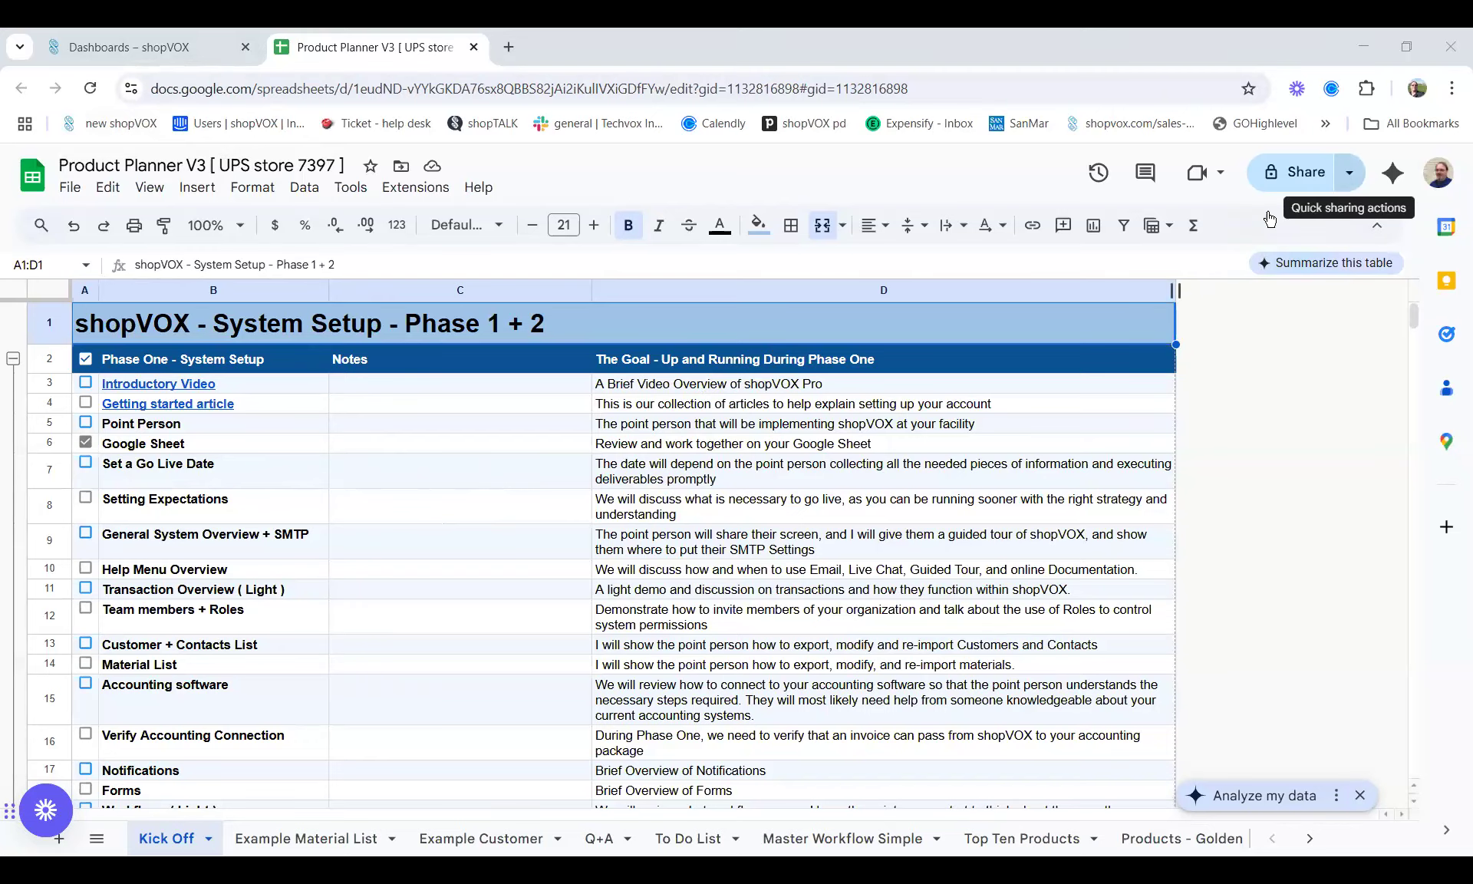
Share Product Planner V3 with the copied collaborator as Editor, confirming sharing outside the organization
{"action": "left_click", "coordinate": [1343, 175]}
{"action": "left_click", "coordinate": [1290, 177]}
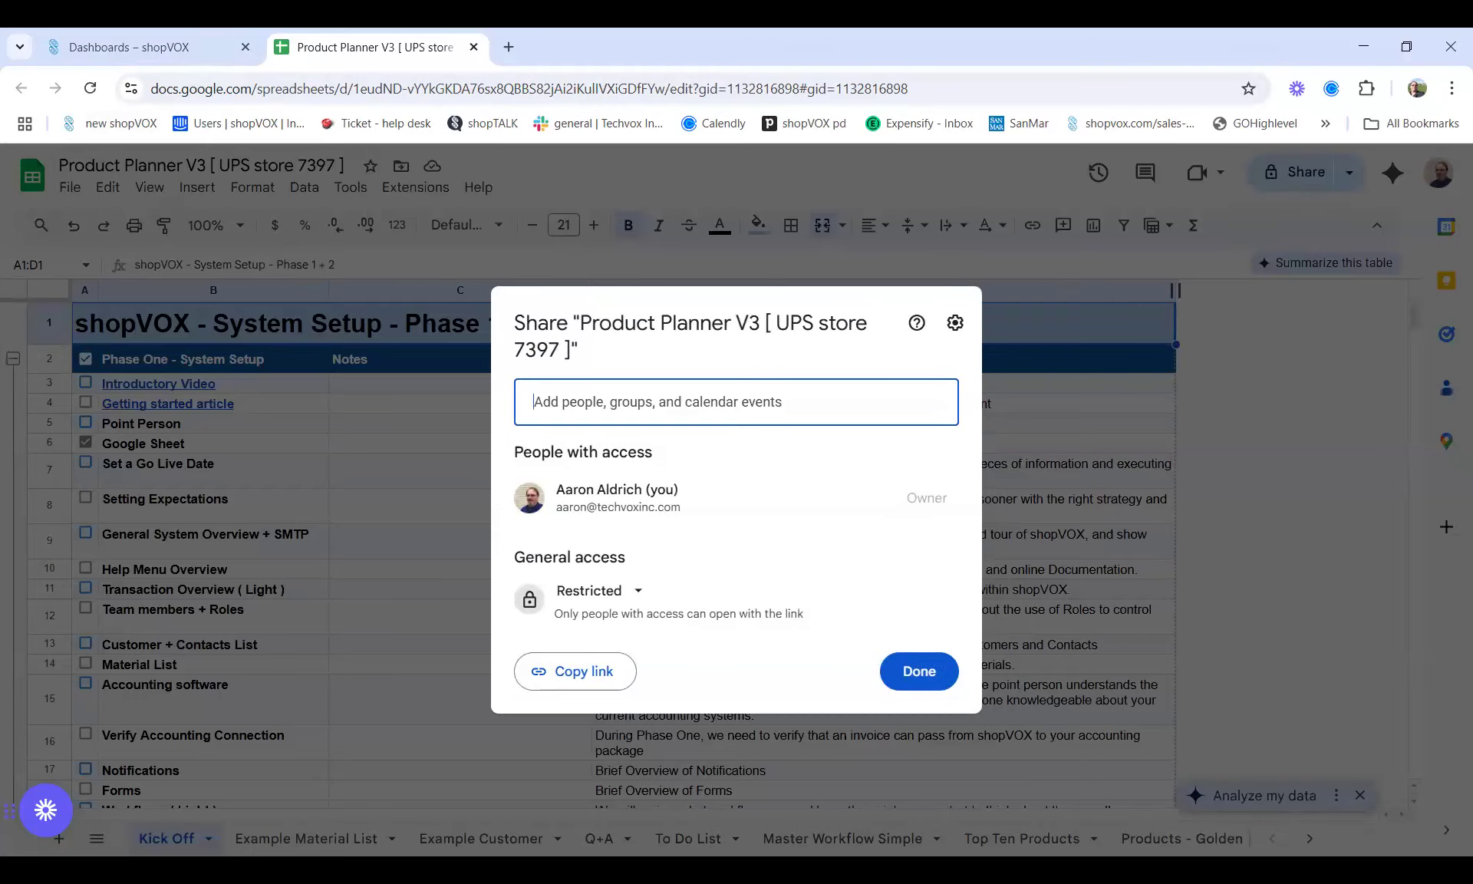
{"action": "left_click", "coordinate": [603, 400]}
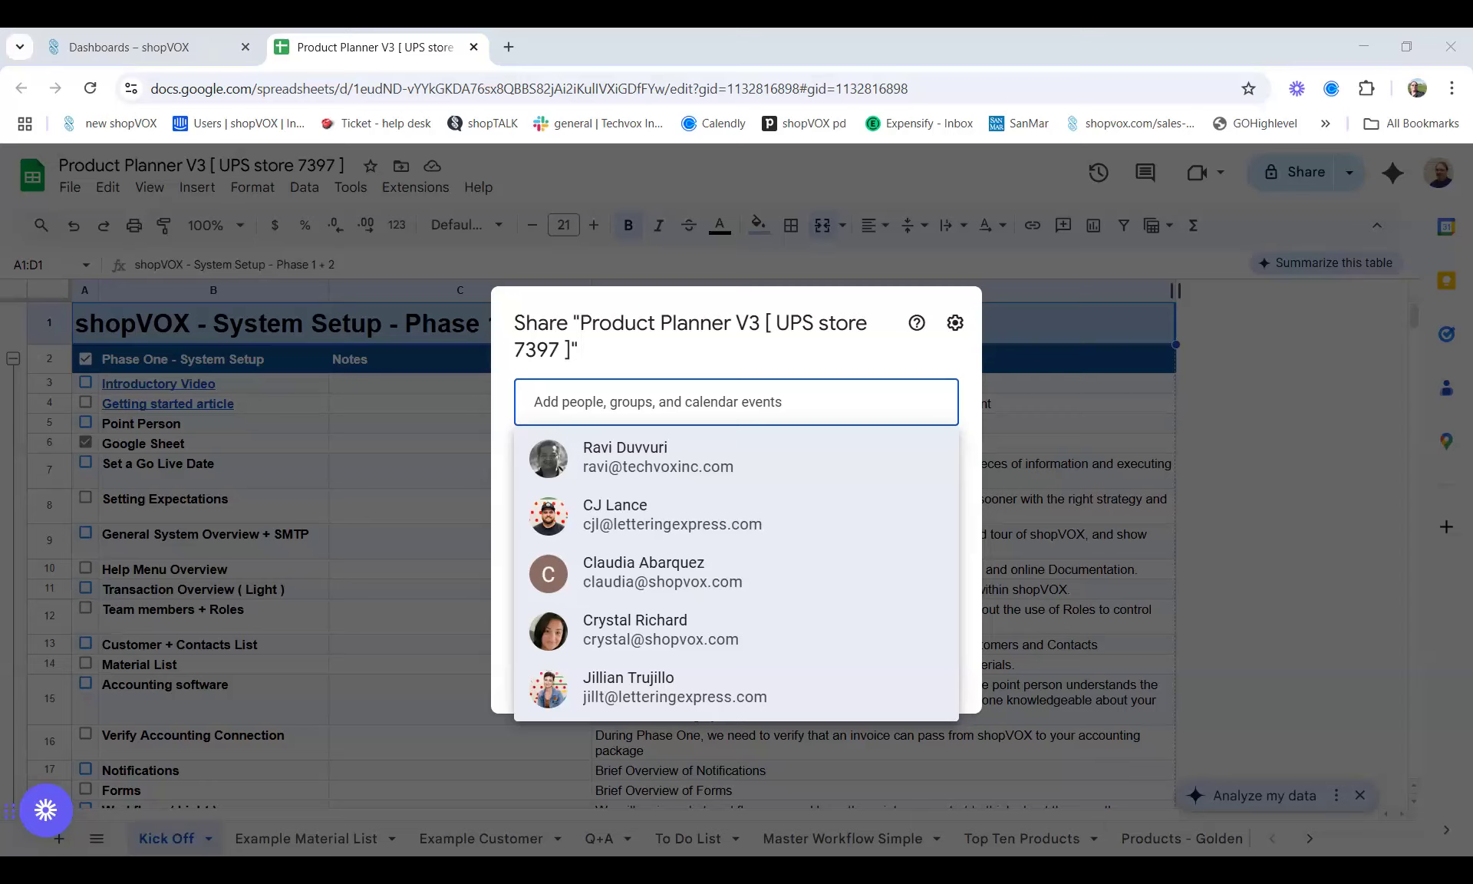
{"action": "left_click", "coordinate": [698, 402]}
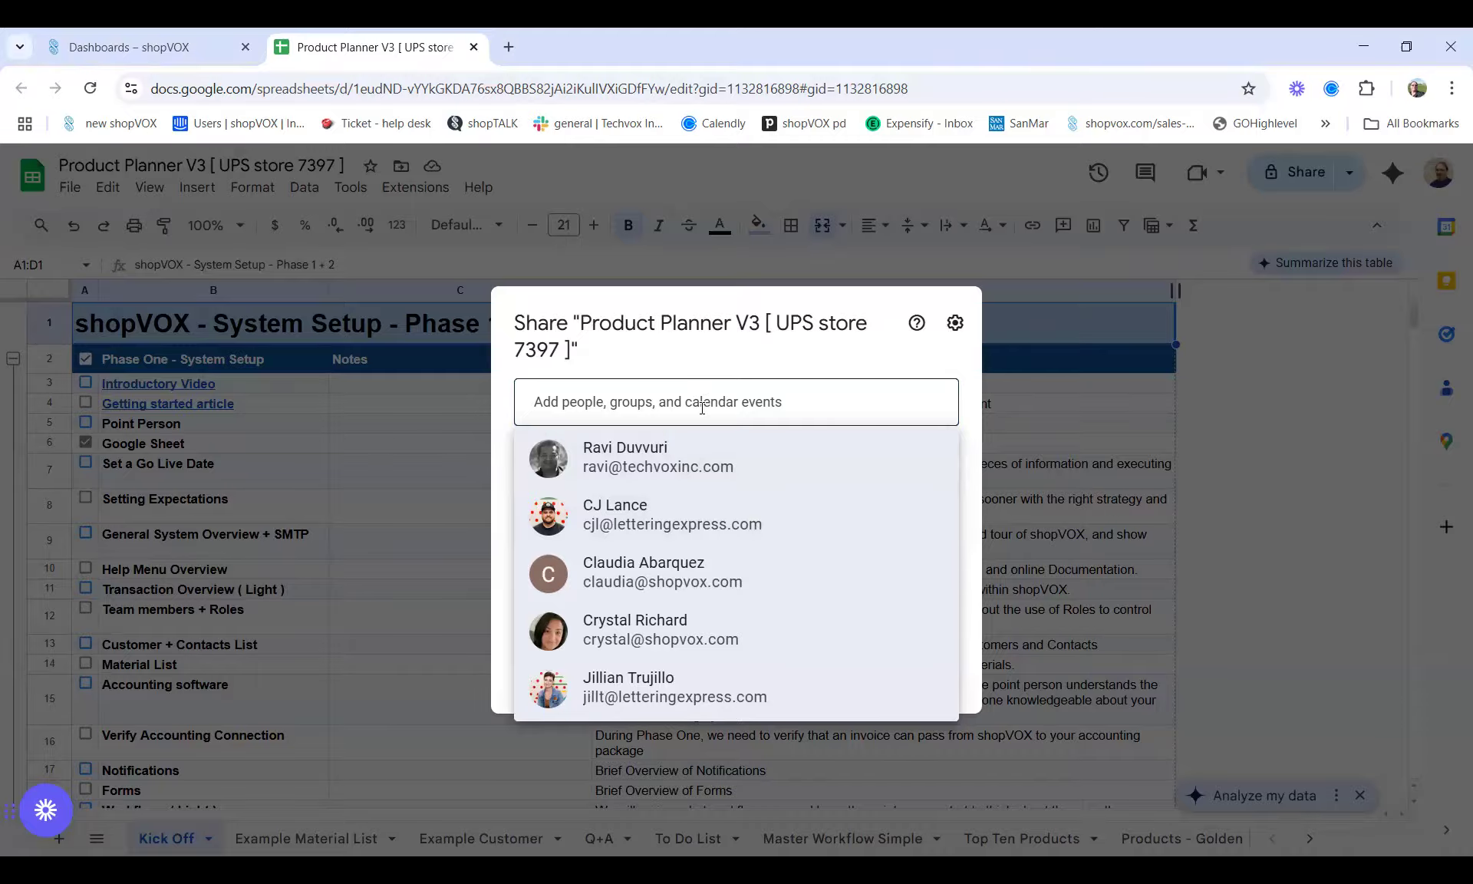
{"action": "left_click", "coordinate": [707, 364]}
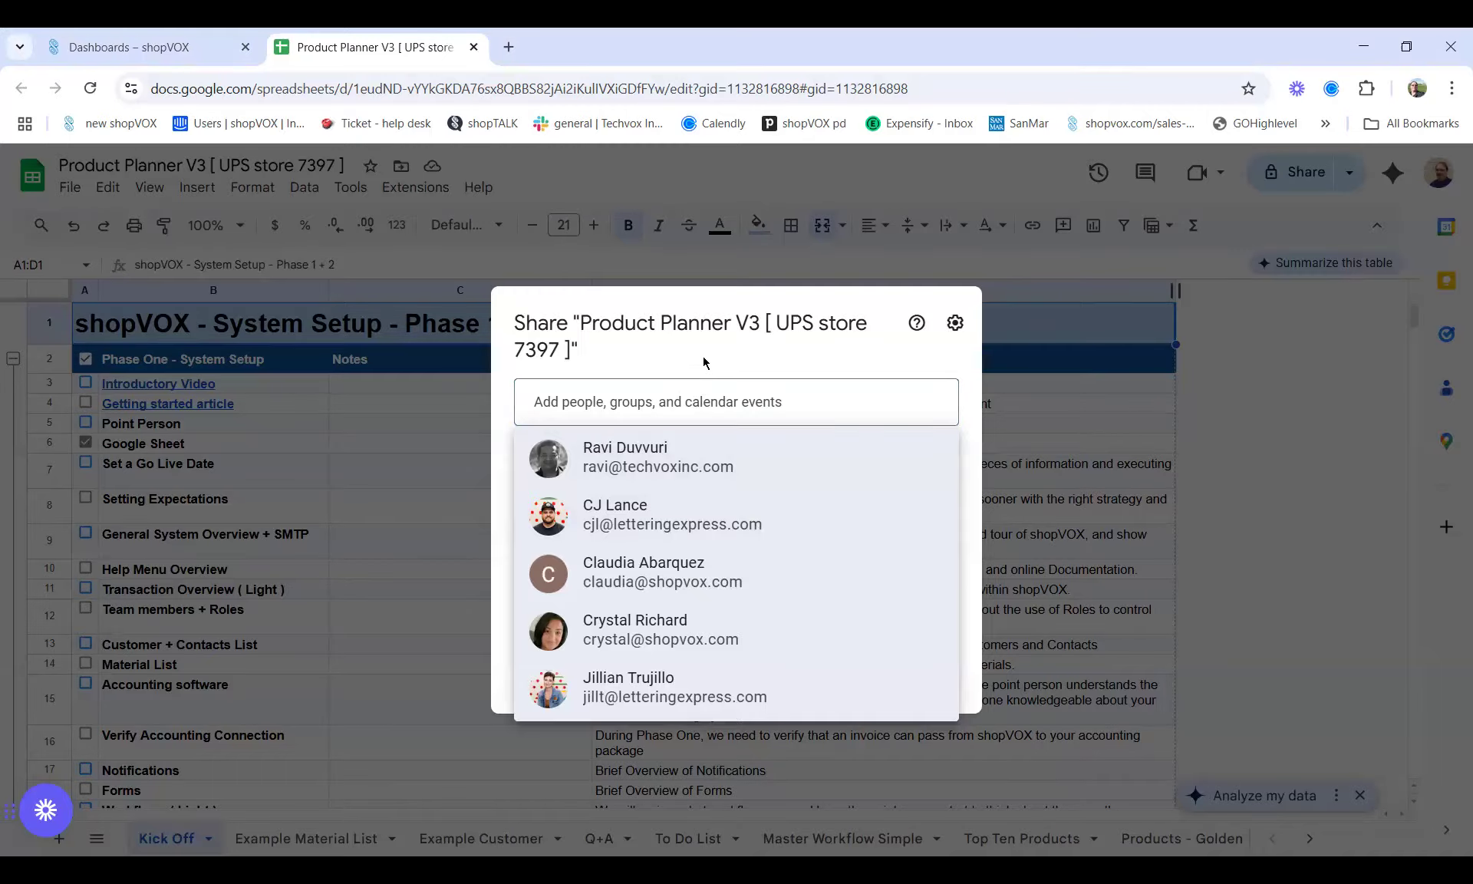
{"action": "left_click", "coordinate": [588, 402]}
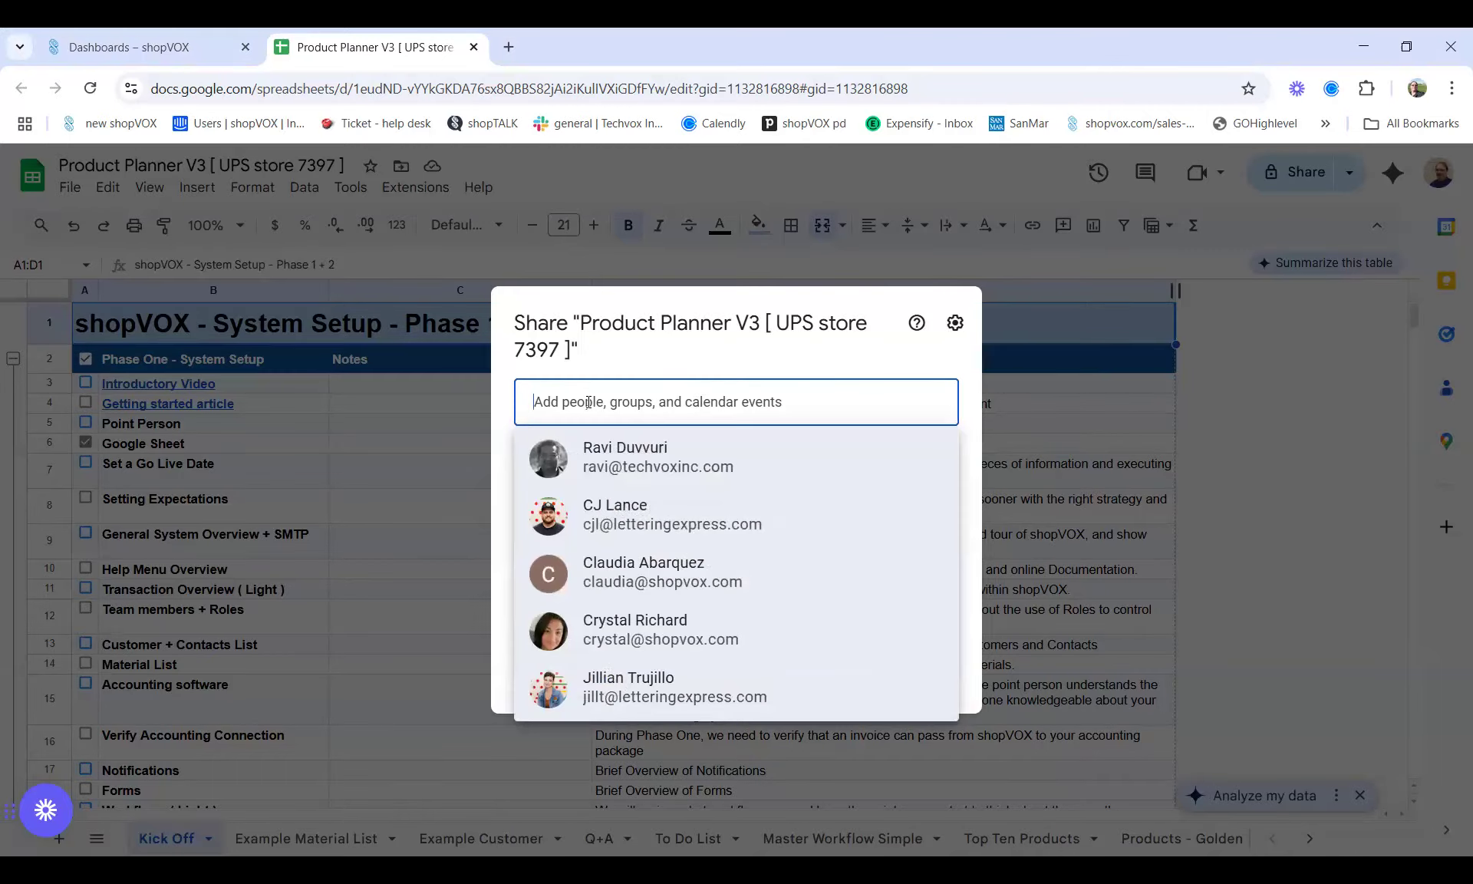
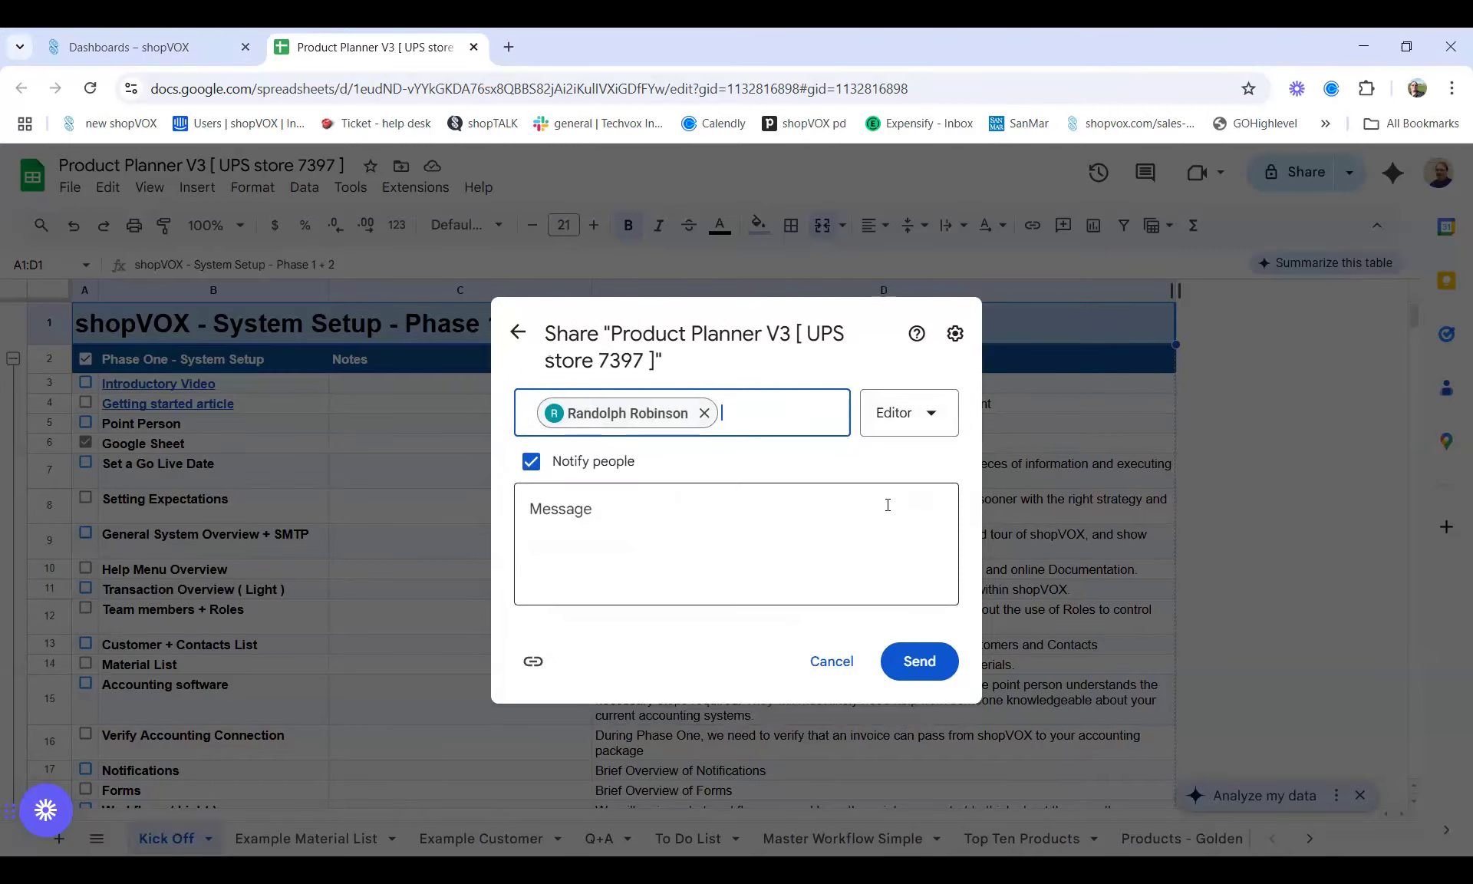
{"action": "left_click", "coordinate": [899, 654]}
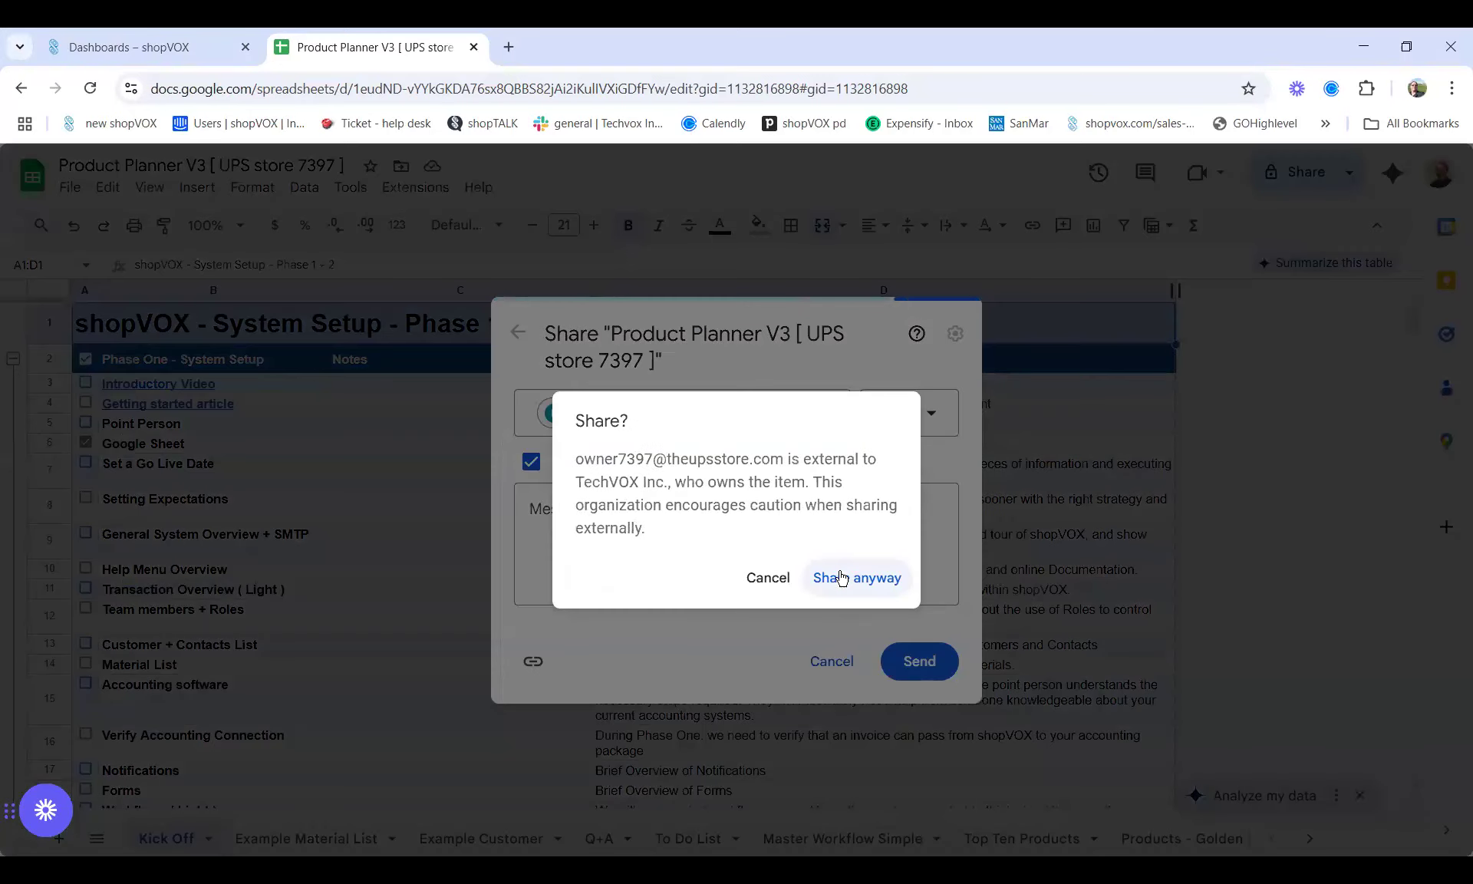
{"action": "left_click", "coordinate": [842, 577]}
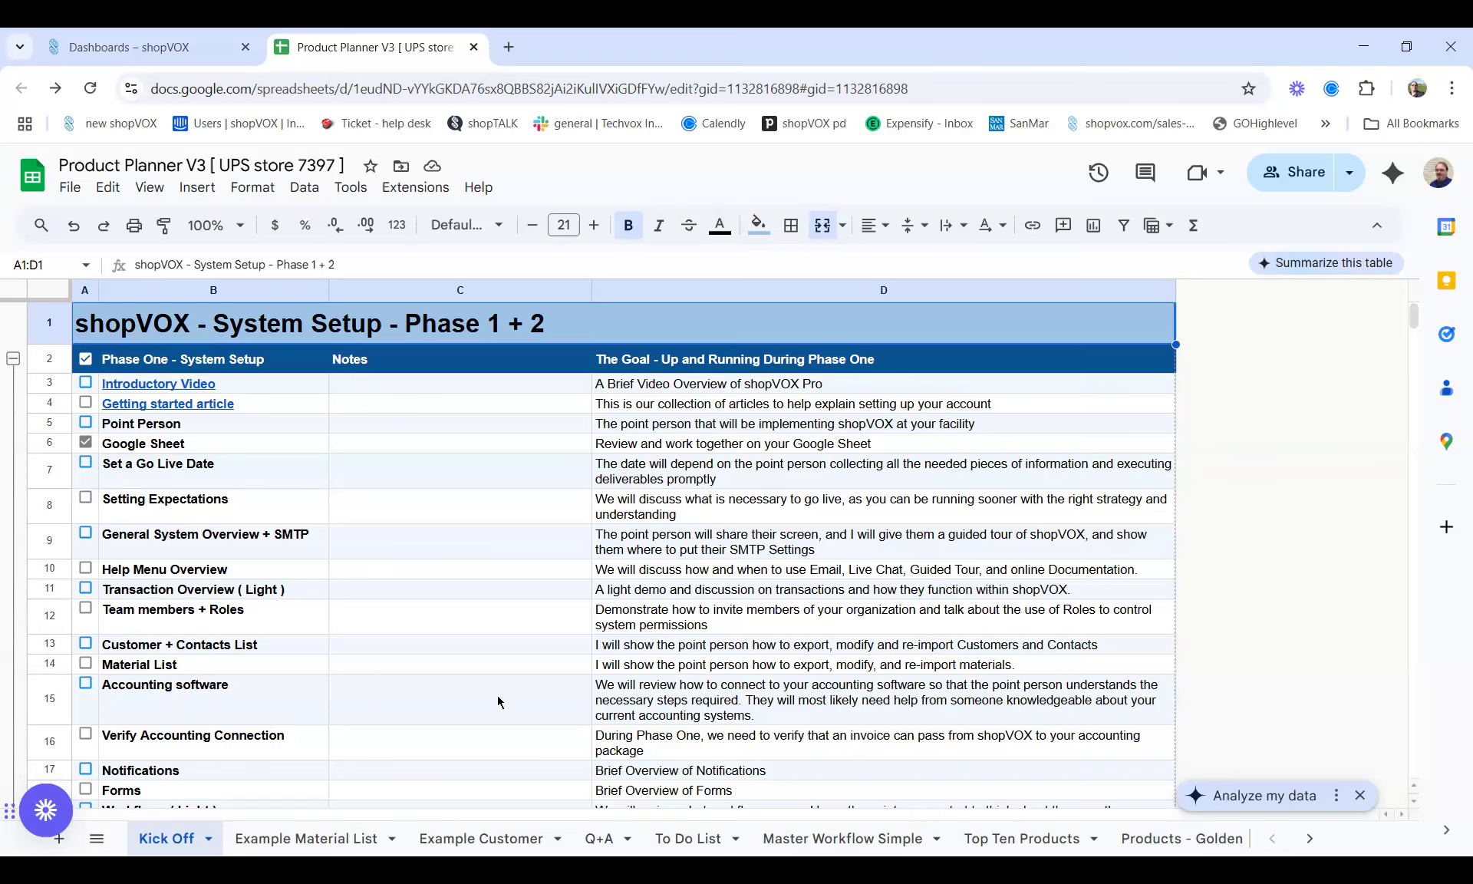
Scroll the Kick Off sheet past Phase Two and switch to the Q+A sheet
{"action": "scroll", "coordinate": [498, 701], "scroll_direction": "down", "scroll_amount": 10}
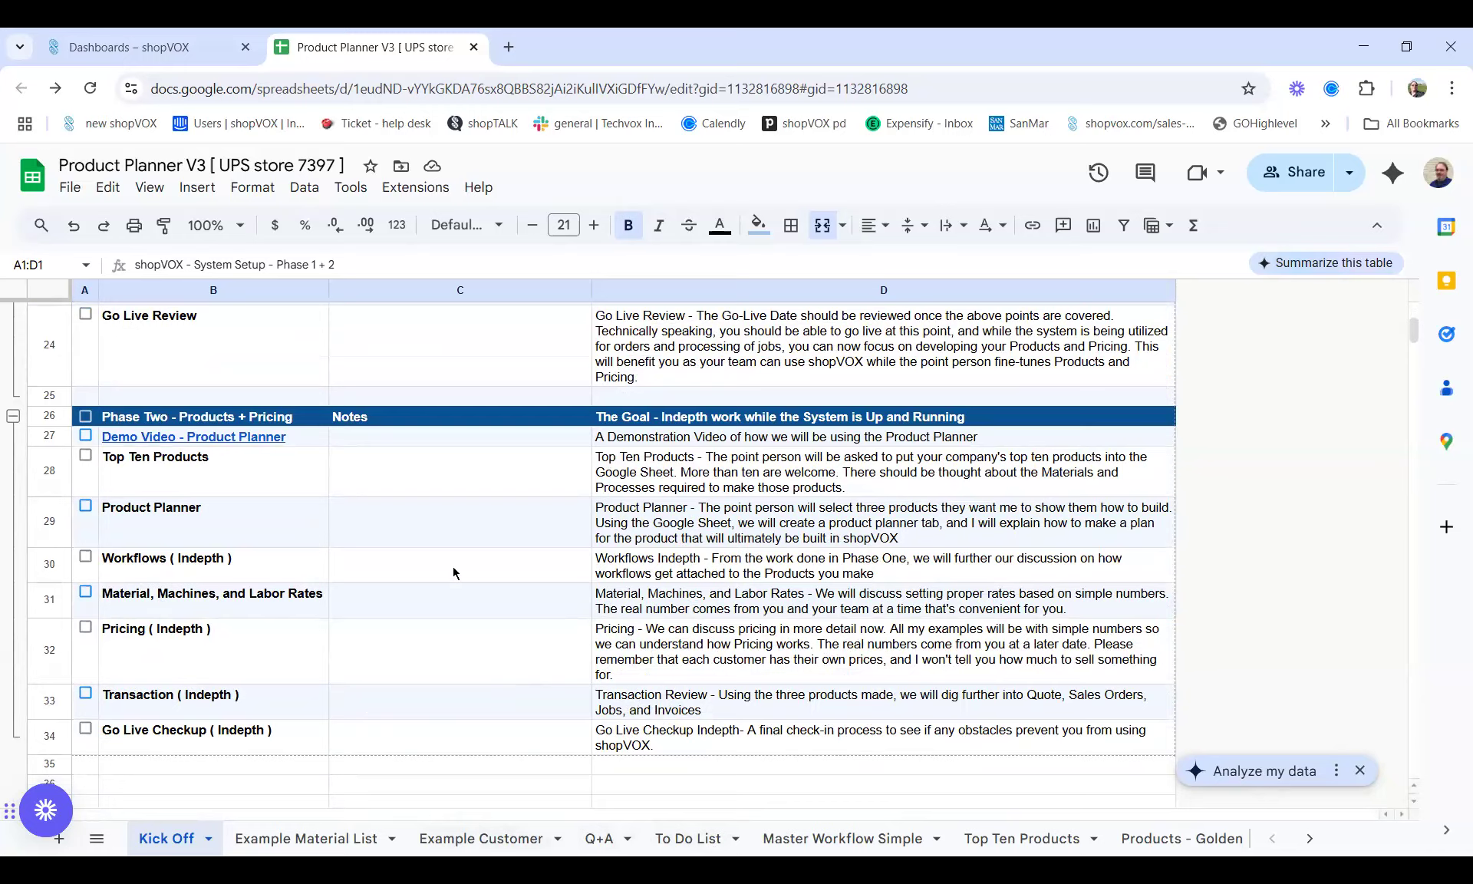
{"action": "left_click", "coordinate": [611, 844]}
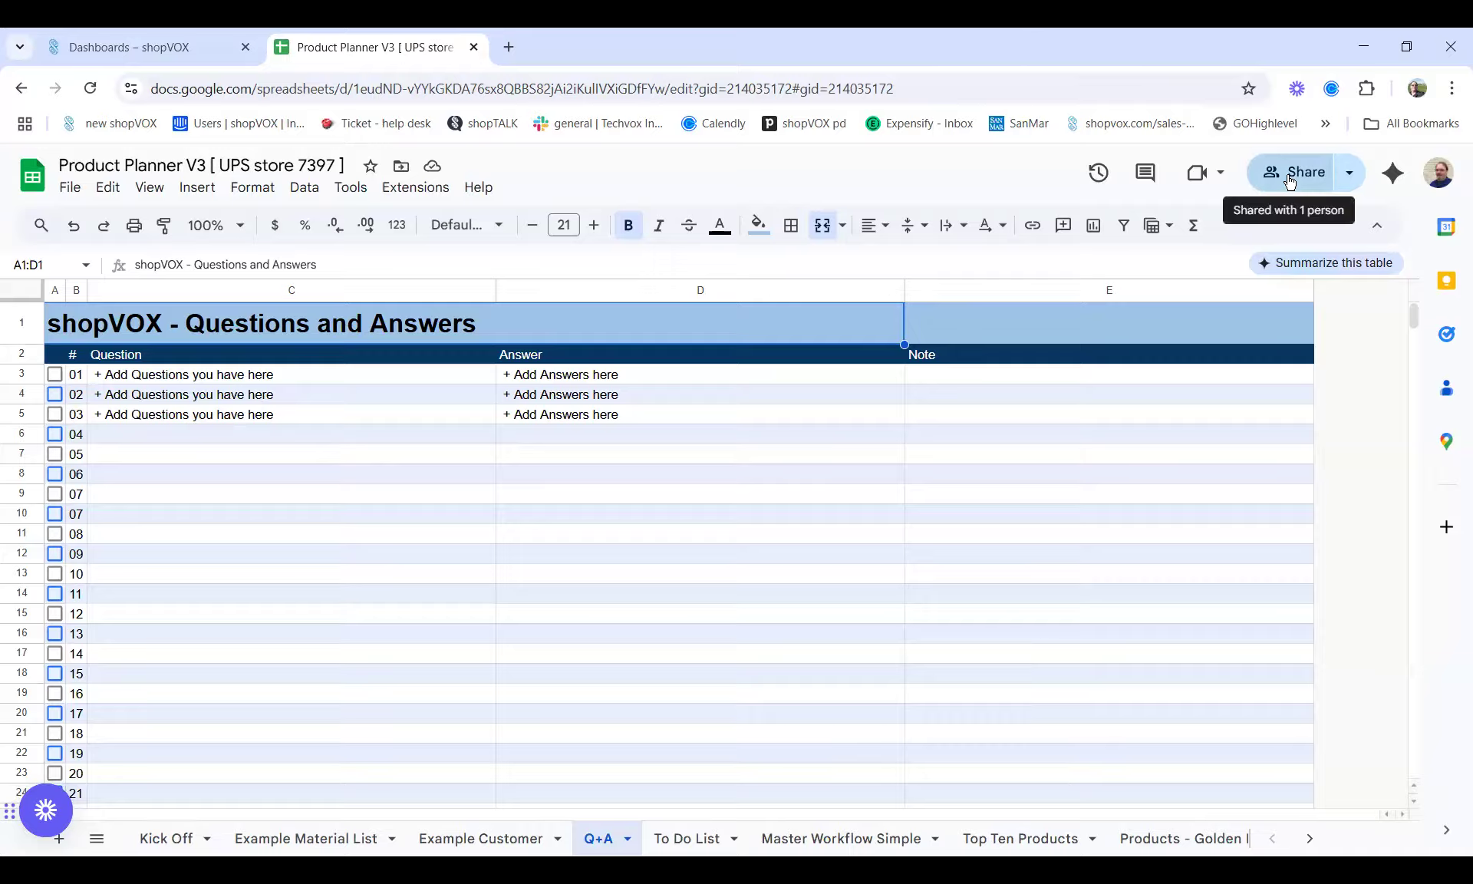
Check the first Q+A sample question, then inspect the To Do List sheet's sample items and dates
{"action": "left_click", "coordinate": [184, 376]}
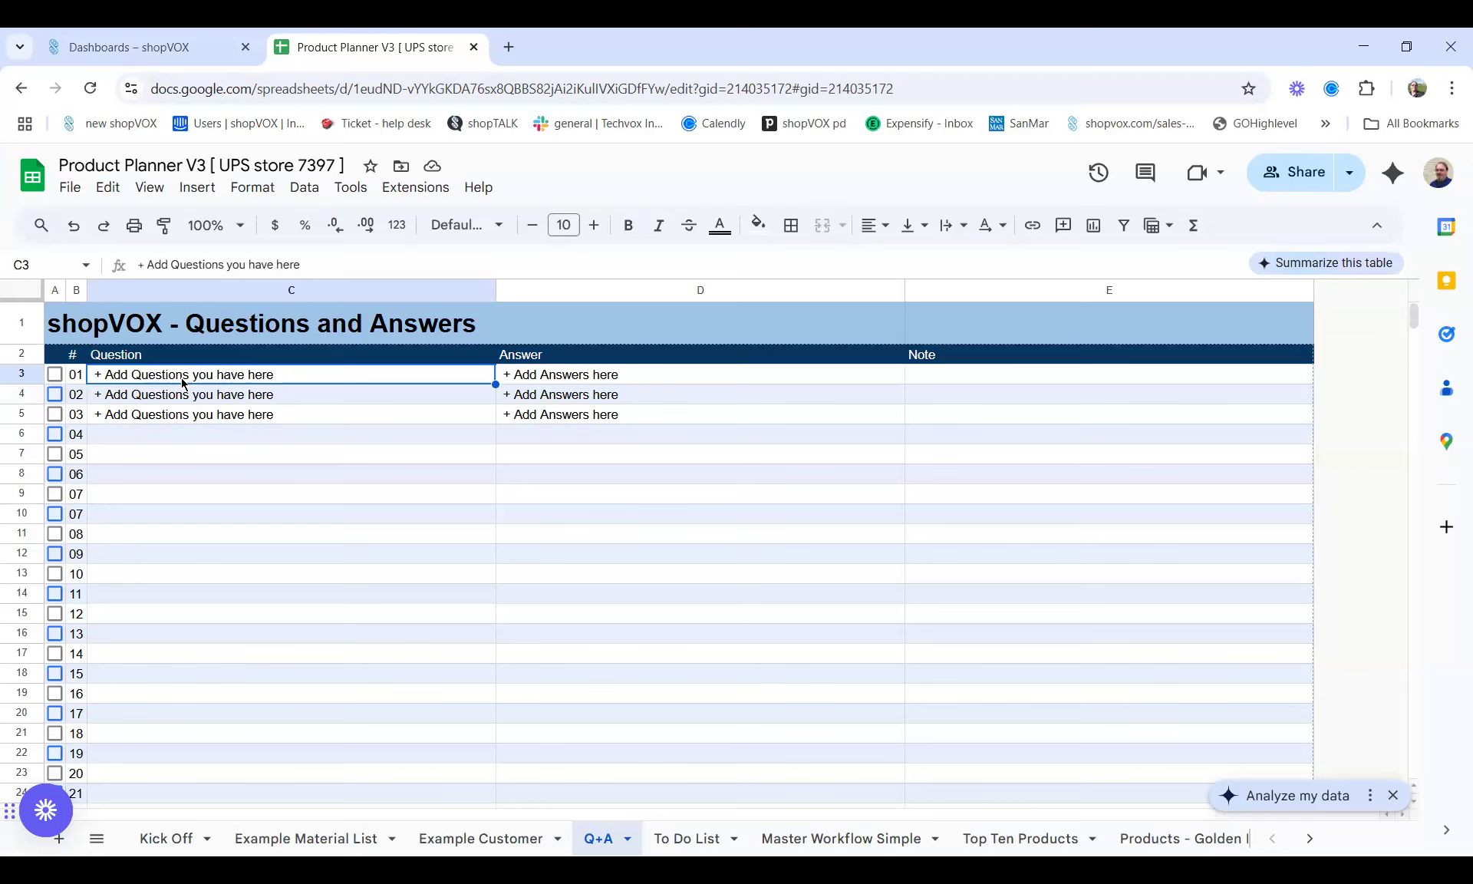
{"action": "left_click", "coordinate": [672, 838]}
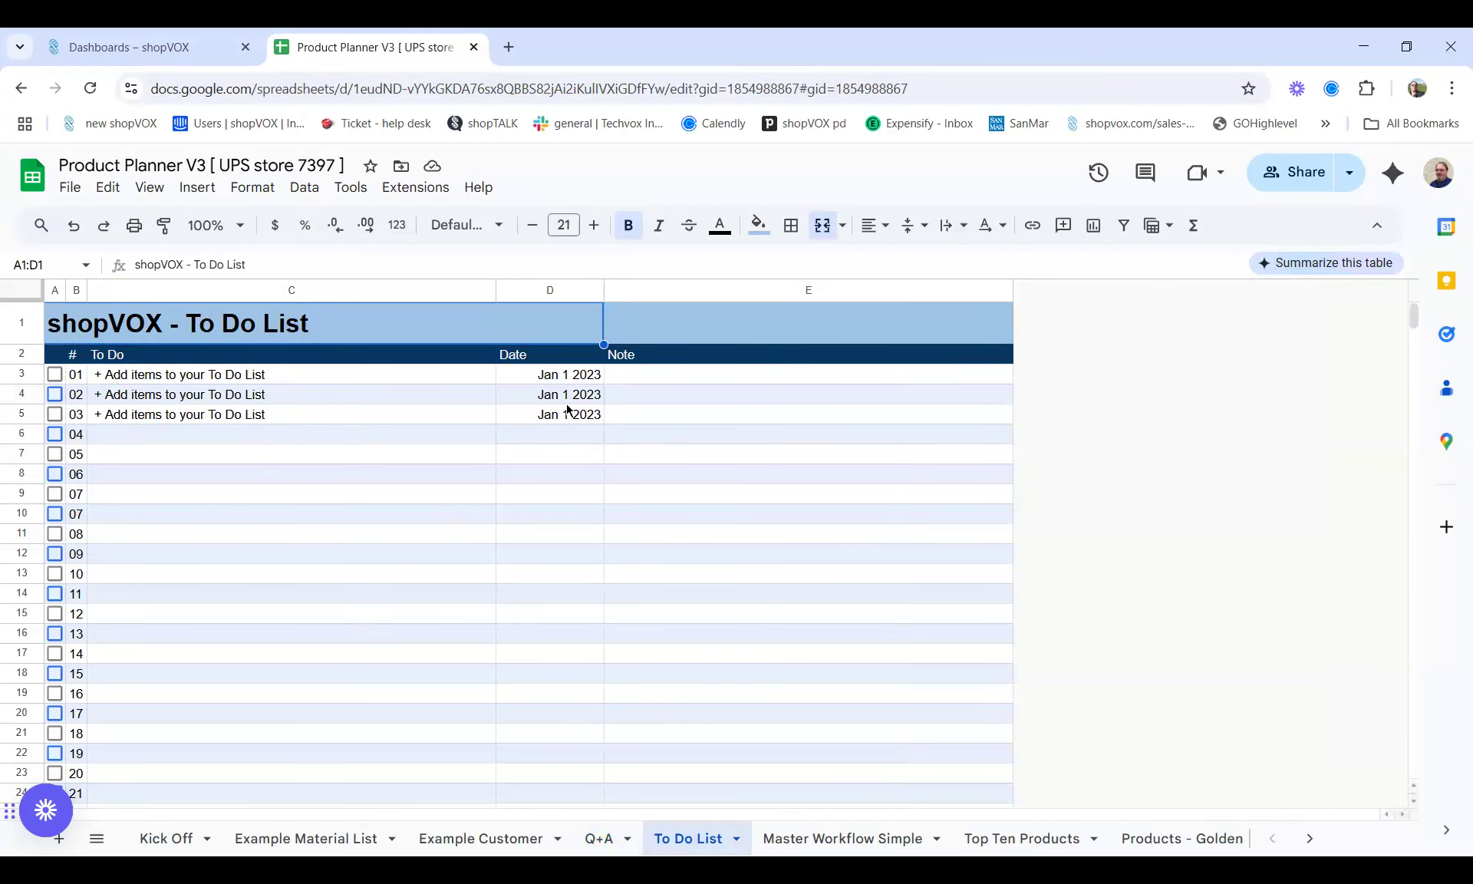
{"action": "left_click", "coordinate": [541, 377]}
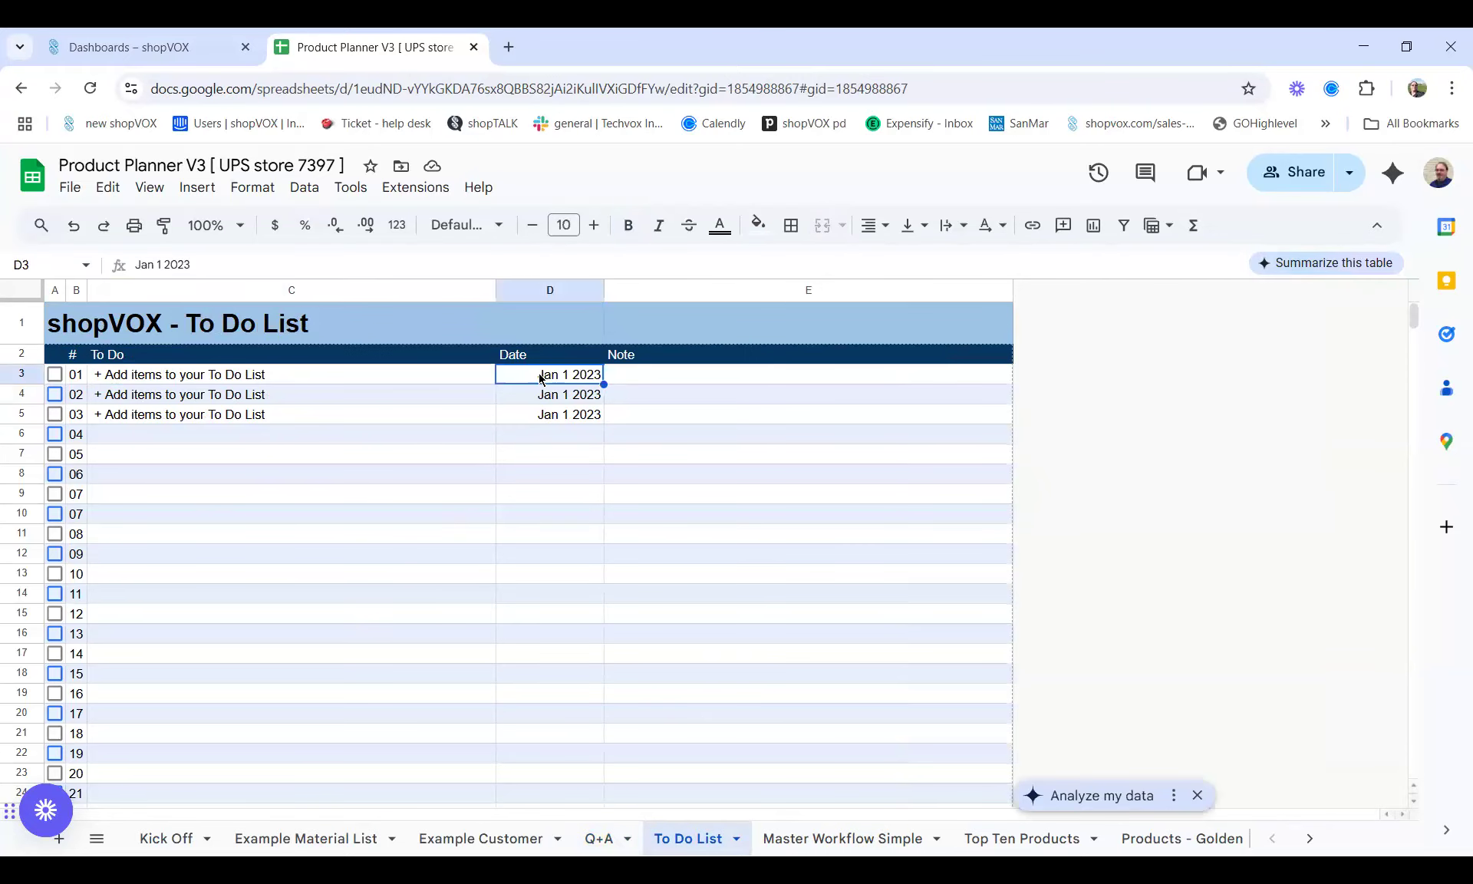
{"action": "left_click", "coordinate": [350, 454]}
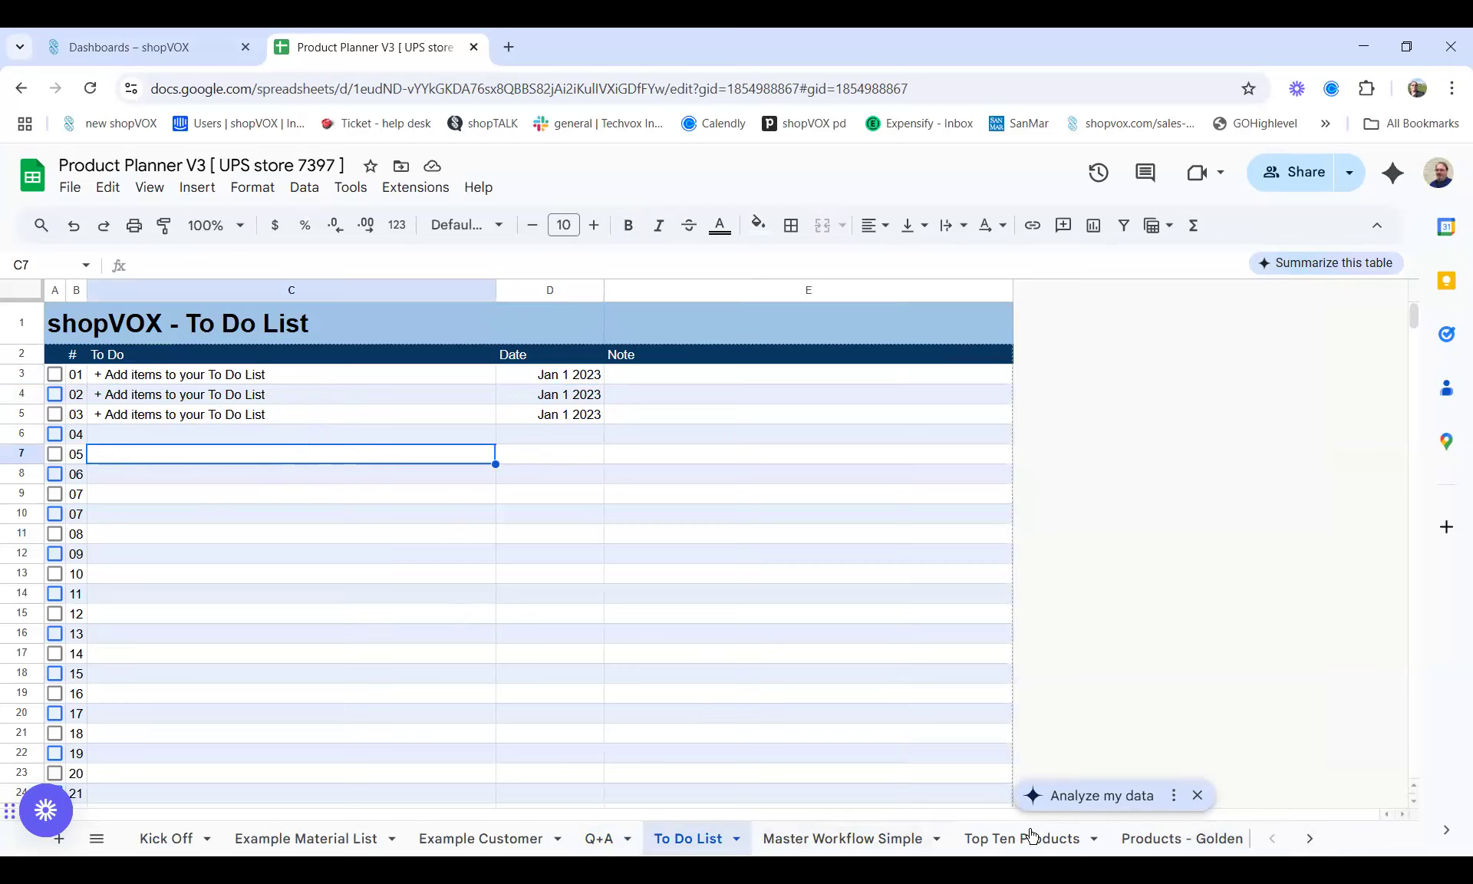
View the Product Planner - Blank and Product Planner - Banner sheets, then return to Kick Off
{"action": "left_click", "coordinate": [1310, 838]}
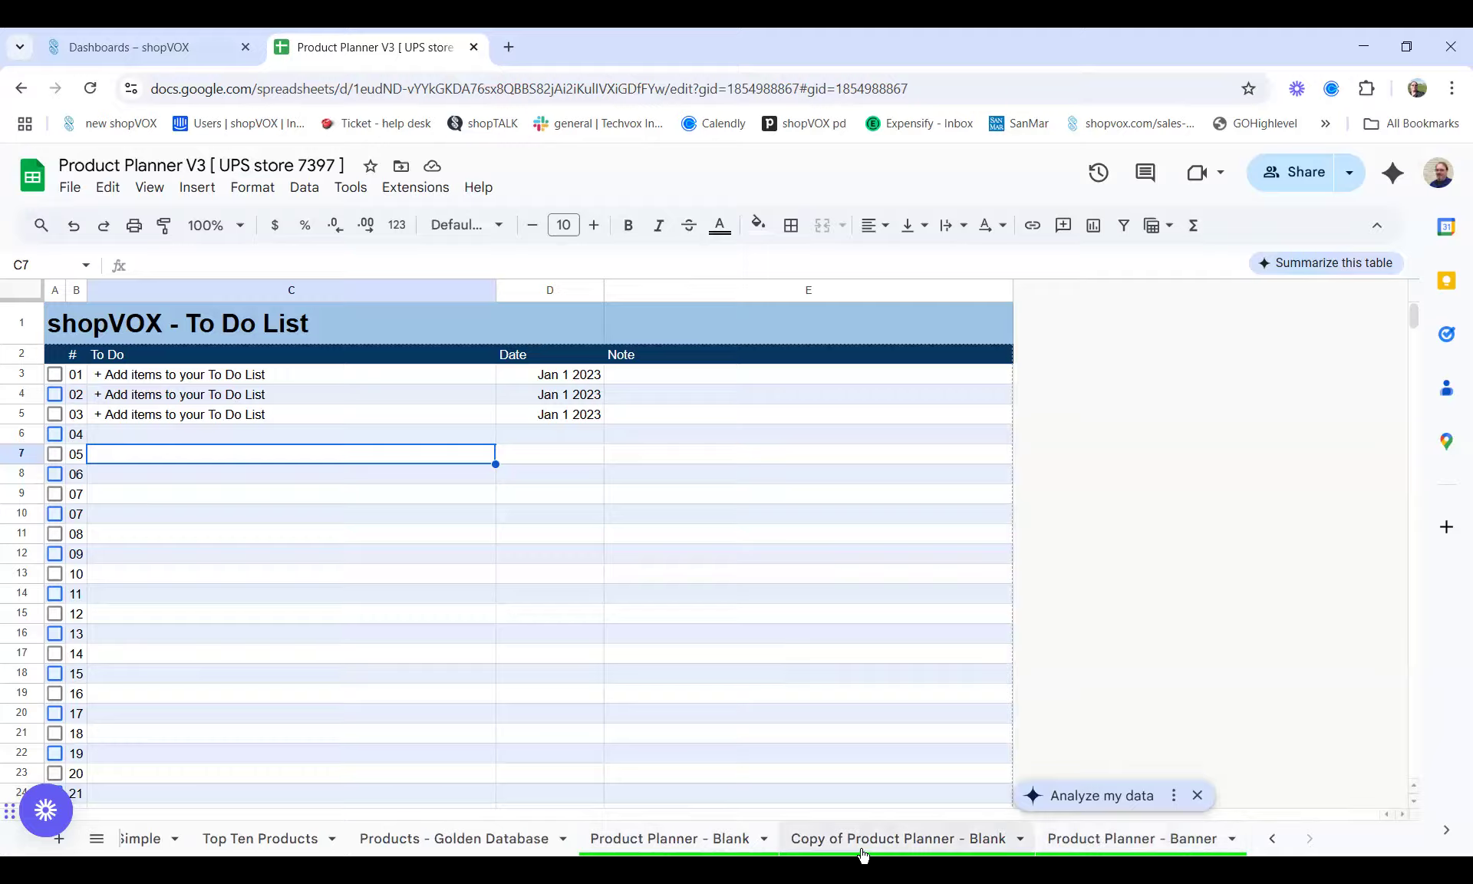
{"action": "left_click", "coordinate": [636, 842]}
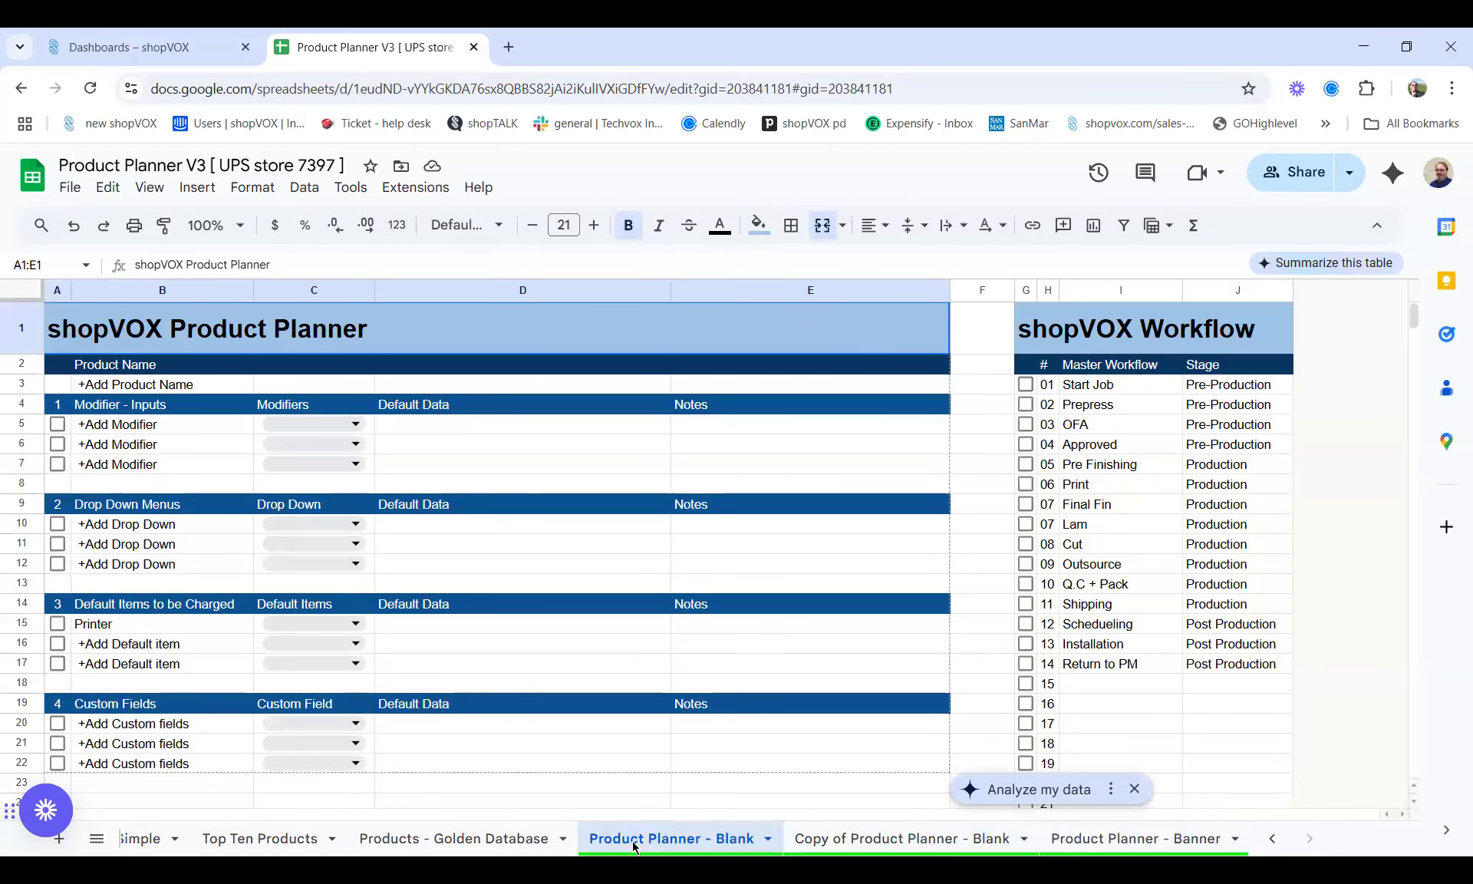
{"action": "left_click", "coordinate": [1130, 842]}
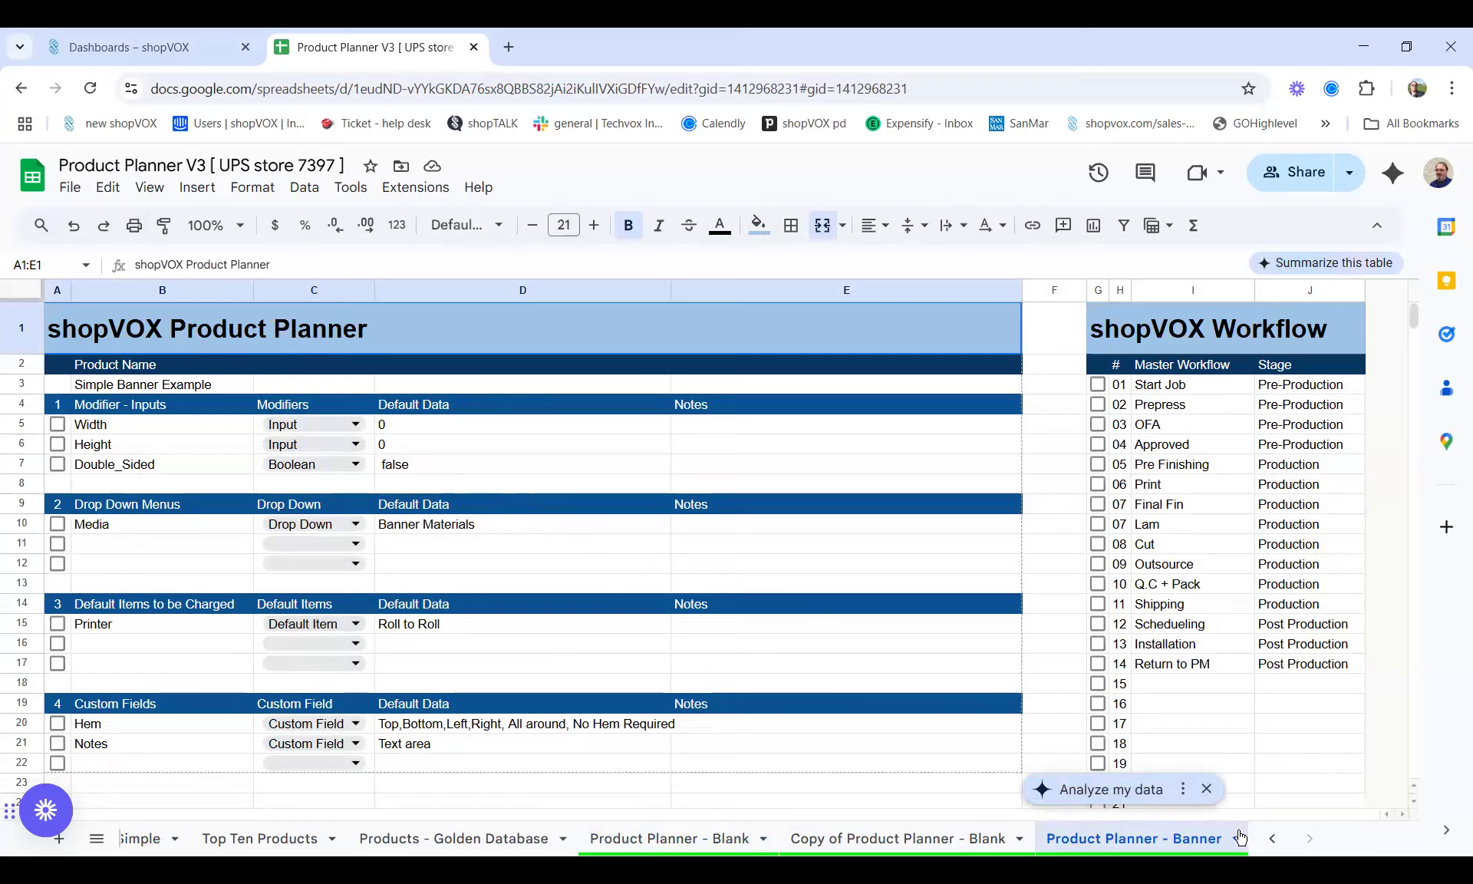
{"action": "left_click", "coordinate": [1272, 838]}
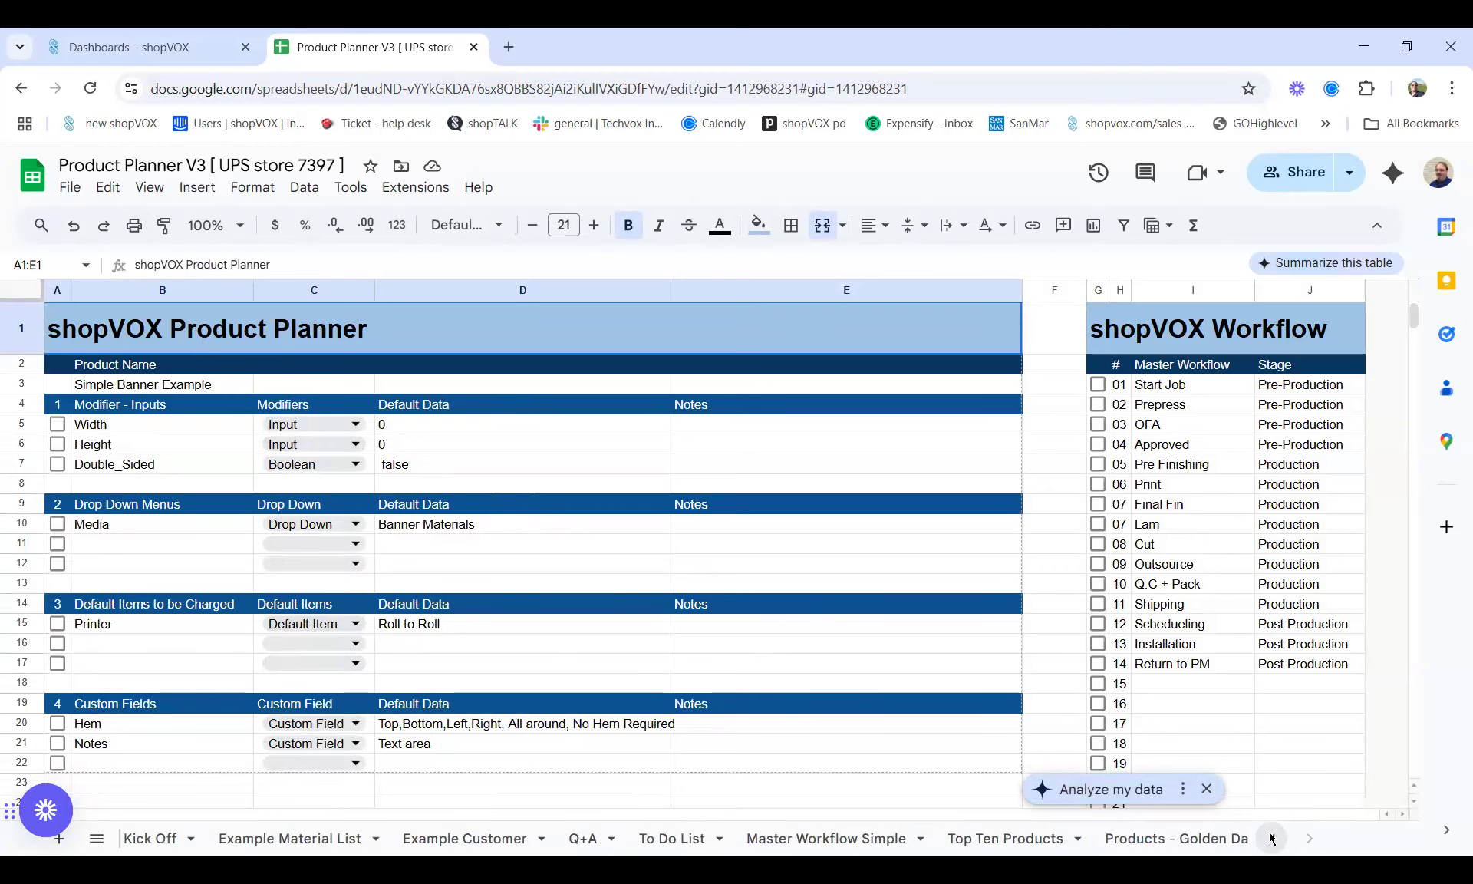
{"action": "left_click", "coordinate": [157, 838]}
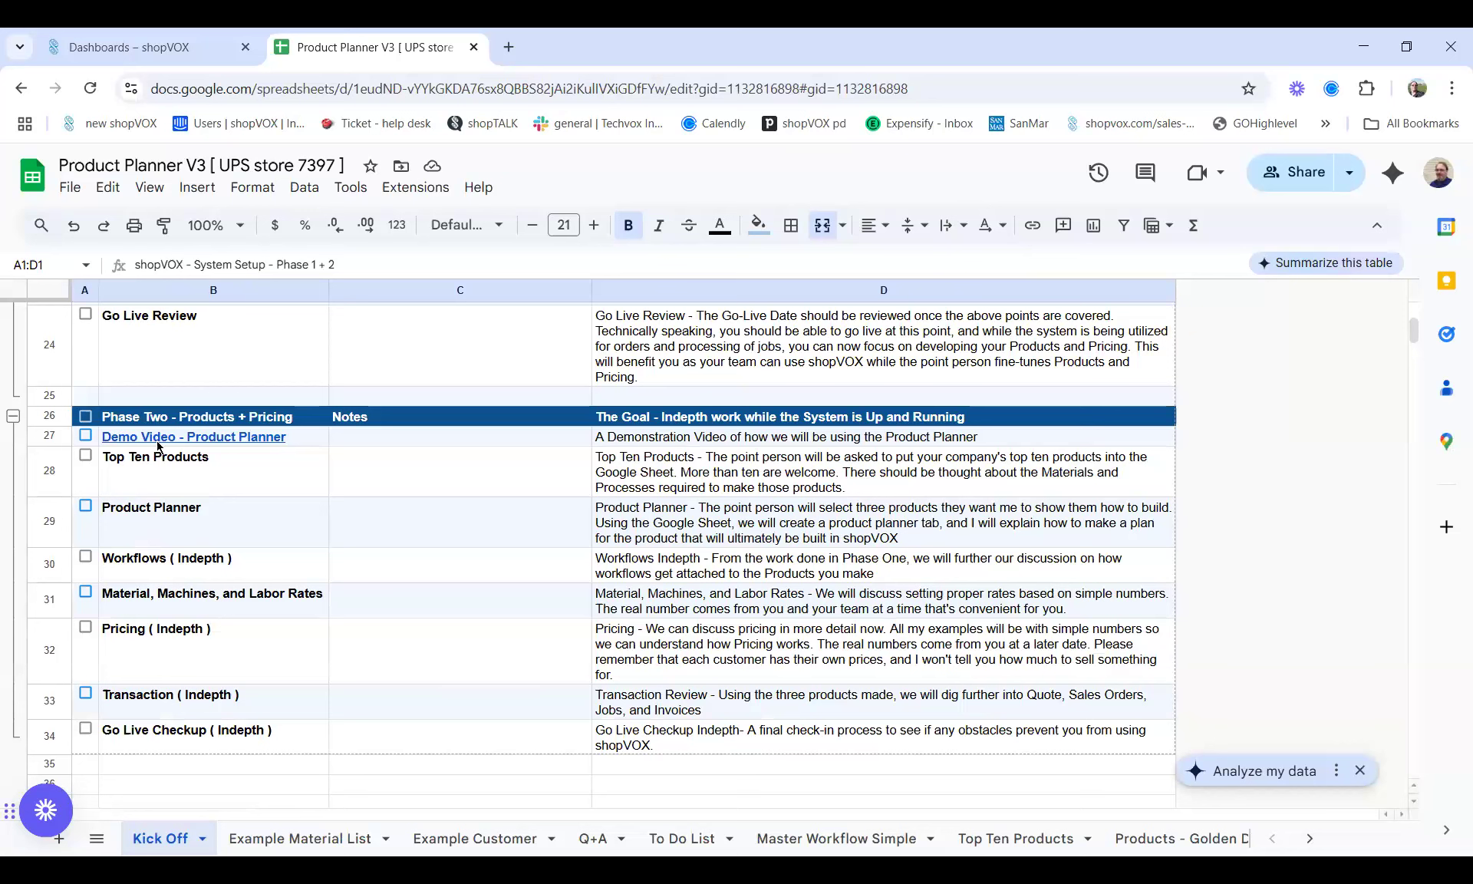
{"action": "mouse_move", "coordinate": [172, 444]}
{"action": "mouse_move", "coordinate": [286, 445]}
{"action": "scroll", "coordinate": [419, 472], "scroll_direction": "up", "scroll_amount": 10}
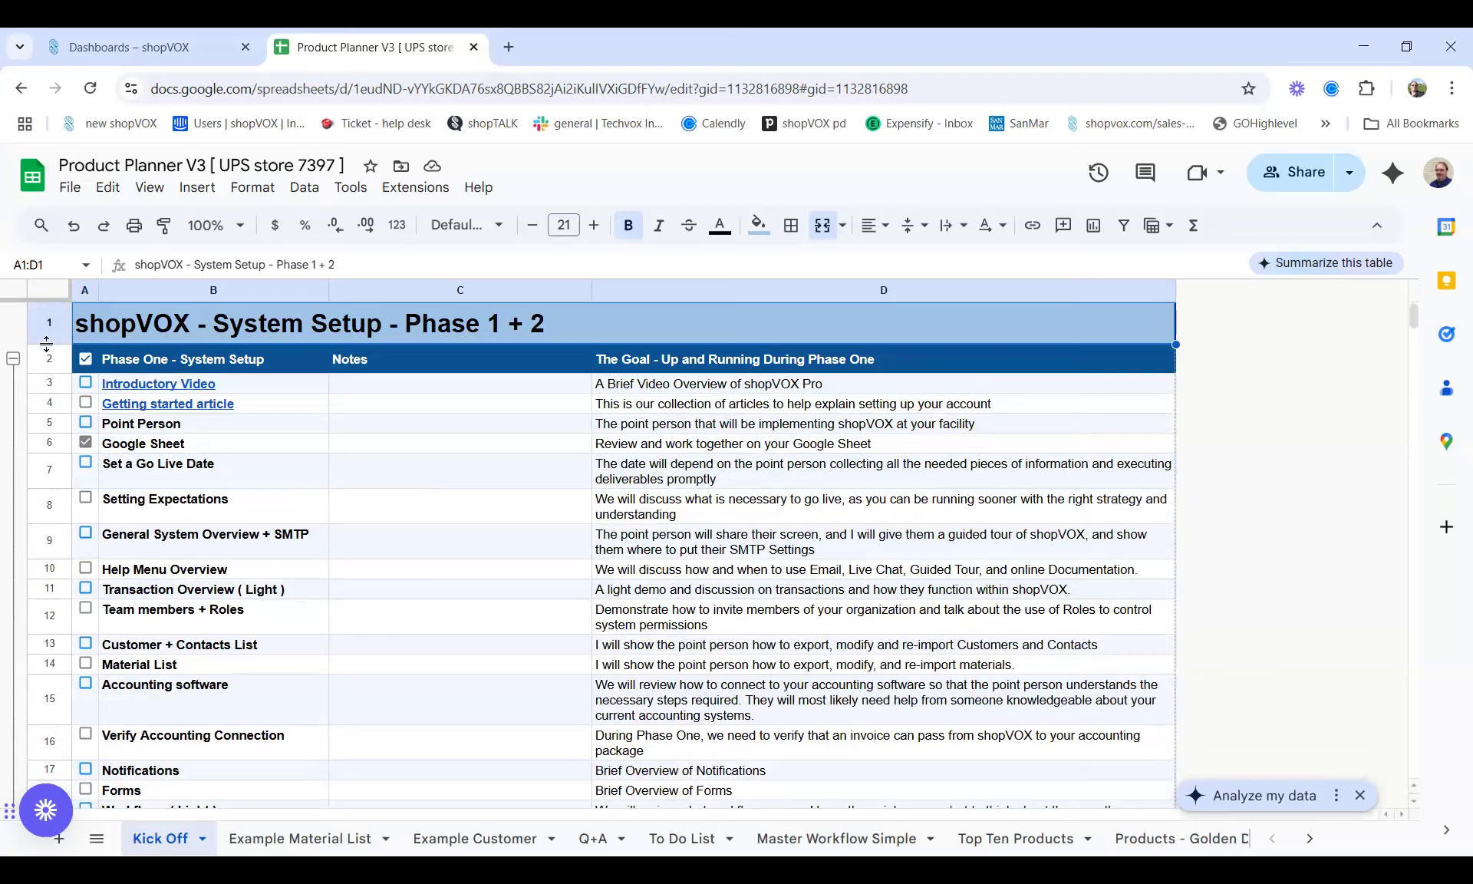
{"action": "mouse_move", "coordinate": [142, 386]}
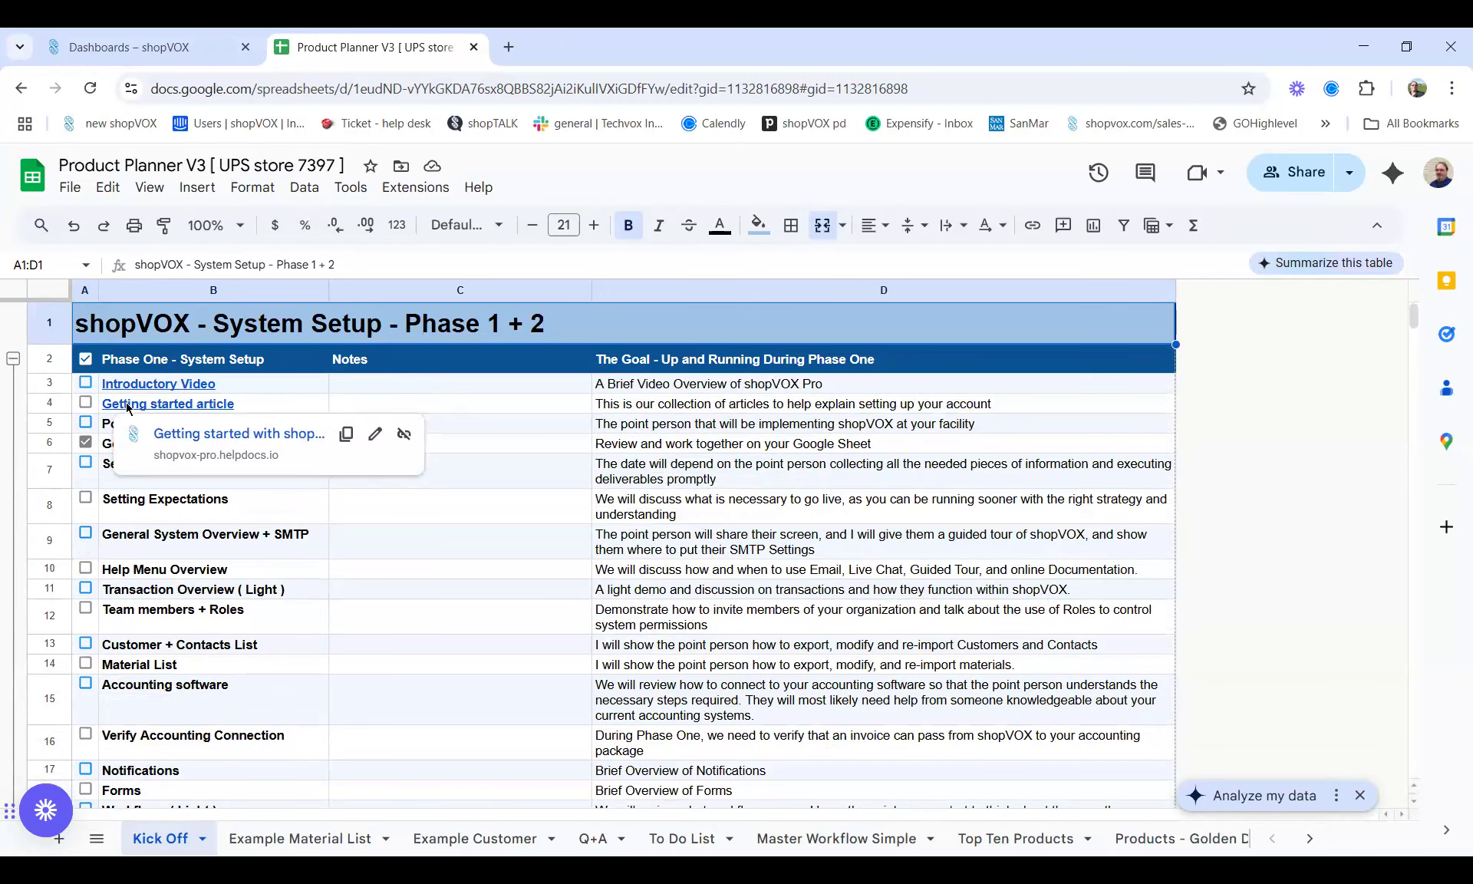
Open the Getting started article in a new tab, reload the shopVOX dashboard, then view the article
{"action": "left_click", "coordinate": [232, 435]}
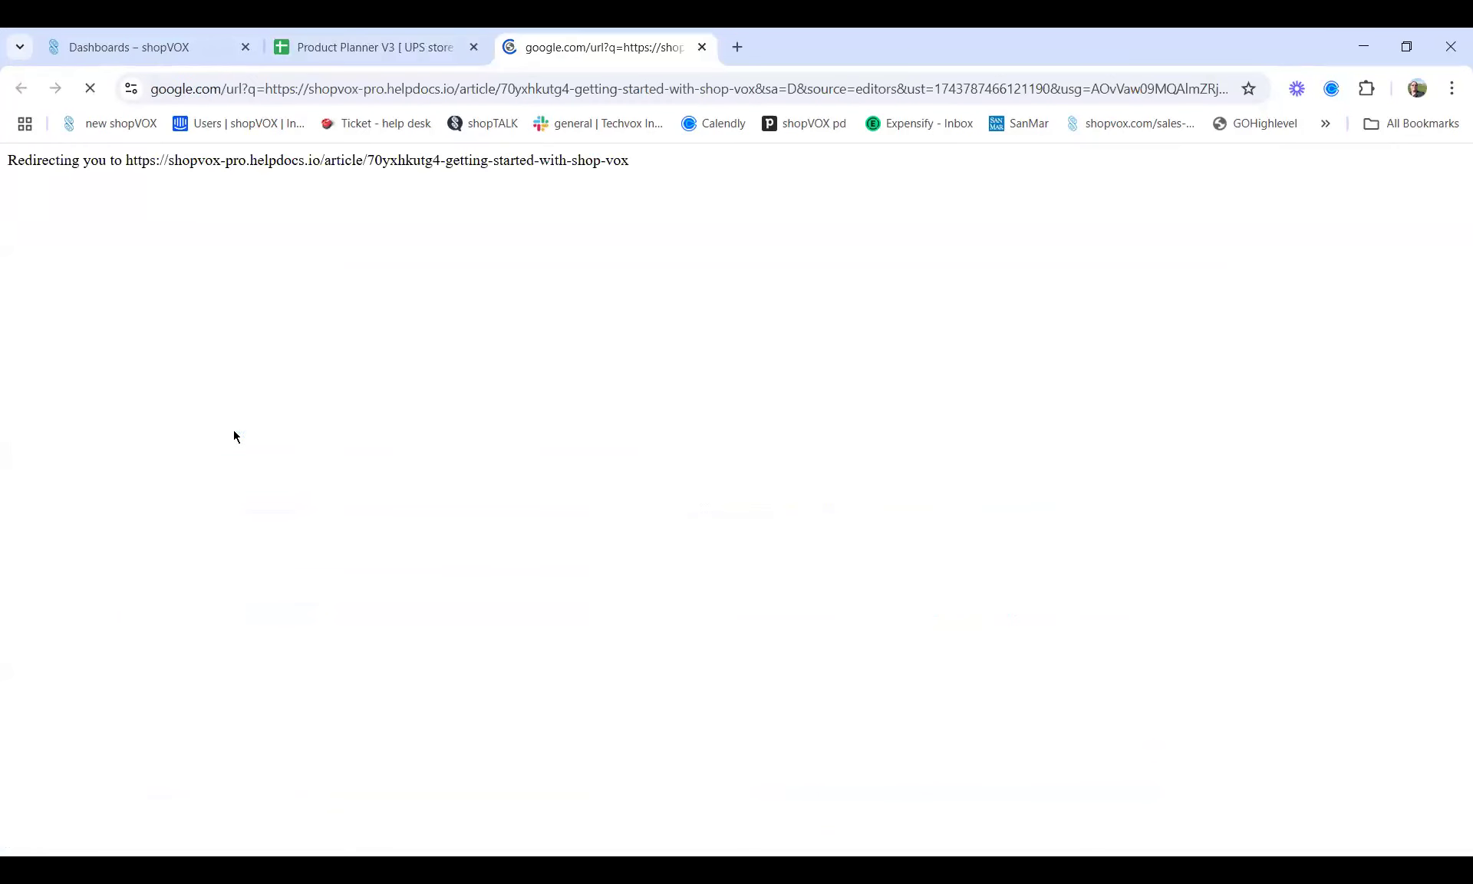
{"action": "left_click", "coordinate": [103, 48]}
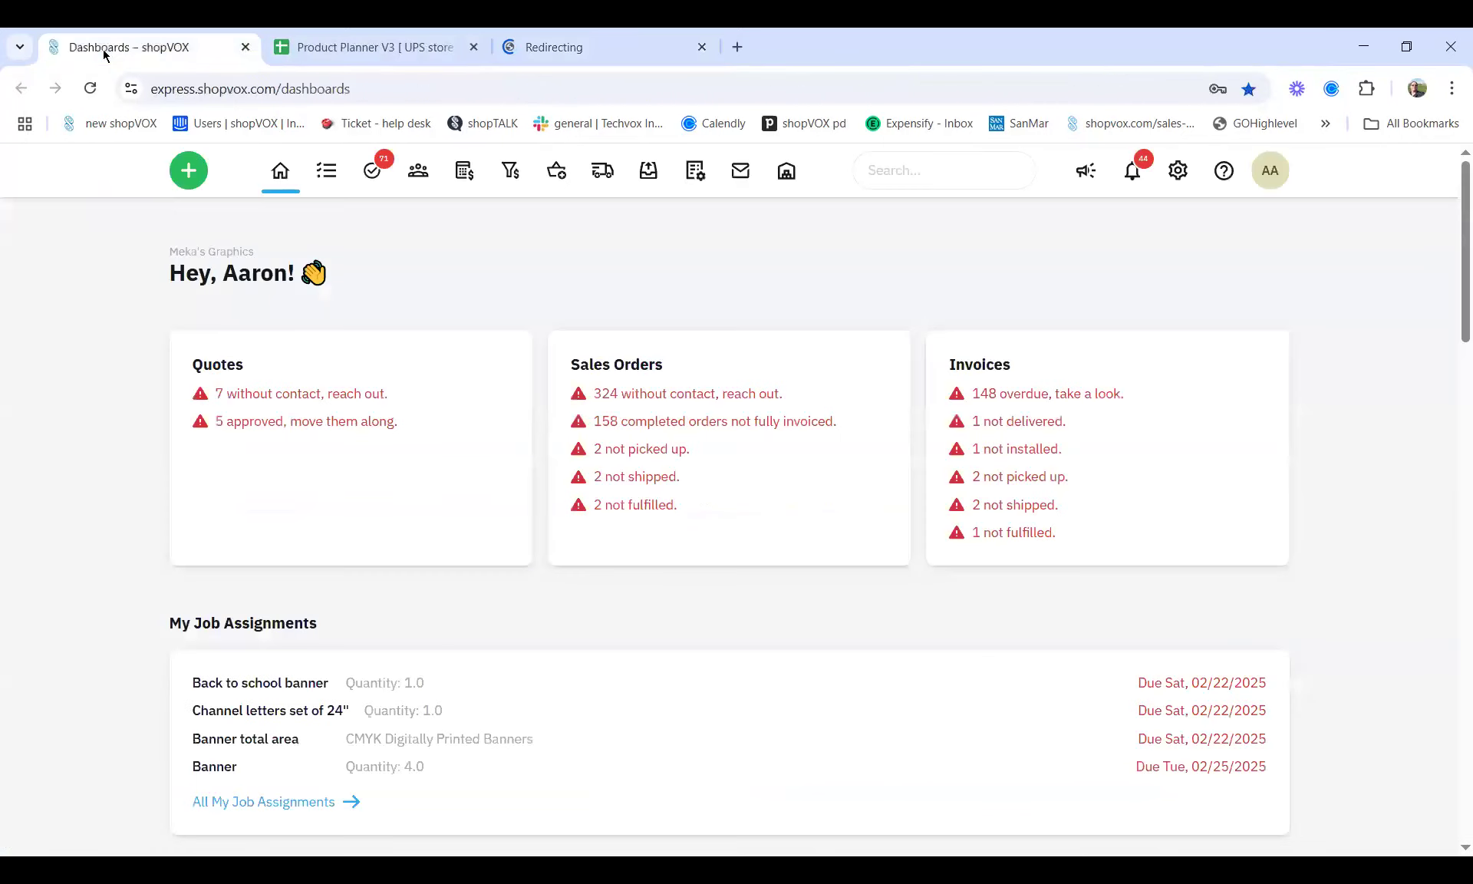
{"action": "left_click", "coordinate": [1227, 183]}
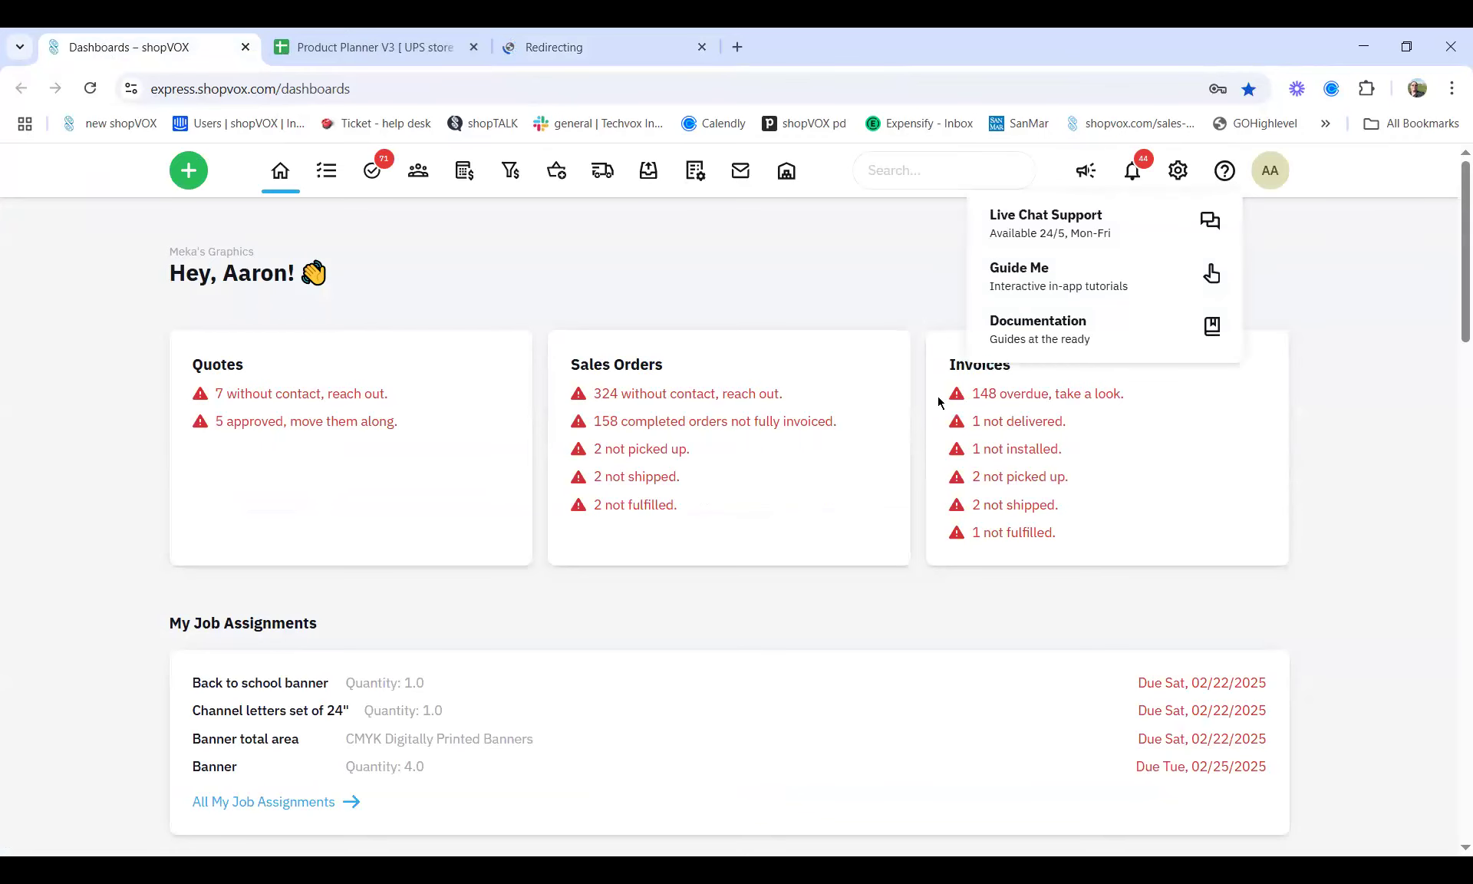
{"action": "left_click", "coordinate": [1013, 336]}
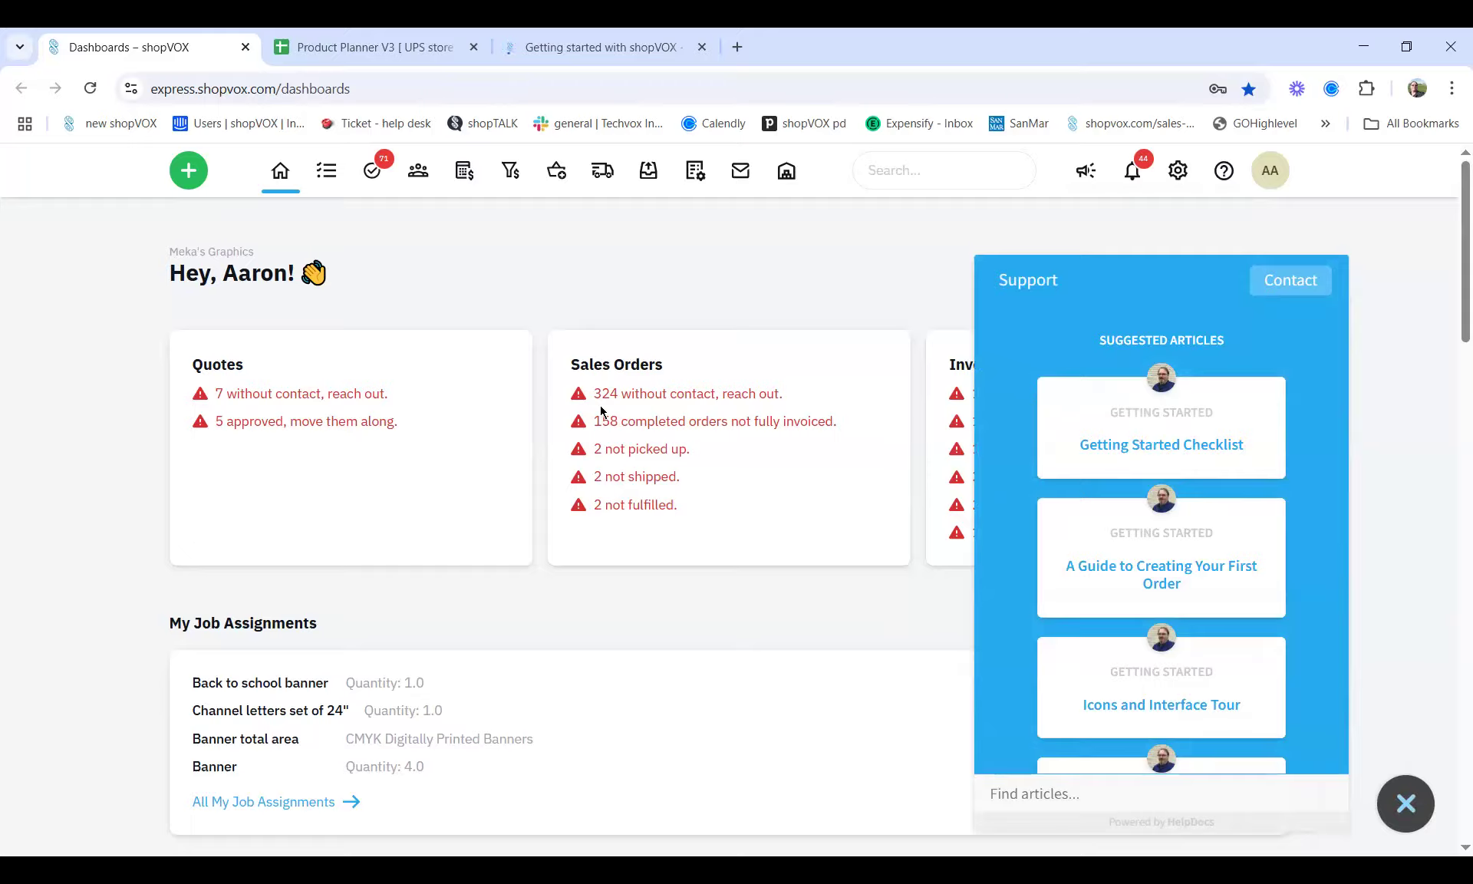
{"action": "left_click", "coordinate": [87, 88]}
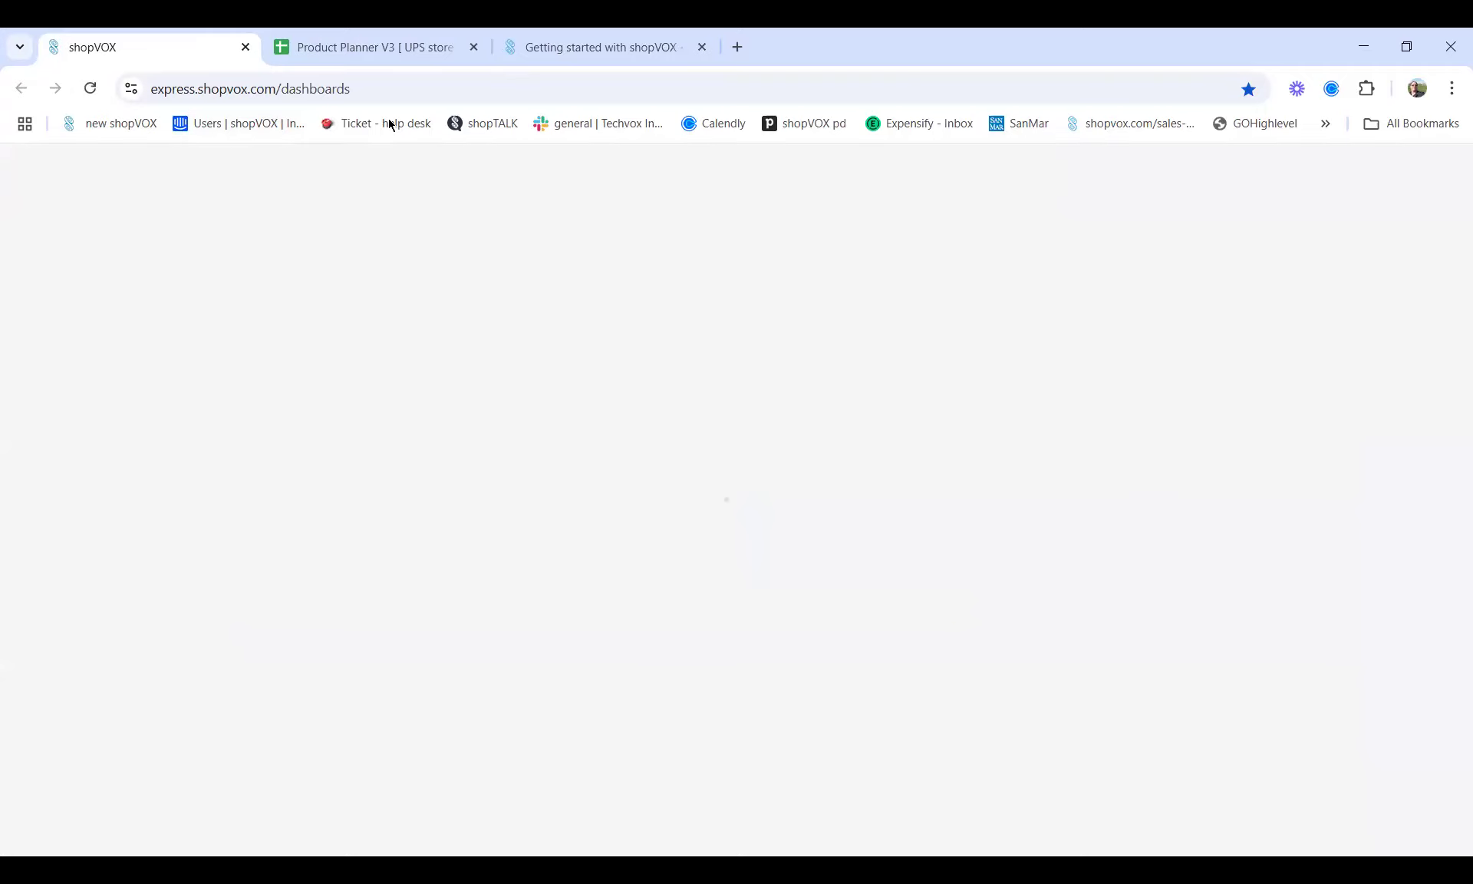
{"action": "left_click", "coordinate": [568, 49]}
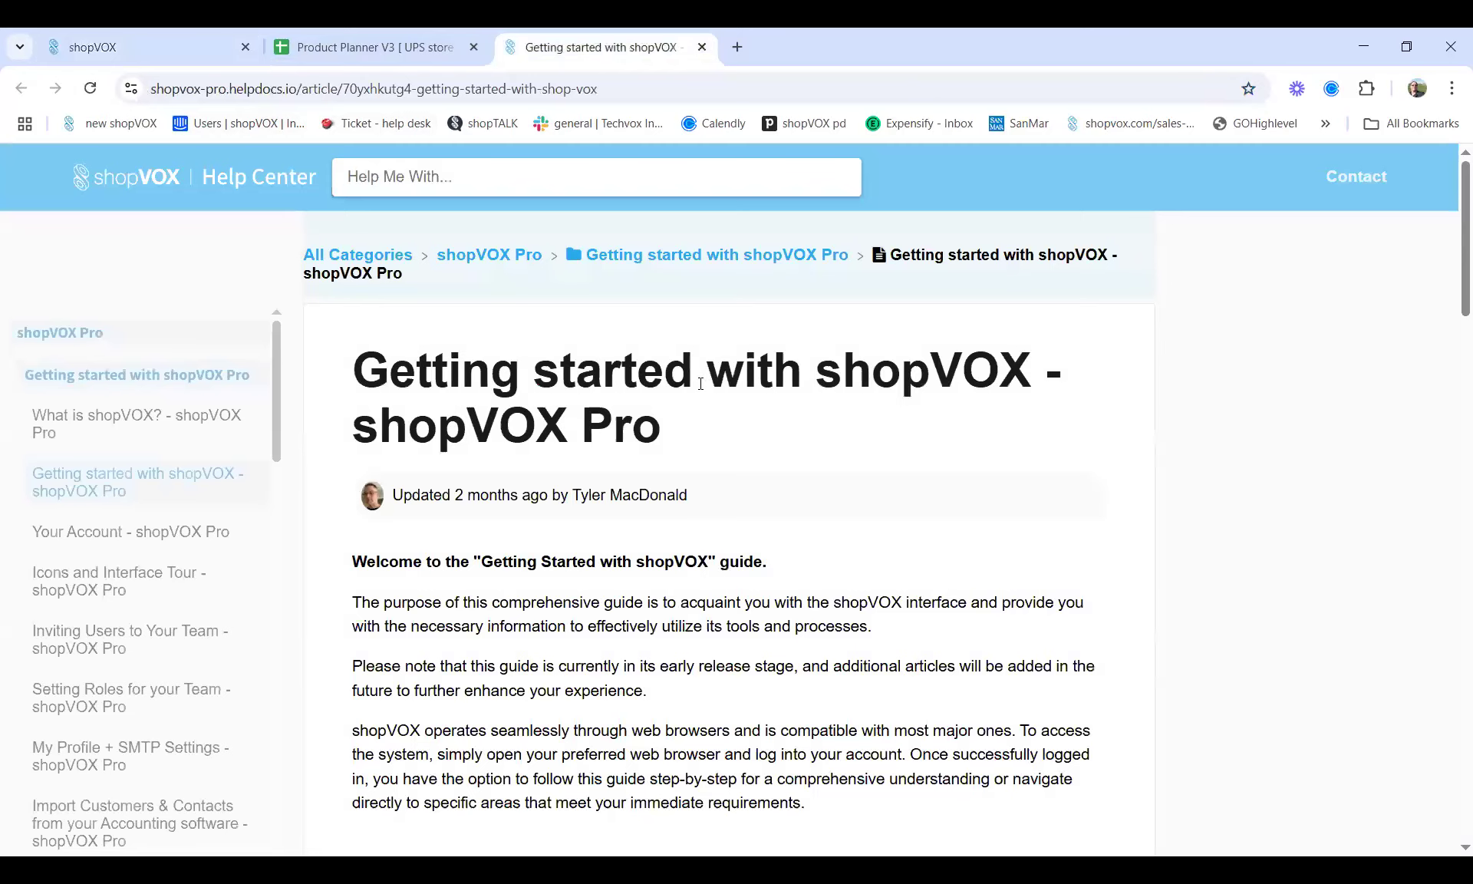
Scroll the Getting started article down to its Basics and Customers and Vendors topics
{"action": "scroll", "coordinate": [693, 634], "scroll_direction": "down", "scroll_amount": 3}
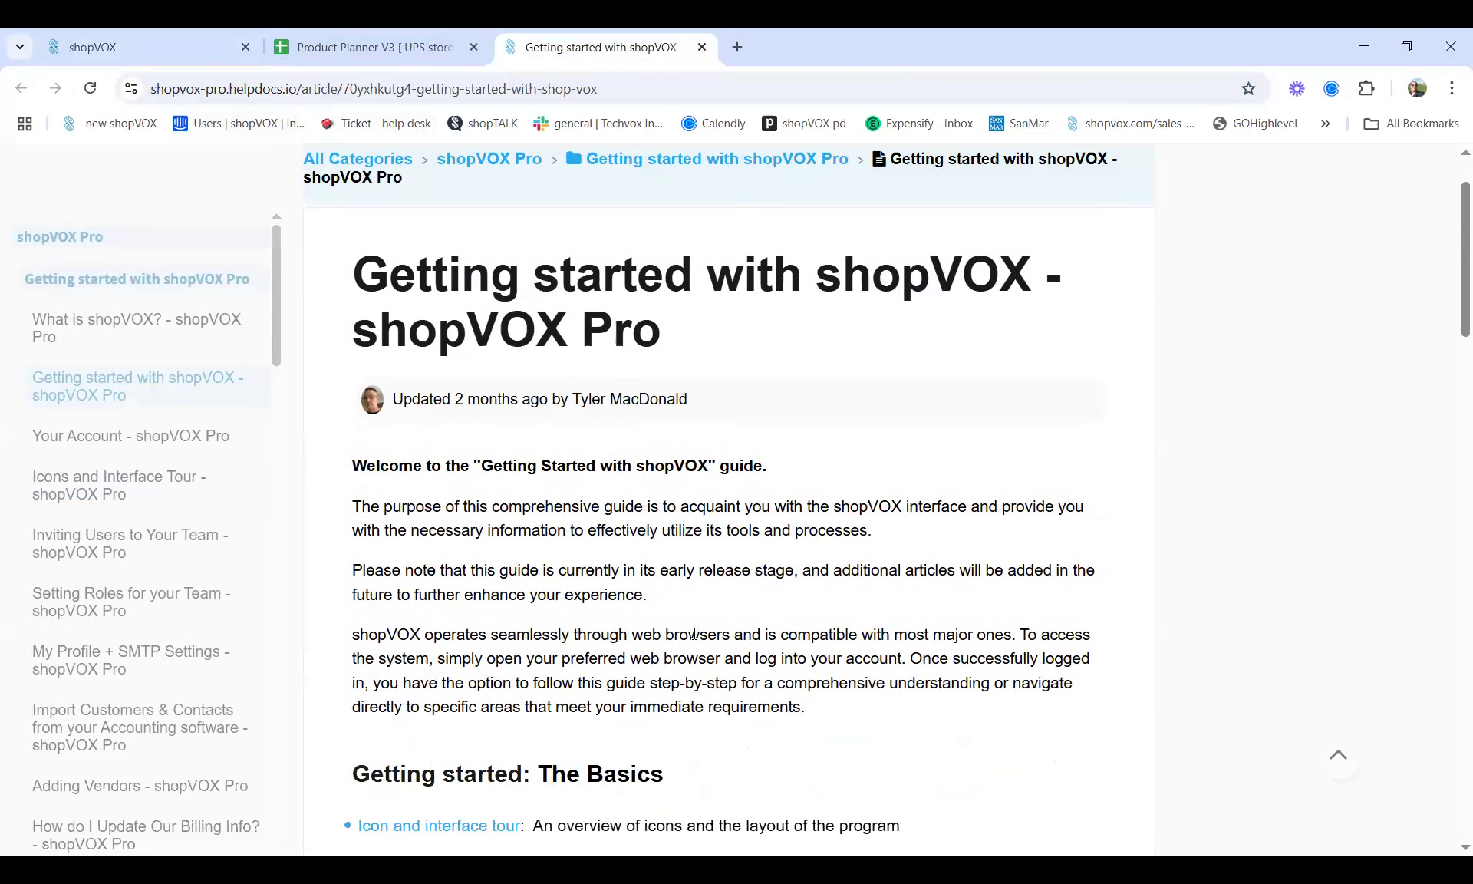
{"action": "scroll", "coordinate": [693, 634], "scroll_direction": "down", "scroll_amount": 2}
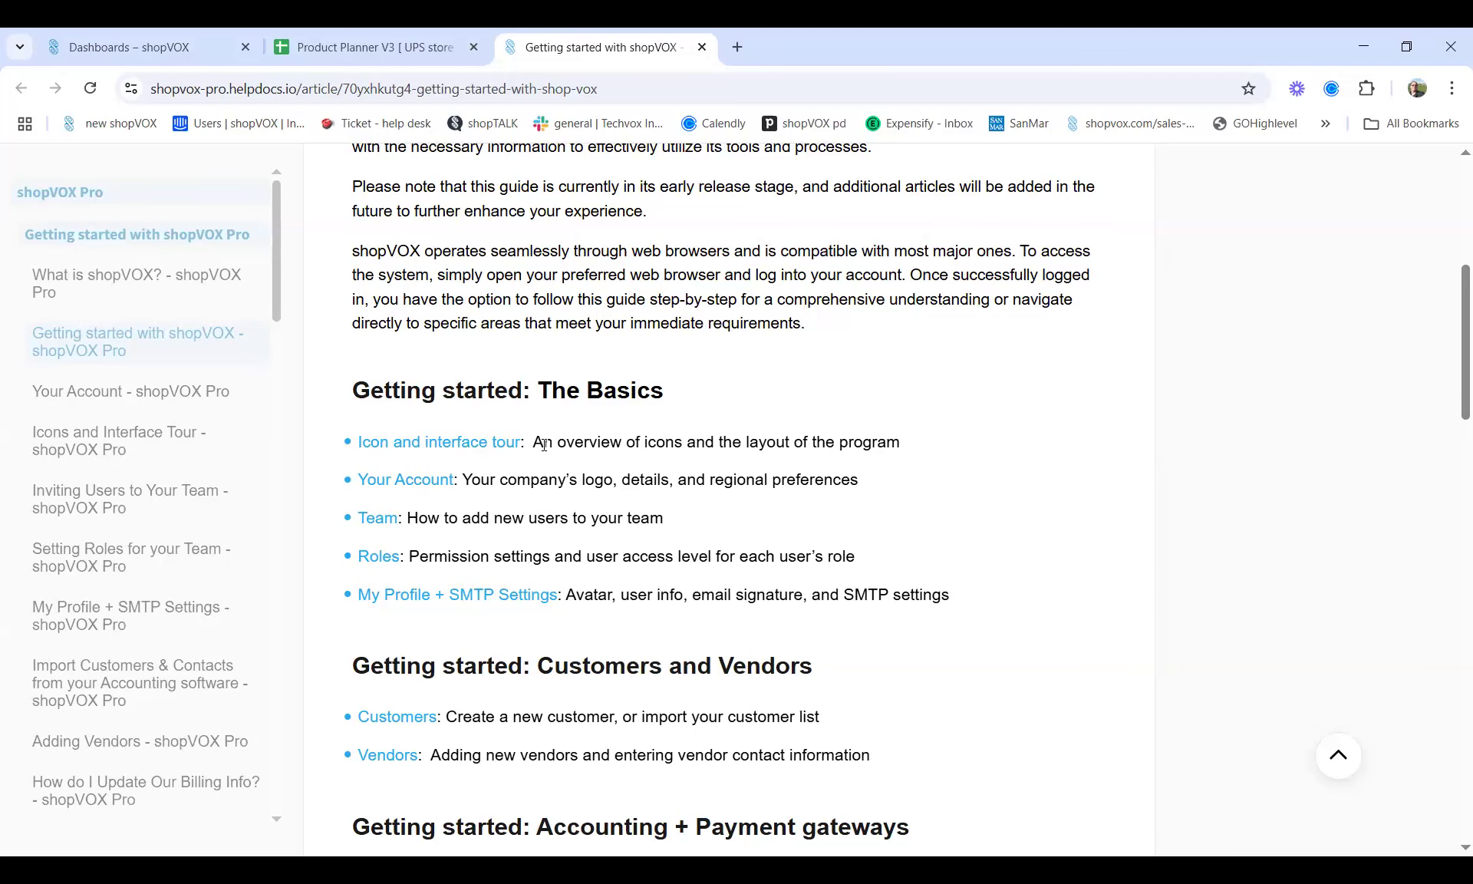
{"action": "left_click", "coordinate": [115, 47]}
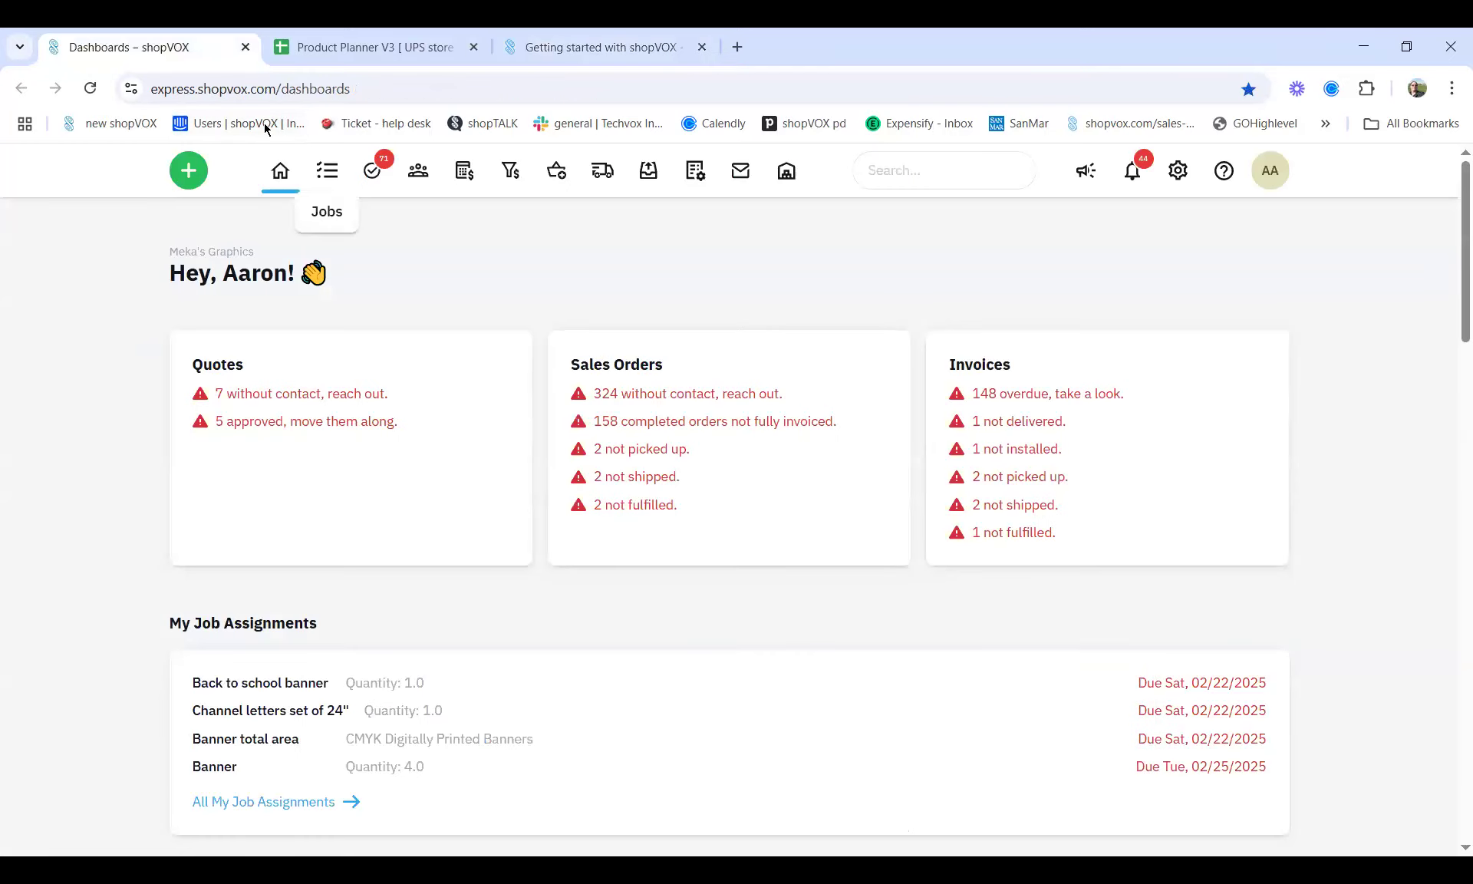
{"action": "left_click", "coordinate": [149, 90]}
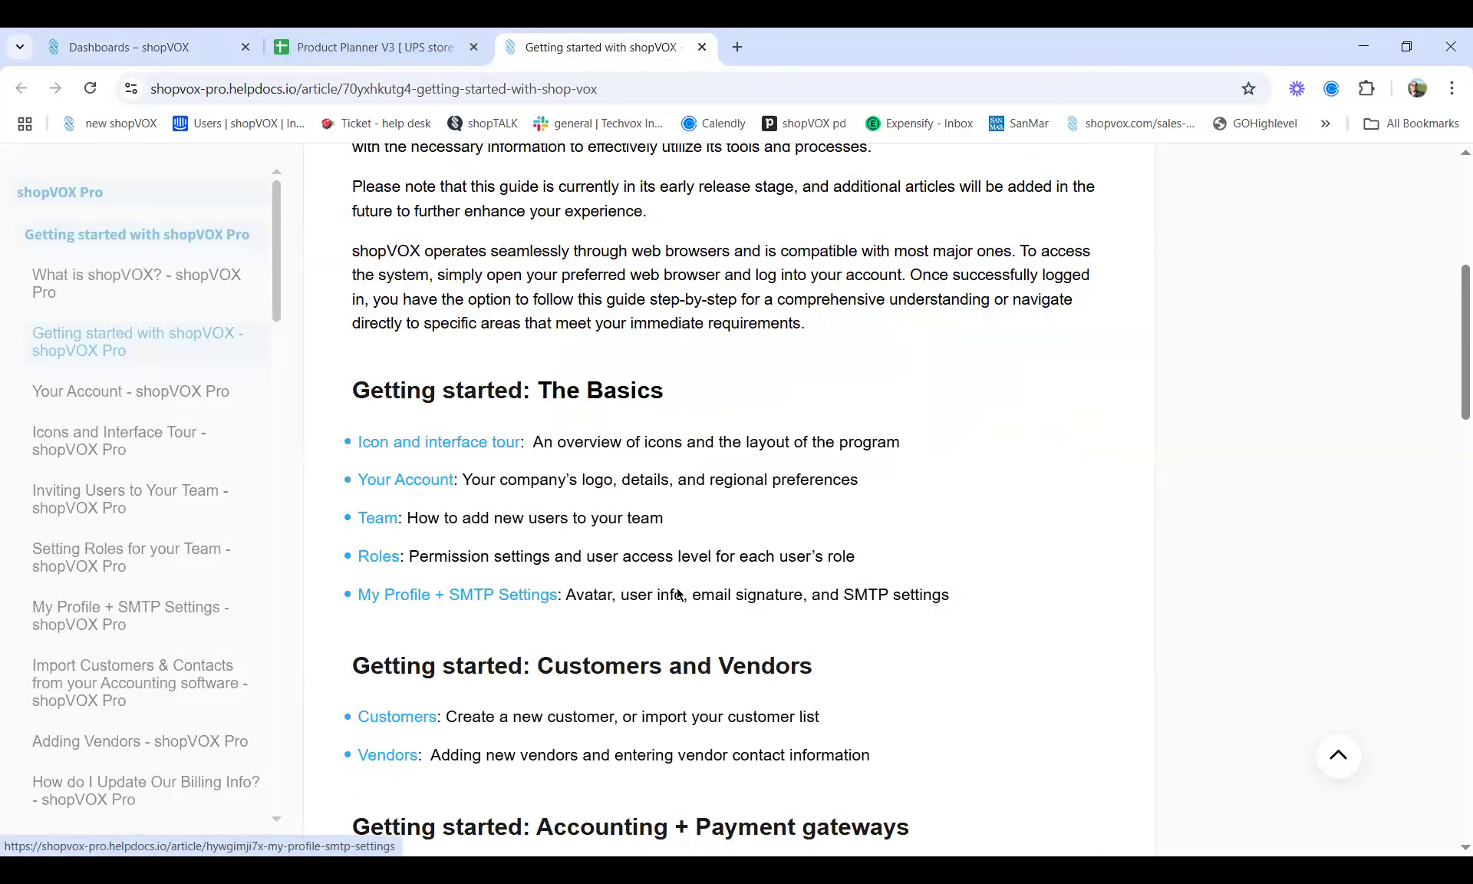
Scroll through the full Getting started topic list and back up, then return to Product Planner V3
{"action": "scroll", "coordinate": [679, 593], "scroll_direction": "down", "scroll_amount": 3}
{"action": "scroll", "coordinate": [678, 592], "scroll_direction": "down", "scroll_amount": 2}
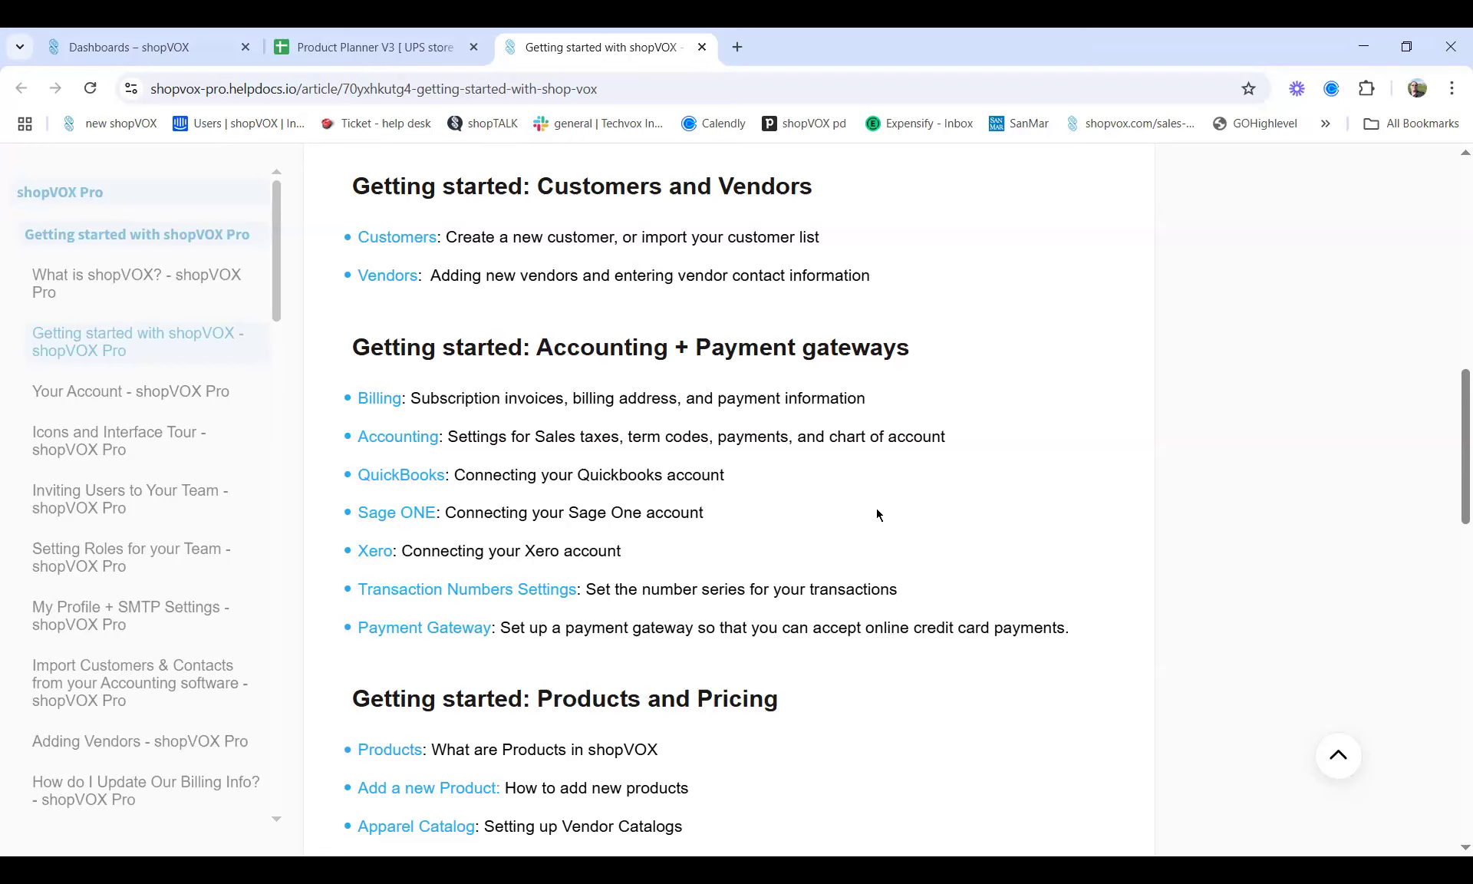
{"action": "scroll", "coordinate": [876, 508], "scroll_direction": "down", "scroll_amount": 5}
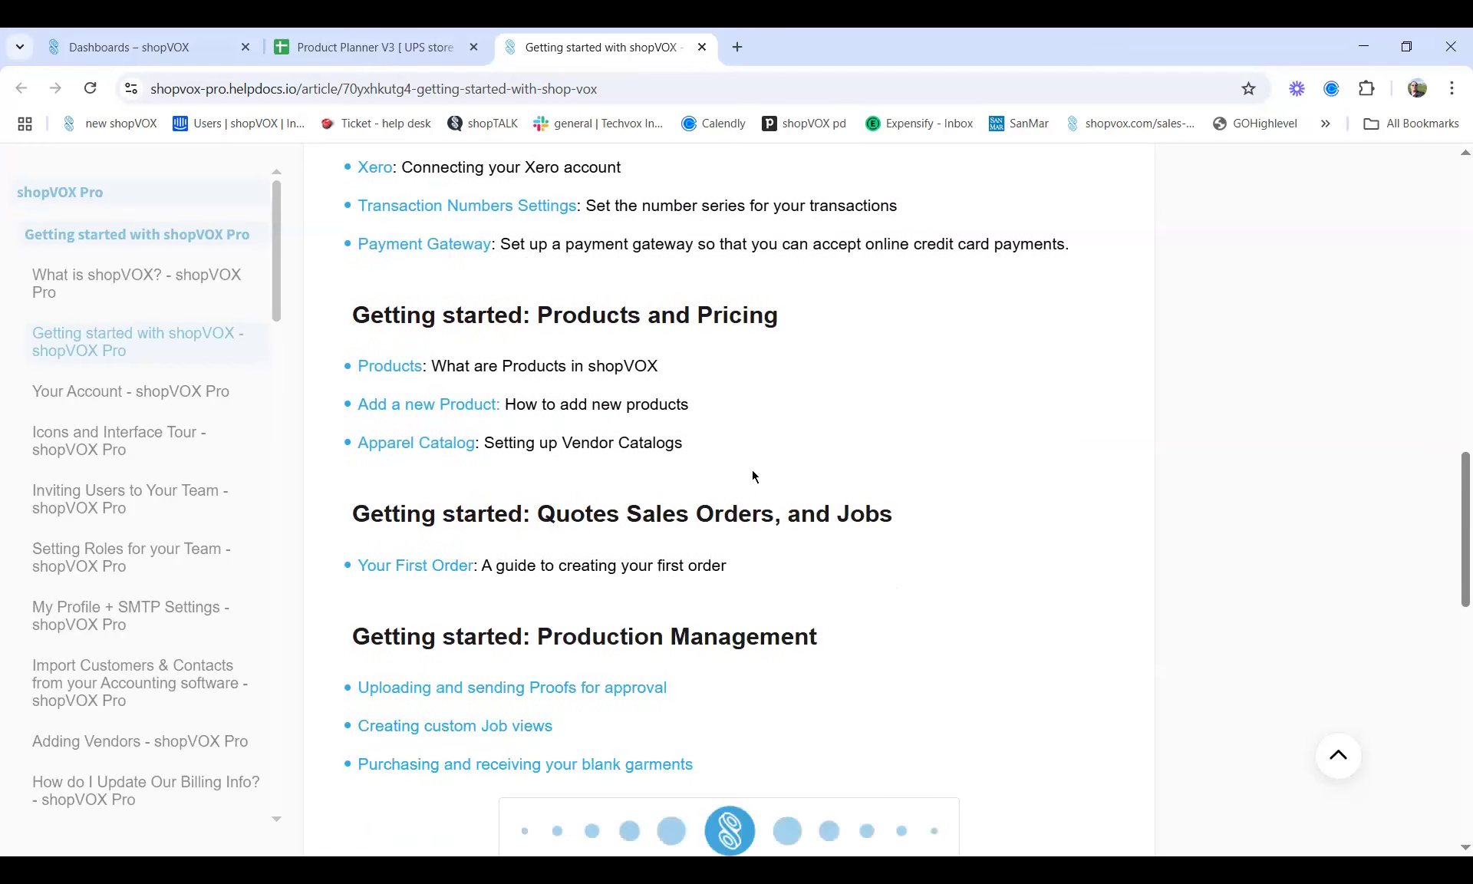
{"action": "scroll", "coordinate": [771, 521], "scroll_direction": "down", "scroll_amount": 1}
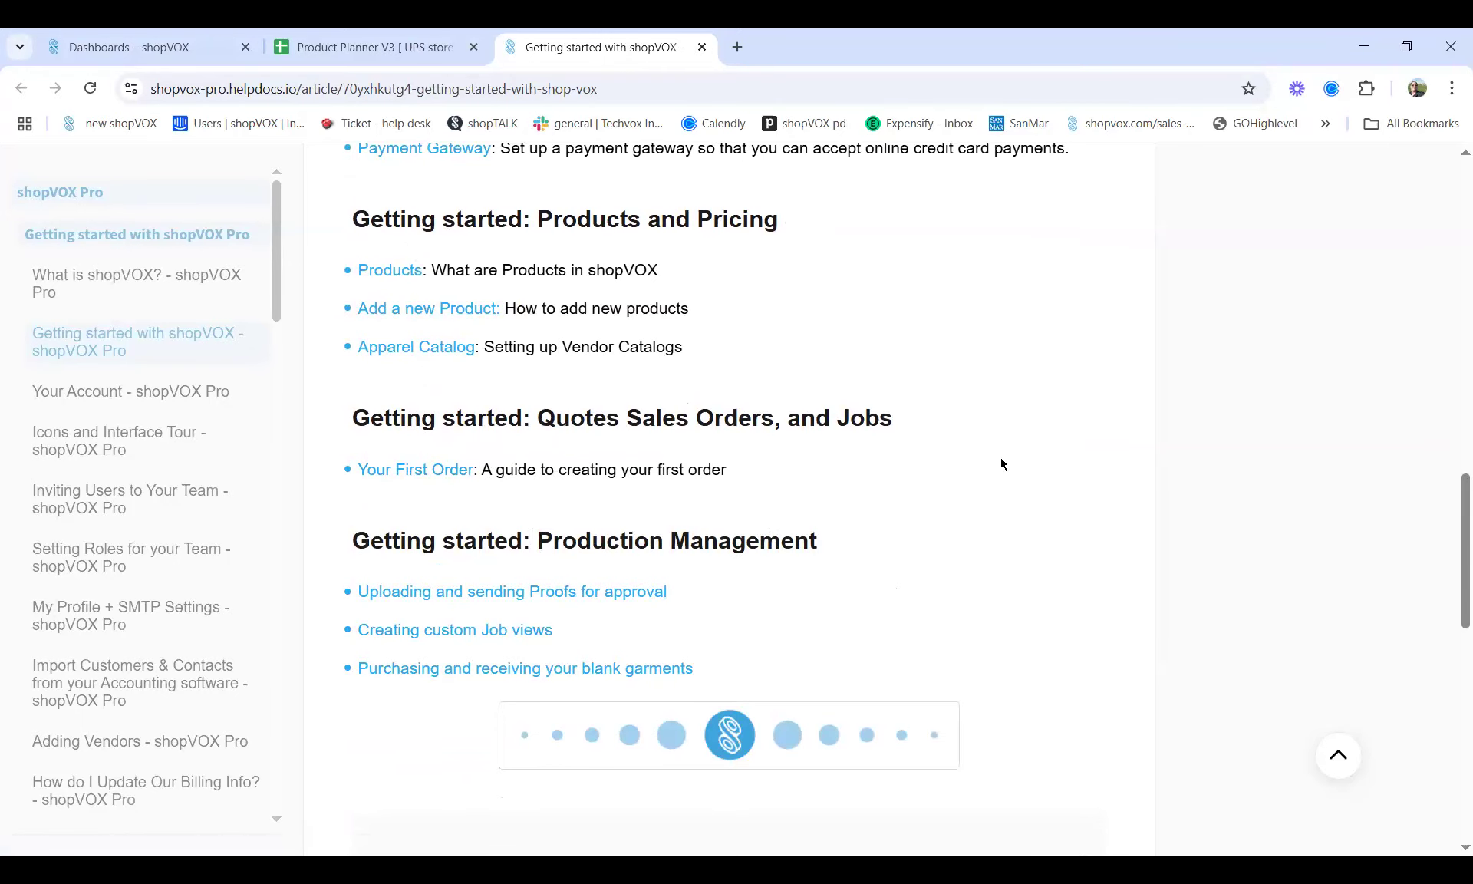
{"action": "scroll", "coordinate": [729, 395], "scroll_direction": "up", "scroll_amount": 10}
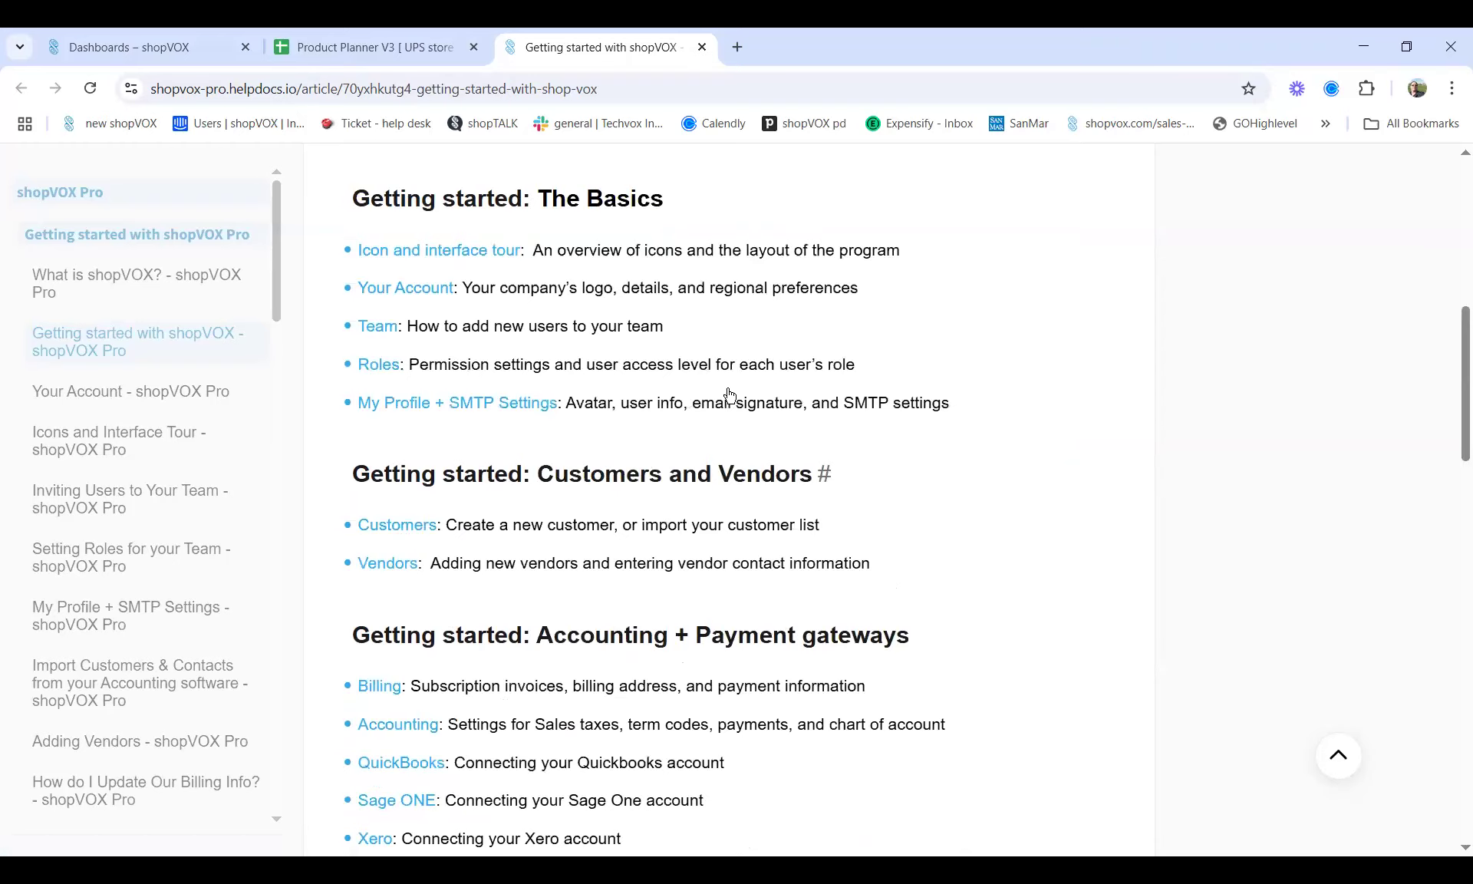
{"action": "scroll", "coordinate": [729, 395], "scroll_direction": "up", "scroll_amount": 10}
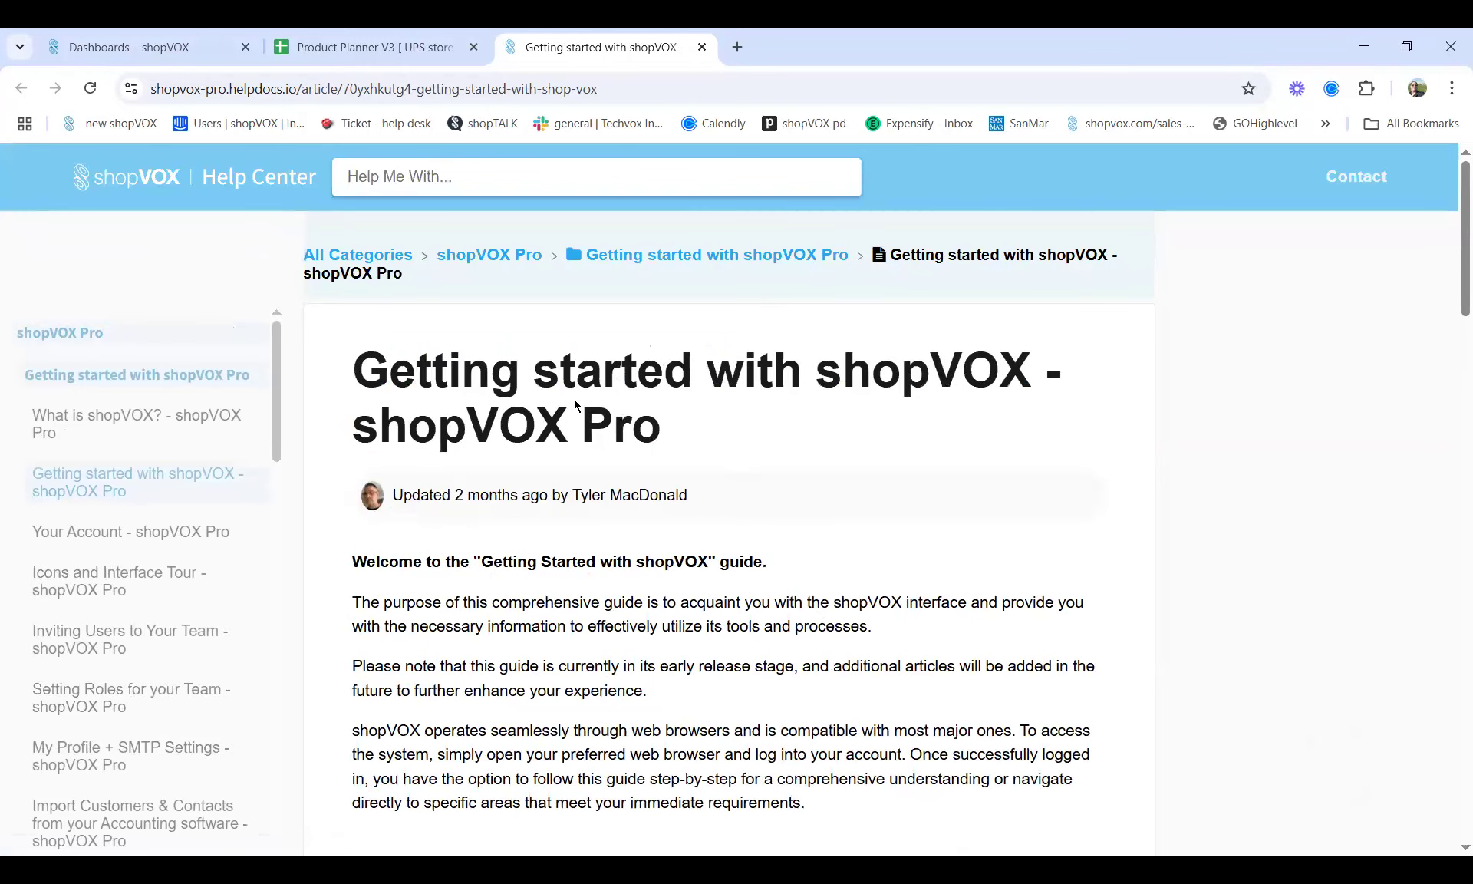
{"action": "left_click", "coordinate": [307, 47]}
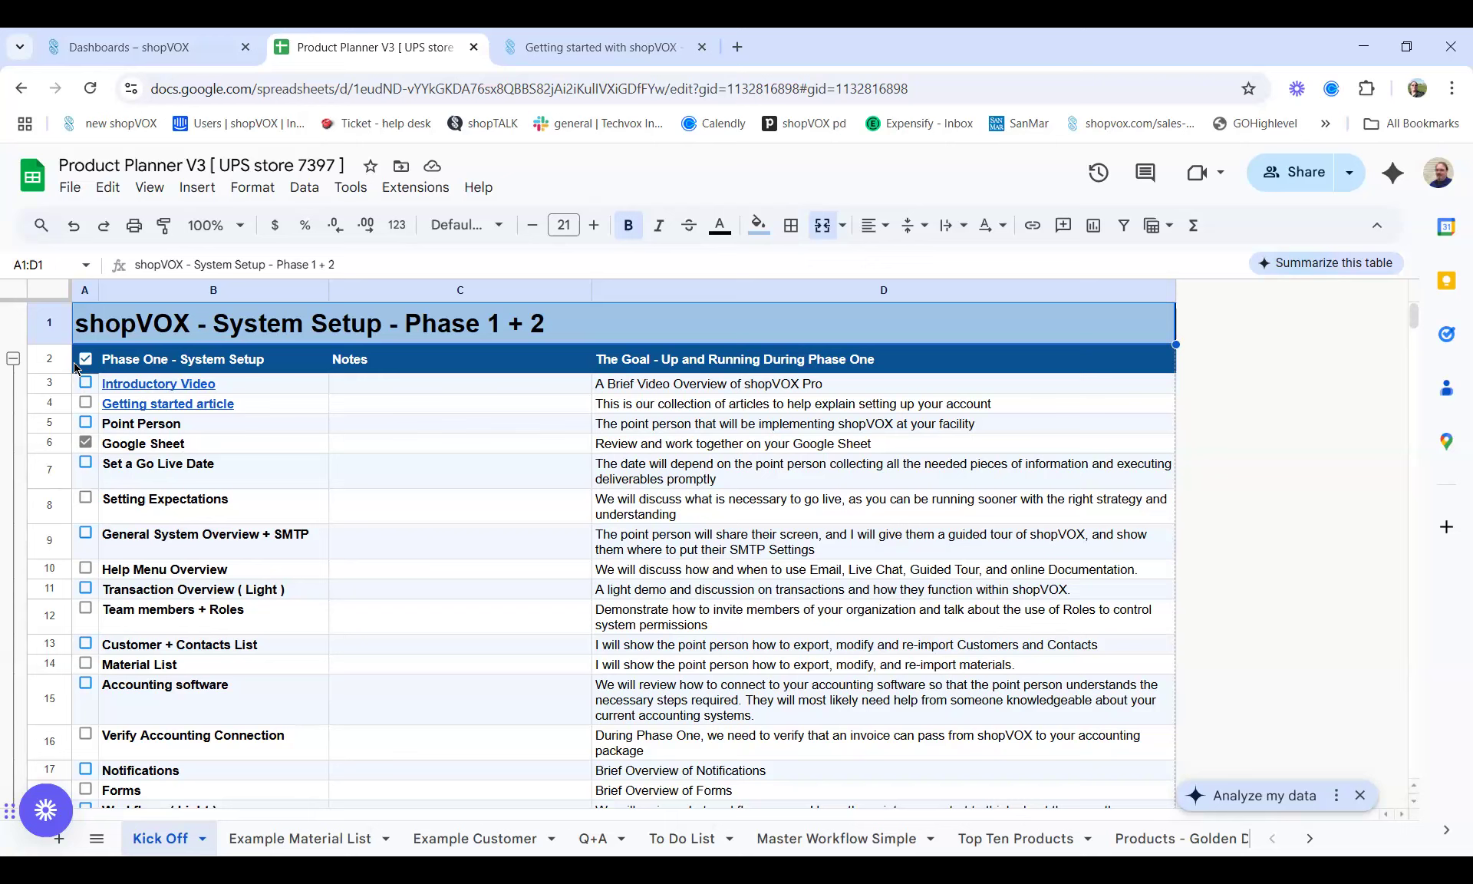
{"action": "mouse_move", "coordinate": [152, 411]}
{"action": "mouse_move", "coordinate": [282, 388]}
{"action": "left_click", "coordinate": [396, 422]}
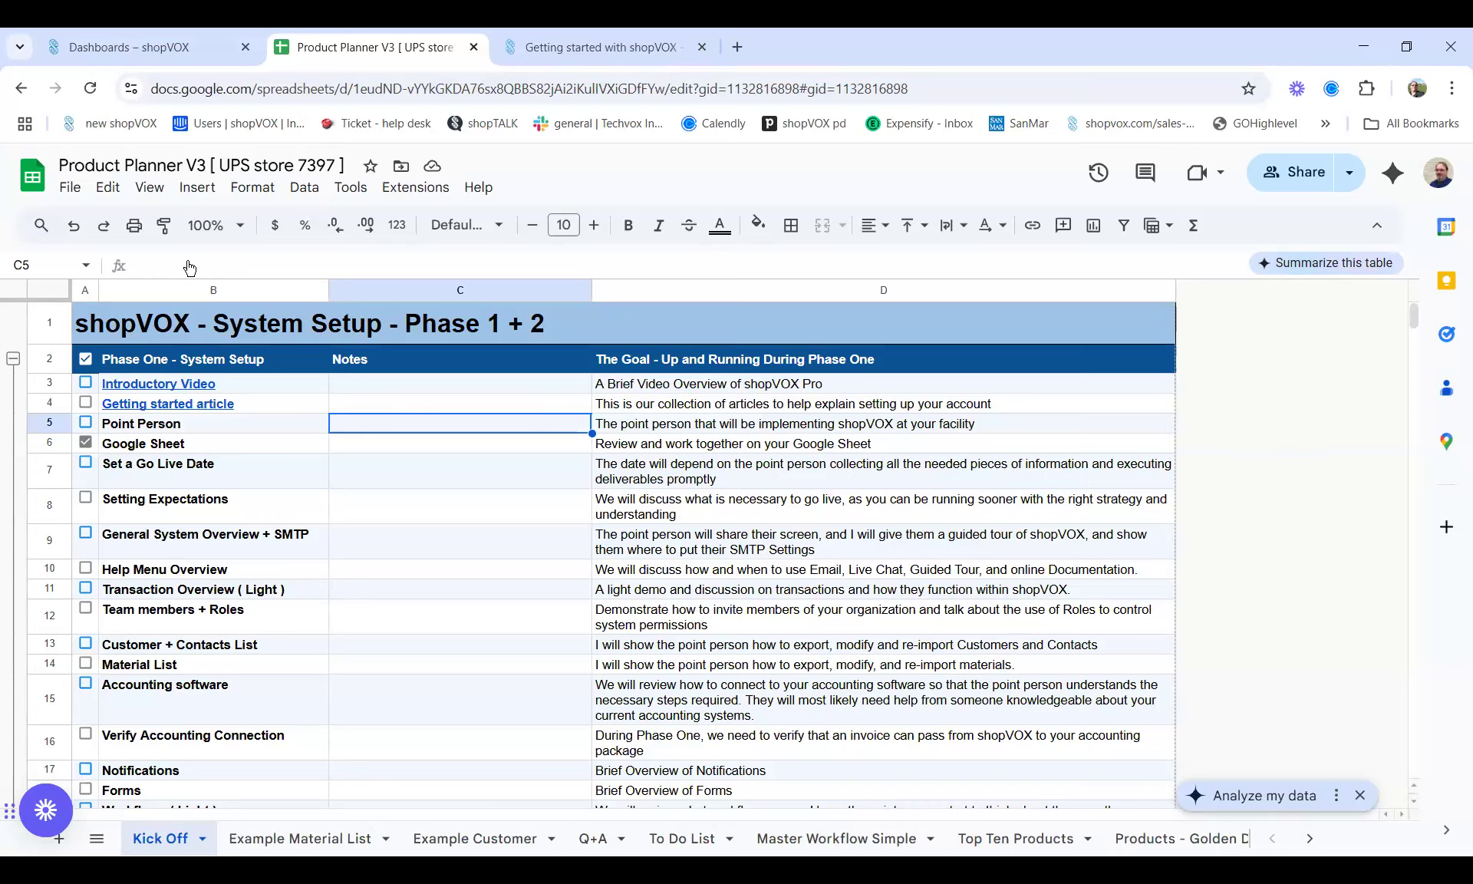
Return to the Getting started help article and open the Your First Order guide
{"action": "left_click", "coordinate": [587, 46]}
{"action": "scroll", "coordinate": [522, 564], "scroll_direction": "down", "scroll_amount": 20}
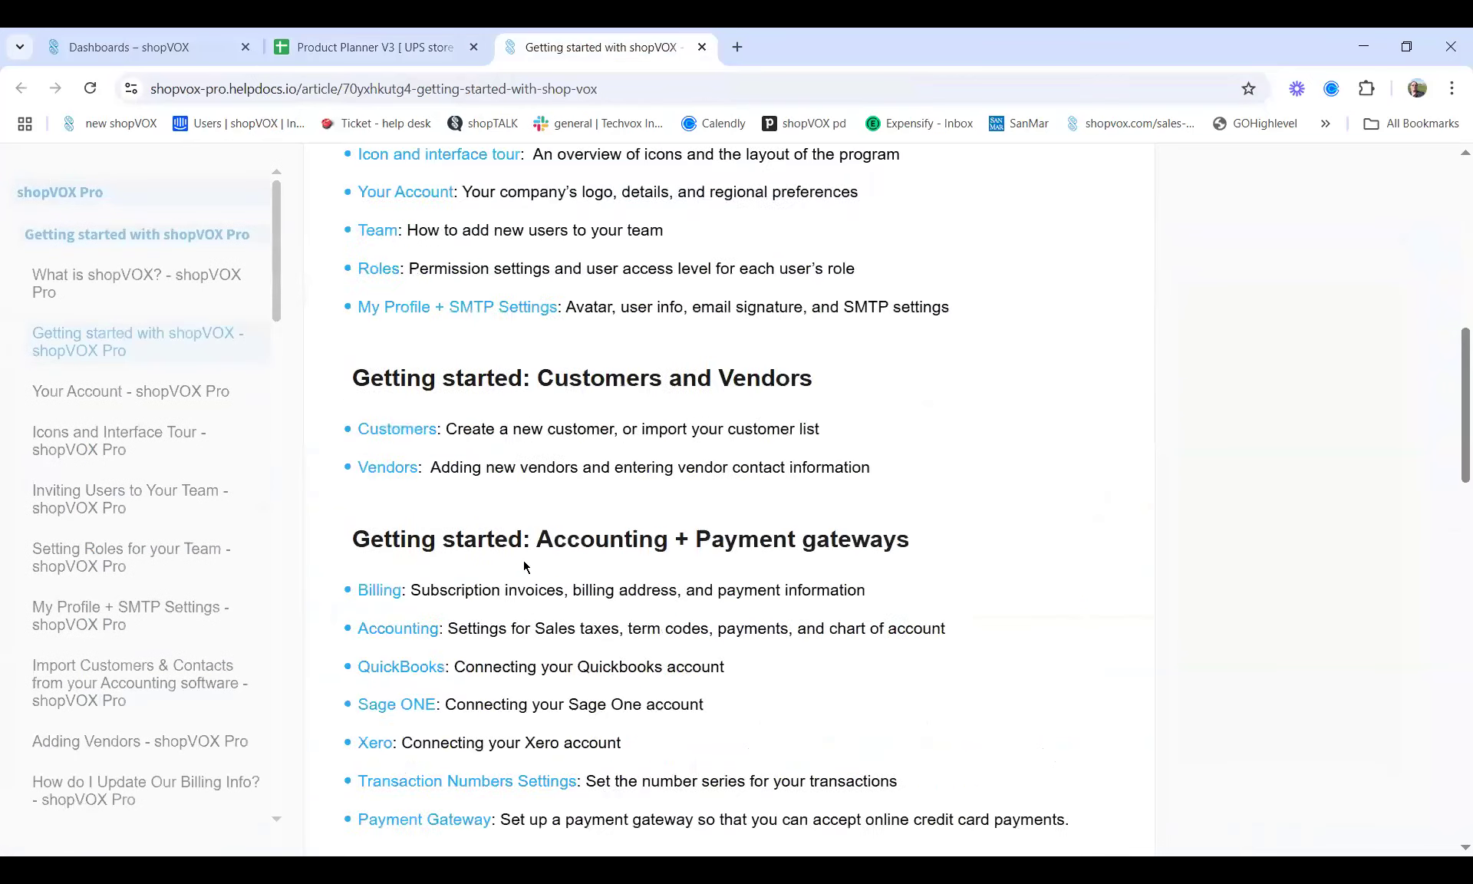
{"action": "scroll", "coordinate": [498, 419], "scroll_direction": "up", "scroll_amount": 2}
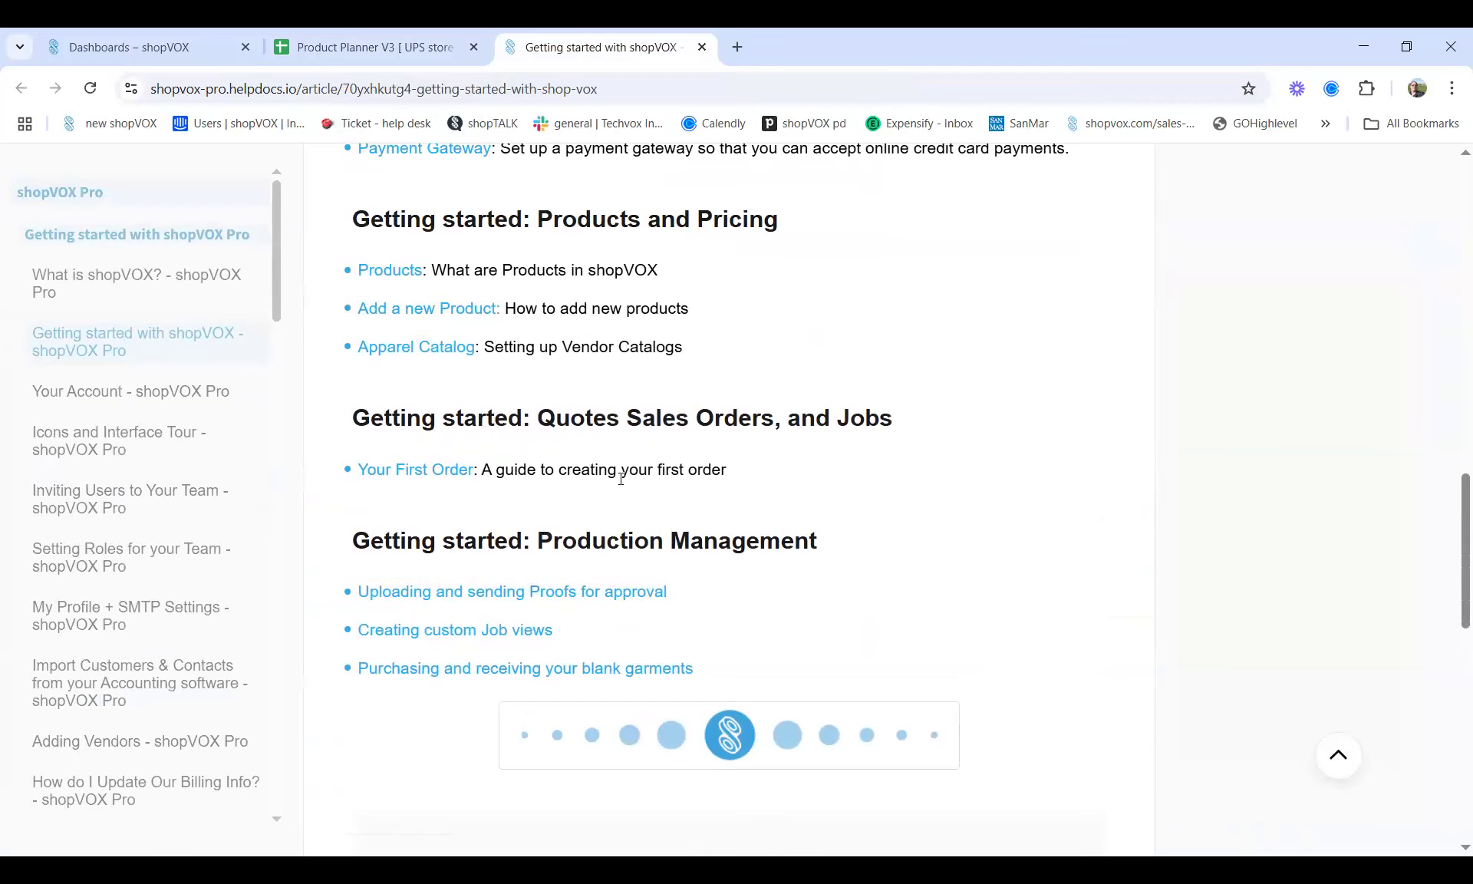
{"action": "left_click", "coordinate": [457, 470]}
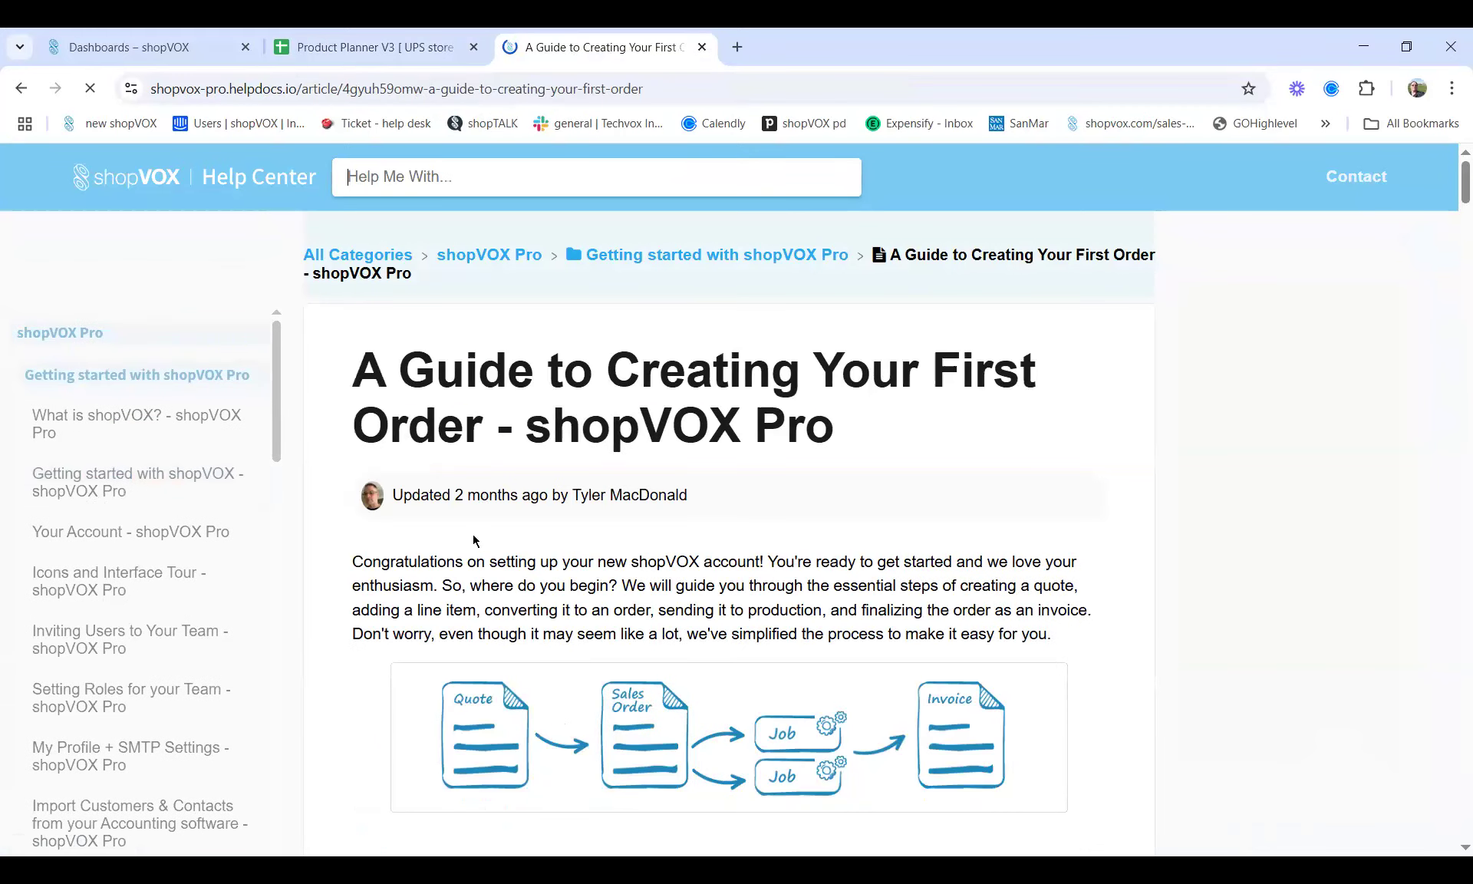
Read through the first-order guide, then close its tab
{"action": "scroll", "coordinate": [473, 541], "scroll_direction": "down", "scroll_amount": 6}
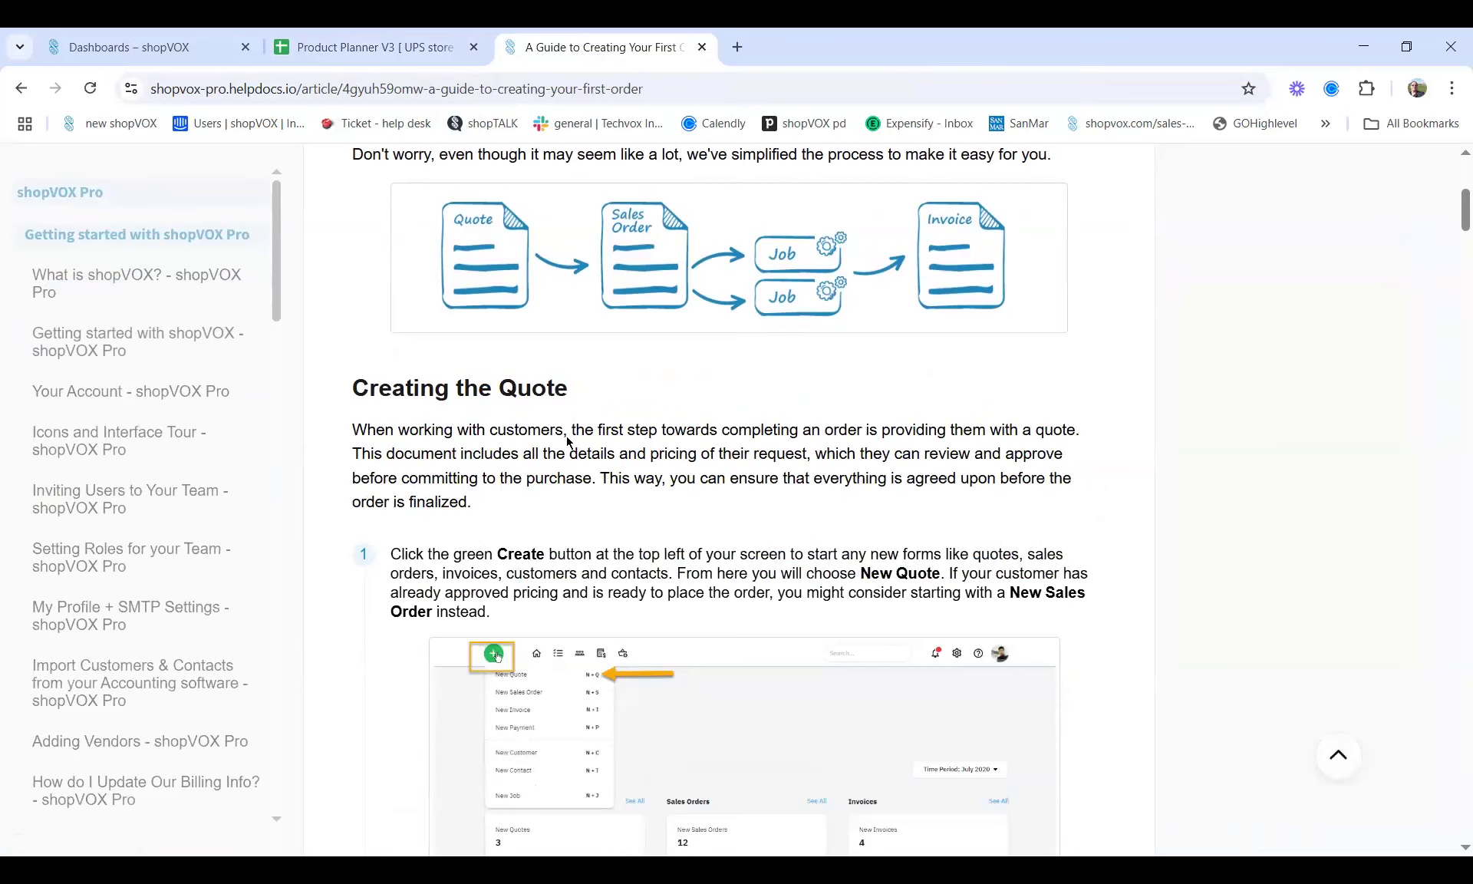
{"action": "scroll", "coordinate": [645, 514], "scroll_direction": "up", "scroll_amount": 1}
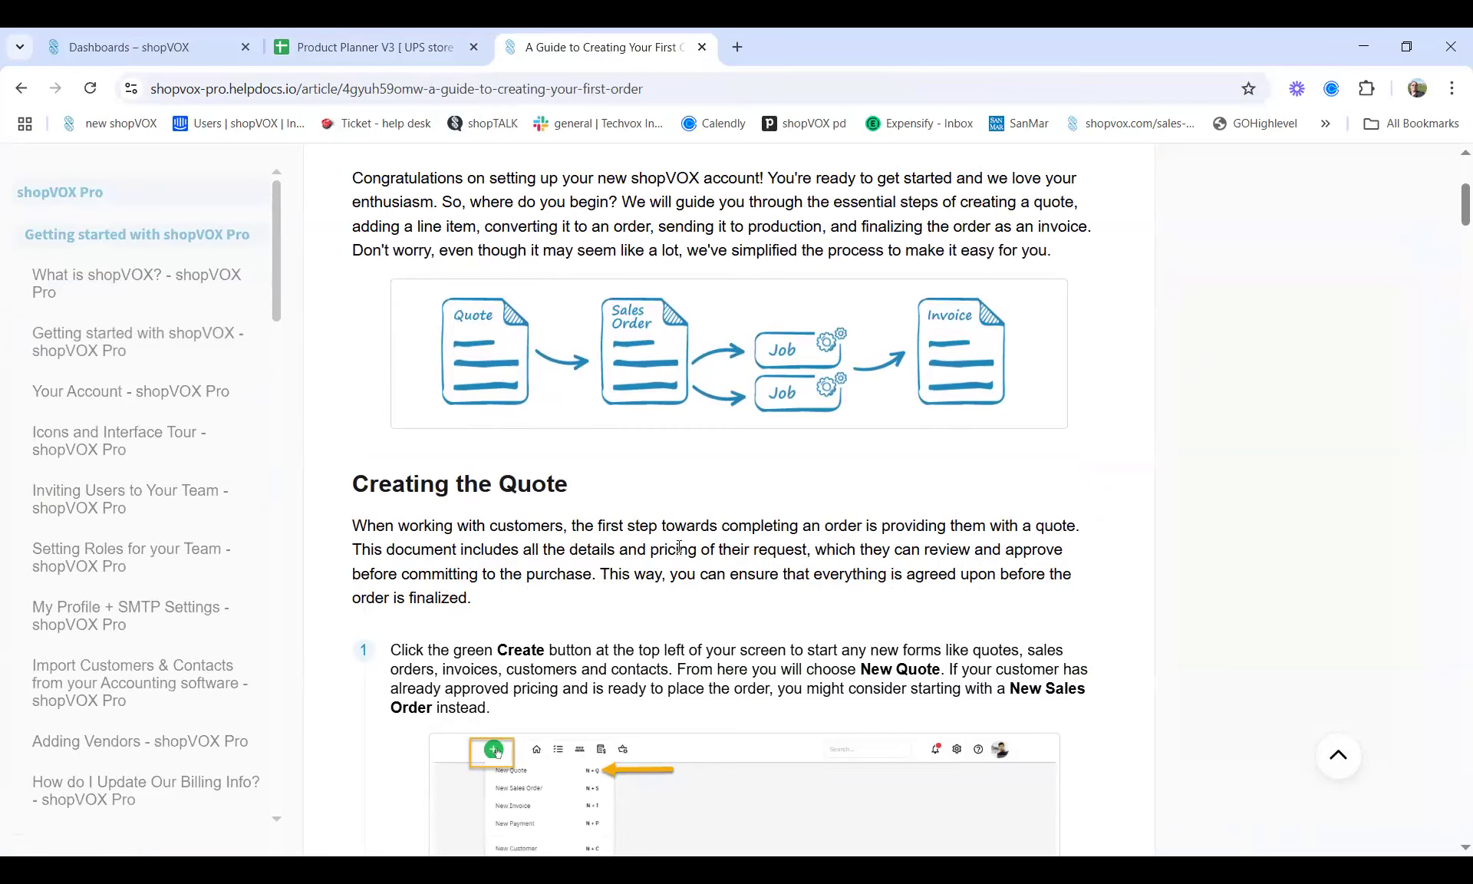
{"action": "scroll", "coordinate": [679, 546], "scroll_direction": "down", "scroll_amount": 5}
{"action": "scroll", "coordinate": [679, 546], "scroll_direction": "down", "scroll_amount": 15}
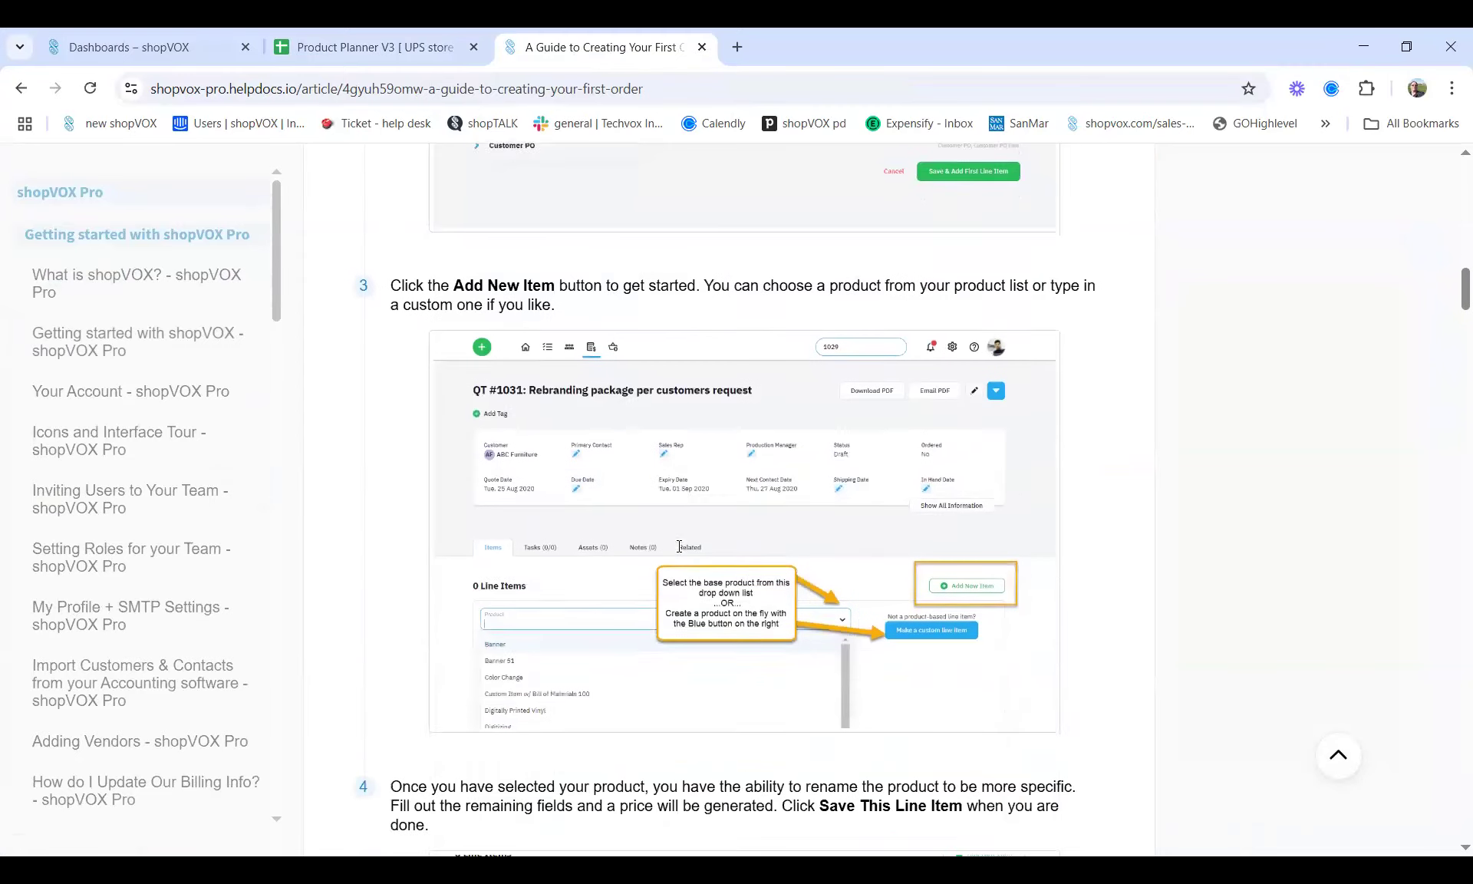
{"action": "scroll", "coordinate": [679, 546], "scroll_direction": "down", "scroll_amount": 10}
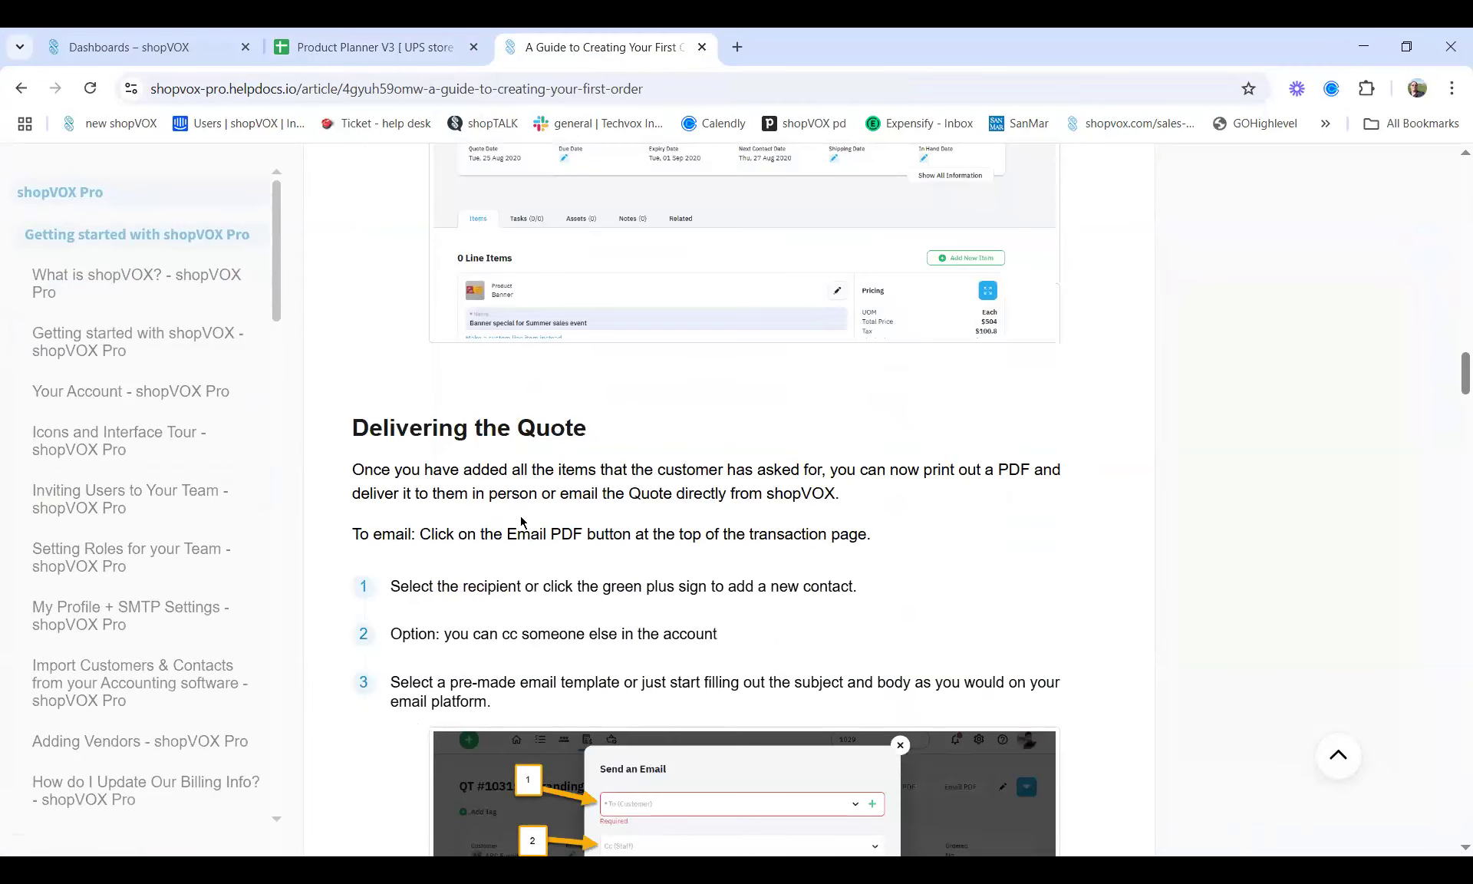
{"action": "scroll", "coordinate": [576, 547], "scroll_direction": "down", "scroll_amount": 6}
{"action": "scroll", "coordinate": [575, 546], "scroll_direction": "up", "scroll_amount": 1}
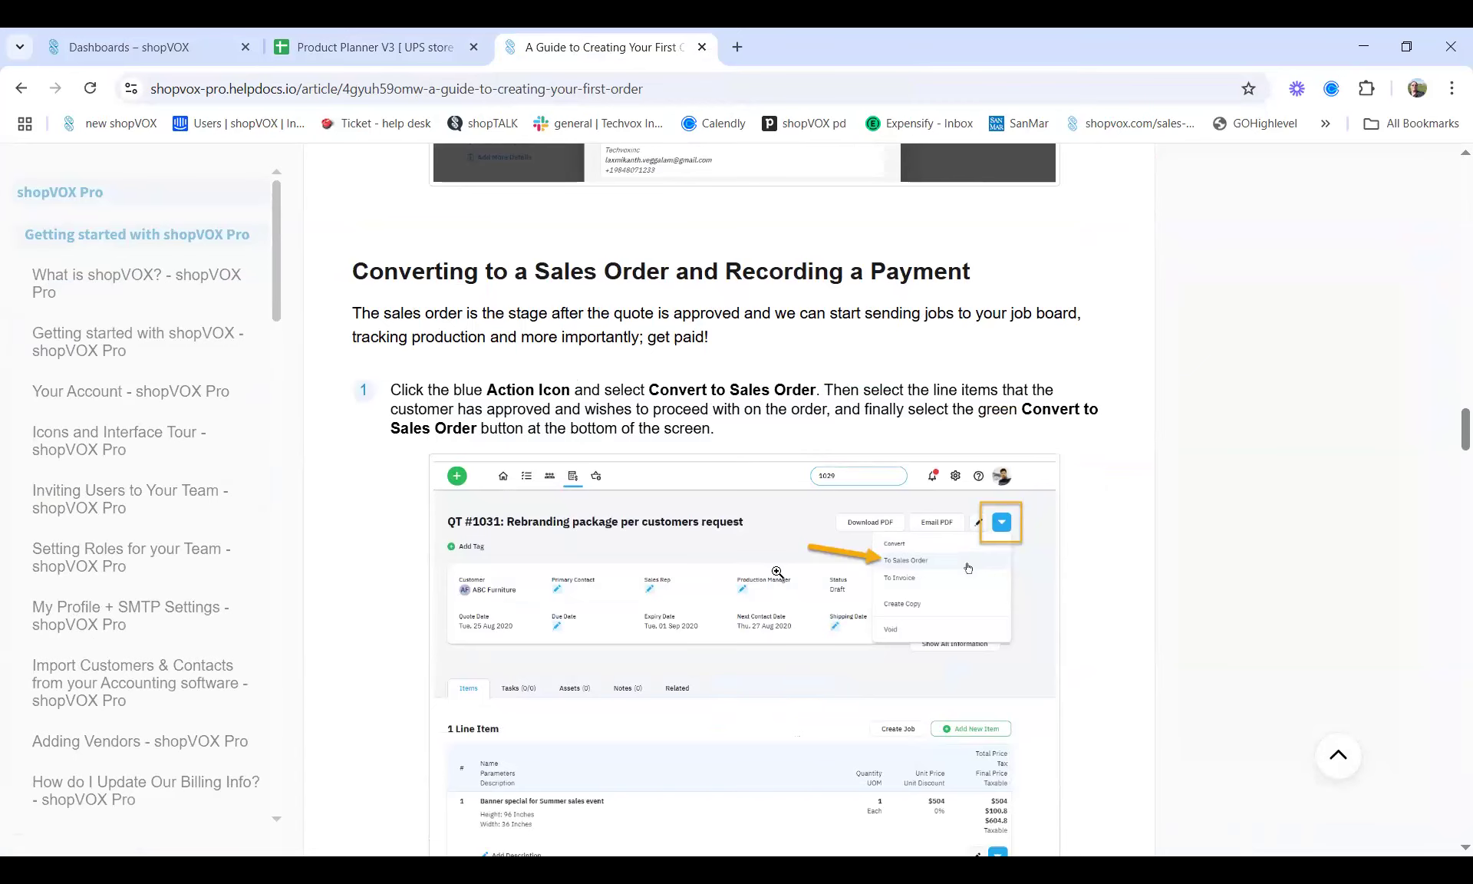
{"action": "scroll", "coordinate": [775, 576], "scroll_direction": "down", "scroll_amount": 9}
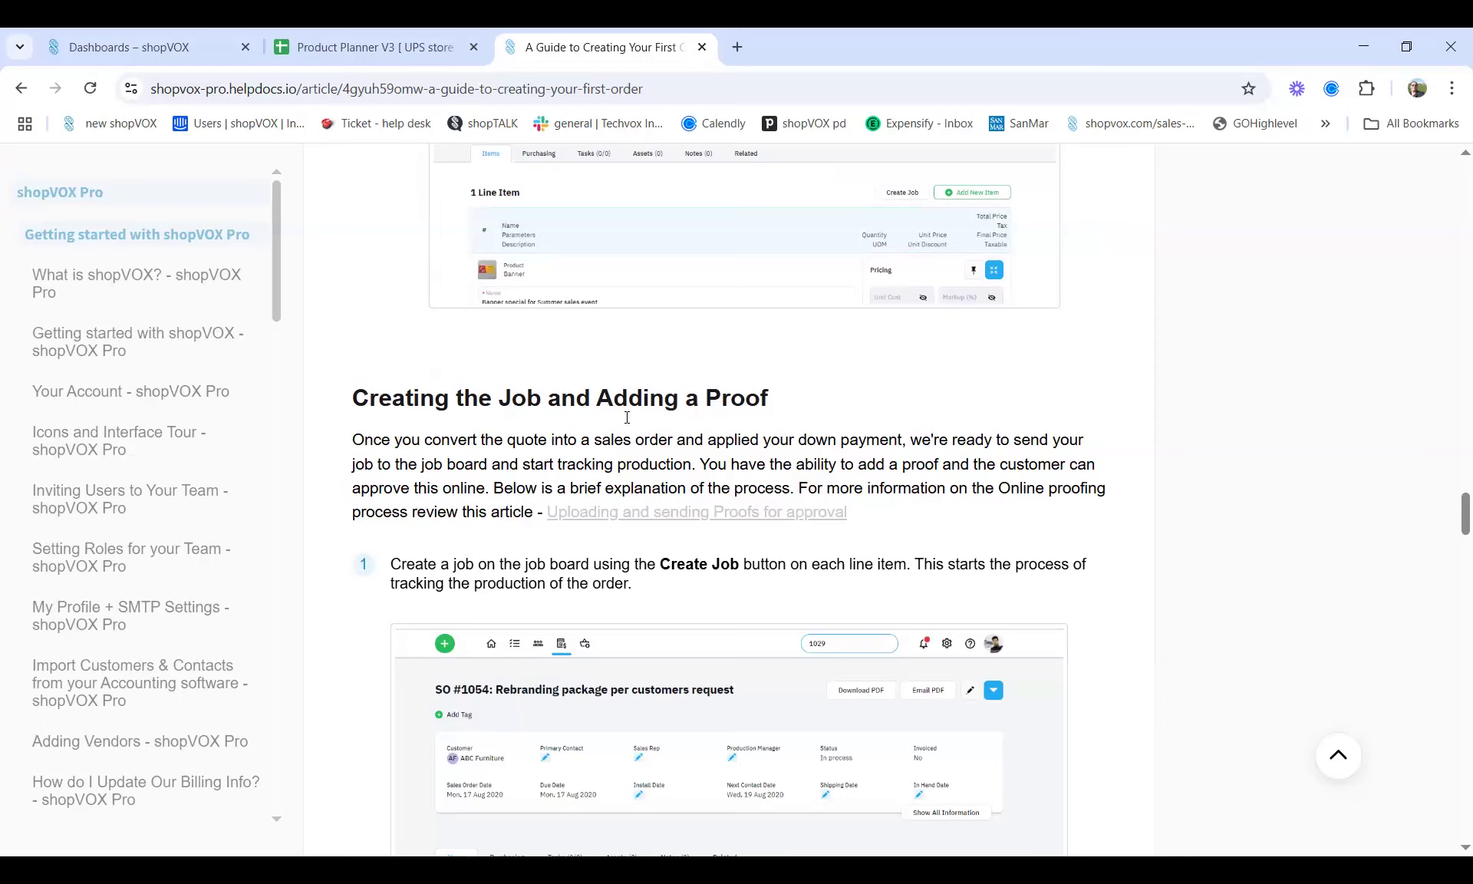
{"action": "scroll", "coordinate": [641, 601], "scroll_direction": "down", "scroll_amount": 15}
{"action": "scroll", "coordinate": [630, 627], "scroll_direction": "down", "scroll_amount": 15}
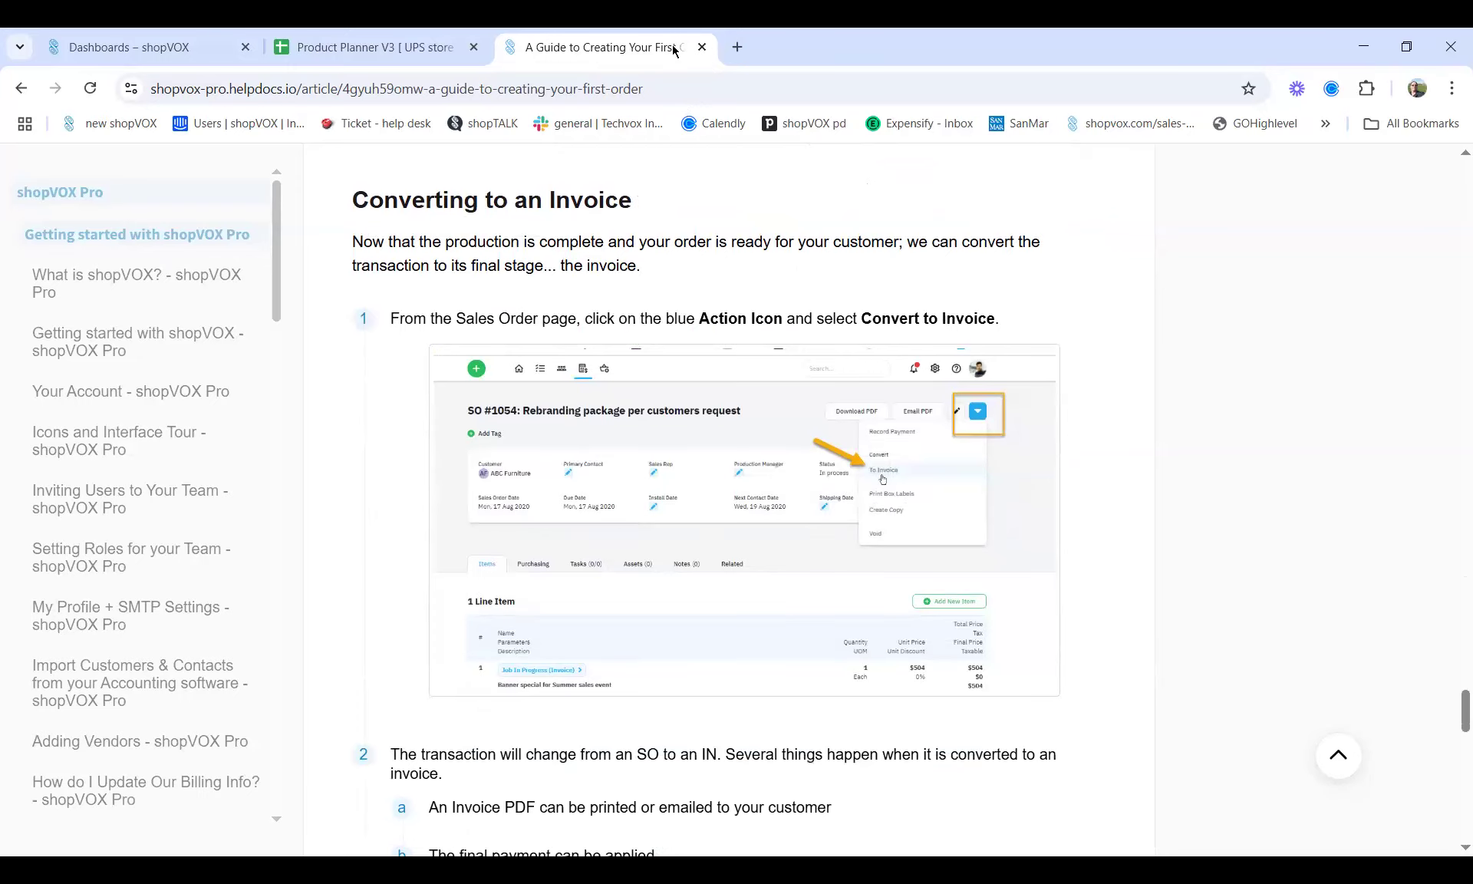
{"action": "left_click", "coordinate": [701, 48]}
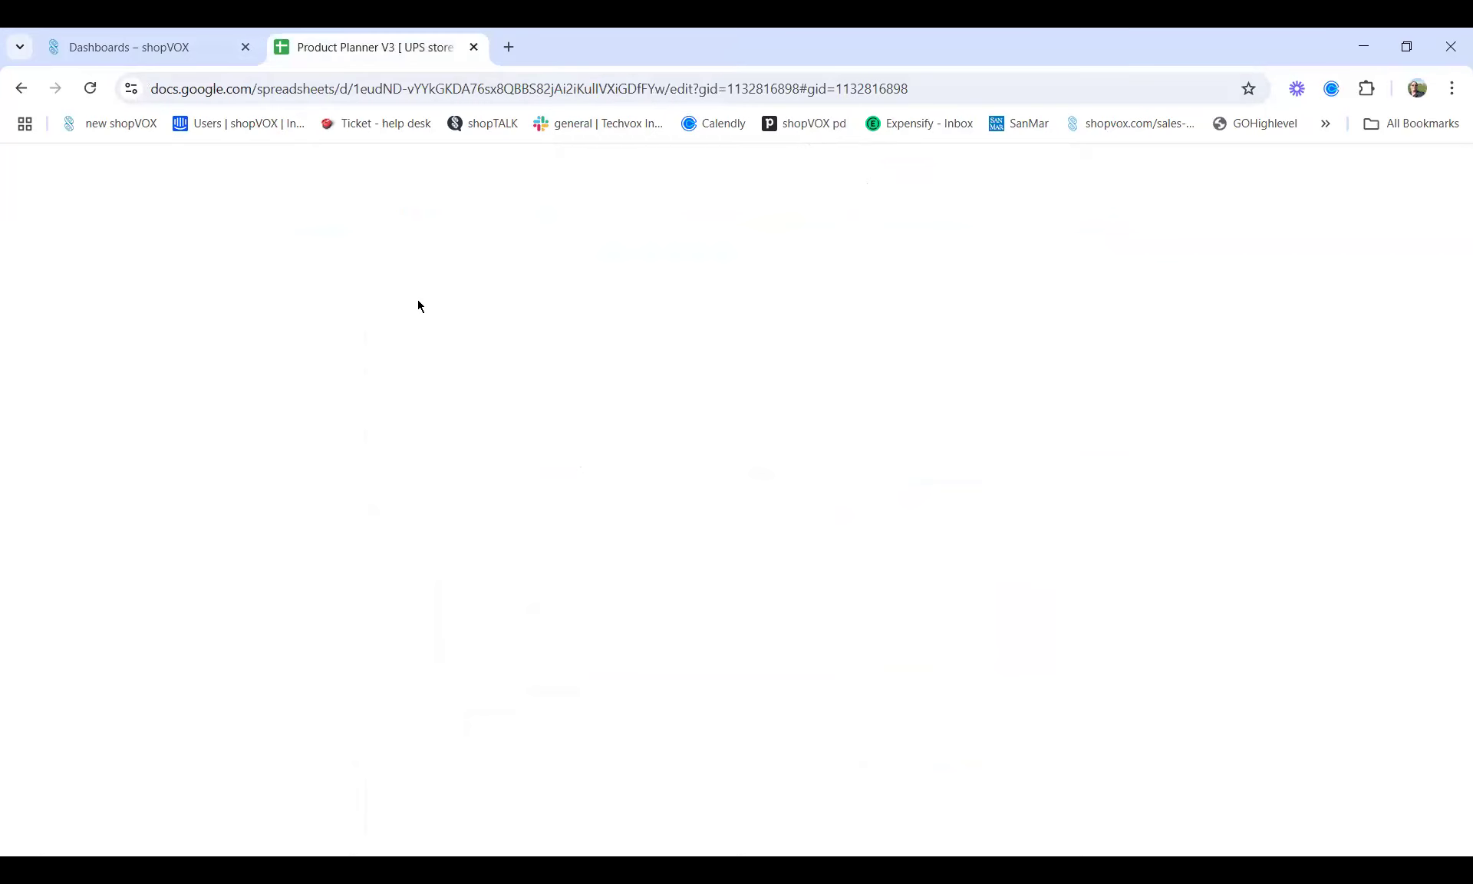
Switch to the shopVOX dashboard and dismiss the green + New menu without choosing an item
{"action": "left_click", "coordinate": [126, 51]}
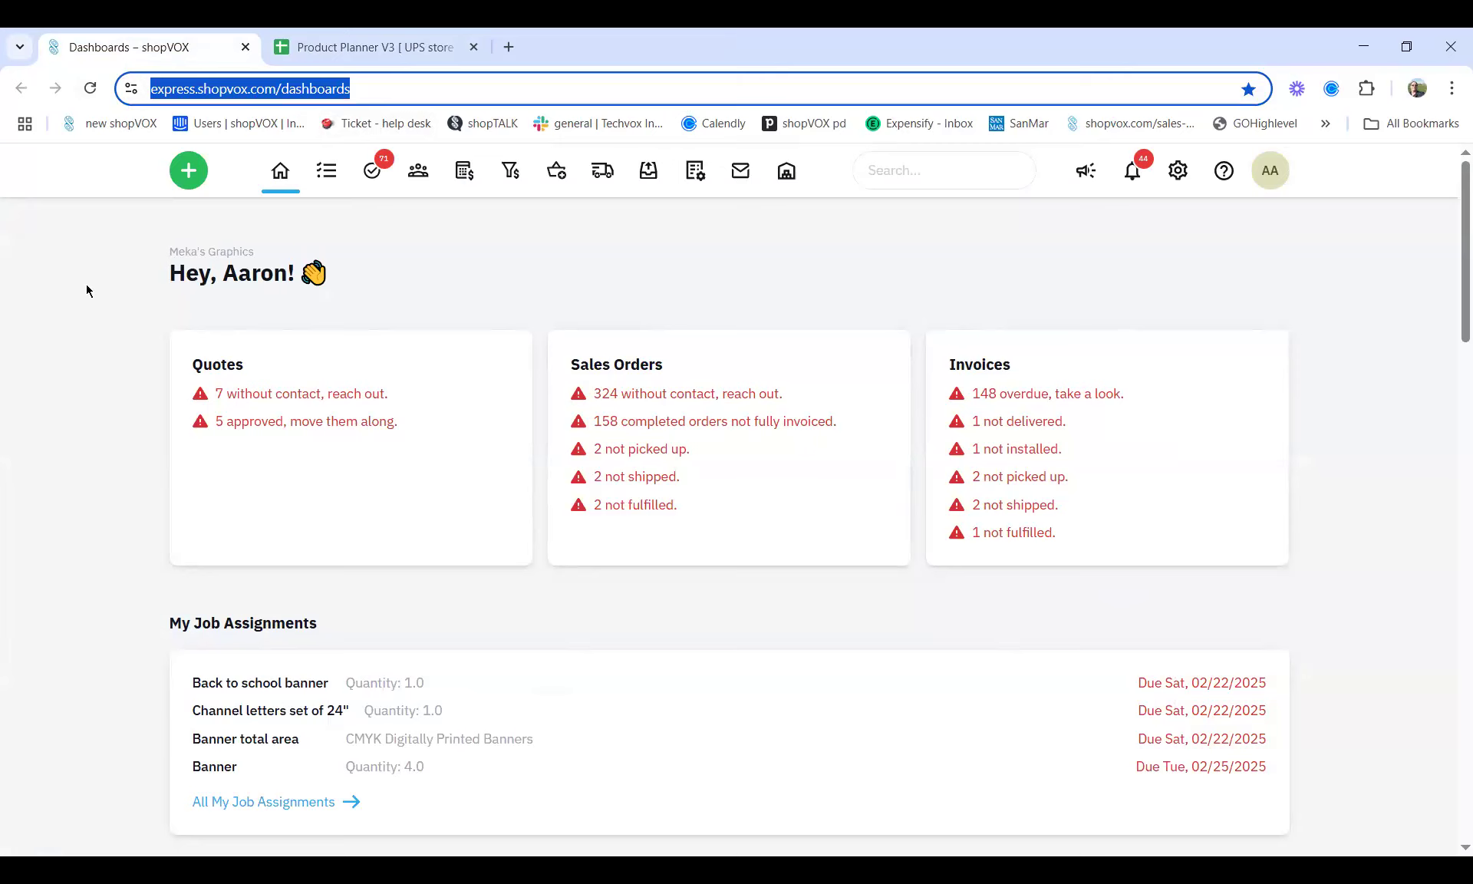
{"action": "left_click", "coordinate": [246, 153]}
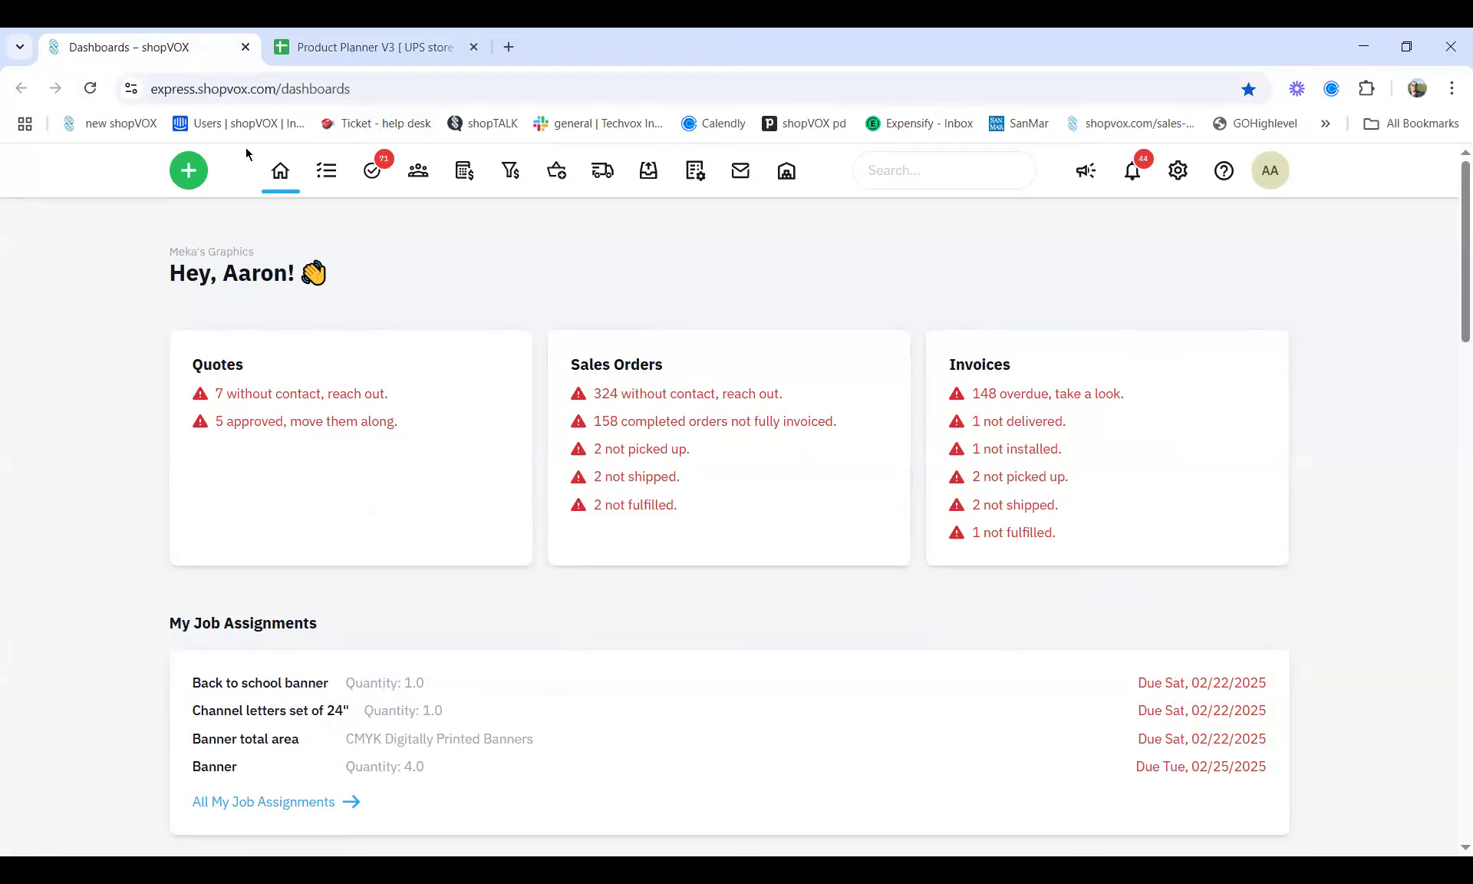
{"action": "left_click", "coordinate": [190, 173]}
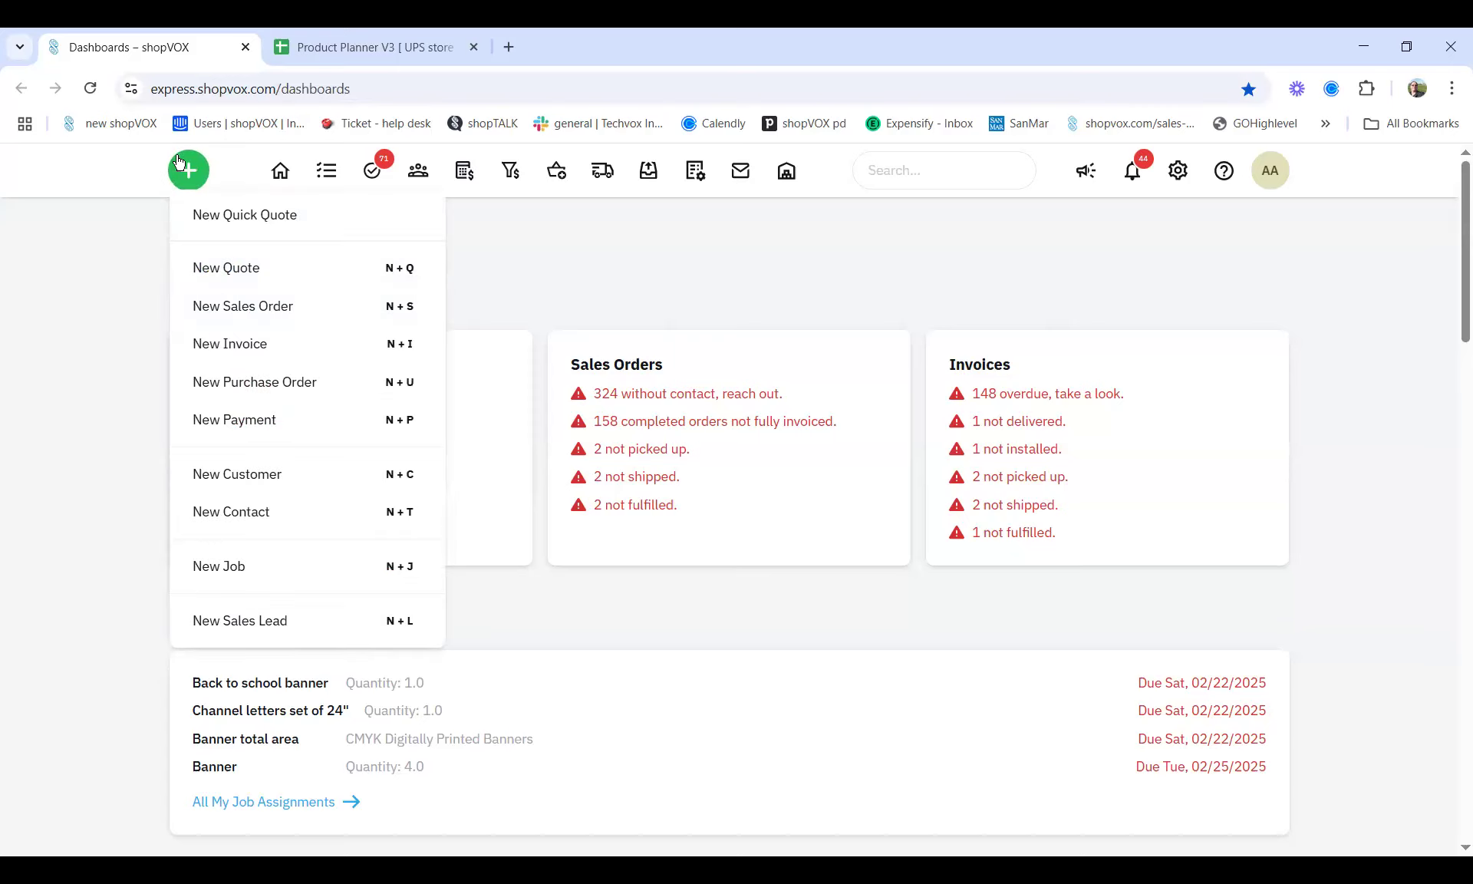
{"action": "left_click", "coordinate": [134, 327]}
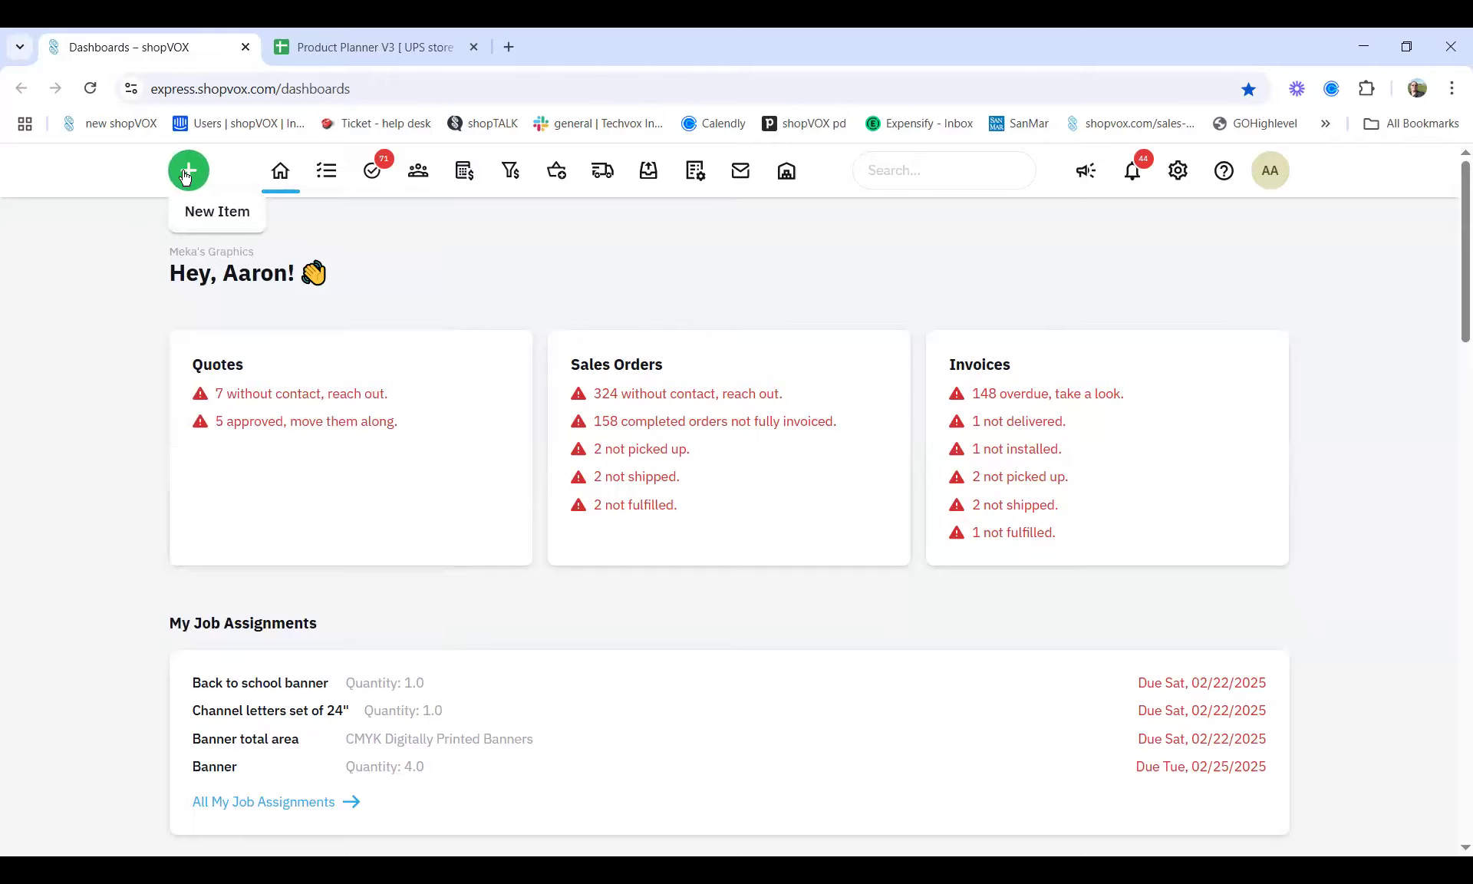
{"action": "left_click", "coordinate": [185, 175]}
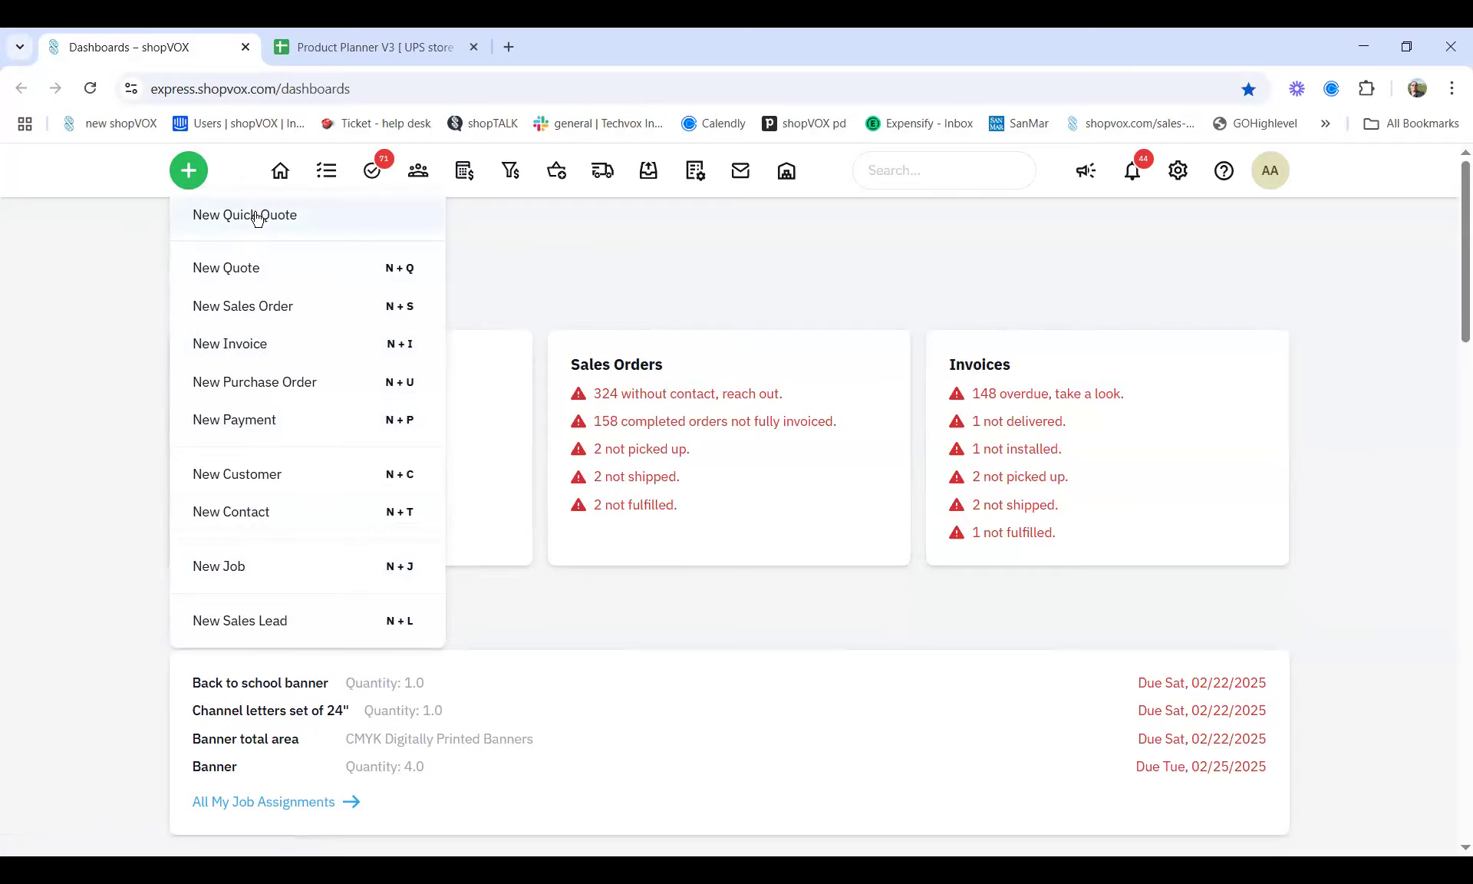
{"action": "left_click", "coordinate": [753, 276]}
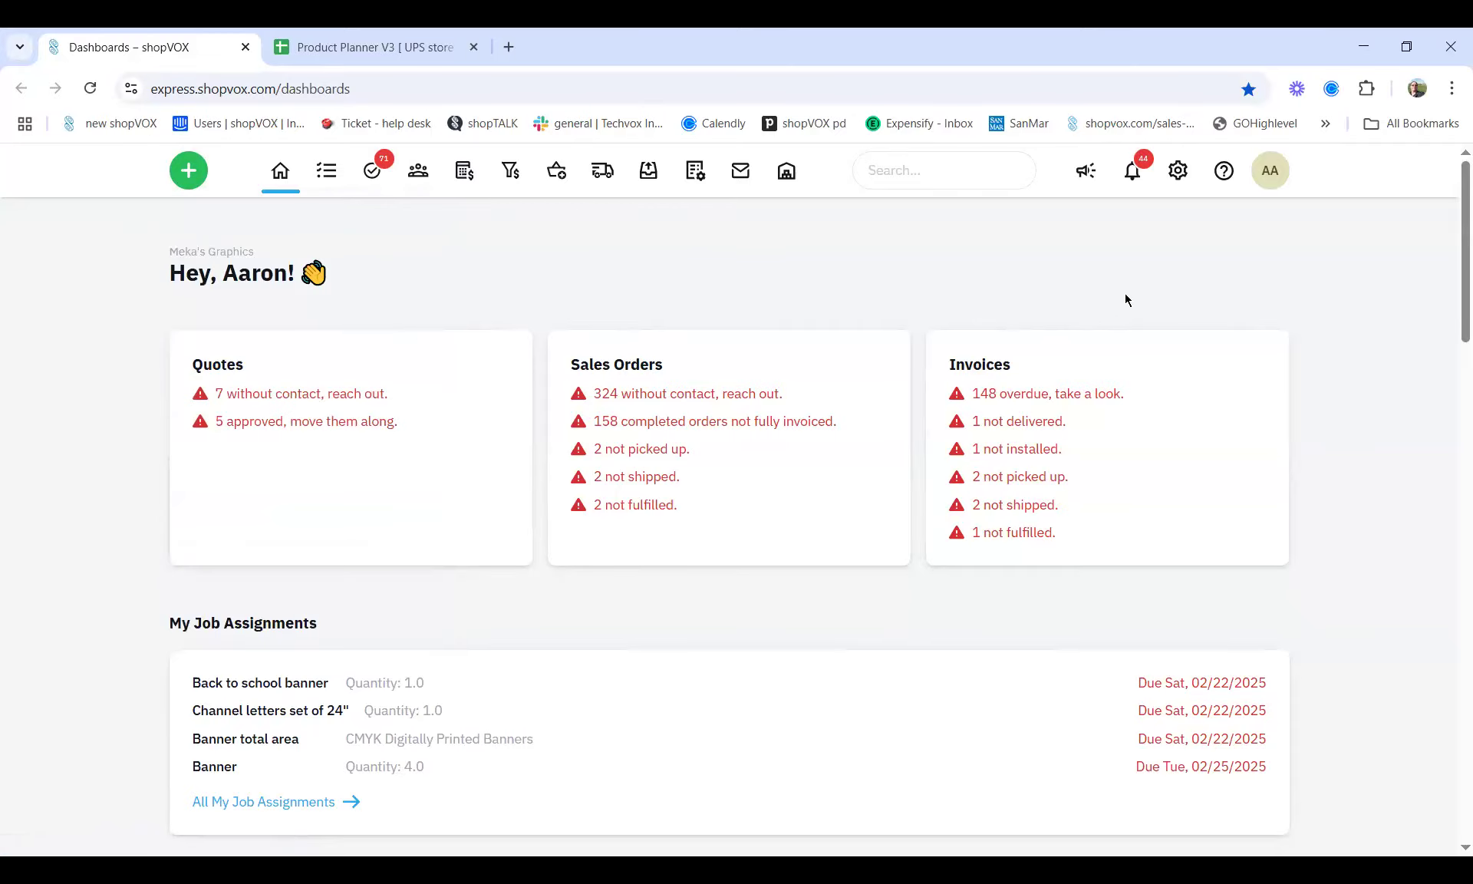
Open Settings > Transactions and scroll to the Quotes section's Quick Quote's Customer option
{"action": "left_click", "coordinate": [1181, 171]}
{"action": "scroll", "coordinate": [110, 475], "scroll_direction": "down", "scroll_amount": 1}
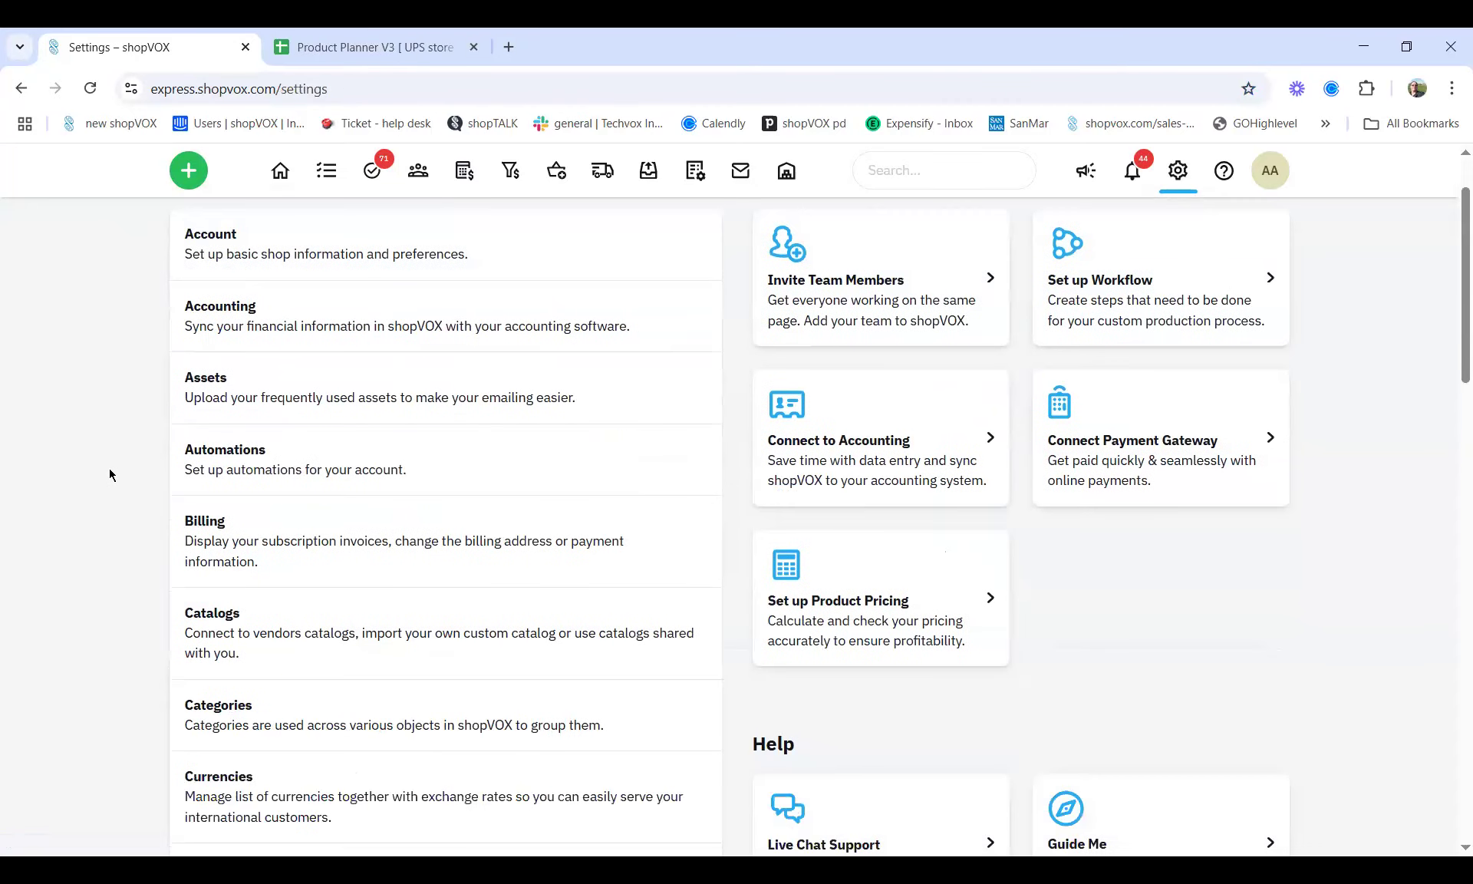
{"action": "scroll", "coordinate": [109, 475], "scroll_direction": "down", "scroll_amount": 17}
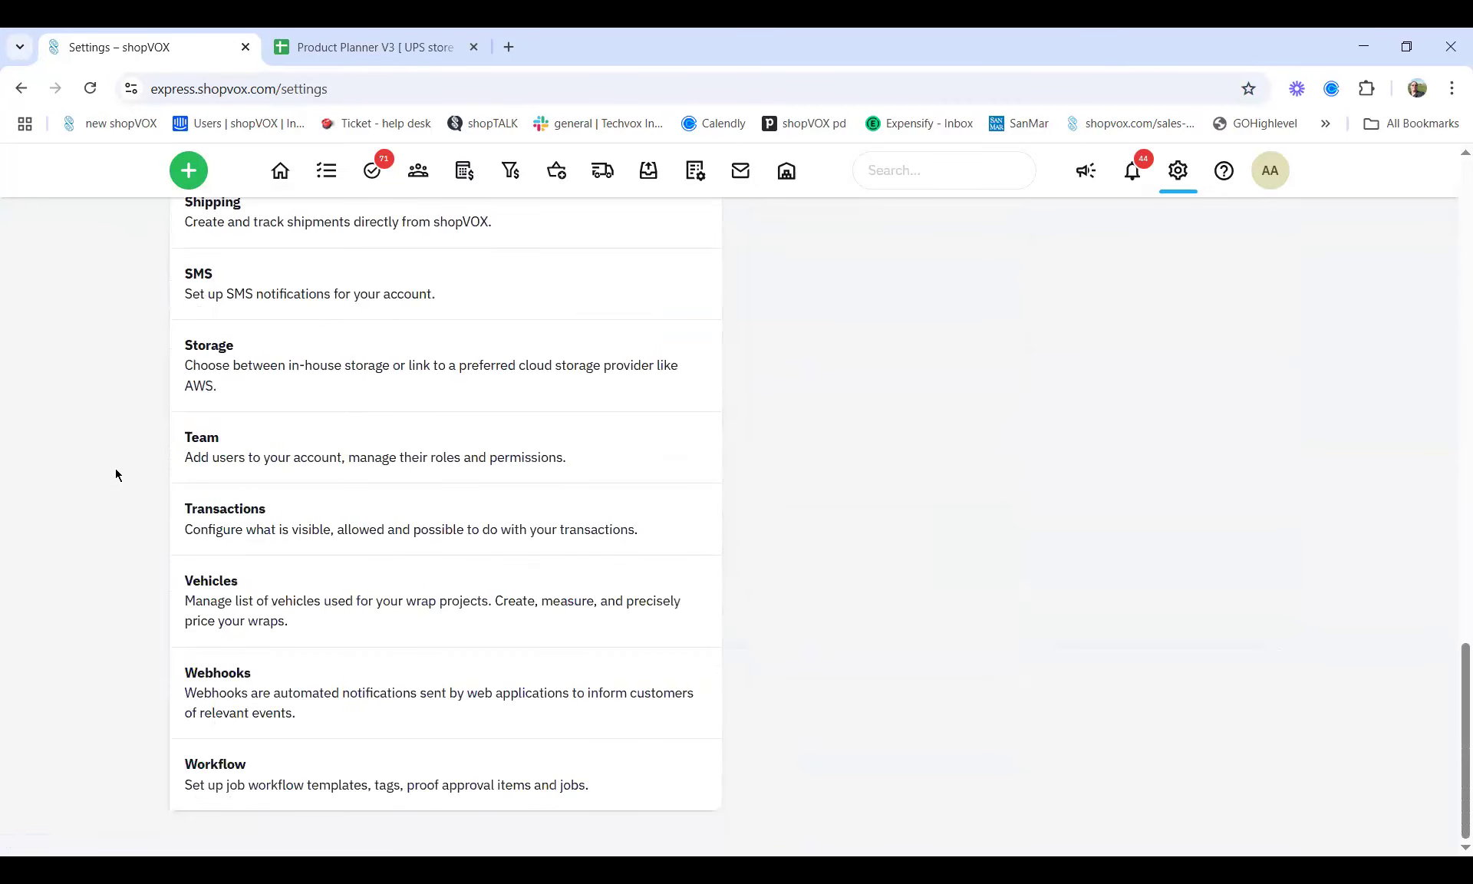
{"action": "left_click", "coordinate": [294, 530]}
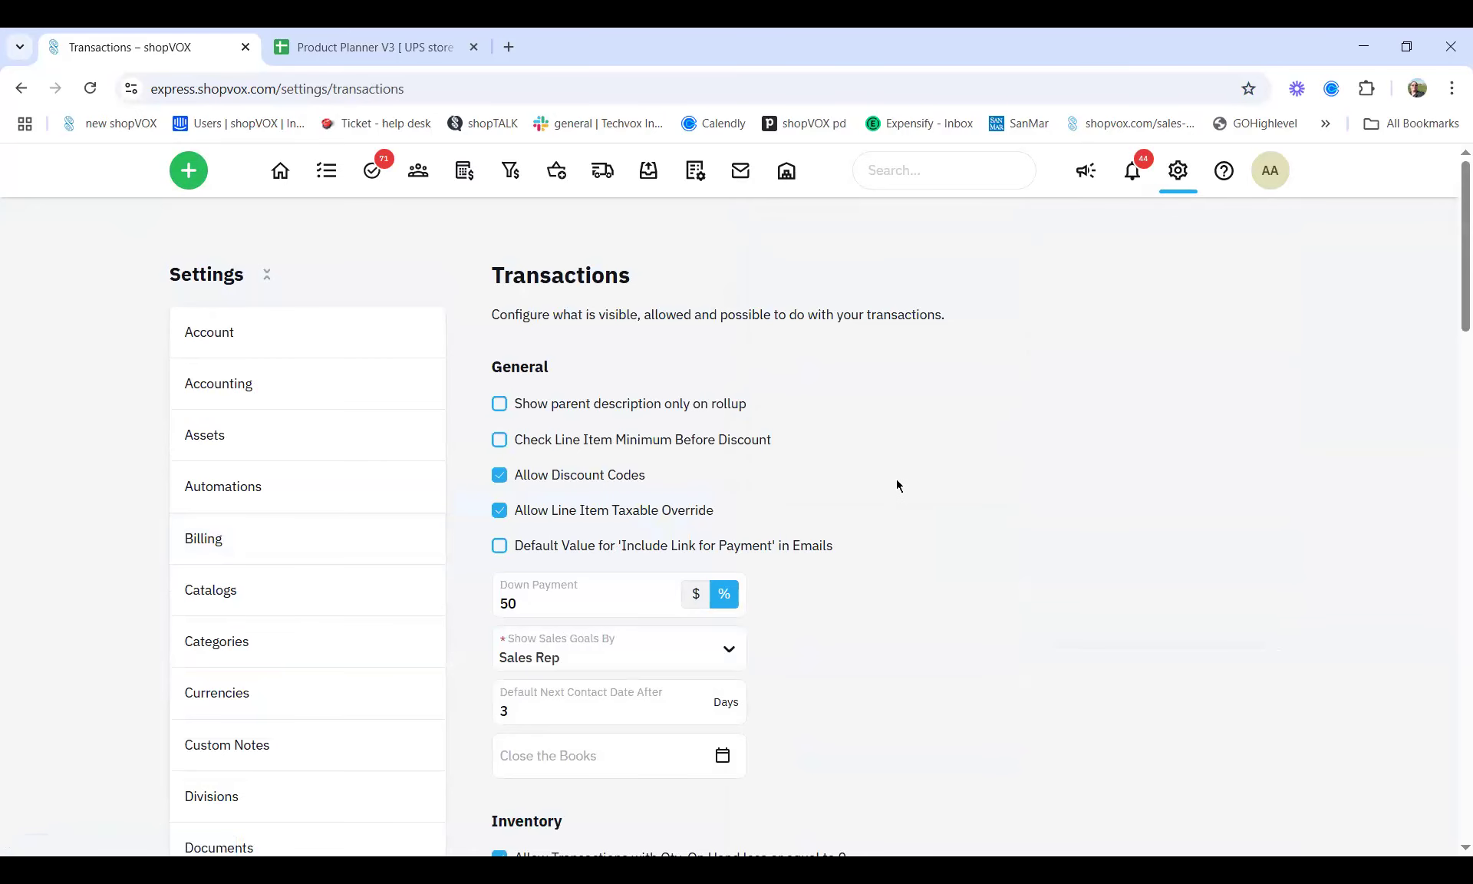
{"action": "scroll", "coordinate": [897, 480], "scroll_direction": "down", "scroll_amount": 6}
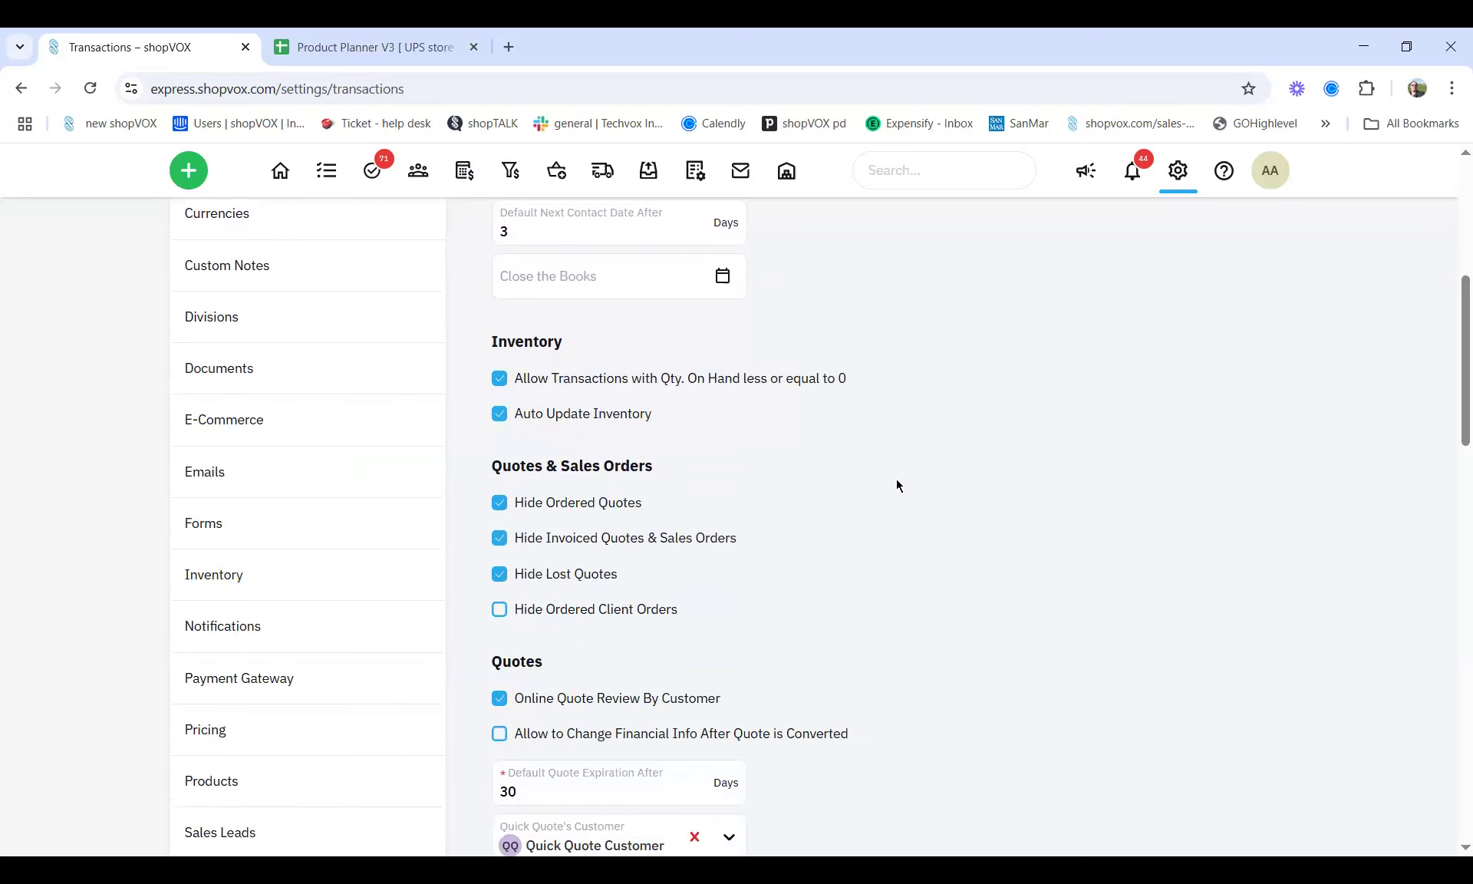
{"action": "scroll", "coordinate": [897, 485], "scroll_direction": "down", "scroll_amount": 1}
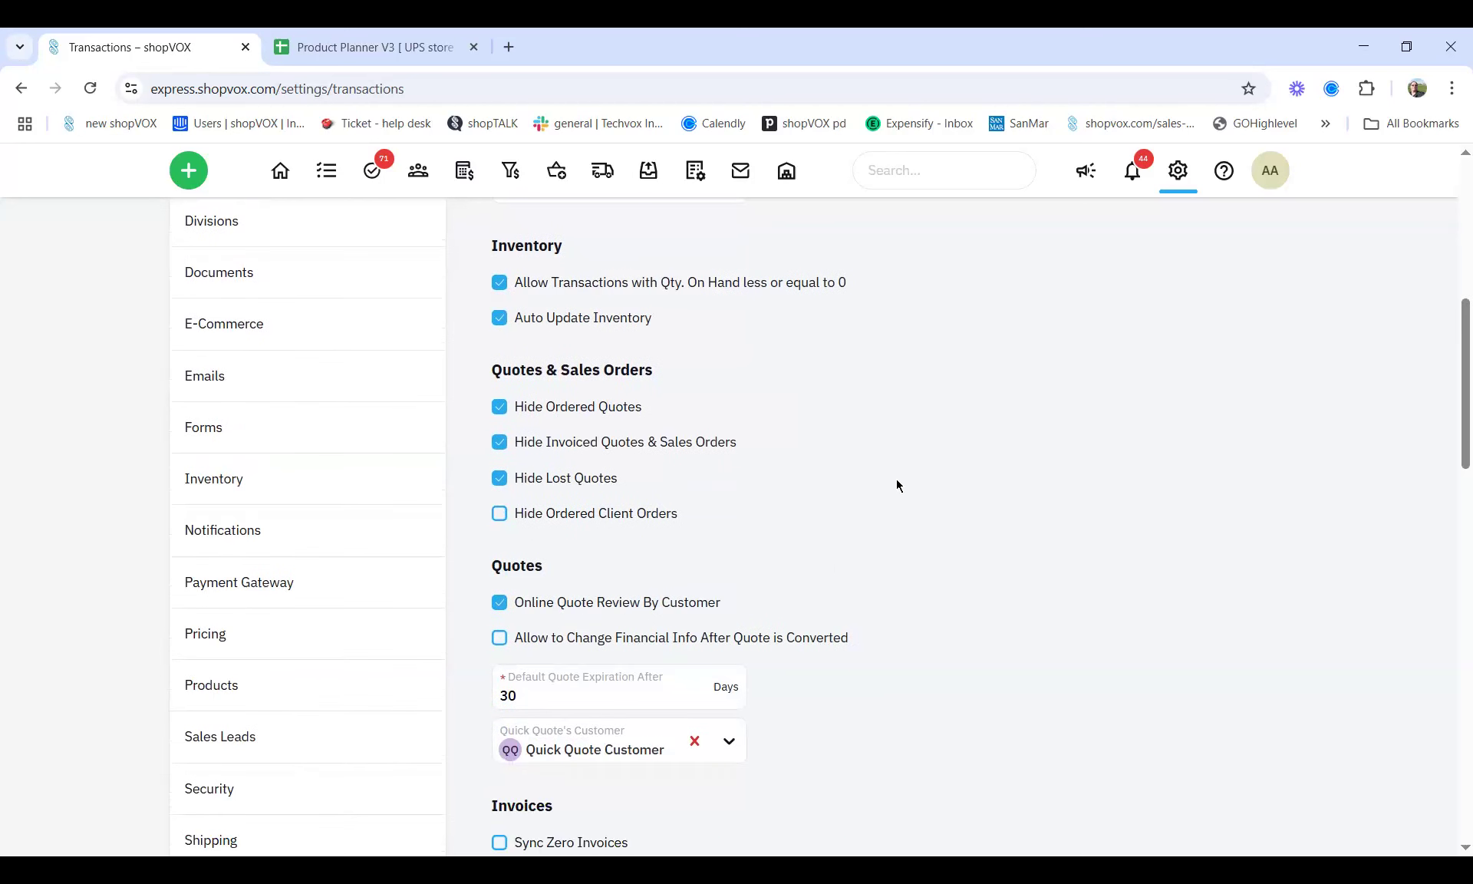
{"action": "scroll", "coordinate": [896, 480], "scroll_direction": "up", "scroll_amount": 7}
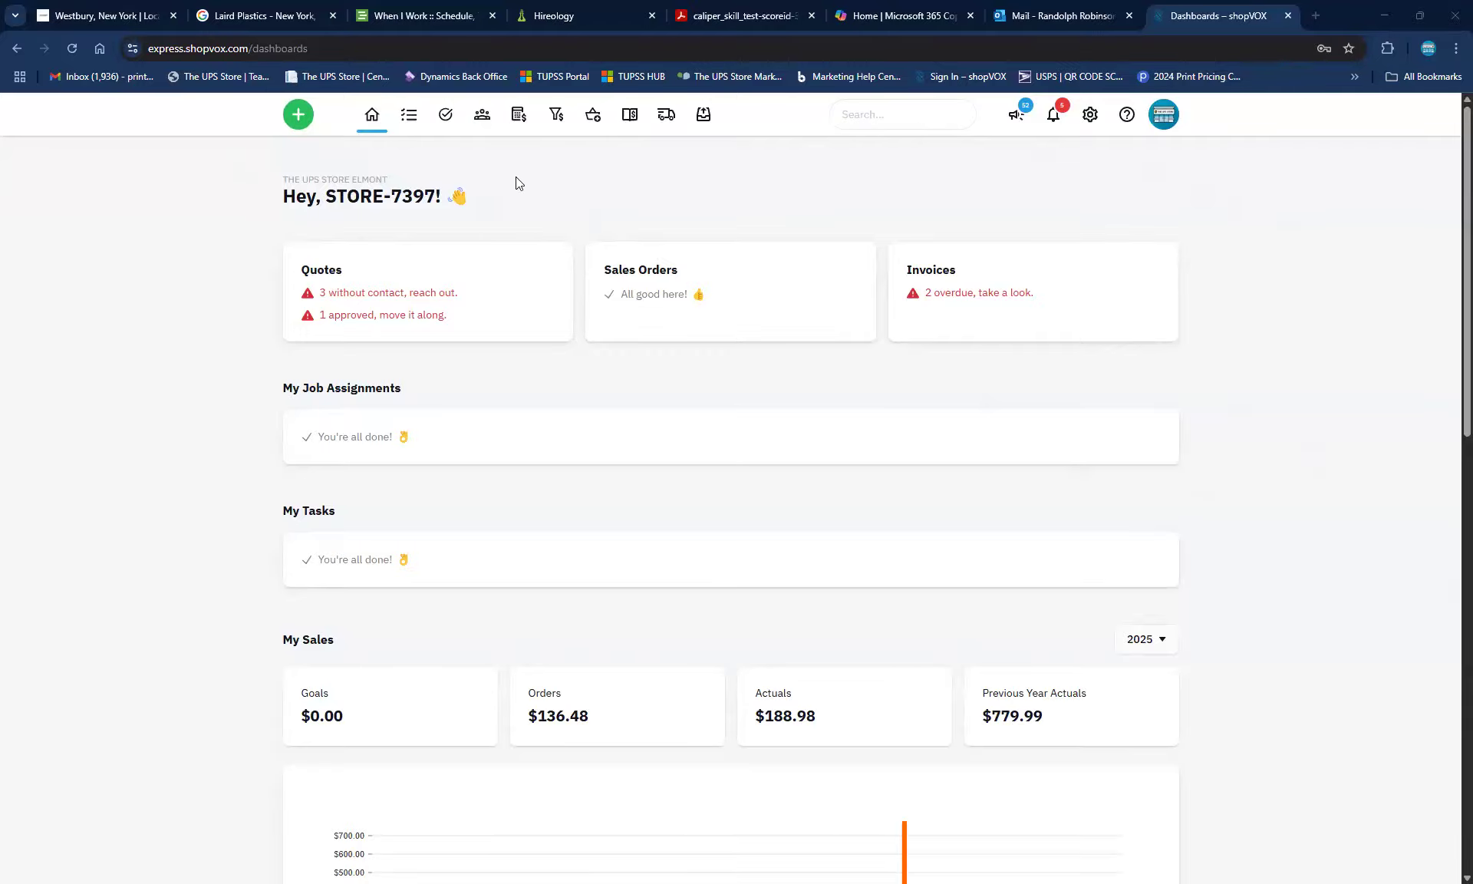
Open Settings > Transactions and scroll to the Quotes section's empty Quick Quote's Customer field
{"action": "left_click", "coordinate": [1090, 117]}
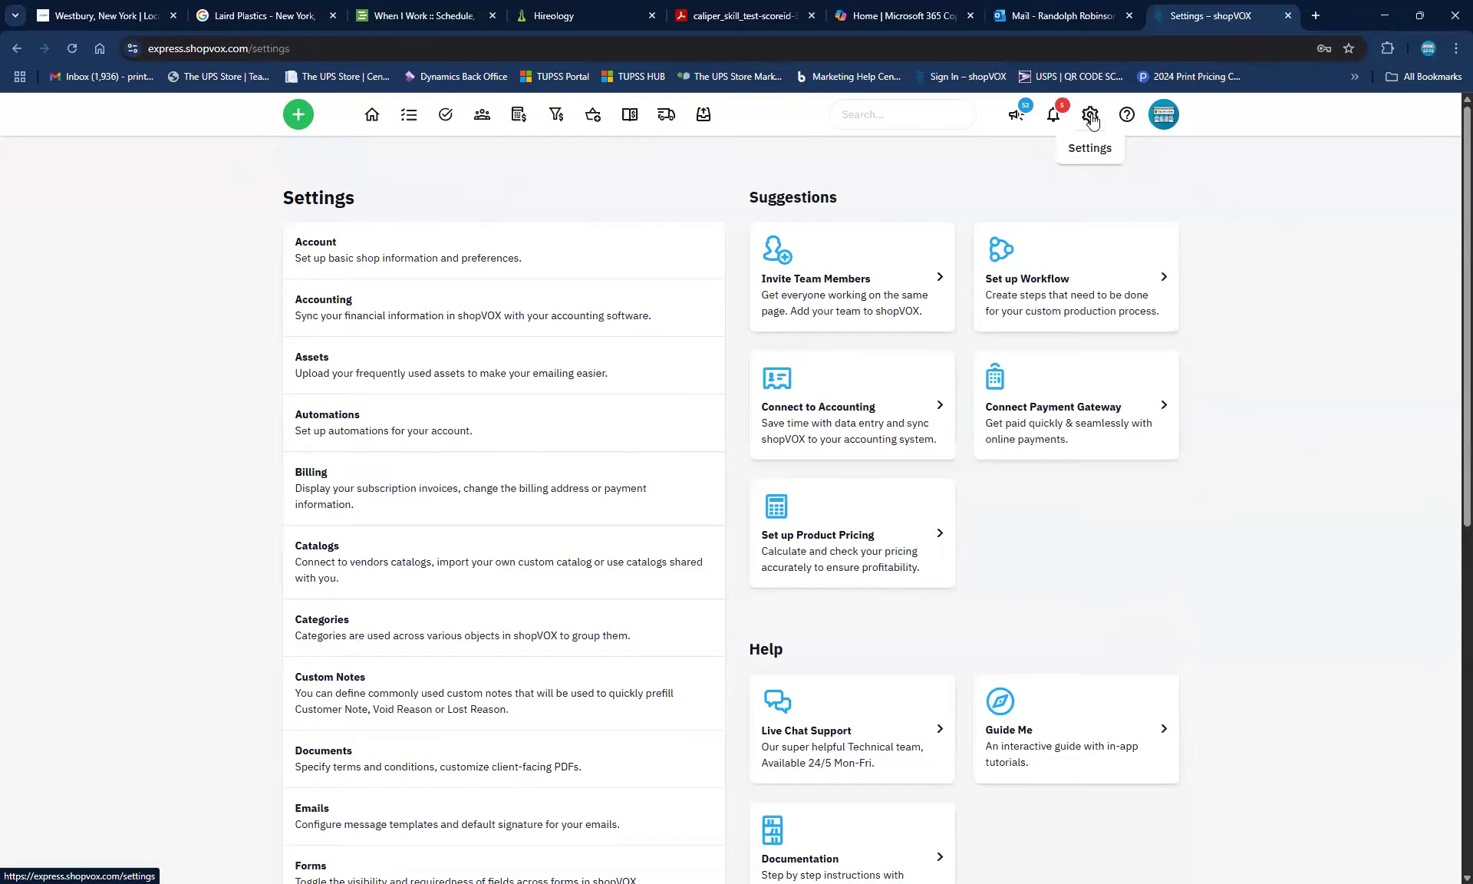
{"action": "scroll", "coordinate": [627, 472], "scroll_direction": "down", "scroll_amount": 8}
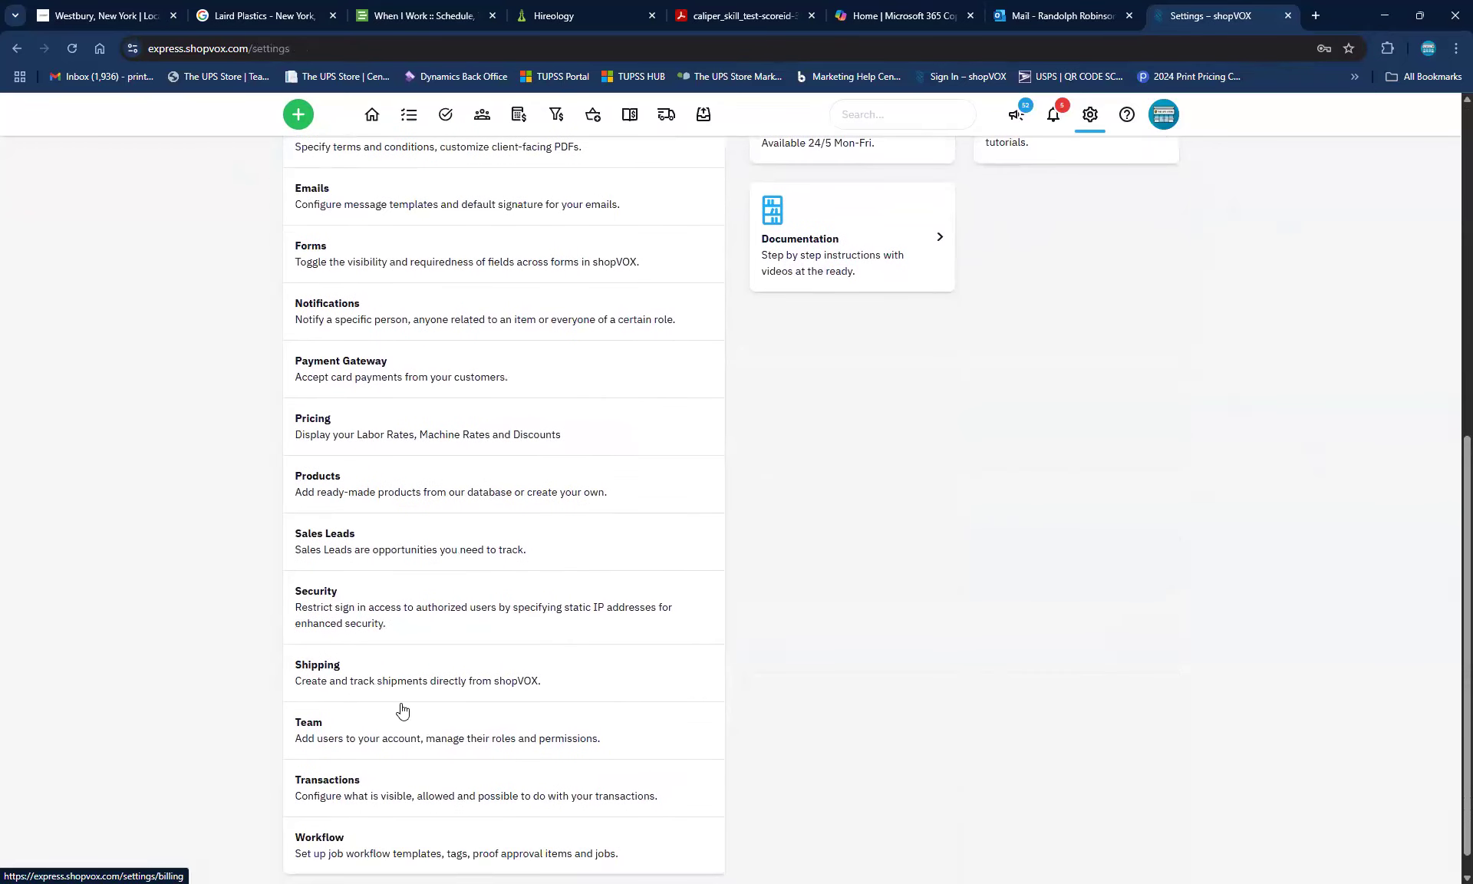
{"action": "left_click", "coordinate": [332, 763]}
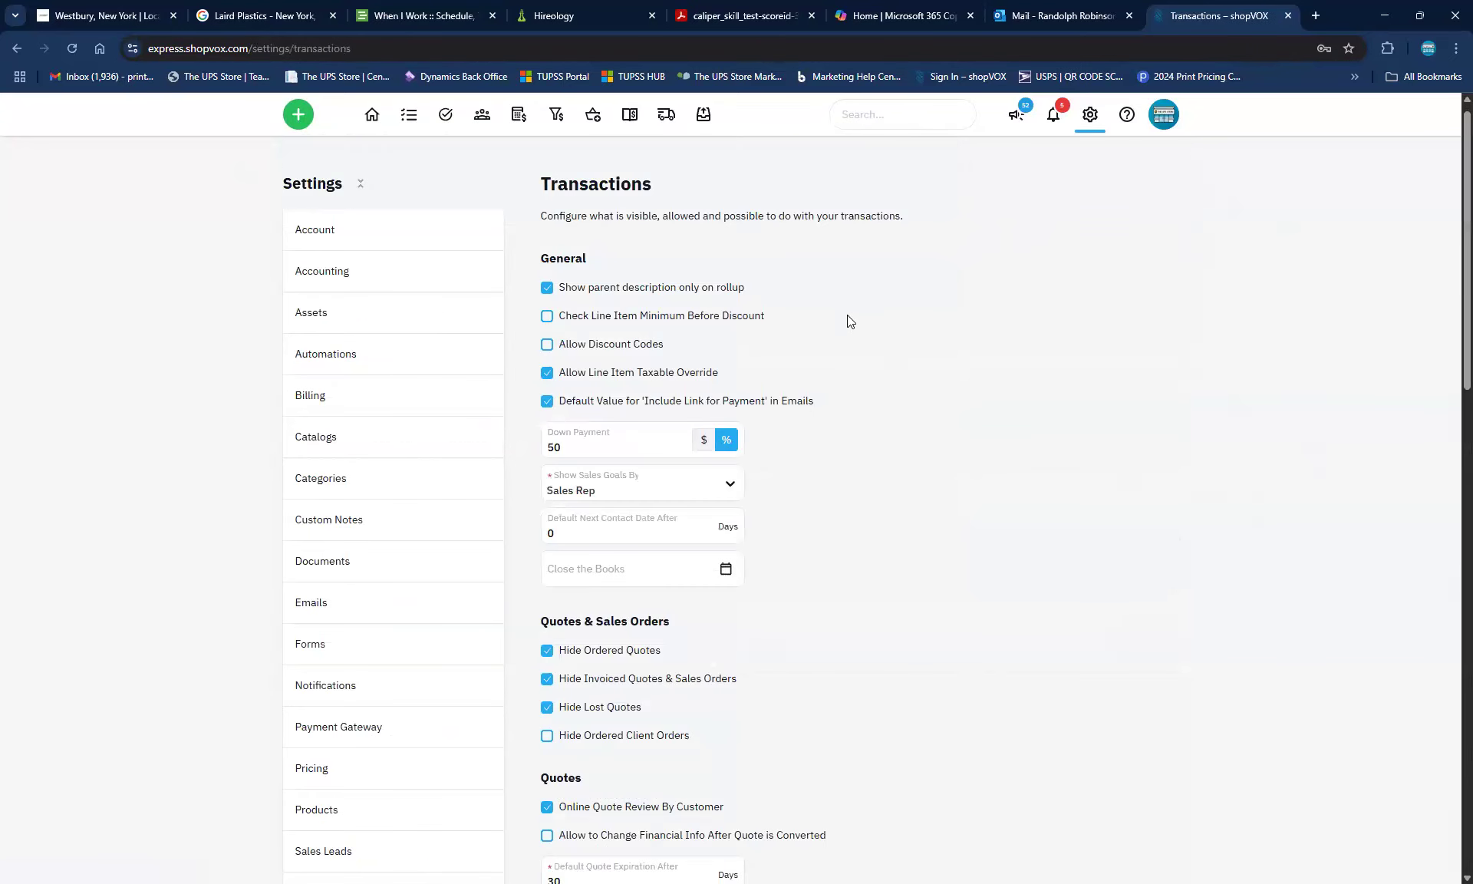
{"action": "scroll", "coordinate": [614, 676], "scroll_direction": "down", "scroll_amount": 1}
{"action": "scroll", "coordinate": [550, 717], "scroll_direction": "down", "scroll_amount": 10}
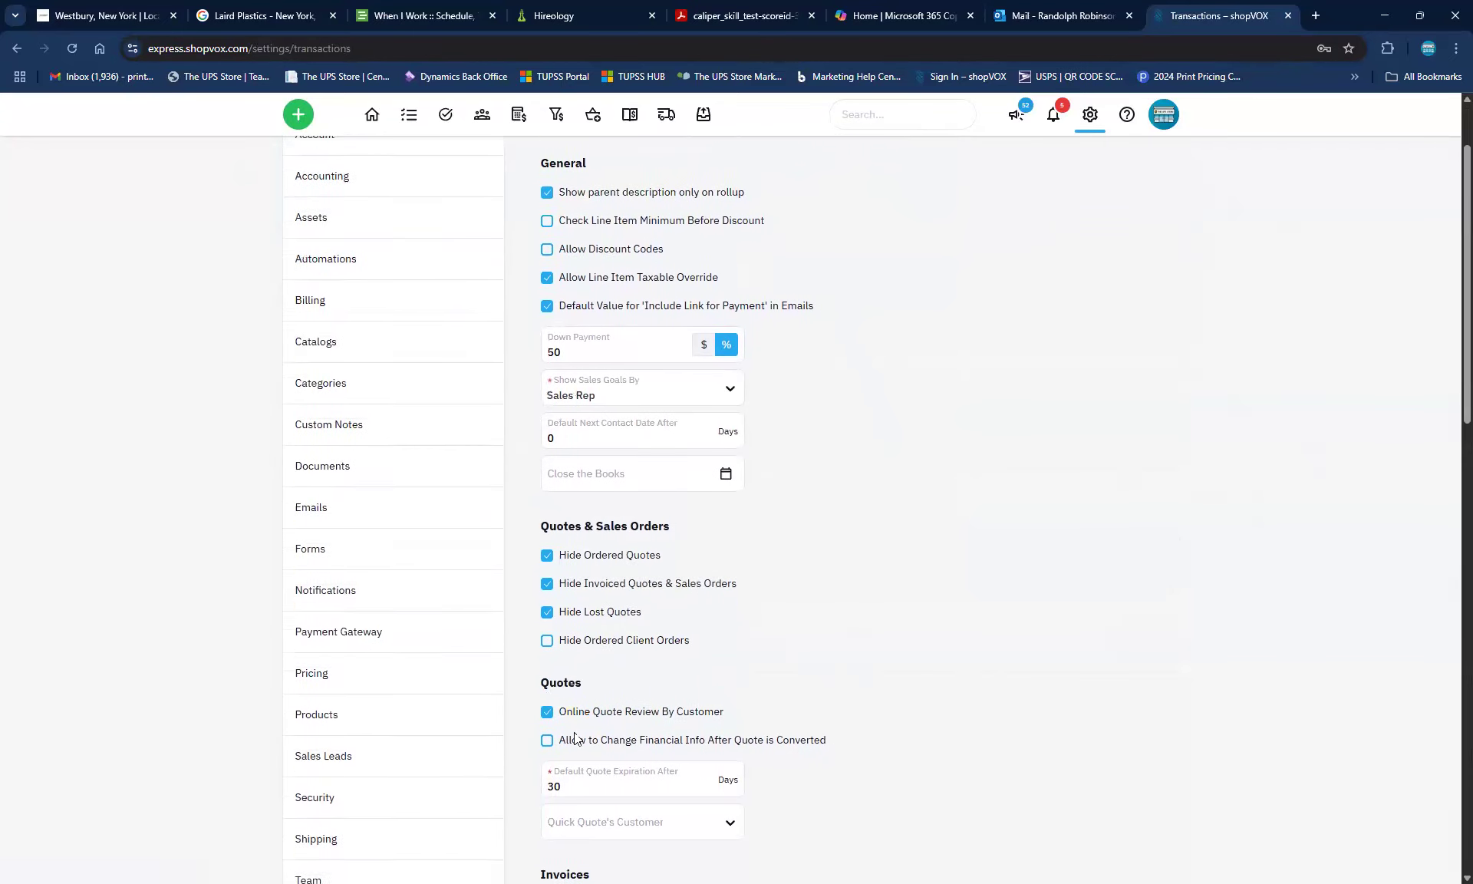
{"action": "scroll", "coordinate": [611, 756], "scroll_direction": "down", "scroll_amount": 4}
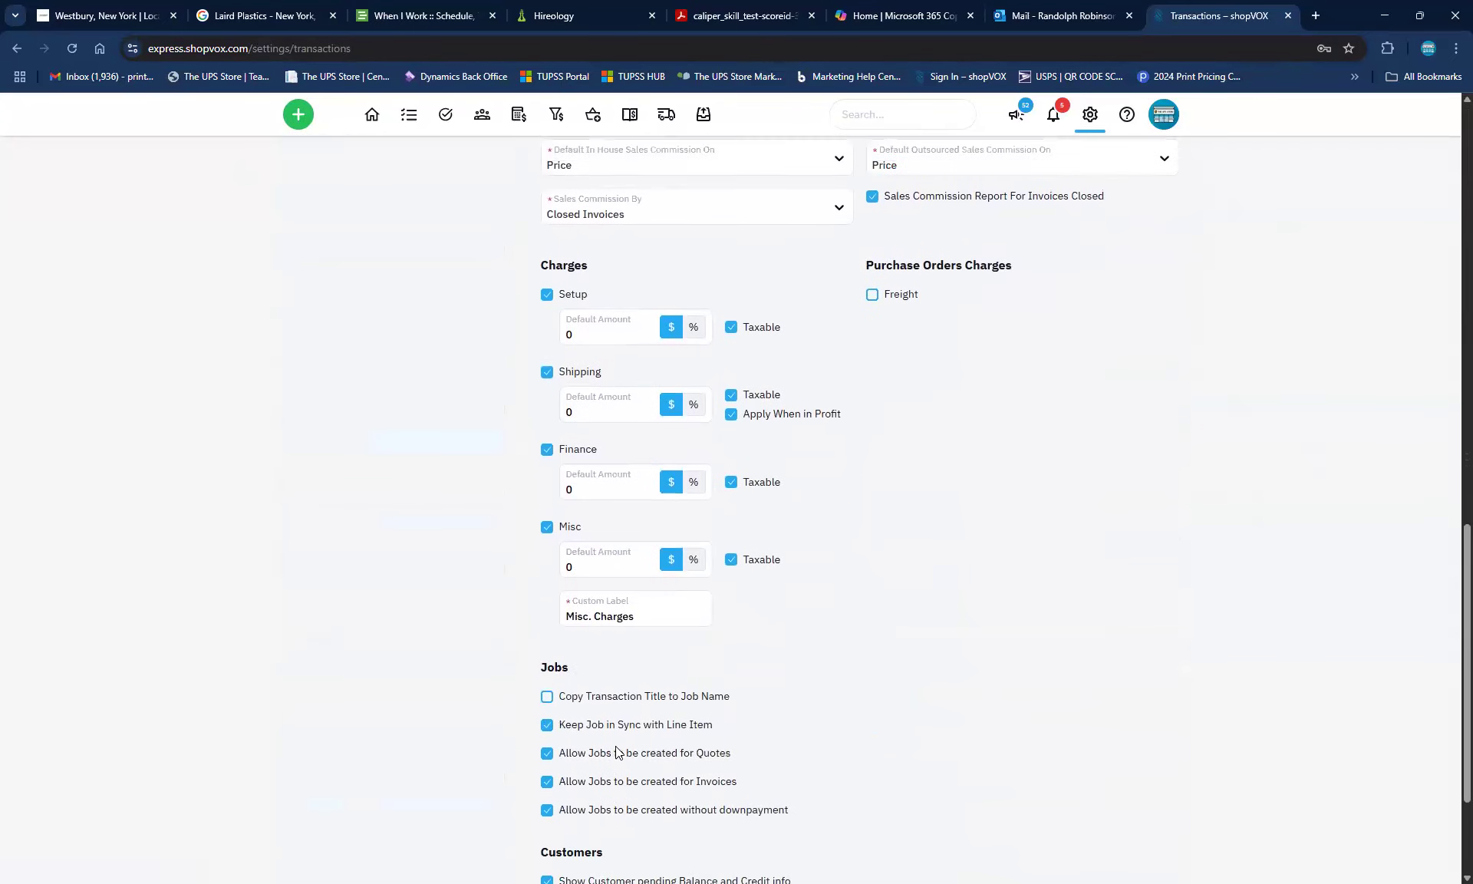
{"action": "scroll", "coordinate": [623, 749], "scroll_direction": "up", "scroll_amount": 3}
{"action": "scroll", "coordinate": [743, 654], "scroll_direction": "up", "scroll_amount": 3}
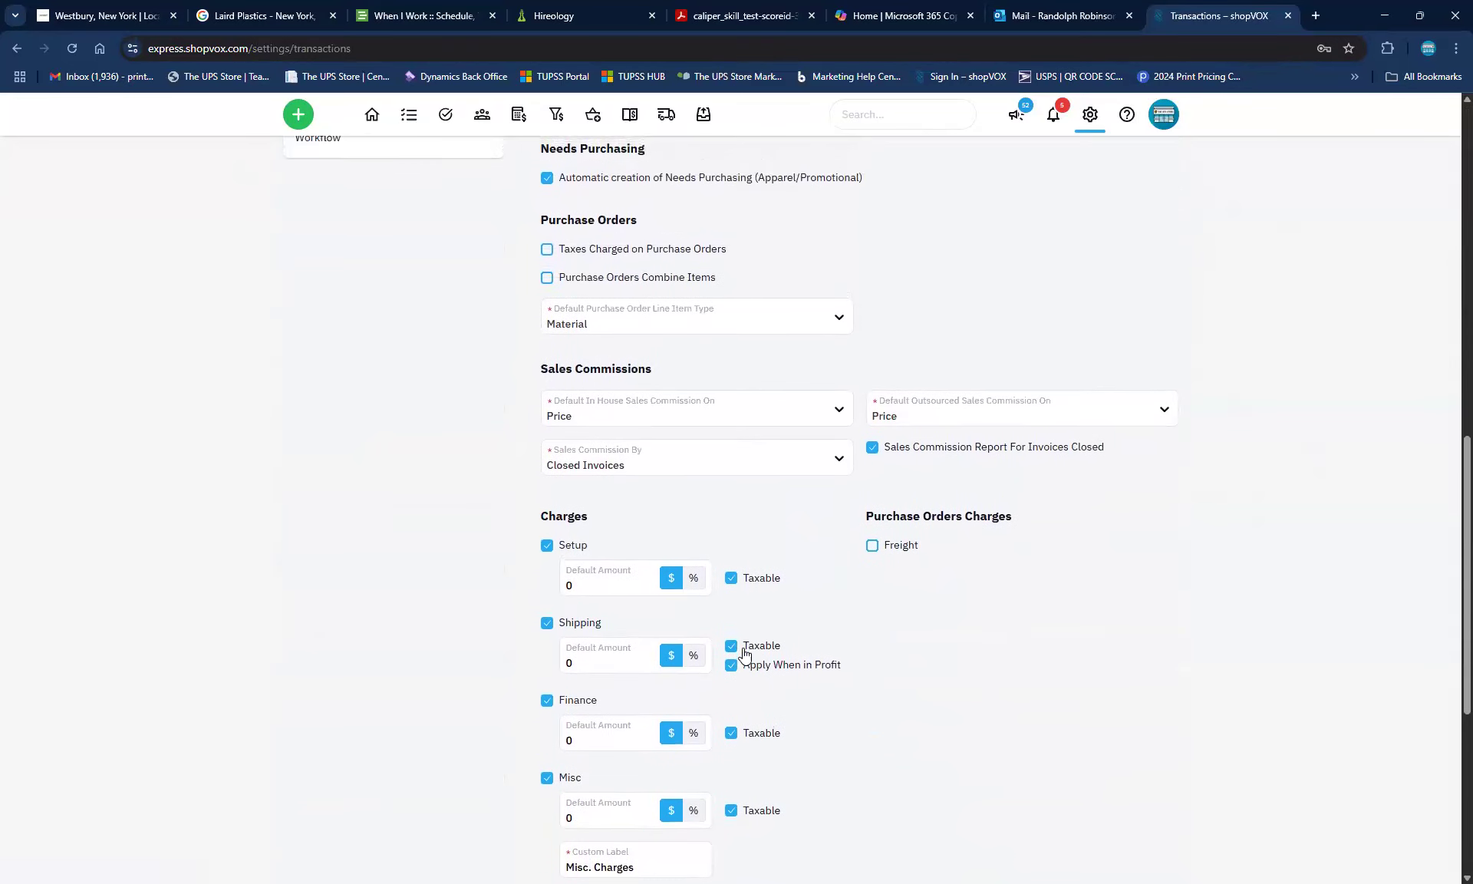
{"action": "scroll", "coordinate": [743, 654], "scroll_direction": "down", "scroll_amount": 1}
{"action": "scroll", "coordinate": [743, 653], "scroll_direction": "down", "scroll_amount": 1}
{"action": "scroll", "coordinate": [331, 301], "scroll_direction": "up", "scroll_amount": 3}
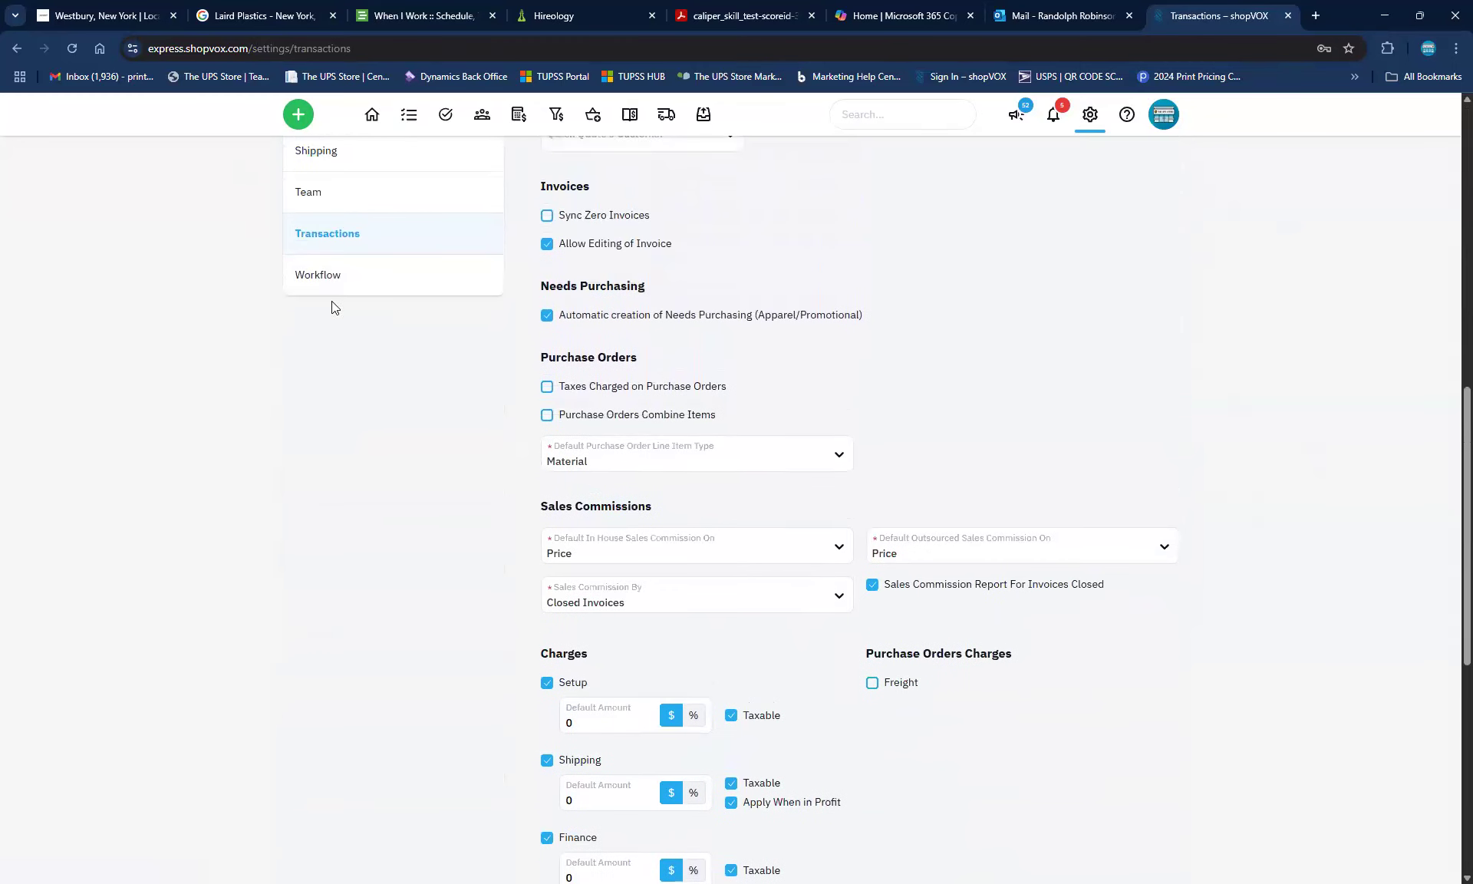
{"action": "scroll", "coordinate": [700, 358], "scroll_direction": "up", "scroll_amount": 3}
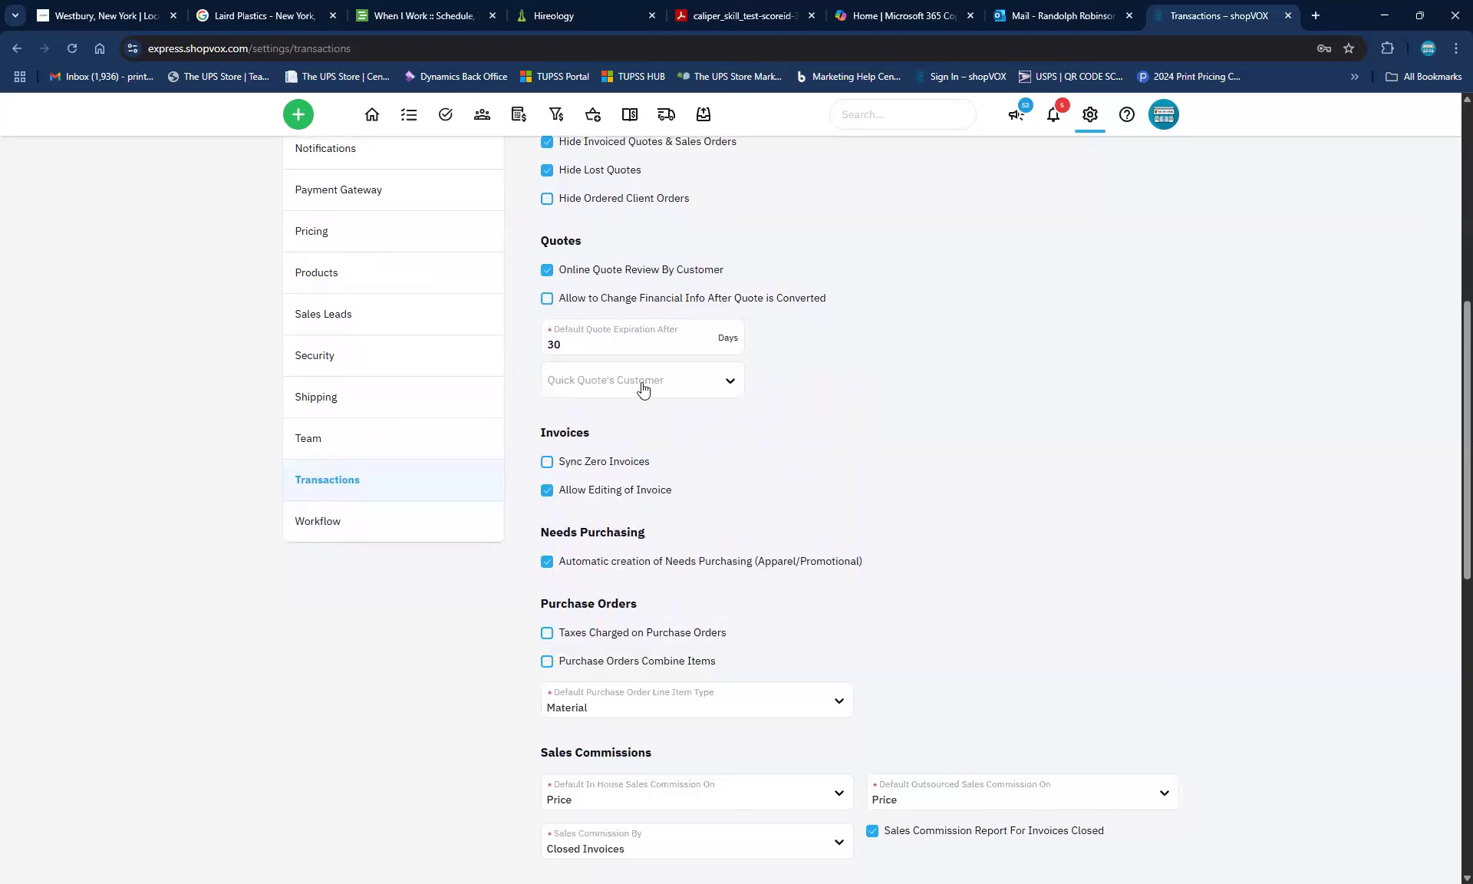
Set Quick Quote's Customer to IYH Entertainment, then change it to Bob's Pizza Shack (SAMPLE)
{"action": "left_click", "coordinate": [729, 390]}
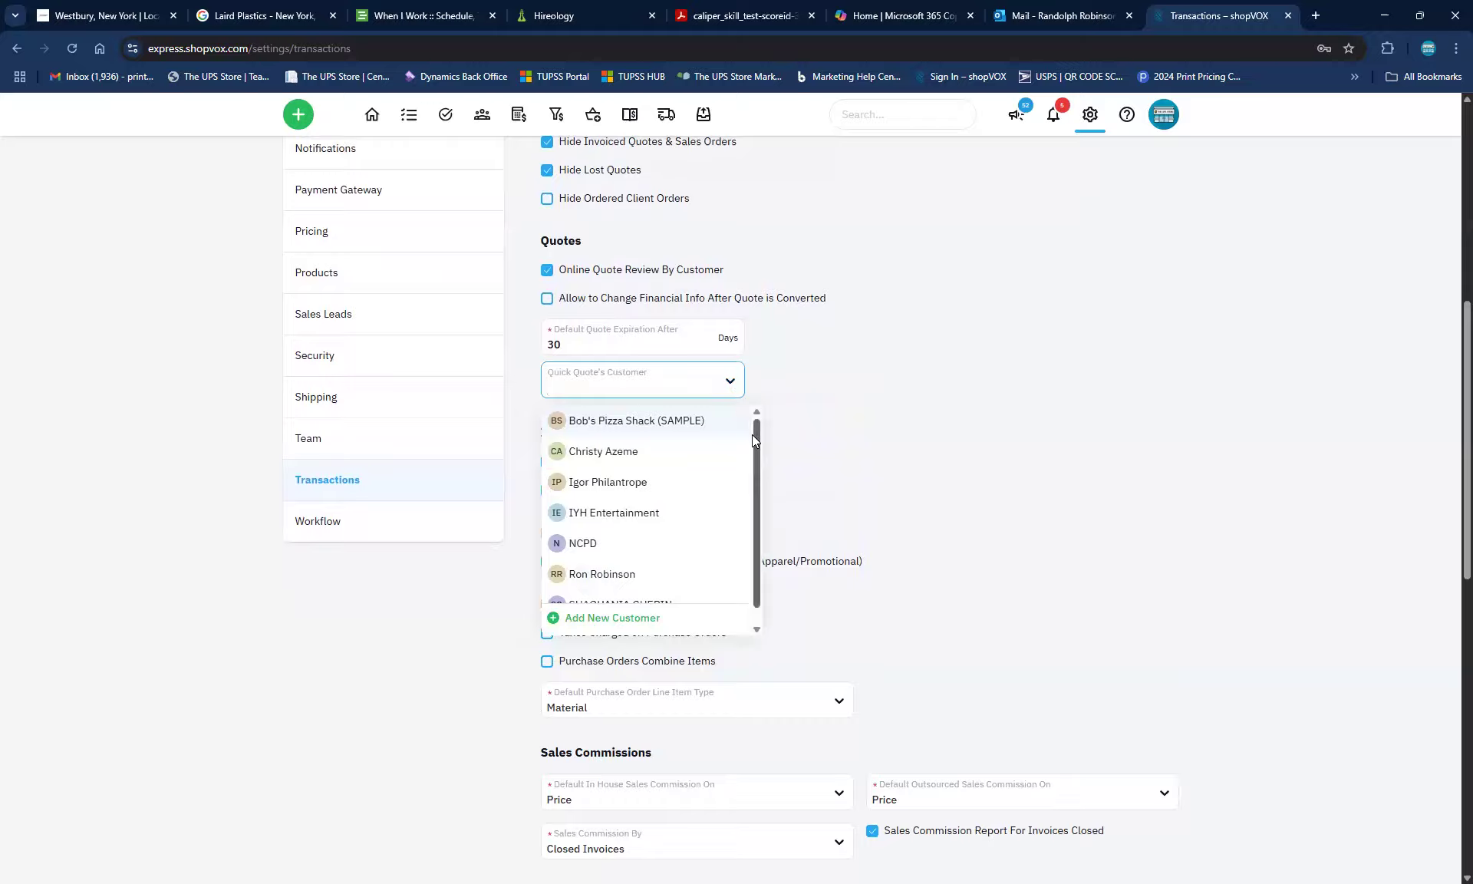
{"action": "left_click", "coordinate": [623, 513]}
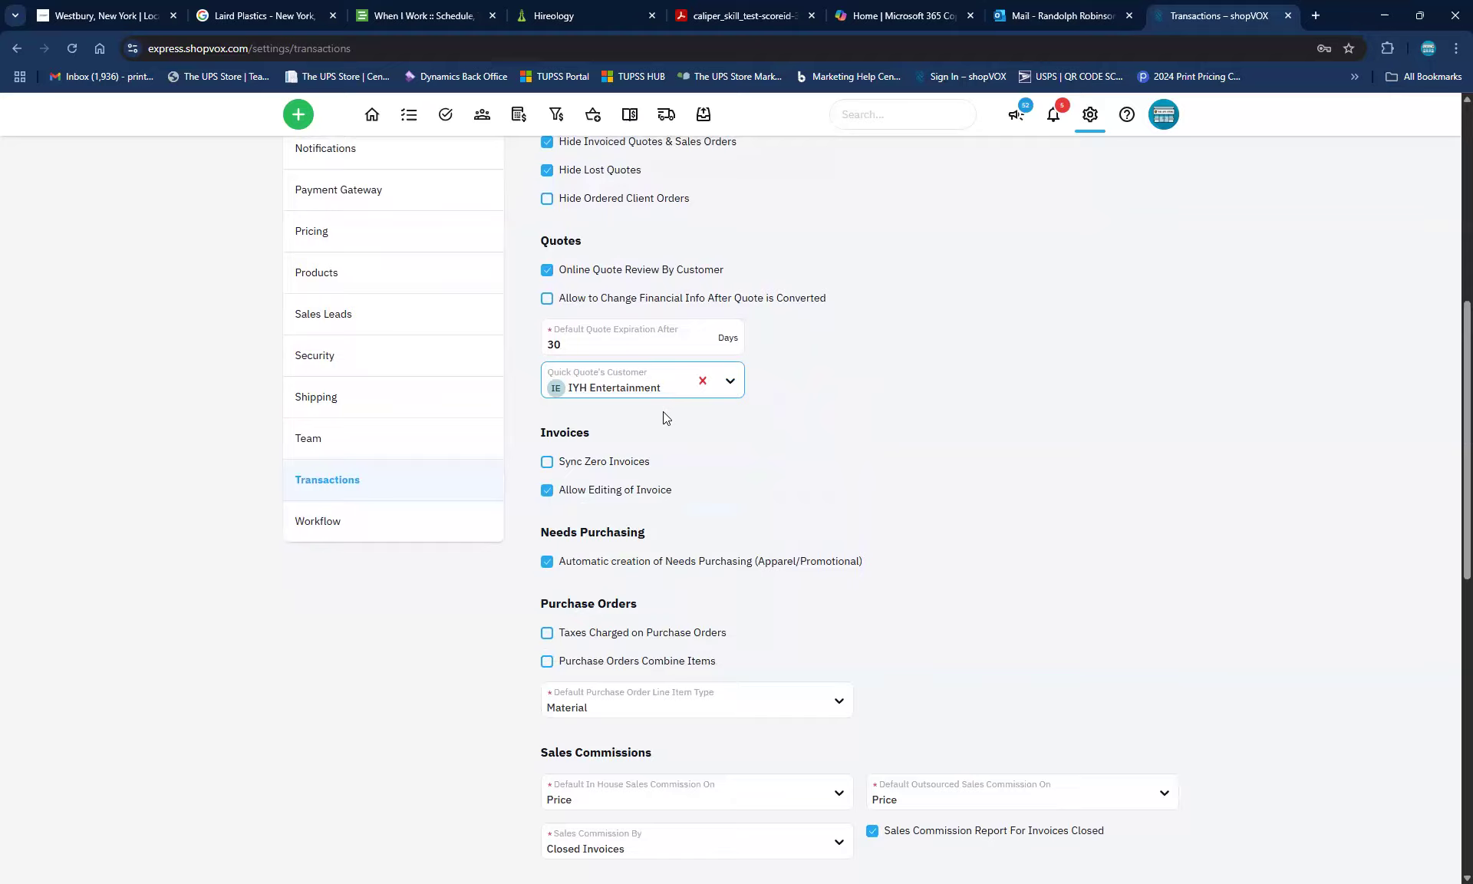
{"action": "left_click", "coordinate": [730, 383]}
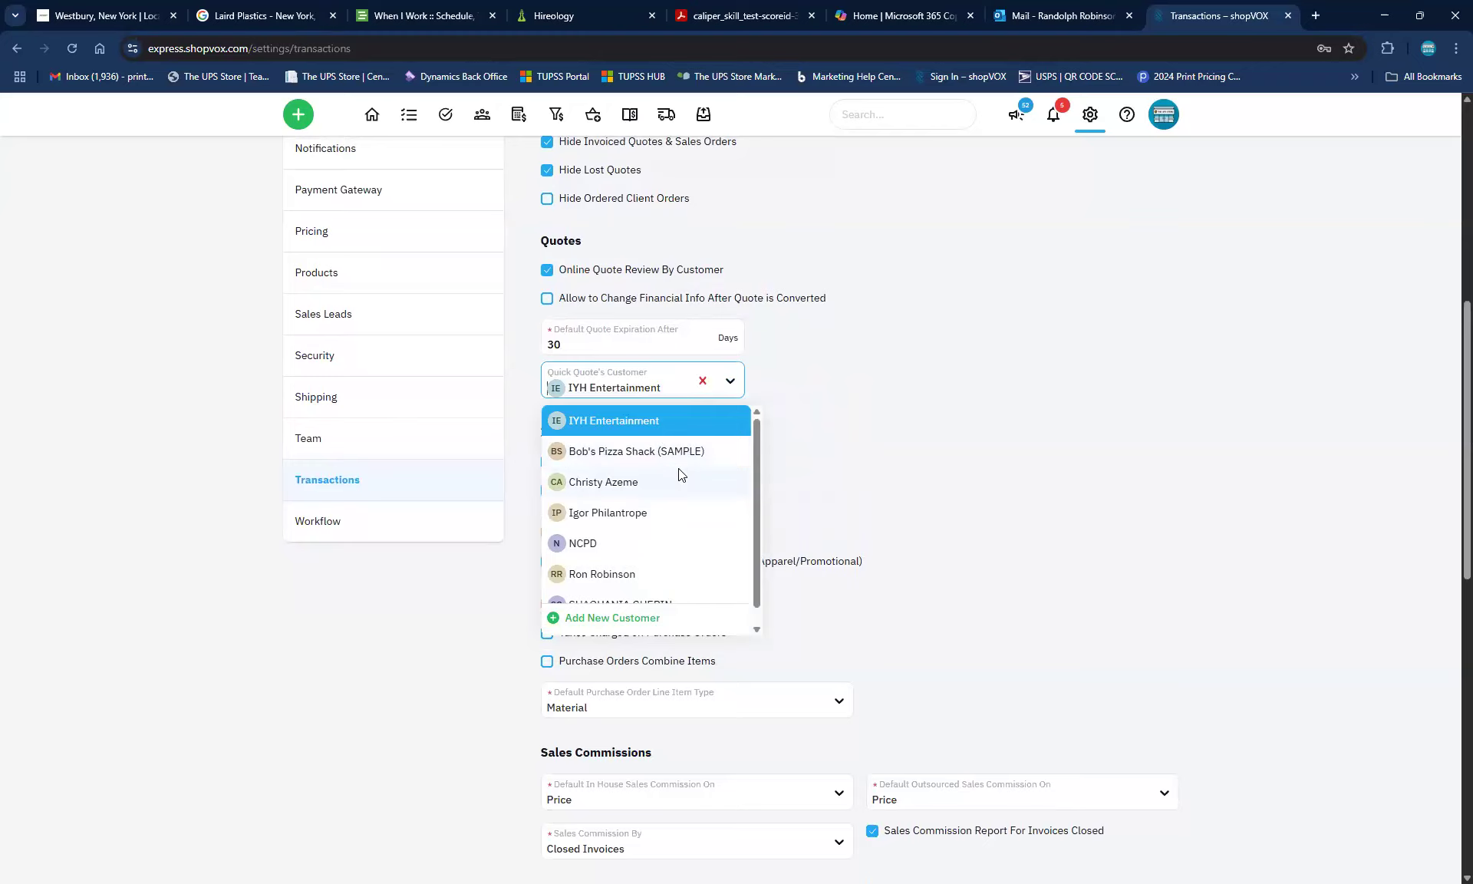
{"action": "scroll", "coordinate": [678, 469], "scroll_direction": "down", "scroll_amount": 1}
{"action": "scroll", "coordinate": [631, 448], "scroll_direction": "up", "scroll_amount": 1}
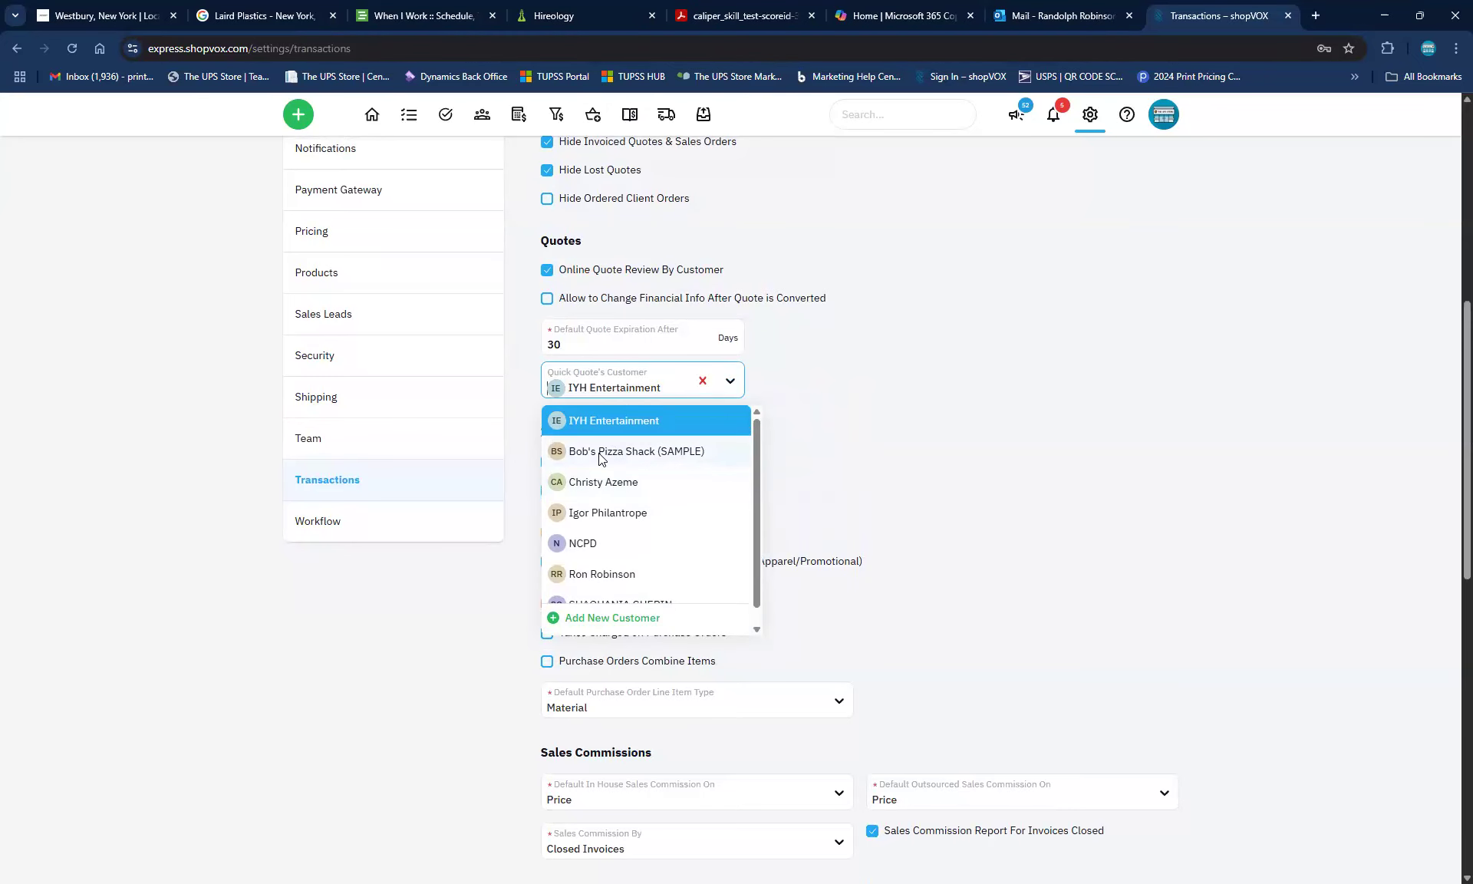
{"action": "left_click", "coordinate": [601, 453]}
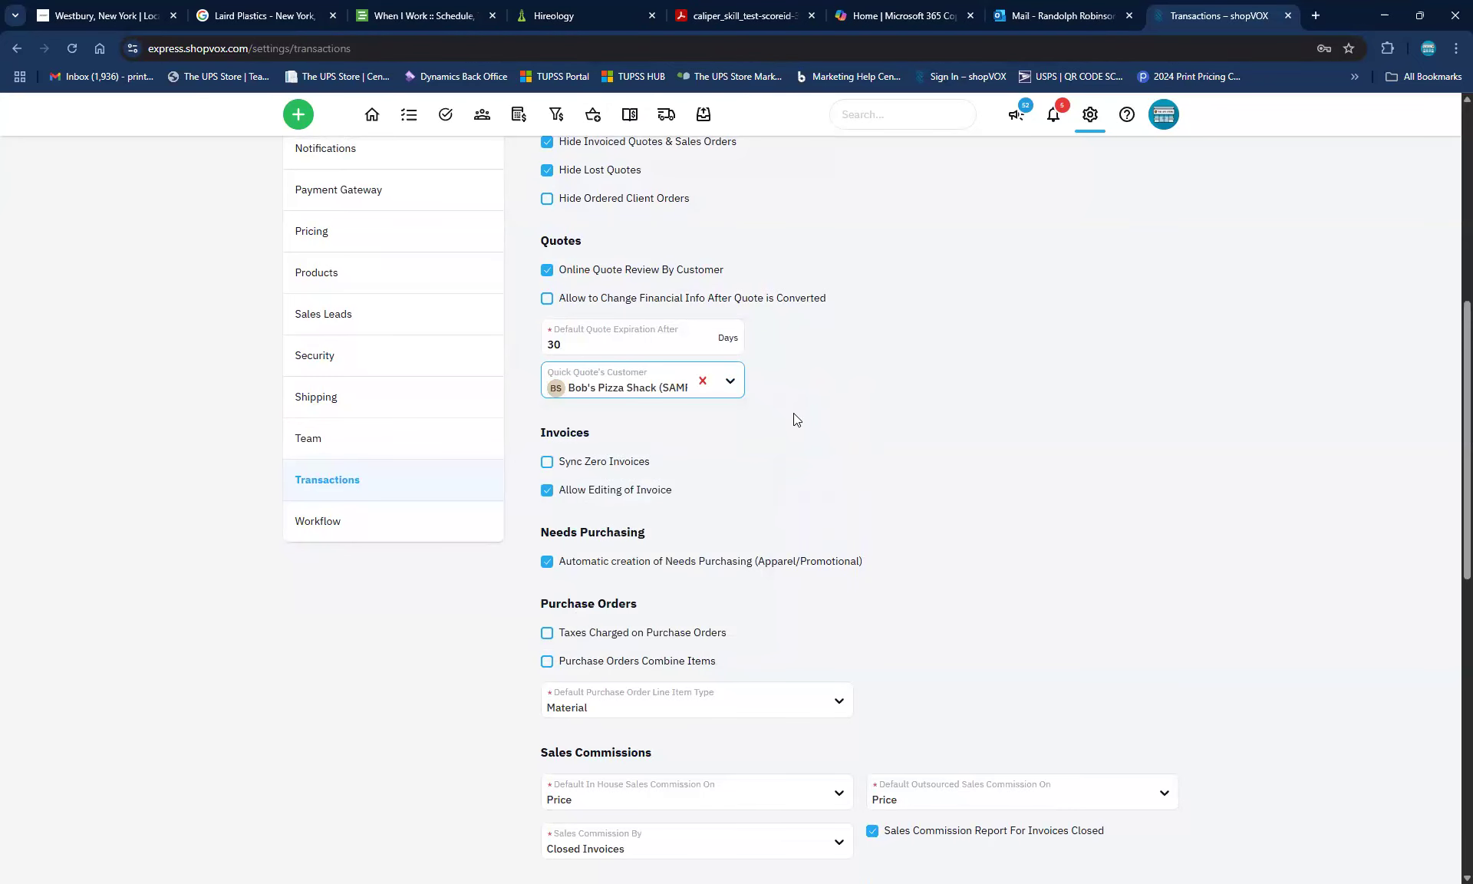
Switch the quick quote customer to an individual customer, then reopen the customer choices
{"action": "left_click", "coordinate": [730, 386]}
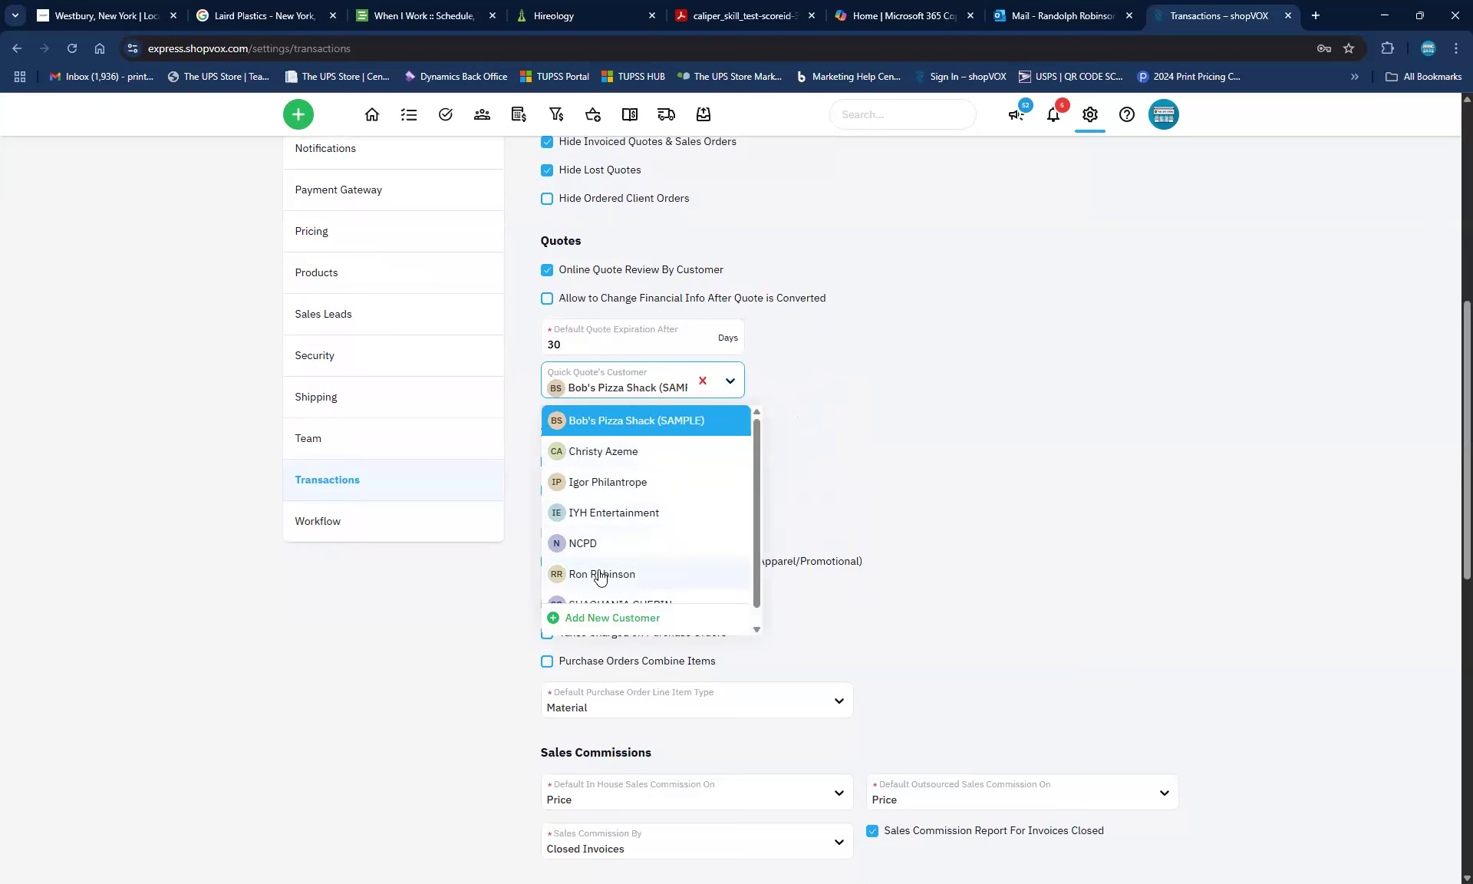
{"action": "left_click", "coordinate": [601, 575]}
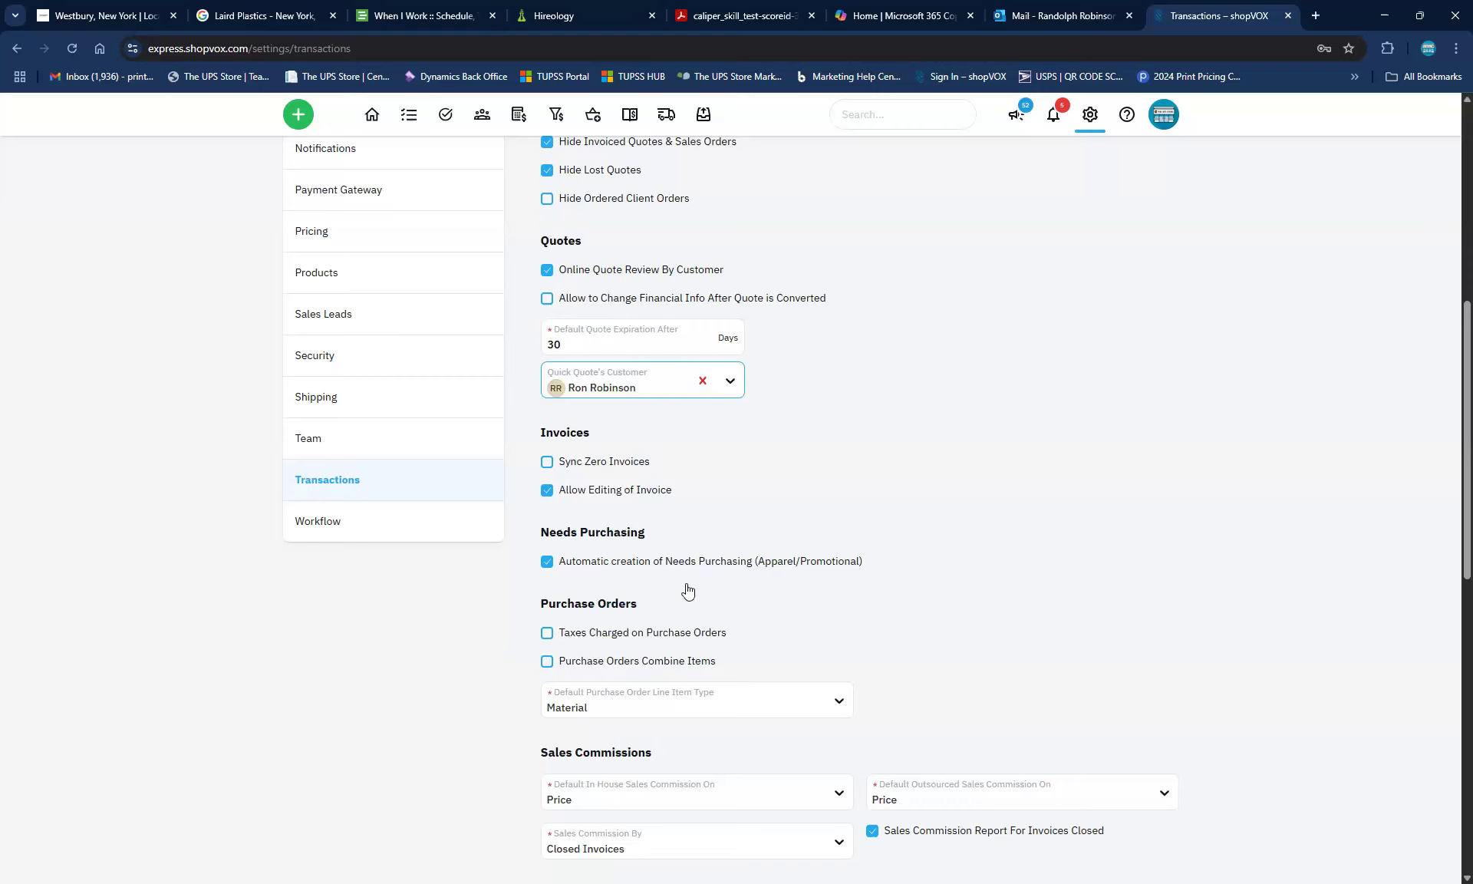
{"action": "left_click", "coordinate": [733, 382]}
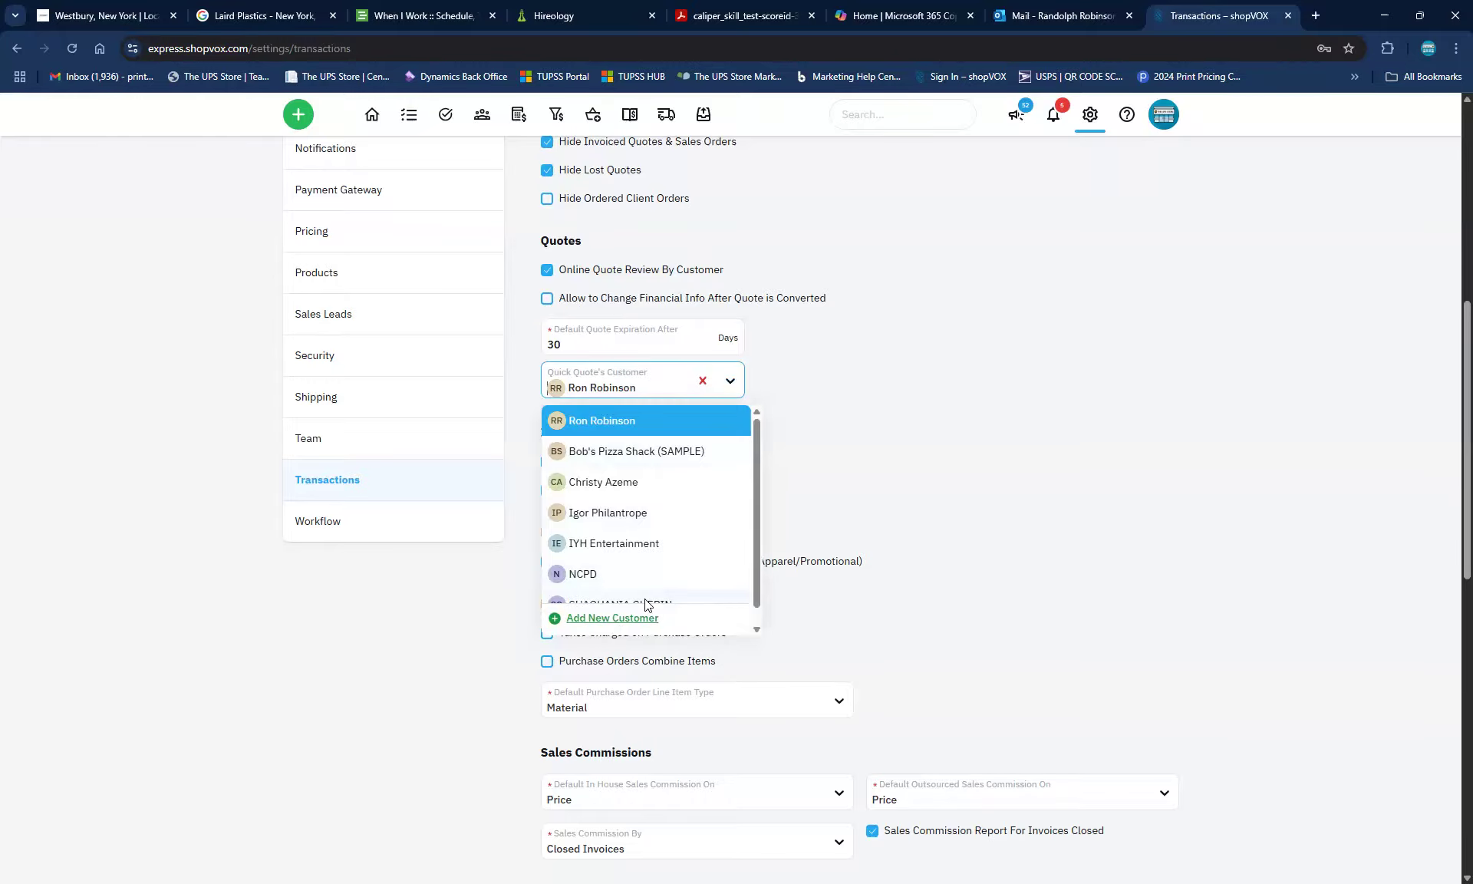
Start a new customer with the company name 'Walk In'
{"action": "left_click", "coordinate": [641, 617]}
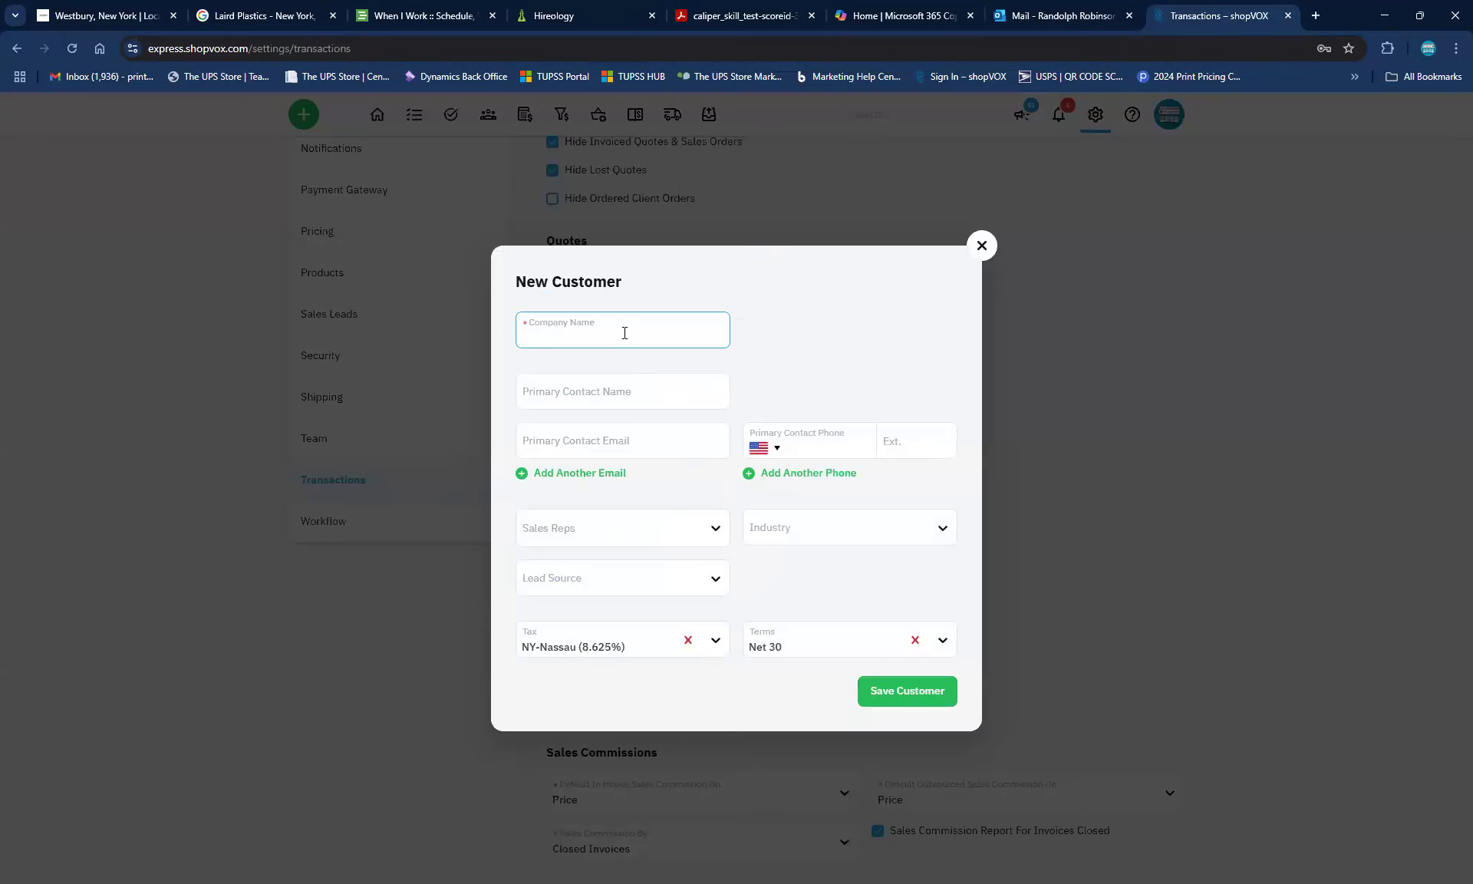
{"action": "type", "text": "Generi"}
{"action": "key", "text": "BackSpace"}
{"action": "key", "text": "BackSpace"}
{"action": "key", "text": "BackSpace"}
{"action": "key", "text": "BackSpace"}
{"action": "key", "text": "BackSpace"}
{"action": "type", "text": "Walk In"}
Enter 'House' as the new customer's primary contact name
{"action": "left_click", "coordinate": [607, 402]}
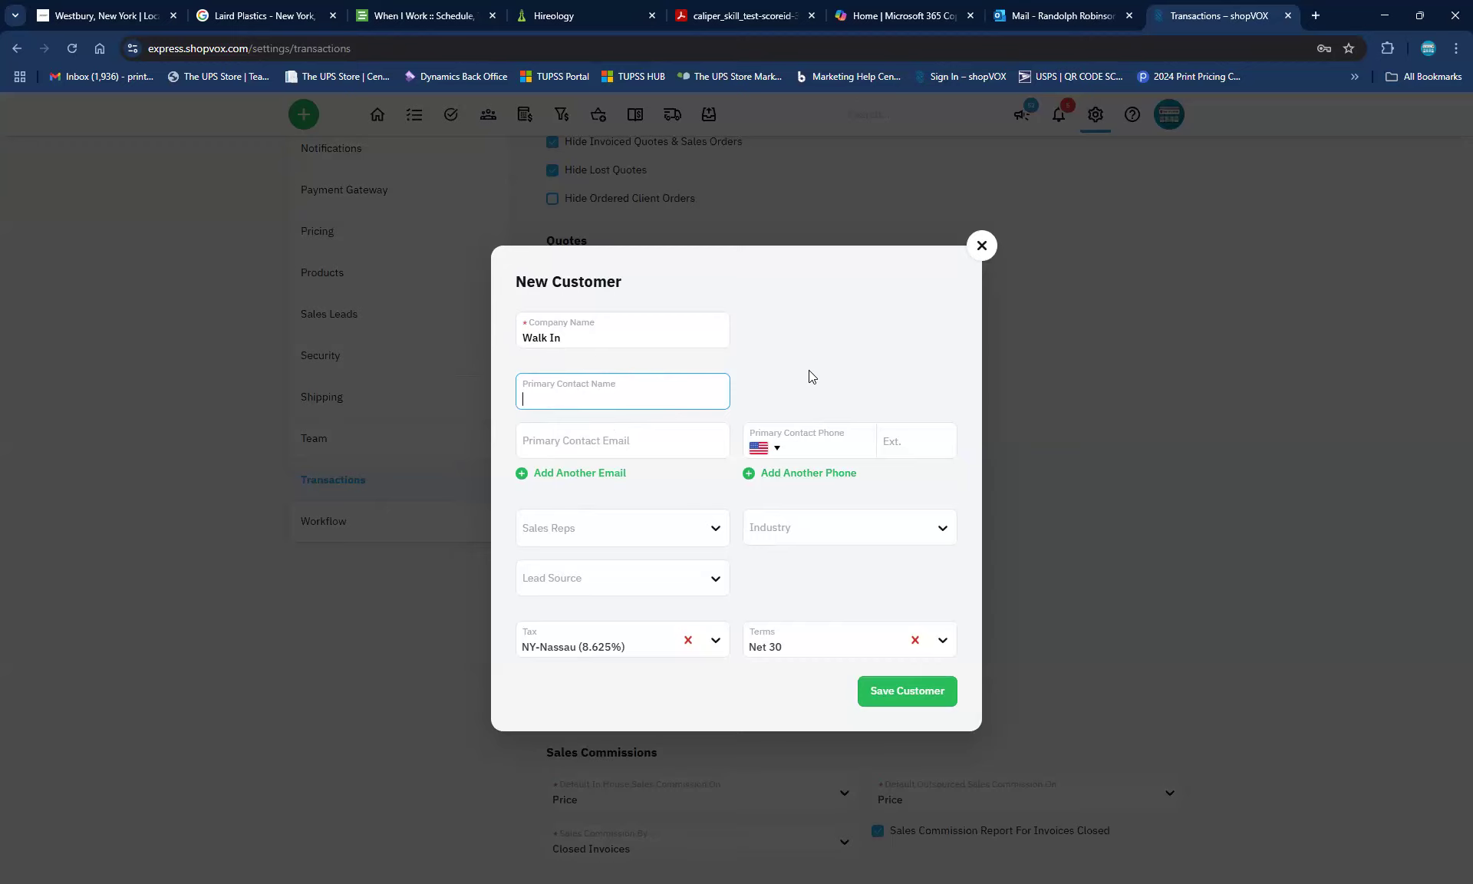
{"action": "type", "text": "House Sa"}
{"action": "key", "text": "BackSpace"}
{"action": "key", "text": "BackSpace"}
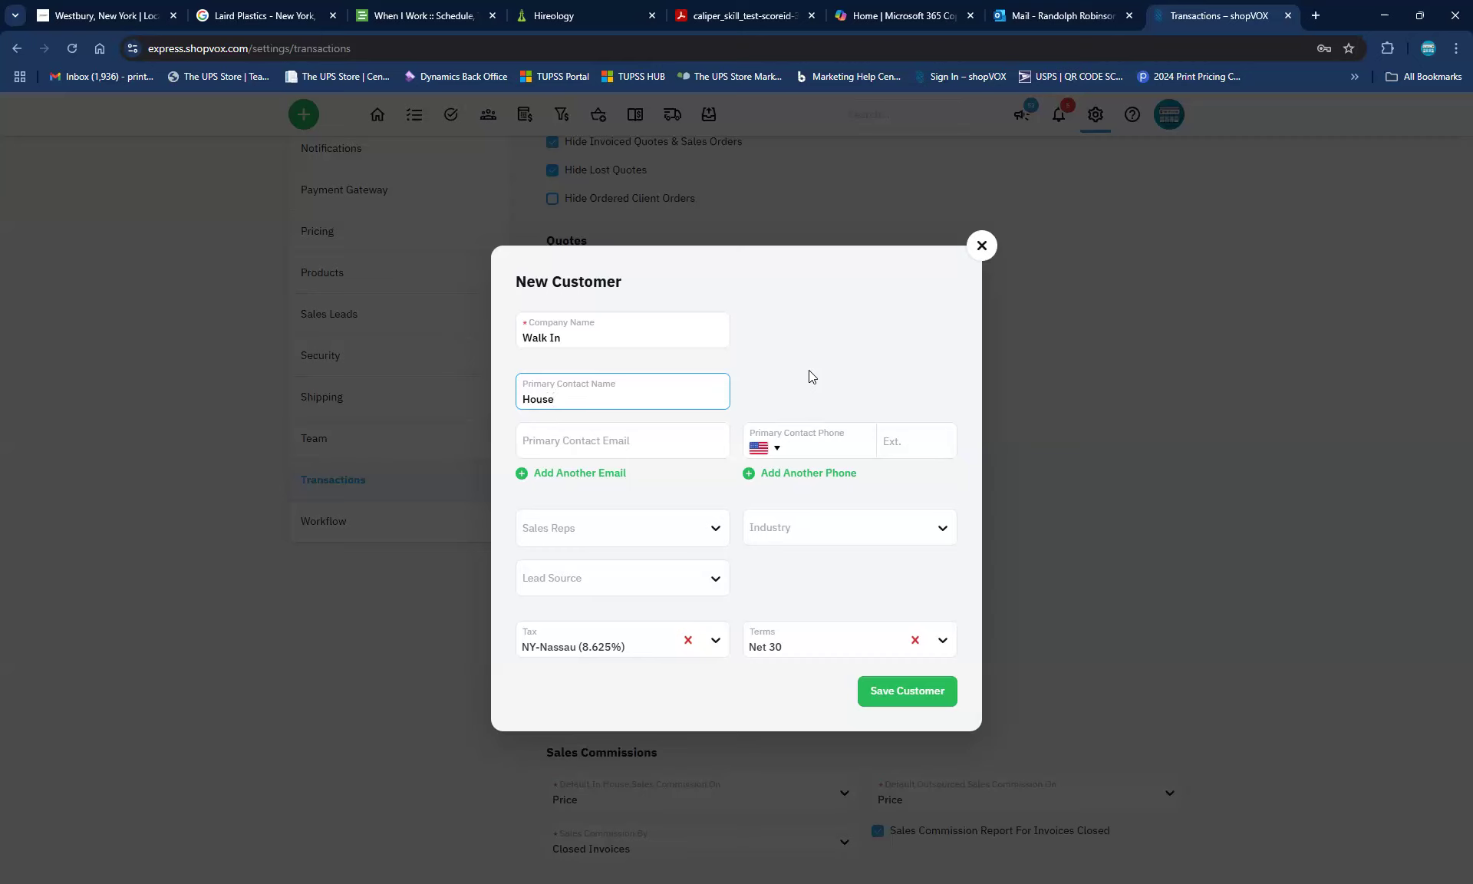
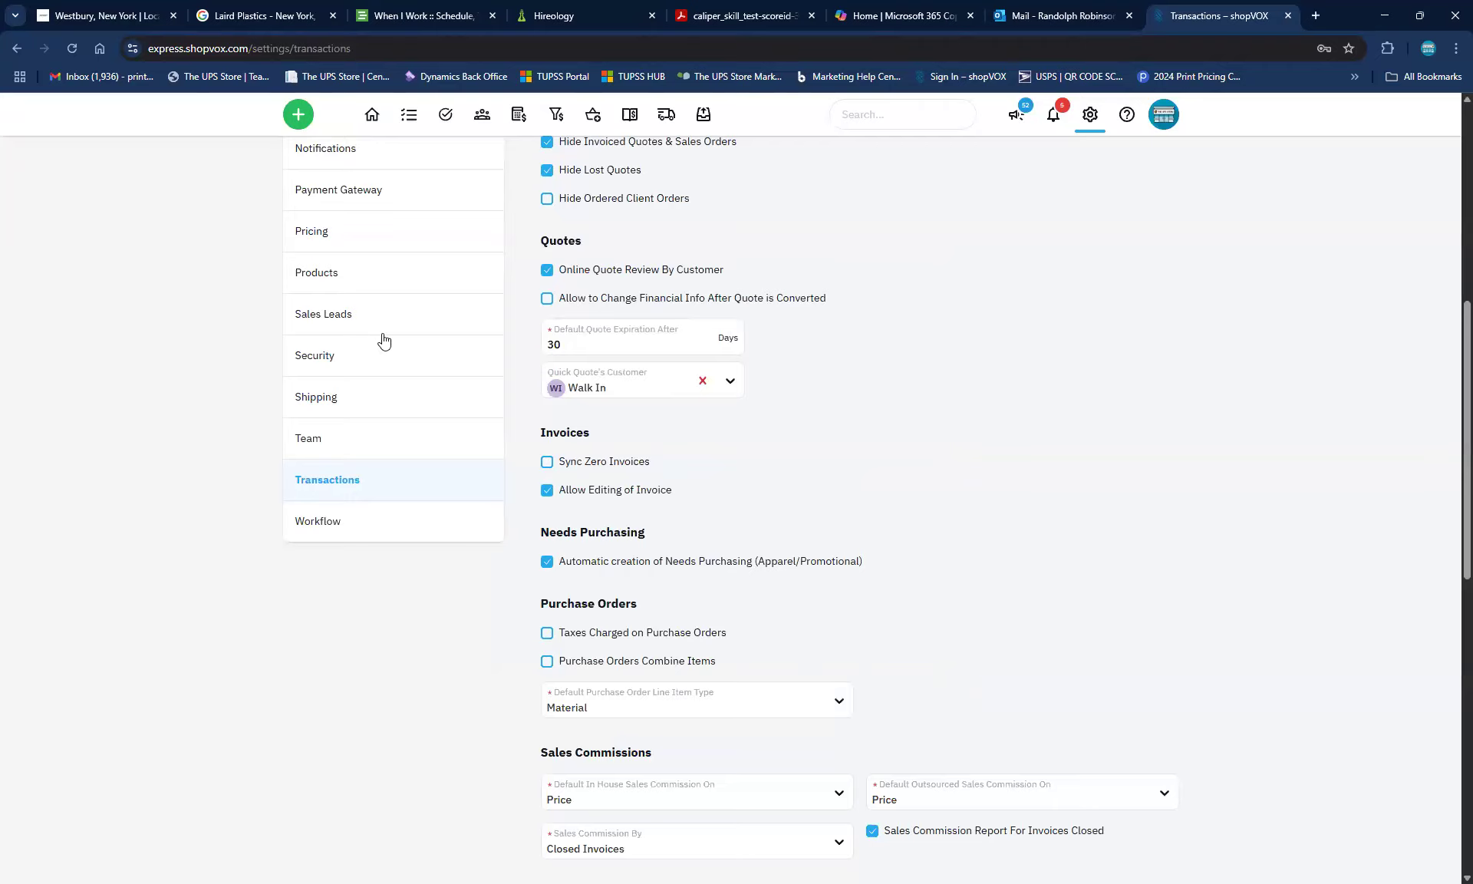
Save the Transactions settings with the 50% down payment and sales goals by Sales Rep
{"action": "left_click", "coordinate": [292, 114]}
{"action": "scroll", "coordinate": [1186, 682], "scroll_direction": "down", "scroll_amount": 6}
{"action": "scroll", "coordinate": [1187, 682], "scroll_direction": "down", "scroll_amount": 5}
{"action": "left_click", "coordinate": [1082, 829]}
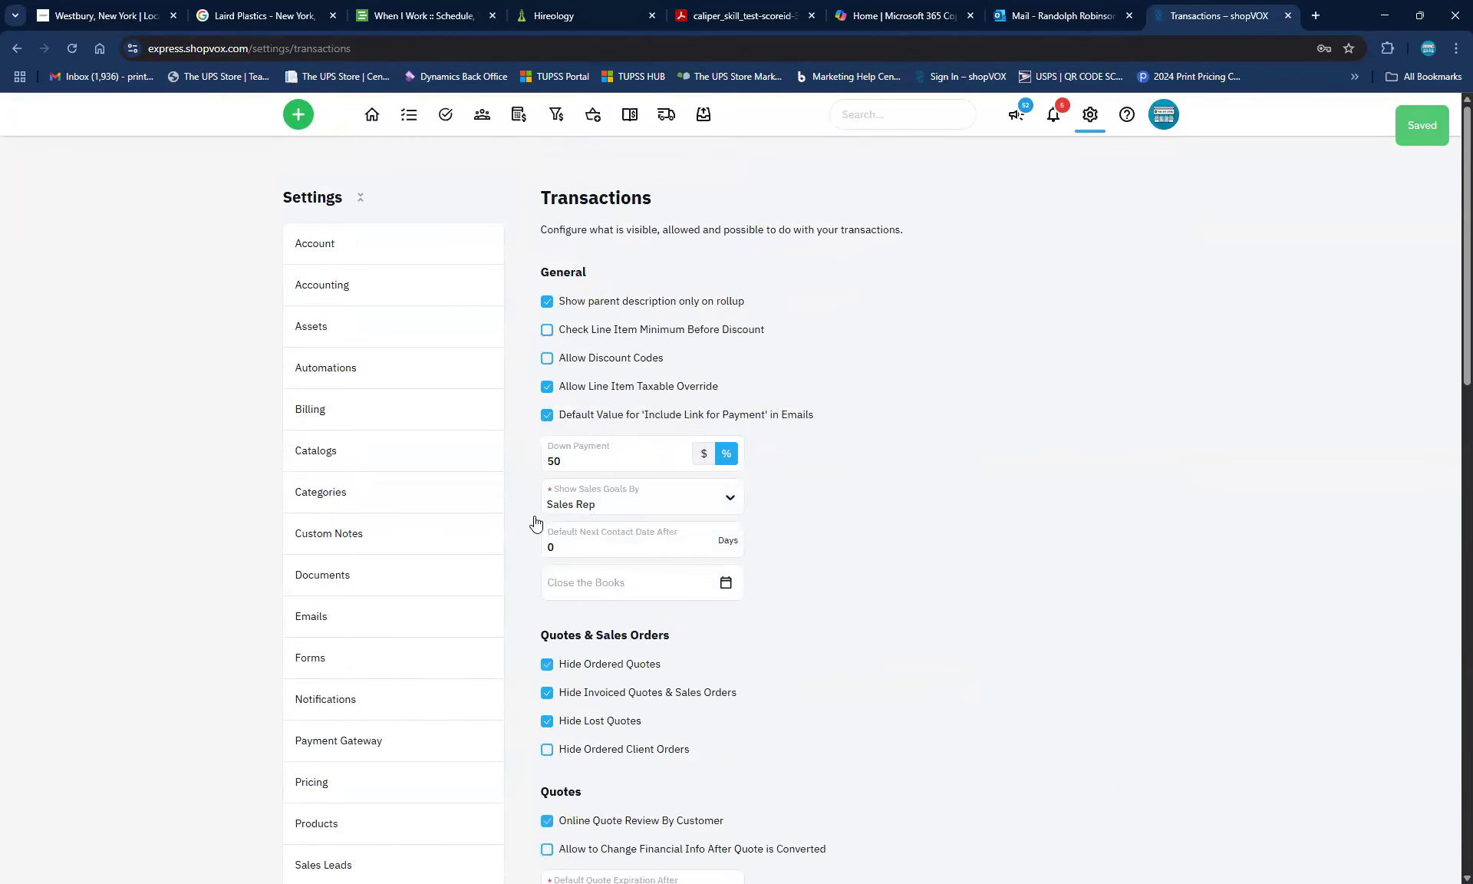
{"action": "left_click", "coordinate": [298, 114]}
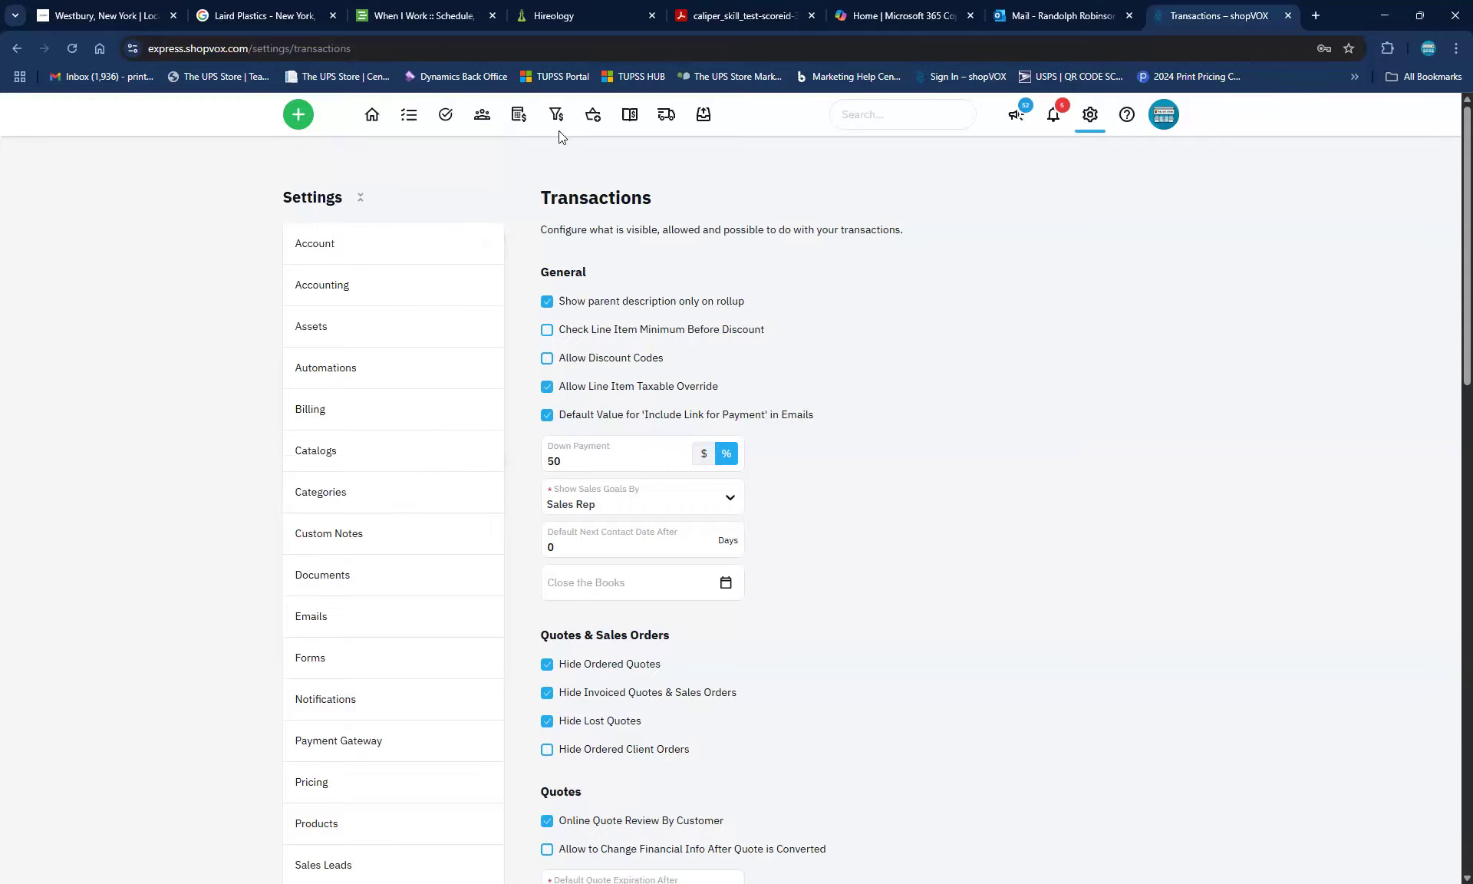
From the My VOX dashboard, create new quote QT #1003 for Walk In with the N+Q shortcut
{"action": "mouse_move", "coordinate": [372, 117]}
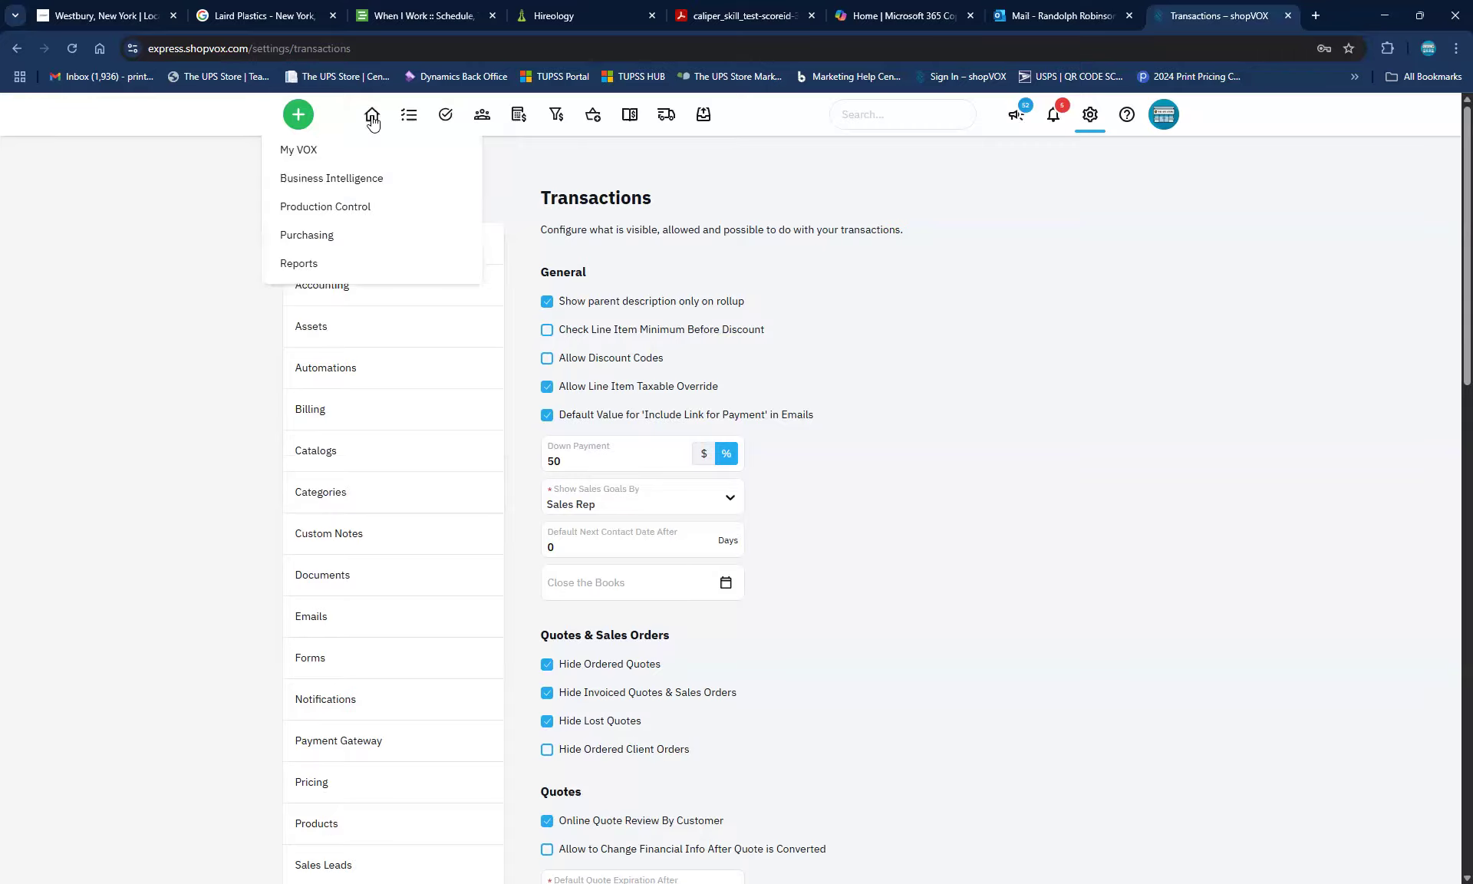
{"action": "left_click", "coordinate": [304, 152]}
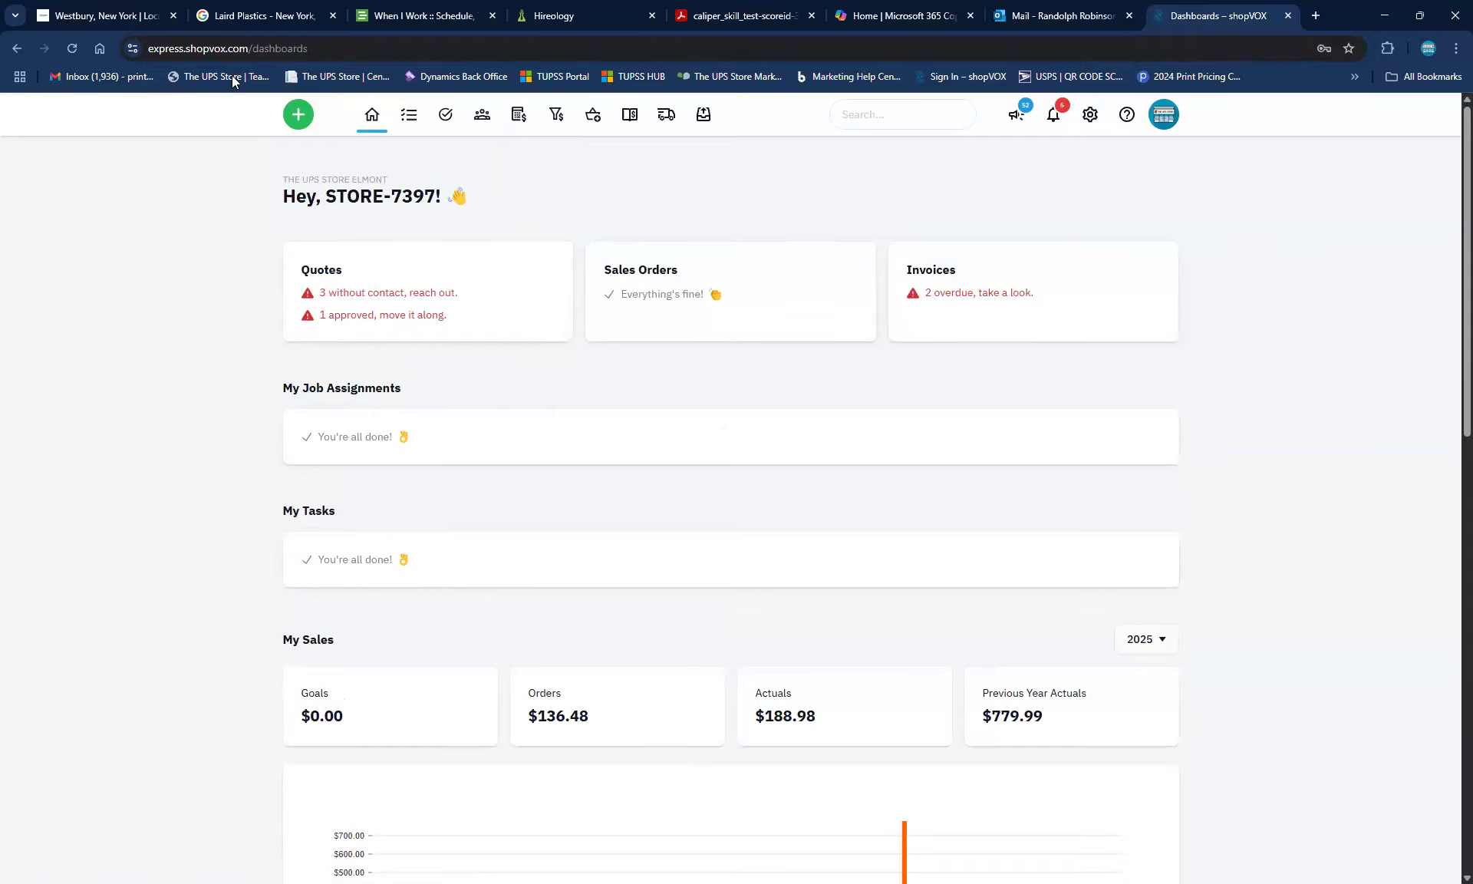
{"action": "left_click", "coordinate": [298, 117]}
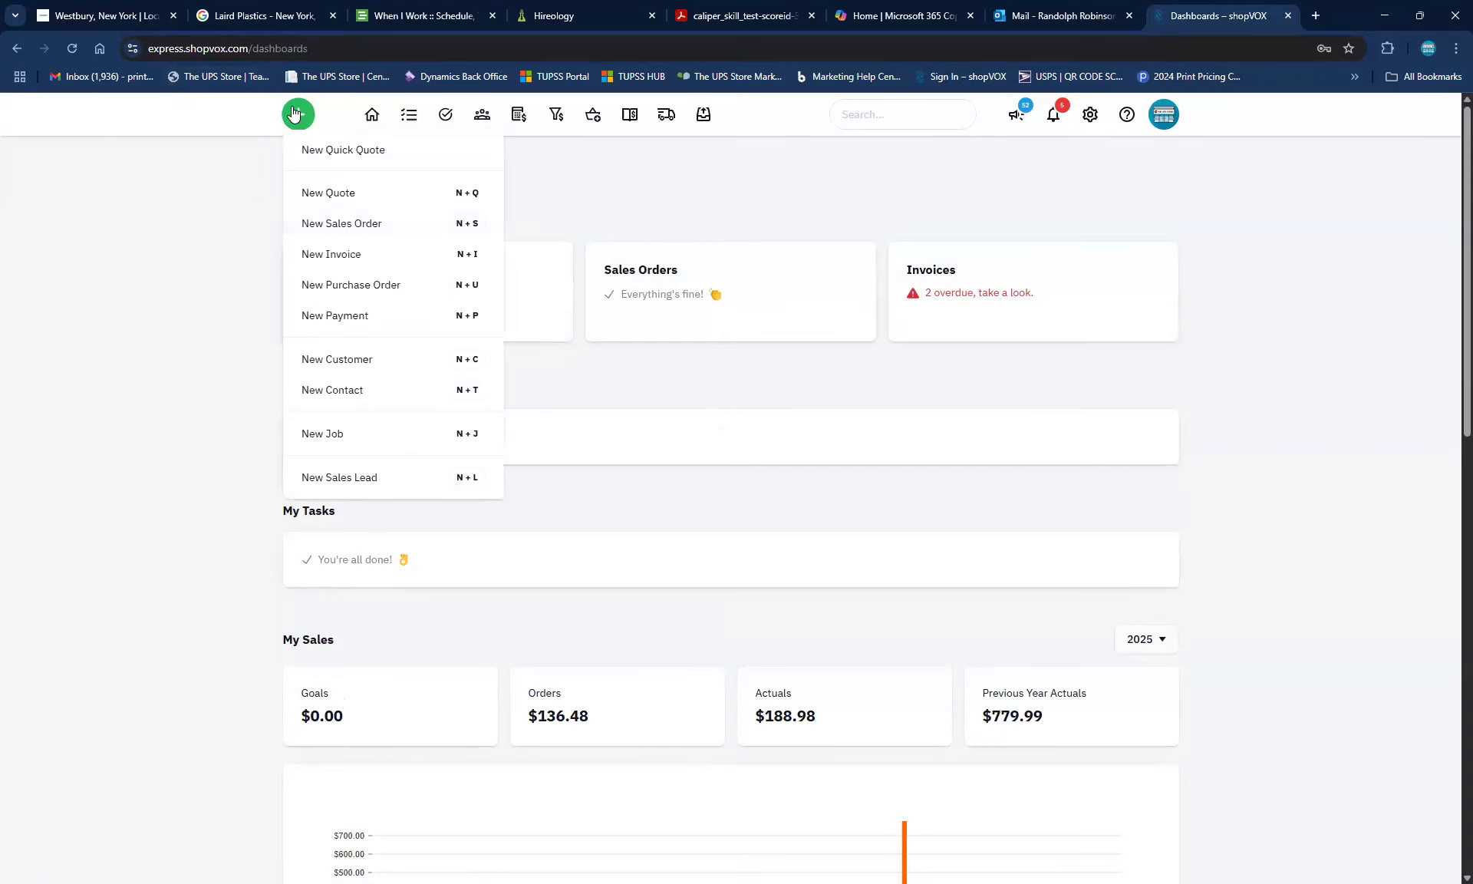
{"action": "key", "text": "n"}
{"action": "key", "text": "q"}
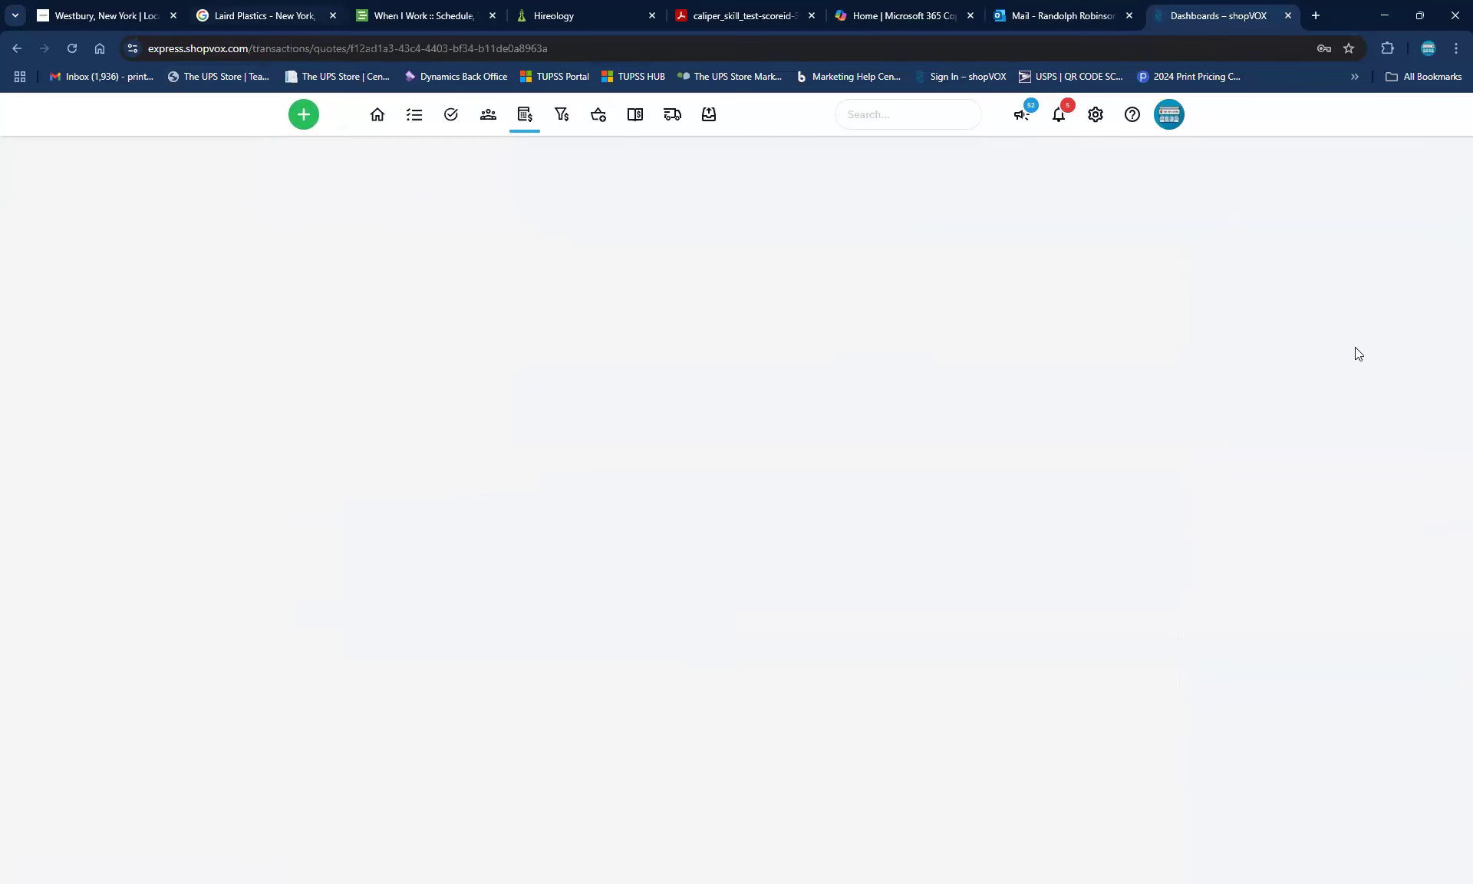
{"action": "scroll", "coordinate": [513, 310], "scroll_direction": "up", "scroll_amount": 2}
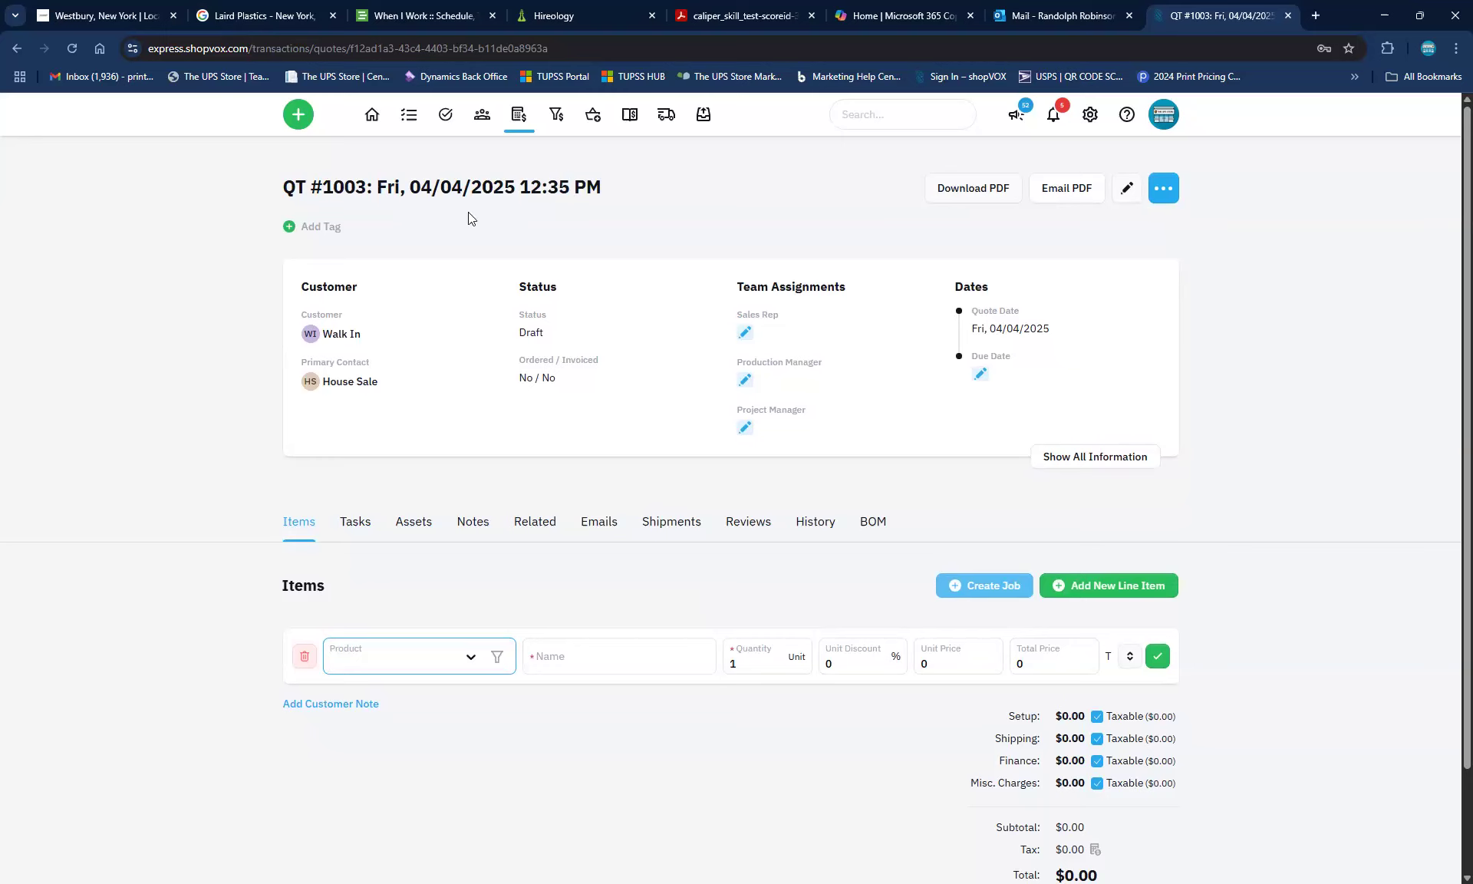
Open quote QT #1003's edit form, confirm leaving, and save its details with Update Quote
{"action": "left_click", "coordinate": [1126, 188]}
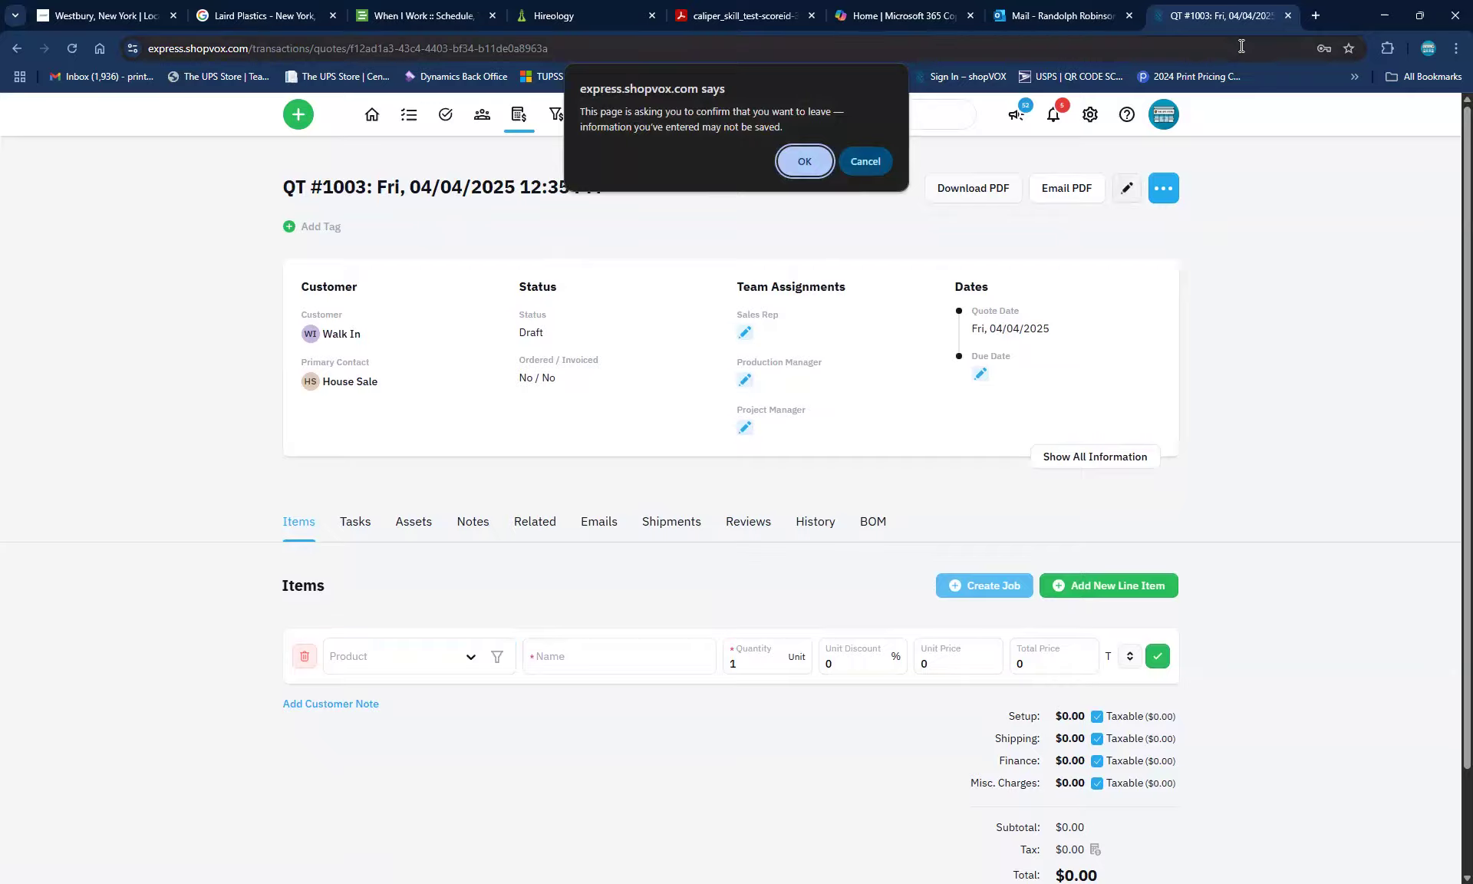
{"action": "left_click", "coordinate": [891, 164]}
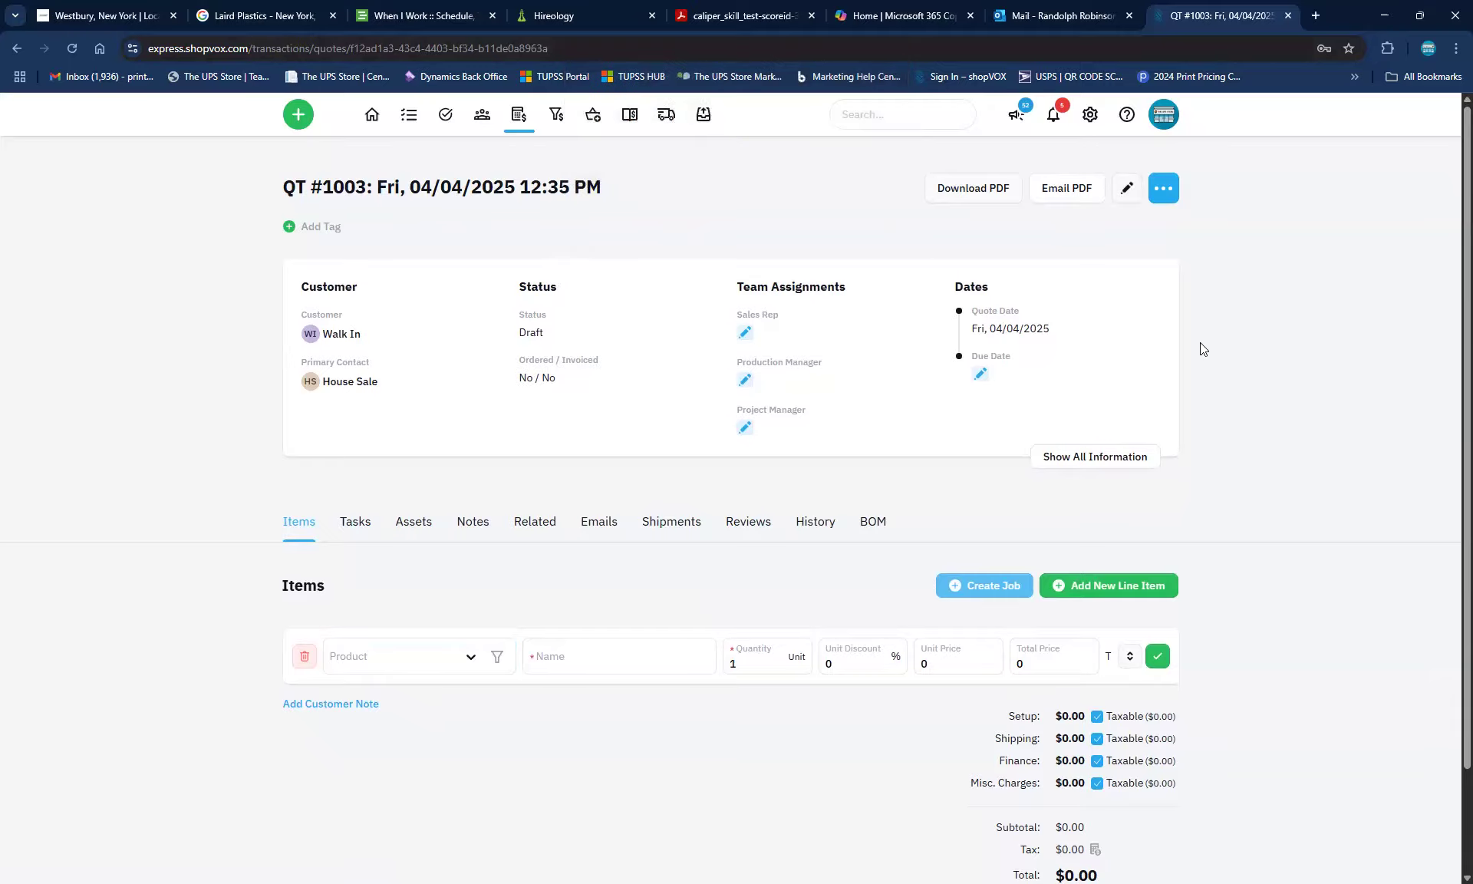
{"action": "left_click", "coordinate": [1128, 189]}
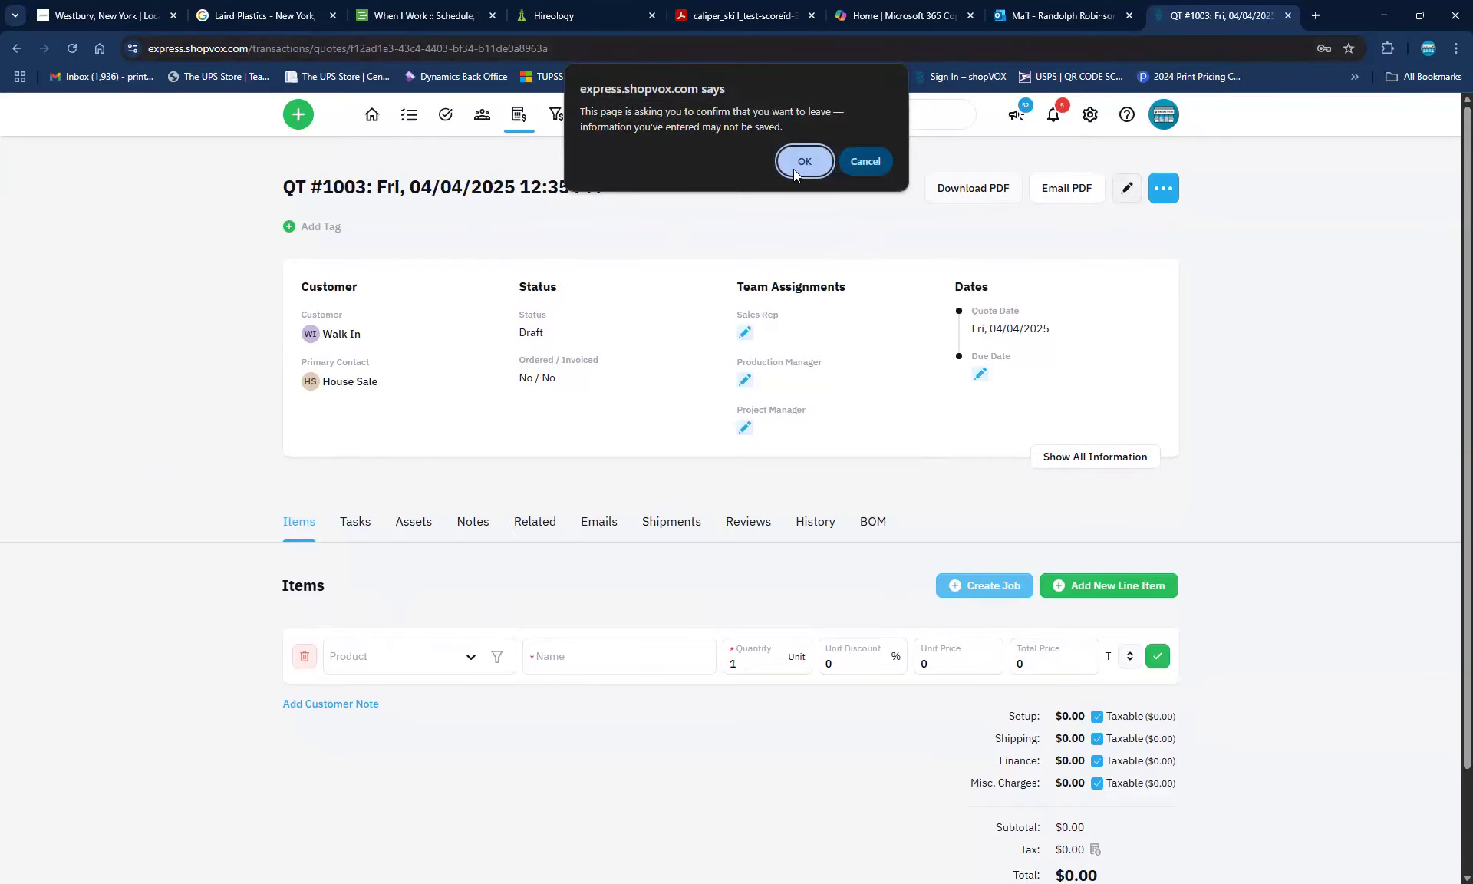
{"action": "key", "text": "Return"}
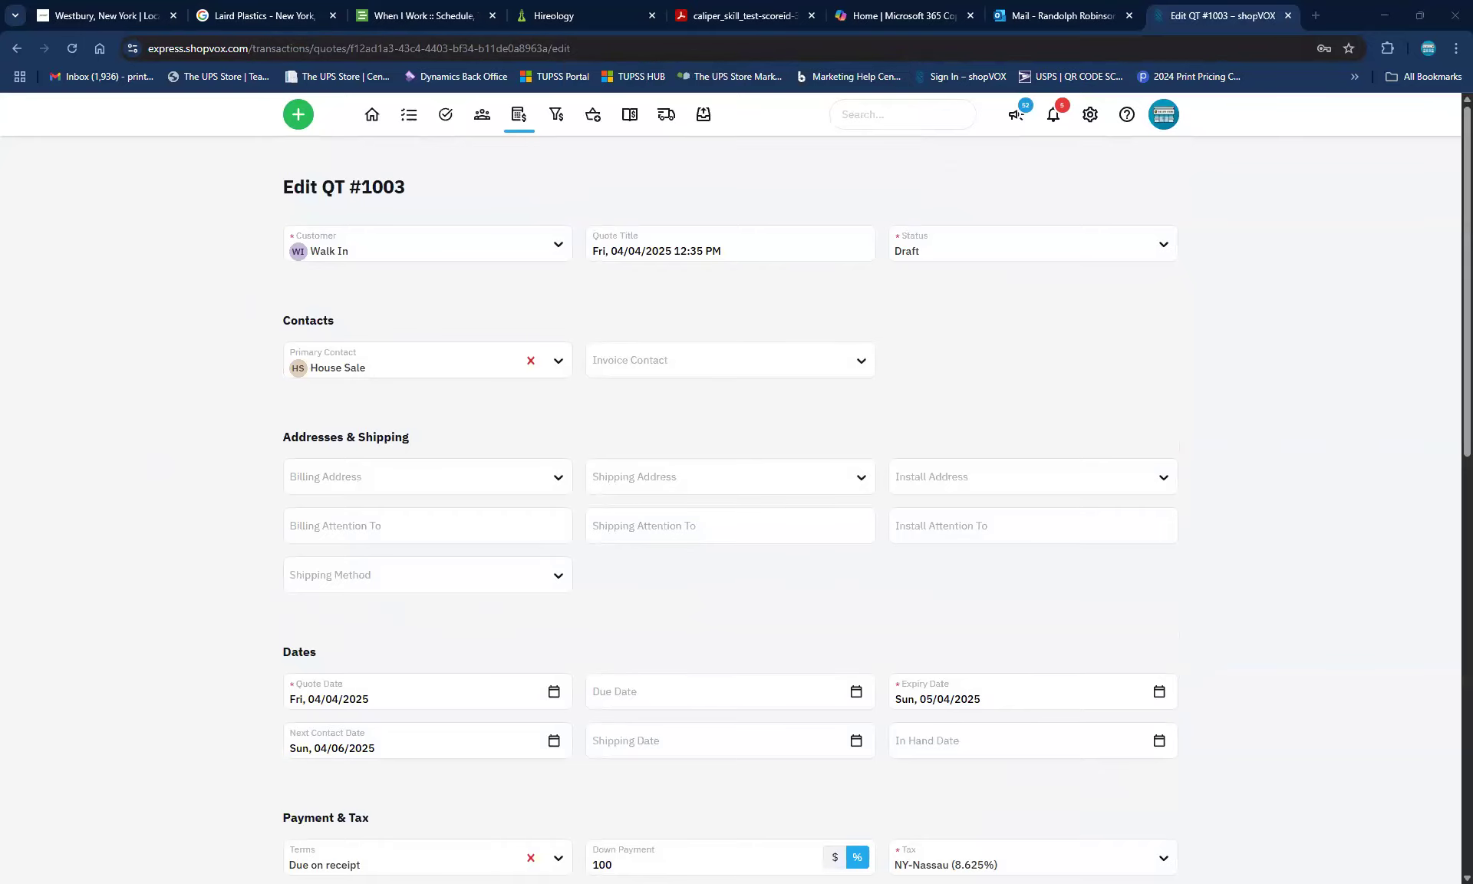
{"action": "left_click", "coordinate": [588, 252]}
{"action": "left_click", "coordinate": [745, 239]}
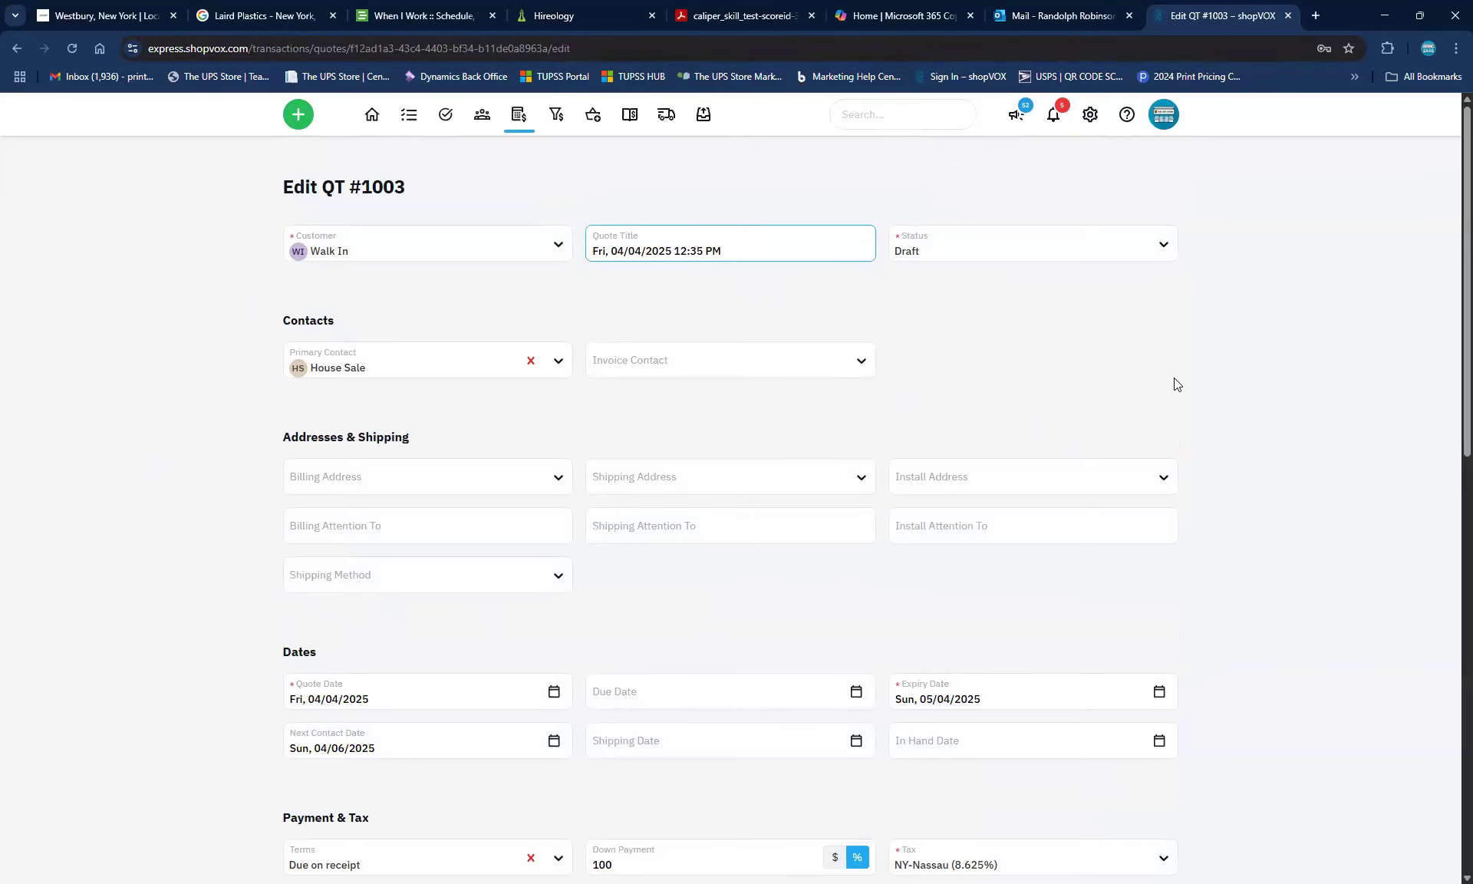
{"action": "scroll", "coordinate": [1174, 378], "scroll_direction": "down", "scroll_amount": 1}
{"action": "scroll", "coordinate": [670, 203], "scroll_direction": "down", "scroll_amount": 2}
{"action": "scroll", "coordinate": [934, 525], "scroll_direction": "down", "scroll_amount": 8}
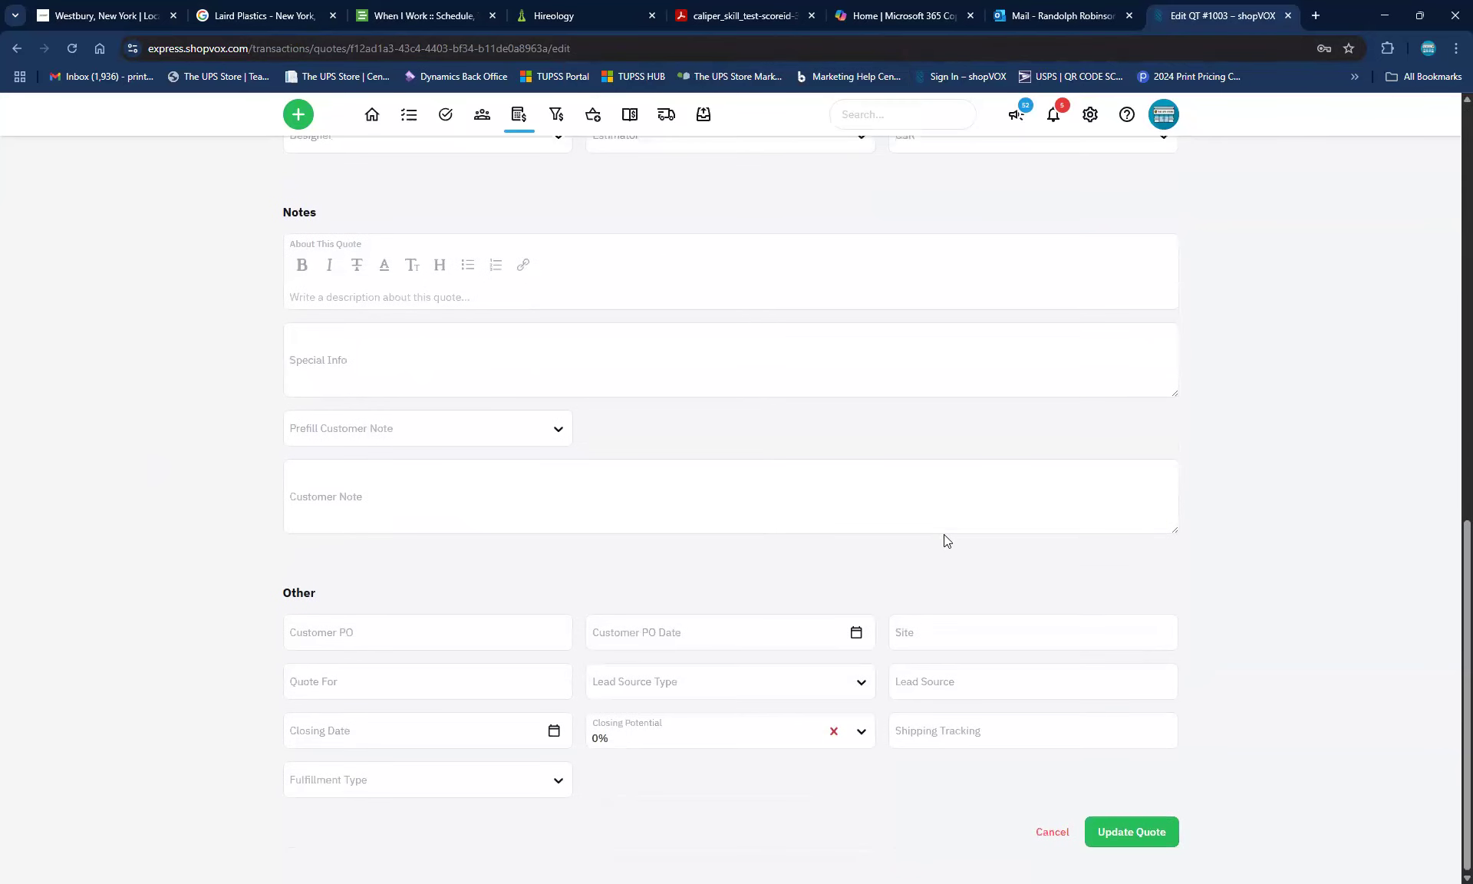
{"action": "left_click", "coordinate": [1096, 835]}
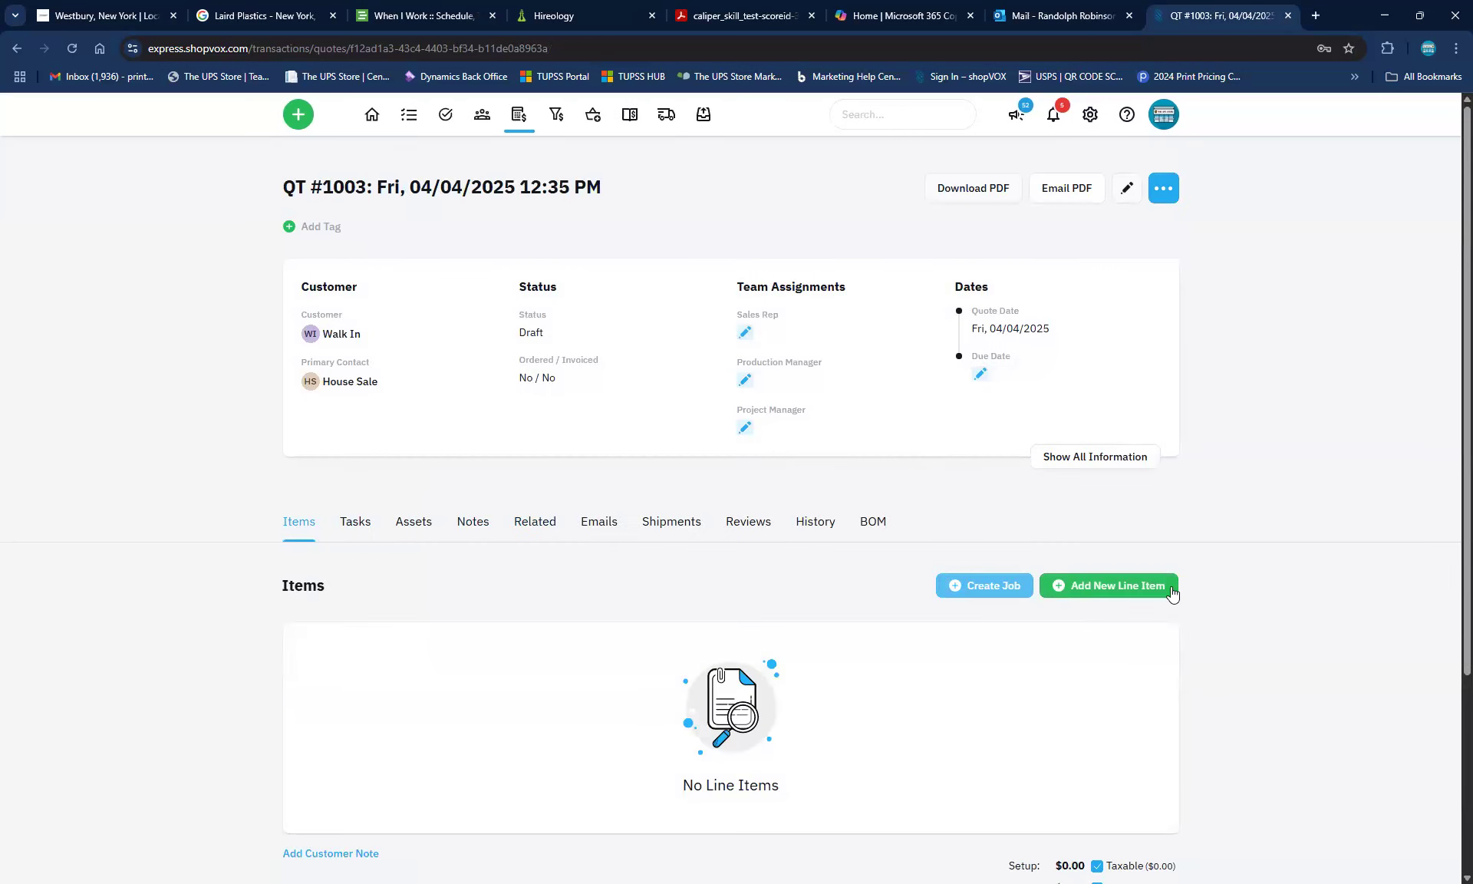
Add a 'Book marker' line item with quantity 1 and unit price 0.75
{"action": "left_click", "coordinate": [1090, 591]}
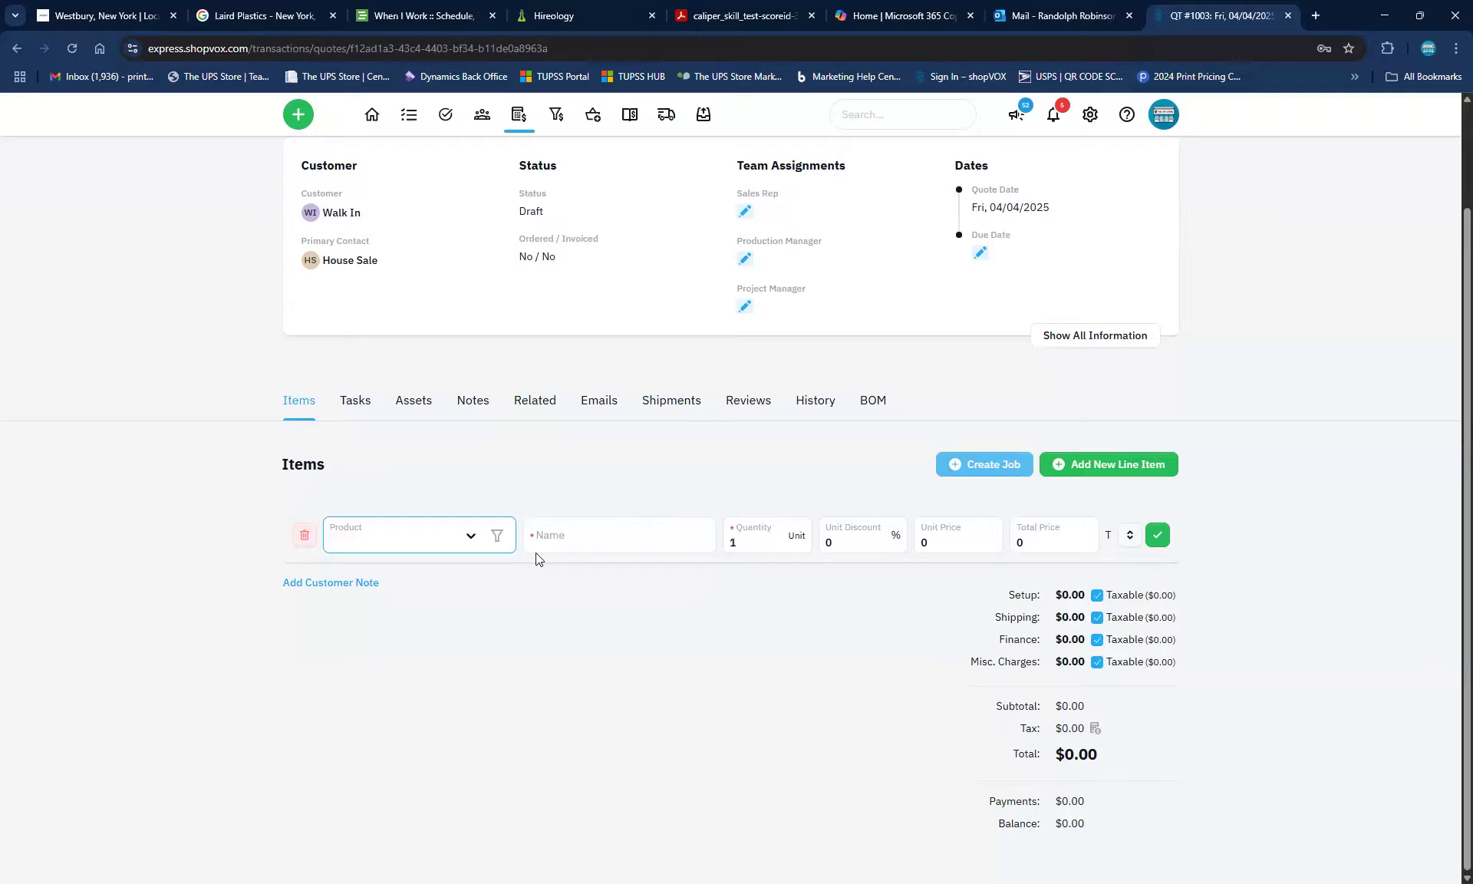
{"action": "left_click", "coordinate": [634, 540]}
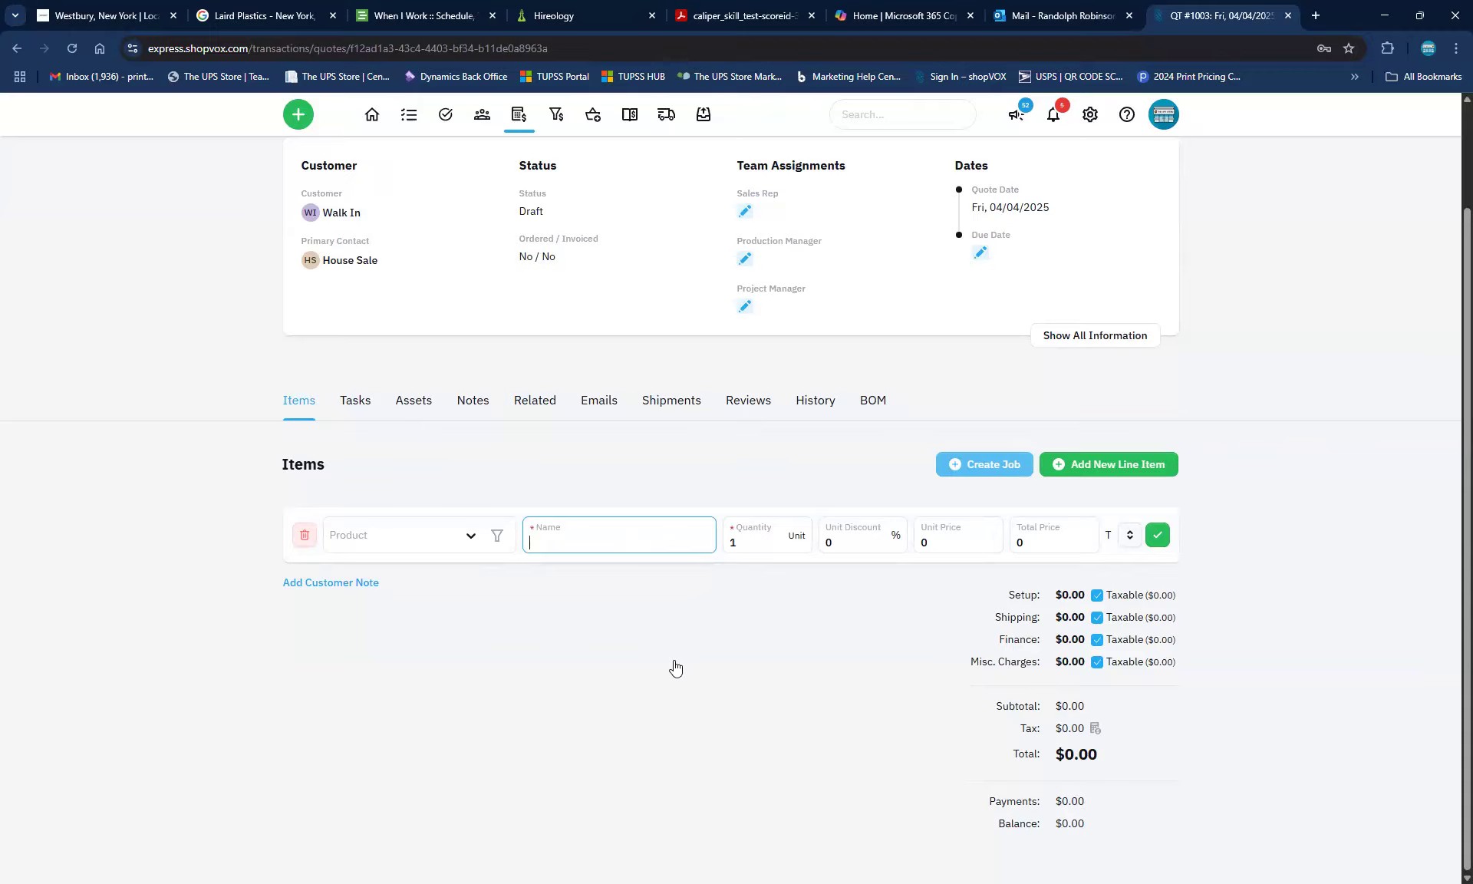
{"action": "type", "text": "Book marker"}
{"action": "left_click", "coordinate": [939, 540]}
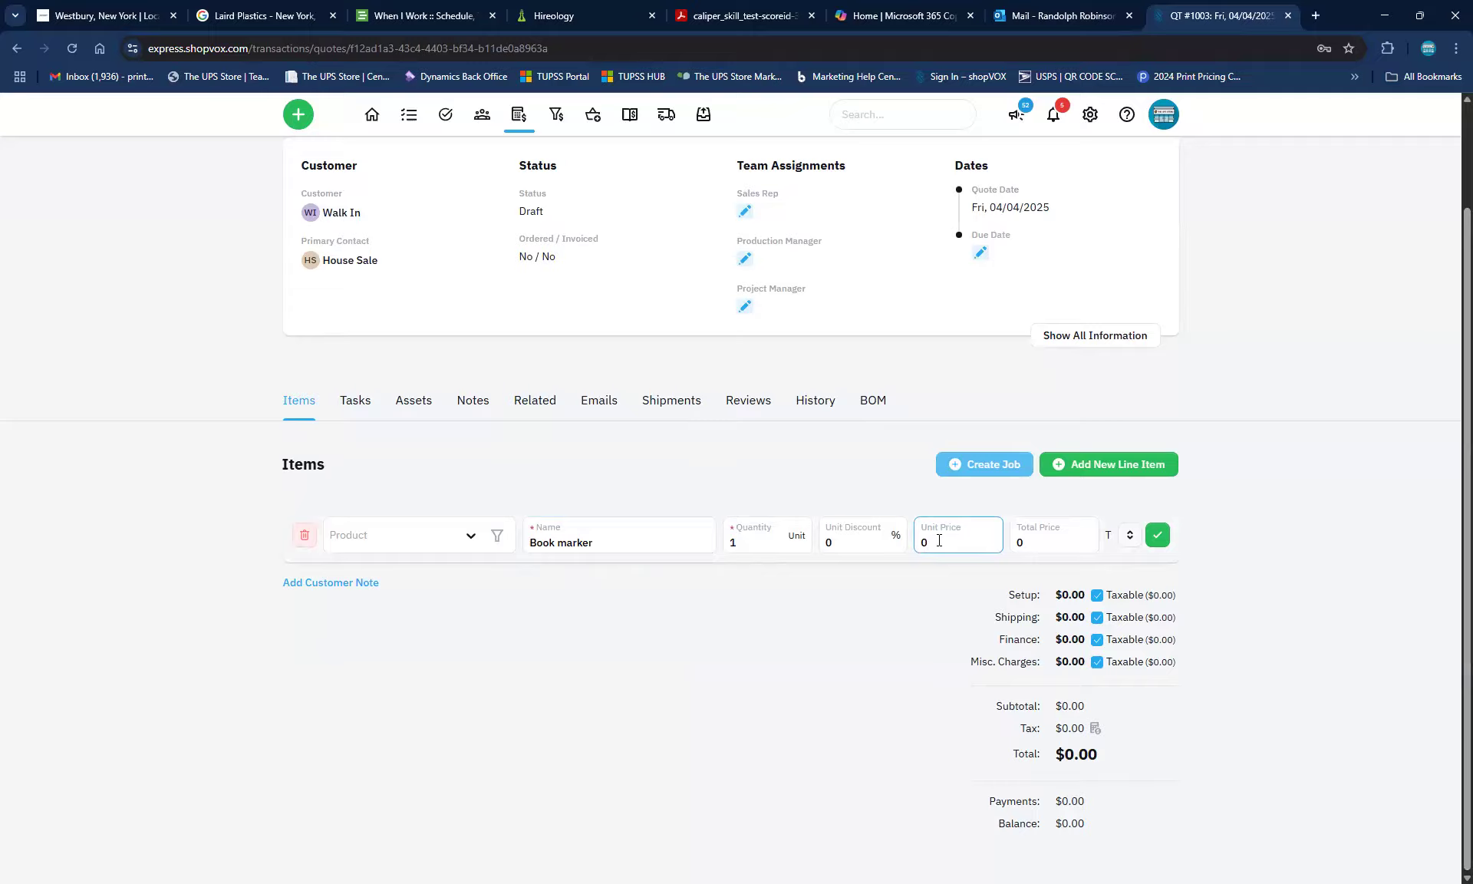
{"action": "type", "text": ".75"}
{"action": "left_click", "coordinate": [753, 539]}
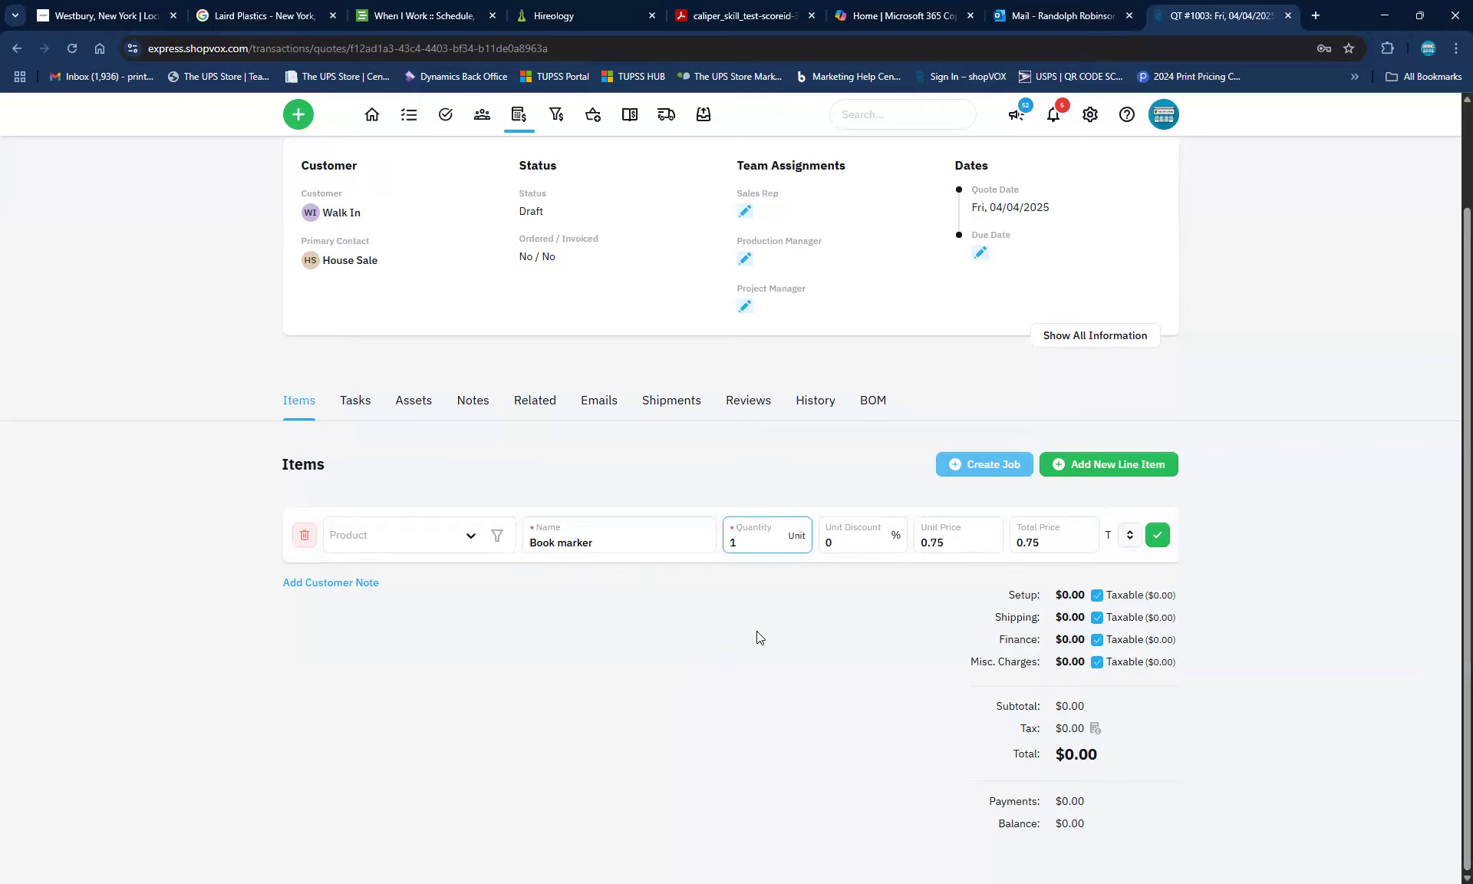
{"action": "left_click", "coordinate": [1158, 535]}
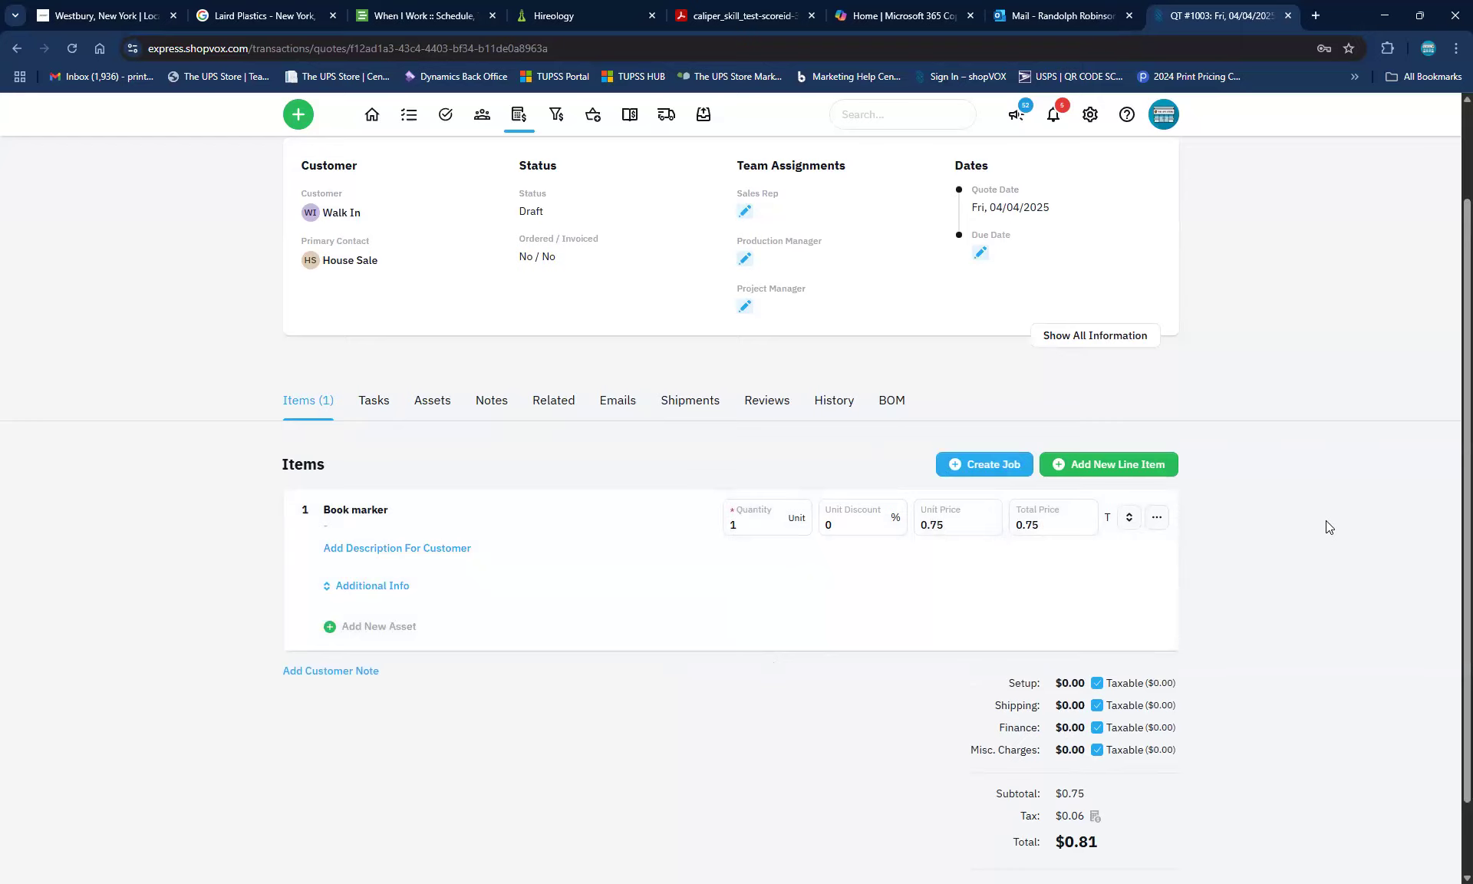
Trim the first line item's name from 'Book marker' to 'Book mark' and confirm it
{"action": "left_click", "coordinate": [370, 520]}
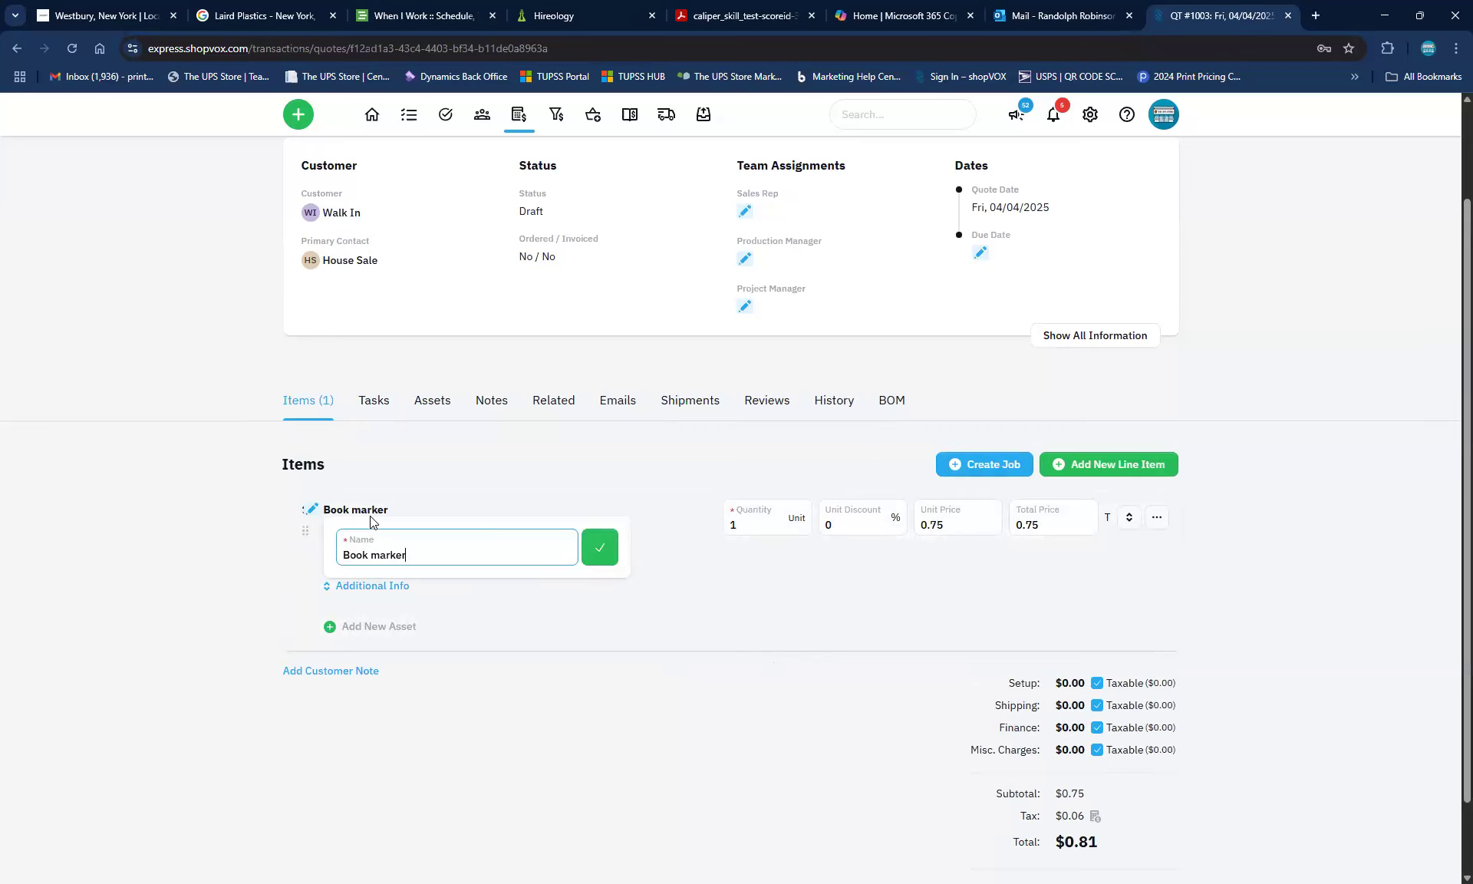
{"action": "key", "text": "BackSpace"}
{"action": "left_click", "coordinate": [602, 547]}
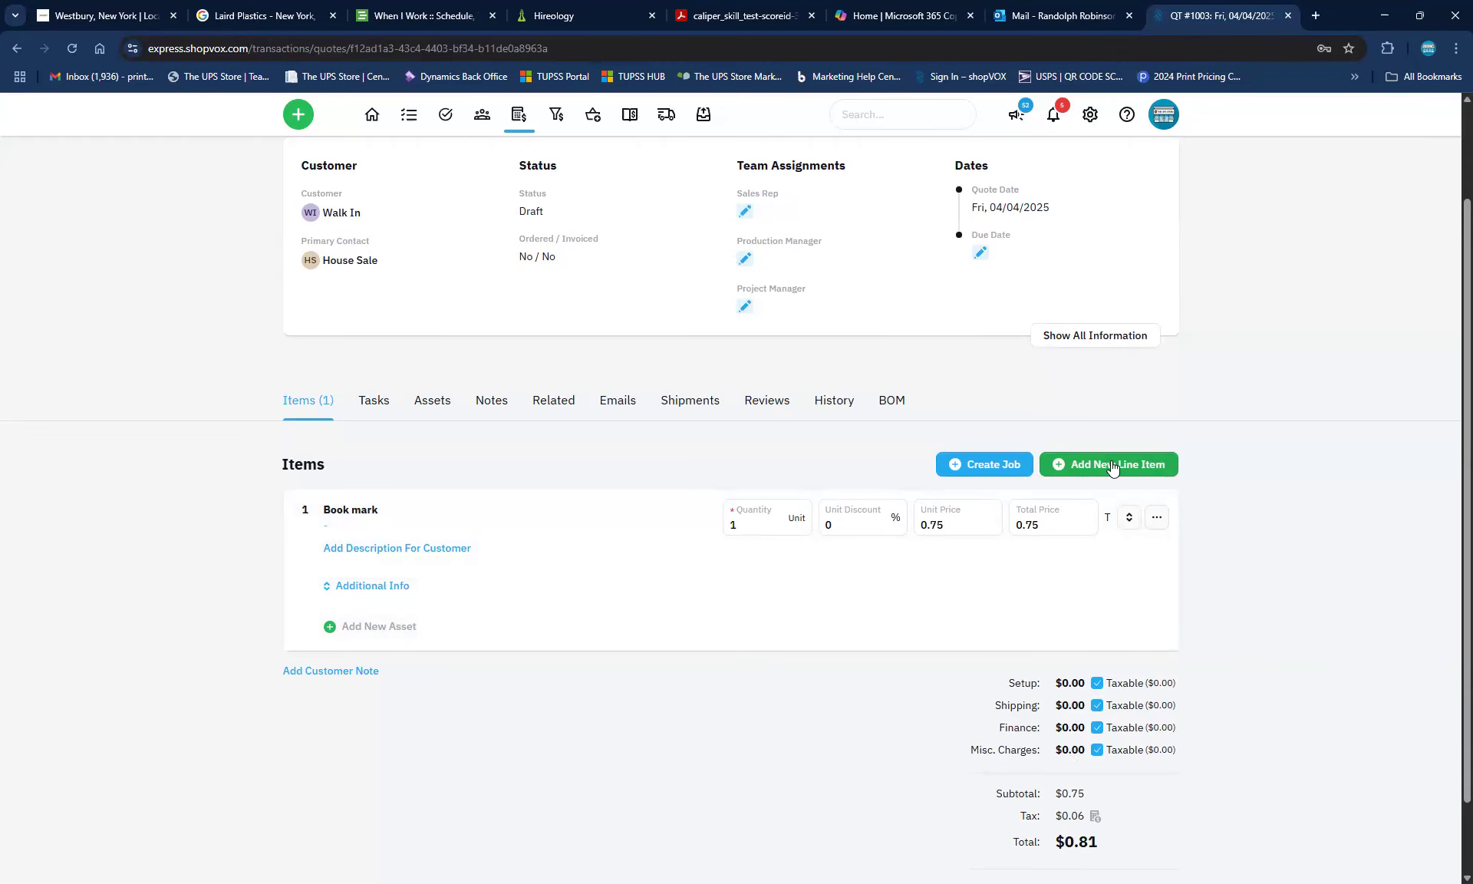
{"action": "scroll", "coordinate": [354, 260], "scroll_direction": "up", "scroll_amount": 2}
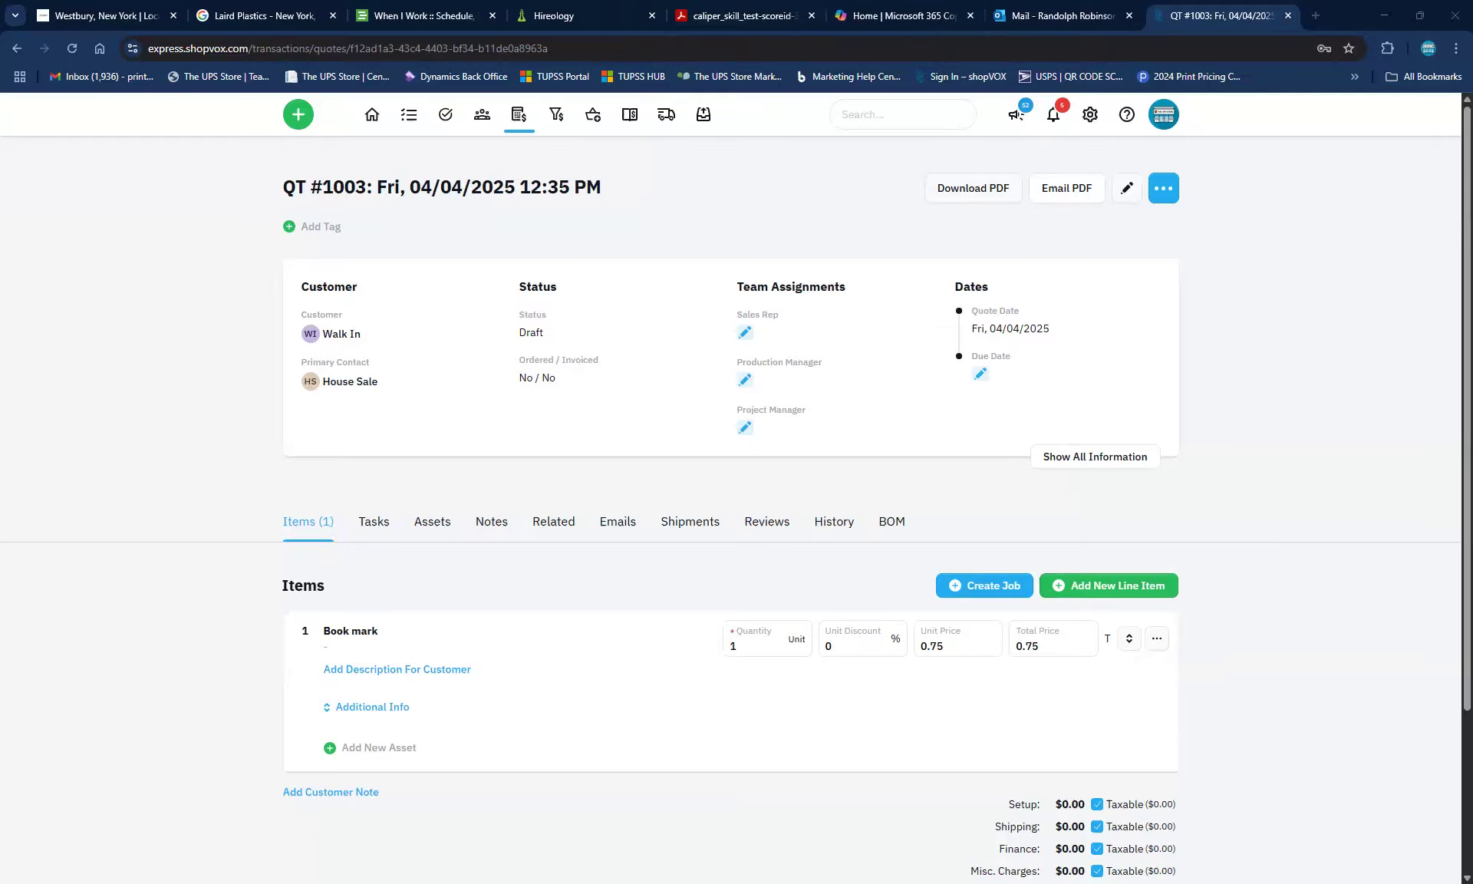
Add a '3x10 banner - Happy birthday' line item and save it at a $0 price
{"action": "left_click", "coordinate": [1128, 587]}
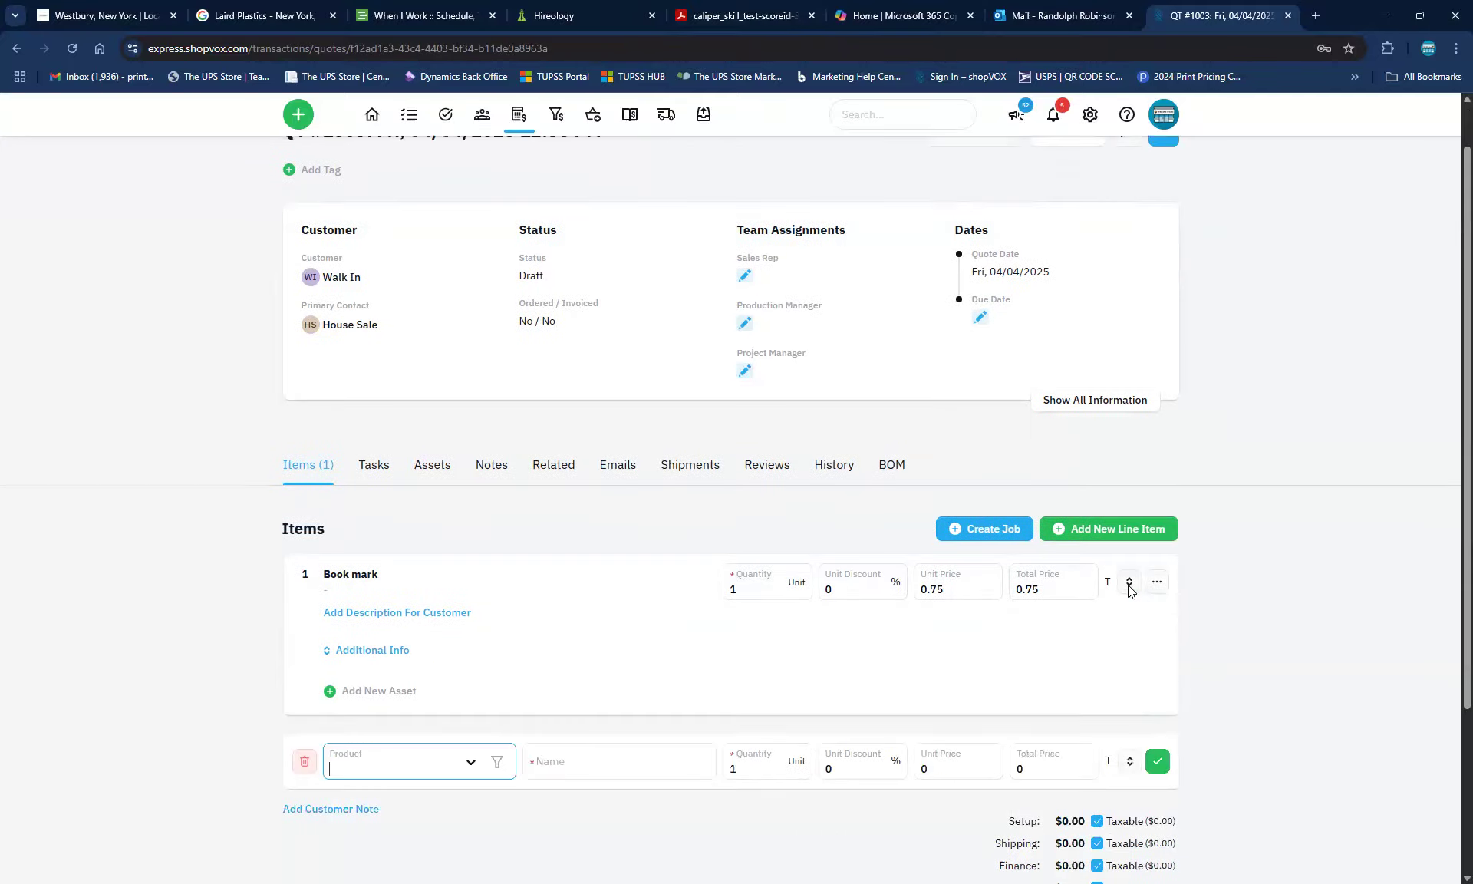
{"action": "left_click", "coordinate": [586, 535]}
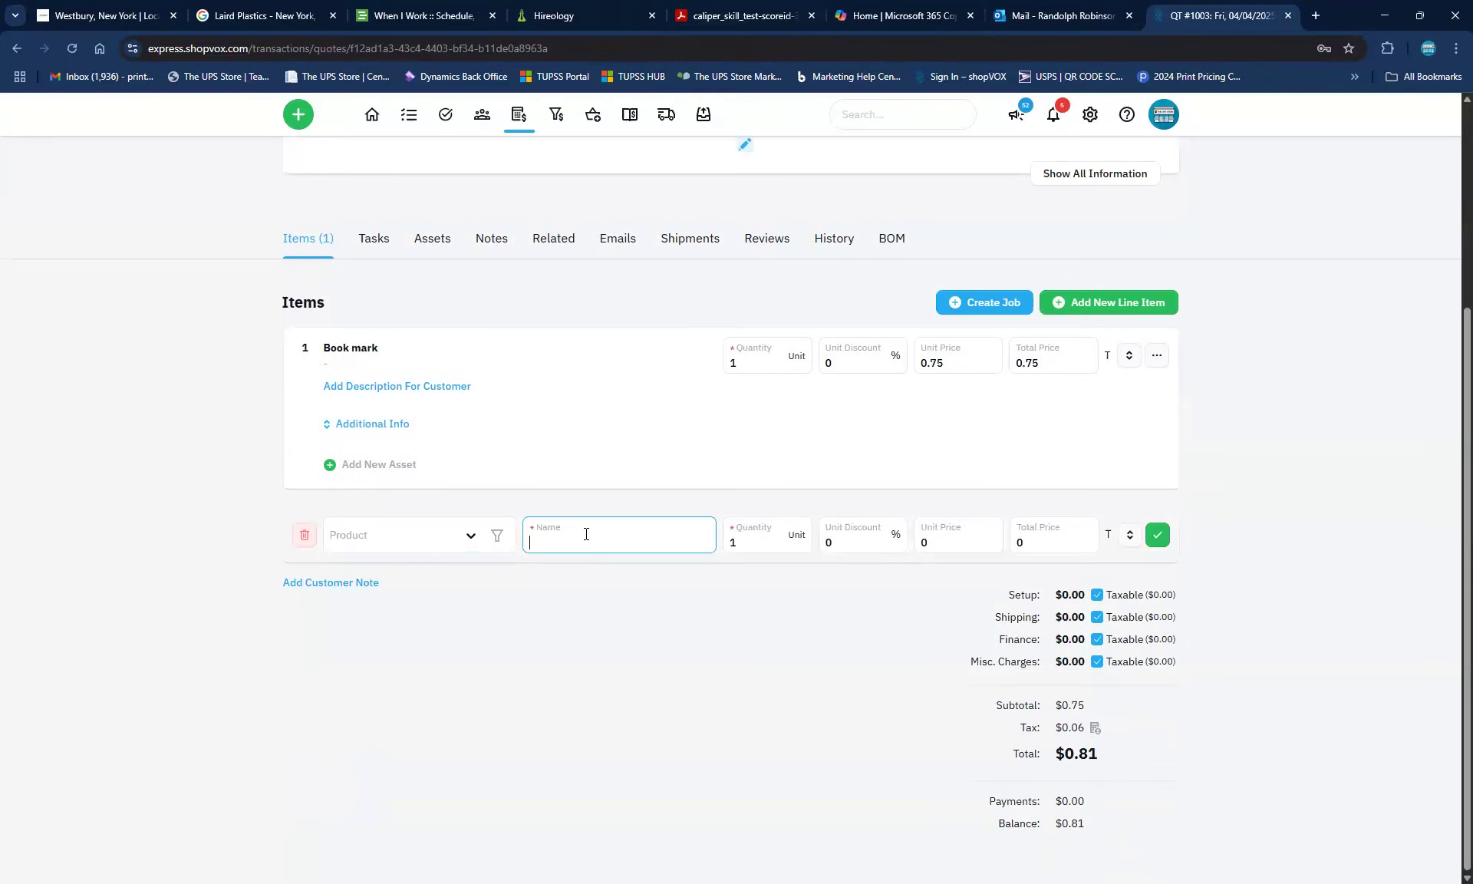
{"action": "type", "text": "3x"}
{"action": "key", "text": "BackSpace"}
{"action": "type", "text": "x109"}
{"action": "key", "text": "BackSpace"}
{"action": "type", "text": "banner - Happy birthday"}
{"action": "left_click", "coordinate": [929, 545]}
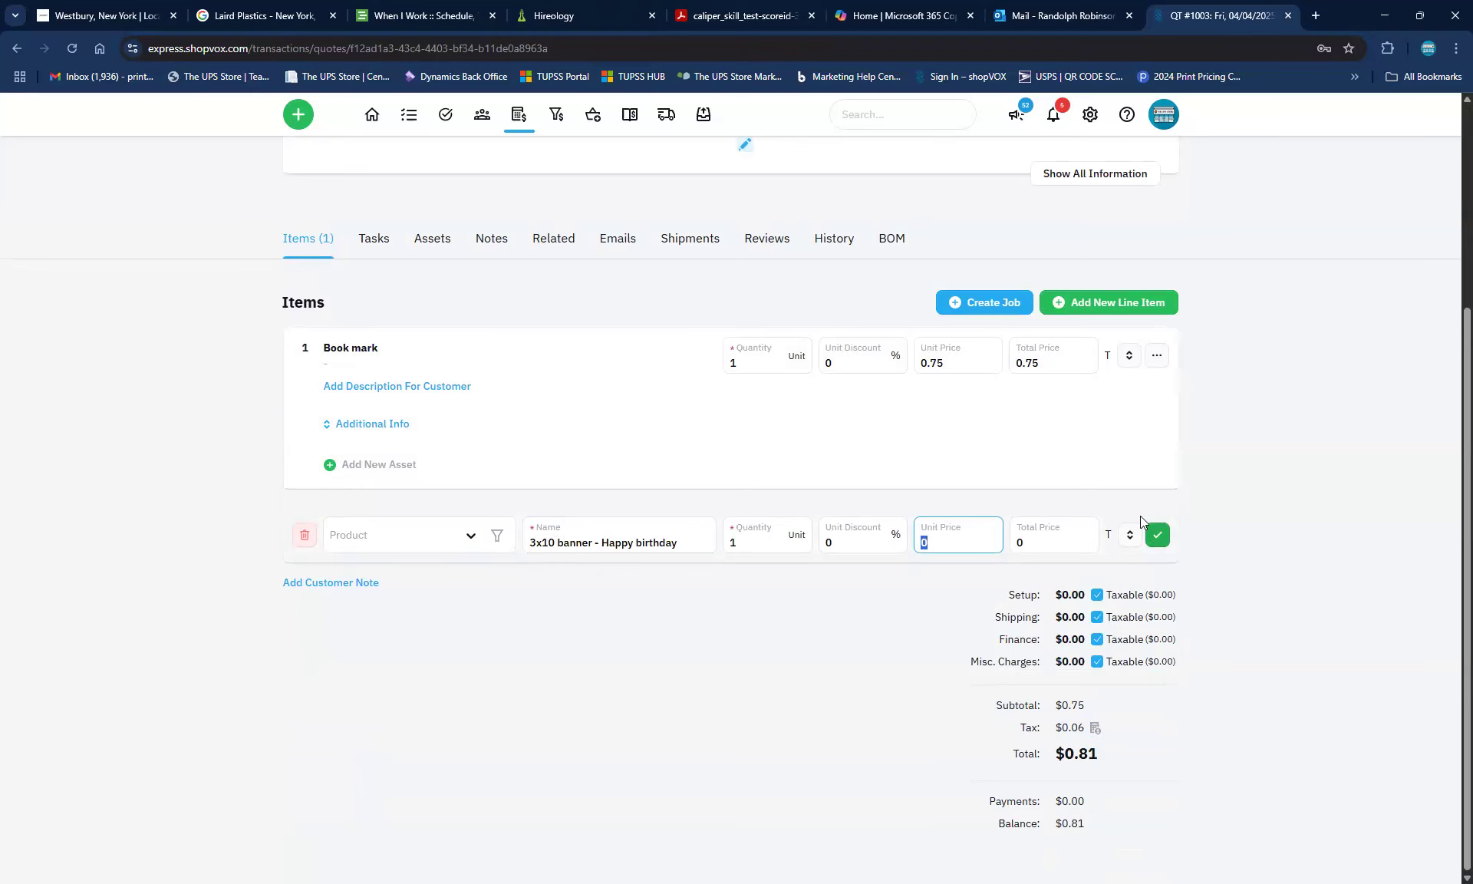
{"action": "left_click", "coordinate": [1158, 535]}
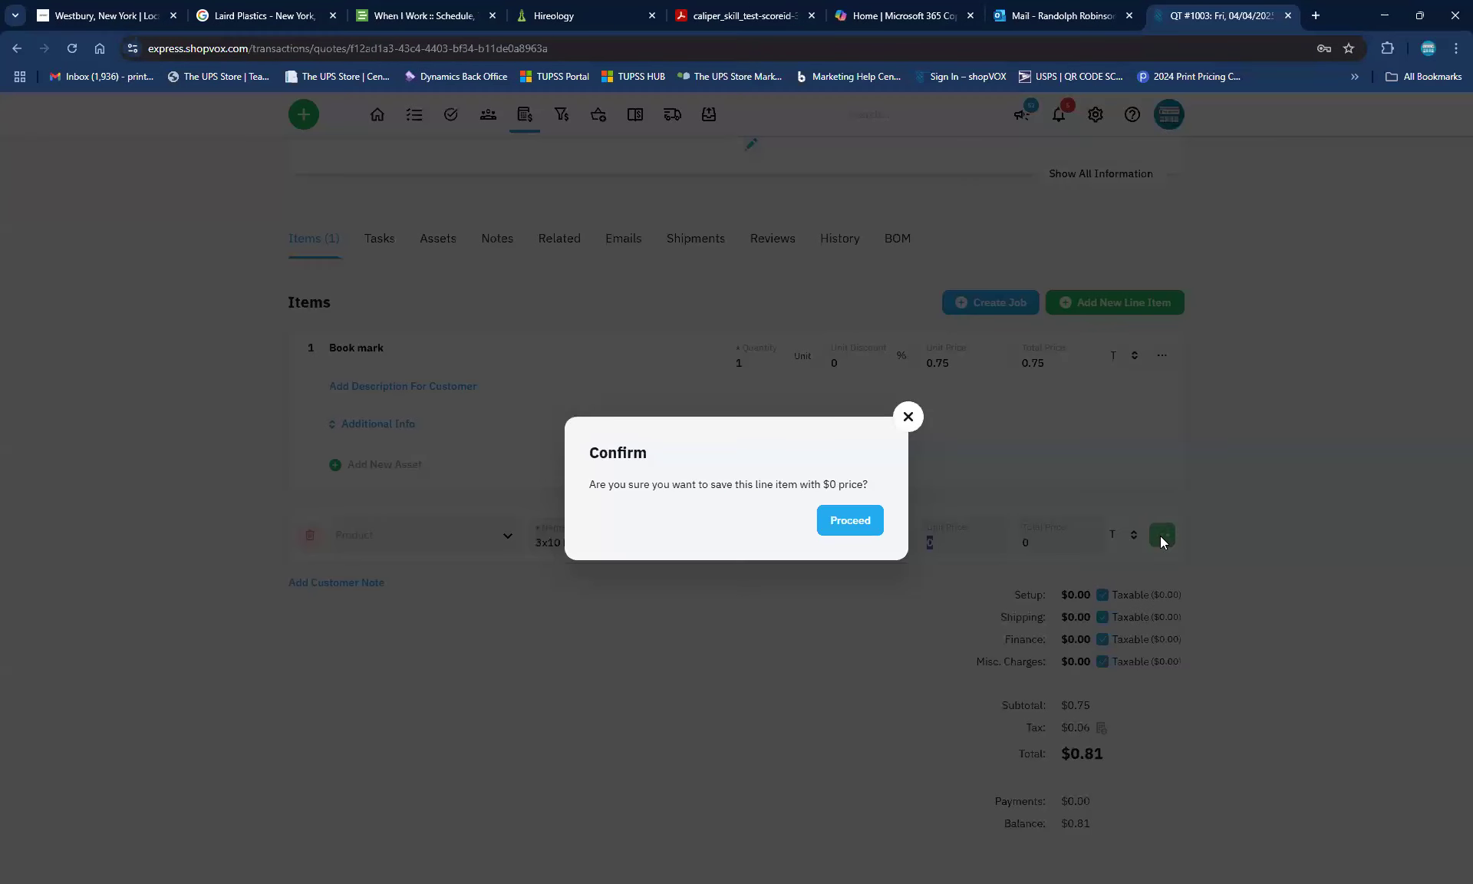
{"action": "left_click", "coordinate": [850, 522]}
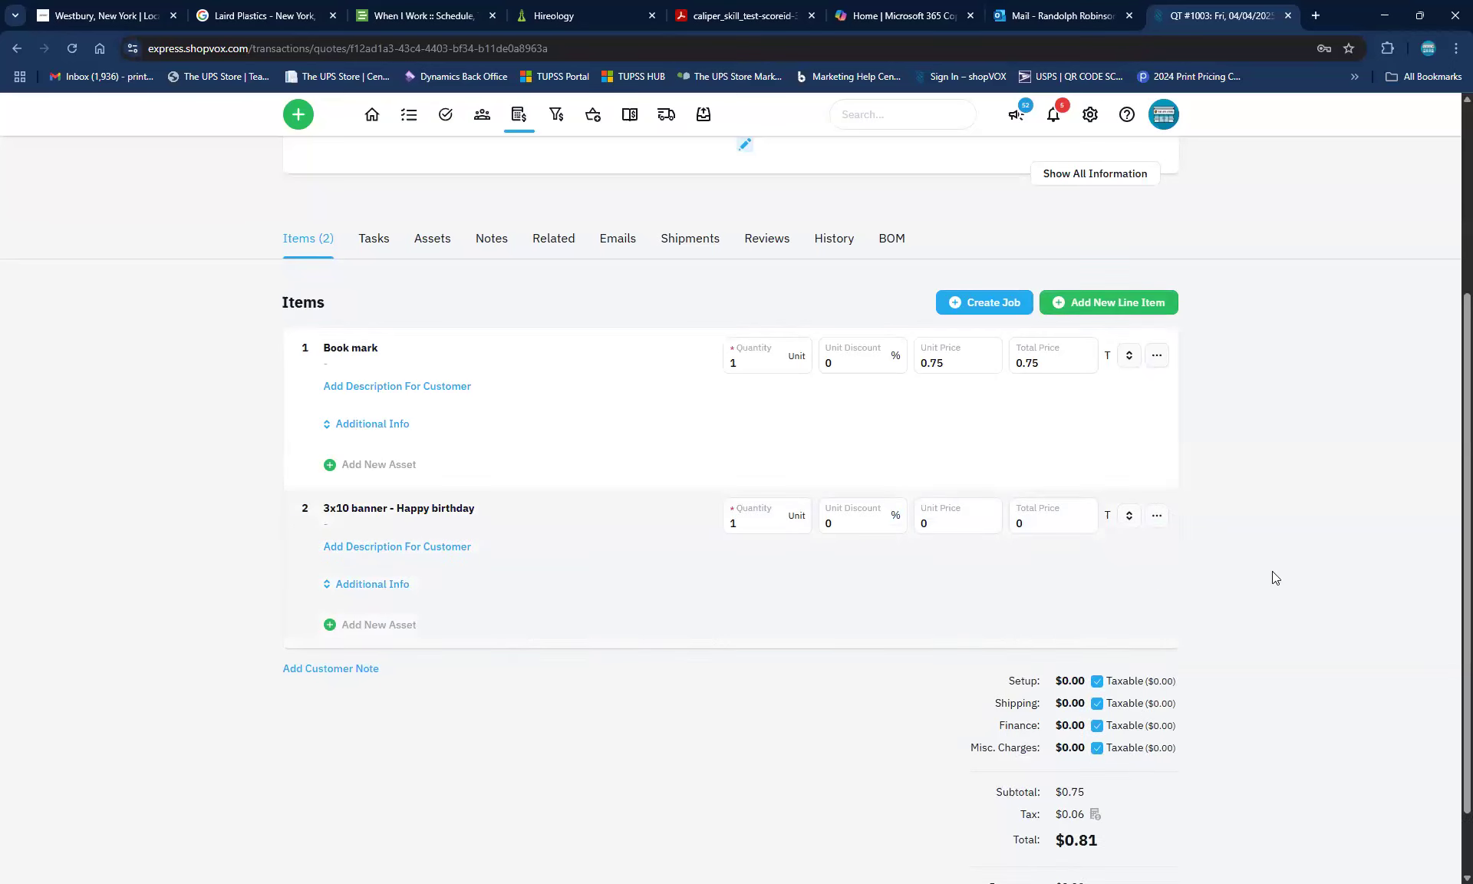
{"action": "left_click", "coordinate": [1157, 516]}
Give the banner line item a unit cost of 150 and a unit price of 300
{"action": "left_click", "coordinate": [1021, 549]}
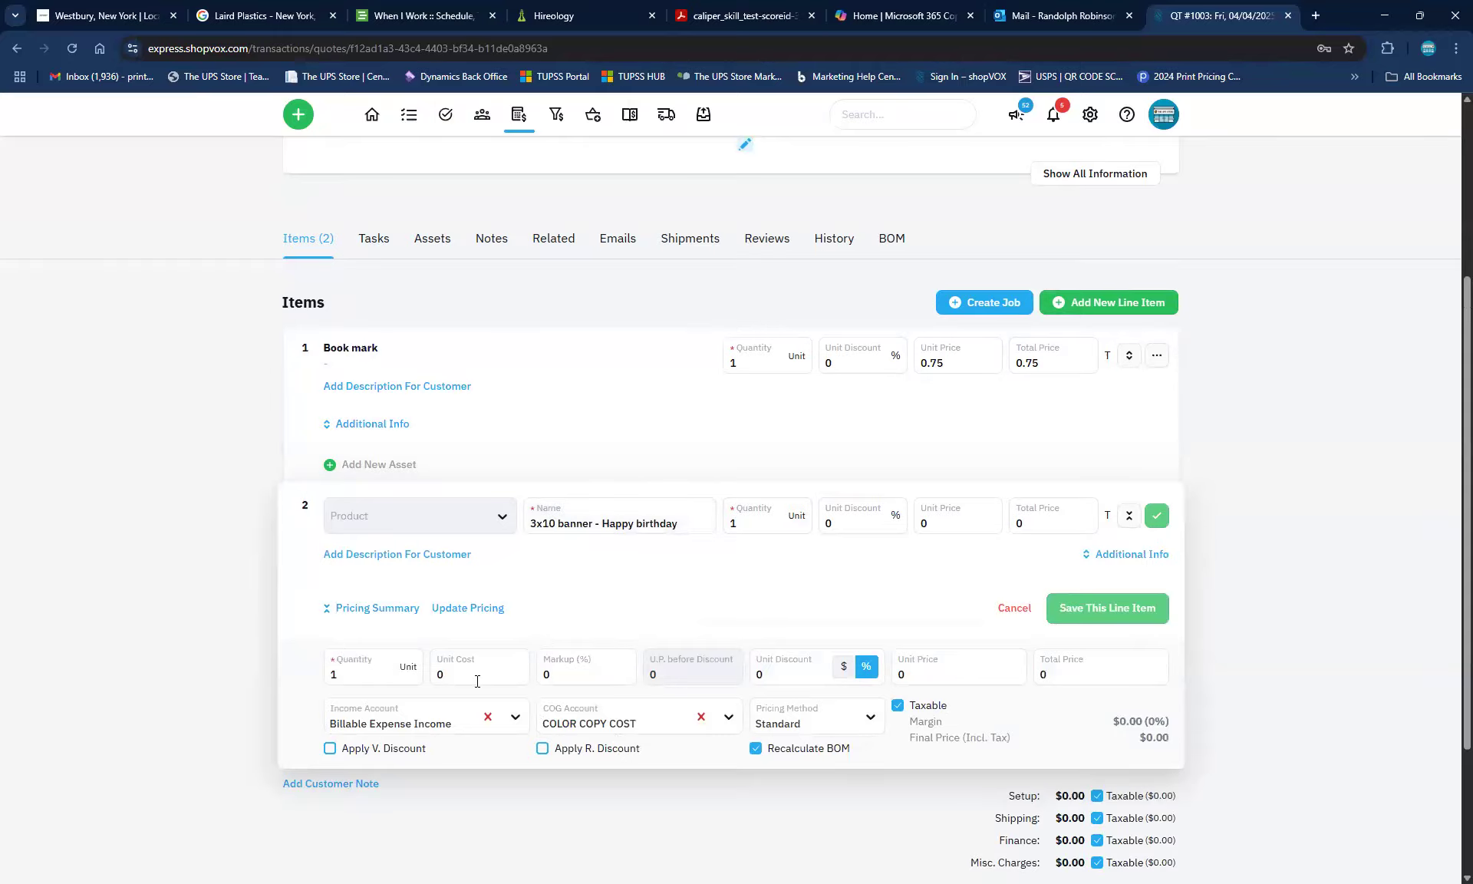
{"action": "left_click", "coordinate": [464, 665]}
{"action": "type", "text": "150"}
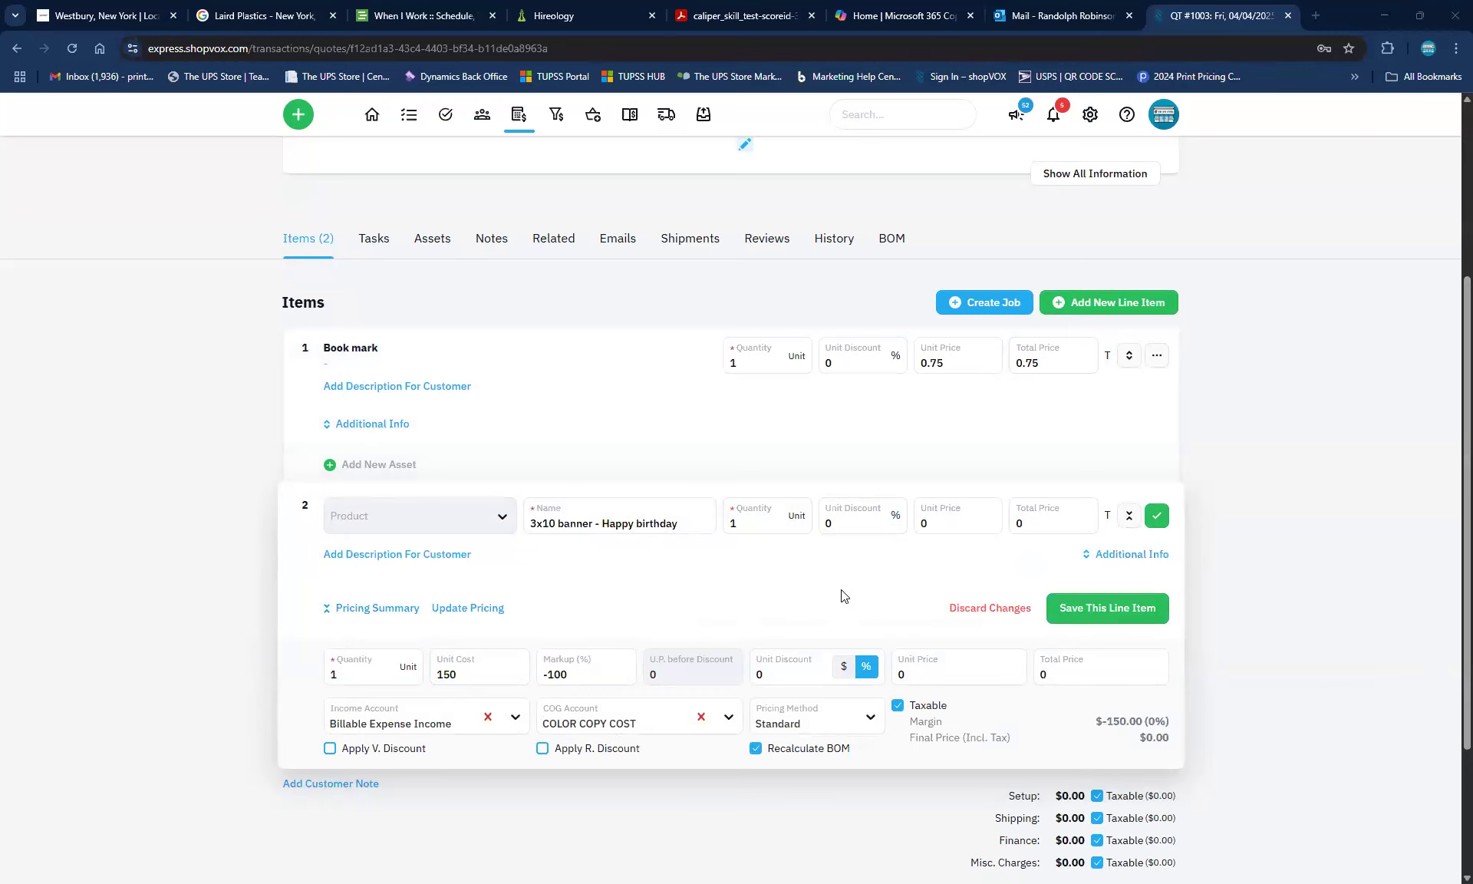
{"action": "left_click", "coordinate": [937, 666]}
{"action": "left_click", "coordinate": [943, 664]}
{"action": "type", "text": "300"}
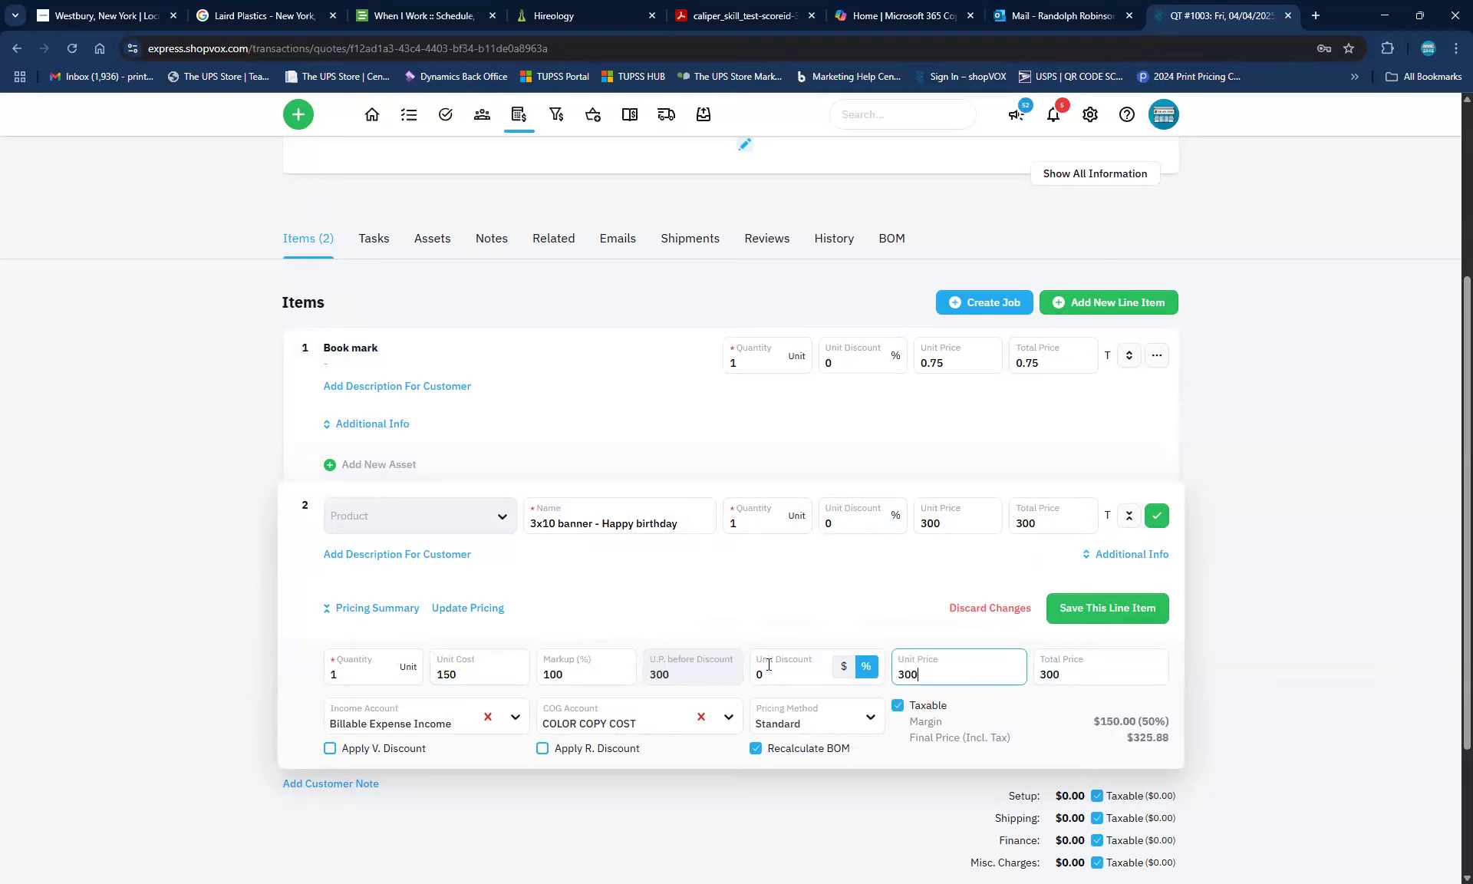
{"action": "left_click", "coordinate": [668, 676]}
Change the banner's markup to 80% so it prices at 270, and save it
{"action": "left_click", "coordinate": [600, 671]}
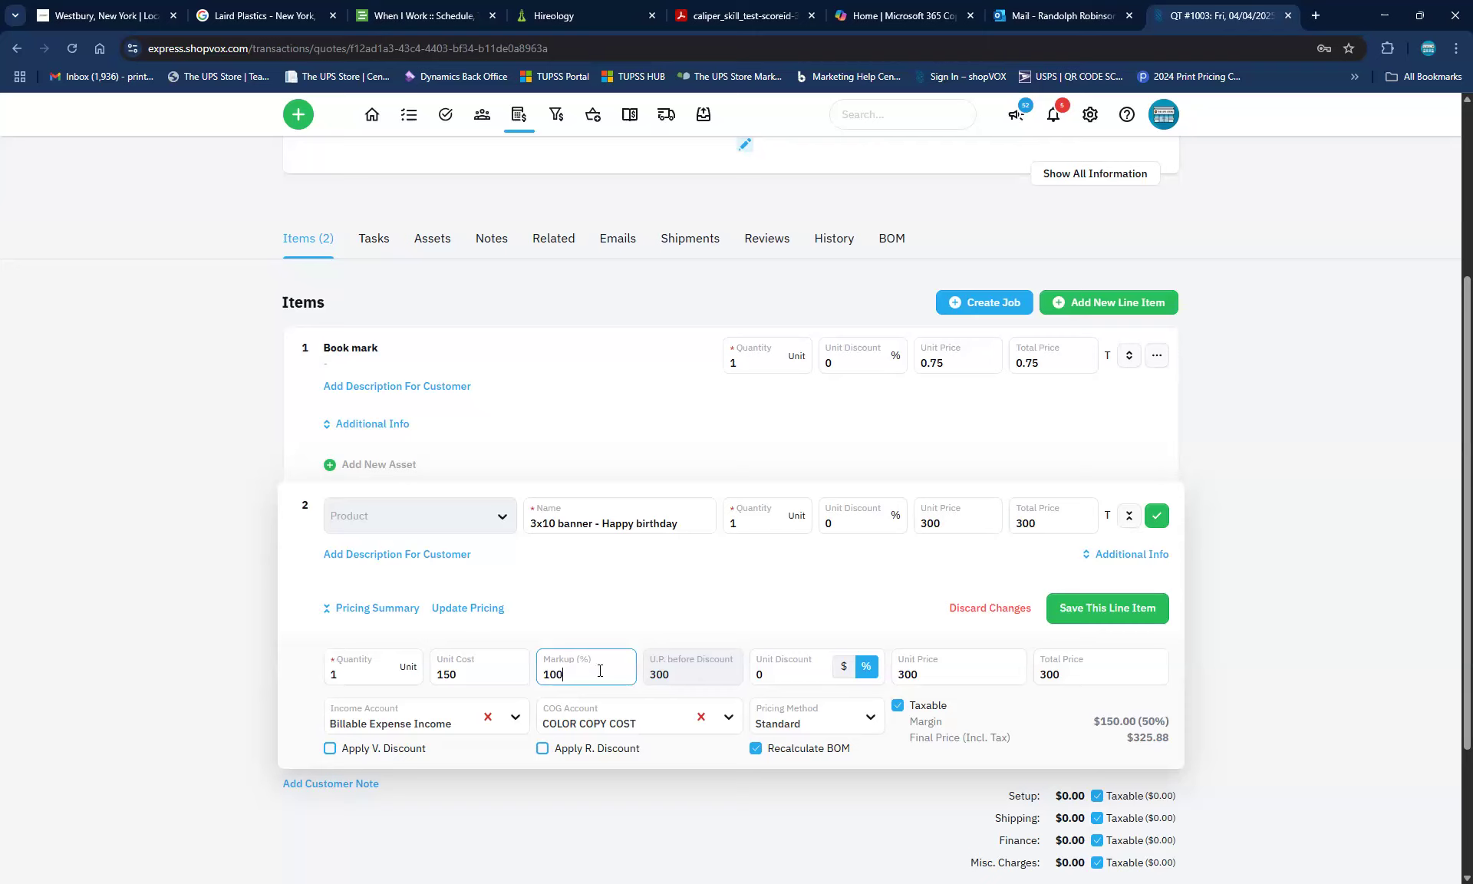
{"action": "key", "text": "ctrl+a"}
{"action": "type", "text": "80"}
{"action": "left_click", "coordinate": [1100, 612]}
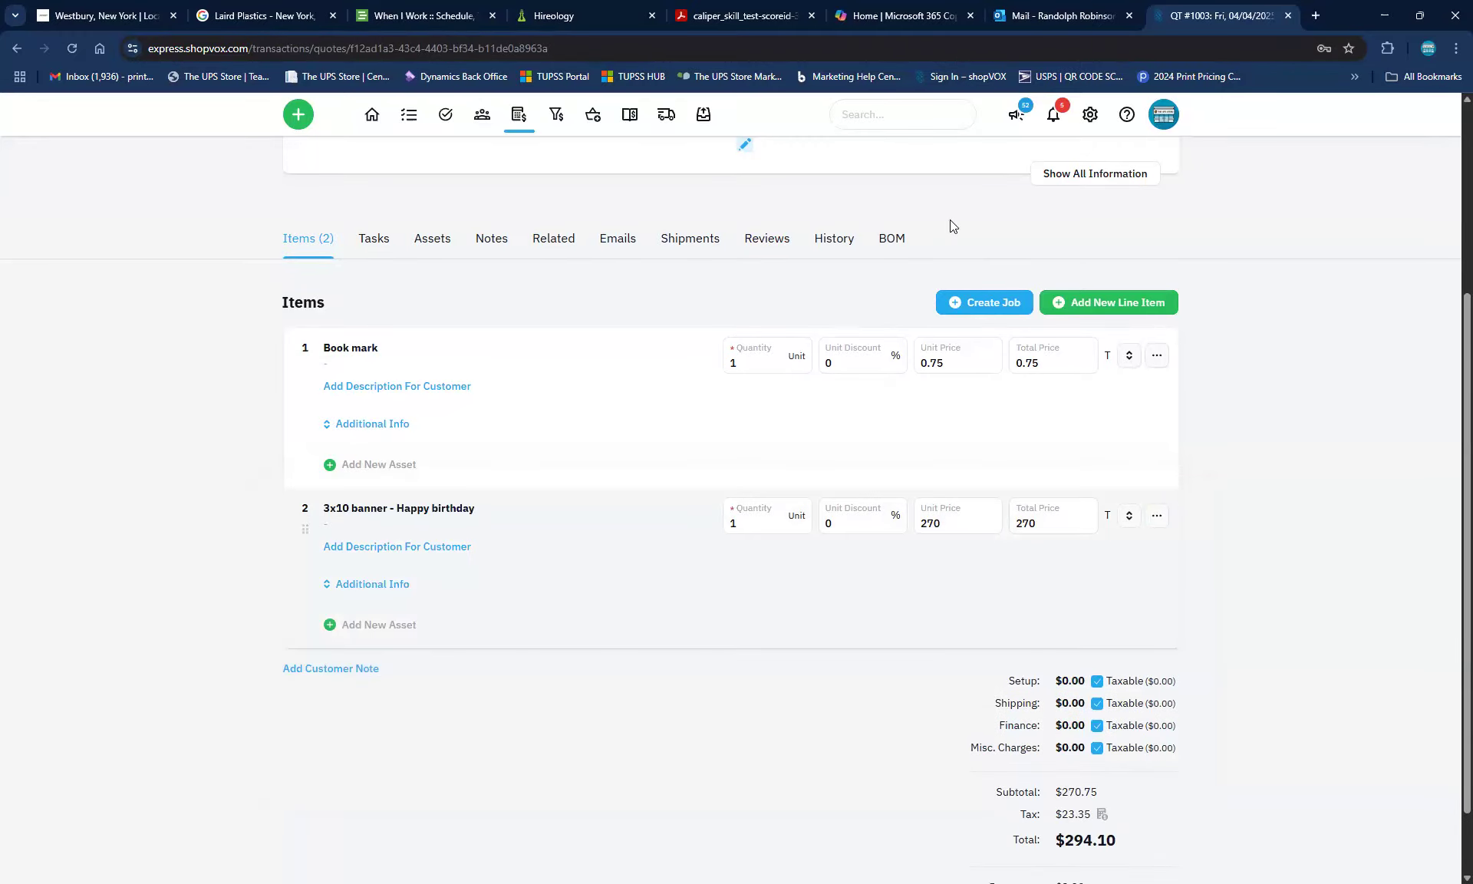
Add a new blank line item and filter its product list to Signs products
{"action": "left_click", "coordinate": [1108, 302]}
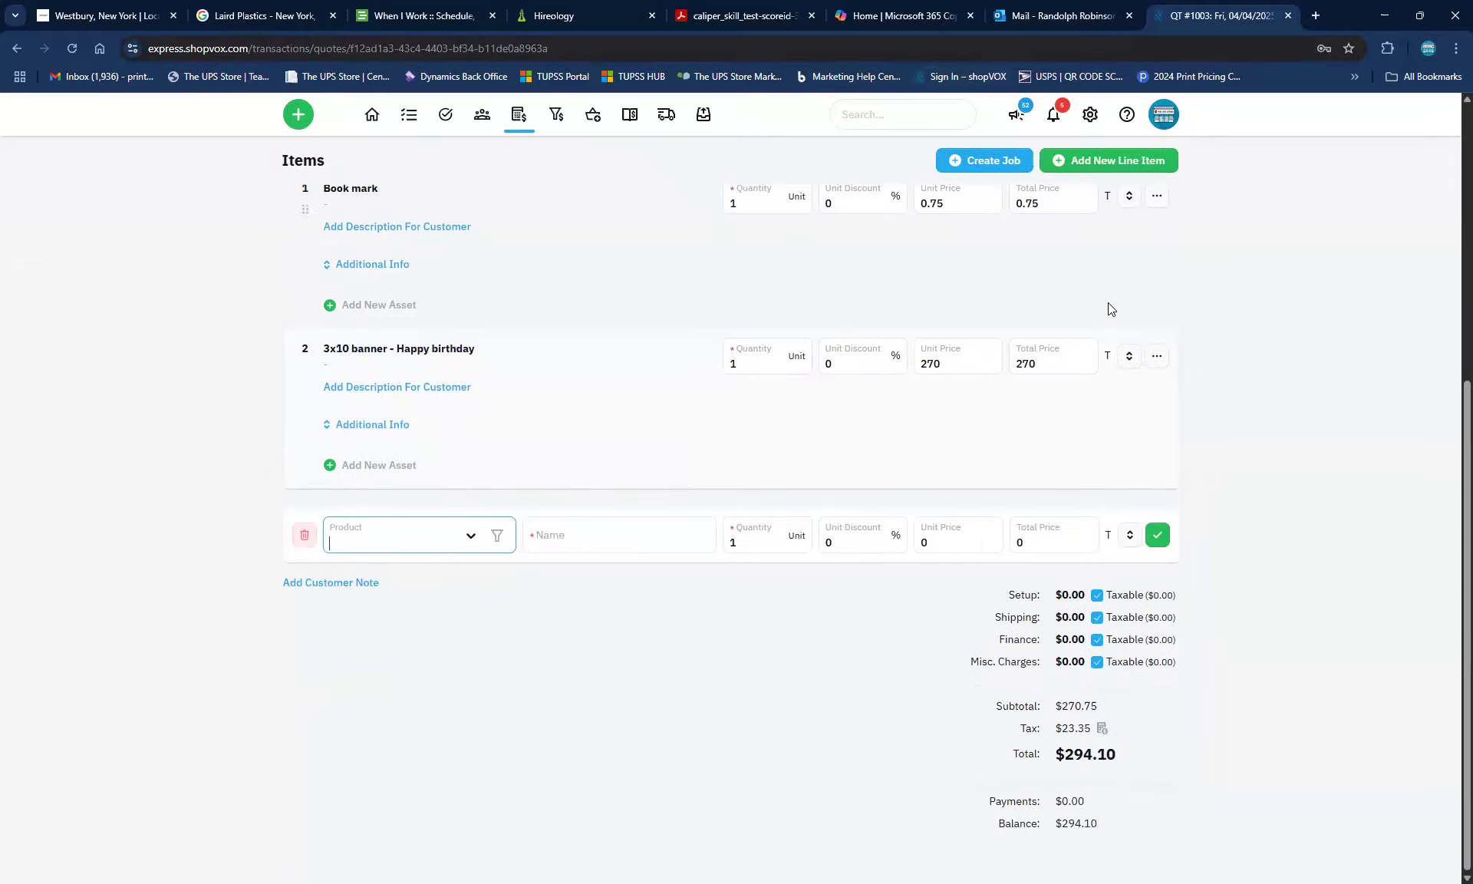
{"action": "left_click", "coordinate": [470, 533]}
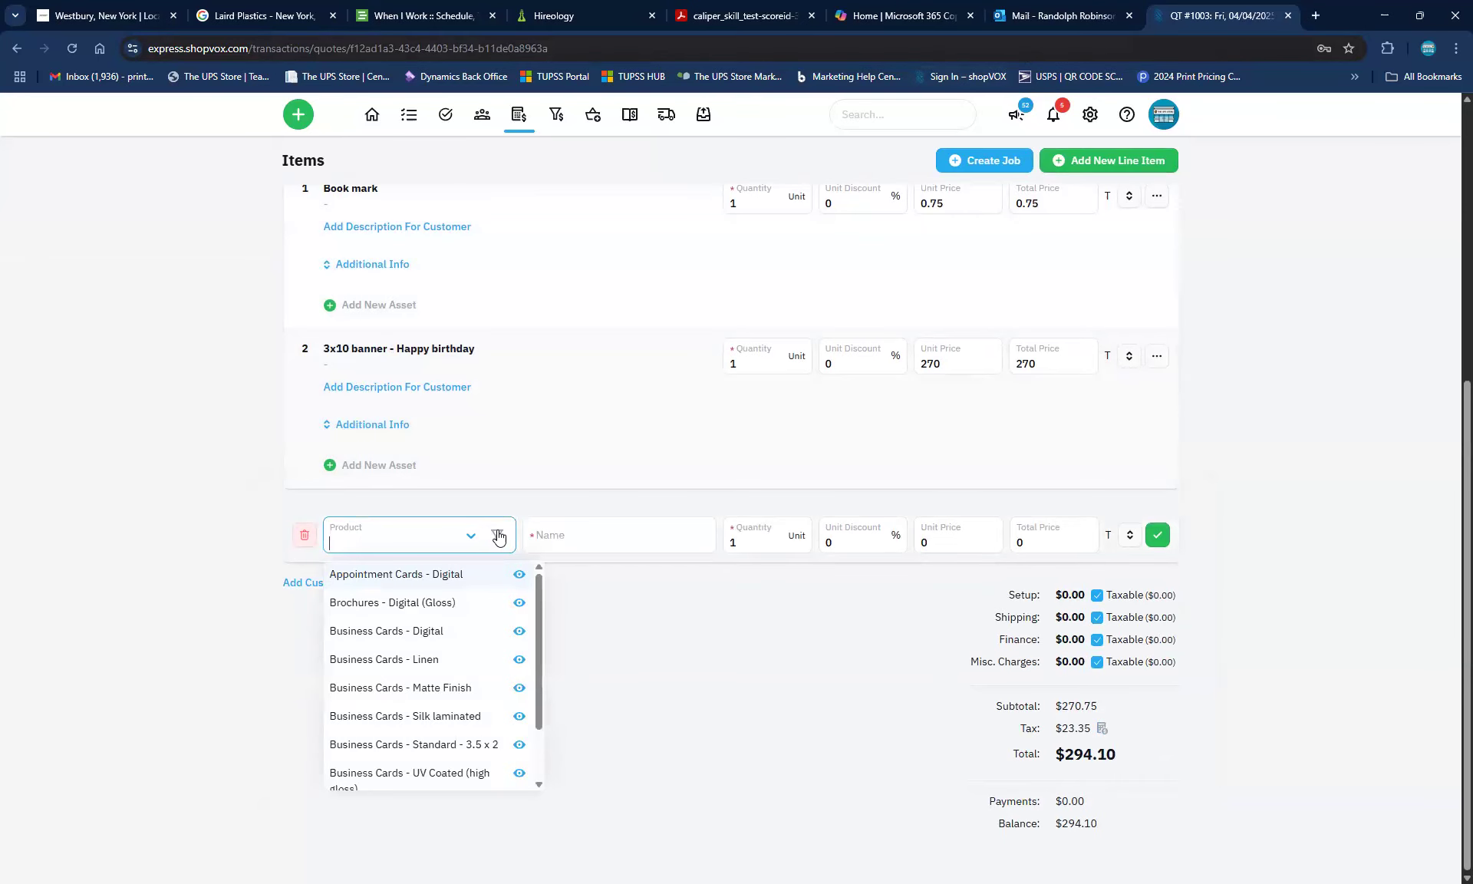
{"action": "left_click", "coordinate": [497, 536]}
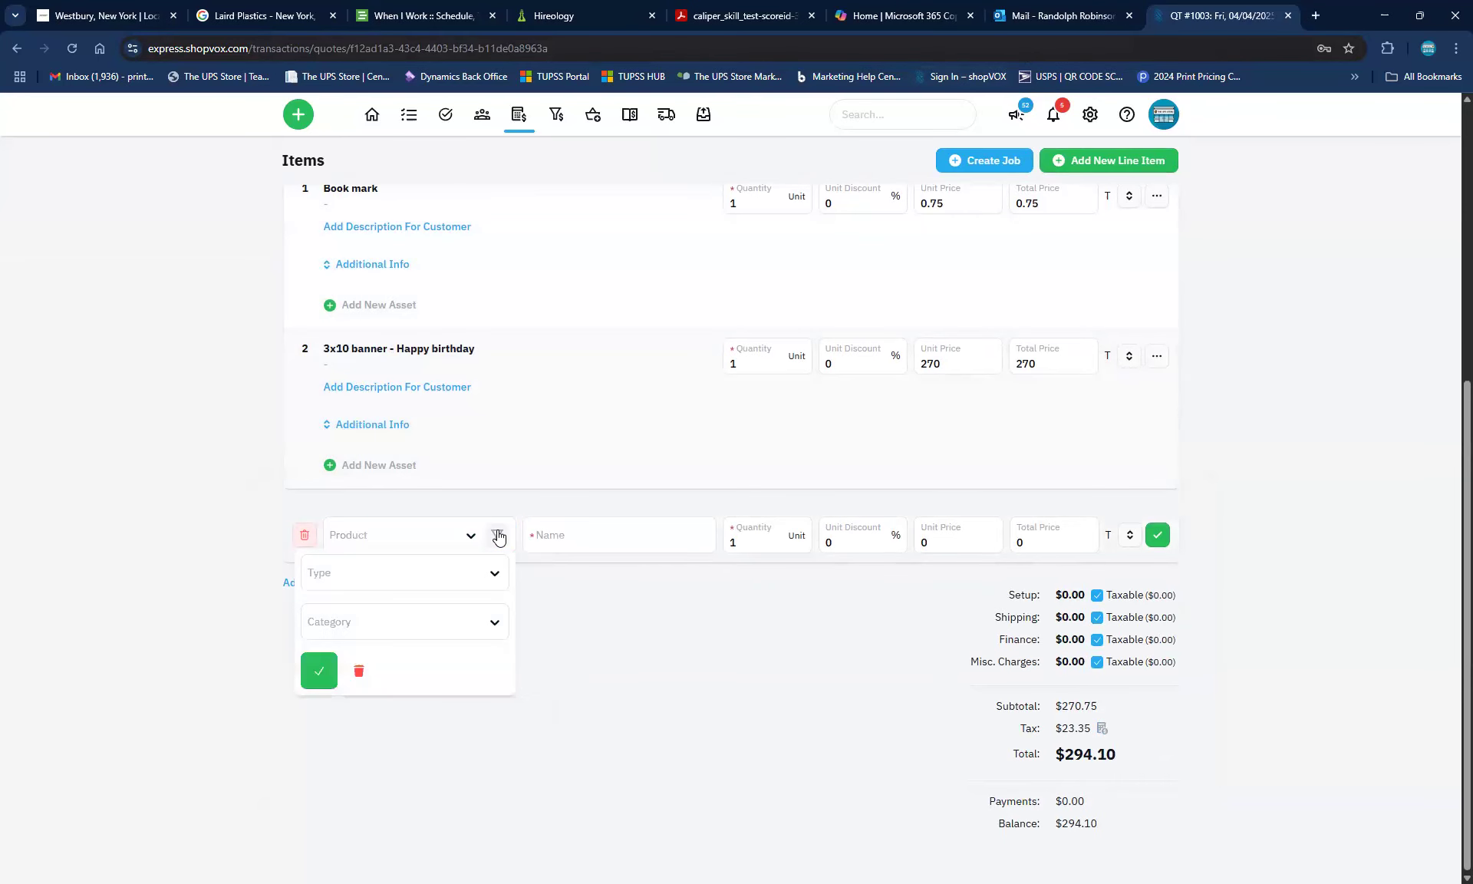
{"action": "left_click", "coordinate": [431, 591]}
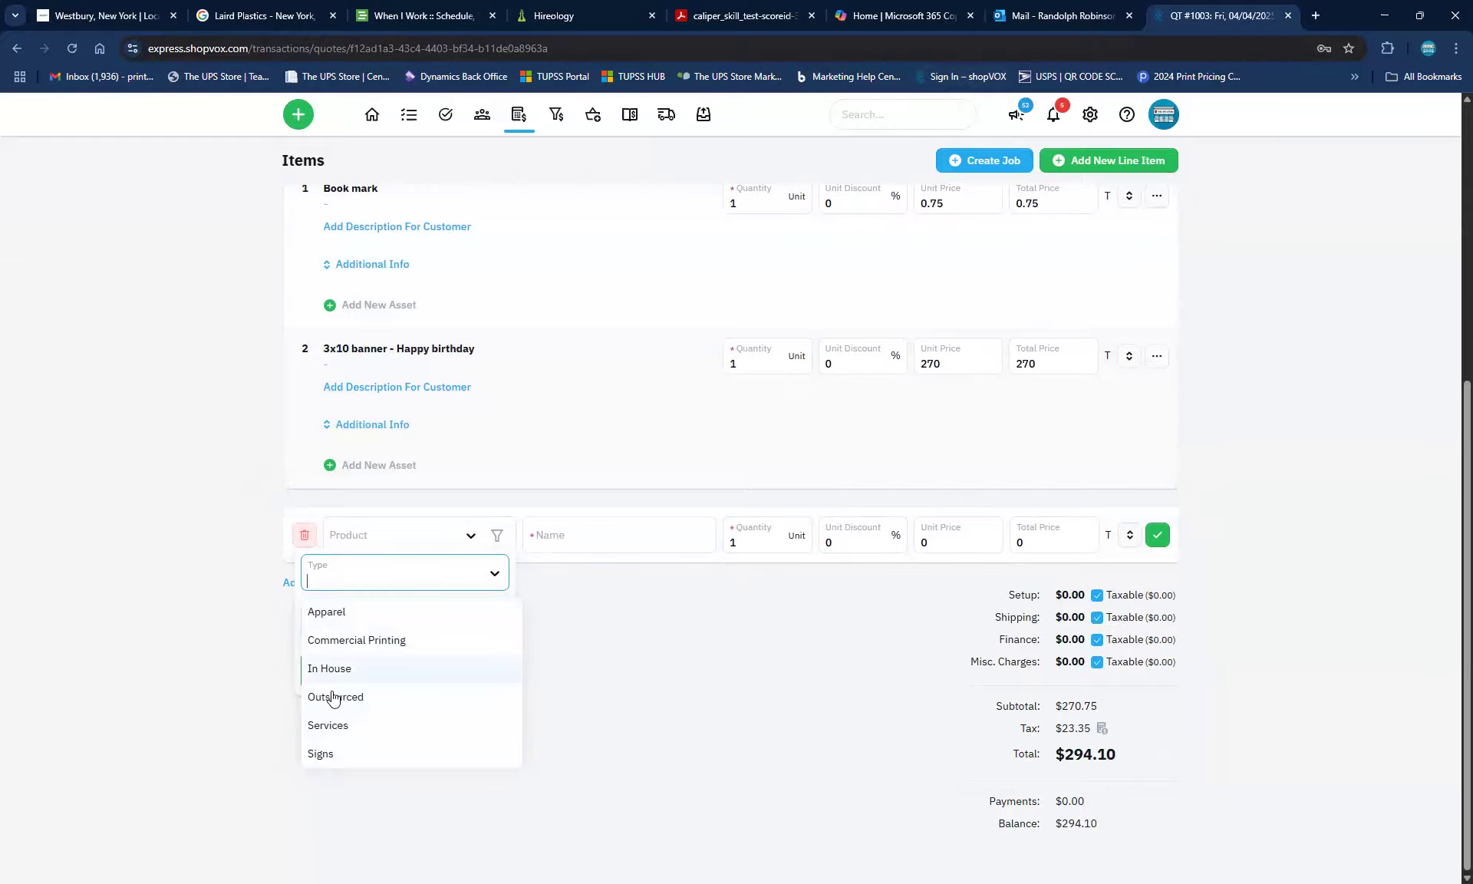
{"action": "left_click", "coordinate": [317, 756]}
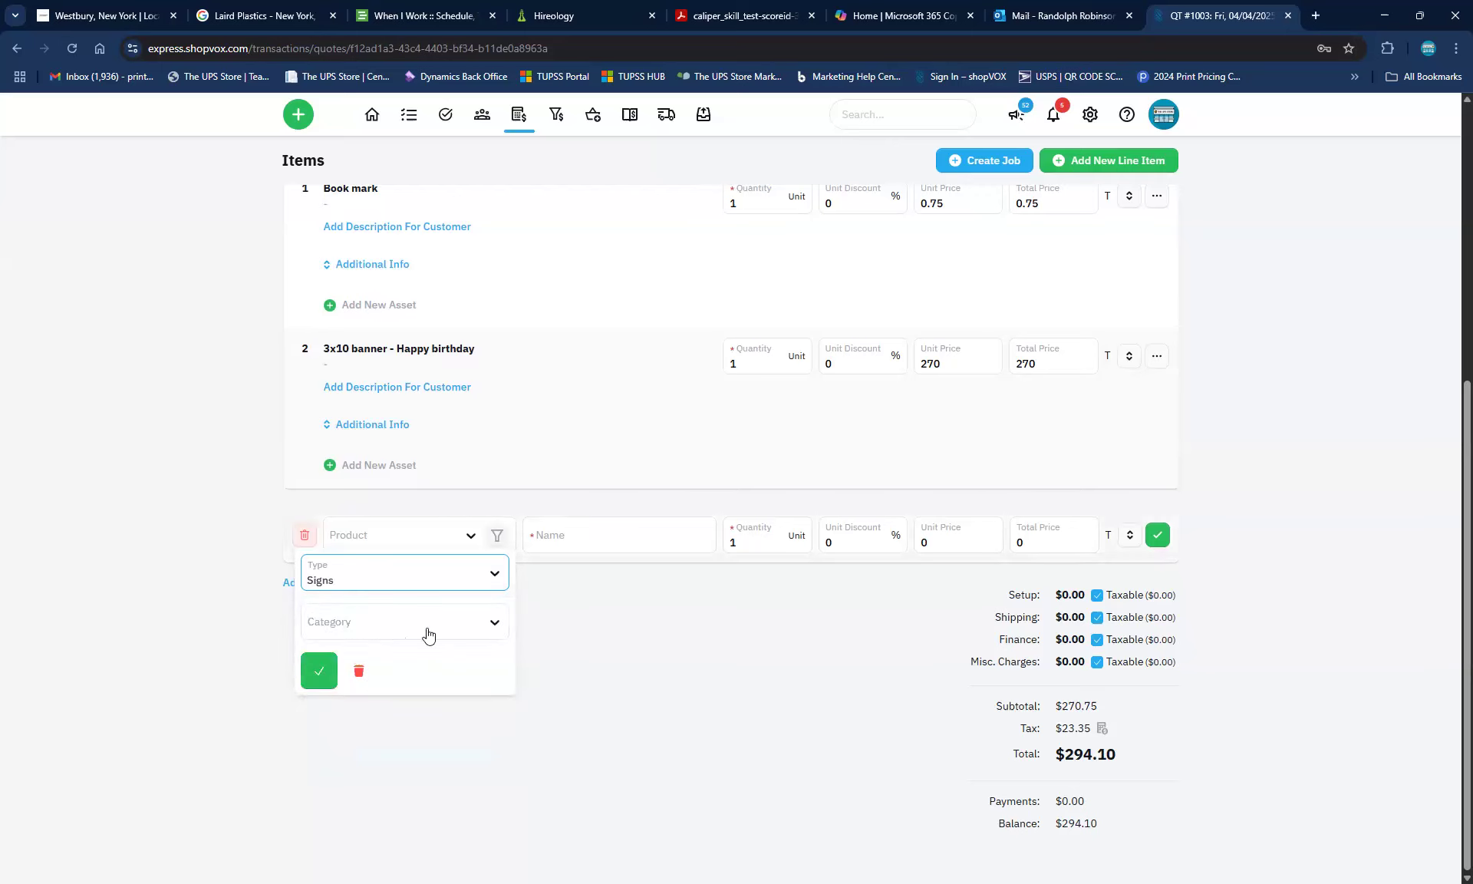
{"action": "left_click", "coordinate": [319, 671]}
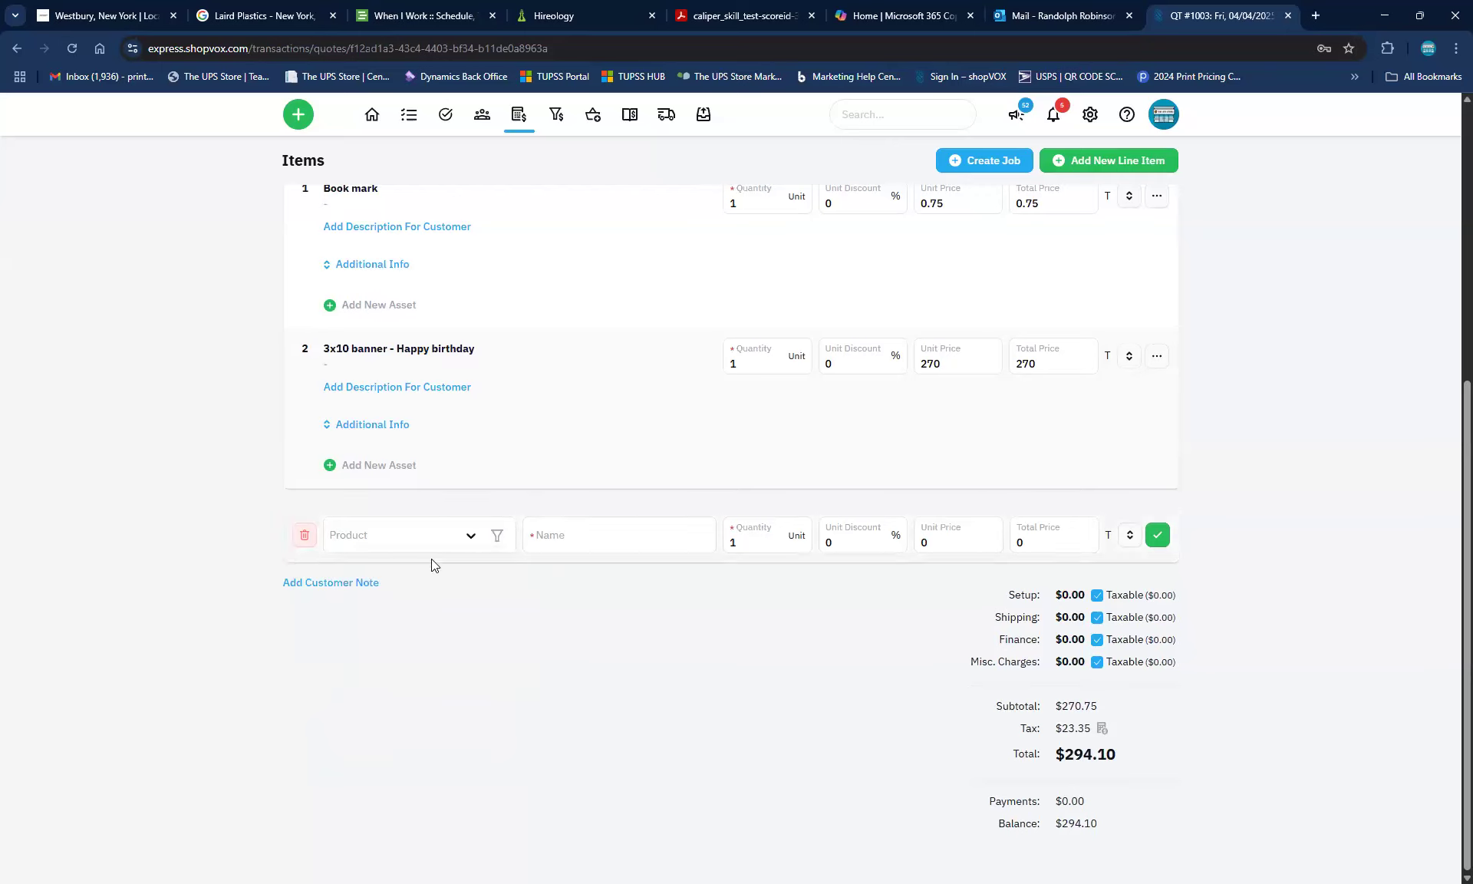
{"action": "left_click", "coordinate": [464, 539]}
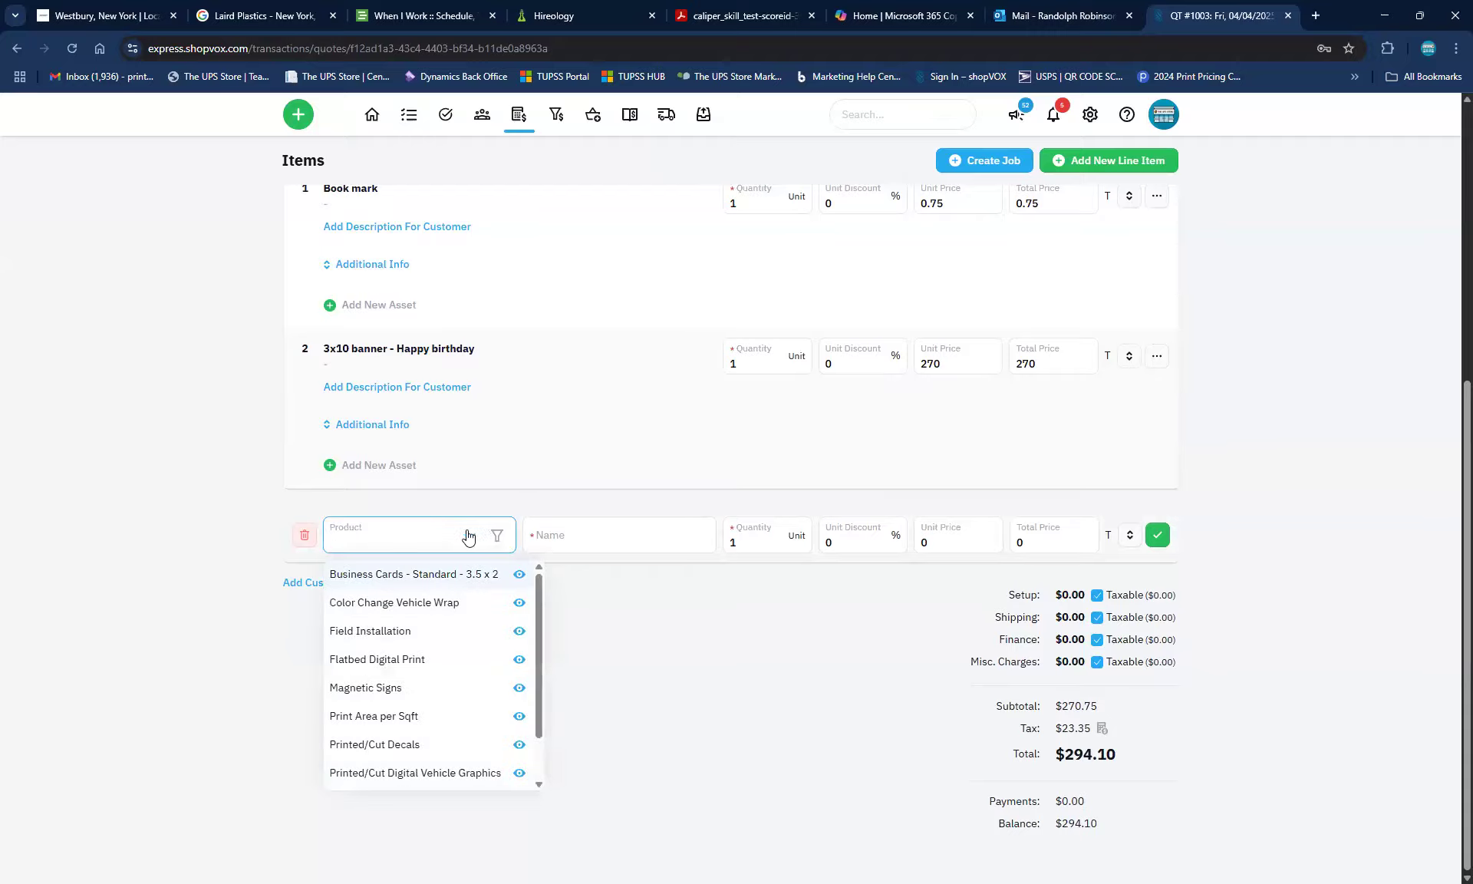
{"action": "scroll", "coordinate": [413, 713], "scroll_direction": "down", "scroll_amount": 1}
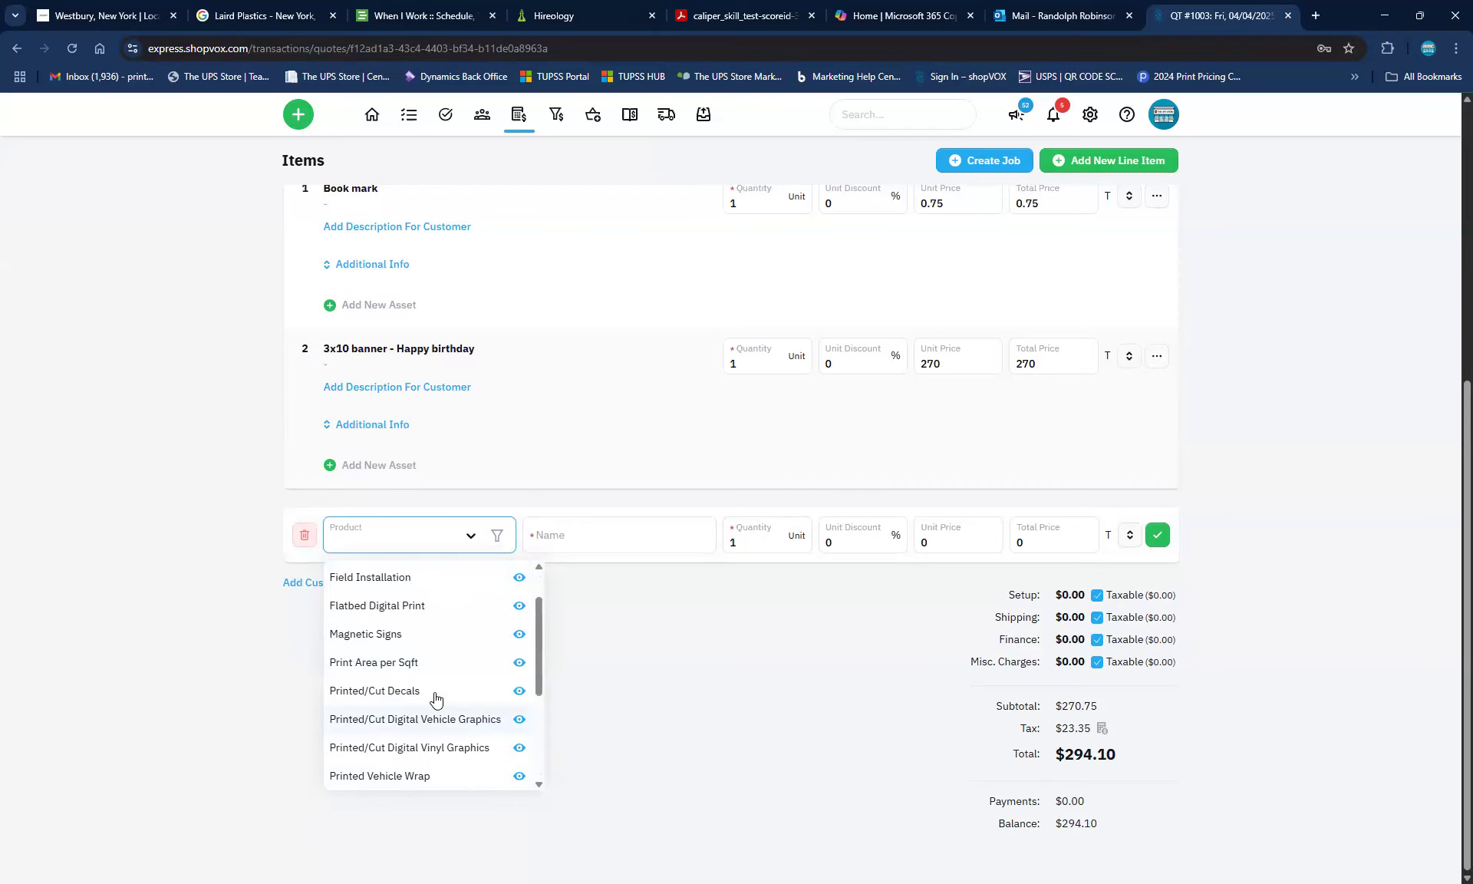
{"action": "scroll", "coordinate": [435, 696], "scroll_direction": "down", "scroll_amount": 3}
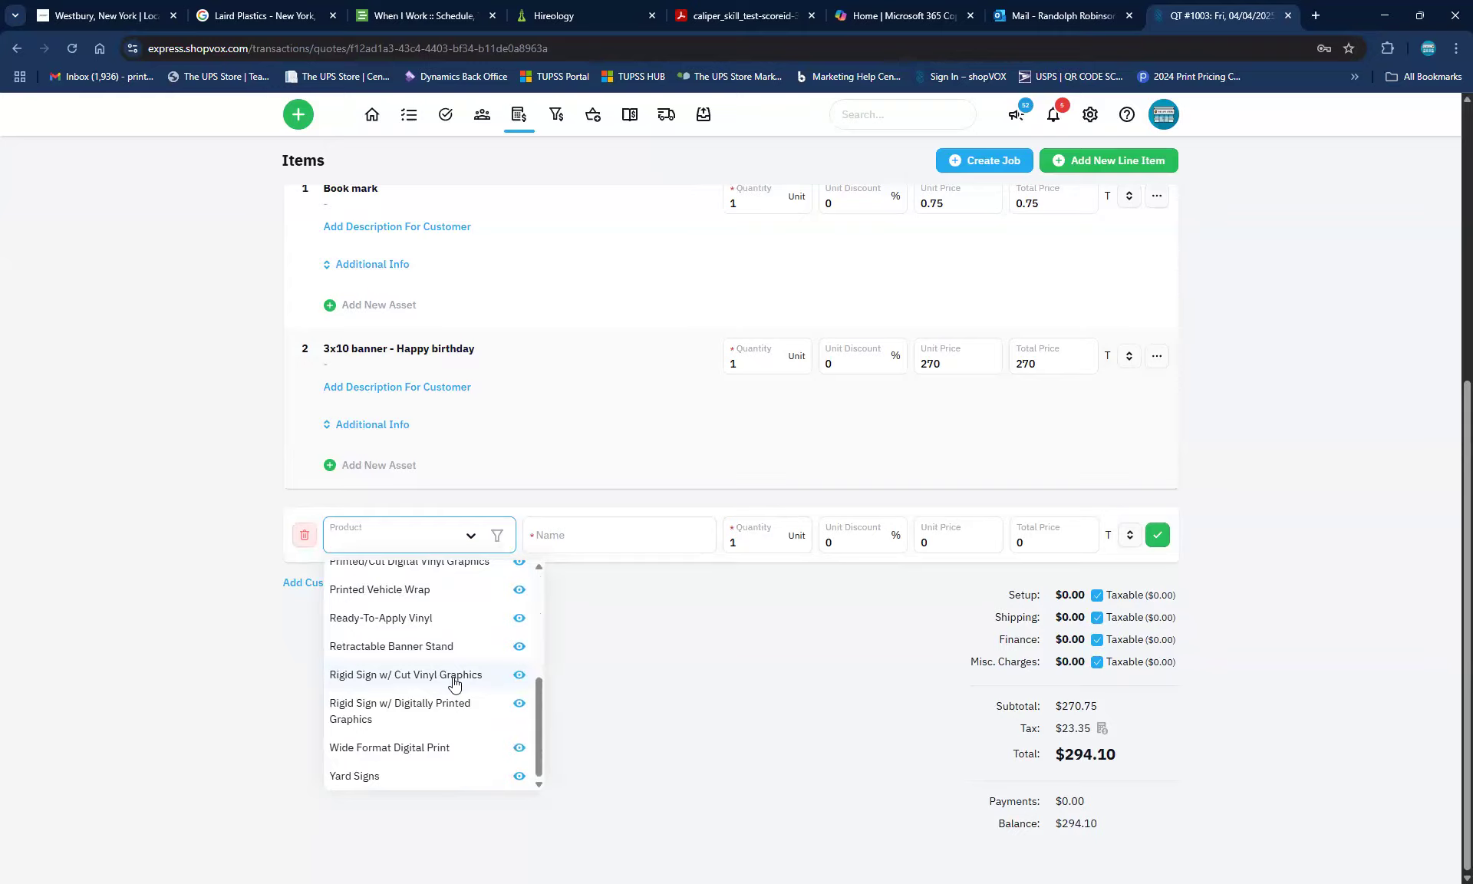
{"action": "scroll", "coordinate": [454, 683], "scroll_direction": "up", "scroll_amount": 4}
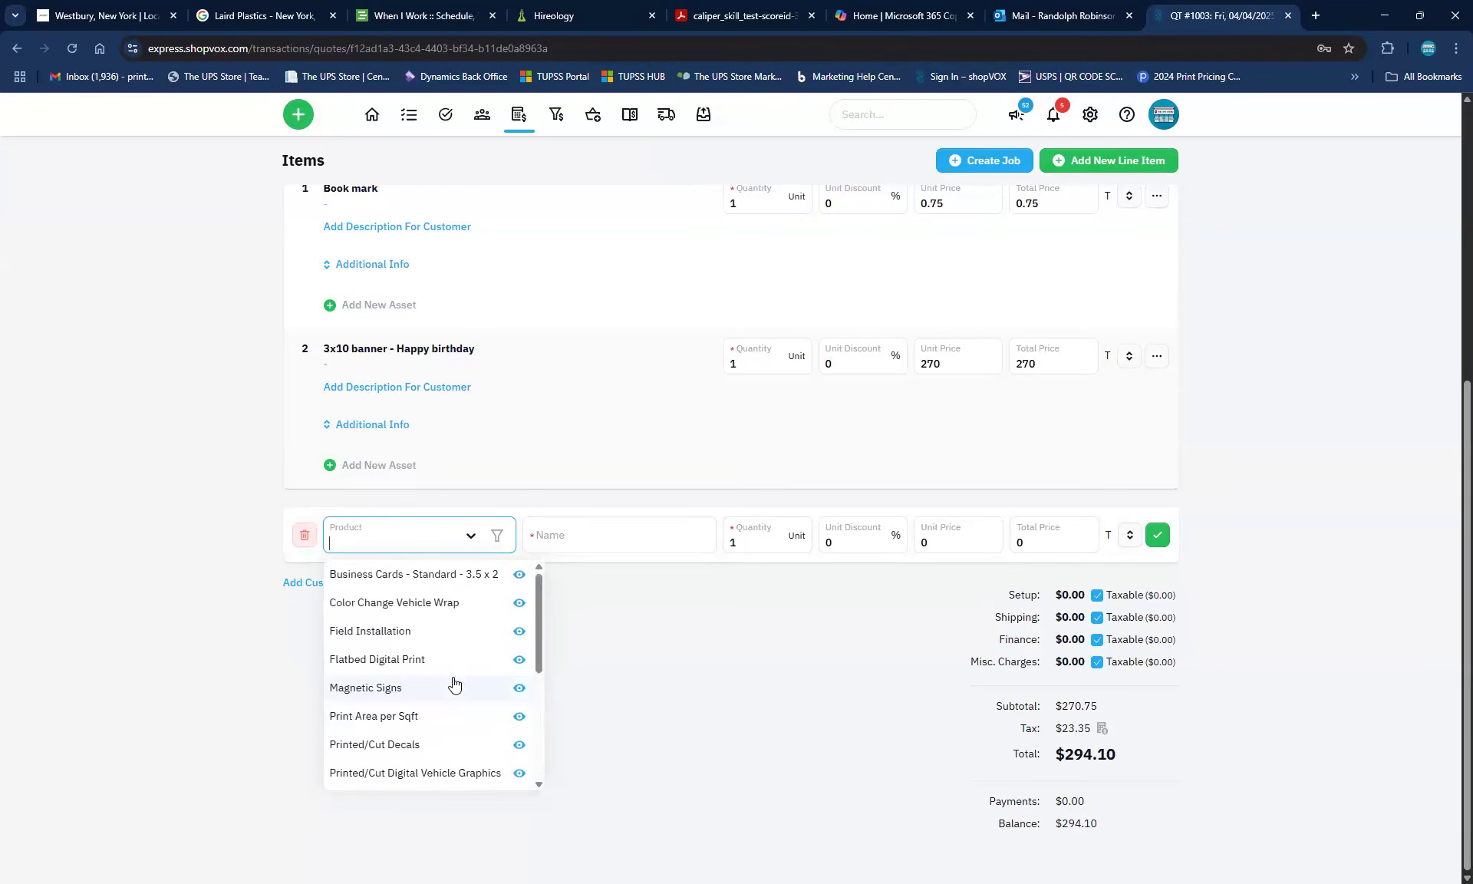
Switch the product filter to Commercial Printing and browse the filtered products
{"action": "left_click", "coordinate": [497, 541]}
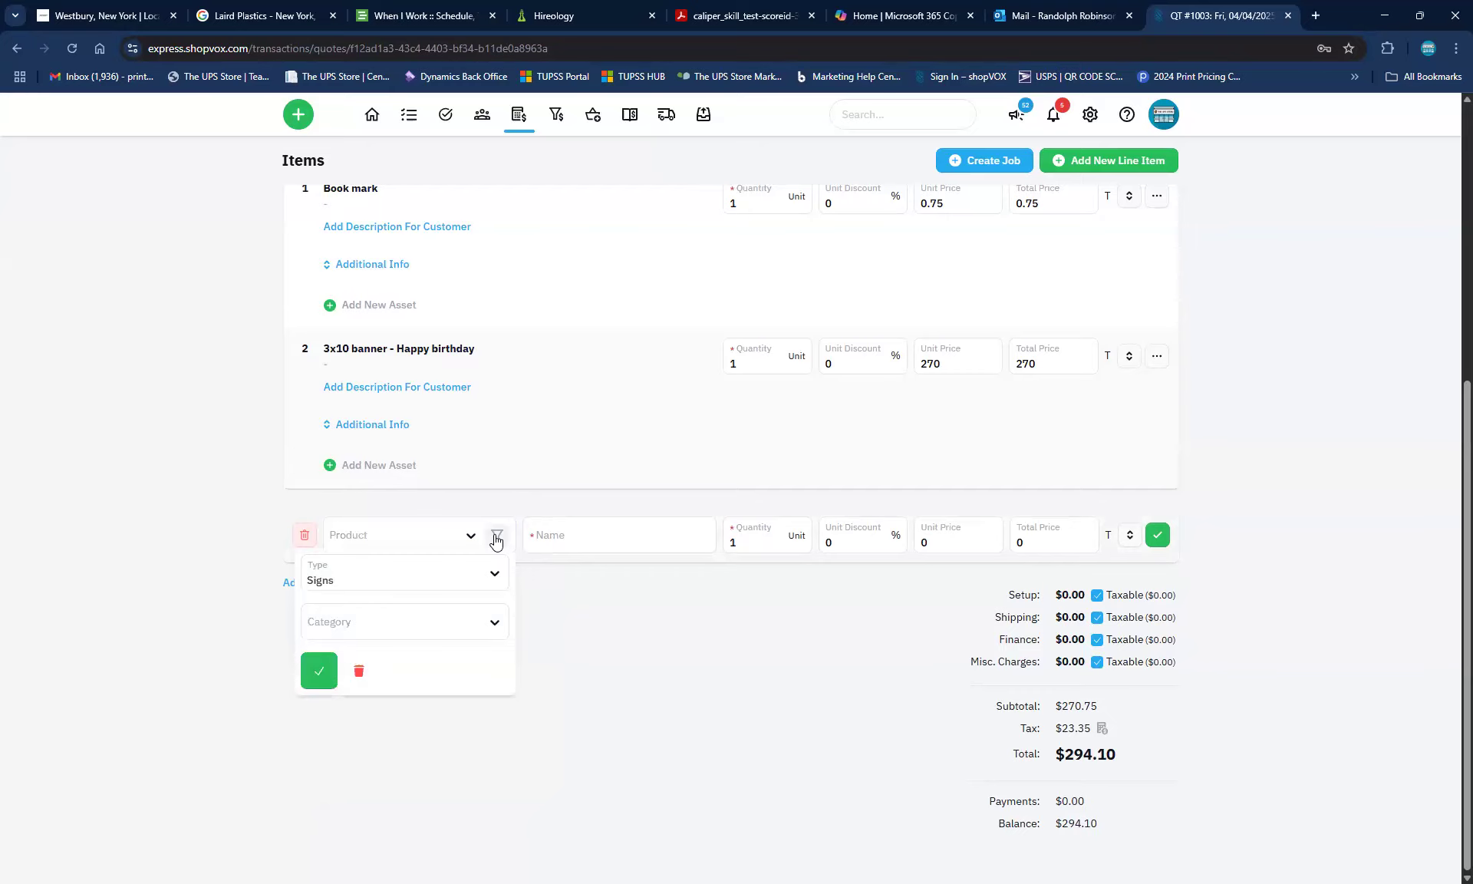
{"action": "left_click", "coordinate": [422, 587]}
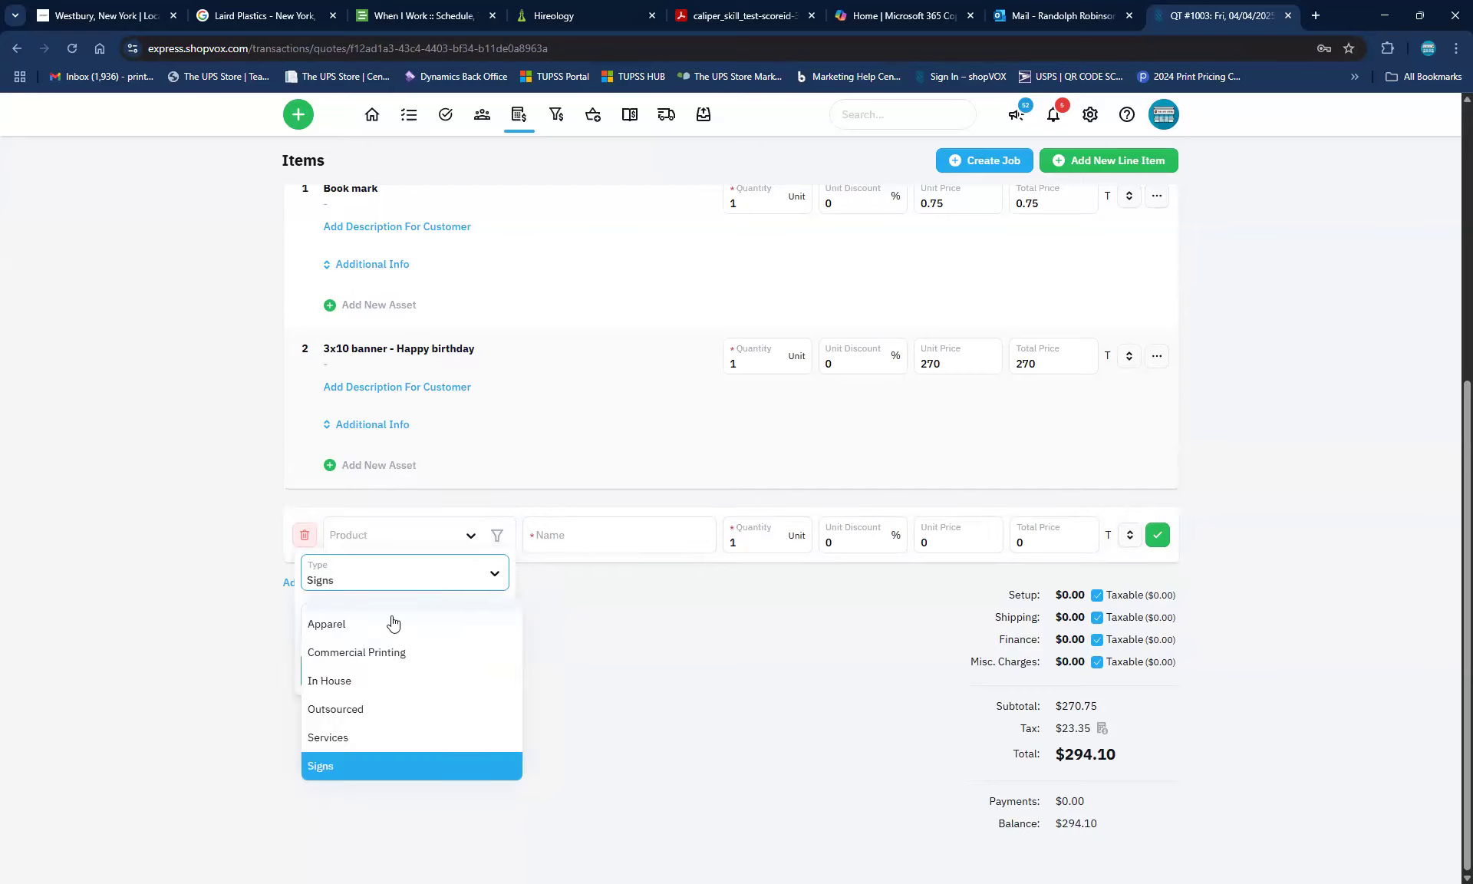
{"action": "left_click", "coordinate": [365, 653]}
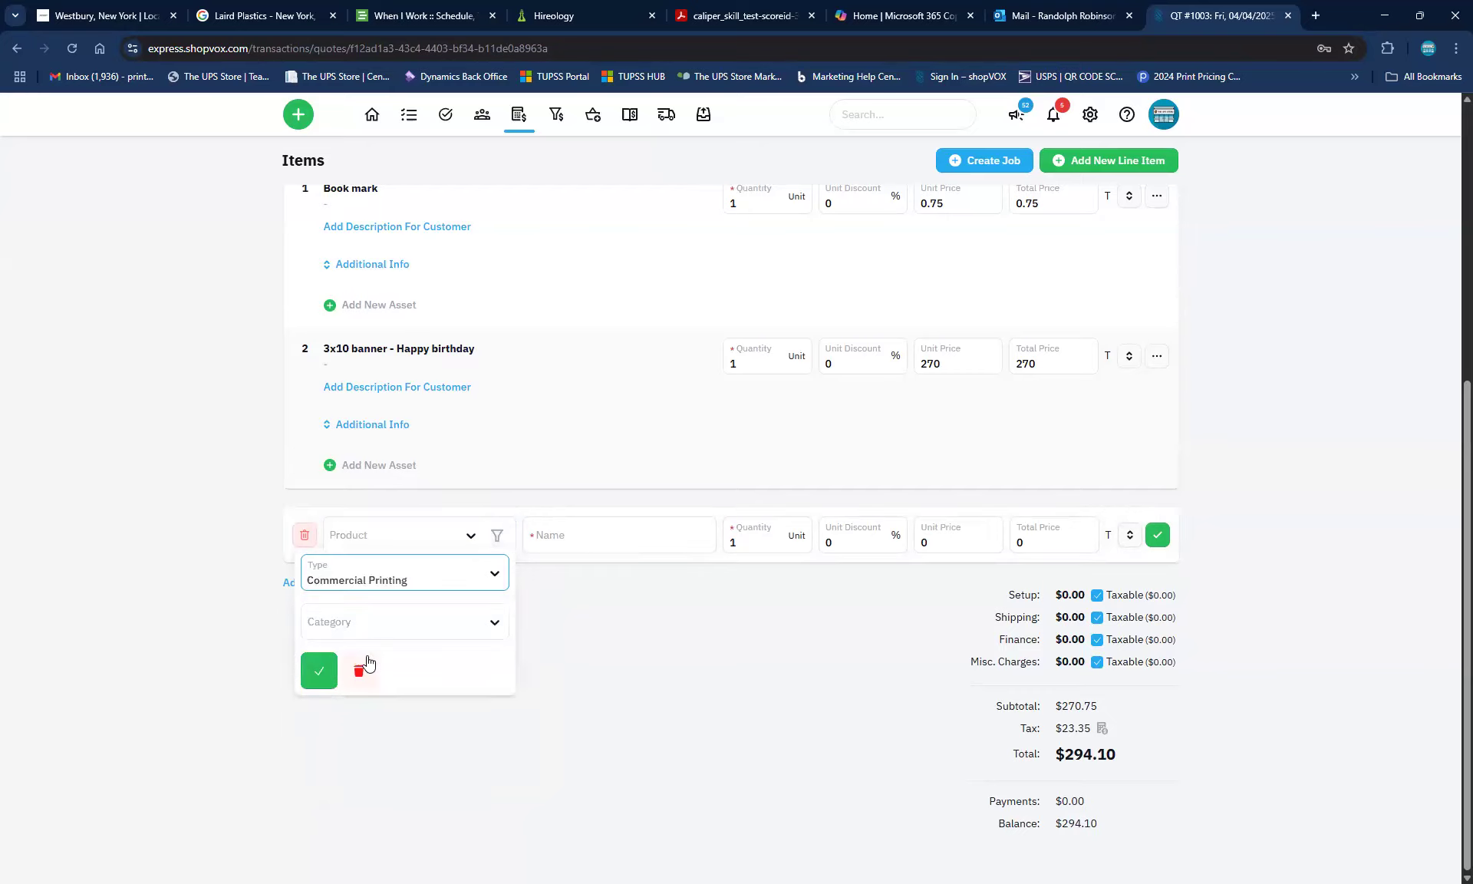
{"action": "left_click", "coordinate": [309, 660]}
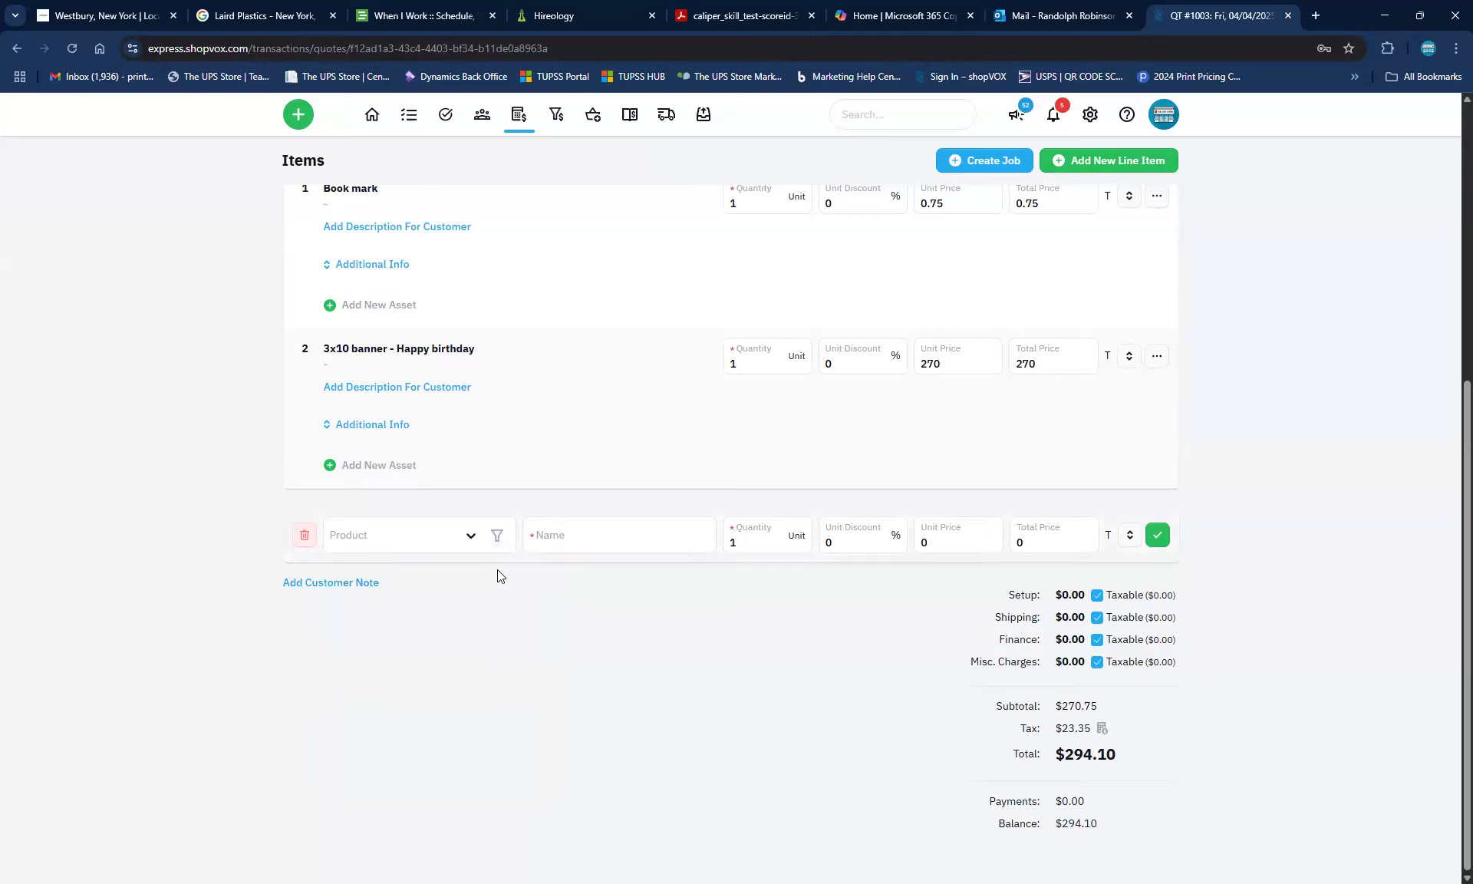
{"action": "left_click", "coordinate": [409, 543]}
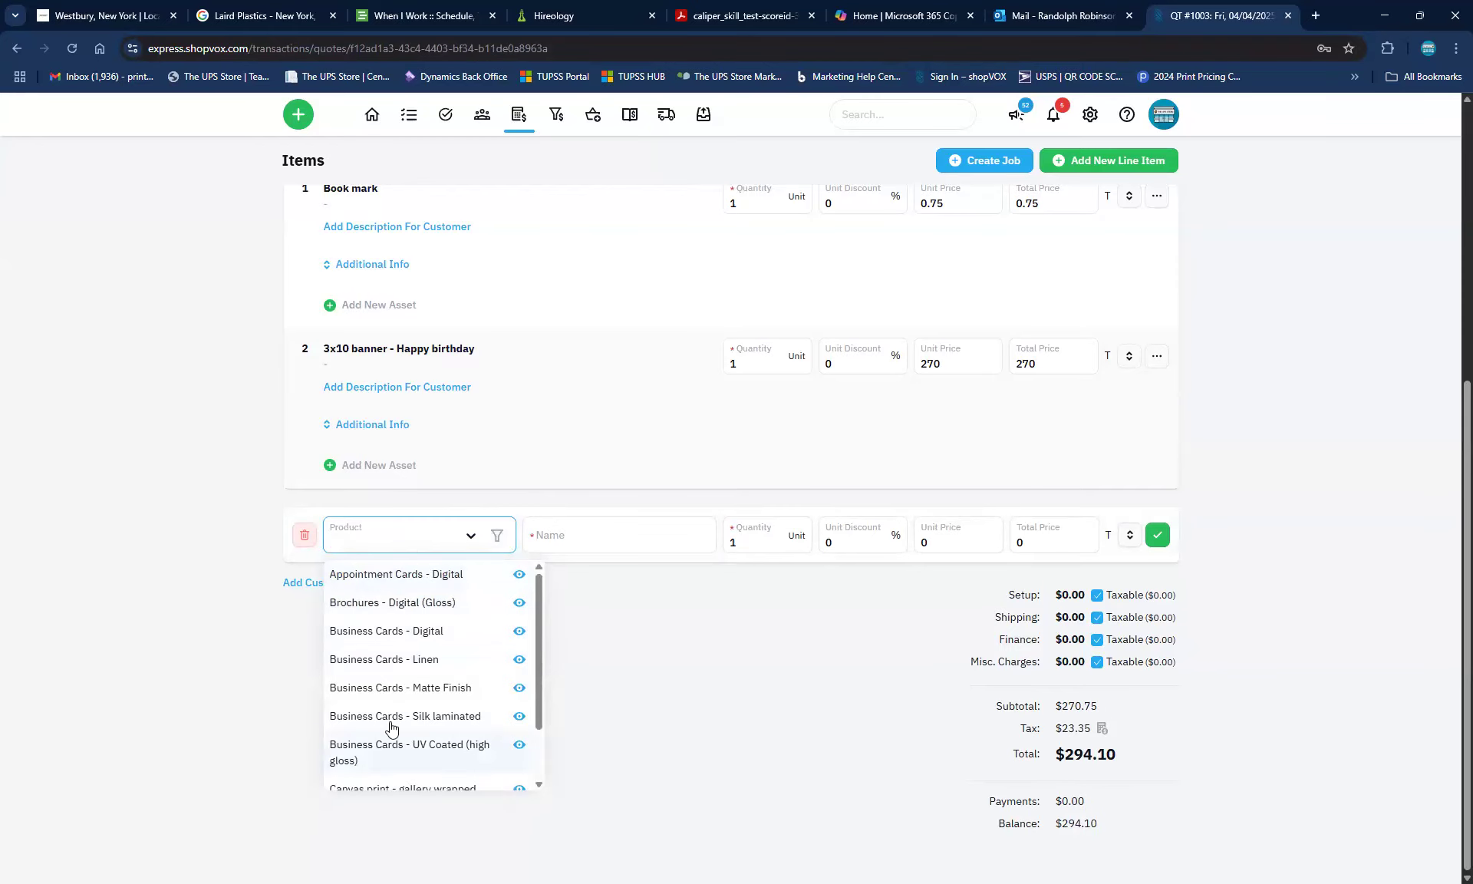
{"action": "scroll", "coordinate": [415, 698], "scroll_direction": "down", "scroll_amount": 3}
{"action": "scroll", "coordinate": [423, 682], "scroll_direction": "down", "scroll_amount": 2}
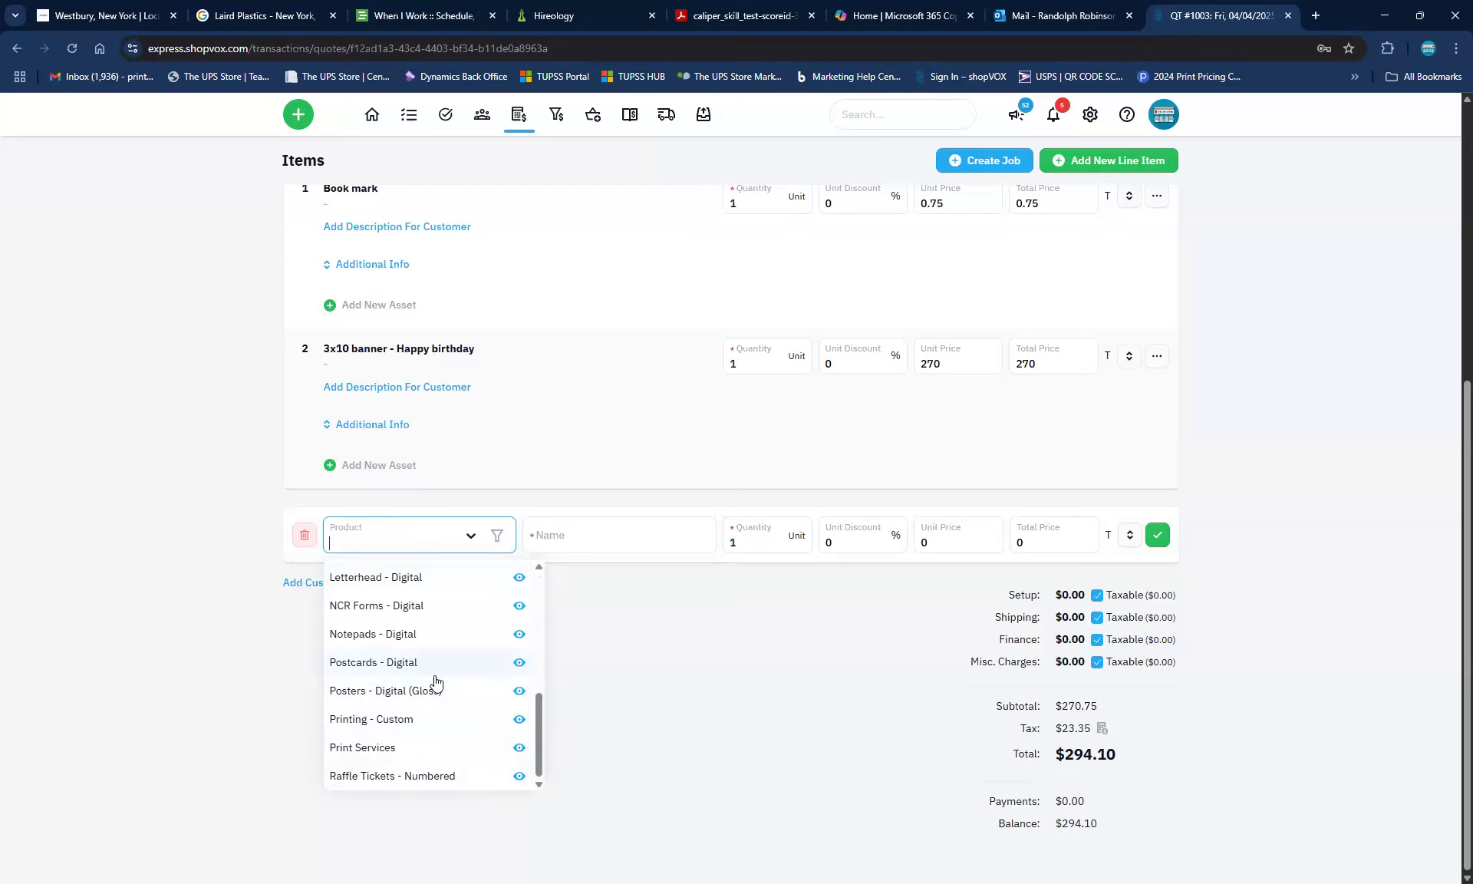
Choose Printing - Custom as the product, sized 2 x 6 inches
{"action": "left_click", "coordinate": [381, 715]}
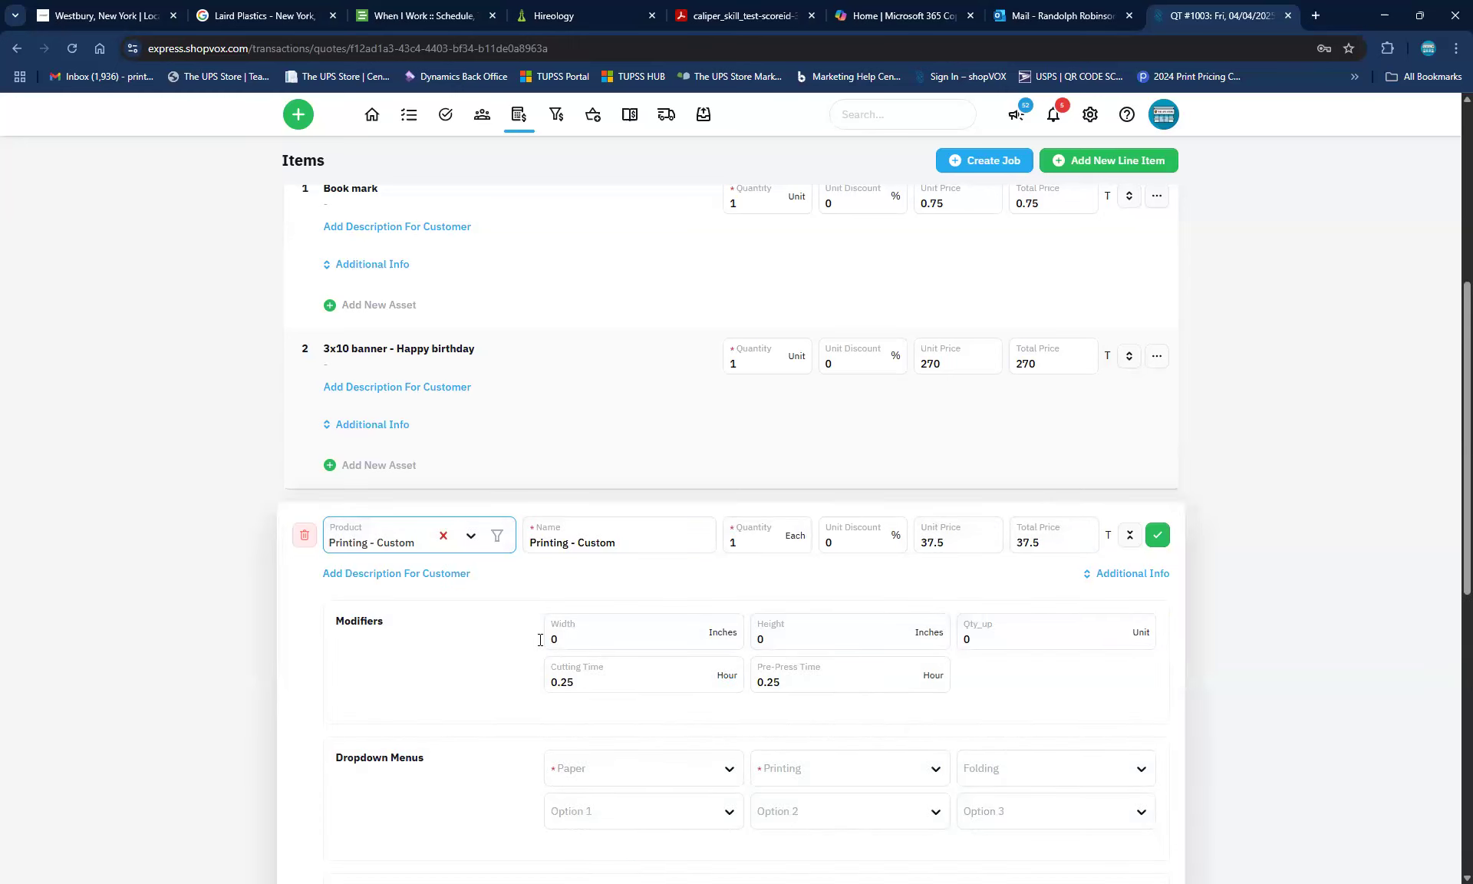
{"action": "left_click", "coordinate": [563, 637]}
{"action": "key", "text": "BackSpace"}
{"action": "type", "text": "2"}
{"action": "key", "text": "Tab"}
{"action": "type", "text": "6"}
{"action": "scroll", "coordinate": [407, 680], "scroll_direction": "down", "scroll_amount": 3}
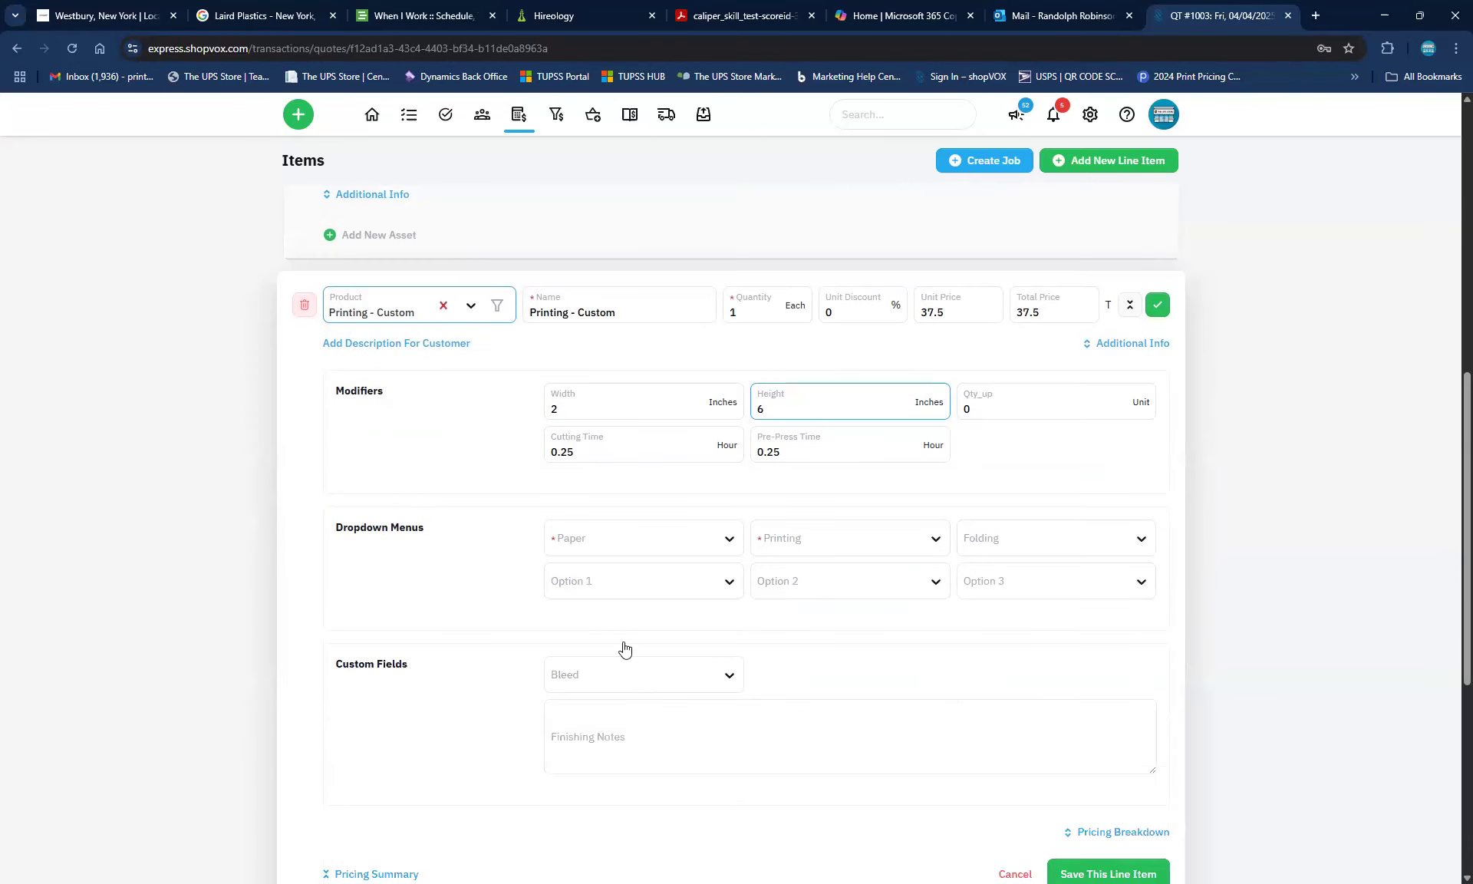
Set the paper to 12pt C2S - 12 x 18 and printing to Color/Black
{"action": "left_click", "coordinate": [665, 546]}
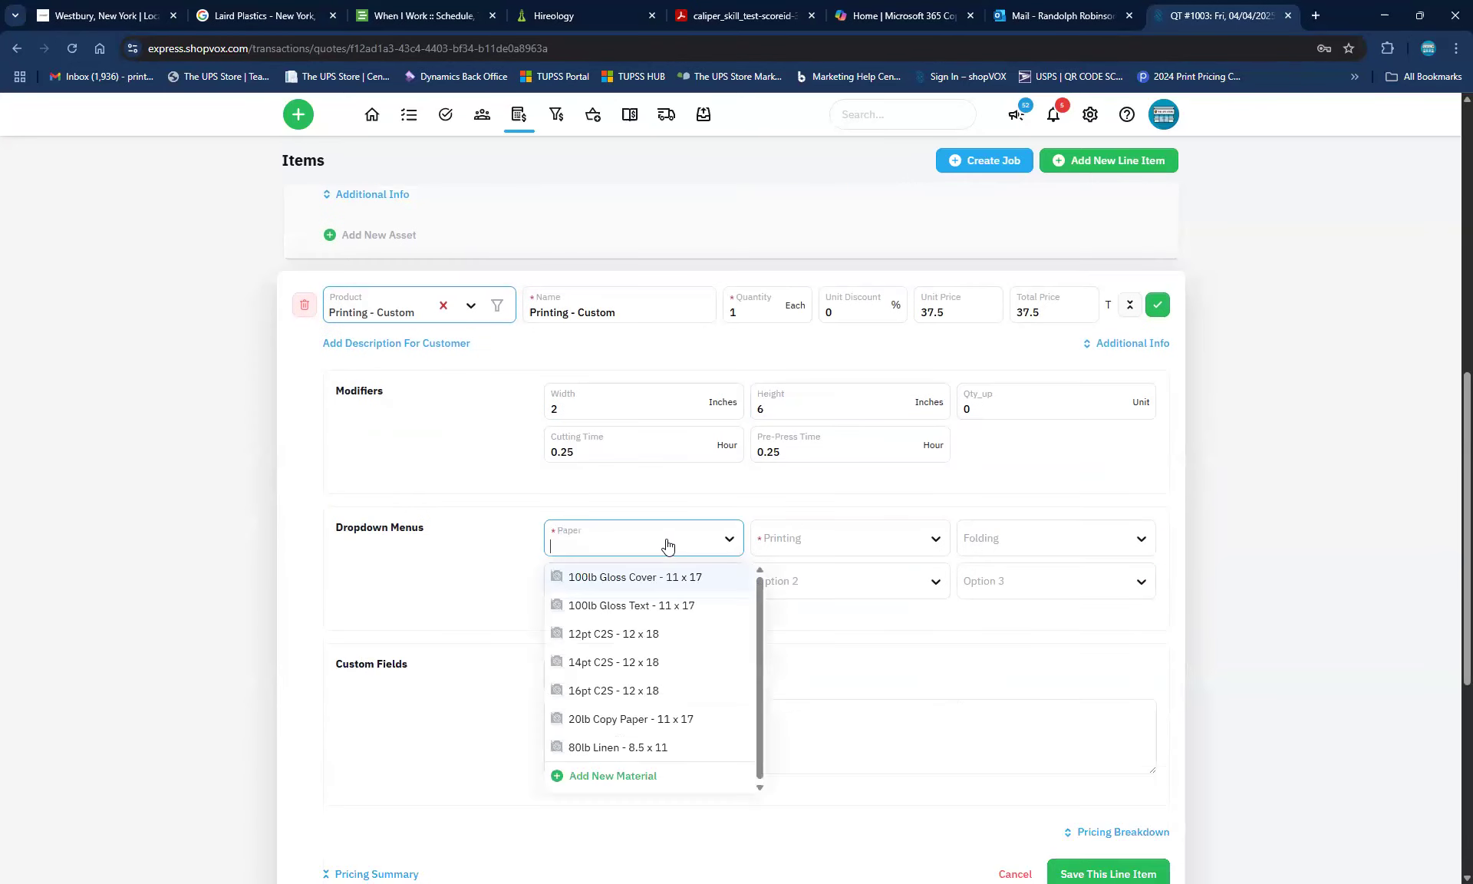
{"action": "left_click", "coordinate": [634, 577]}
{"action": "left_click", "coordinate": [840, 540]}
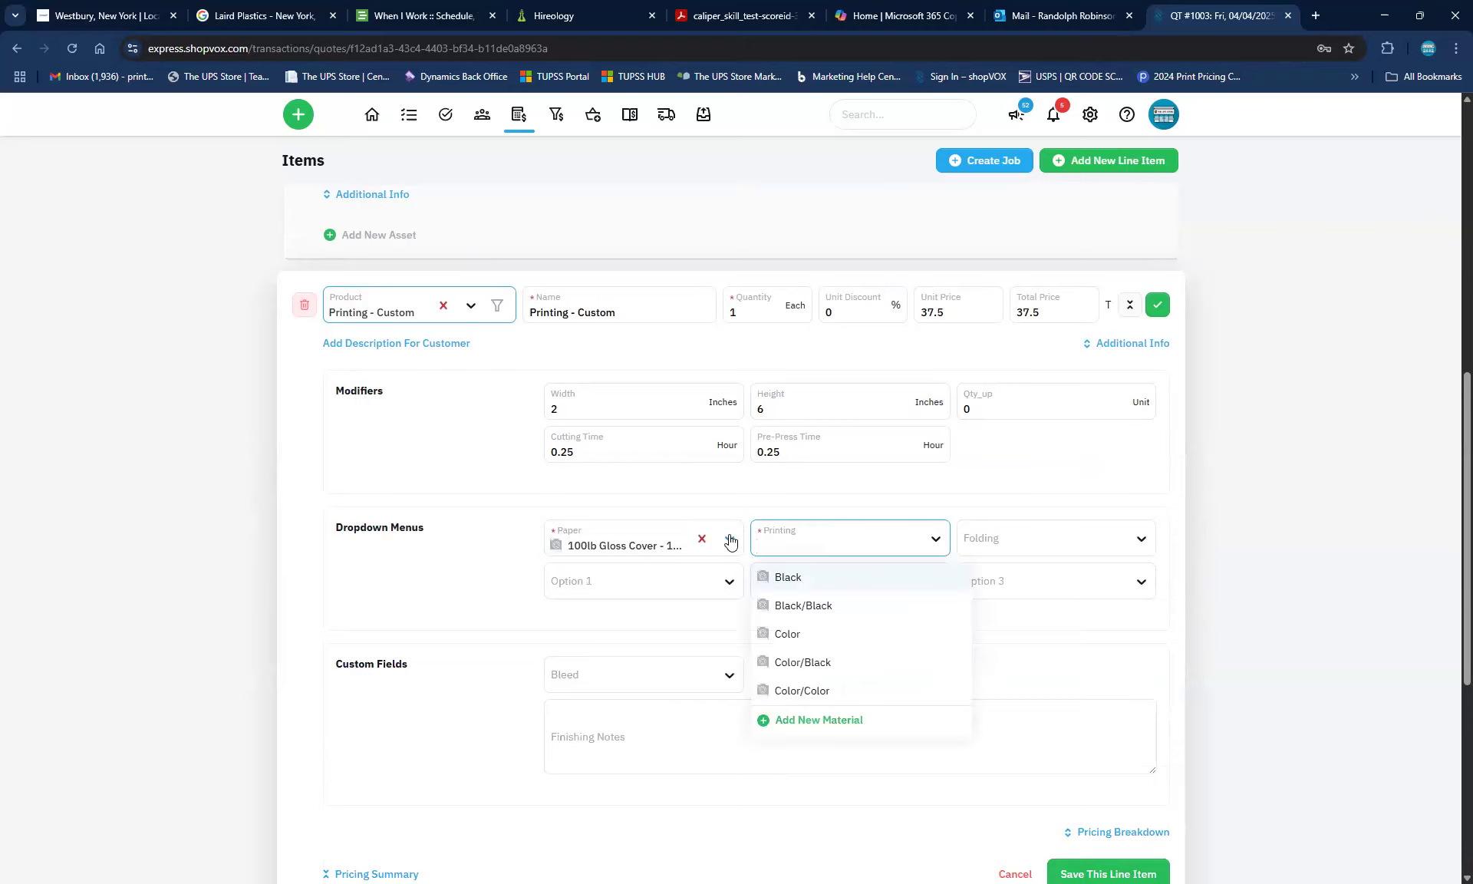
{"action": "left_click", "coordinate": [730, 541]}
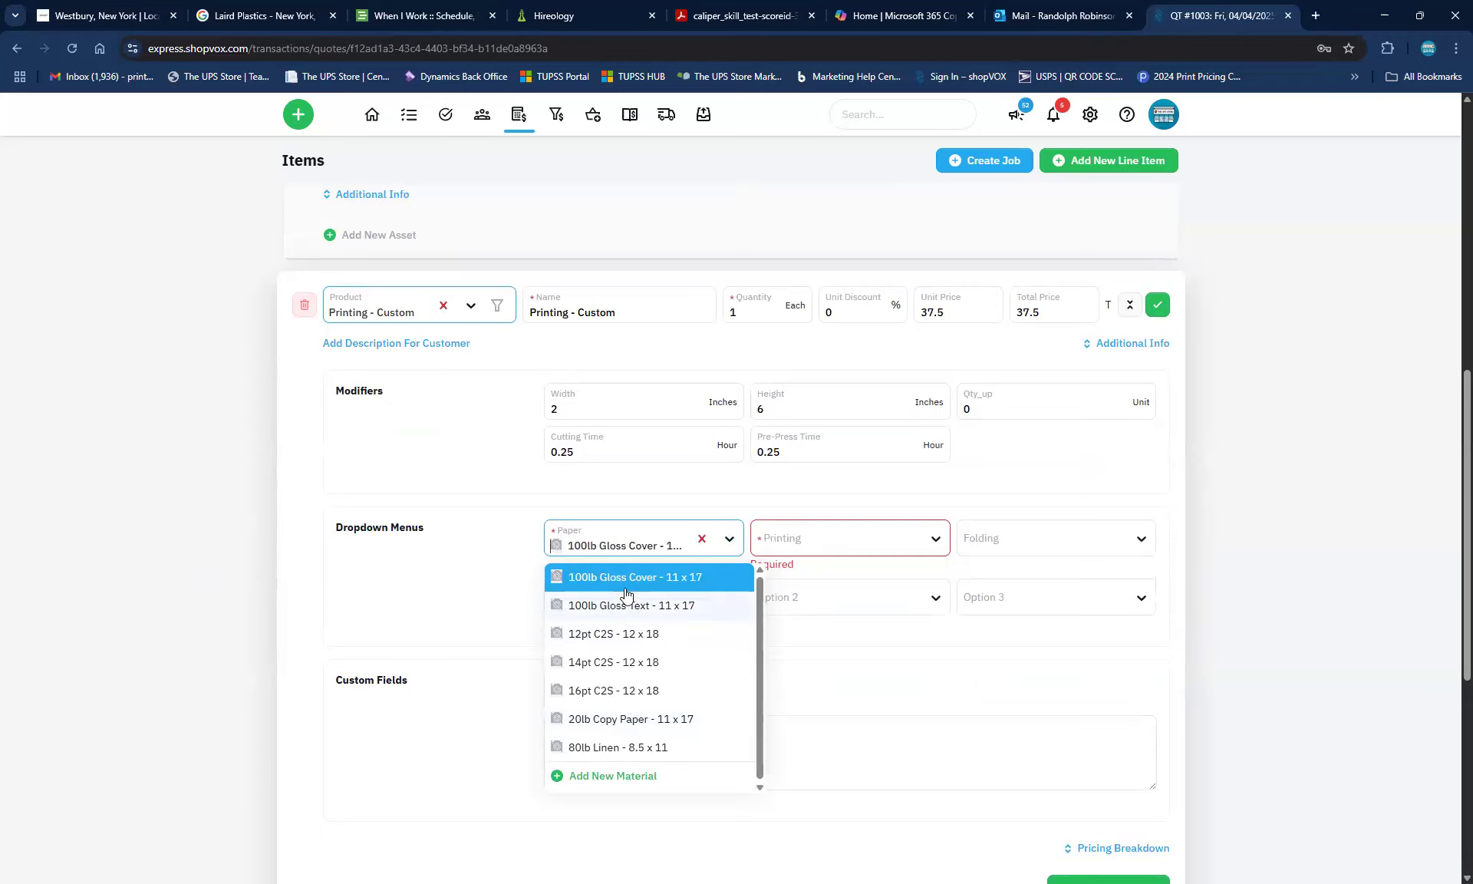
{"action": "left_click", "coordinate": [601, 641]}
{"action": "left_click", "coordinate": [915, 574]}
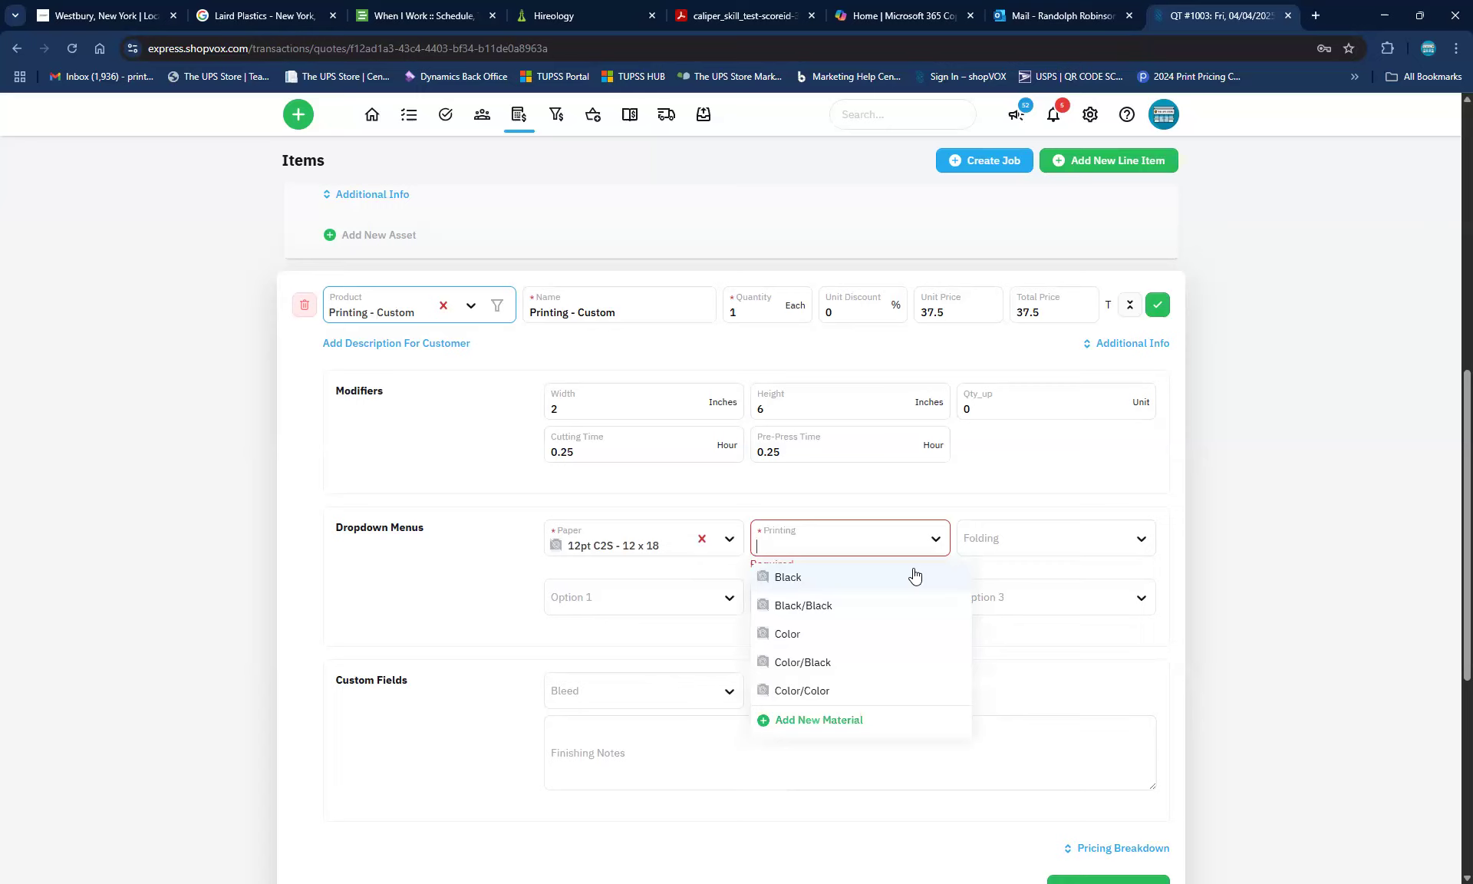
{"action": "left_click", "coordinate": [793, 668]}
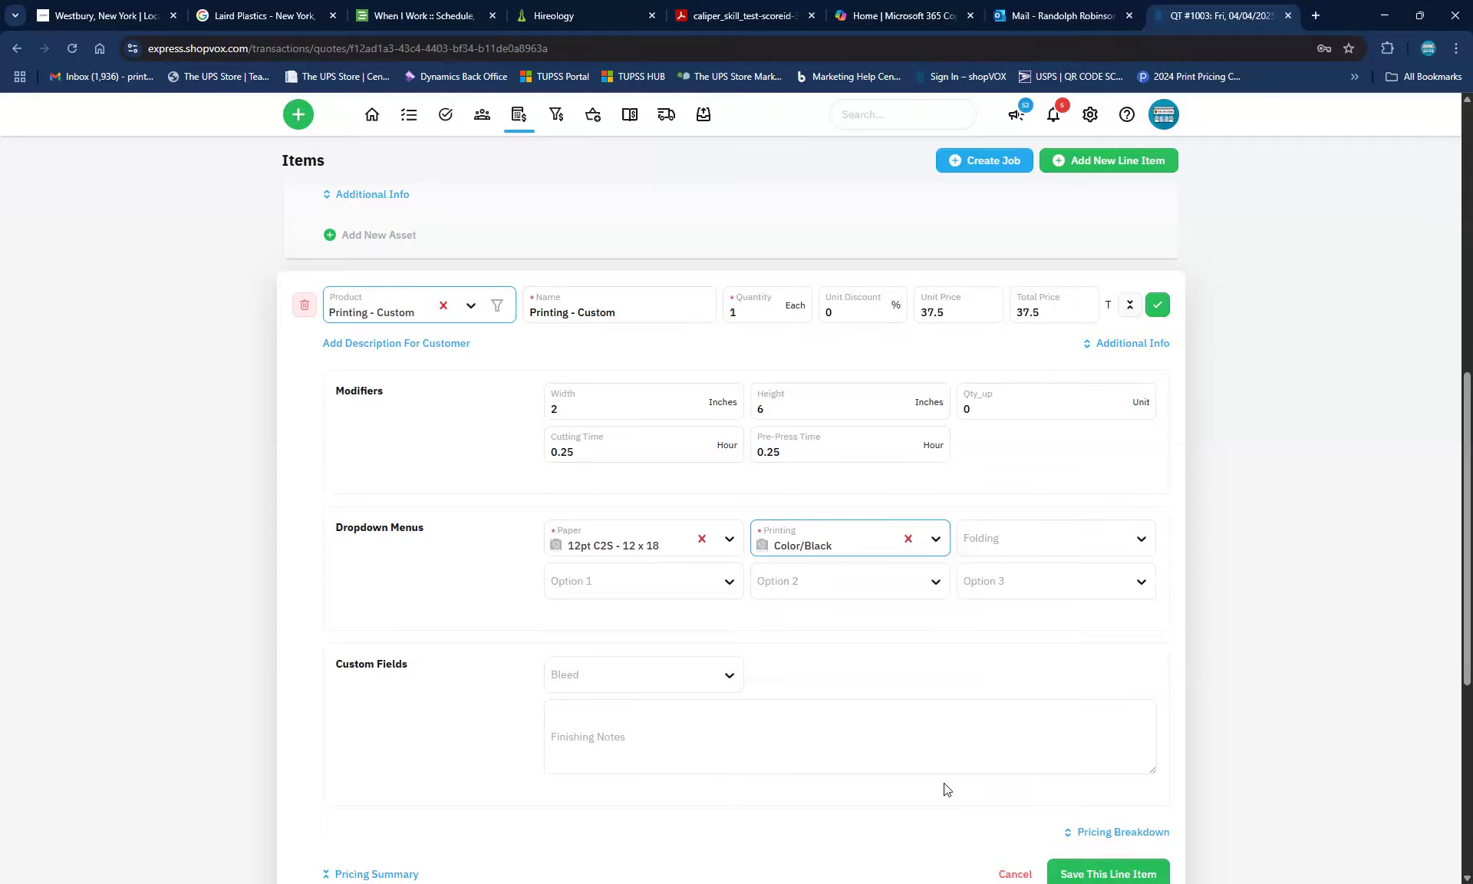
Show the item's pricing breakdown and set Qty_up to 1
{"action": "scroll", "coordinate": [947, 789], "scroll_direction": "down", "scroll_amount": 2}
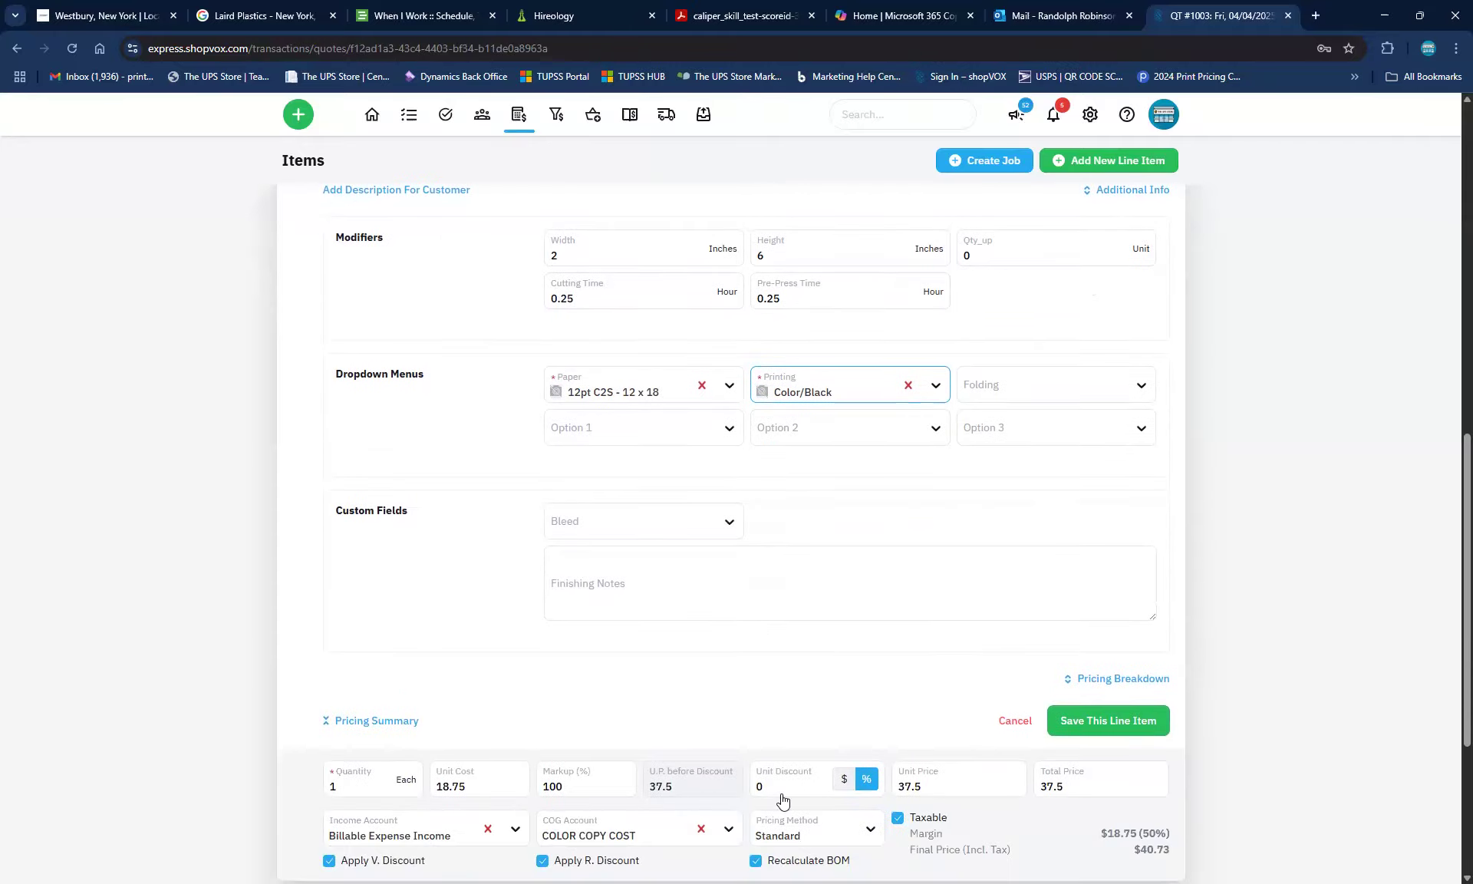
{"action": "left_click", "coordinate": [1095, 680]}
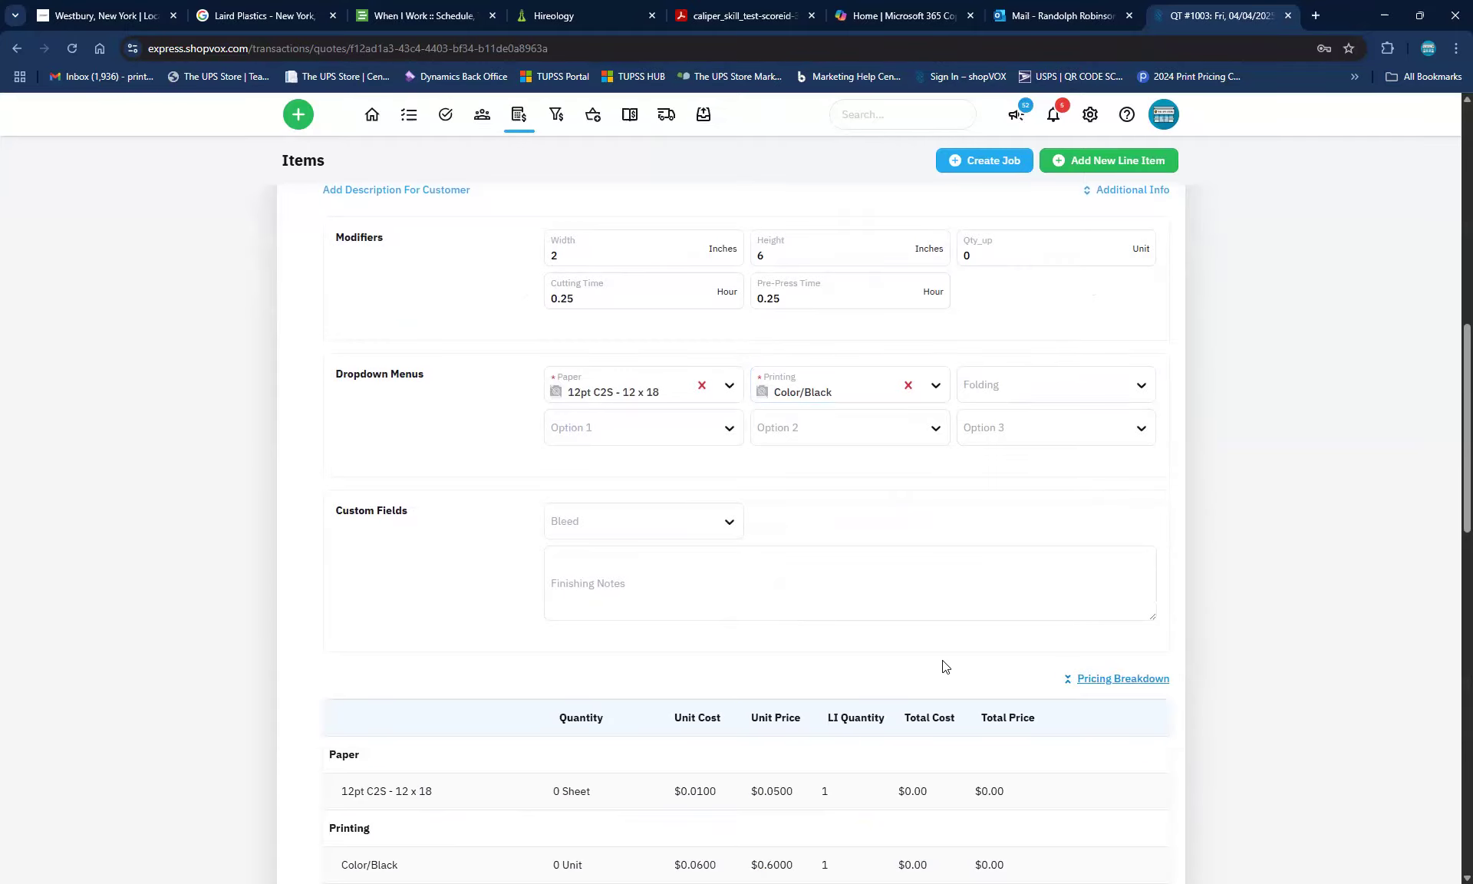
{"action": "scroll", "coordinate": [723, 668], "scroll_direction": "down", "scroll_amount": 4}
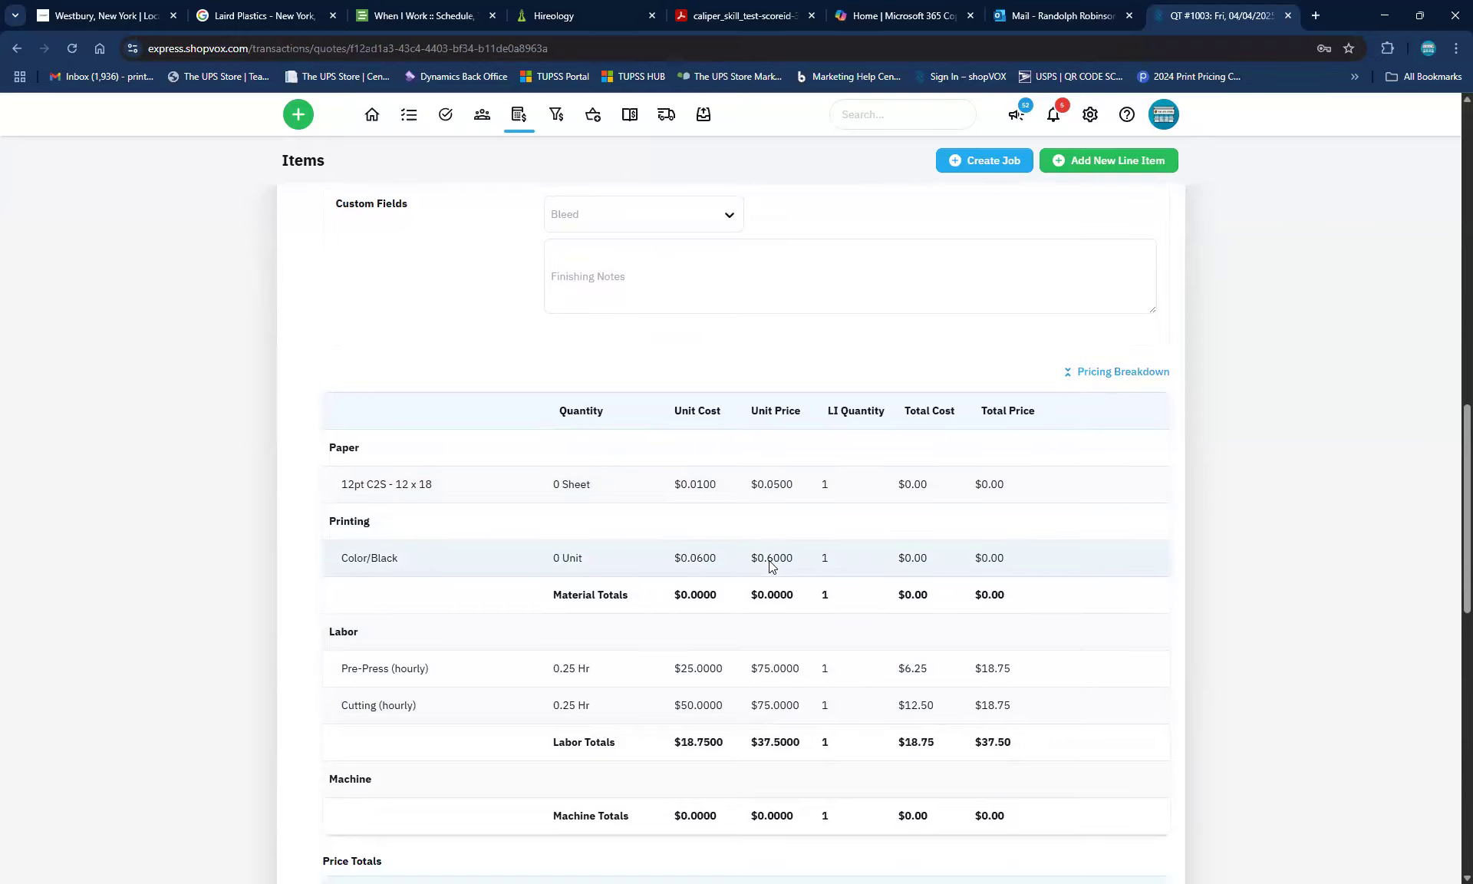
{"action": "scroll", "coordinate": [767, 668], "scroll_direction": "down", "scroll_amount": 2}
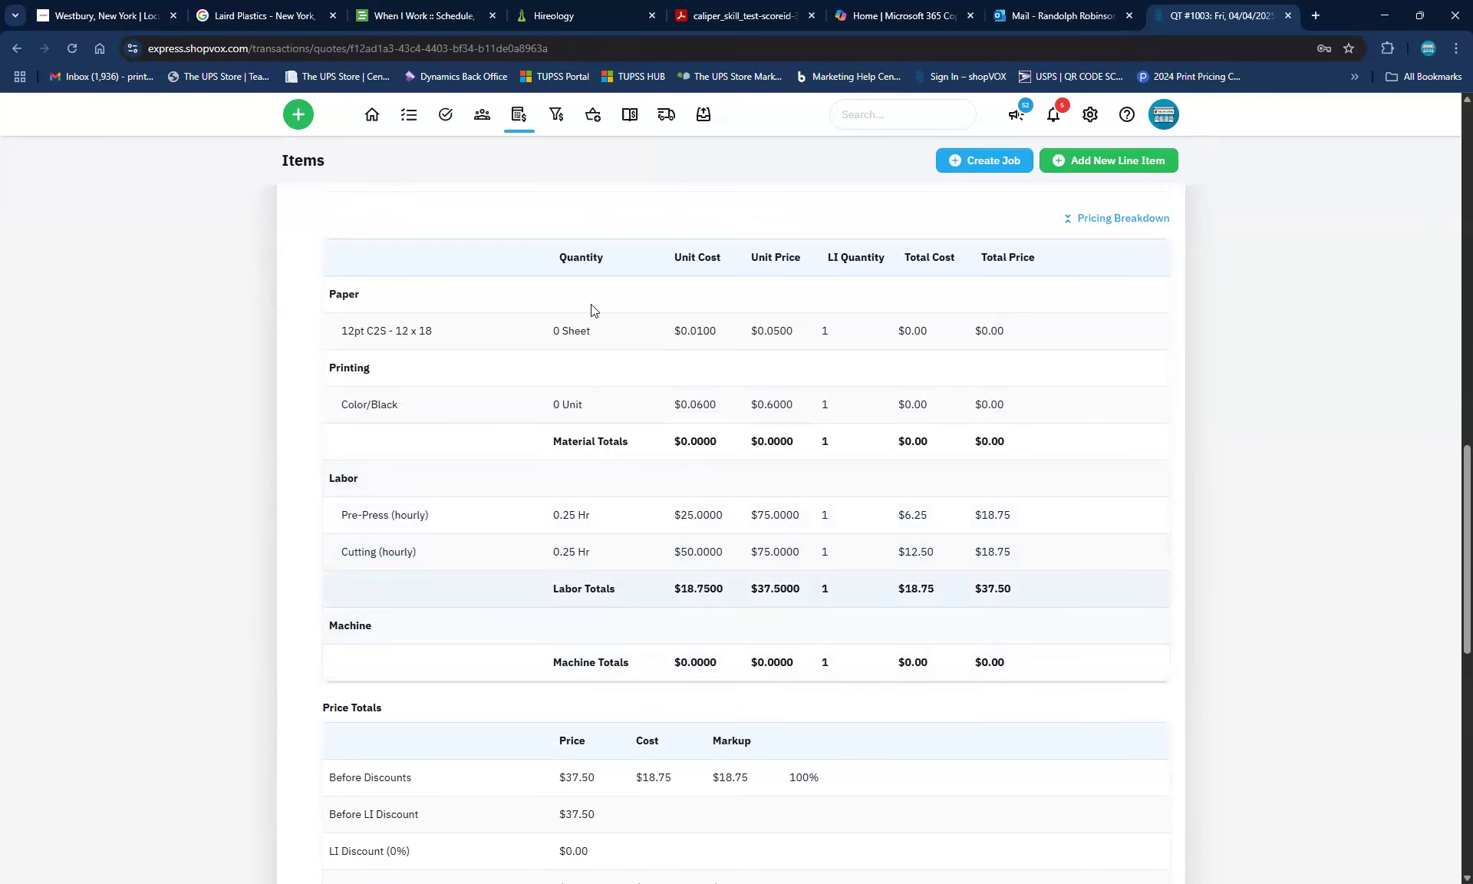
{"action": "scroll", "coordinate": [623, 418], "scroll_direction": "up", "scroll_amount": 6}
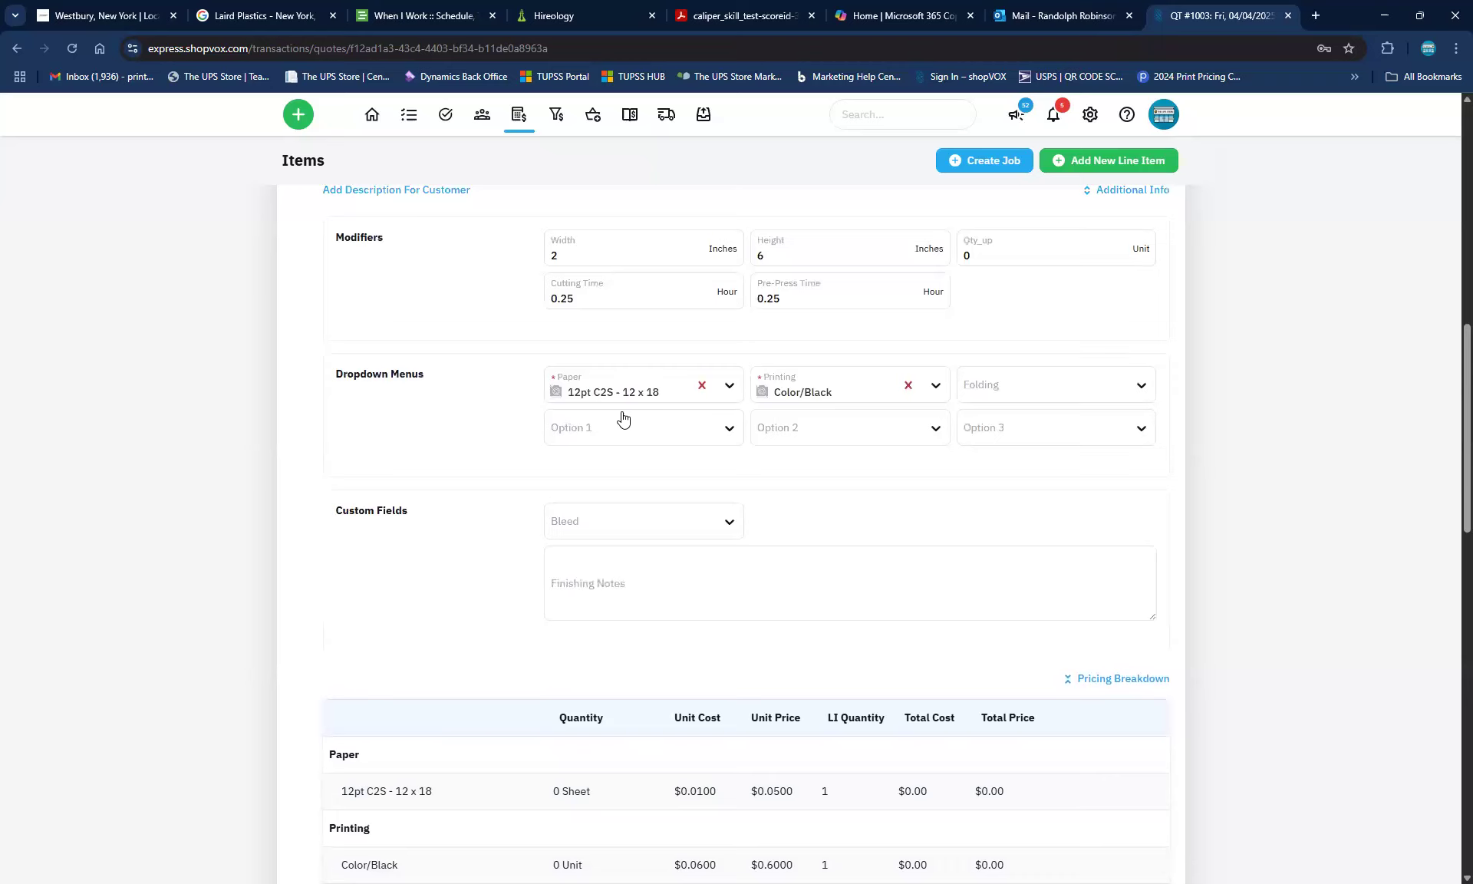
{"action": "left_click", "coordinate": [967, 256]}
{"action": "type", "text": "1"}
{"action": "left_click", "coordinate": [1084, 338]}
Set cutting time and pre-press time to 0, dropping the price to 0.65
{"action": "scroll", "coordinate": [1031, 452], "scroll_direction": "down", "scroll_amount": 2}
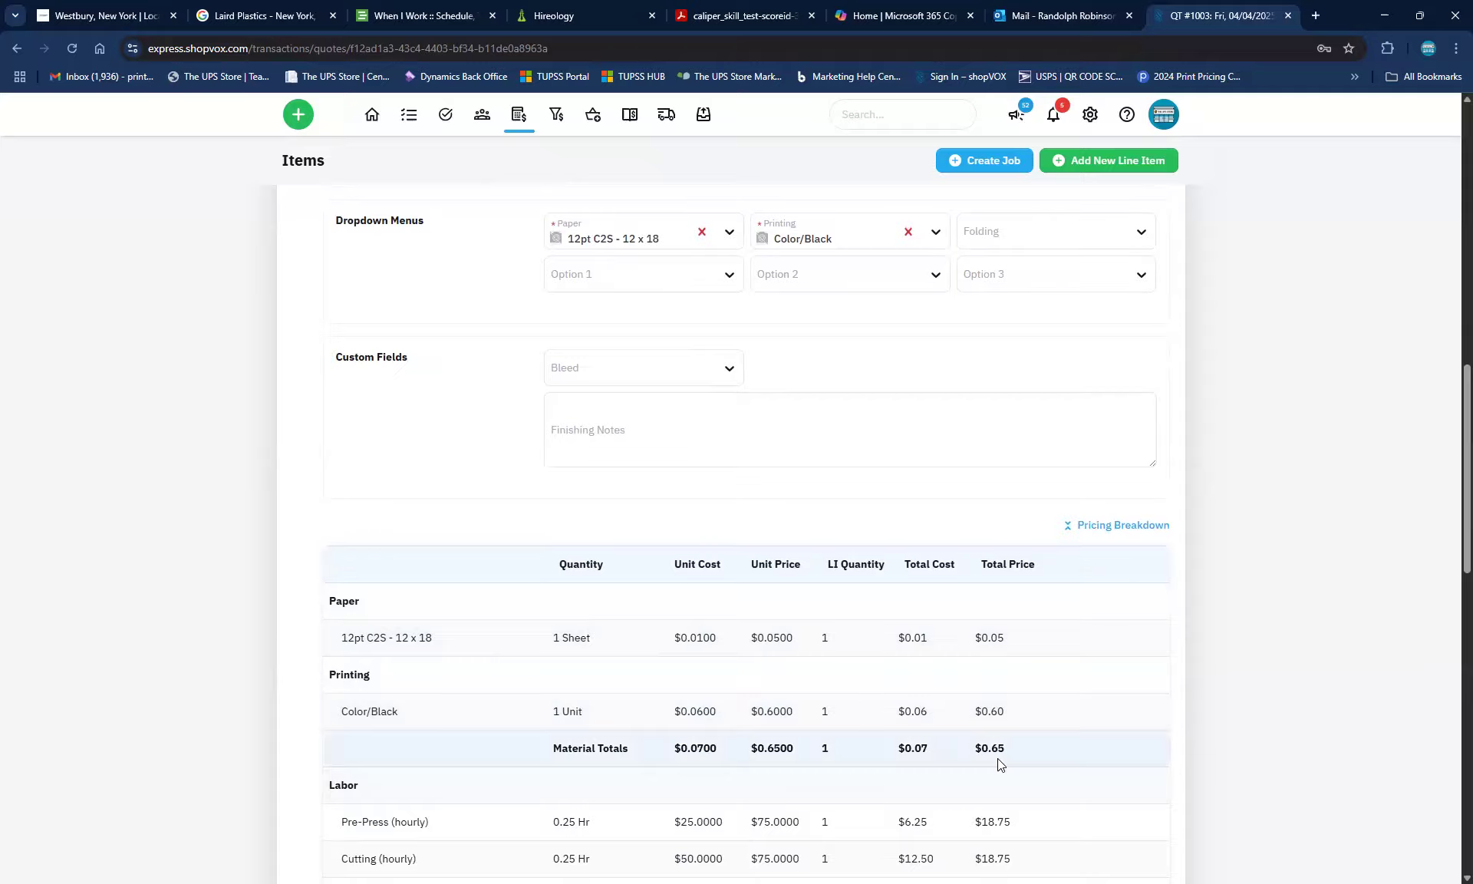
{"action": "scroll", "coordinate": [998, 758], "scroll_direction": "down", "scroll_amount": 4}
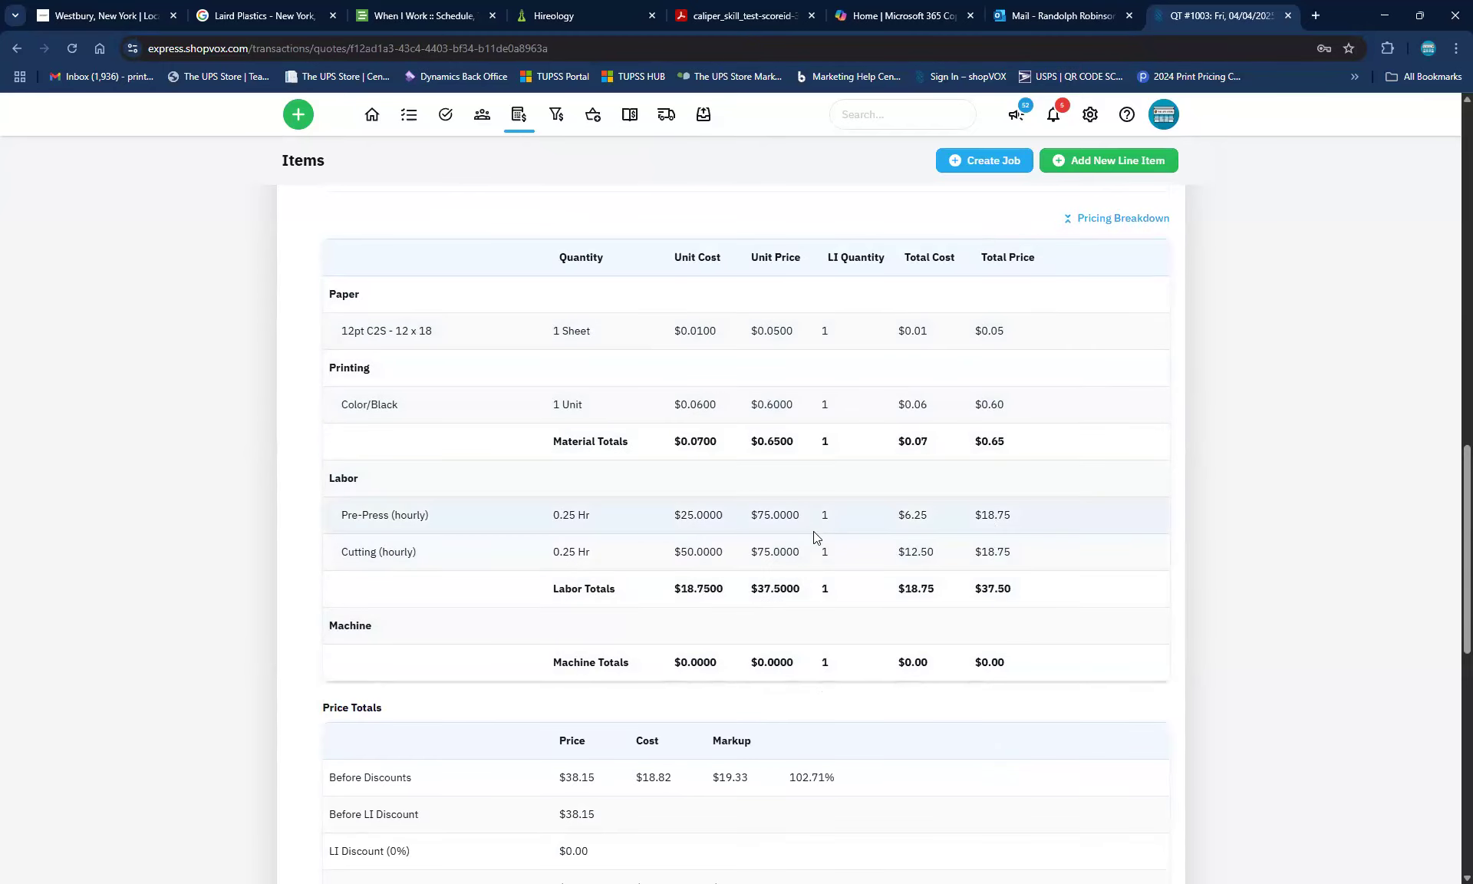
{"action": "scroll", "coordinate": [813, 534], "scroll_direction": "up", "scroll_amount": 10}
{"action": "double_click", "coordinate": [551, 607]}
{"action": "type", "text": "0"}
{"action": "key", "text": "Tab"}
{"action": "type", "text": "0"}
{"action": "key", "text": "Tab"}
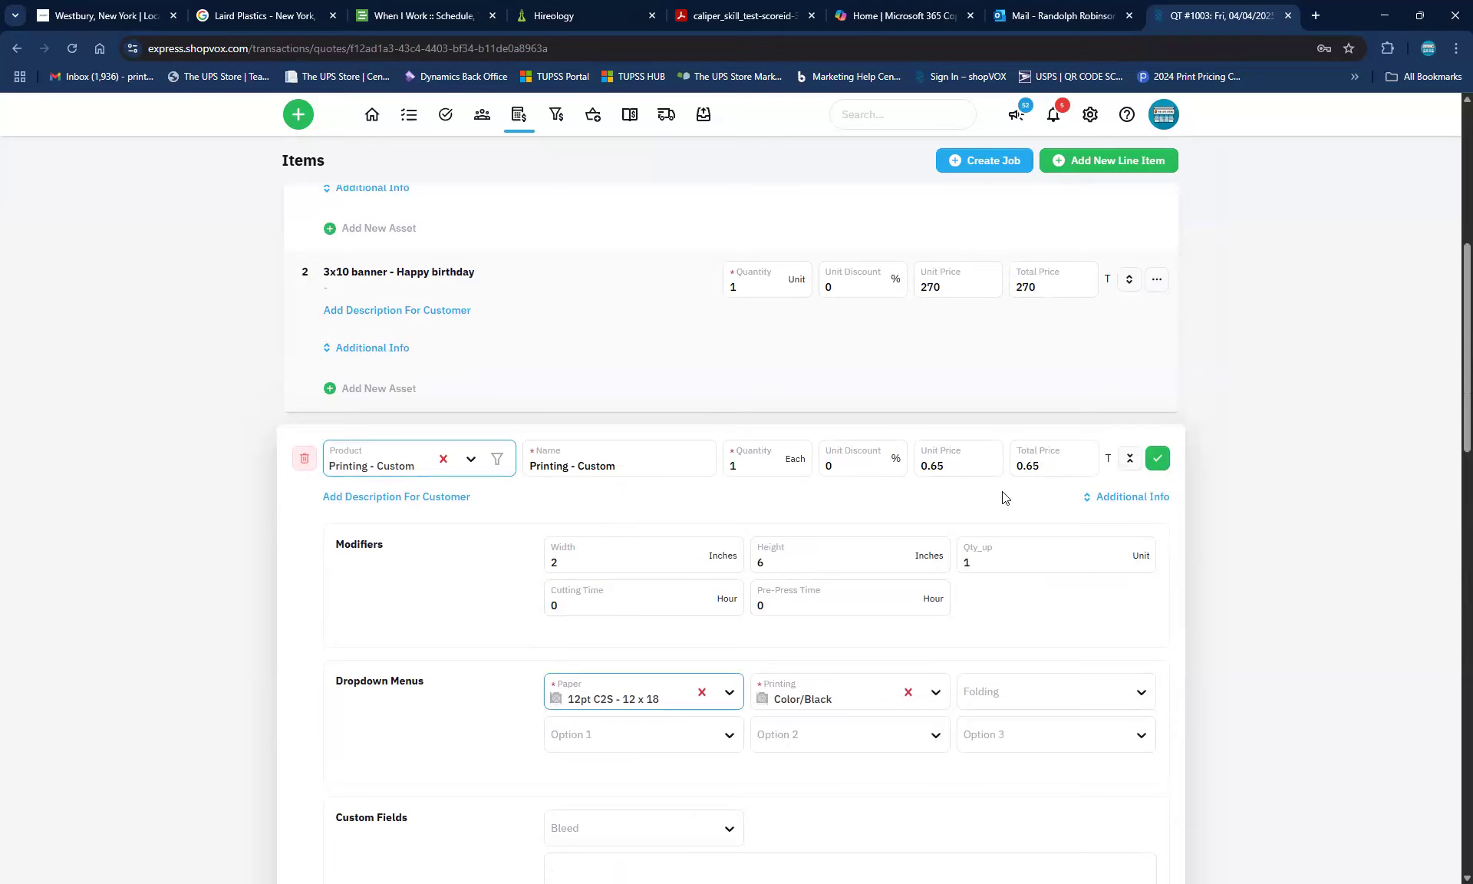
Review the available Folding and Option 1 choices on the custom line item
{"action": "scroll", "coordinate": [1002, 653], "scroll_direction": "down", "scroll_amount": 4}
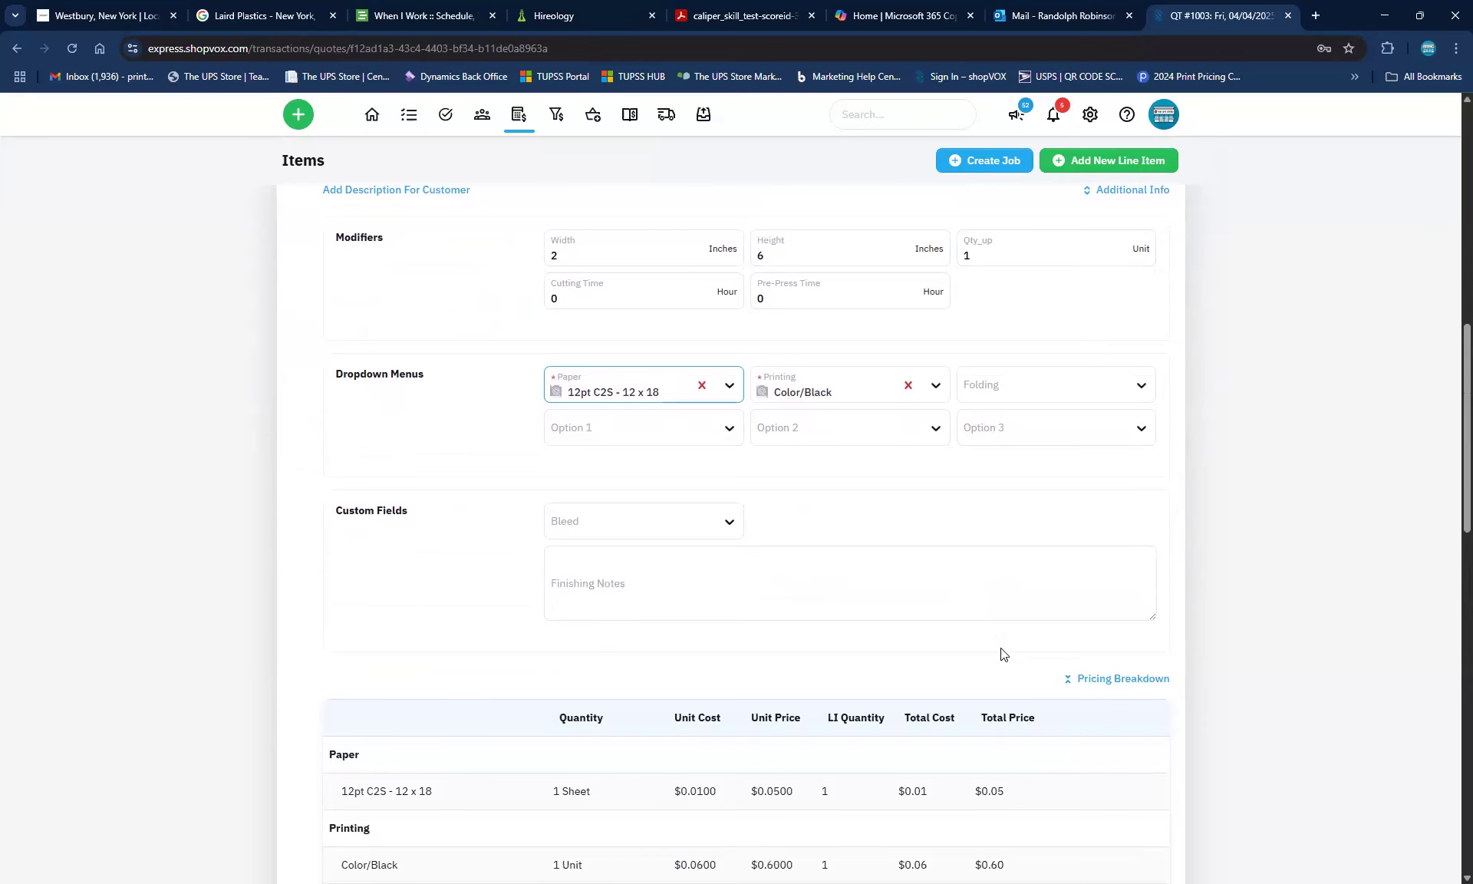
{"action": "left_click", "coordinate": [1059, 381]}
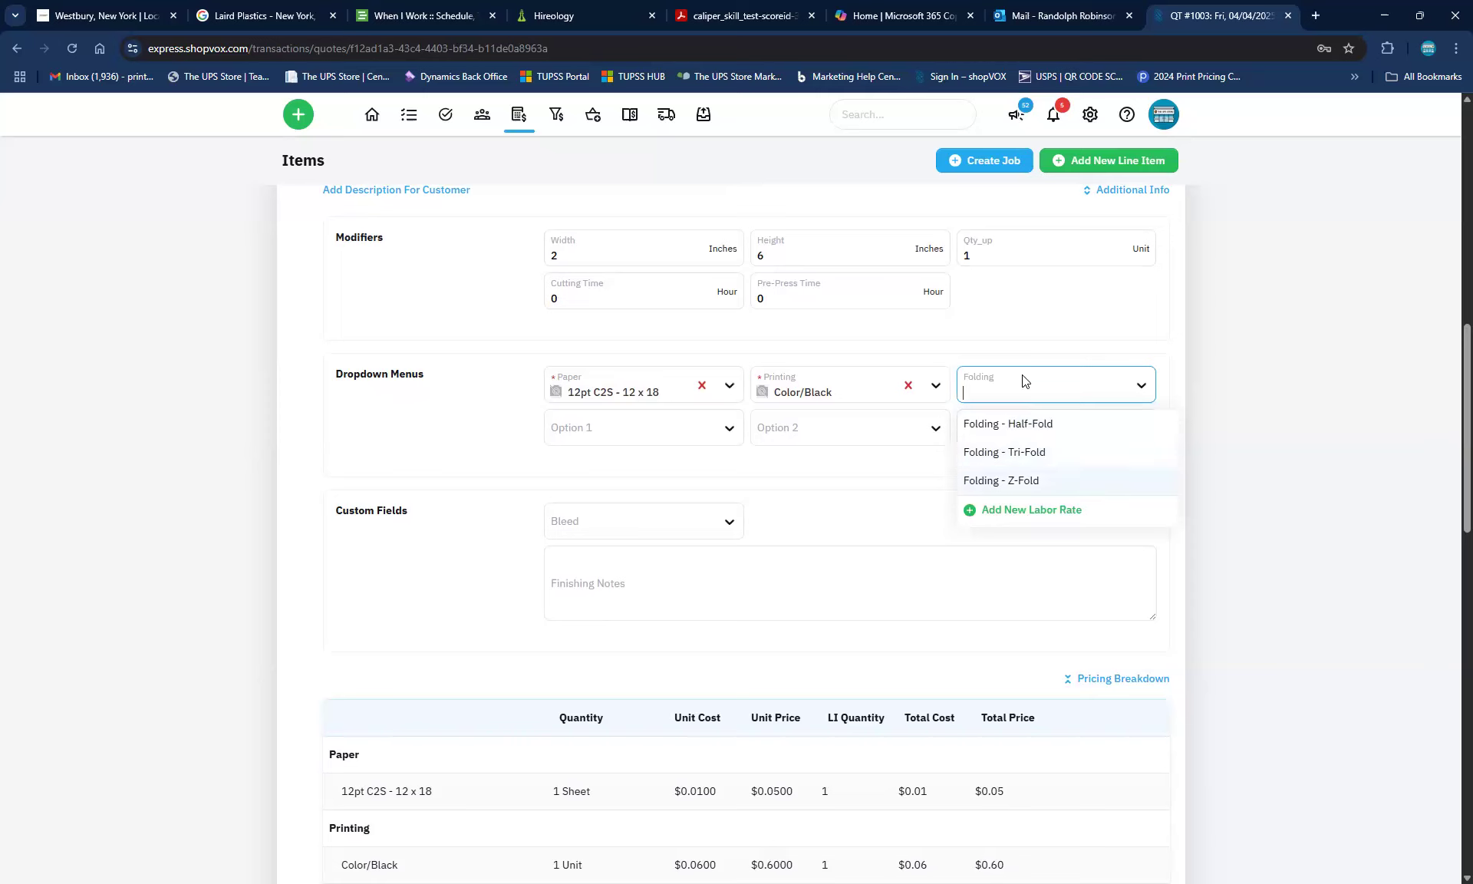
{"action": "left_click", "coordinate": [733, 432]}
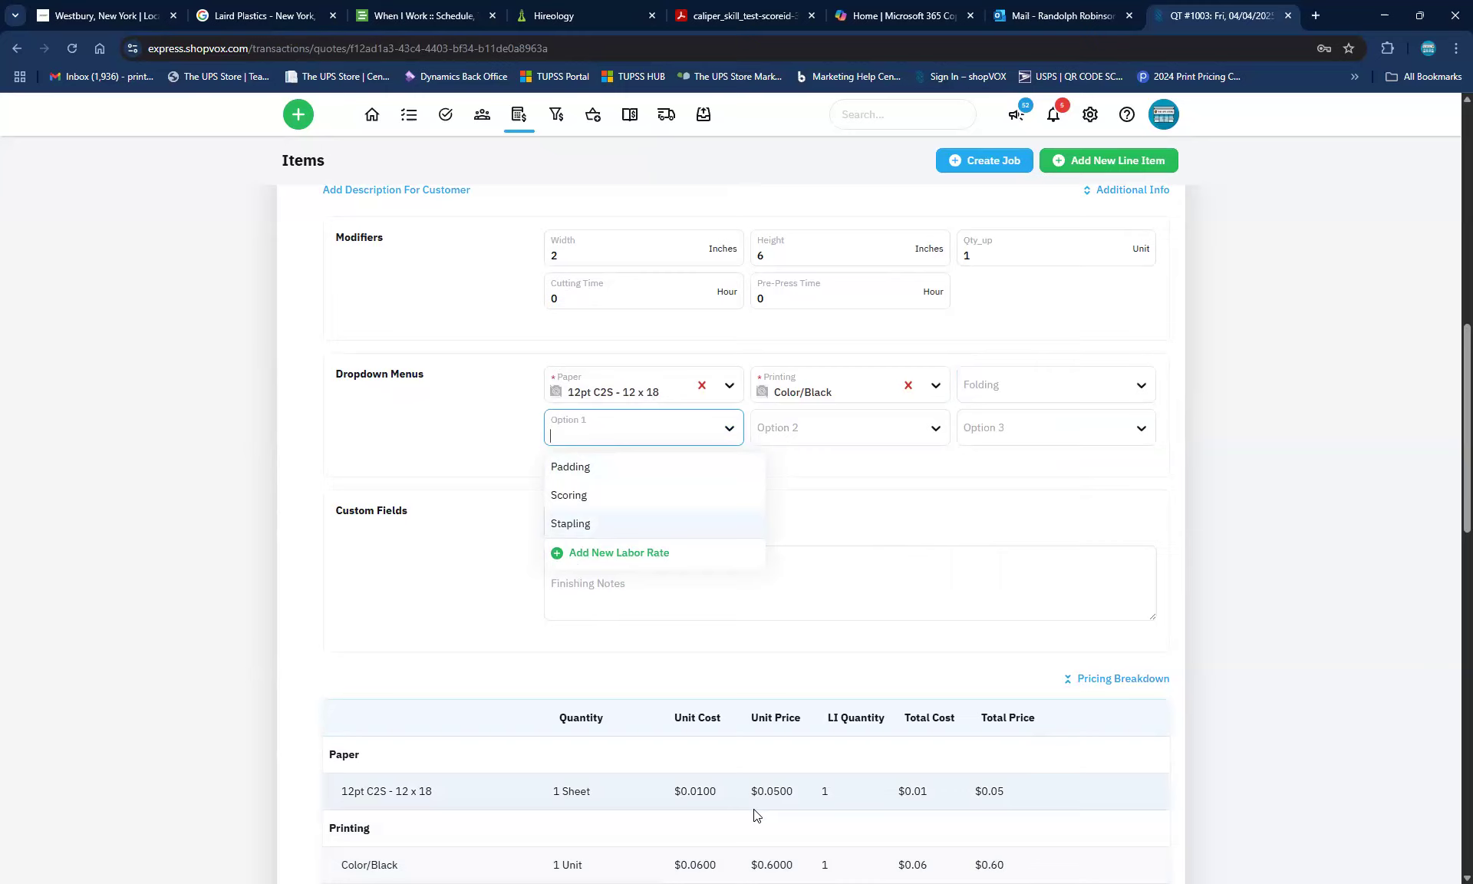
Set Printing to Color/Color, raising the unit and total price to 1.05
{"action": "scroll", "coordinate": [414, 844], "scroll_direction": "down", "scroll_amount": 1}
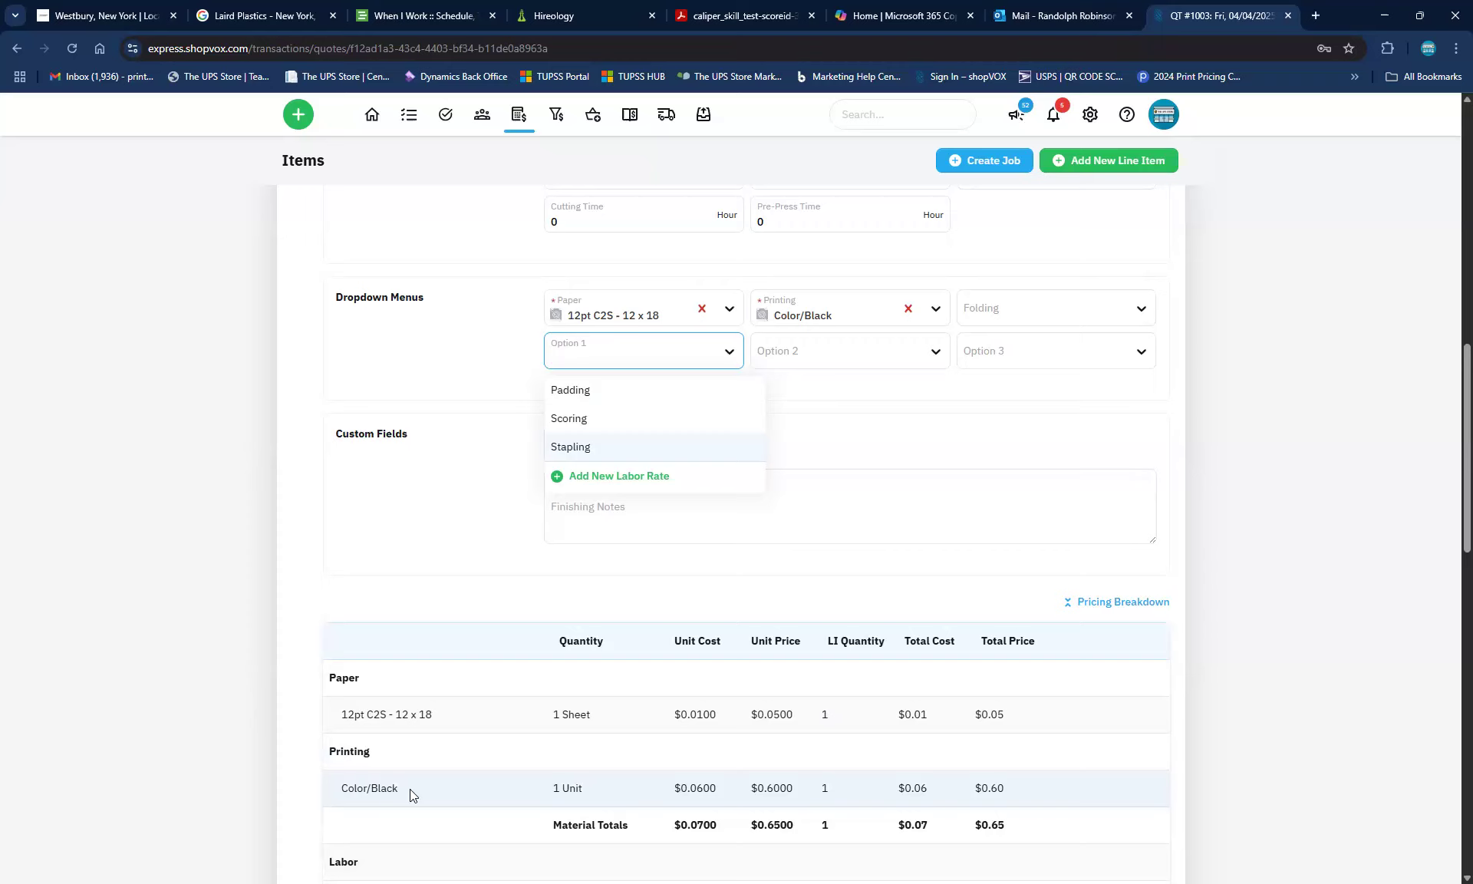
{"action": "left_click", "coordinate": [931, 304]}
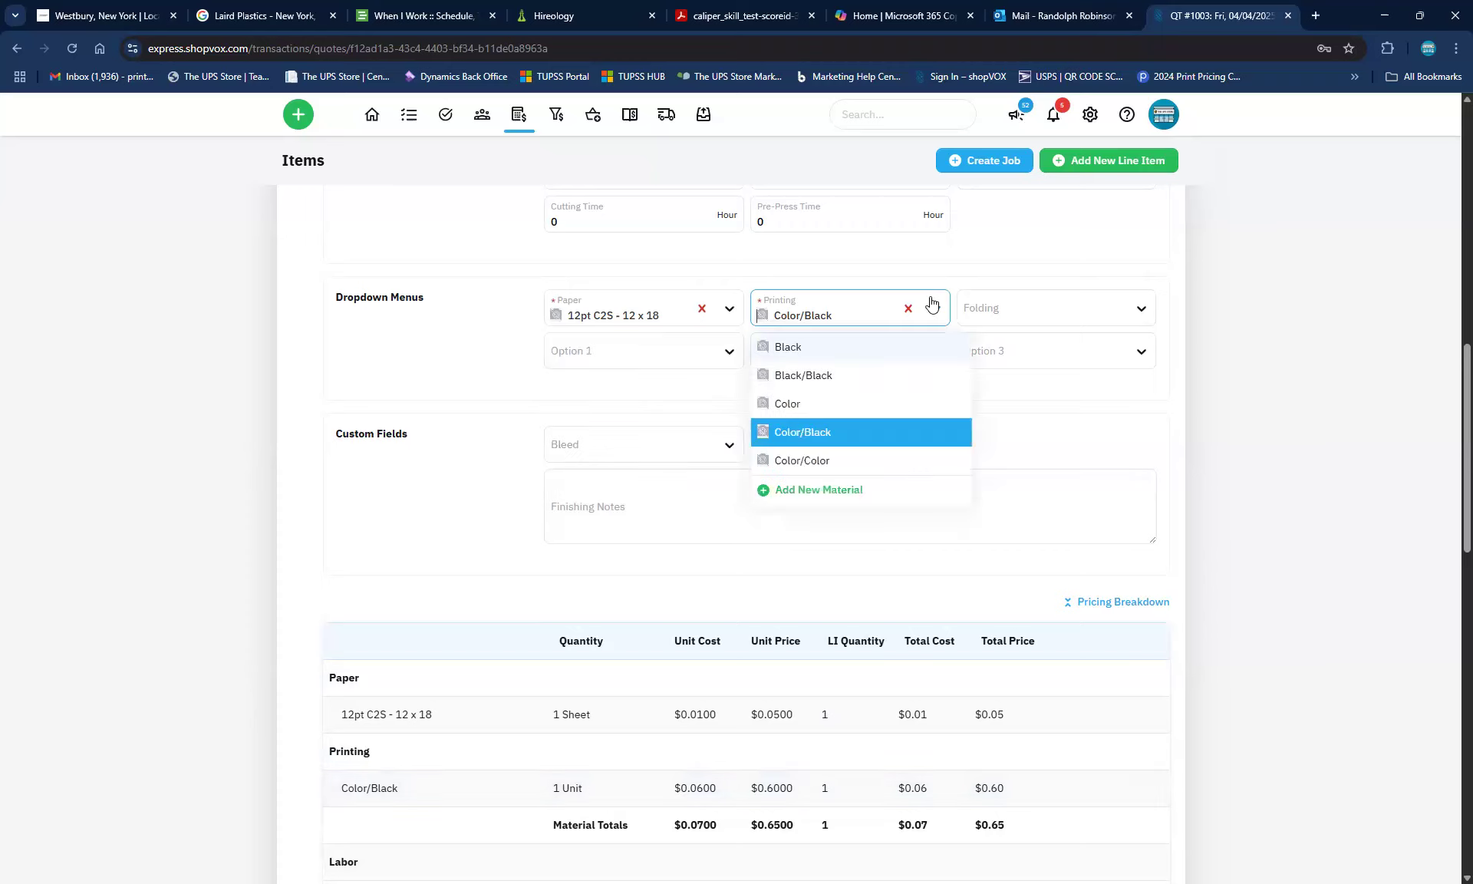
{"action": "left_click", "coordinate": [794, 461]}
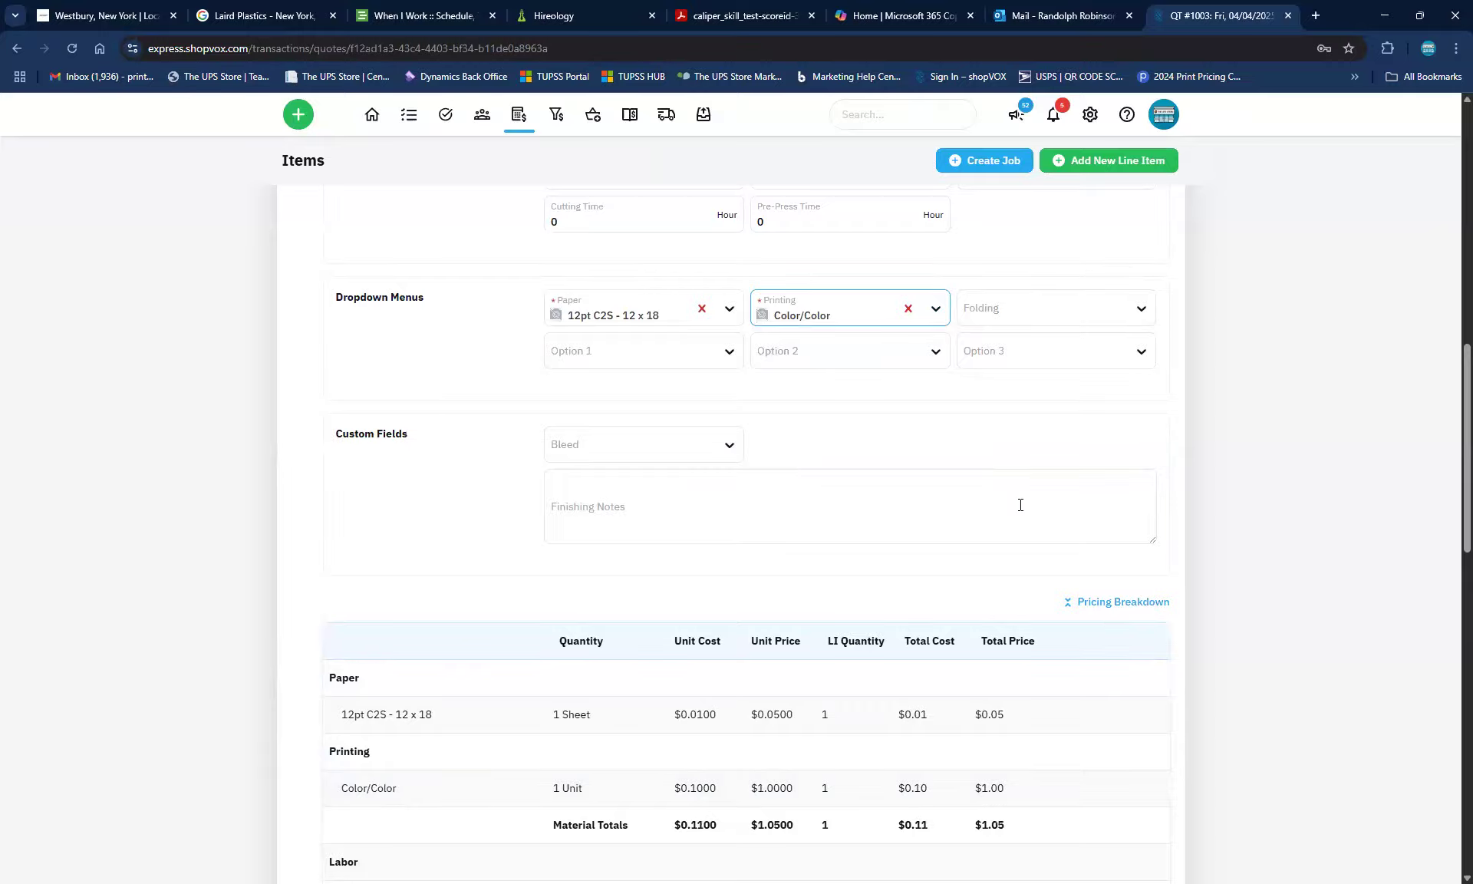
{"action": "scroll", "coordinate": [1021, 505], "scroll_direction": "up", "scroll_amount": 4}
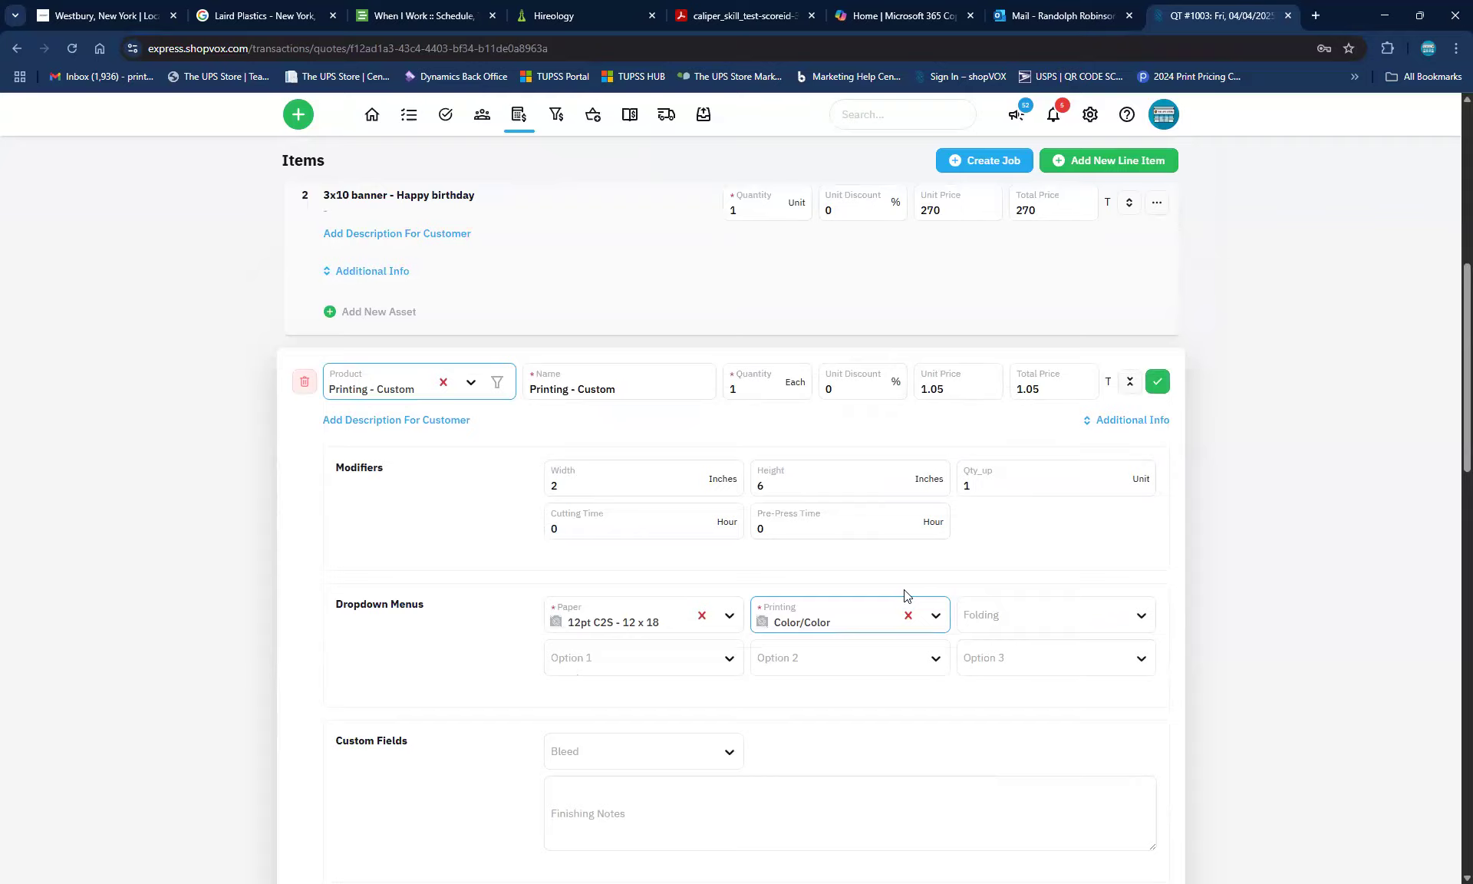
{"action": "scroll", "coordinate": [907, 595], "scroll_direction": "down", "scroll_amount": 2}
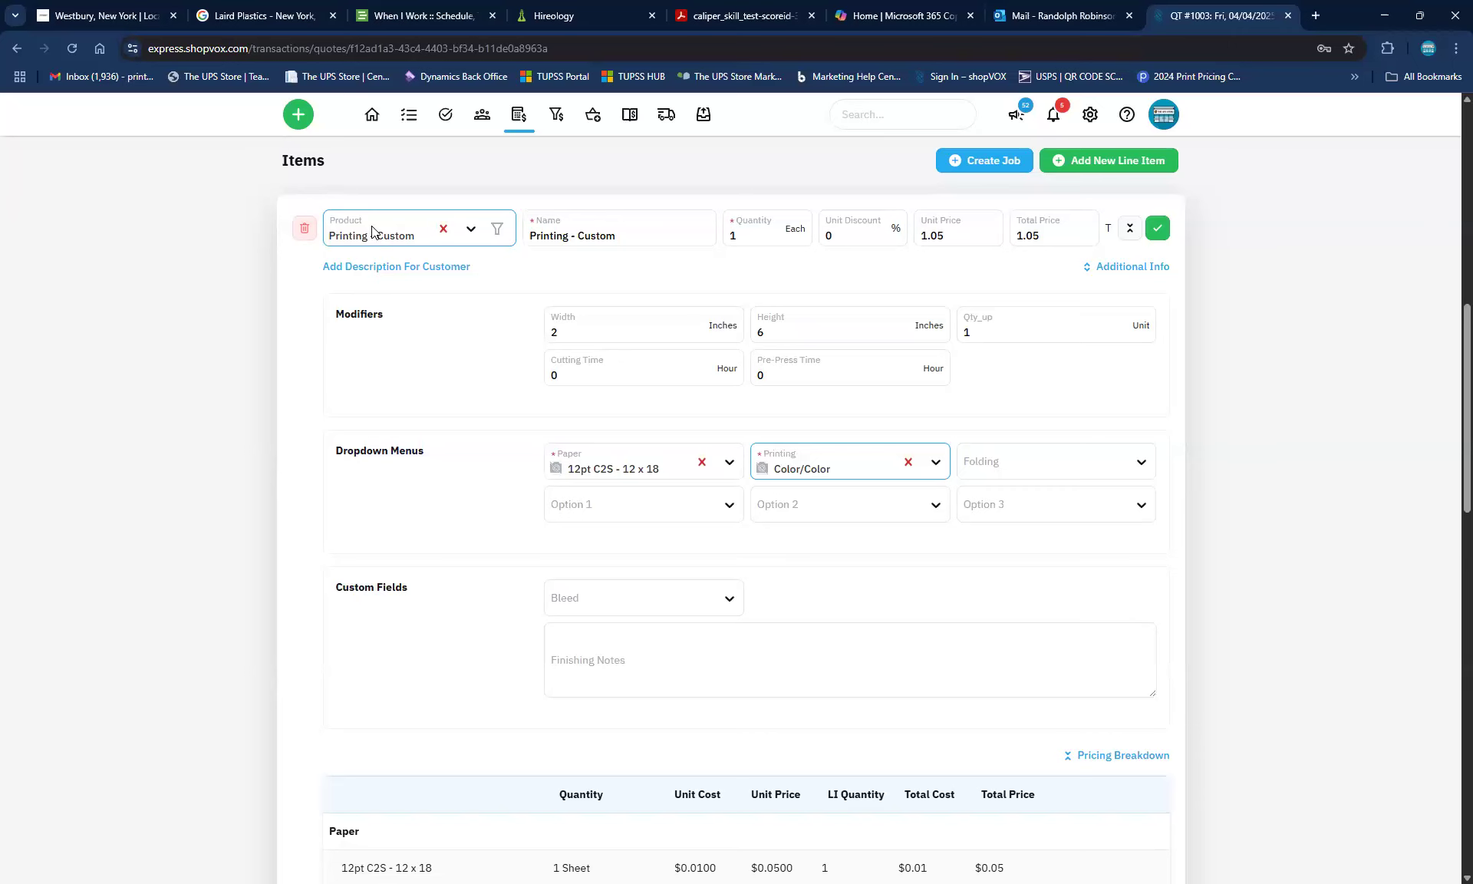
Name the custom printing line 'Bookmark with logo' and start its Add Description For Customer editor
{"action": "scroll", "coordinate": [531, 388], "scroll_direction": "up", "scroll_amount": 5}
{"action": "scroll", "coordinate": [531, 388], "scroll_direction": "up", "scroll_amount": 1}
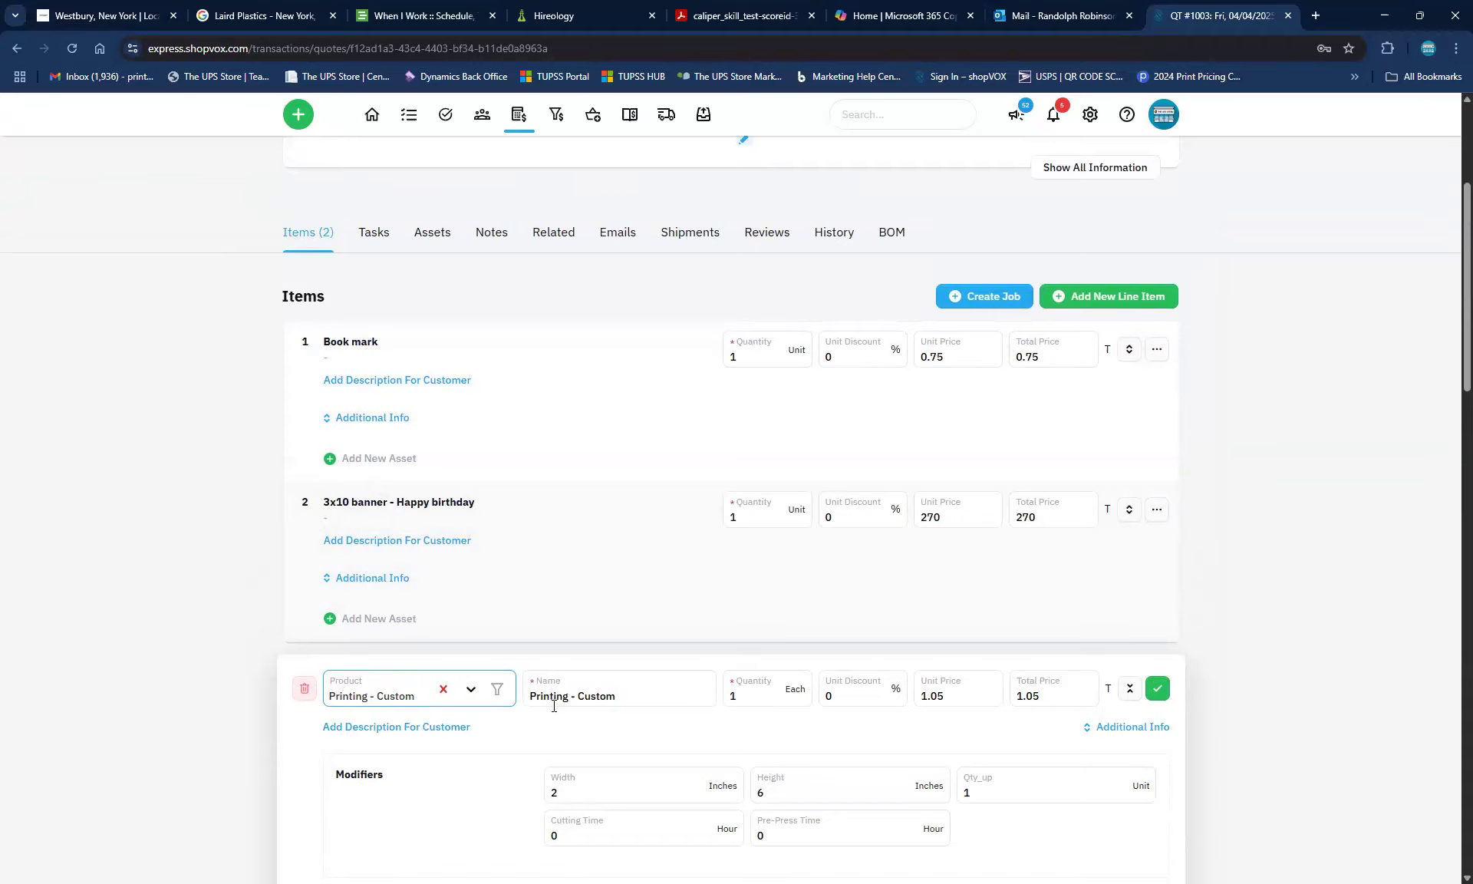
{"action": "left_click", "coordinate": [583, 698]}
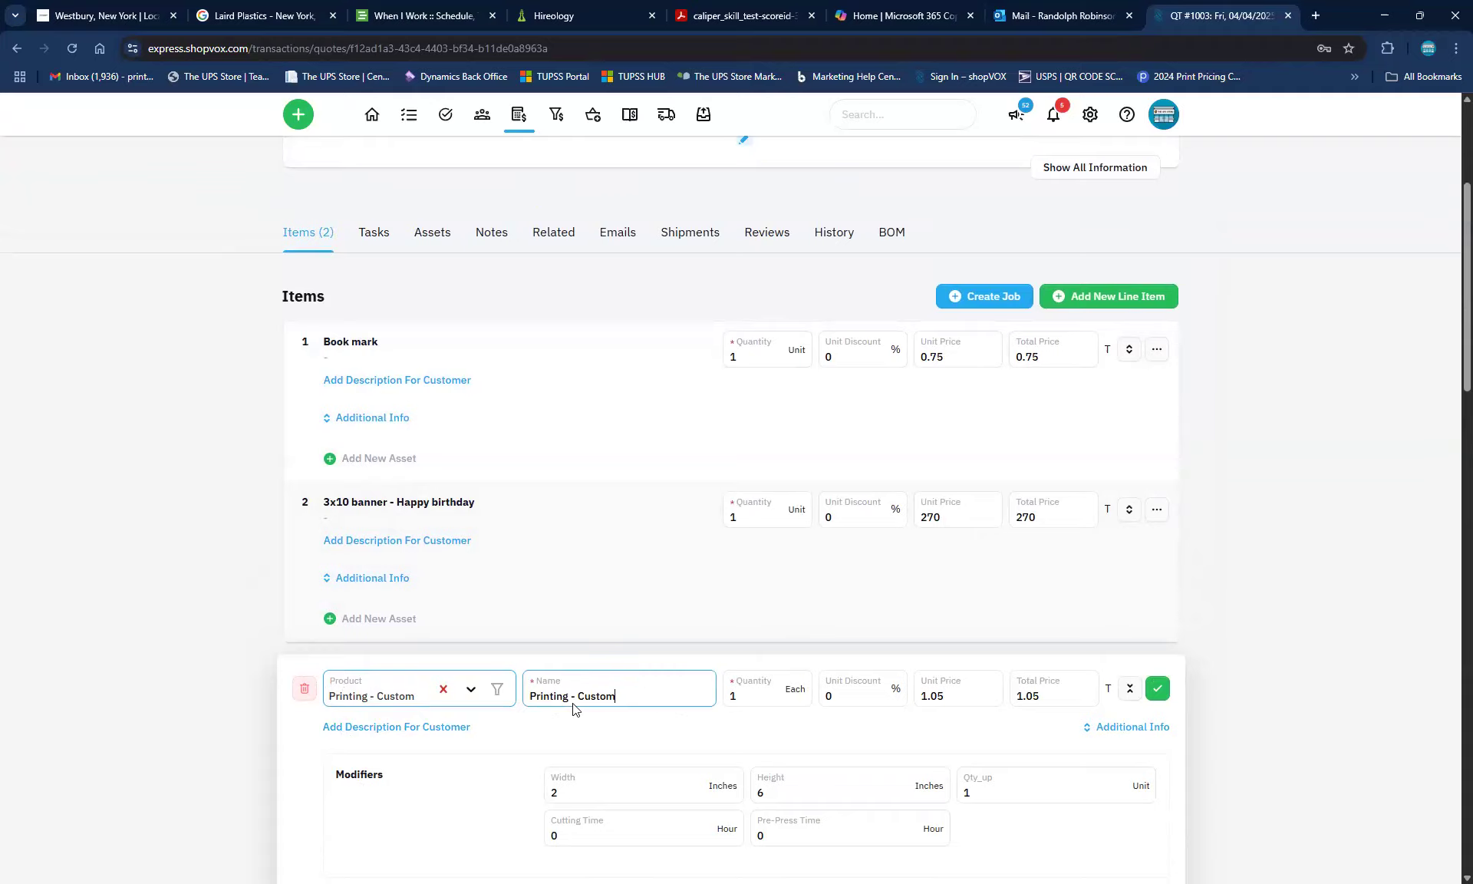
{"action": "type", "text": "Bookmark"}
{"action": "scroll", "coordinate": [522, 746], "scroll_direction": "down", "scroll_amount": 1}
{"action": "type", "text": "with logo"}
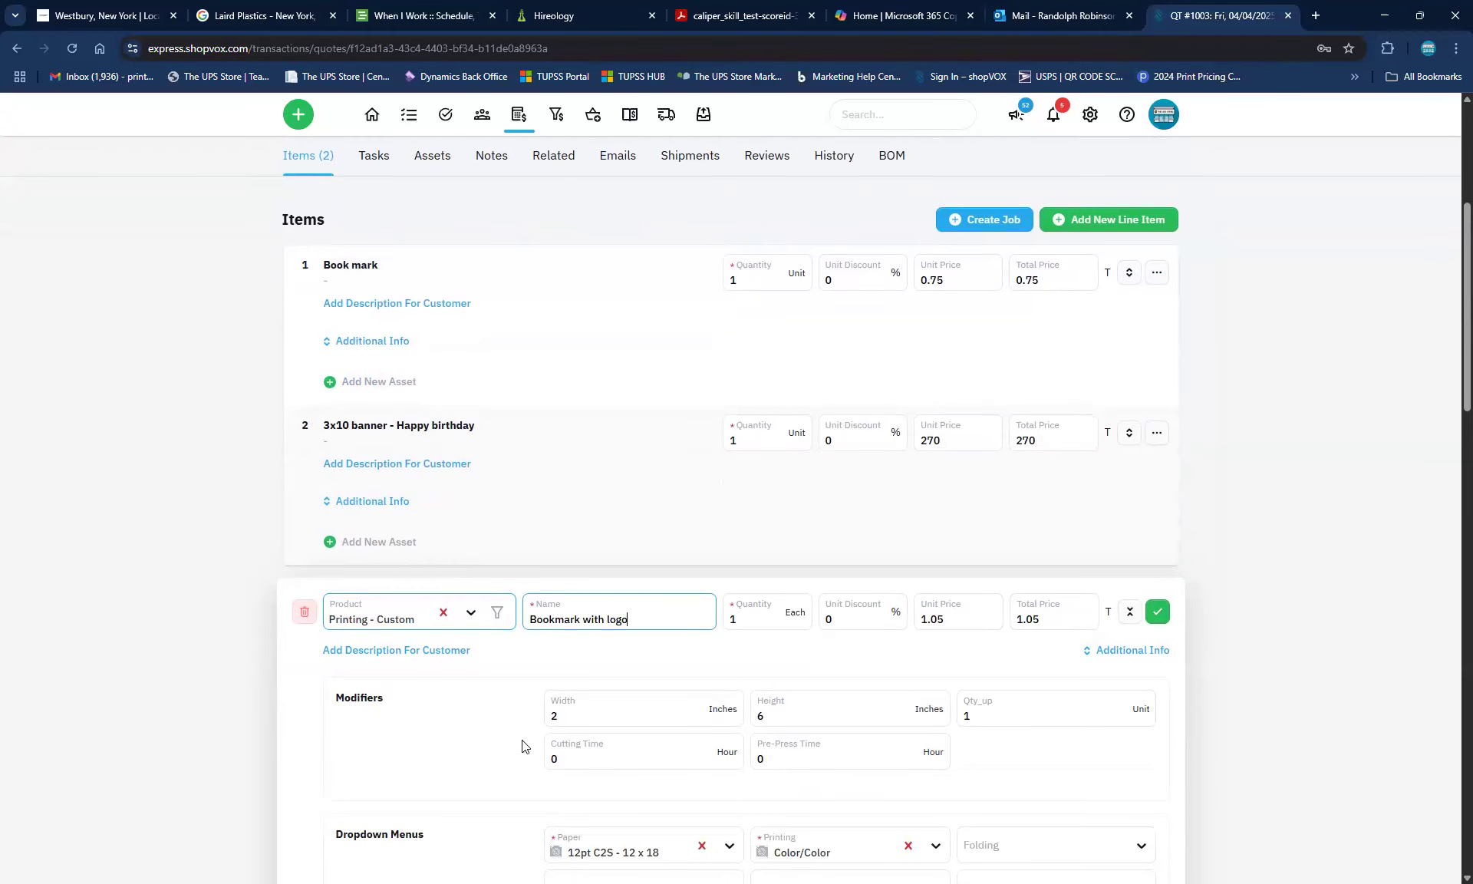
{"action": "left_click", "coordinate": [426, 657]}
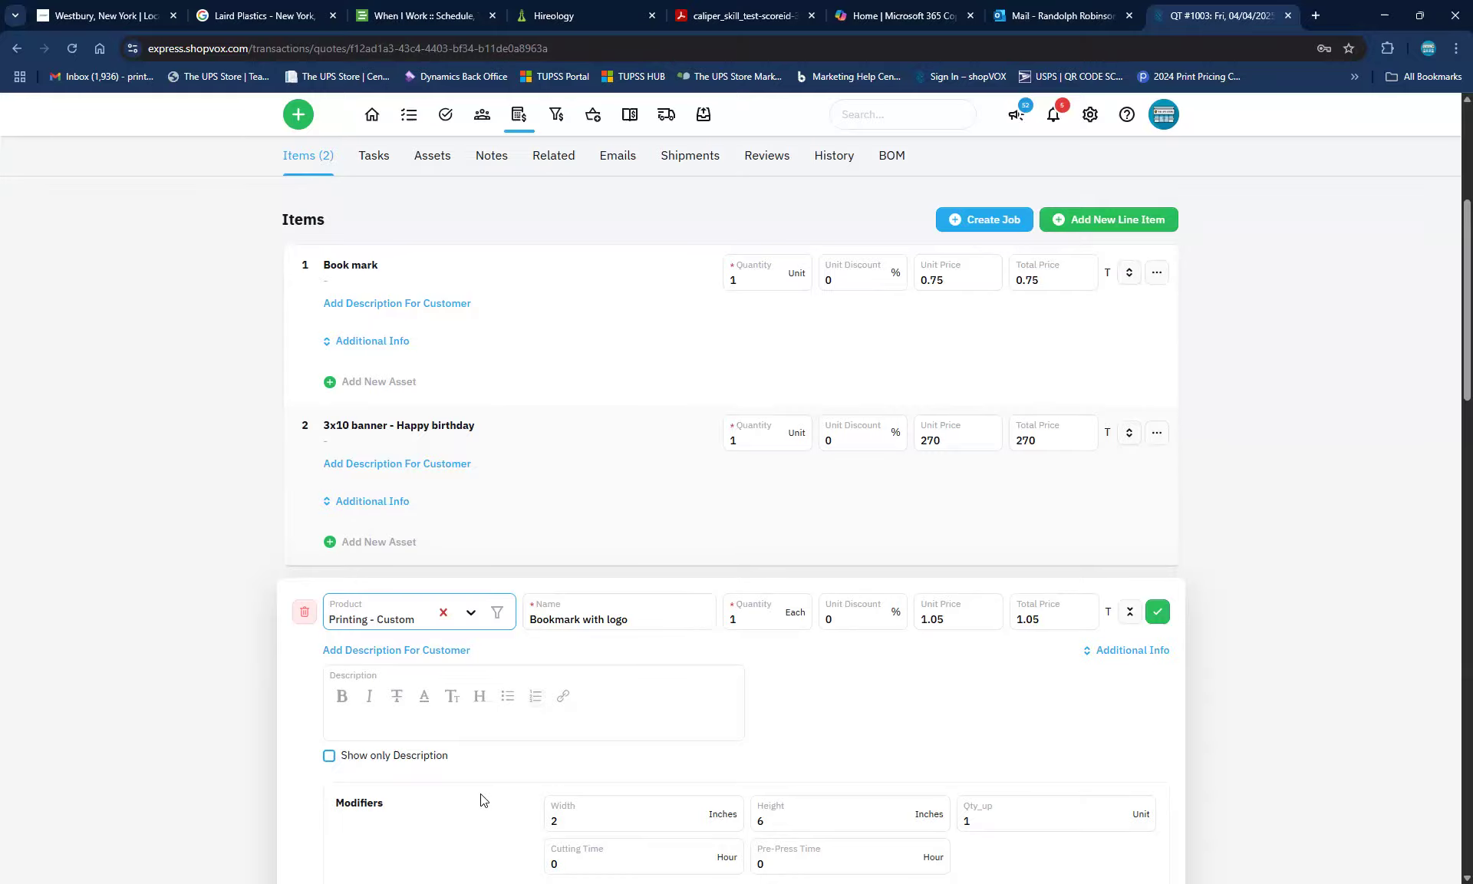
Enter 'Wood you like to read a book?' as the customer description and switch to the Pricing Summary
{"action": "left_click", "coordinate": [505, 739]}
{"action": "scroll", "coordinate": [503, 743], "scroll_direction": "down", "scroll_amount": 3}
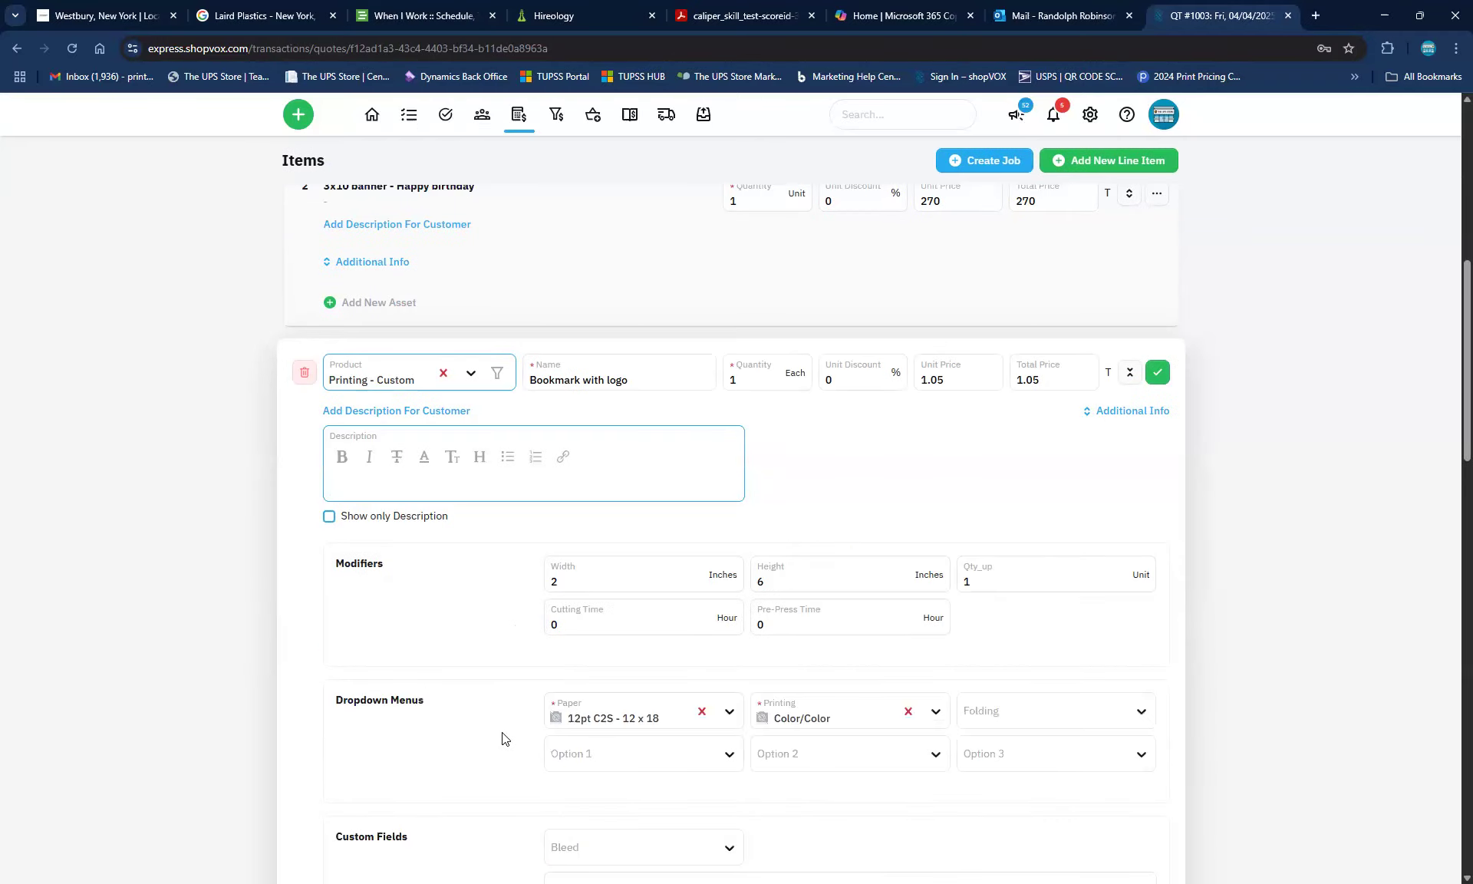
{"action": "type", "text": "Wood you like to "}
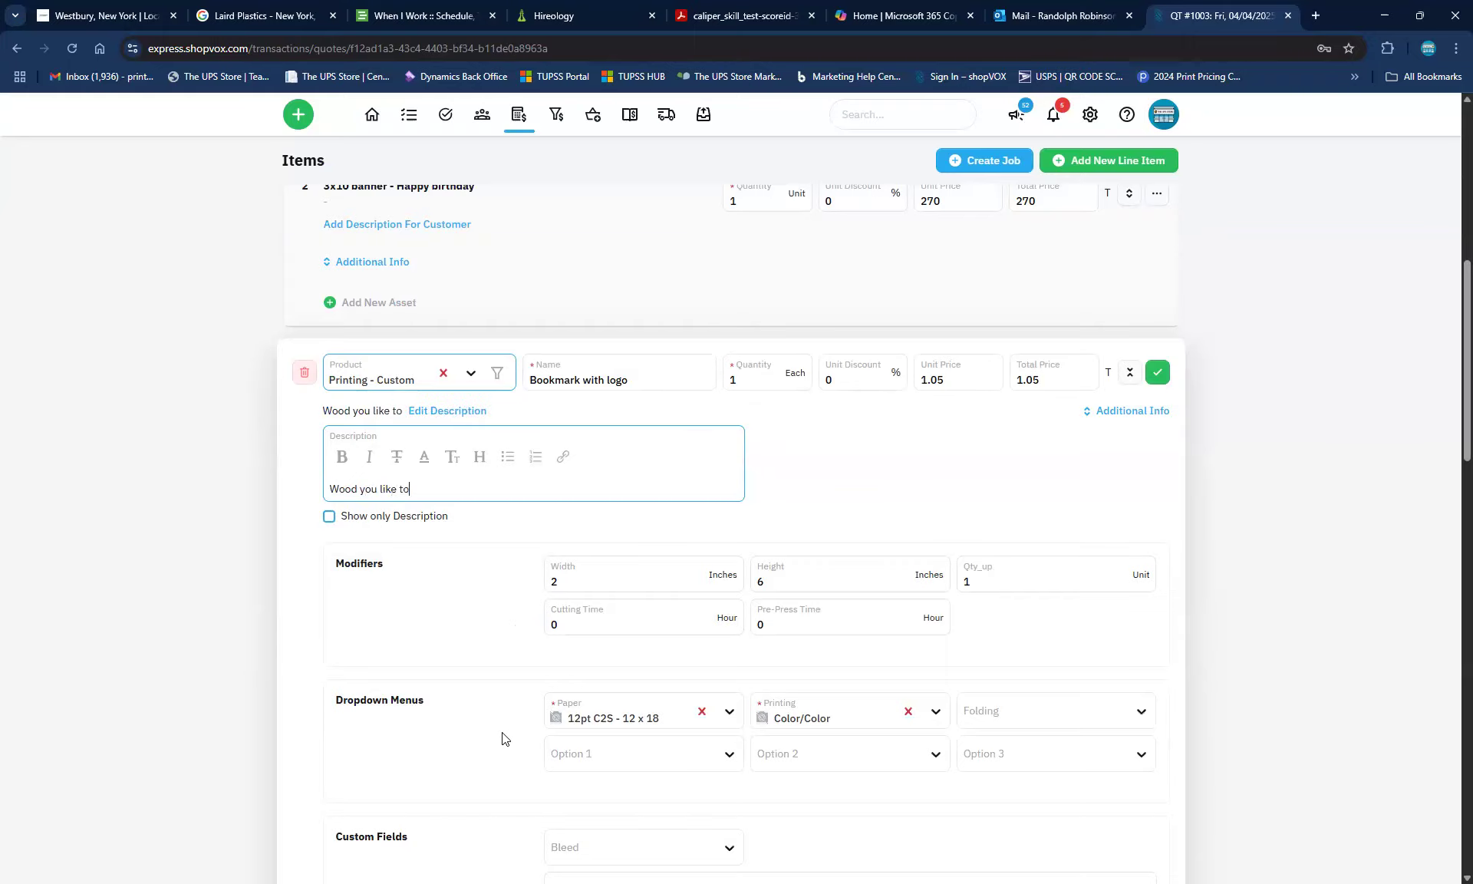
{"action": "type", "text": "read a book?"}
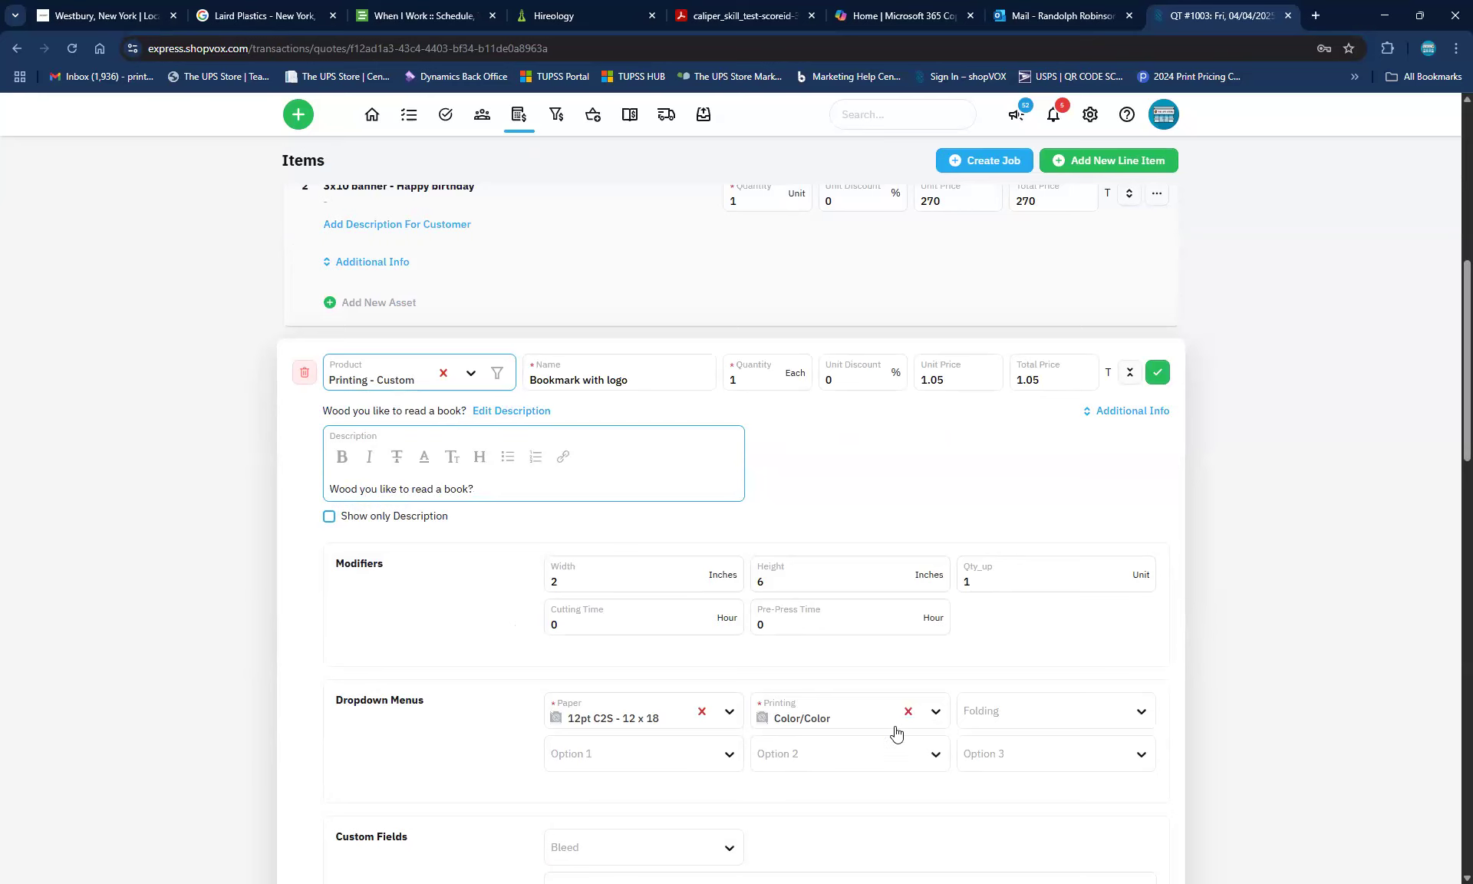
{"action": "left_click", "coordinate": [927, 488]}
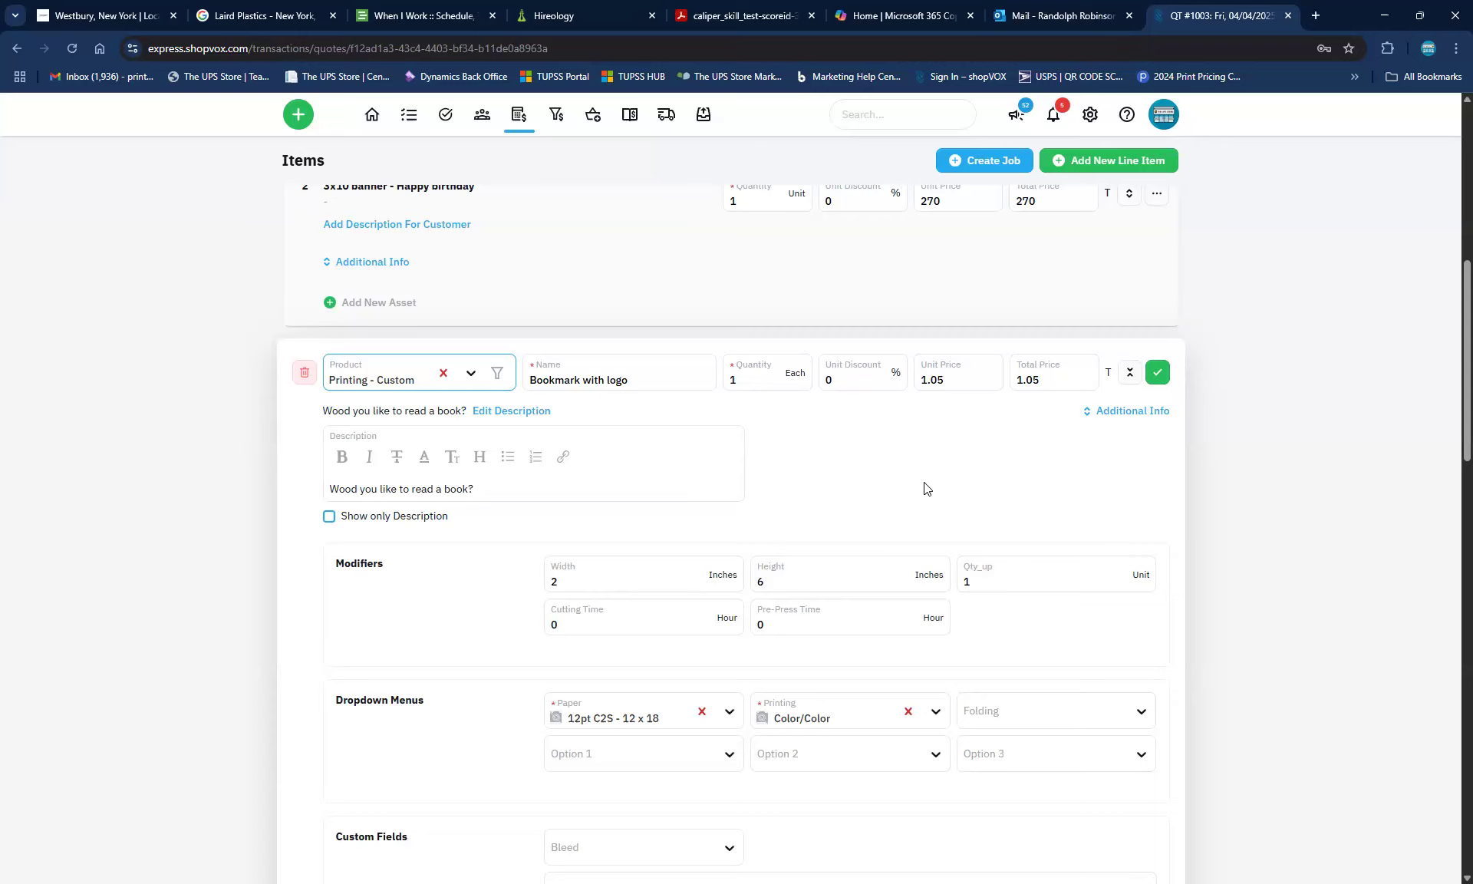
{"action": "scroll", "coordinate": [544, 552], "scroll_direction": "down", "scroll_amount": 4}
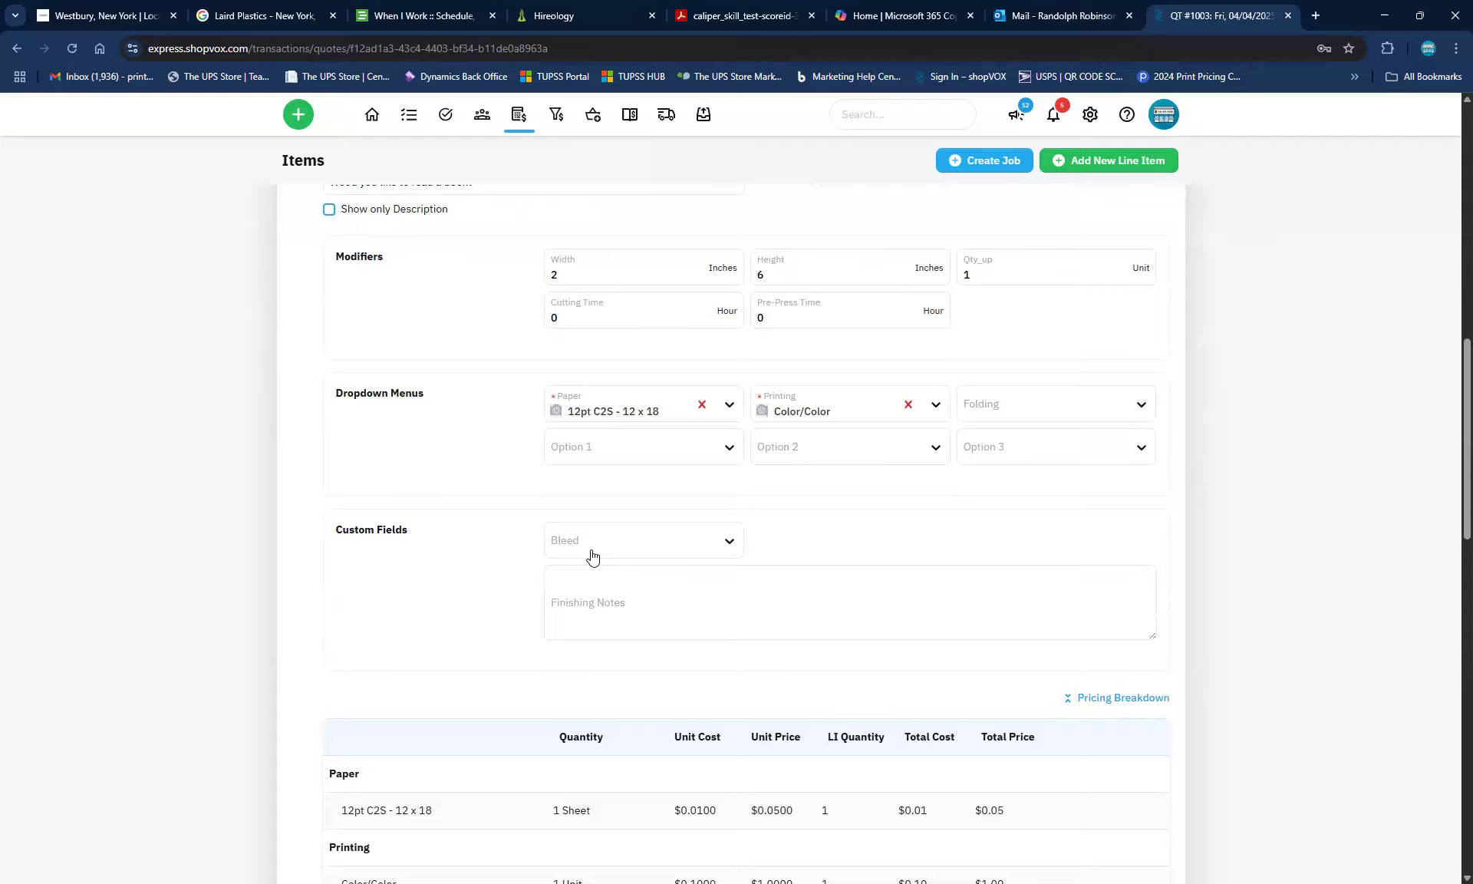
{"action": "left_click", "coordinate": [1155, 705]}
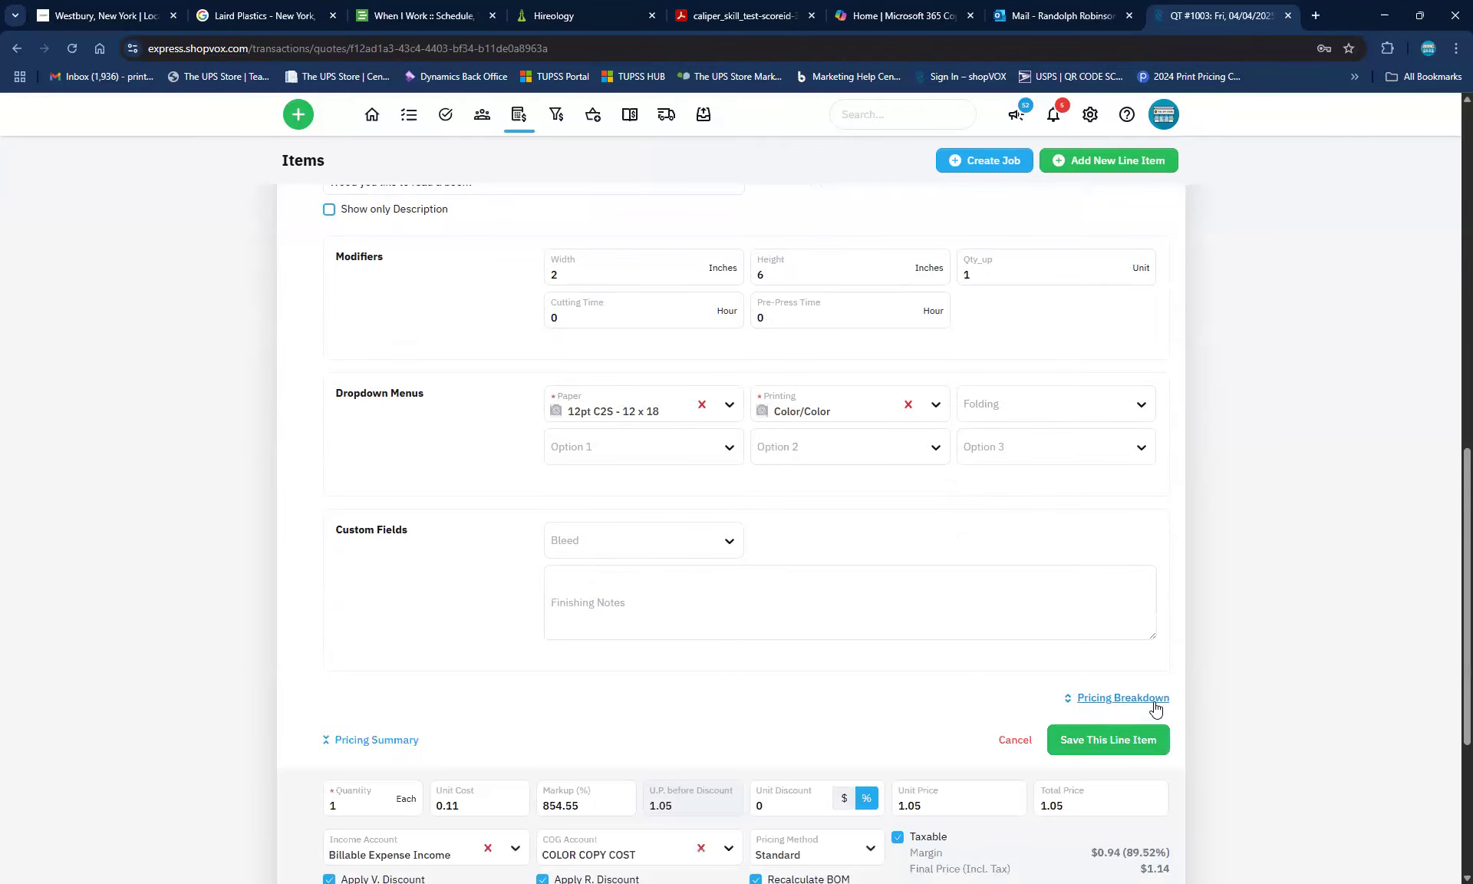
Save the bookmark line item, then reopen line item 3 for editing
{"action": "left_click", "coordinate": [1100, 744]}
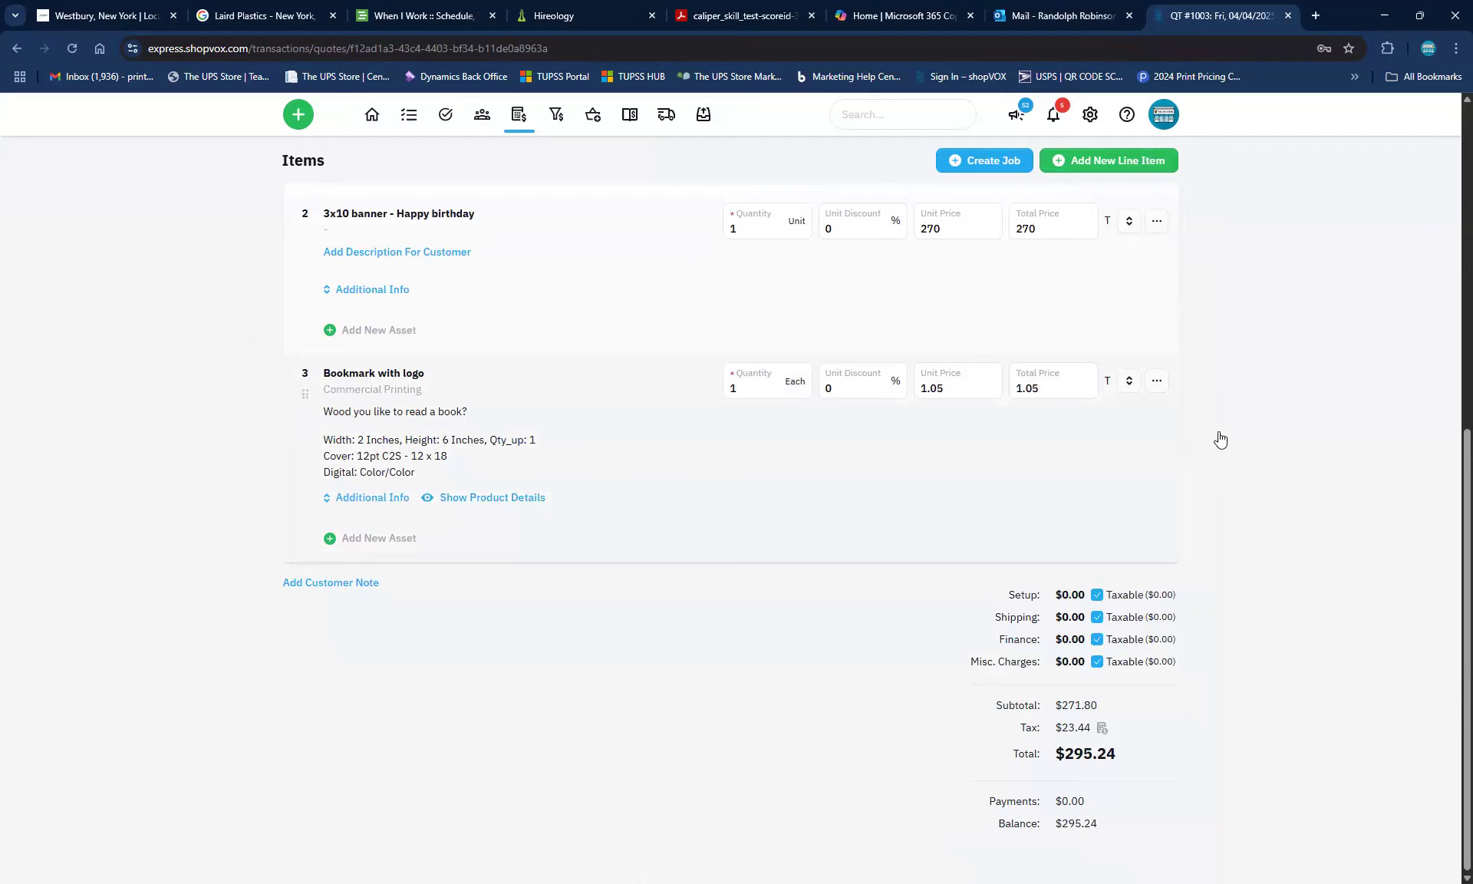
{"action": "left_click", "coordinate": [1157, 380]}
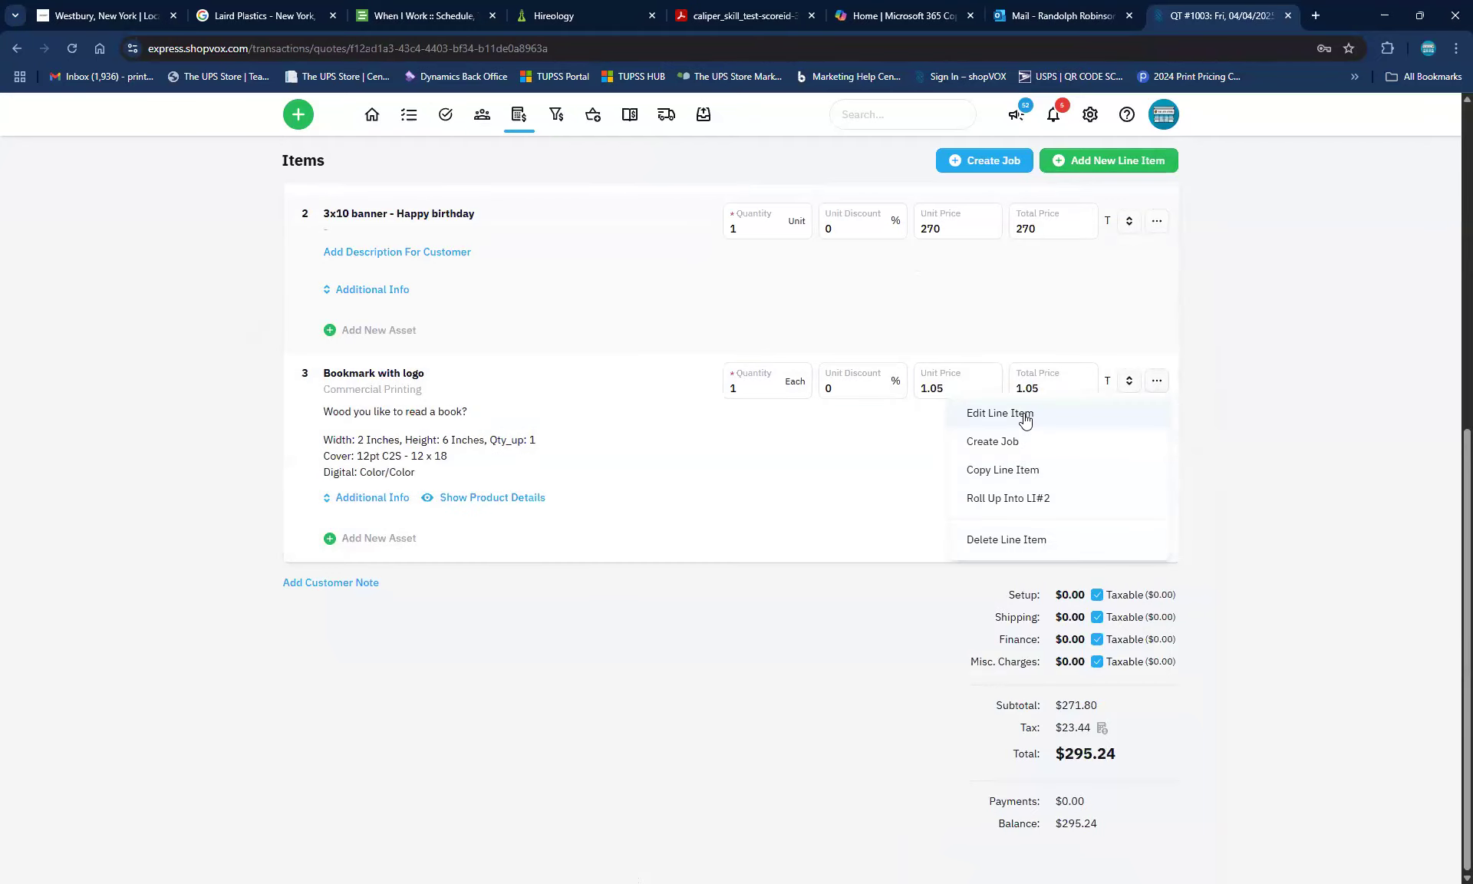
{"action": "left_click", "coordinate": [1024, 415]}
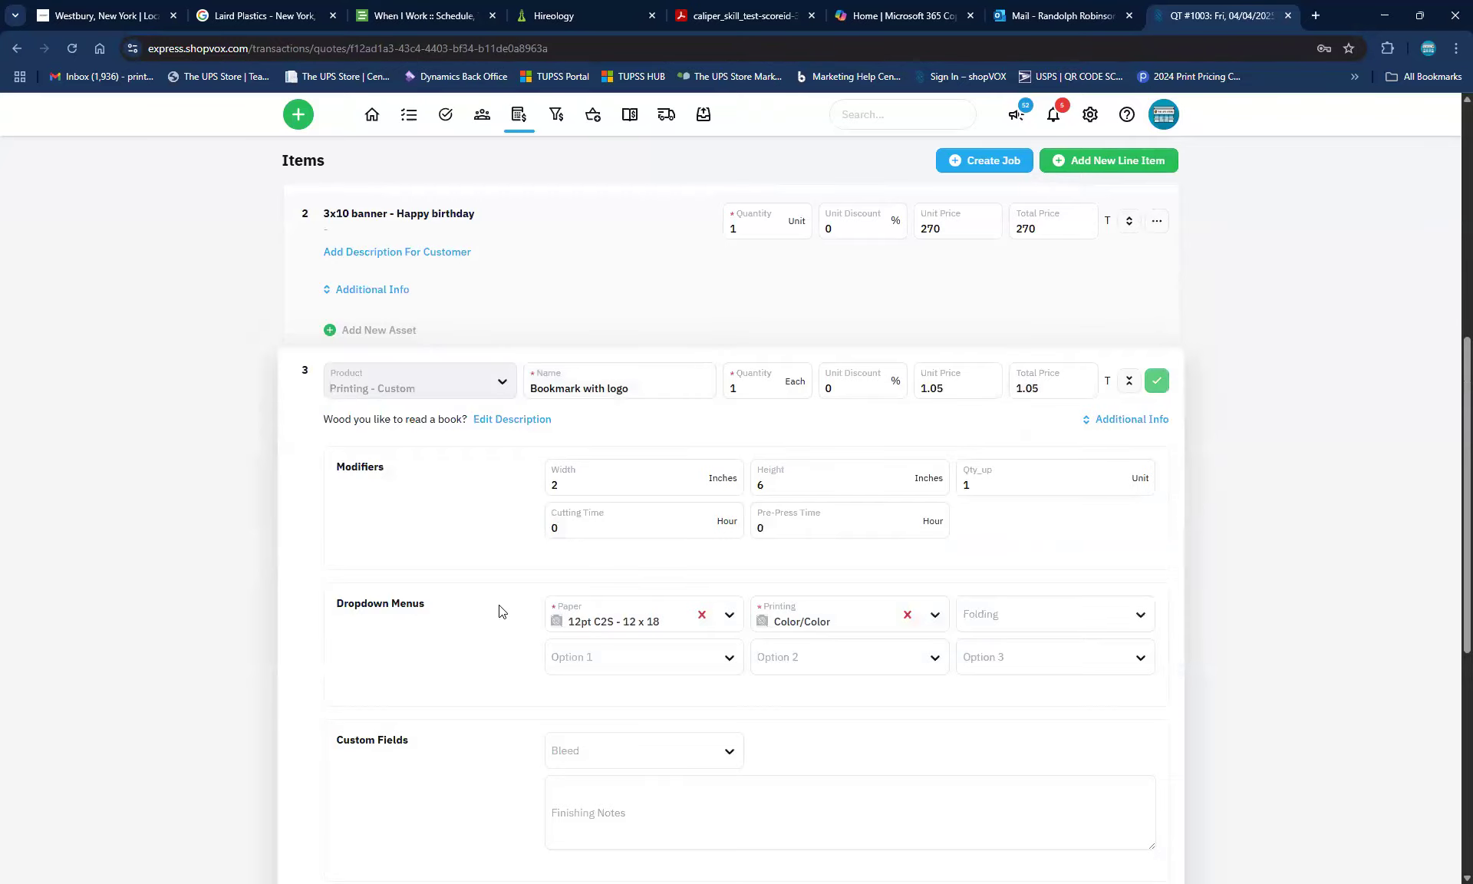
{"action": "scroll", "coordinate": [461, 675], "scroll_direction": "down", "scroll_amount": 1}
{"action": "left_click_drag", "start_coordinate": [403, 665], "coordinate": [267, 639]}
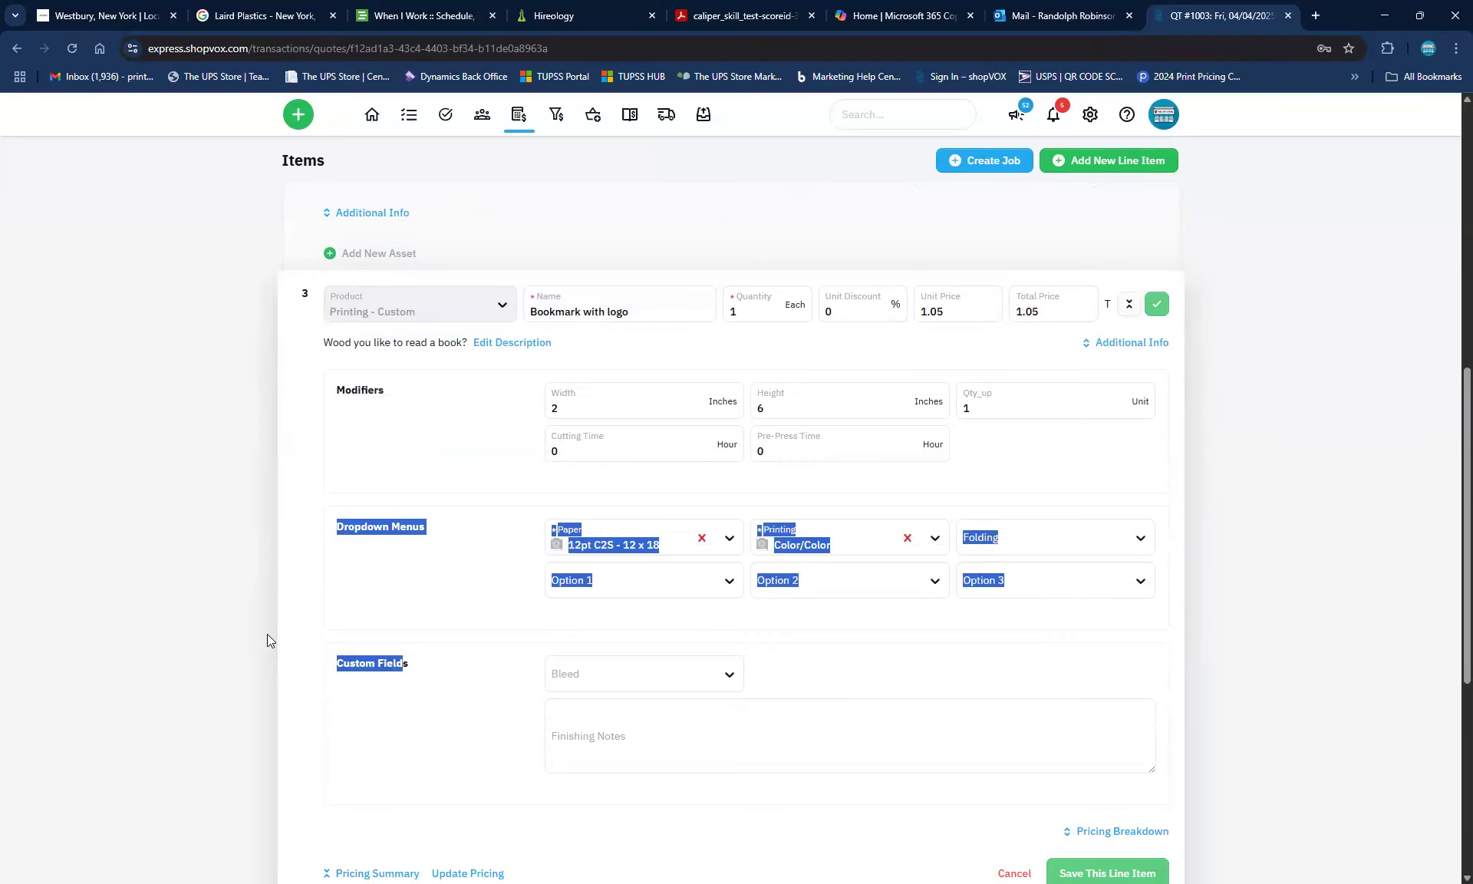
{"action": "left_click", "coordinate": [267, 634]}
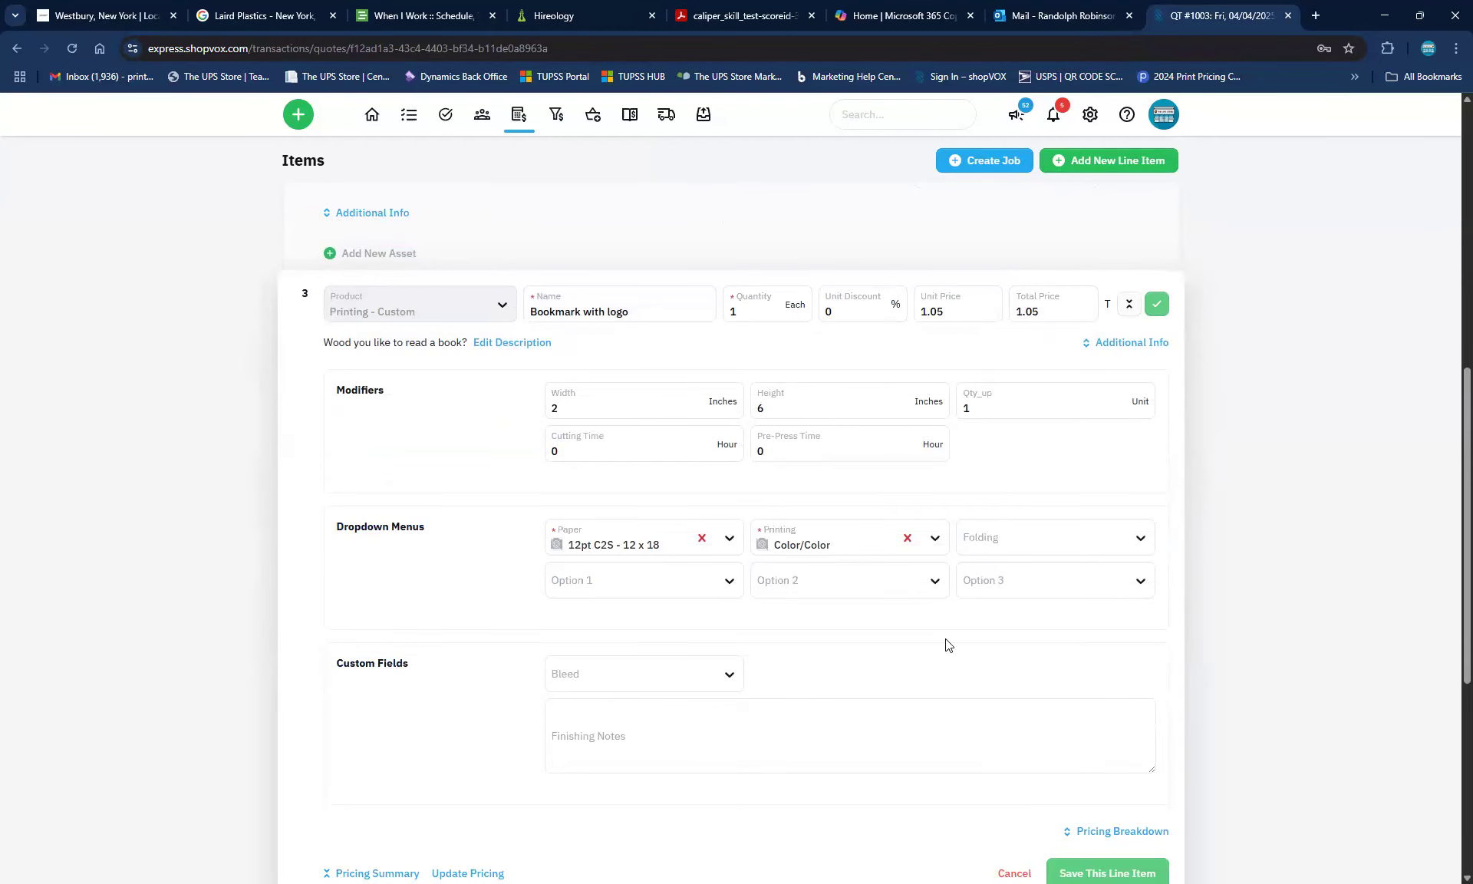
Check the Pricing Summary (unit cost 0.11, markup 854.55%, unit price 1.05) and locate Custom Fields
{"action": "scroll", "coordinate": [950, 645], "scroll_direction": "down", "scroll_amount": 3}
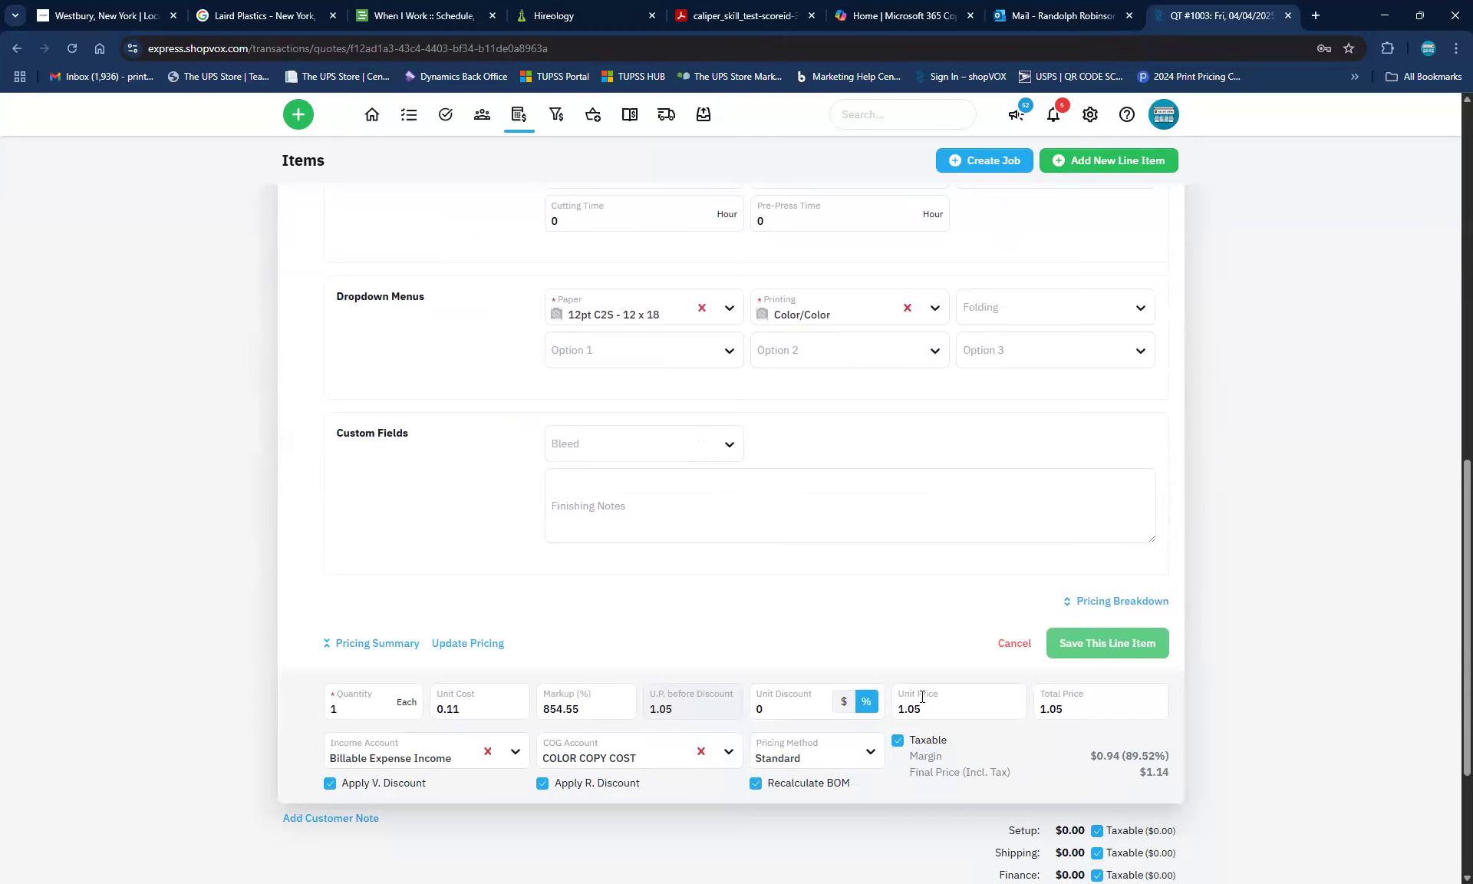
{"action": "scroll", "coordinate": [921, 696], "scroll_direction": "down", "scroll_amount": 3}
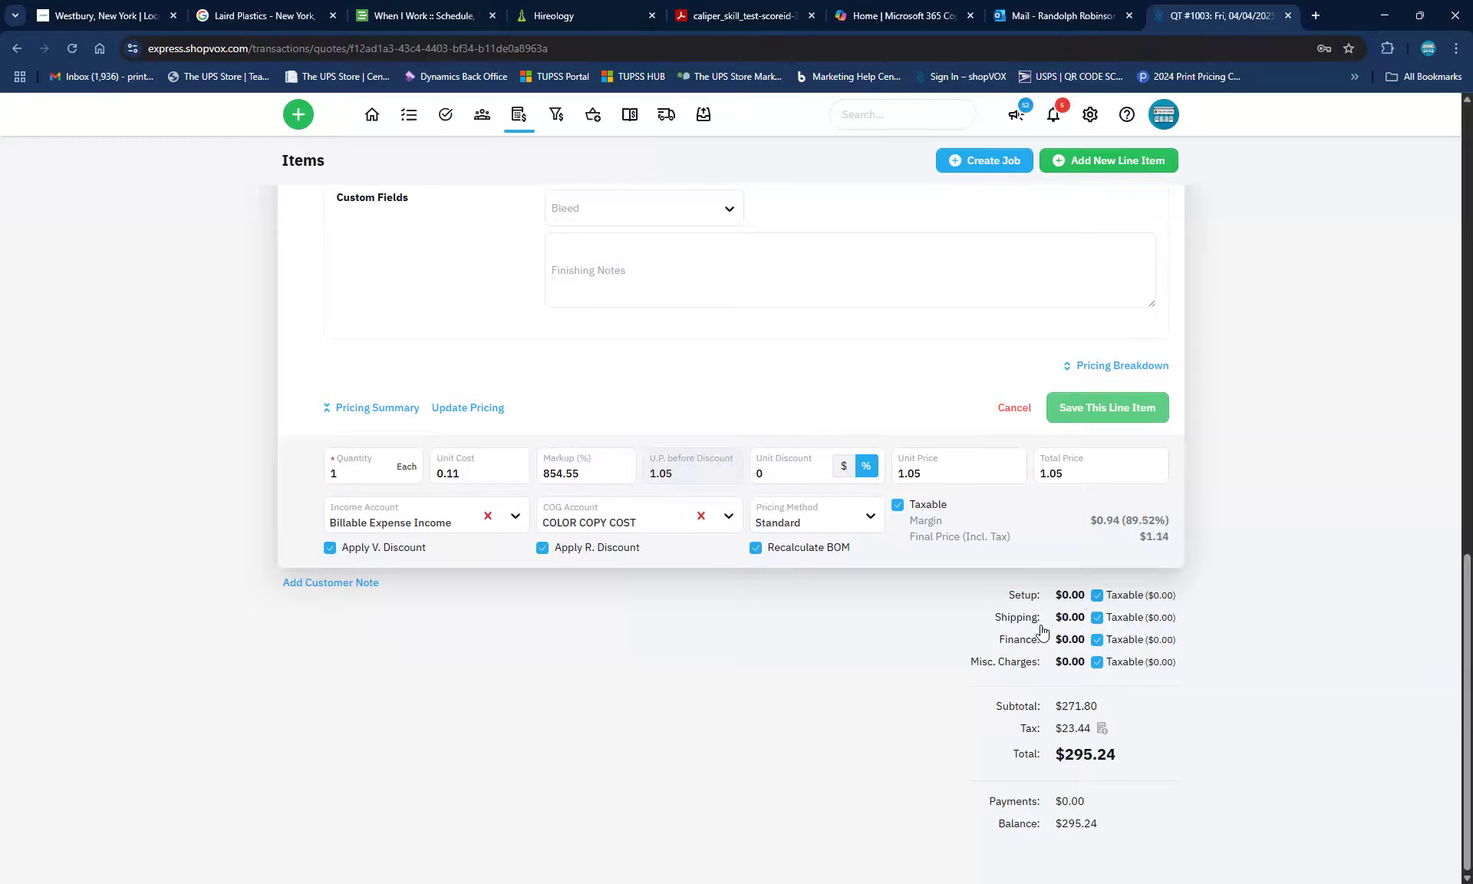
{"action": "scroll", "coordinate": [1040, 618], "scroll_direction": "up", "scroll_amount": 6}
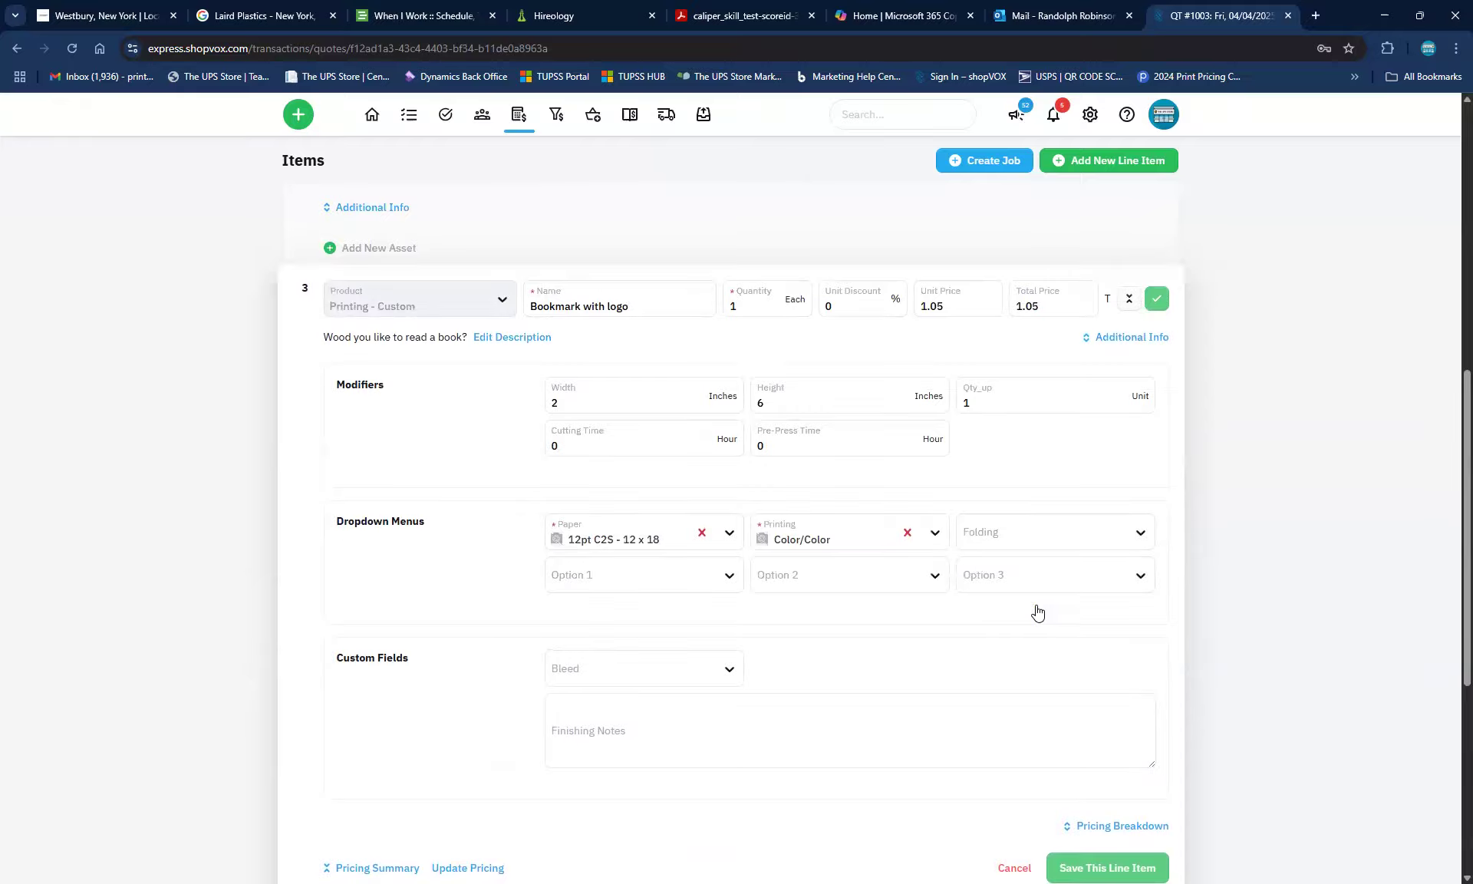
{"action": "scroll", "coordinate": [1038, 612], "scroll_direction": "up", "scroll_amount": 6}
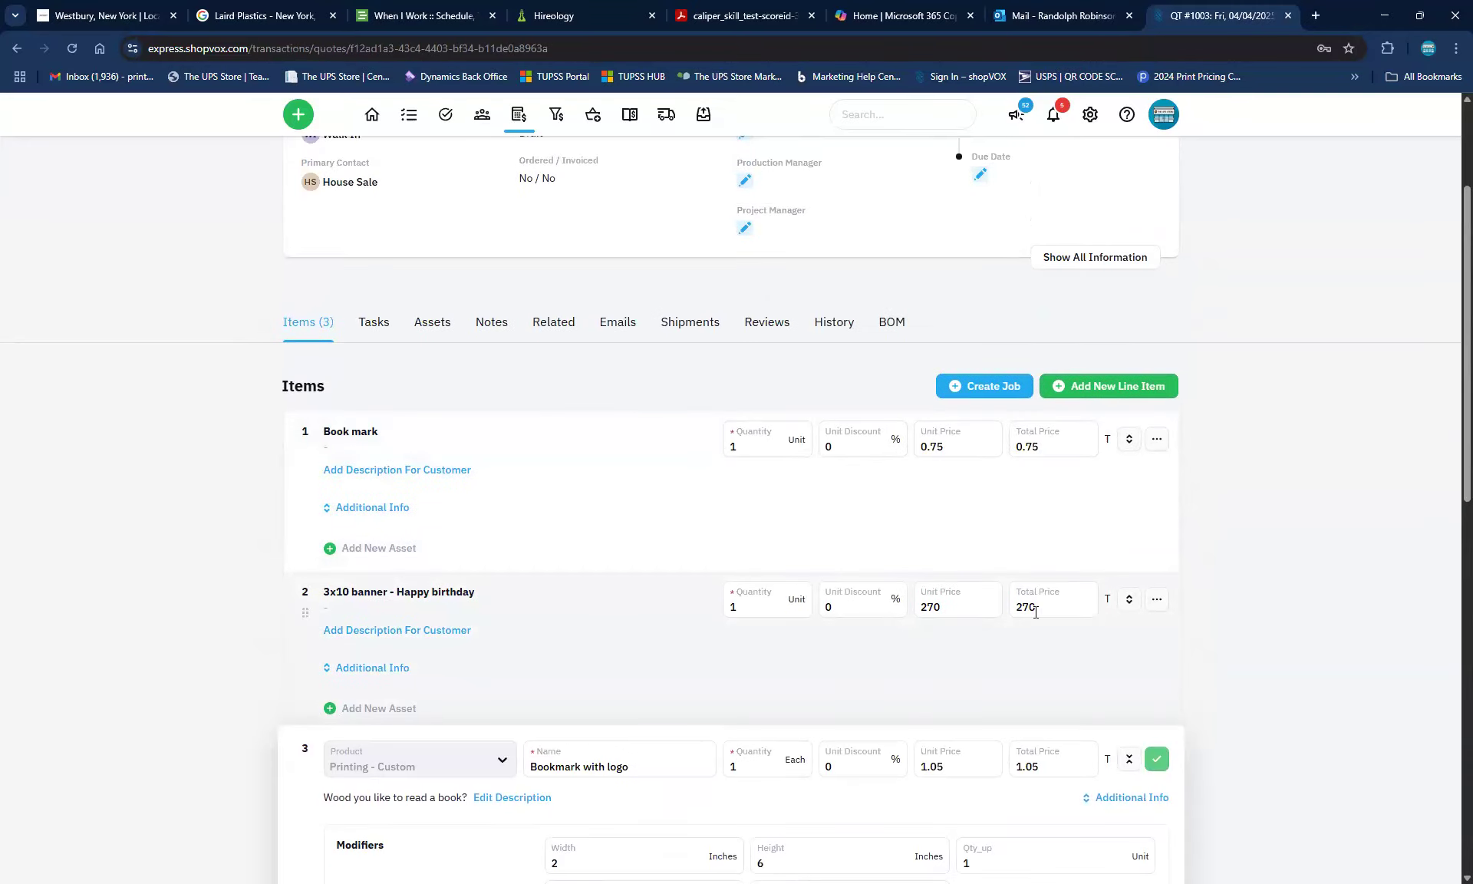
{"action": "scroll", "coordinate": [1007, 689], "scroll_direction": "down", "scroll_amount": 4}
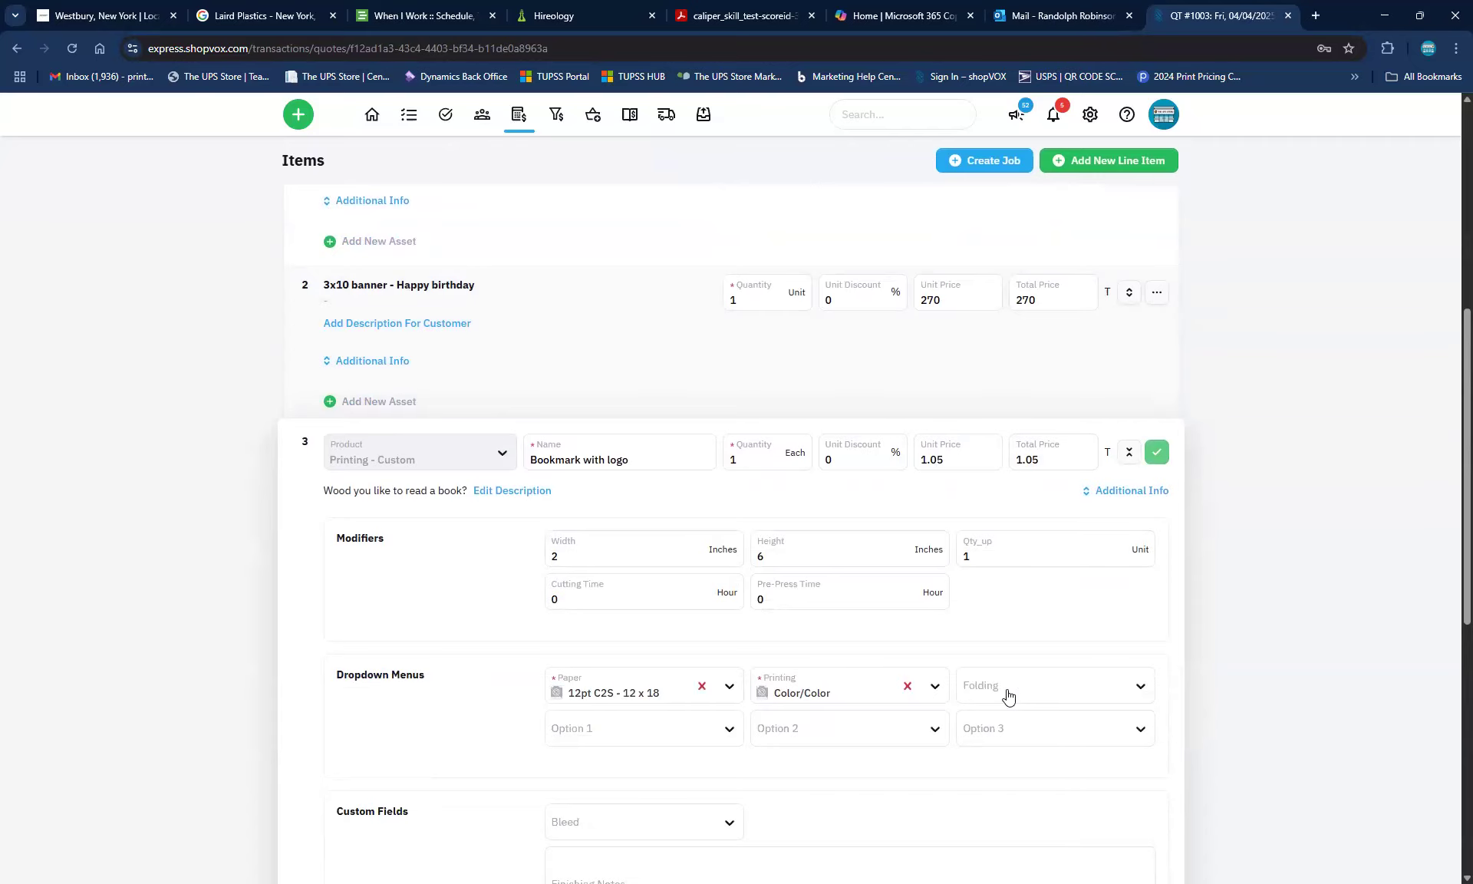
{"action": "scroll", "coordinate": [930, 704], "scroll_direction": "down", "scroll_amount": 2}
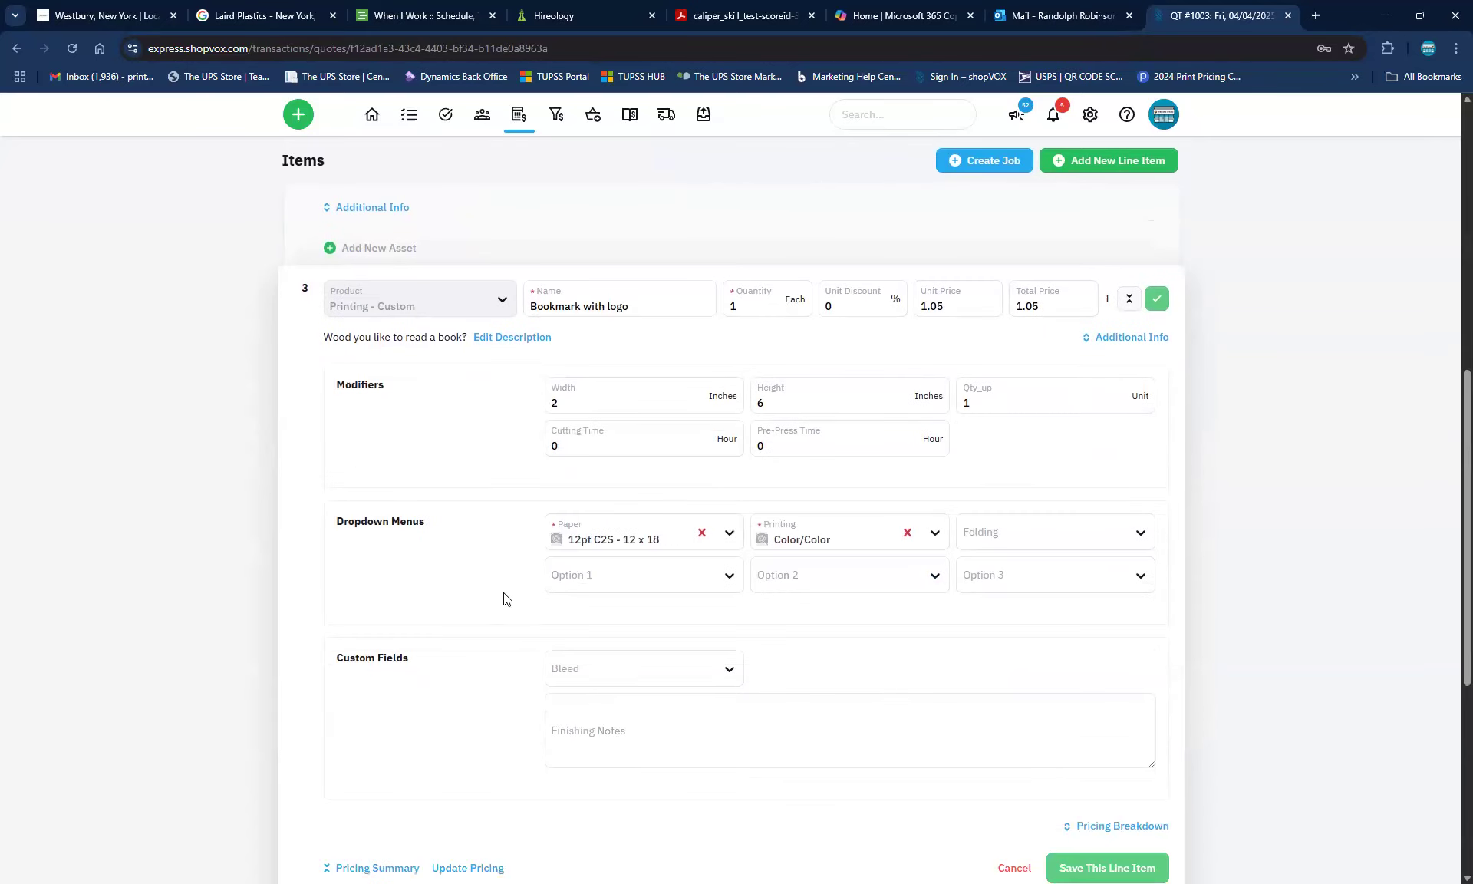
{"action": "scroll", "coordinate": [542, 585], "scroll_direction": "down", "scroll_amount": 2}
{"action": "scroll", "coordinate": [542, 585], "scroll_direction": "down", "scroll_amount": 1}
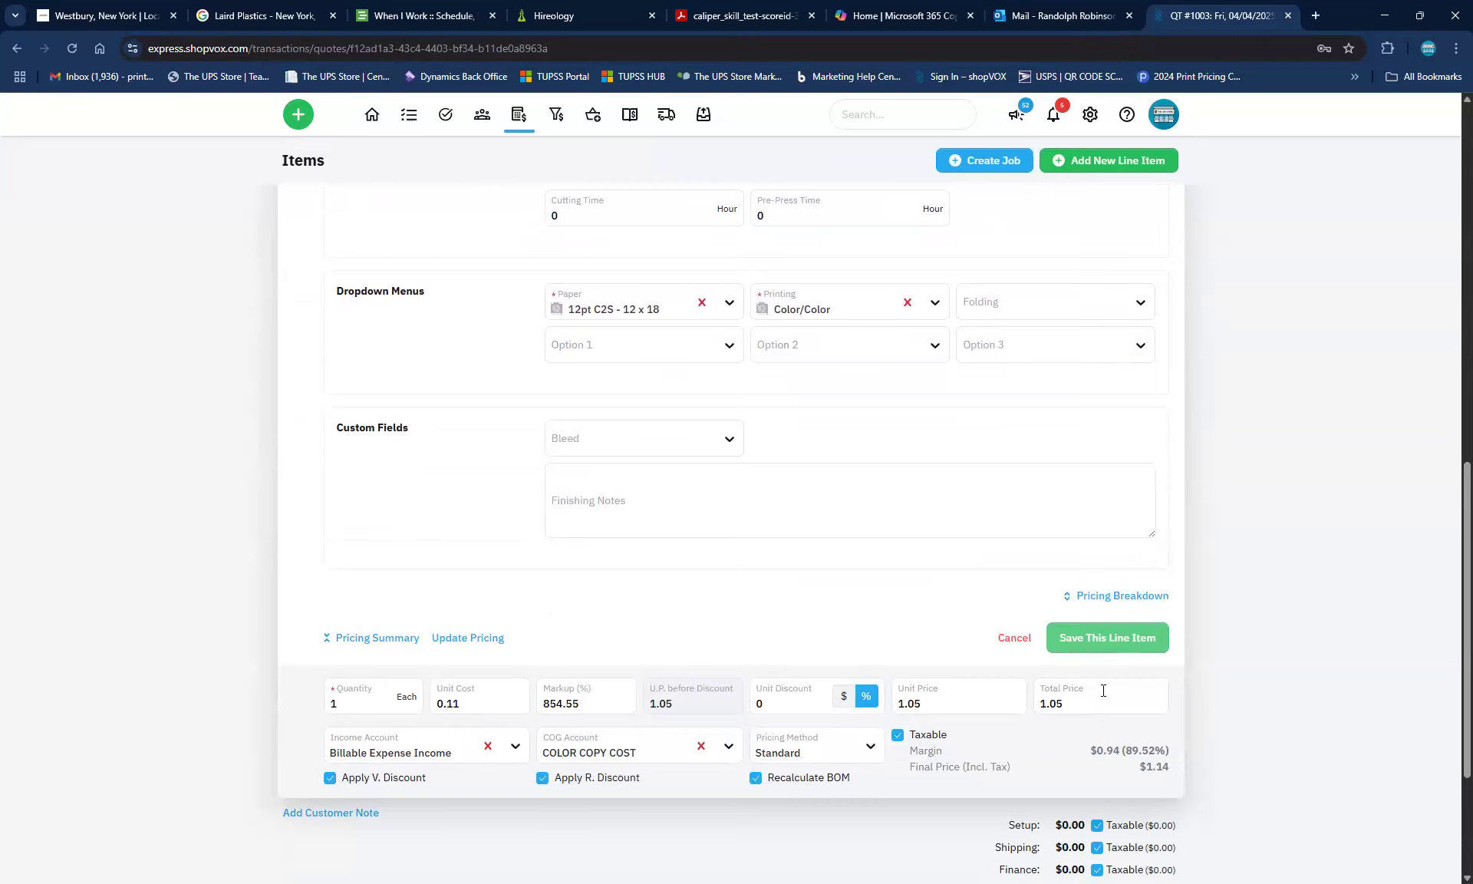
{"action": "left_click_drag", "start_coordinate": [431, 429], "coordinate": [304, 425]}
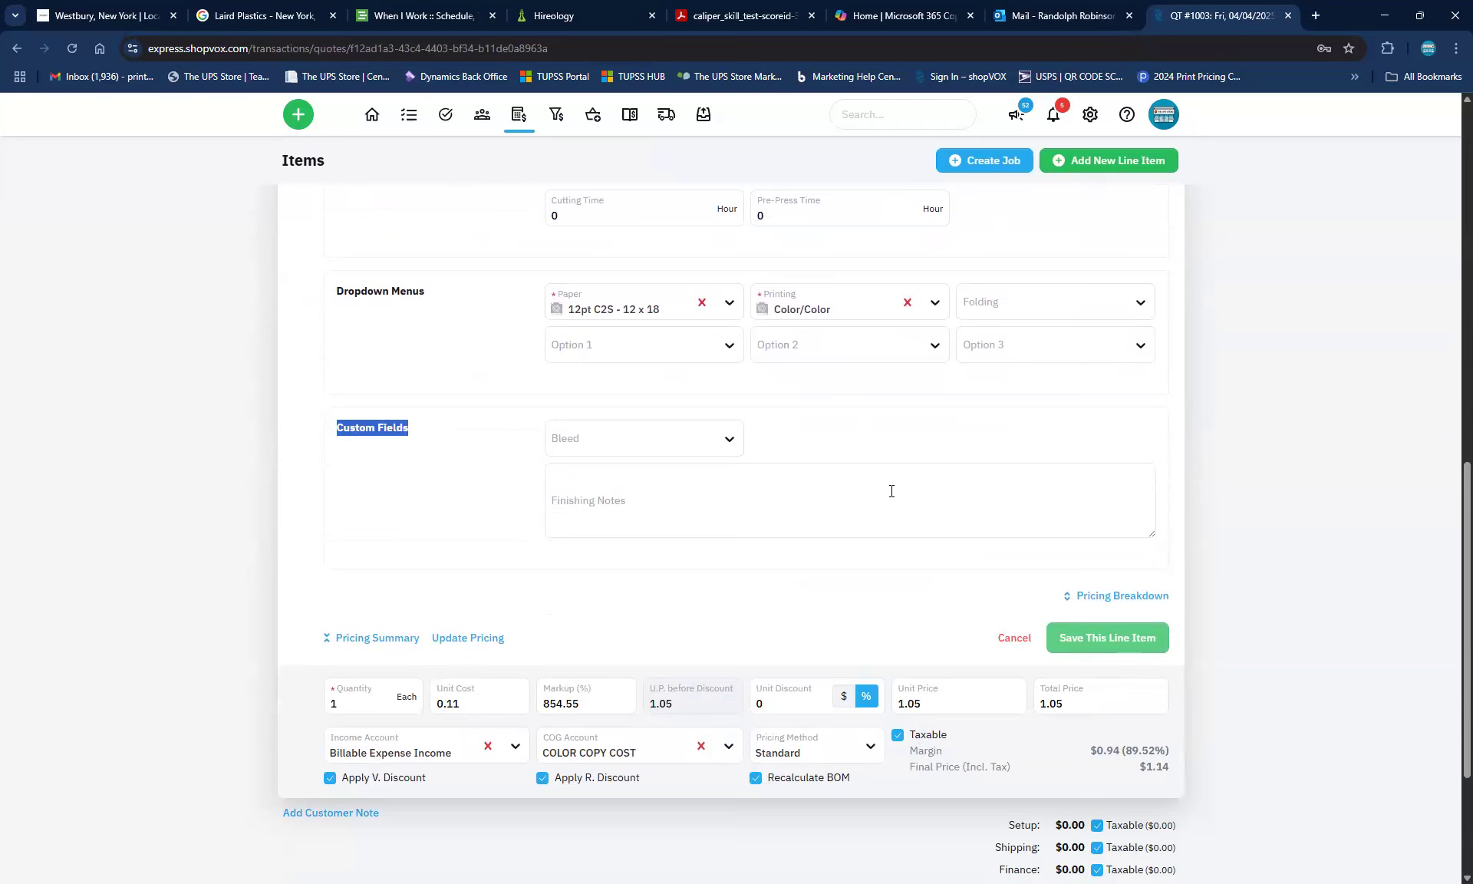
Set Bleed to 0.125" and save the line item, bringing the quote total to $295.24
{"action": "left_click", "coordinate": [720, 443]}
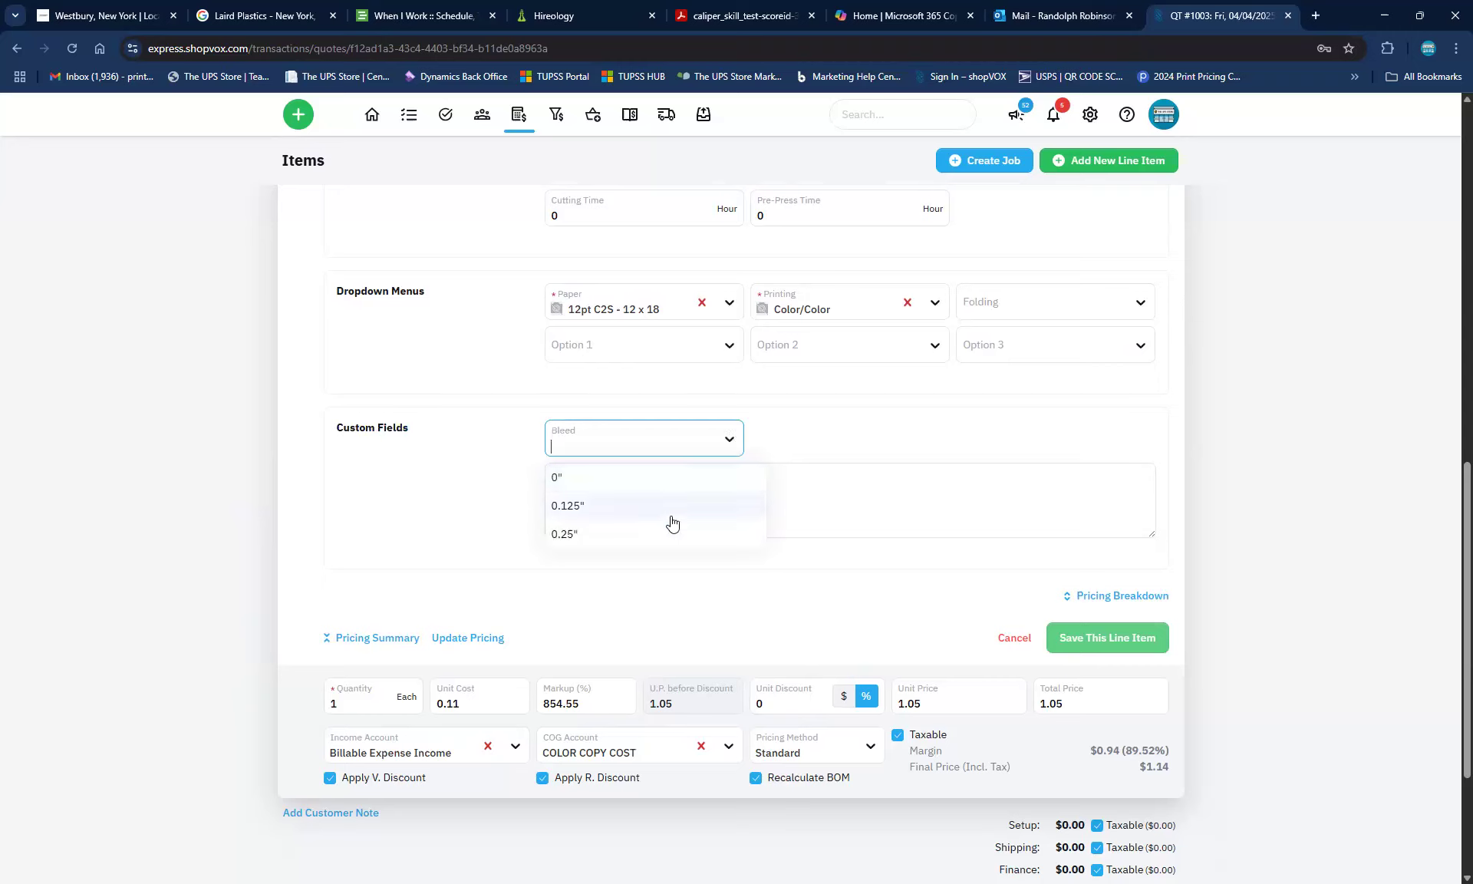
{"action": "left_click", "coordinate": [583, 505]}
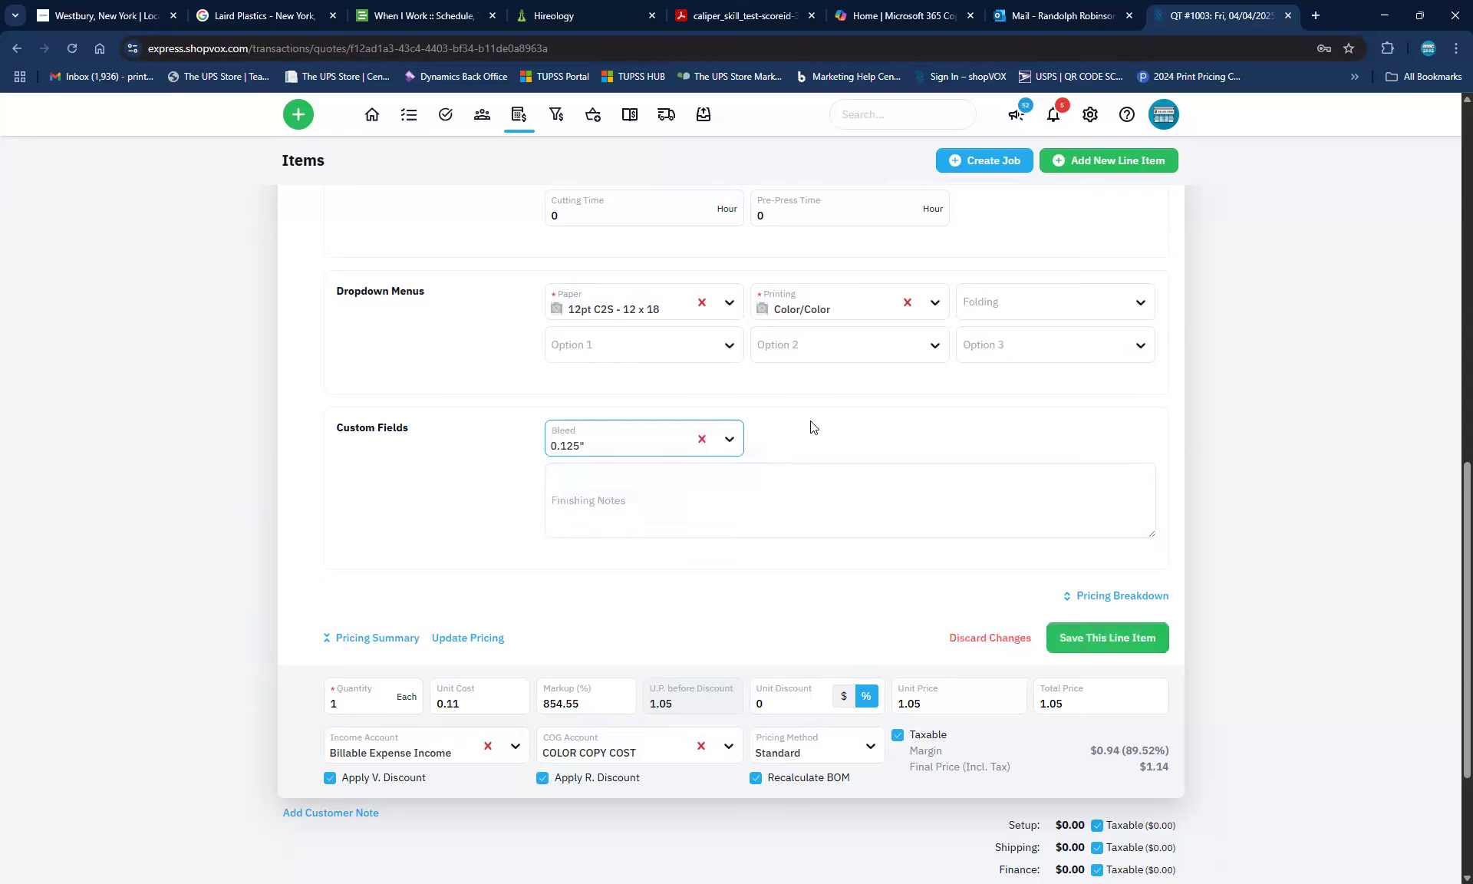
{"action": "left_click", "coordinate": [601, 514]}
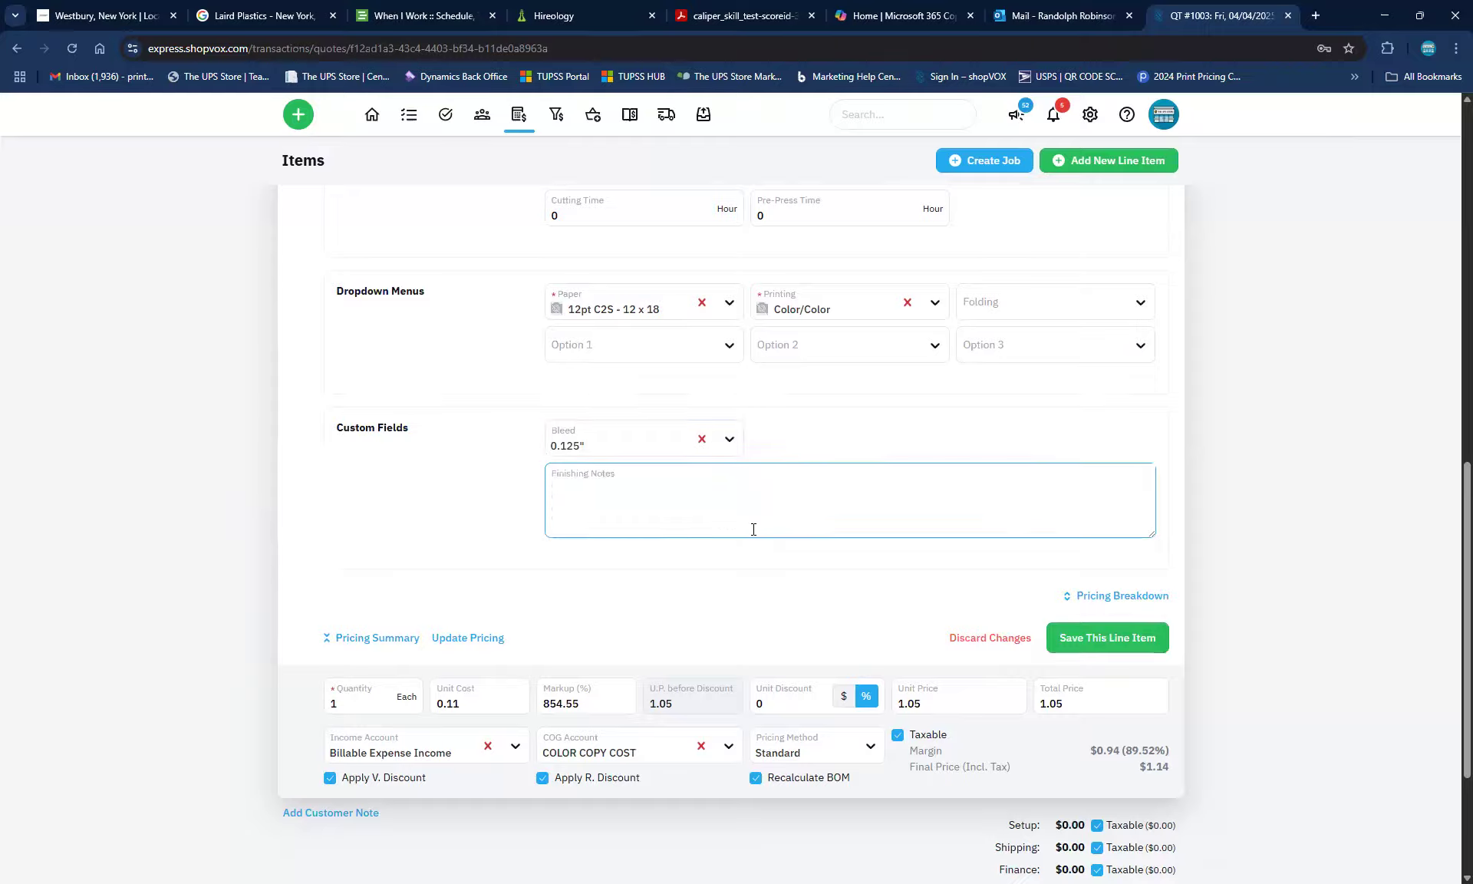
{"action": "scroll", "coordinate": [595, 491], "scroll_direction": "up", "scroll_amount": 3}
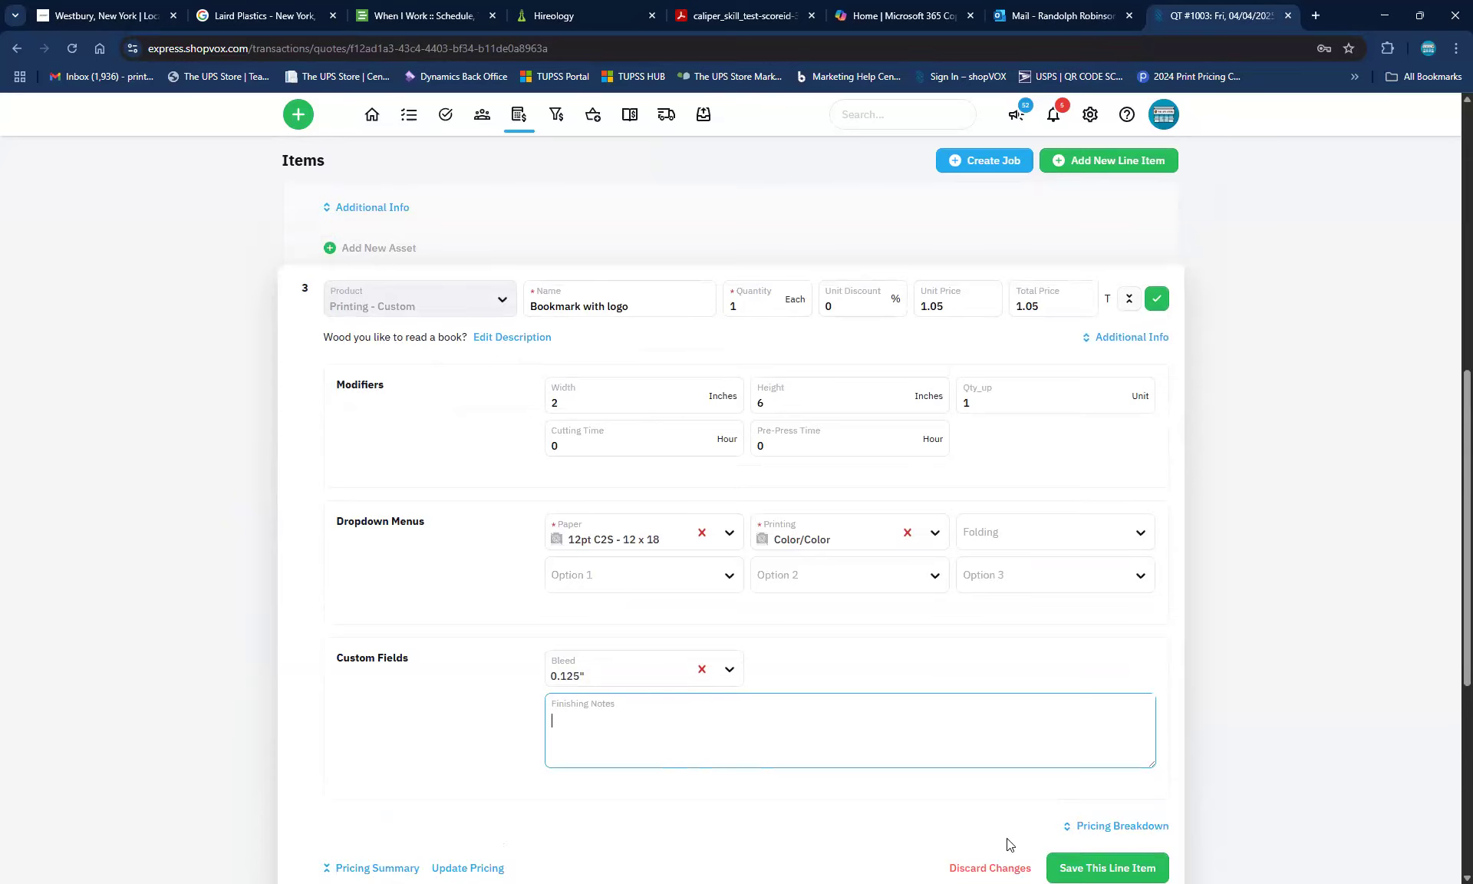
{"action": "left_click", "coordinate": [1073, 861]}
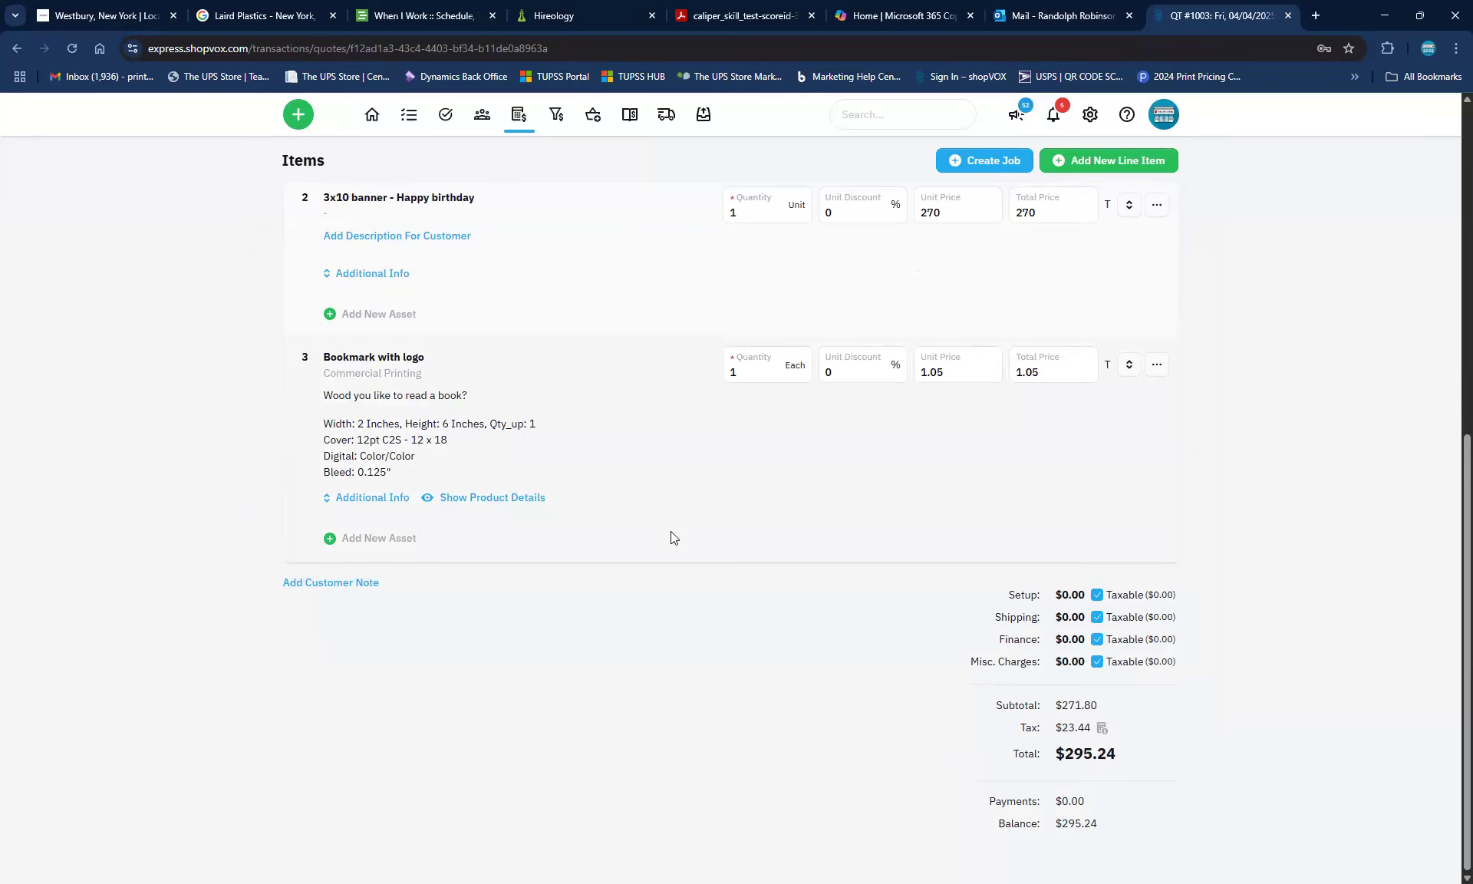
Add a new blank line item to quote QT #1003
{"action": "scroll", "coordinate": [670, 531], "scroll_direction": "up", "scroll_amount": 4}
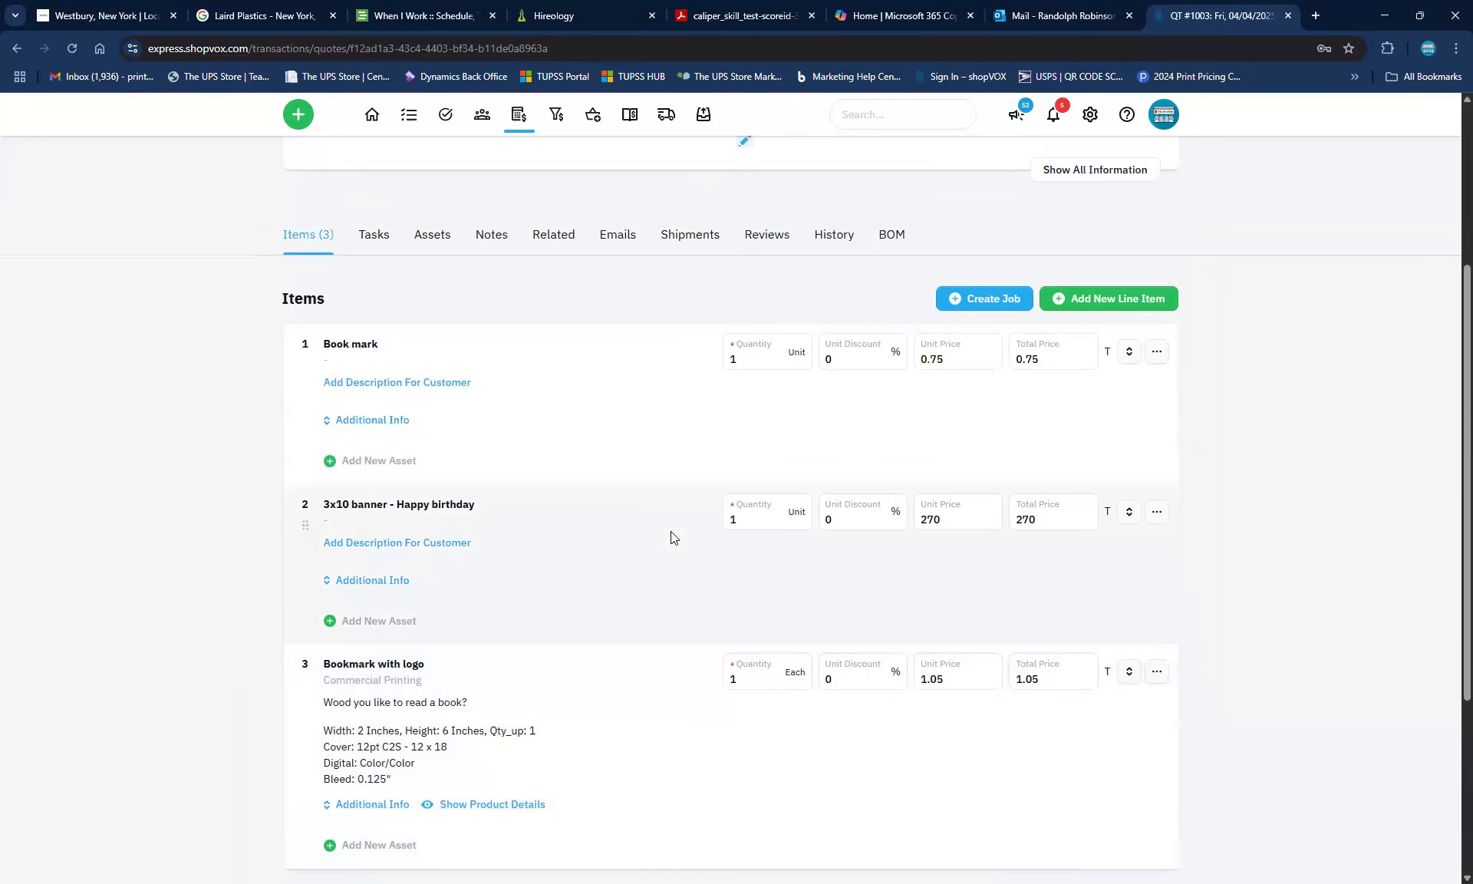
{"action": "scroll", "coordinate": [671, 531], "scroll_direction": "up", "scroll_amount": 2}
{"action": "scroll", "coordinate": [815, 479], "scroll_direction": "up", "scroll_amount": 2}
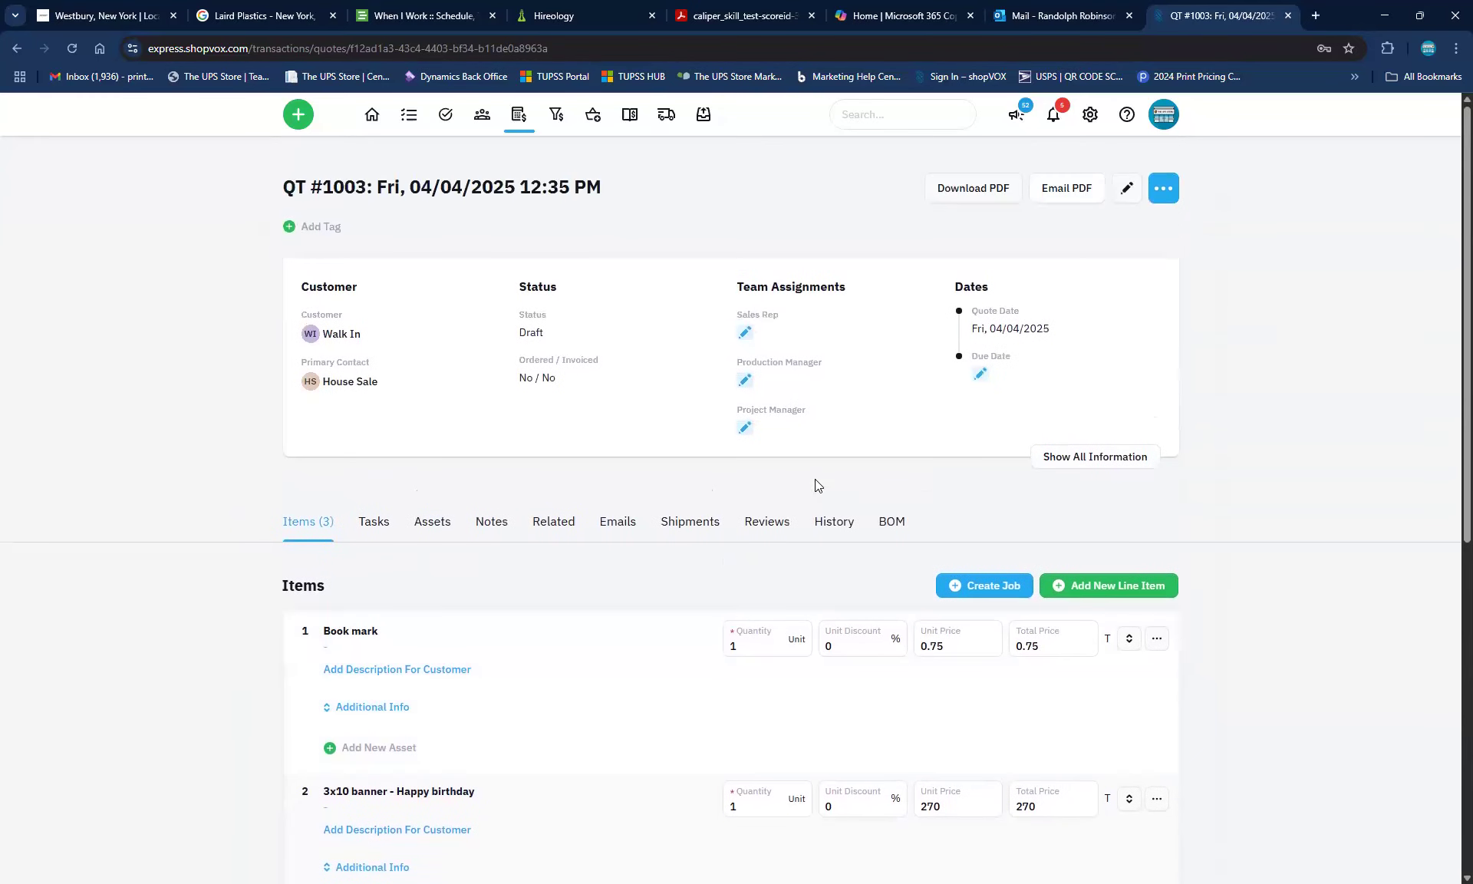
{"action": "scroll", "coordinate": [606, 711], "scroll_direction": "down", "scroll_amount": 2}
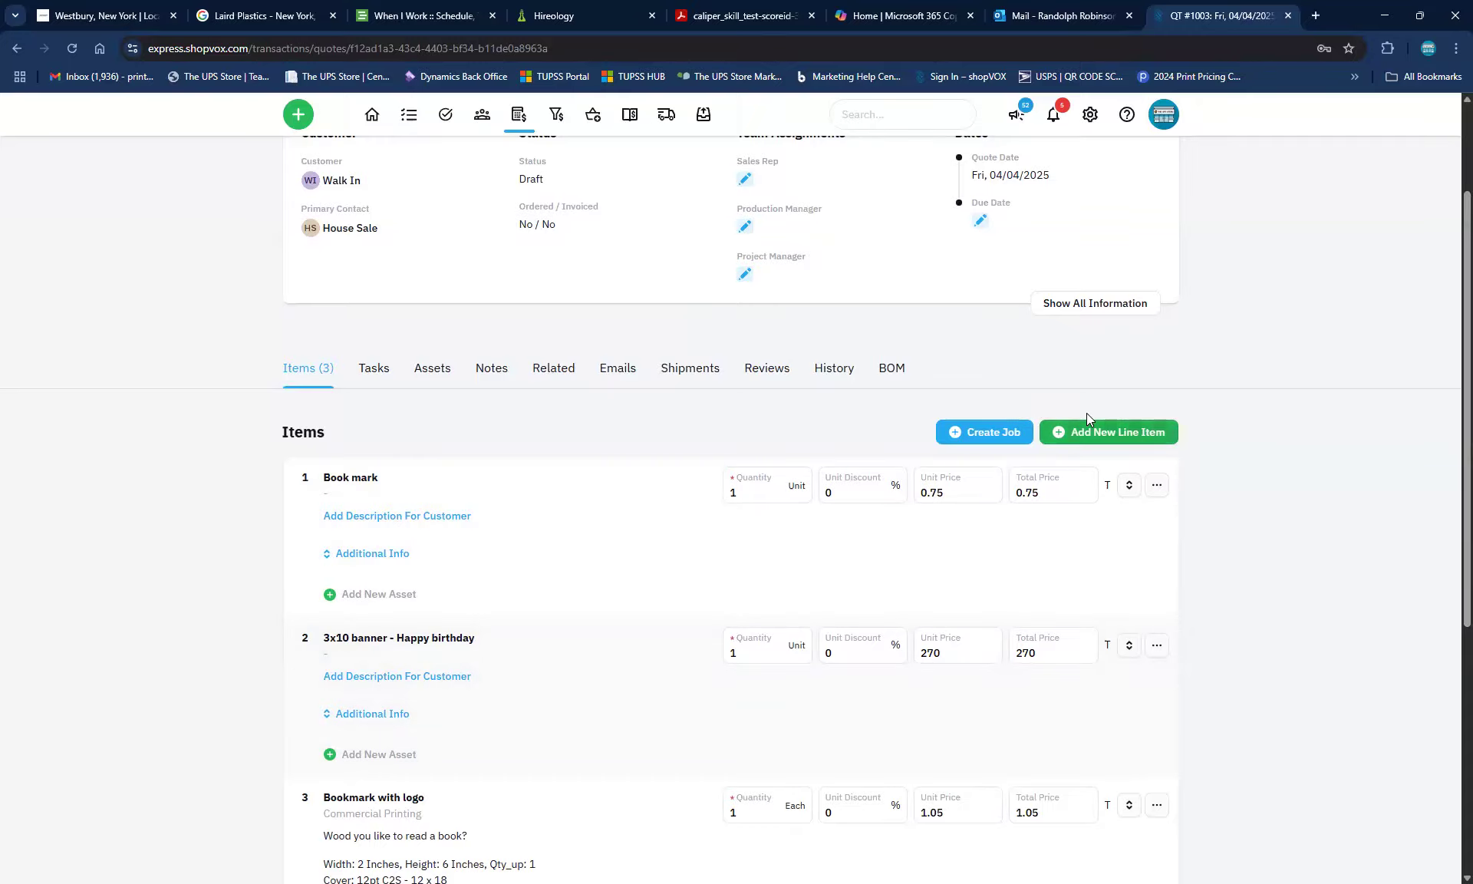
{"action": "left_click", "coordinate": [1088, 434]}
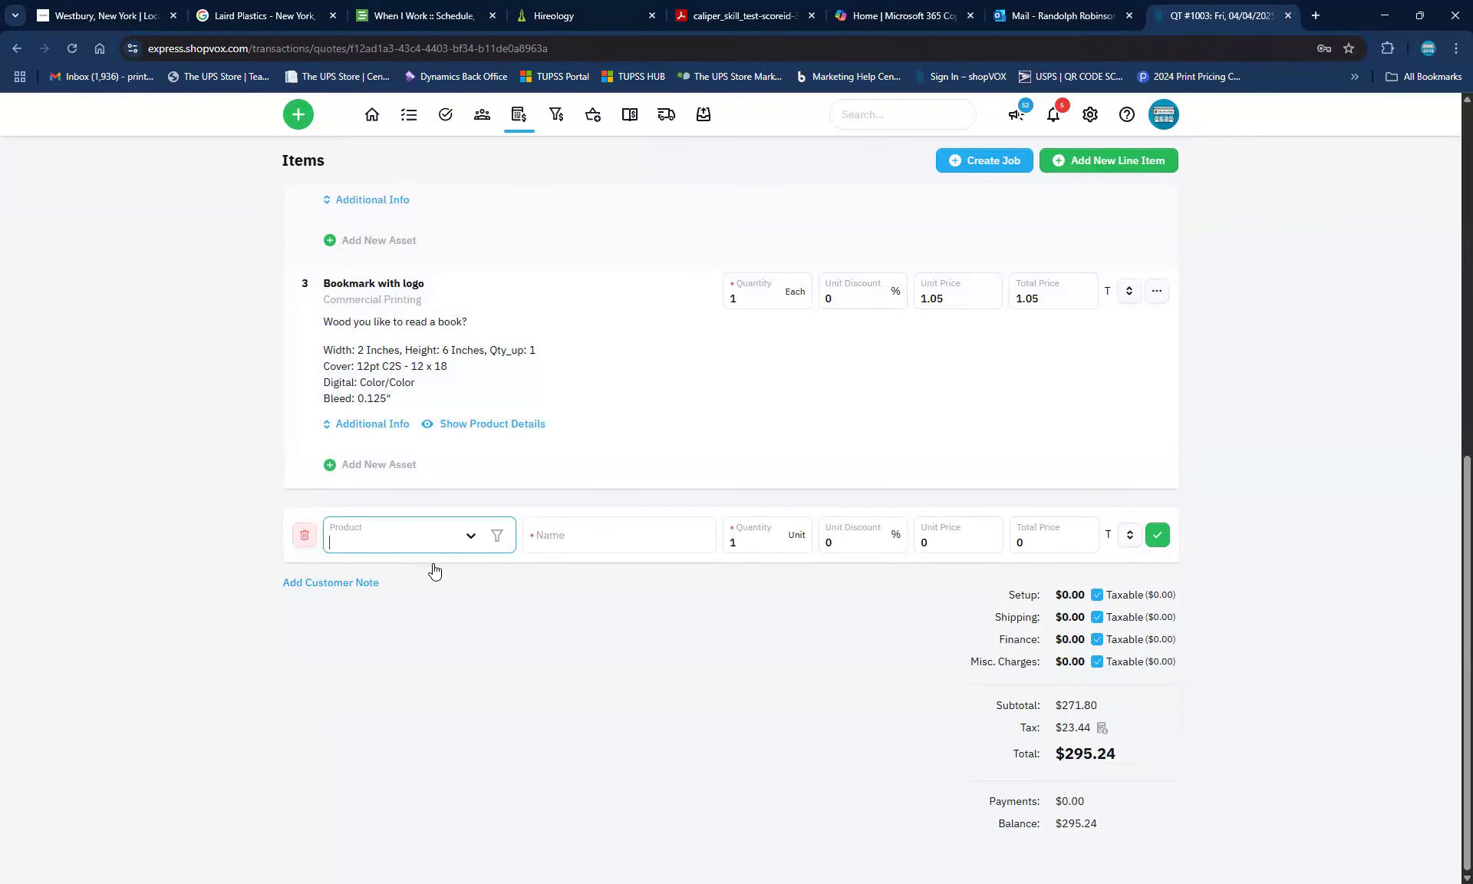
Search the Product box for 'ban' and 'bann' to see which banner products exist
{"action": "type", "text": "ban"}
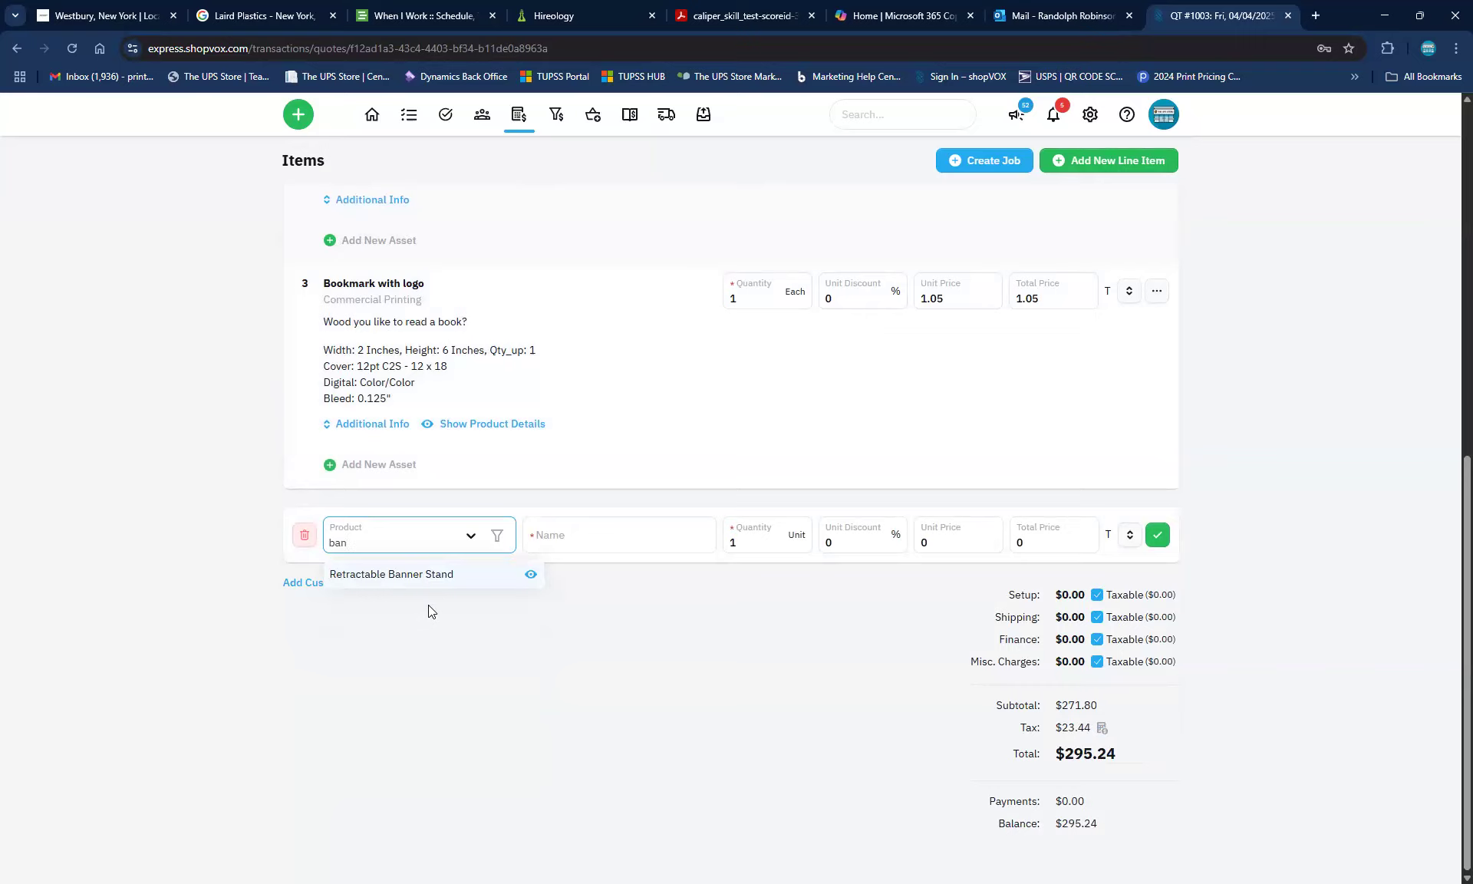
{"action": "left_click", "coordinate": [498, 535]}
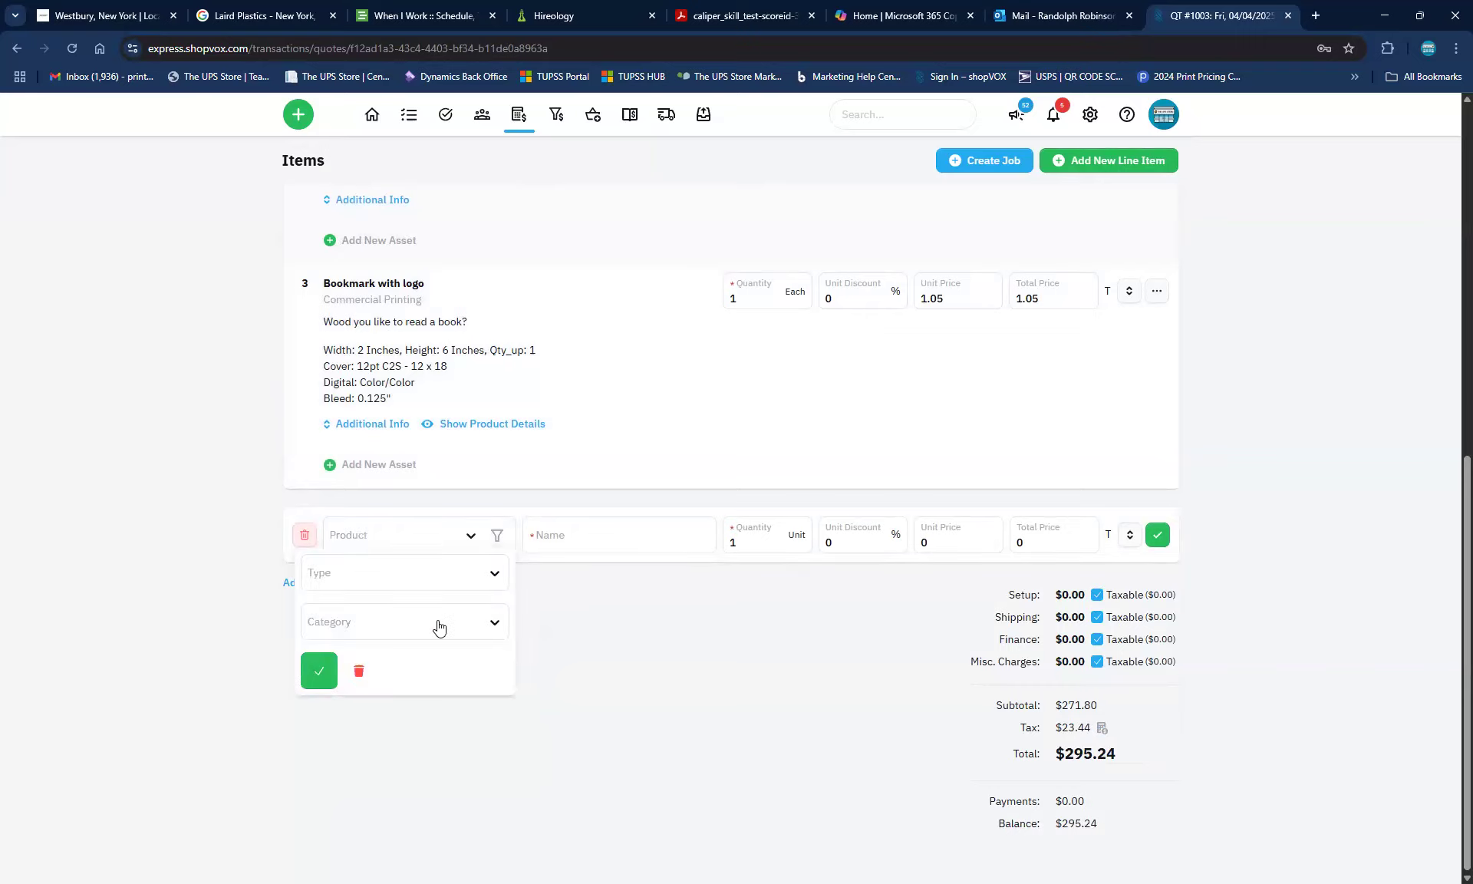
{"action": "left_click", "coordinate": [367, 681]}
{"action": "left_click", "coordinate": [412, 533]}
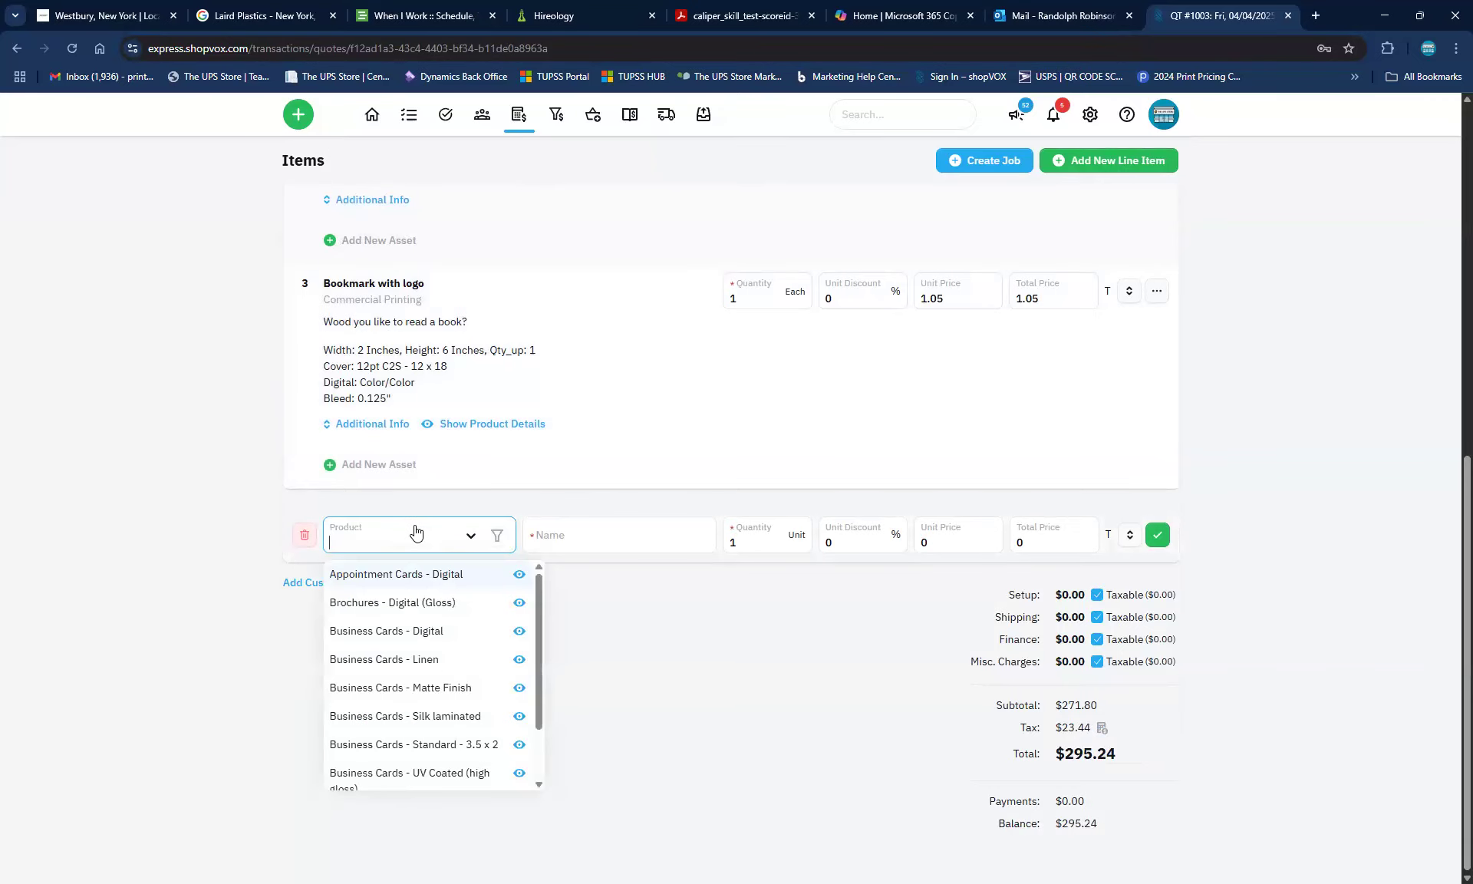
{"action": "type", "text": "bann"}
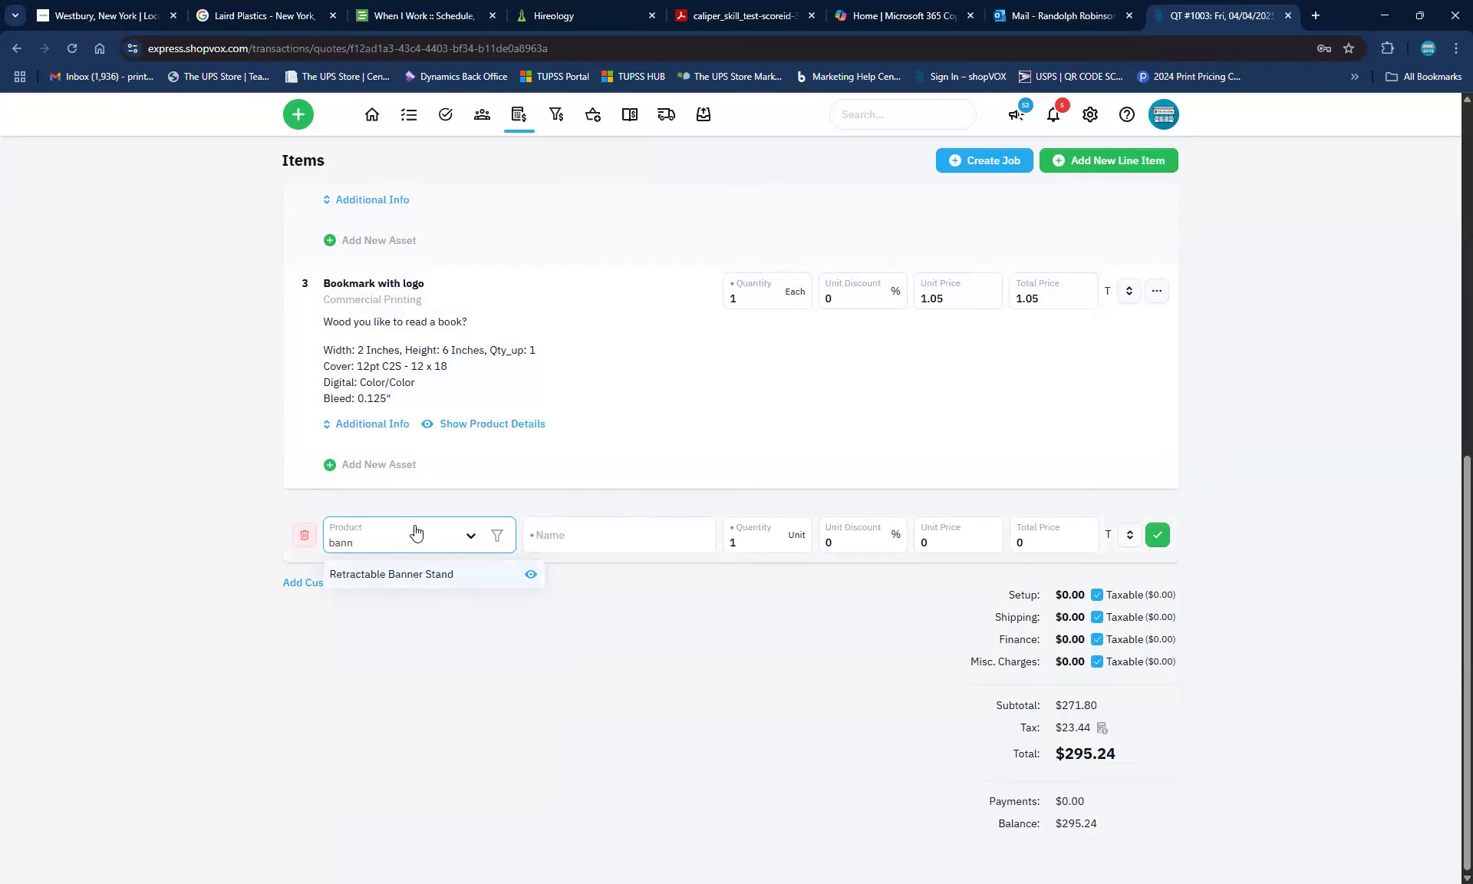
{"action": "left_click", "coordinate": [221, 486]}
{"action": "scroll", "coordinate": [892, 444], "scroll_direction": "up", "scroll_amount": 9}
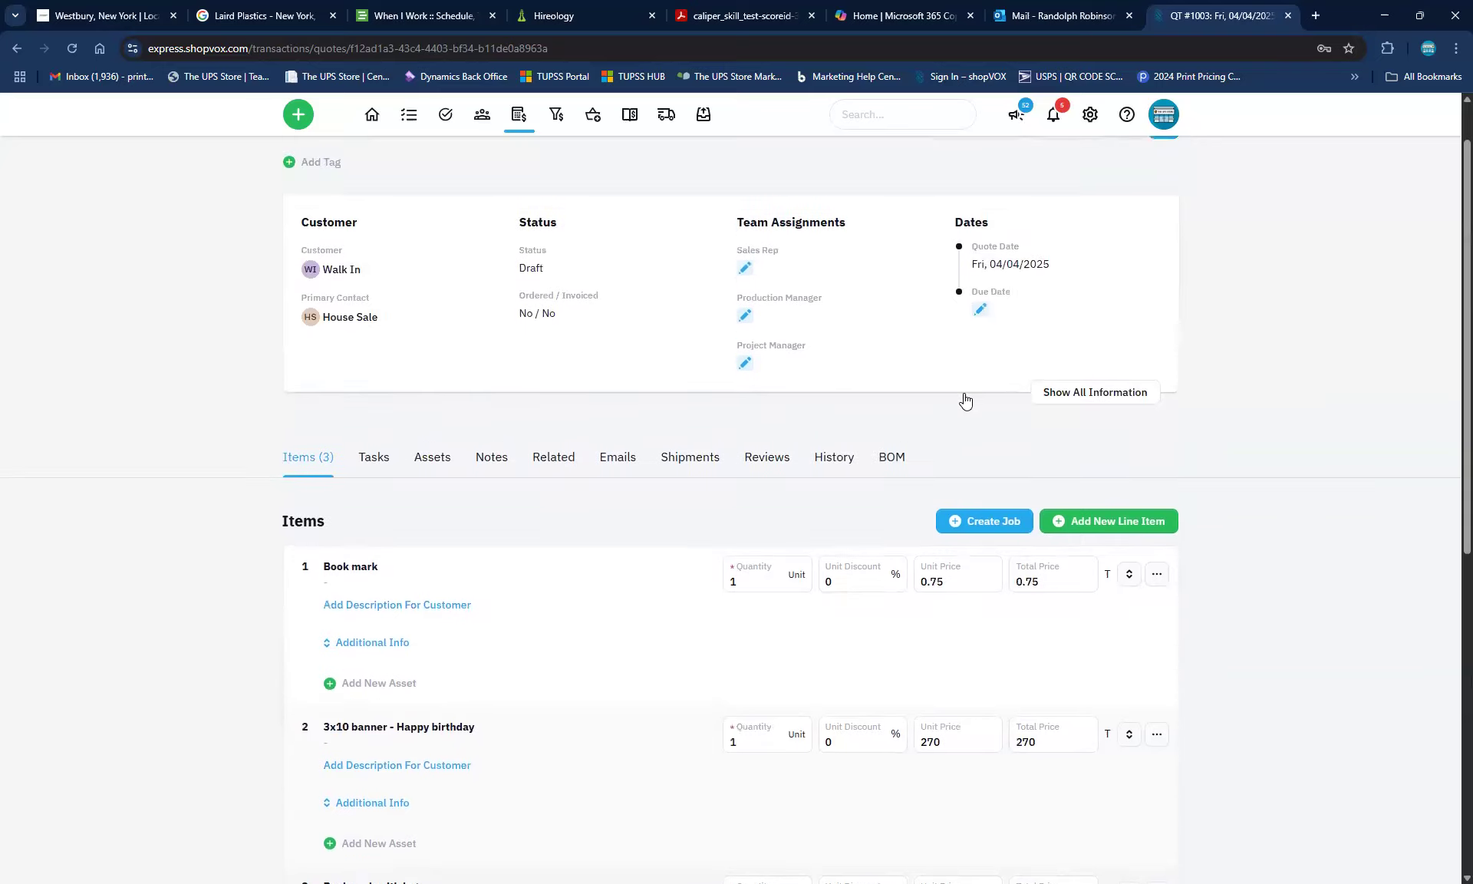
Open Settings in a new browser tab, dismiss the Pro tip and show the Products list
{"action": "right_click", "coordinate": [1089, 117]}
{"action": "left_click", "coordinate": [1129, 138]}
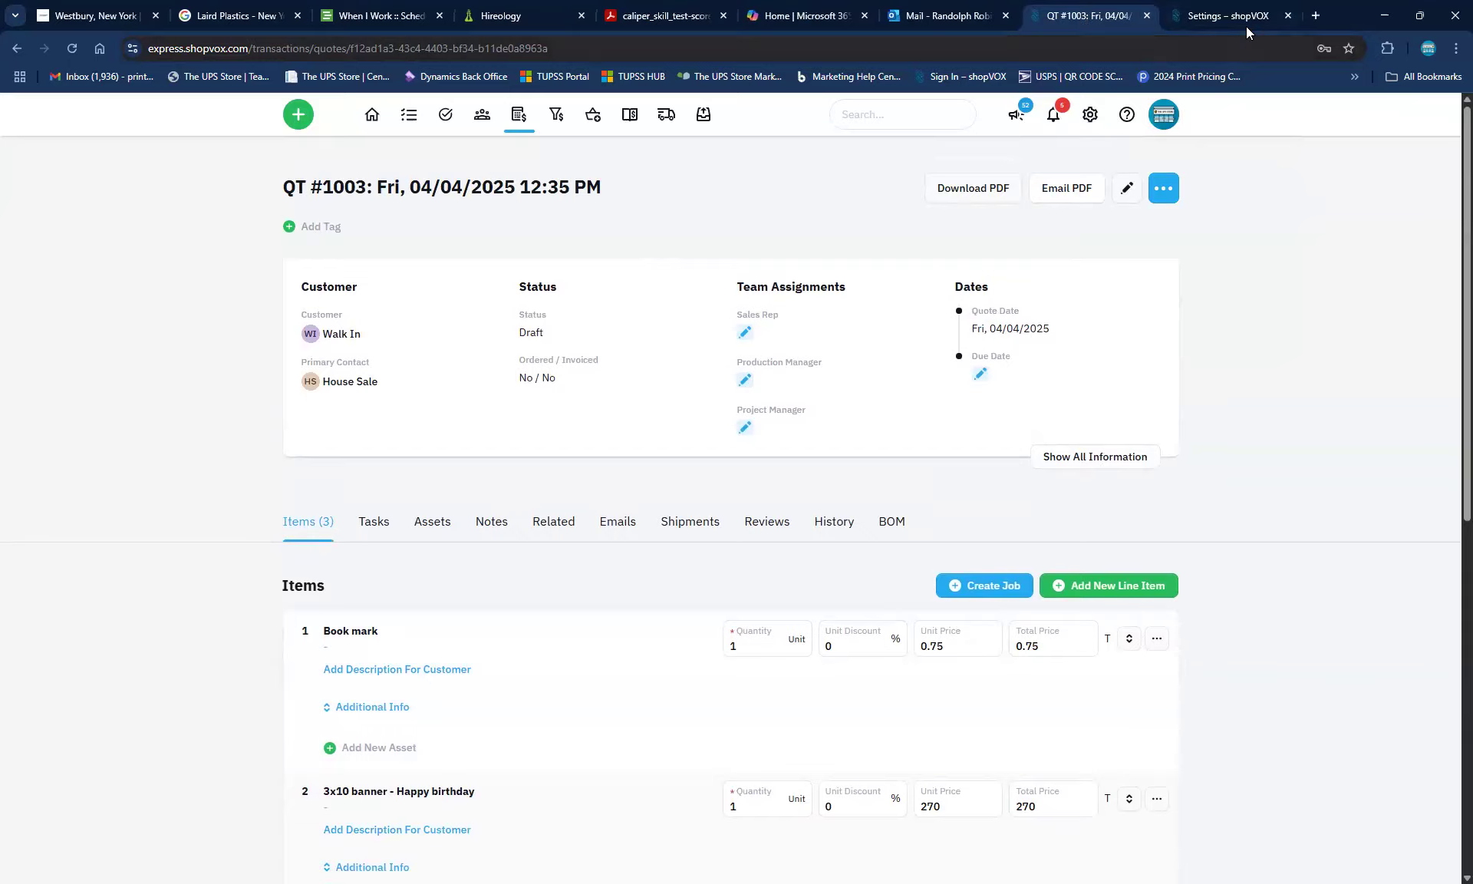
{"action": "left_click", "coordinate": [1172, 27]}
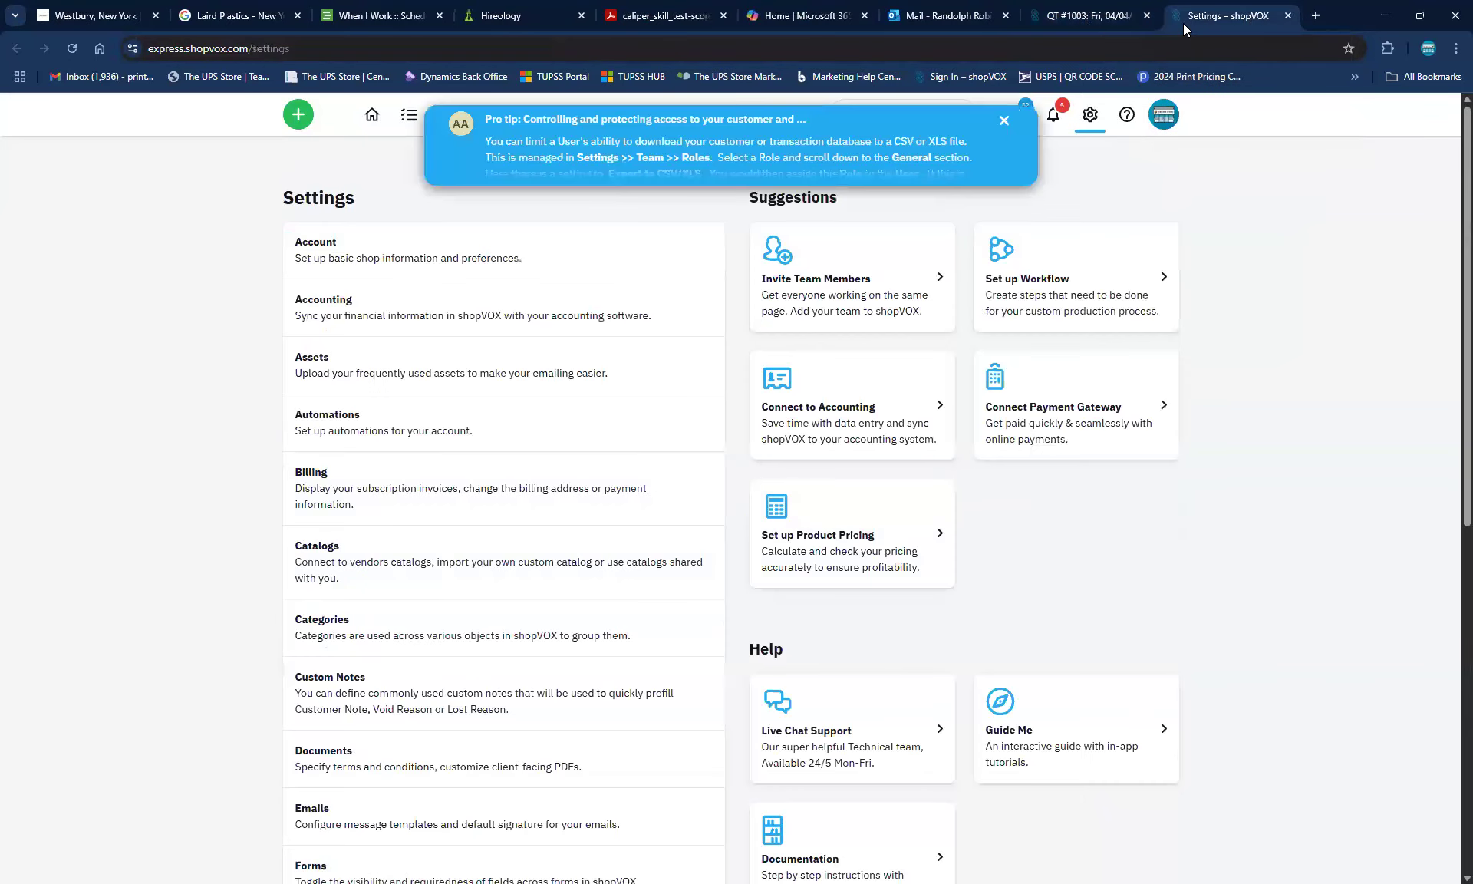
{"action": "left_click", "coordinate": [1001, 116]}
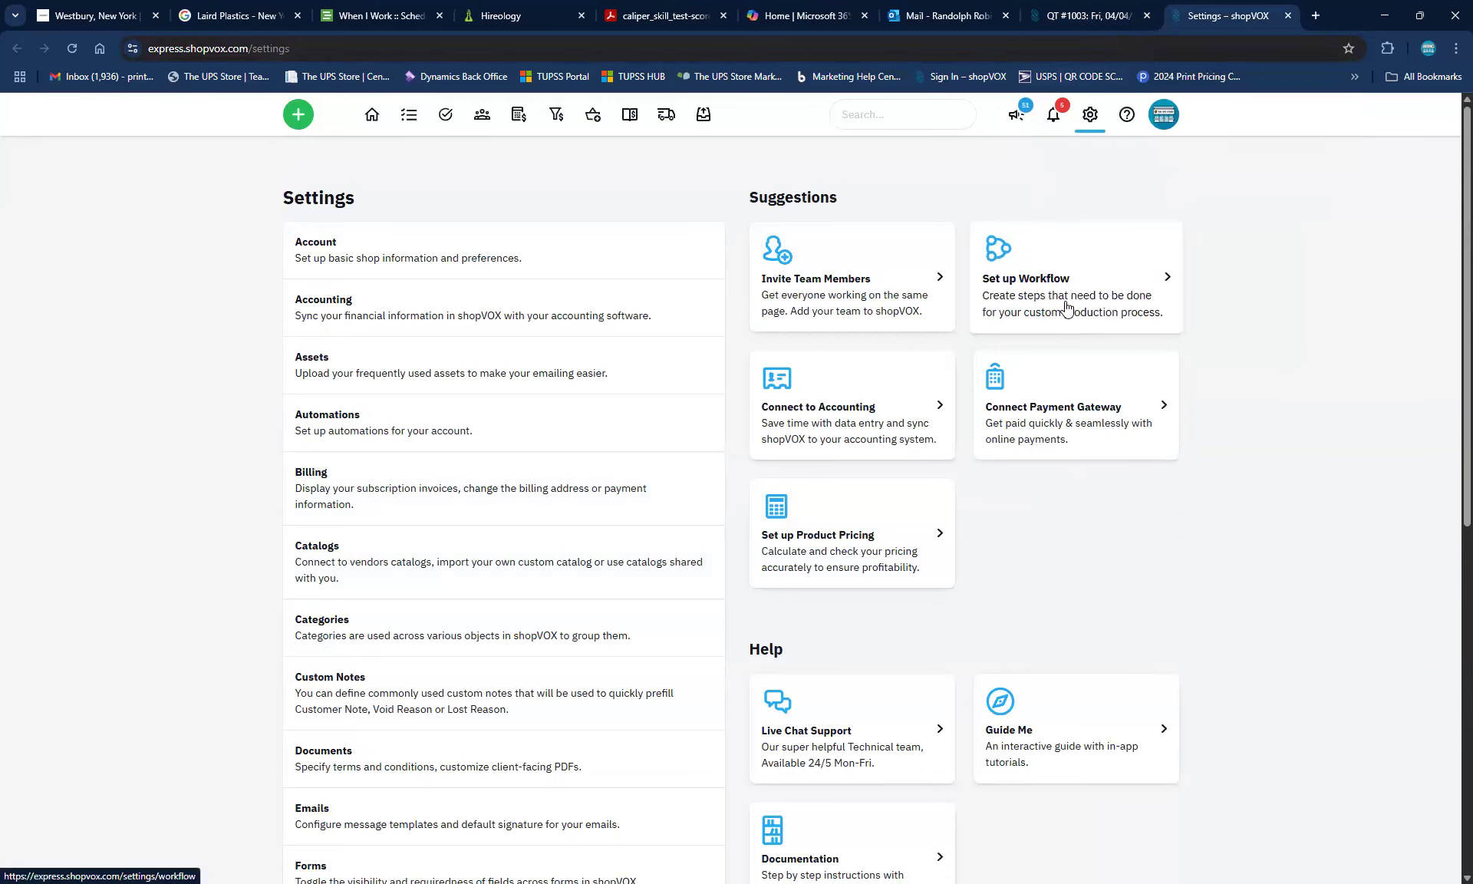
{"action": "scroll", "coordinate": [122, 557], "scroll_direction": "down", "scroll_amount": 5}
{"action": "scroll", "coordinate": [122, 557], "scroll_direction": "down", "scroll_amount": 2}
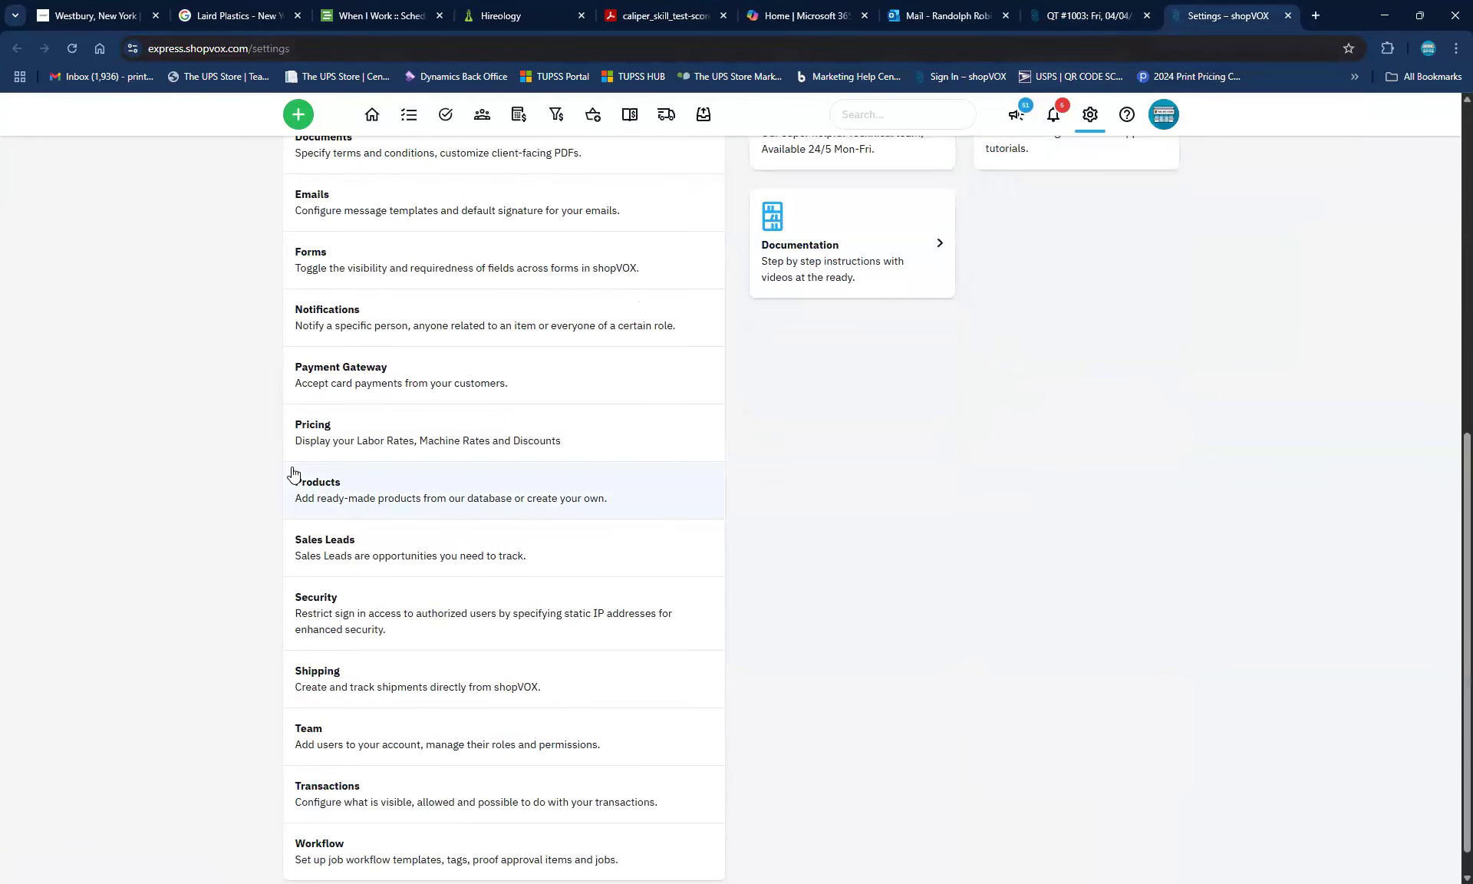
{"action": "left_click", "coordinate": [351, 484]}
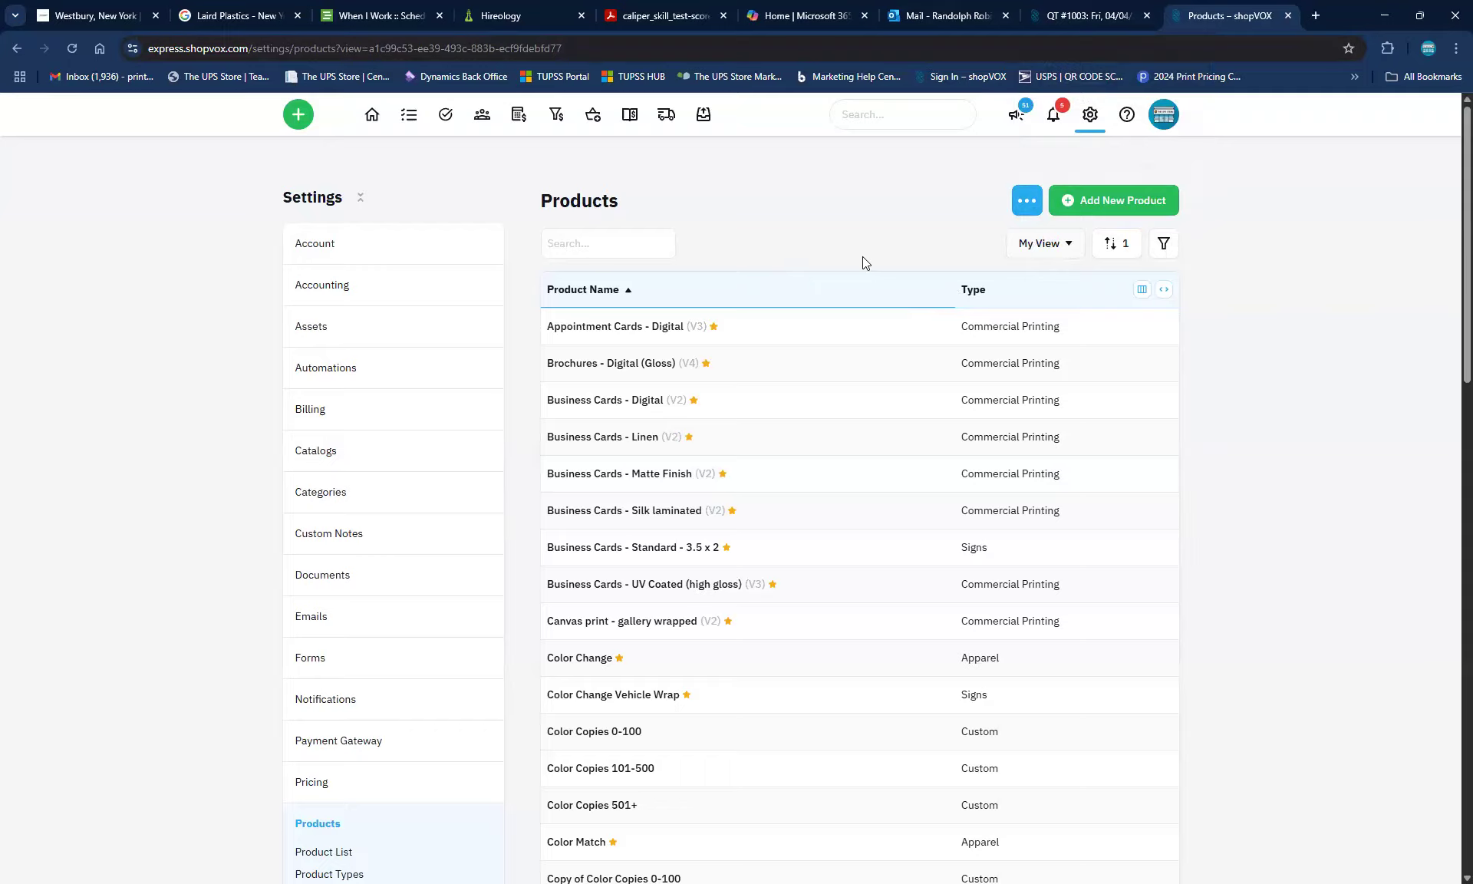
Add the Banner product from the Signage catalogue with Add 1 Product
{"action": "left_click", "coordinate": [1150, 205]}
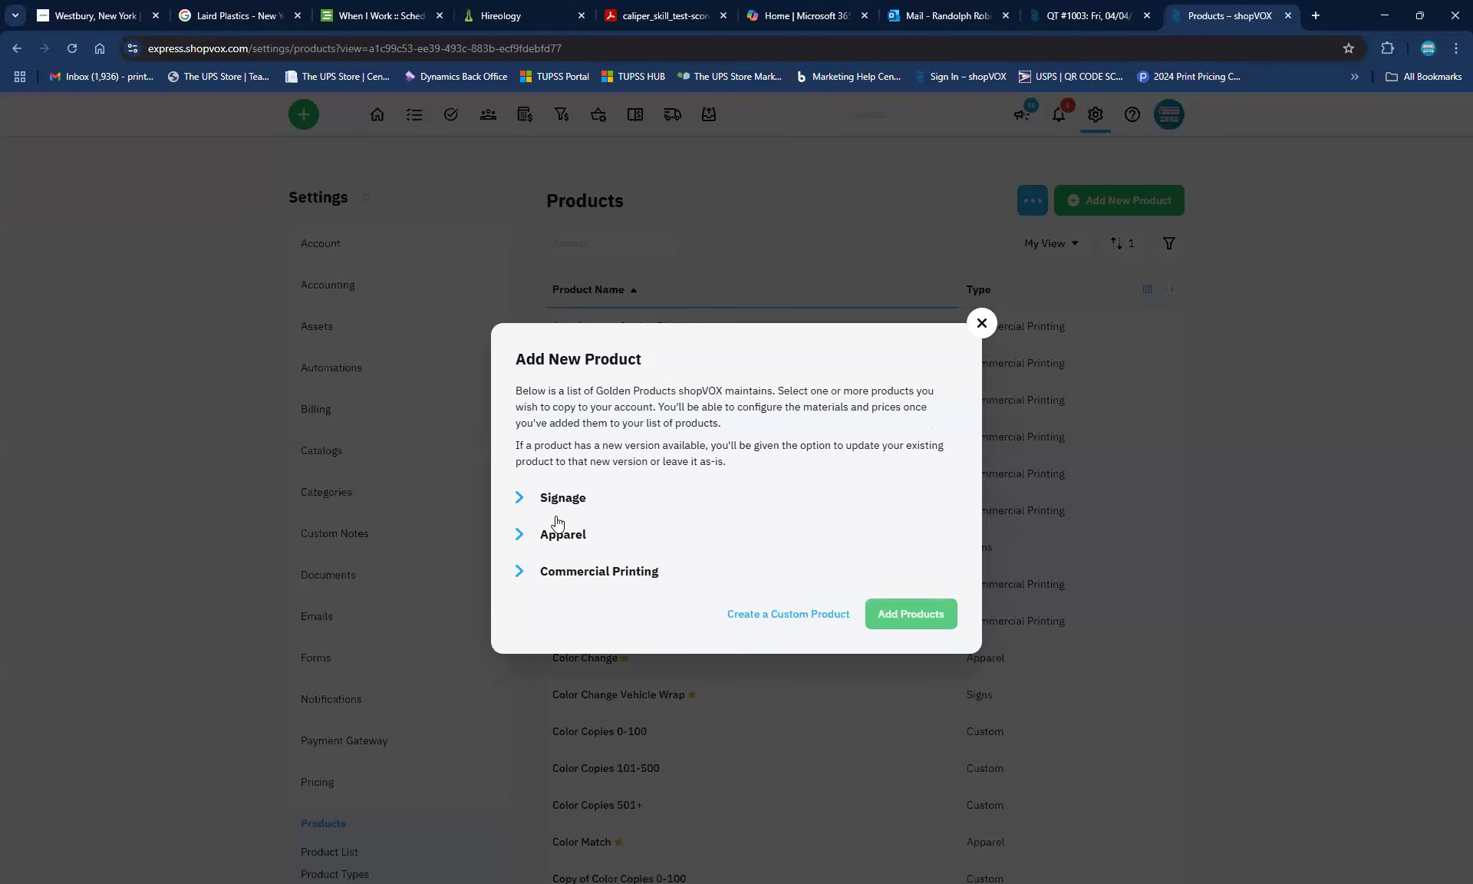
{"action": "left_click", "coordinate": [521, 498]}
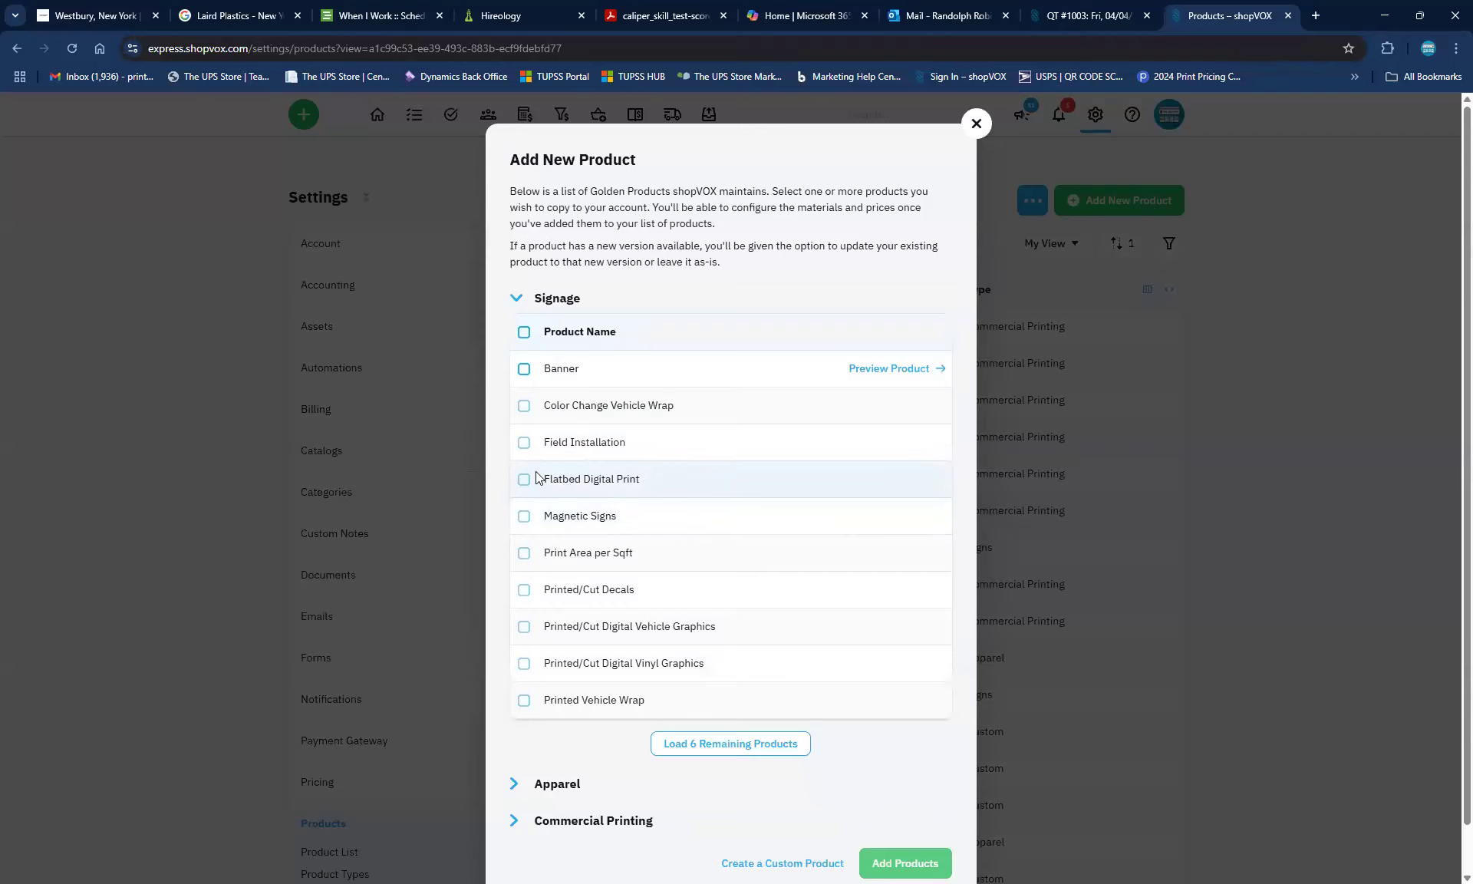
{"action": "left_click", "coordinate": [522, 370]}
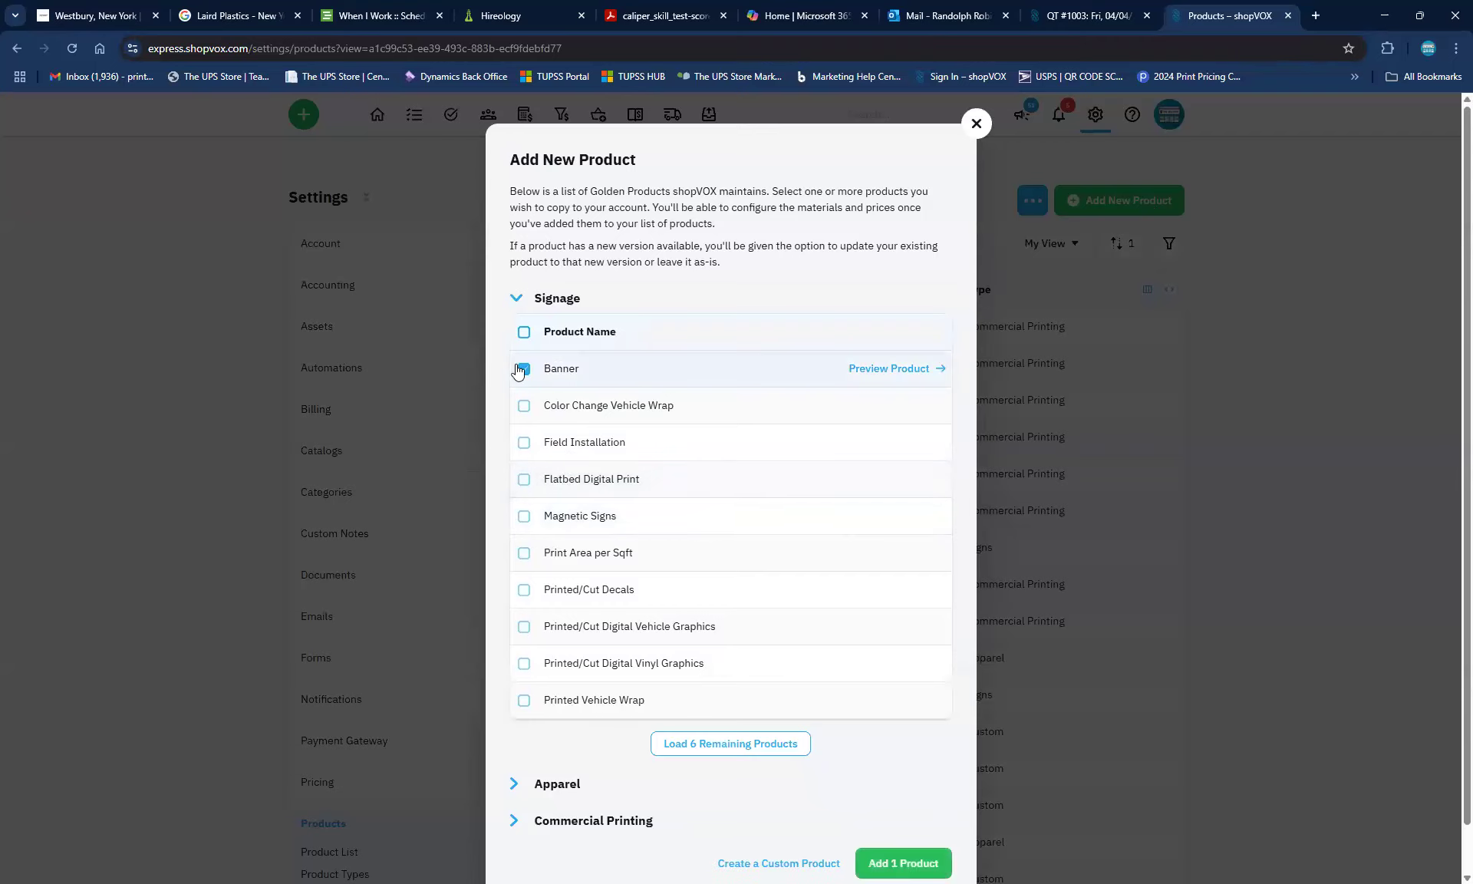
{"action": "left_click", "coordinate": [885, 852]}
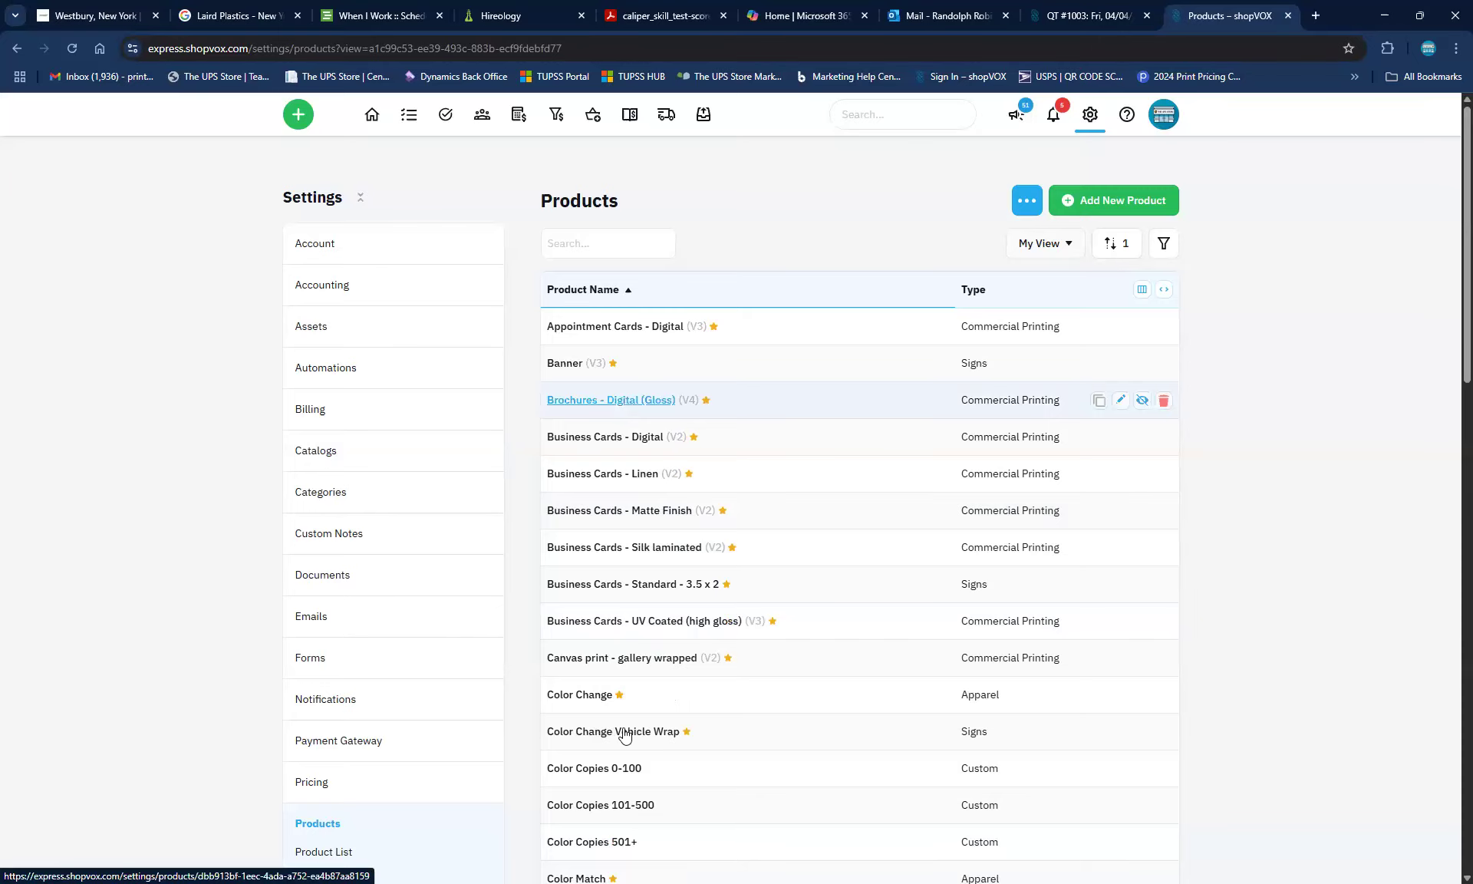
{"action": "scroll", "coordinate": [625, 735], "scroll_direction": "down", "scroll_amount": 4}
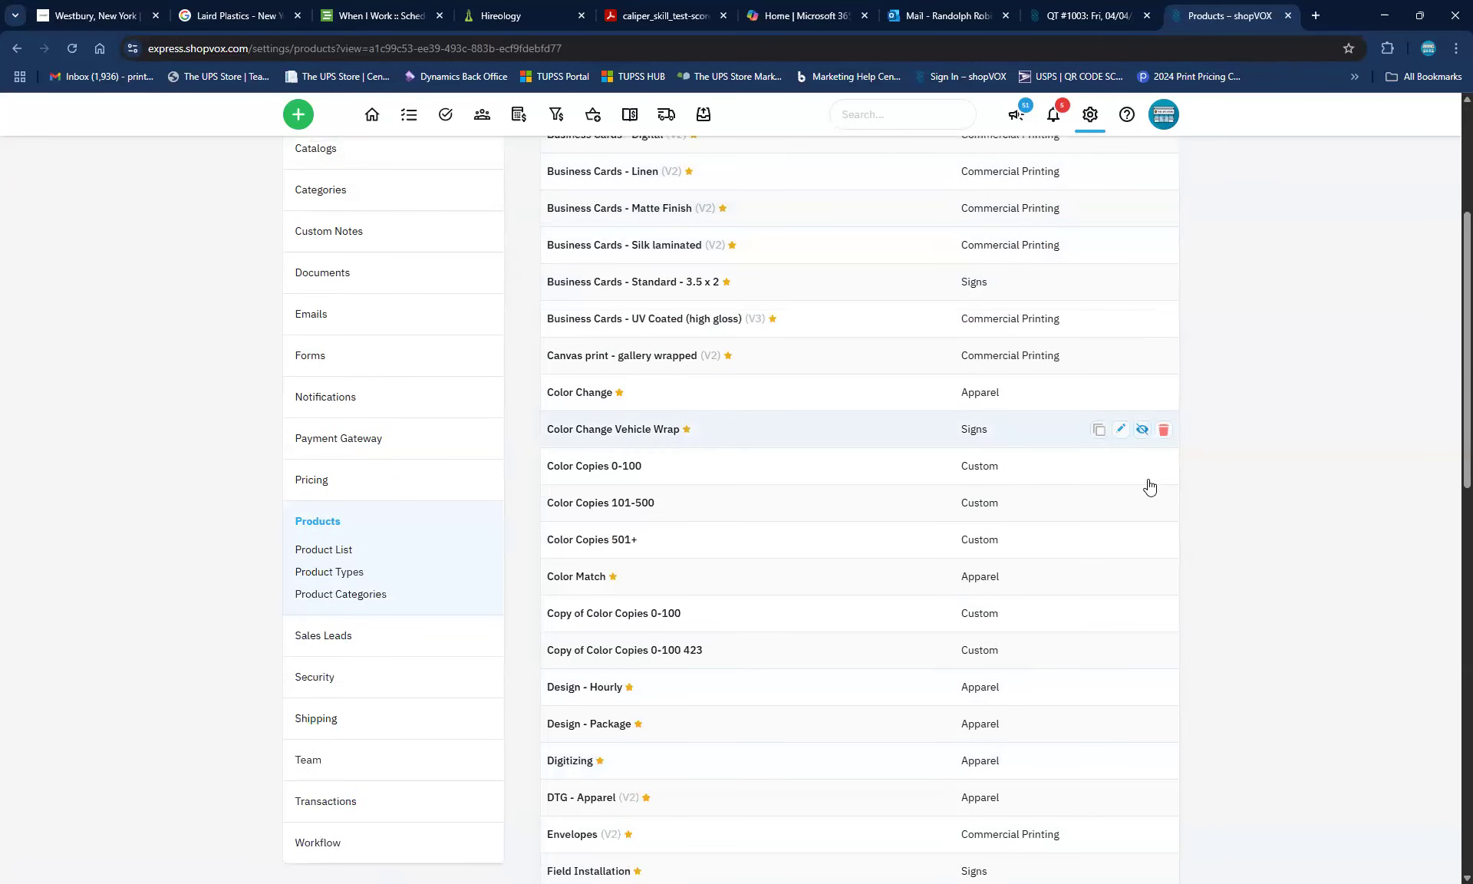
{"action": "scroll", "coordinate": [1148, 486], "scroll_direction": "up", "scroll_amount": 4}
{"action": "left_click", "coordinate": [1155, 200]}
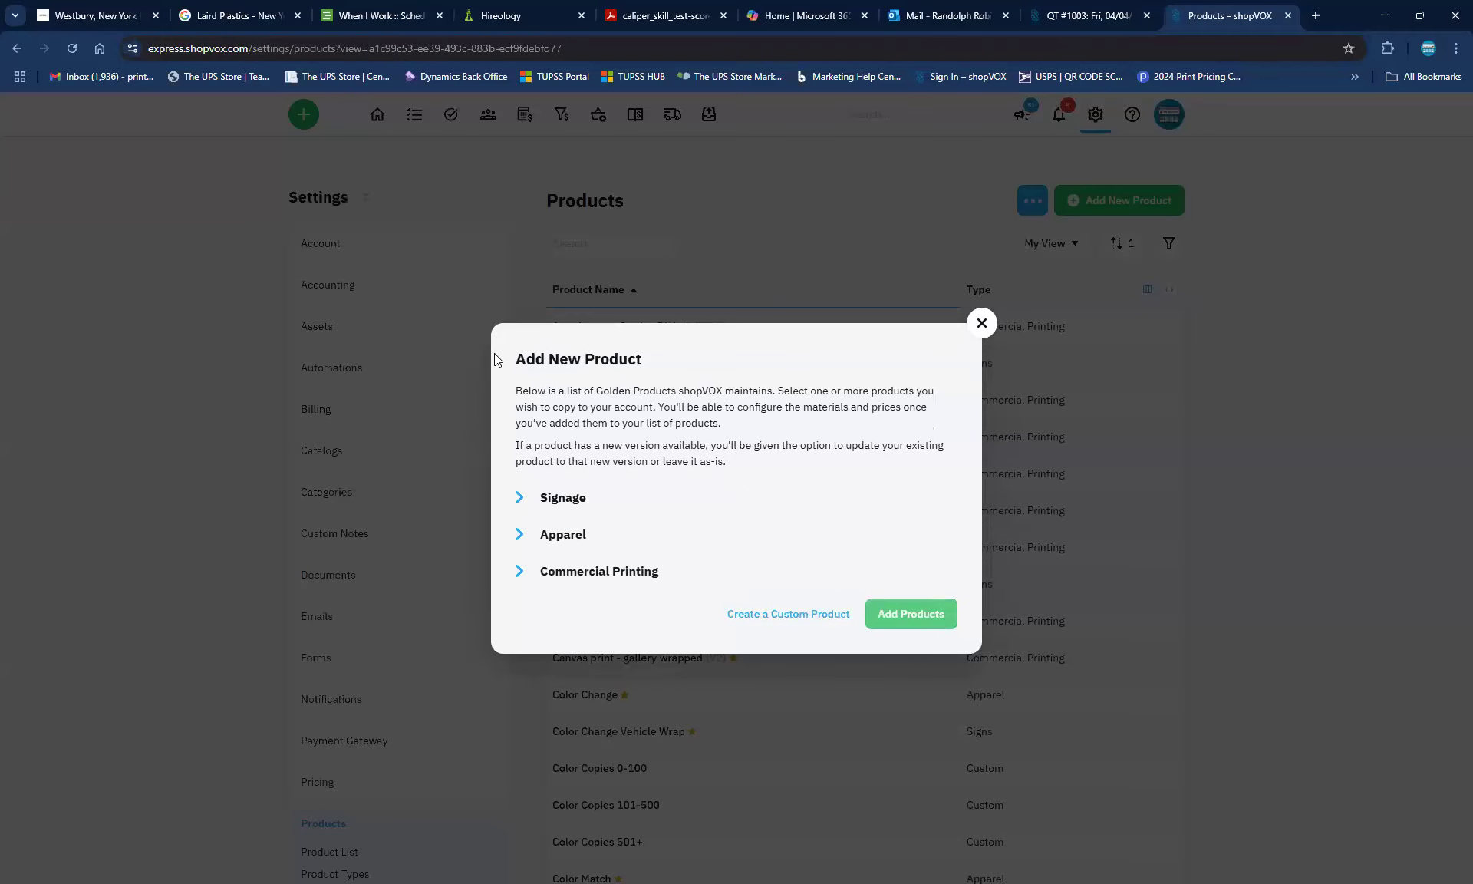
Expand Signage and load its 6 remaining products, through Retractable Banner Stand and Yard Signs
{"action": "left_click", "coordinate": [518, 500]}
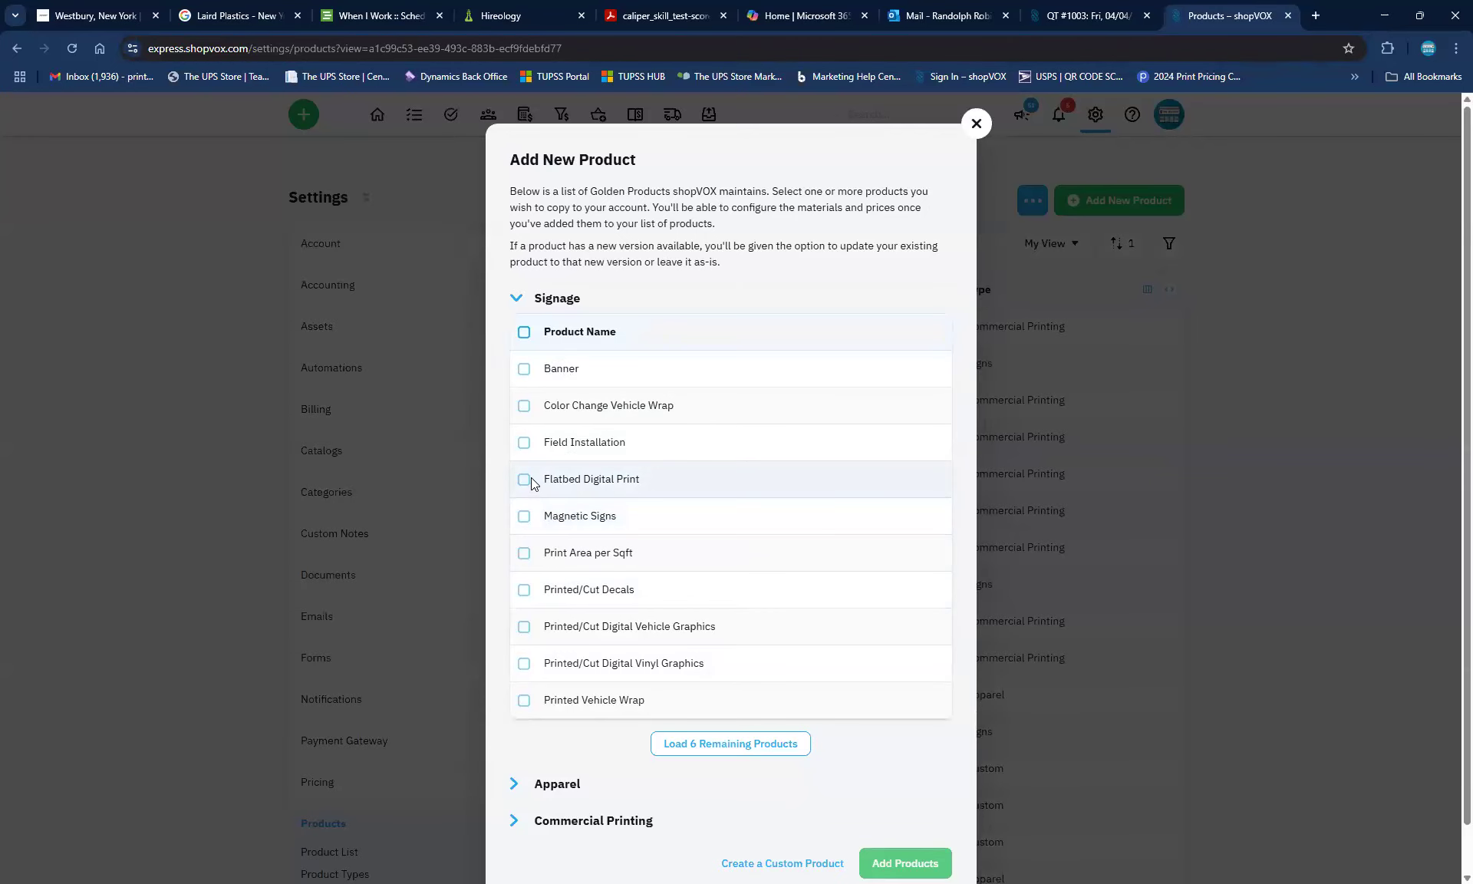
{"action": "left_click", "coordinate": [734, 755]}
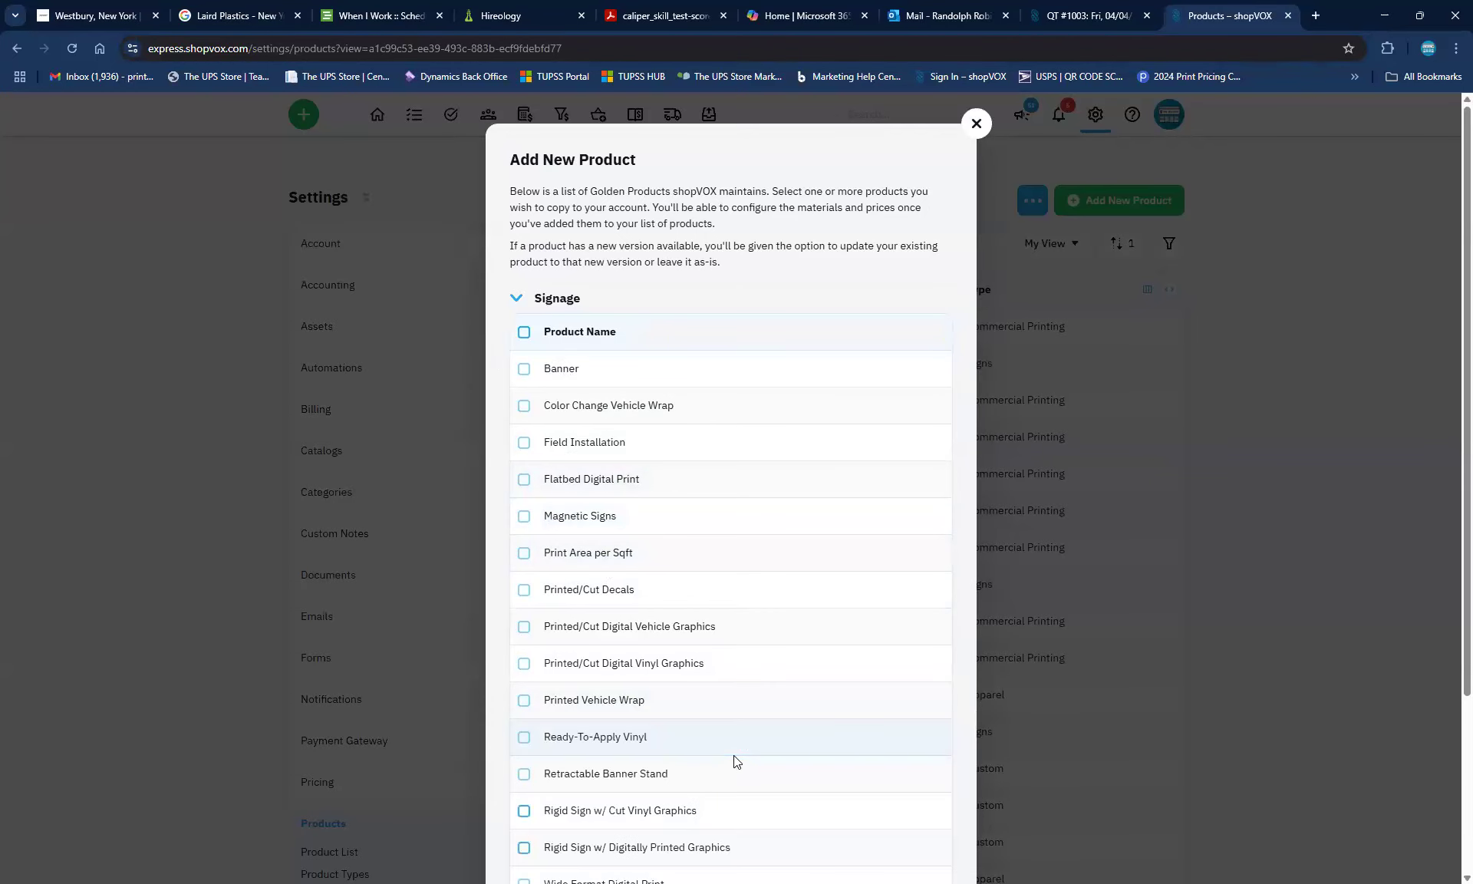
{"action": "scroll", "coordinate": [666, 660], "scroll_direction": "down", "scroll_amount": 3}
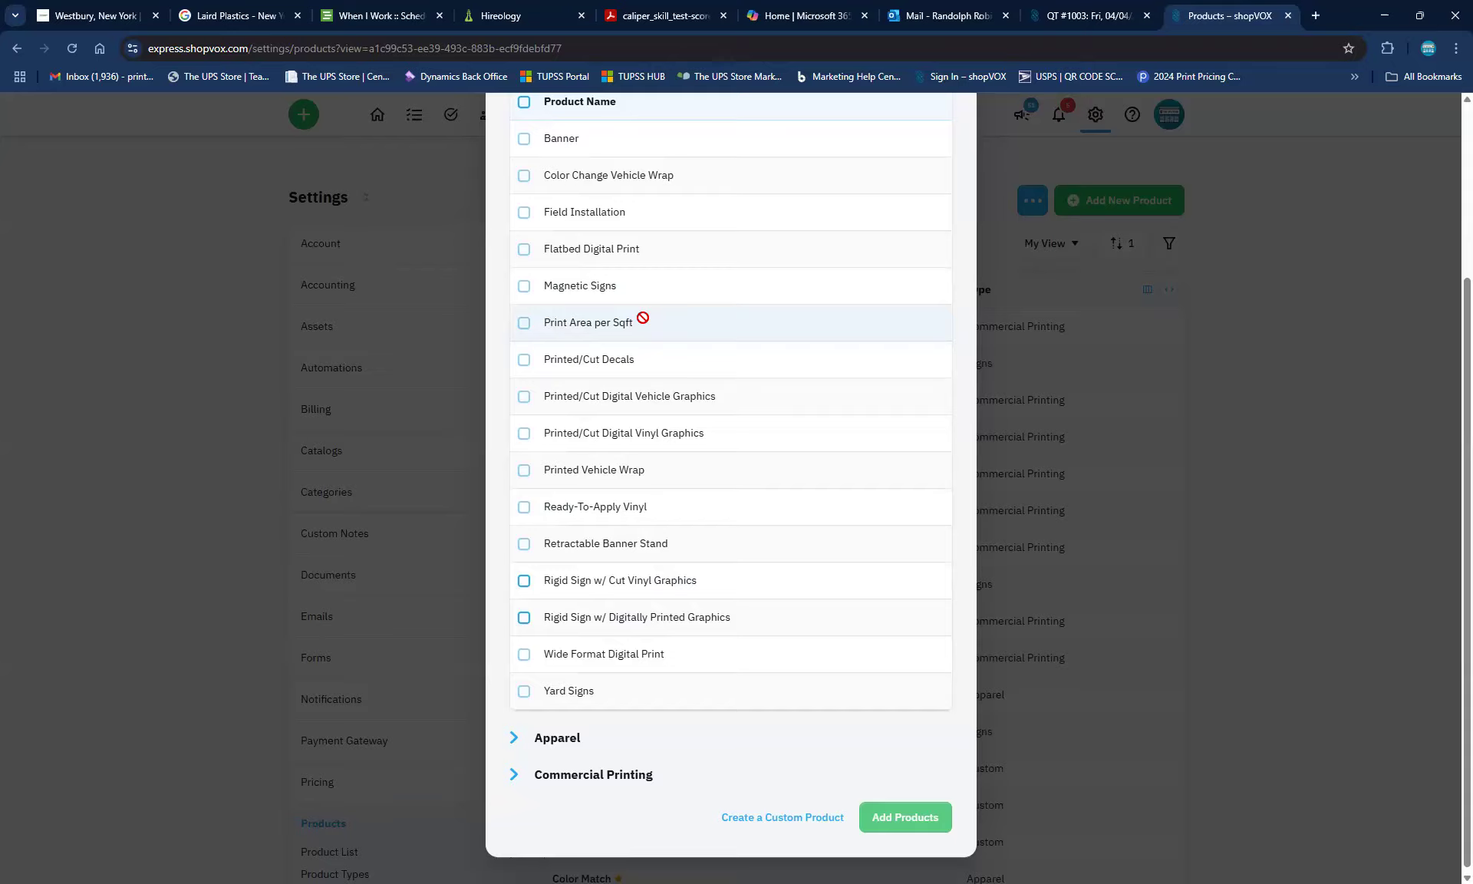
Expand the Commercial Printing group and load its 19 remaining products
{"action": "left_click", "coordinate": [513, 739]}
{"action": "scroll", "coordinate": [626, 697], "scroll_direction": "down", "scroll_amount": 6}
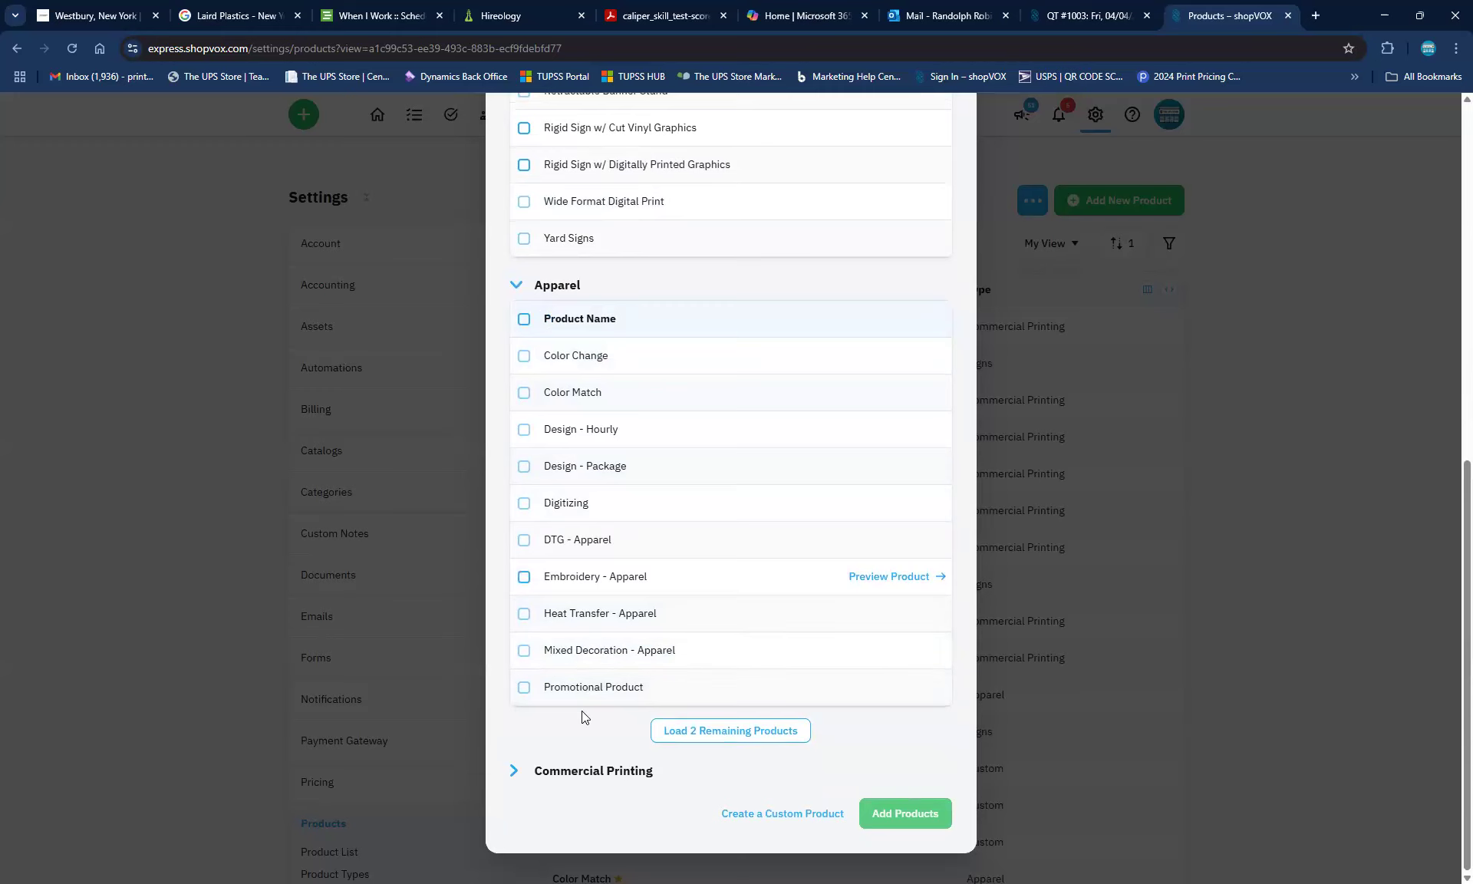
{"action": "left_click", "coordinate": [514, 771]}
{"action": "scroll", "coordinate": [591, 671], "scroll_direction": "down", "scroll_amount": 6}
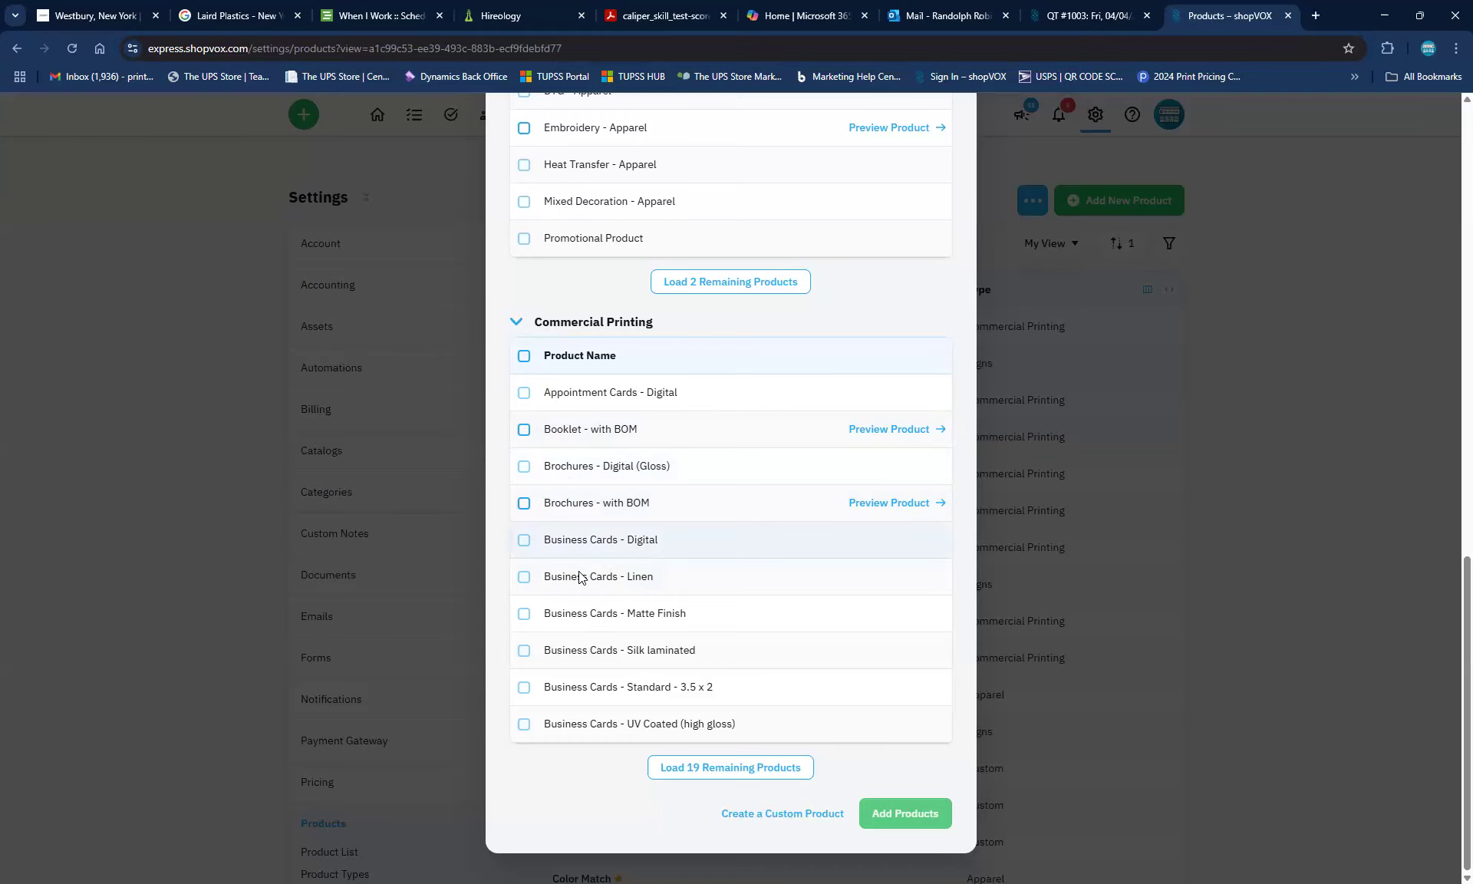
{"action": "left_click", "coordinate": [668, 768]}
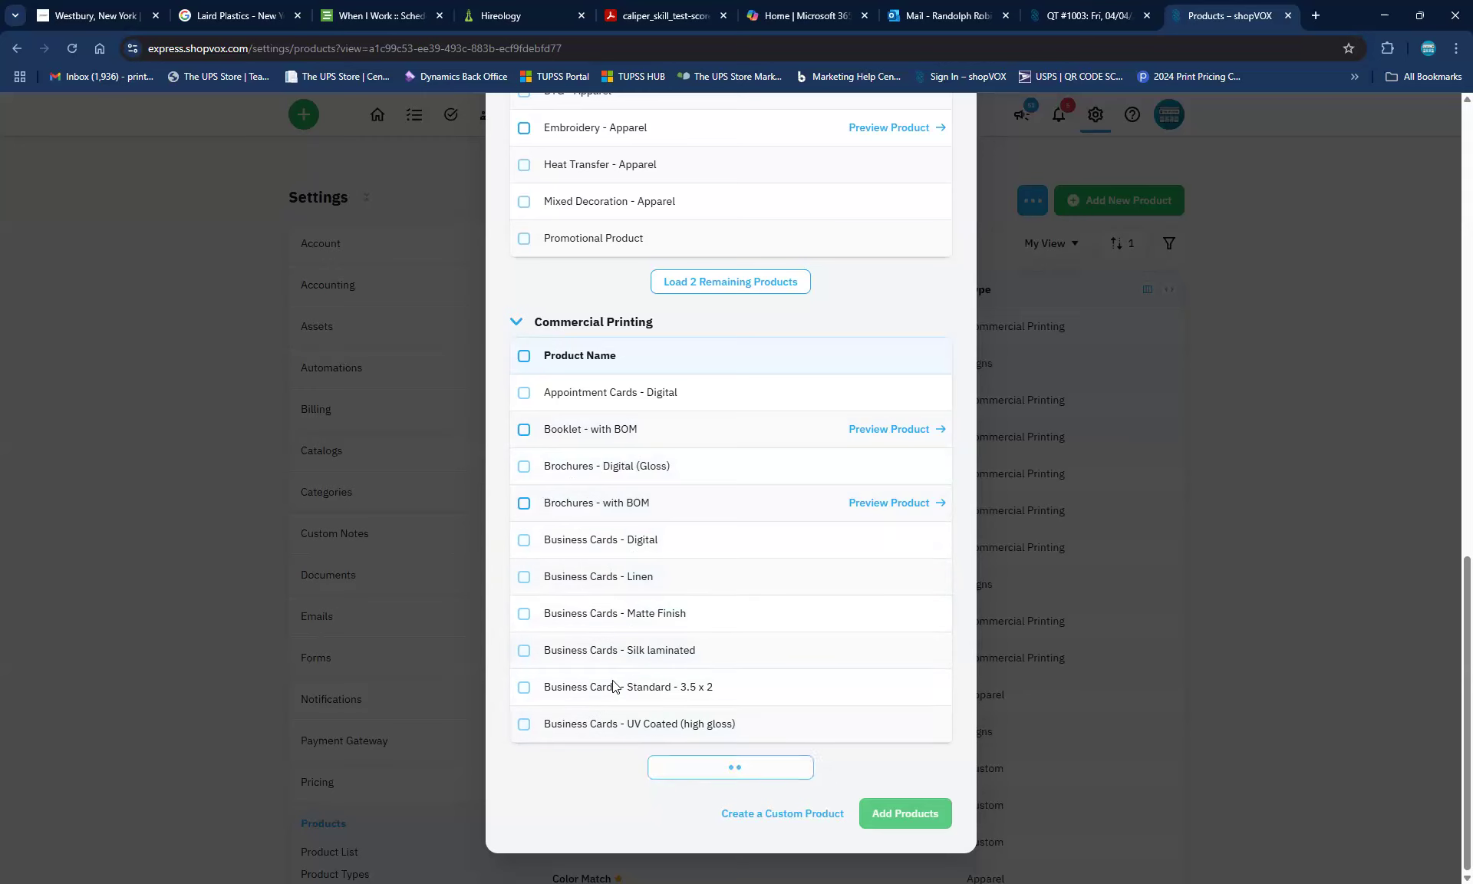
{"action": "scroll", "coordinate": [626, 652], "scroll_direction": "down", "scroll_amount": 3}
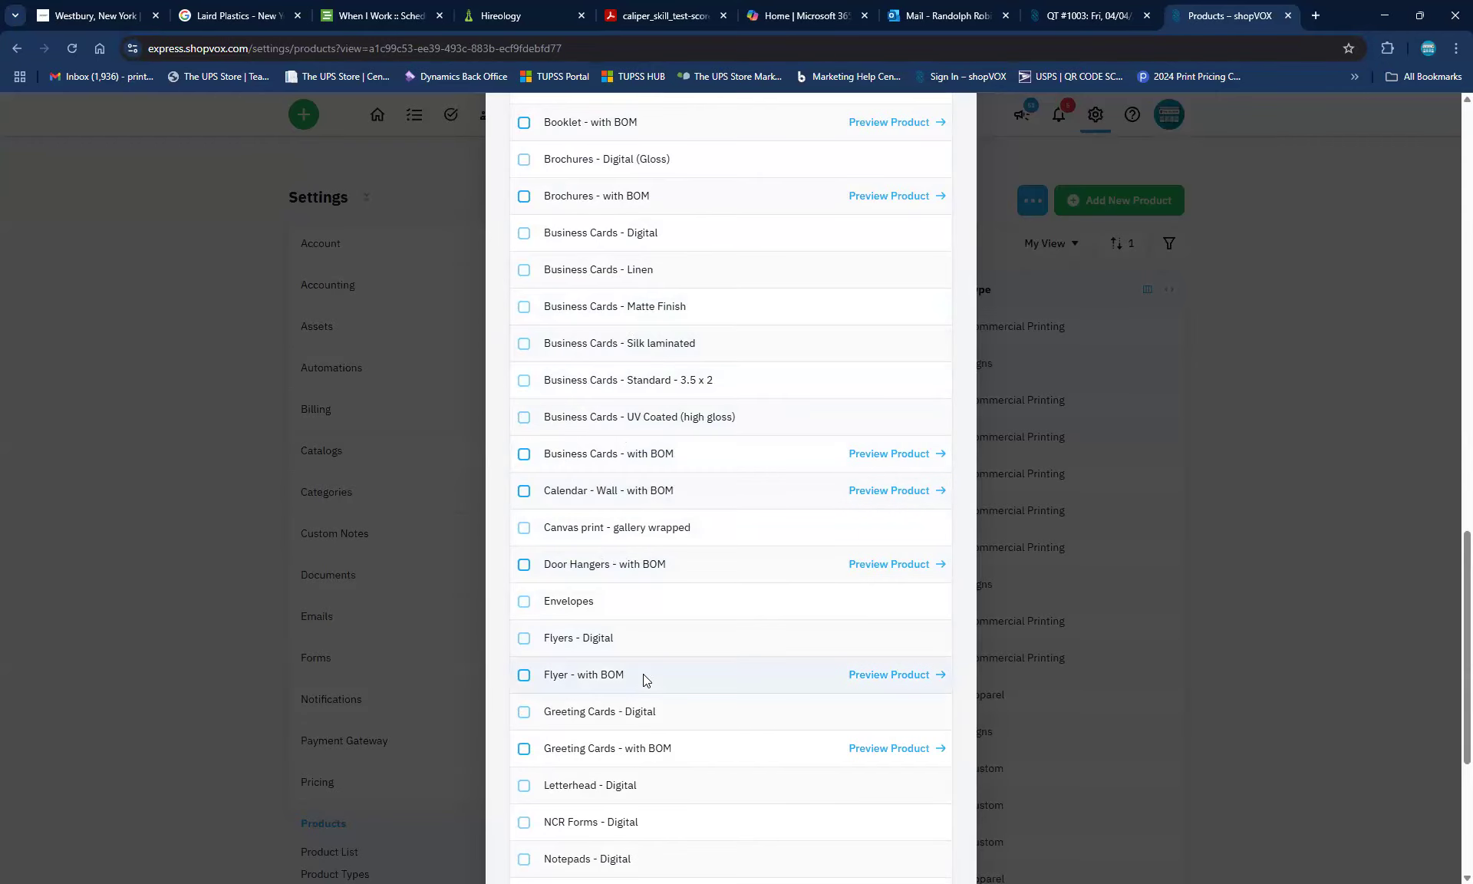
{"action": "scroll", "coordinate": [687, 743], "scroll_direction": "down", "scroll_amount": 5}
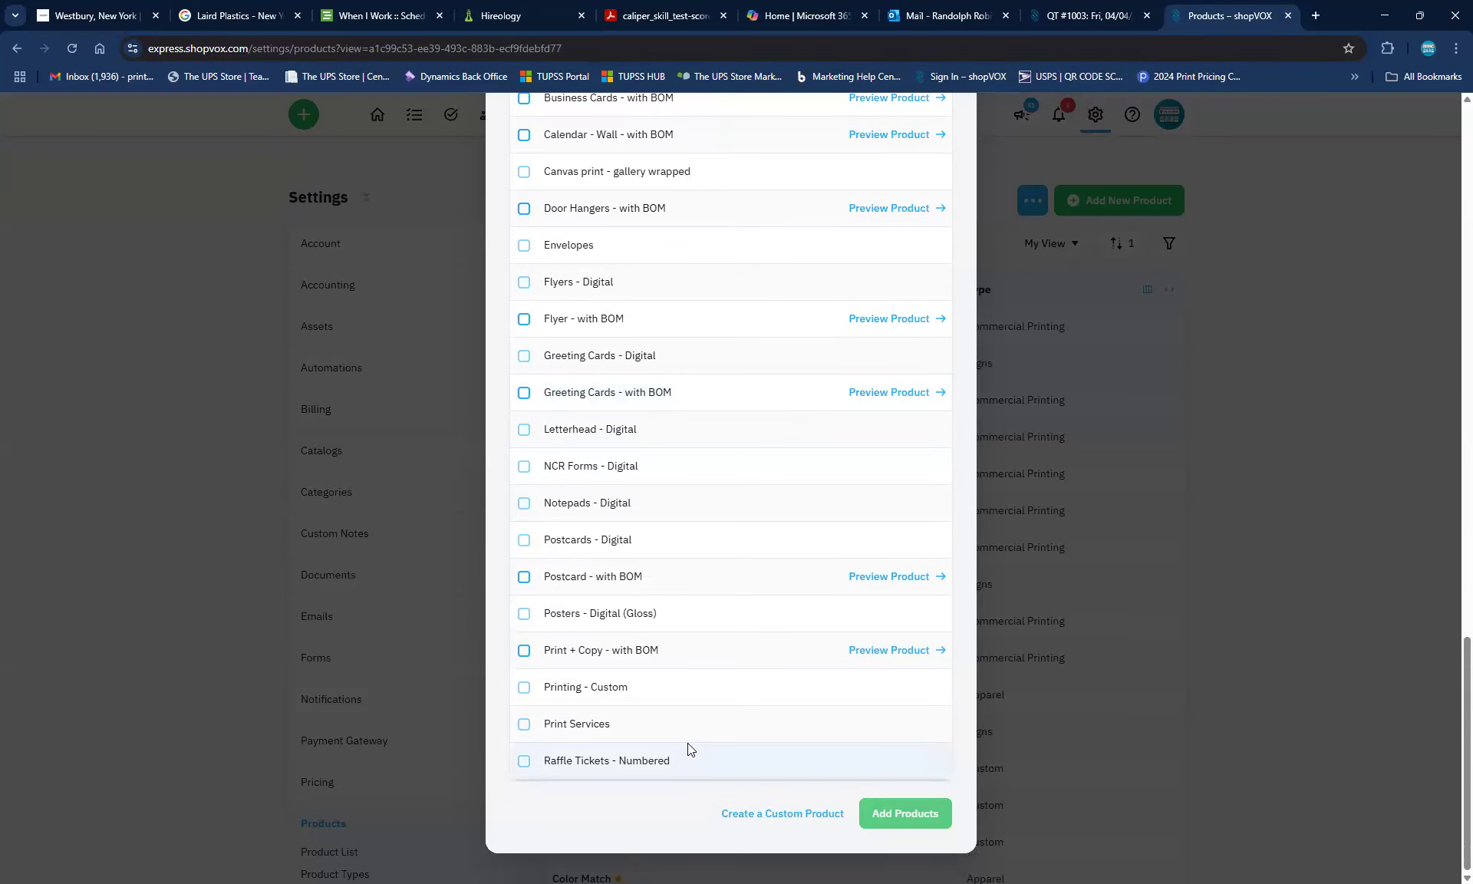
{"action": "scroll", "coordinate": [575, 435], "scroll_direction": "up", "scroll_amount": 7}
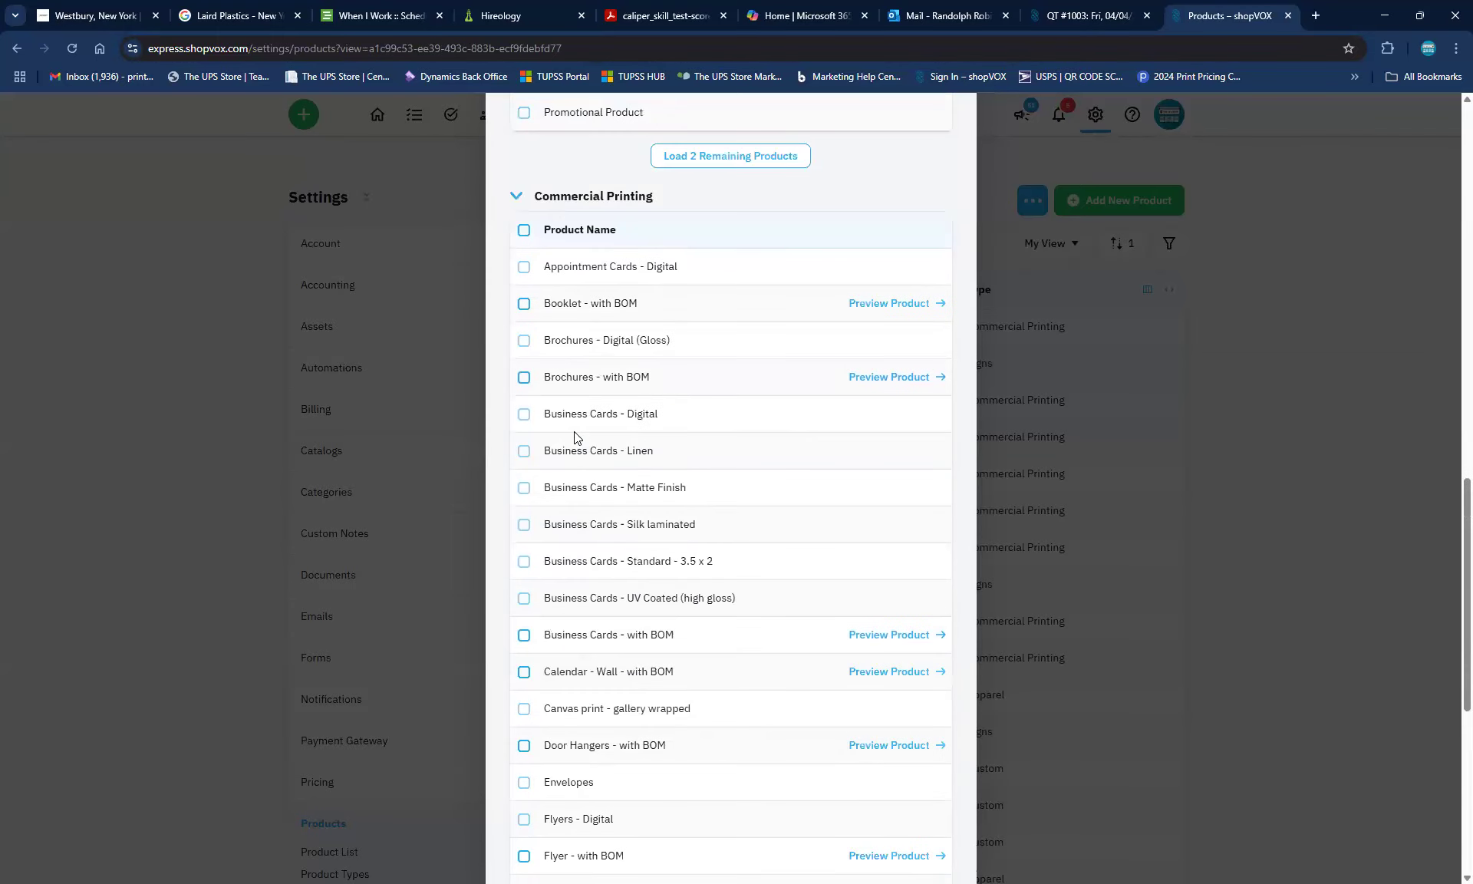
Add Booklet - with BOM and Brochures - with BOM with Add 2 Products
{"action": "left_click", "coordinate": [524, 304]}
{"action": "scroll", "coordinate": [769, 360], "scroll_direction": "down", "scroll_amount": 6}
{"action": "scroll", "coordinate": [769, 362], "scroll_direction": "down", "scroll_amount": 1}
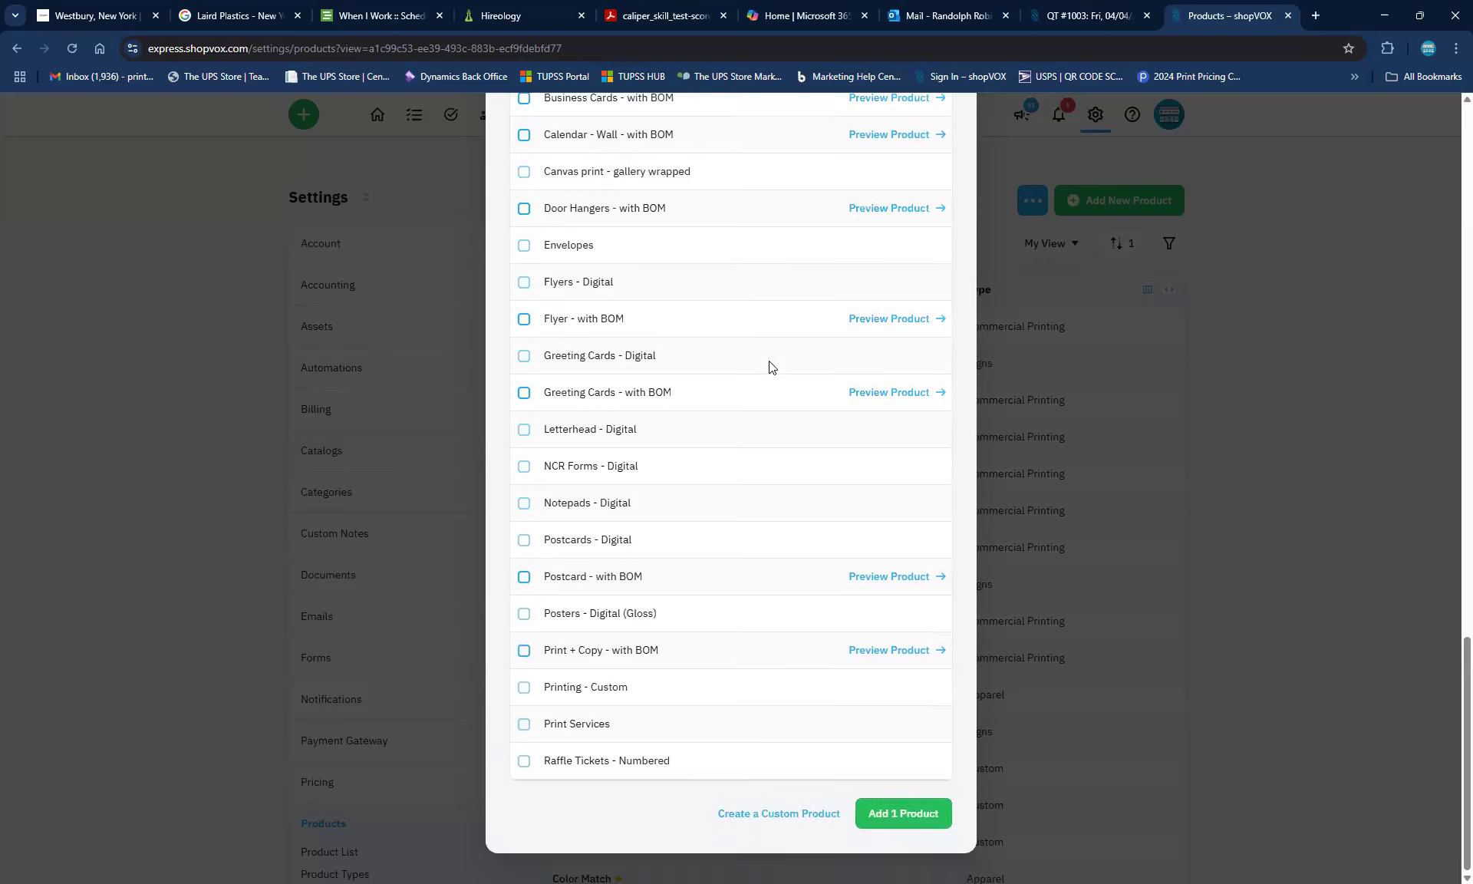
{"action": "scroll", "coordinate": [772, 365], "scroll_direction": "up", "scroll_amount": 3}
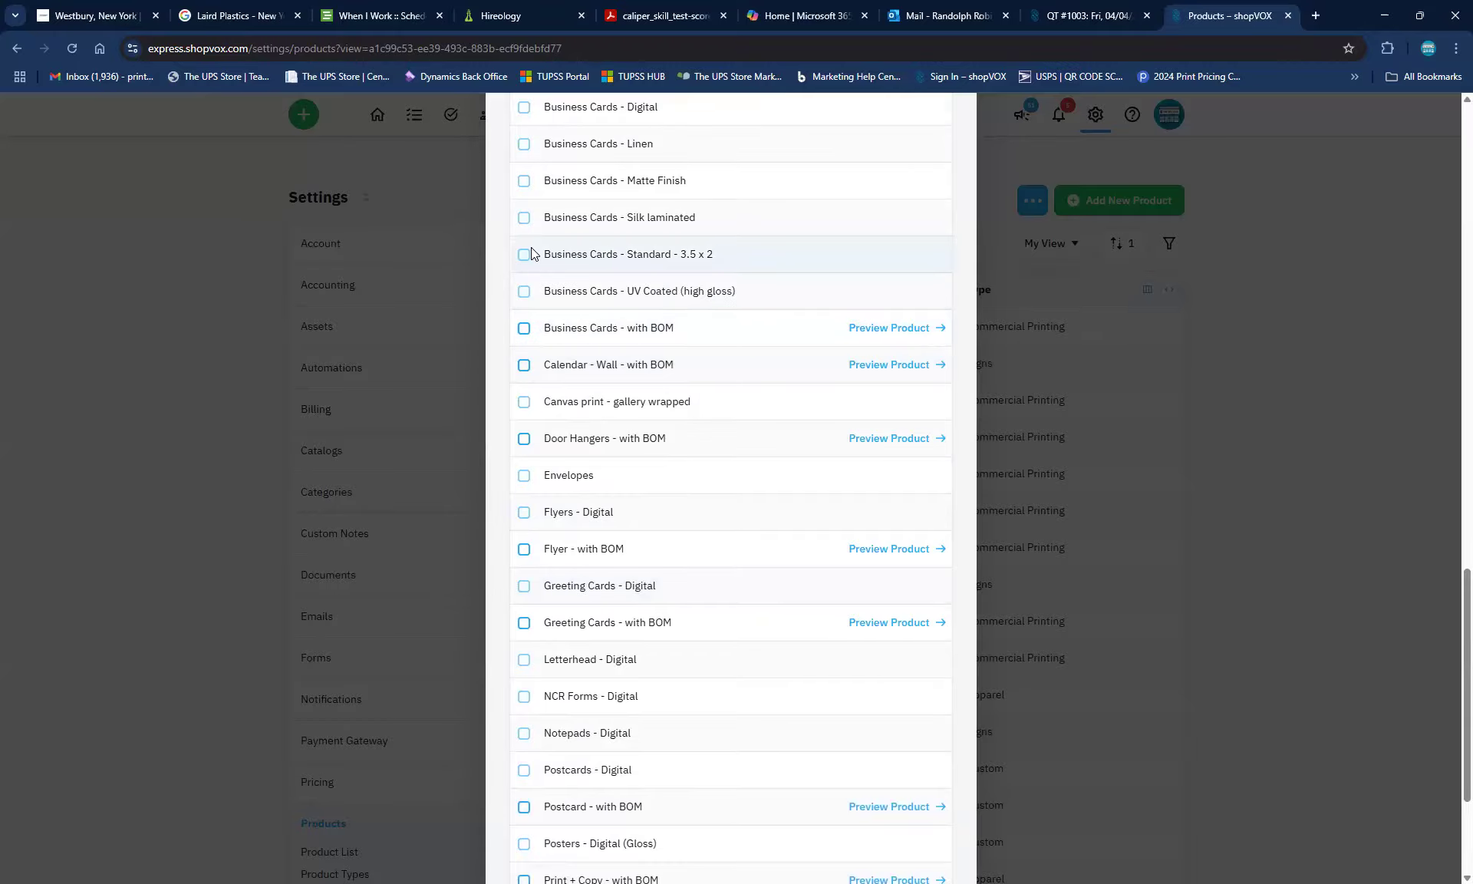
{"action": "scroll", "coordinate": [541, 256], "scroll_direction": "up", "scroll_amount": 3}
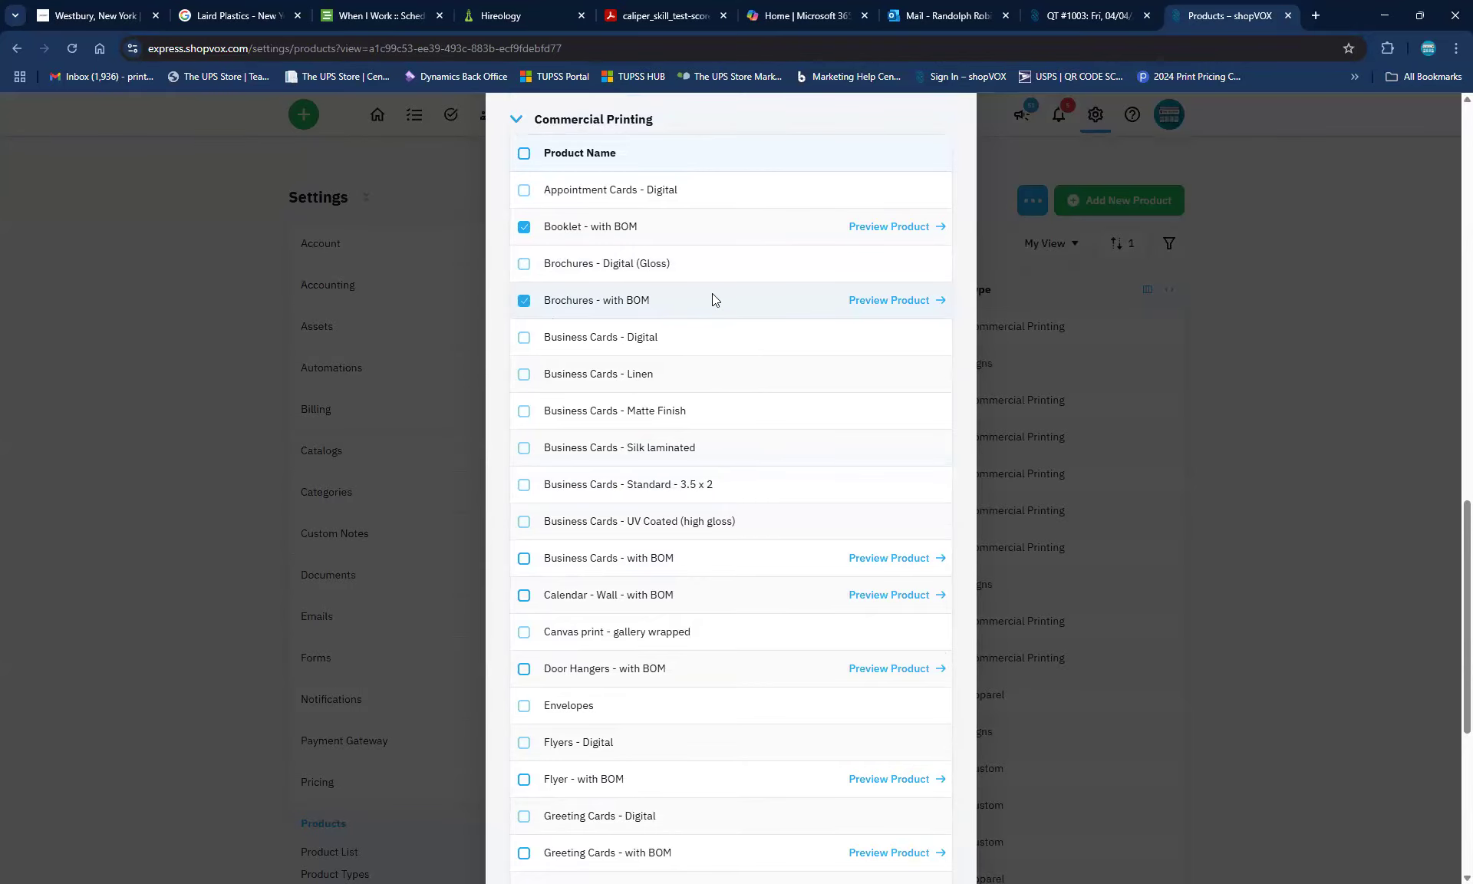
{"action": "scroll", "coordinate": [712, 300], "scroll_direction": "down", "scroll_amount": 6}
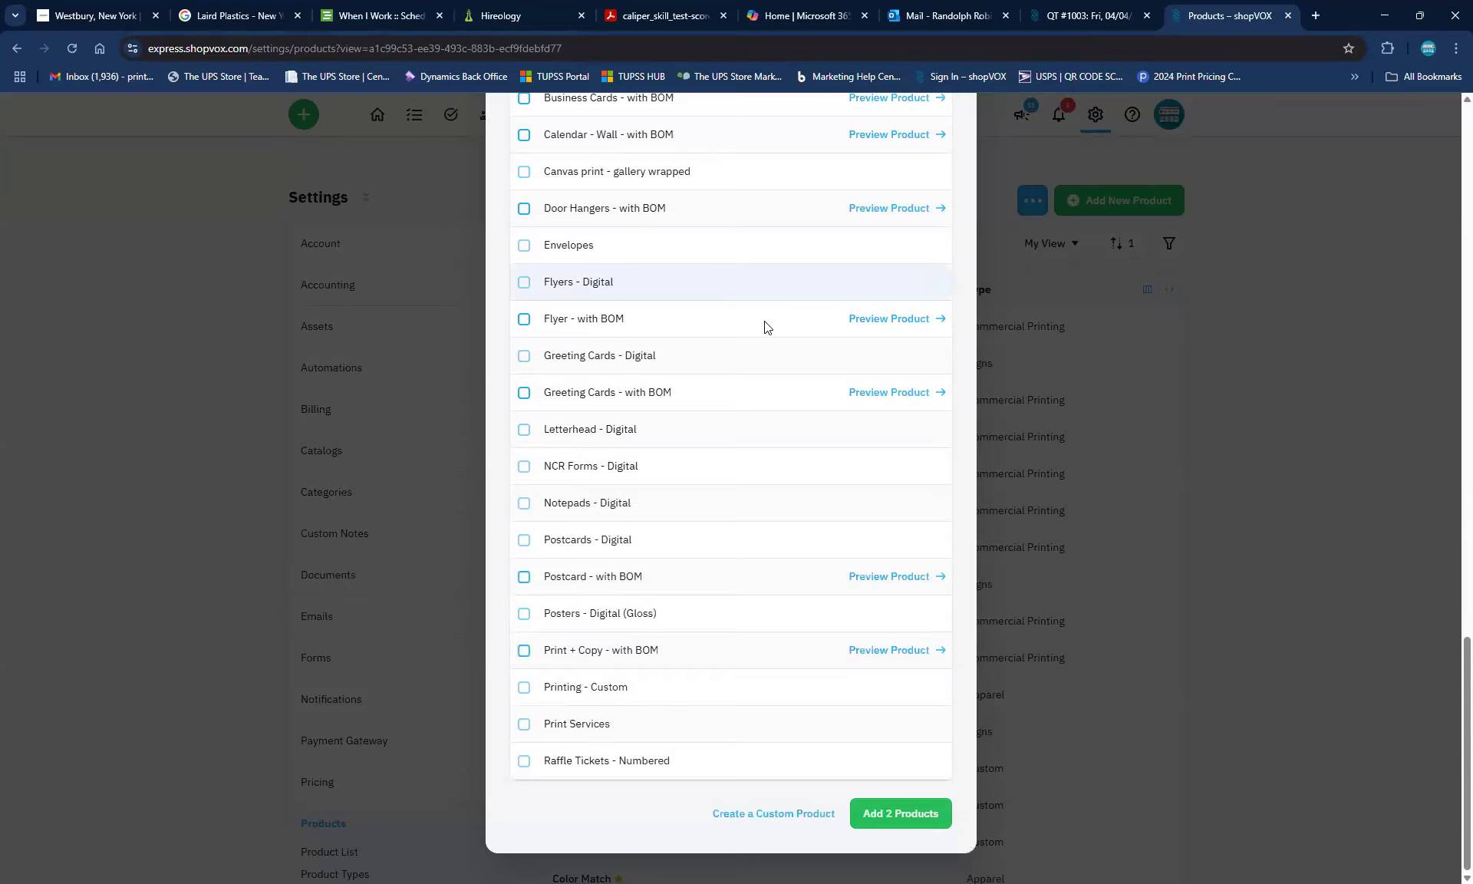
{"action": "left_click", "coordinate": [873, 822]}
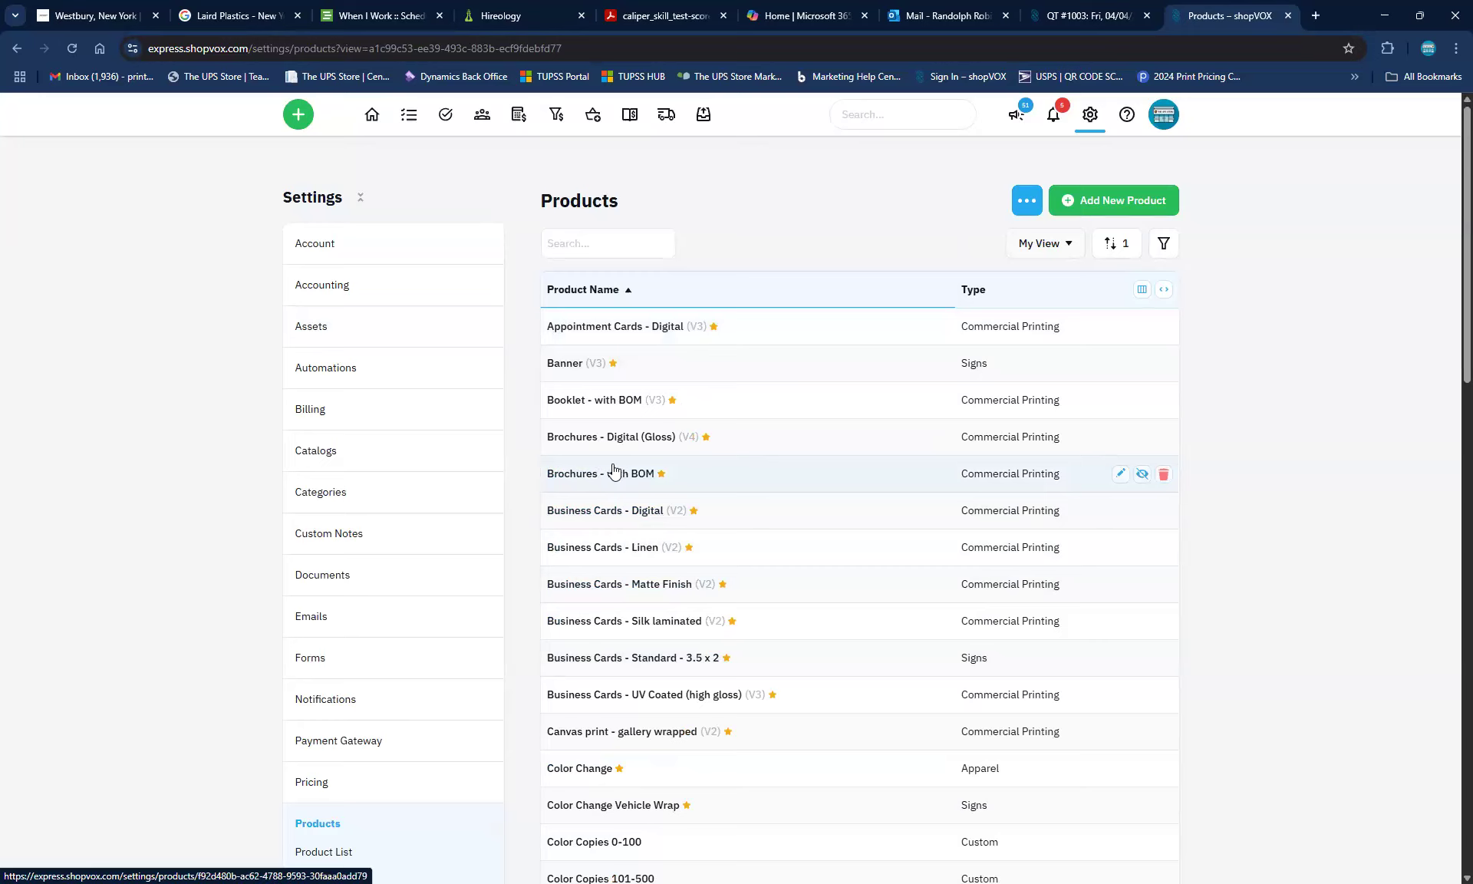
Open Business Cards - Digital, scroll through its pricing grid, then move to Check Pricing
{"action": "left_click", "coordinate": [630, 508]}
{"action": "scroll", "coordinate": [947, 611], "scroll_direction": "down", "scroll_amount": 3}
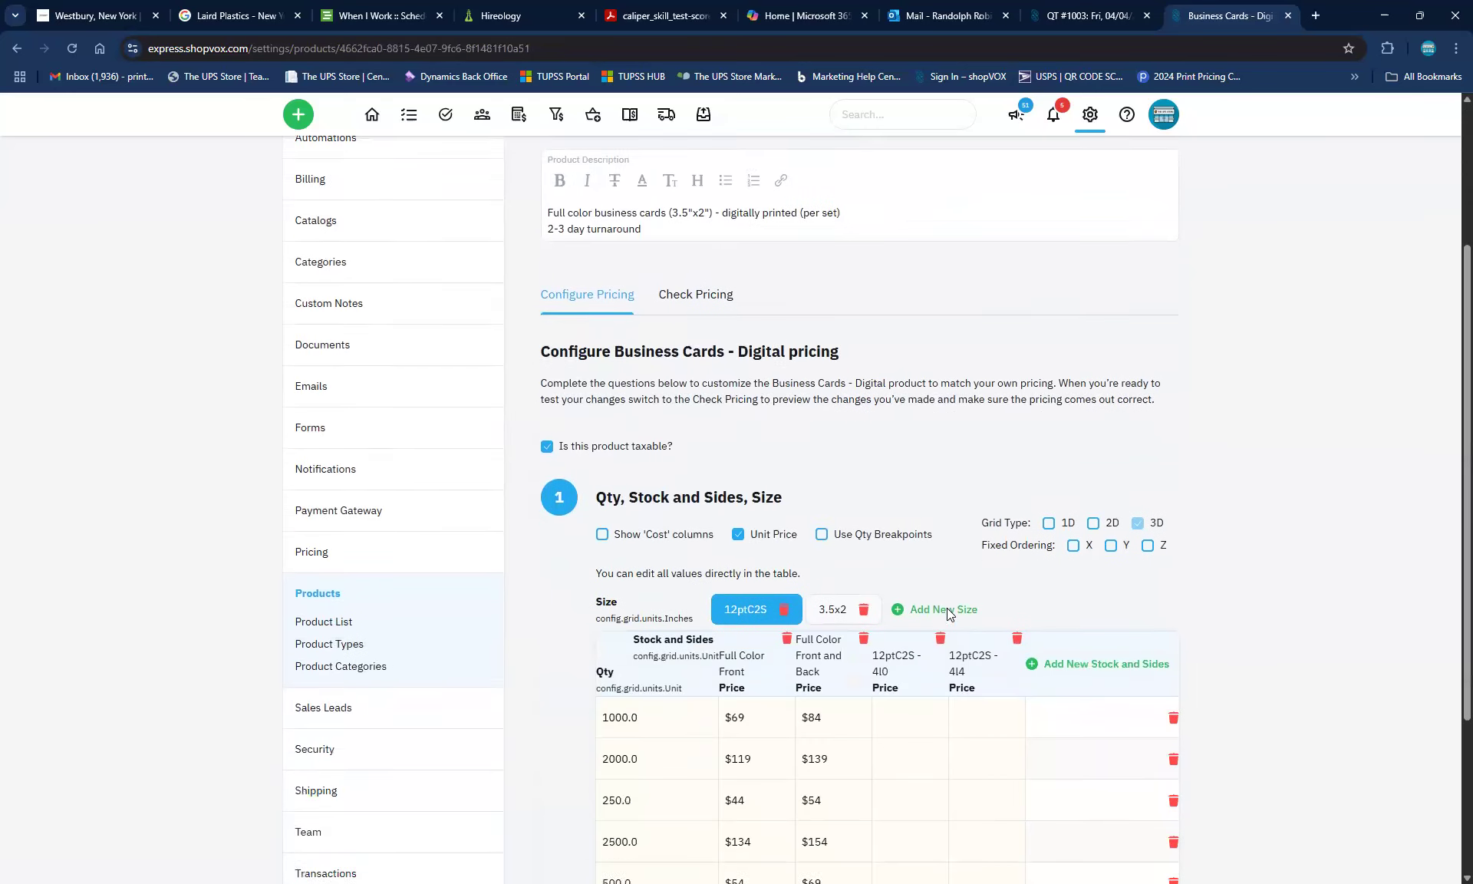
{"action": "scroll", "coordinate": [947, 607], "scroll_direction": "down", "scroll_amount": 3}
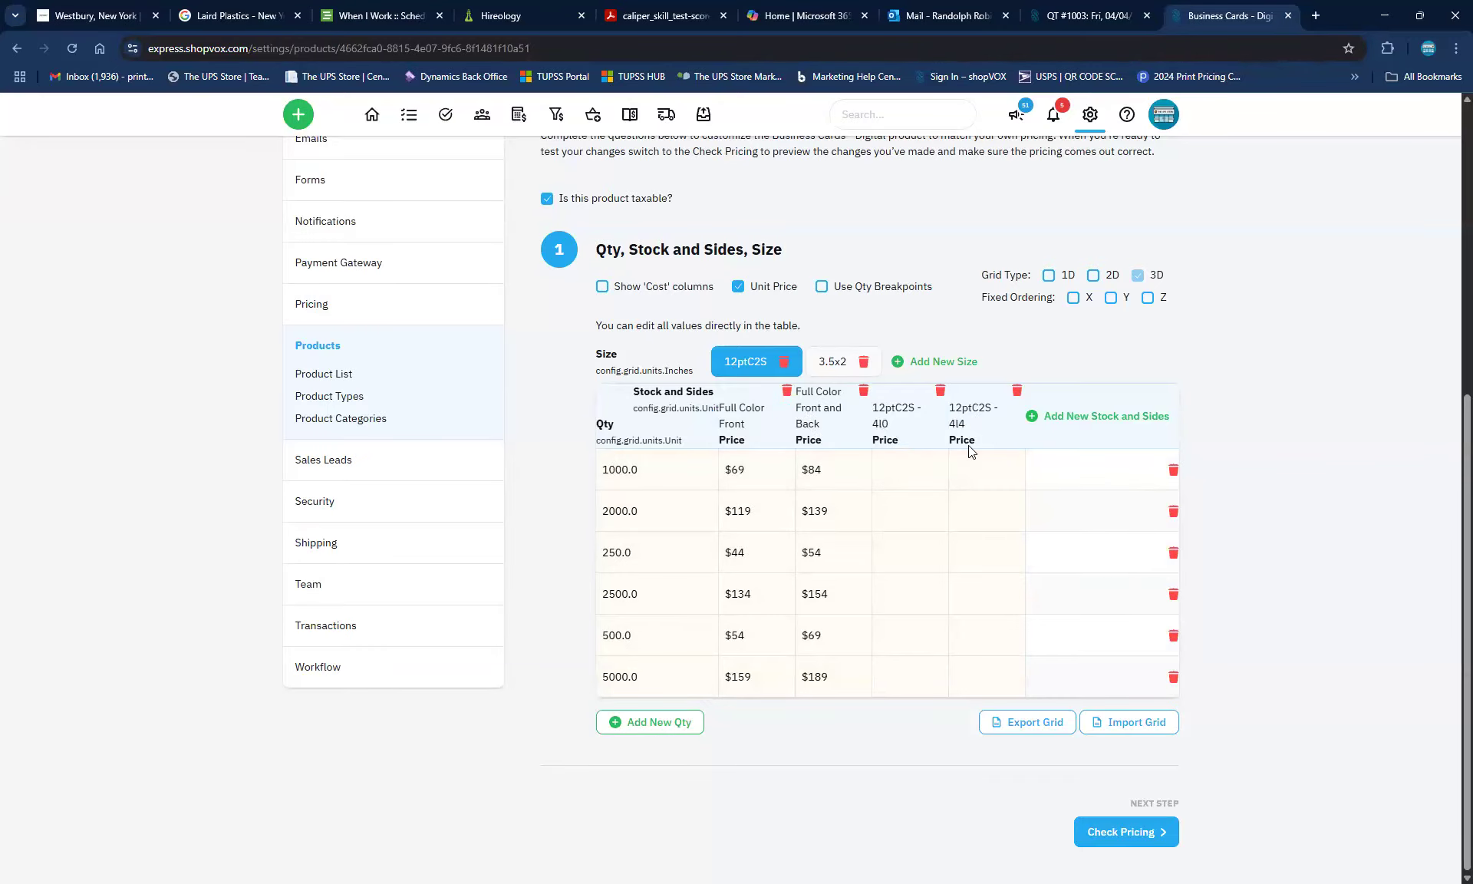
{"action": "scroll", "coordinate": [969, 452], "scroll_direction": "up", "scroll_amount": 6}
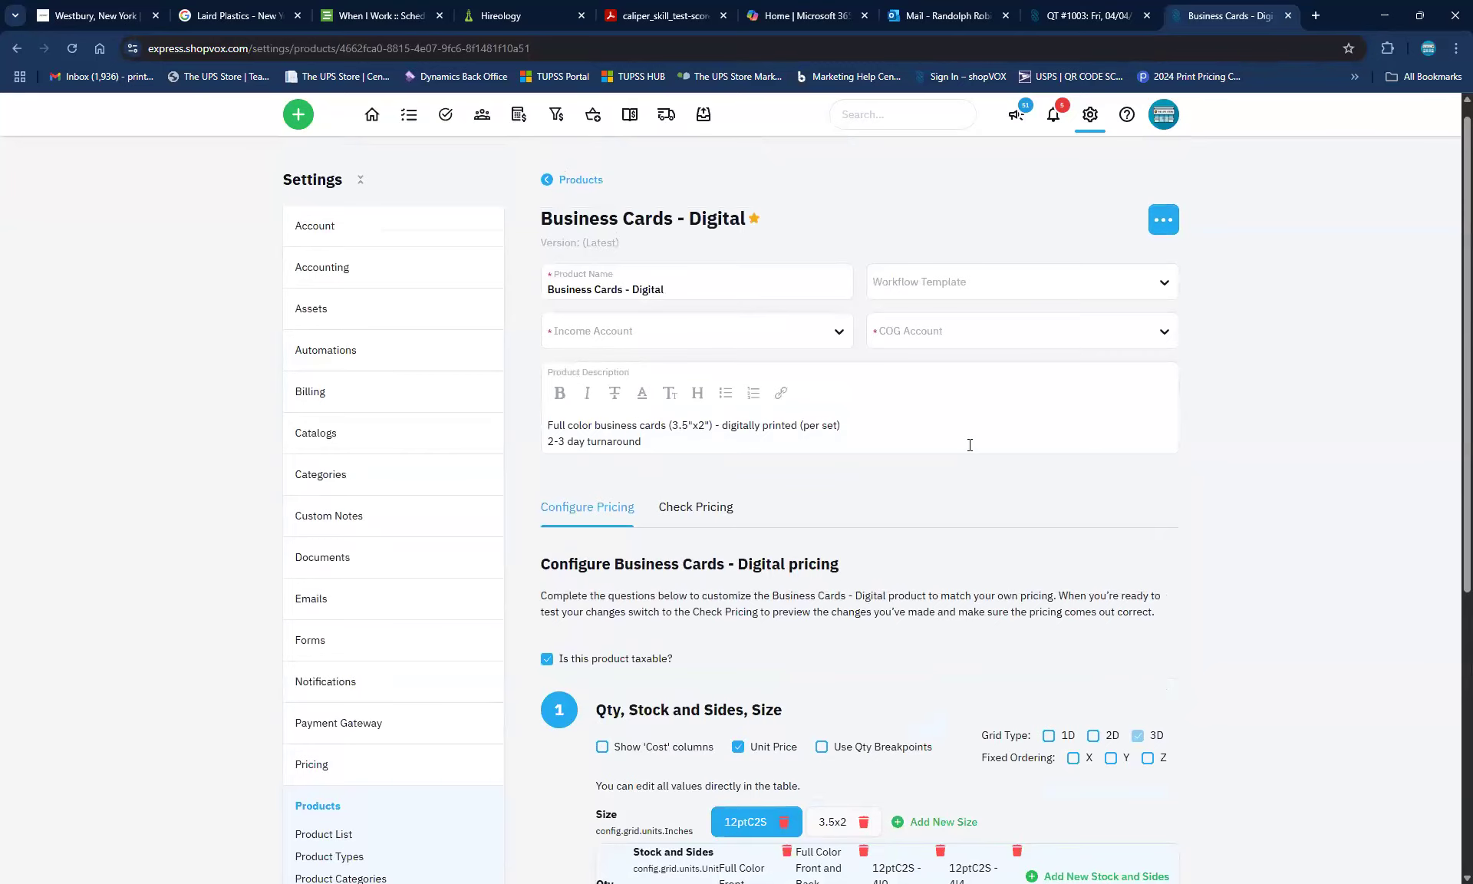
{"action": "left_click", "coordinate": [696, 520]}
Price 1000 cards on 12ptC2S - 4/0 stock at 3.5x2 size, totalling $69.00
{"action": "scroll", "coordinate": [757, 729], "scroll_direction": "down", "scroll_amount": 3}
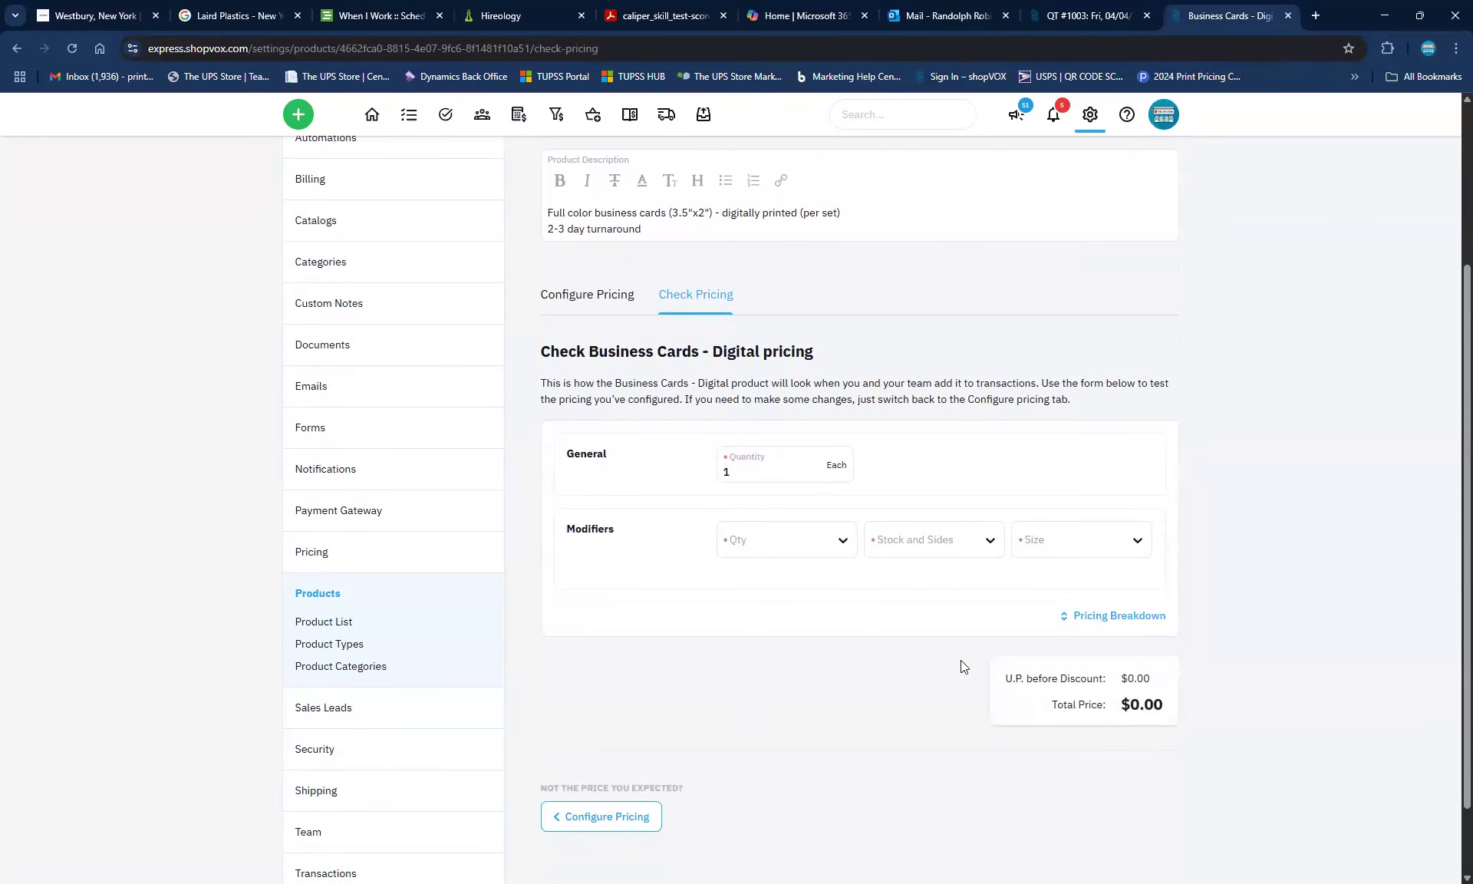
{"action": "left_click", "coordinate": [841, 543]}
{"action": "left_click", "coordinate": [934, 634]}
{"action": "left_click", "coordinate": [944, 551]}
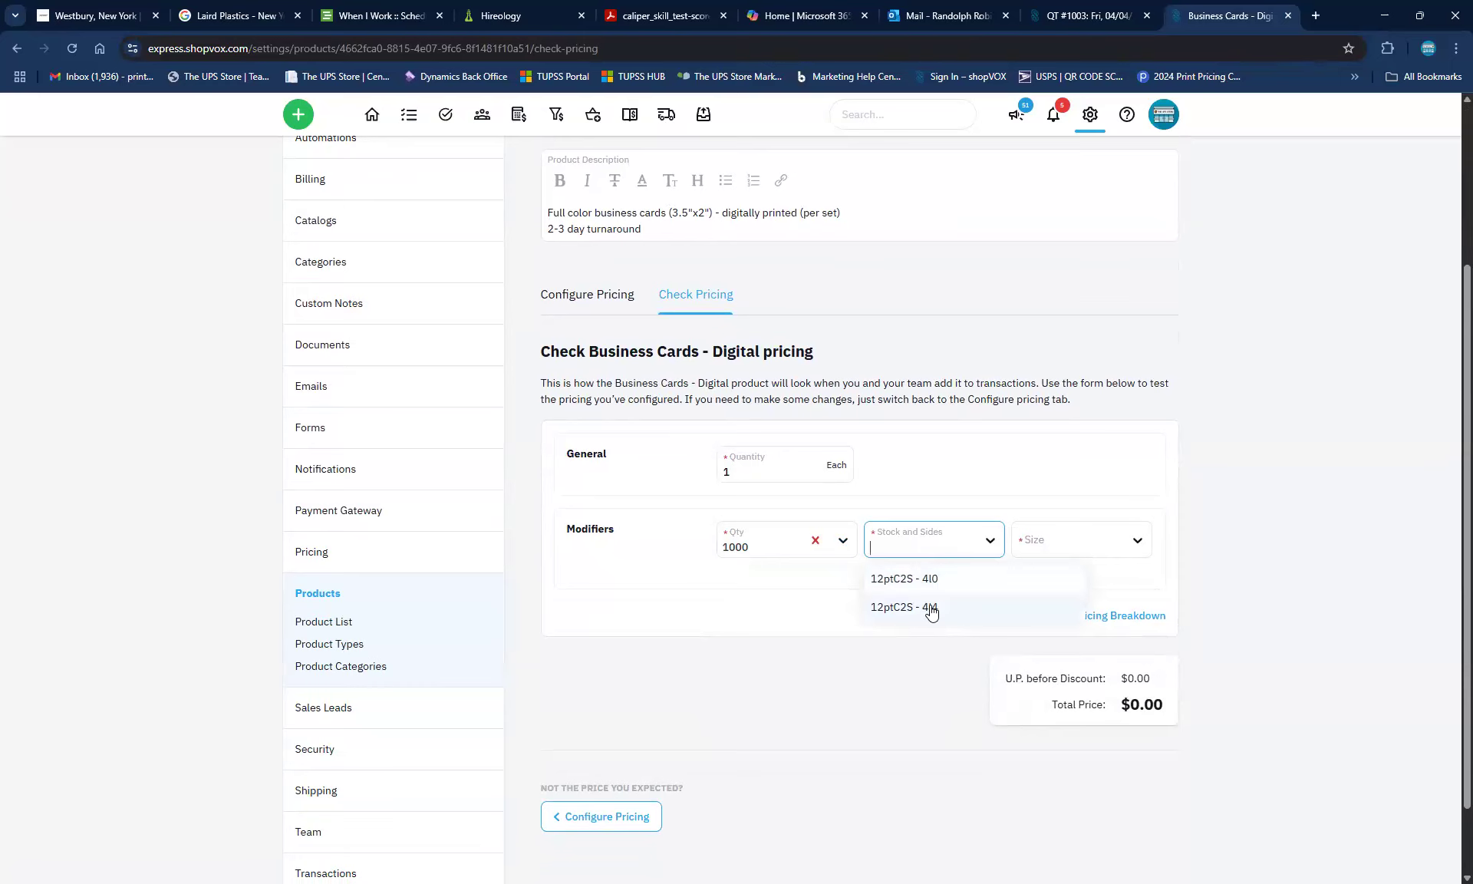
{"action": "left_click", "coordinate": [869, 580]}
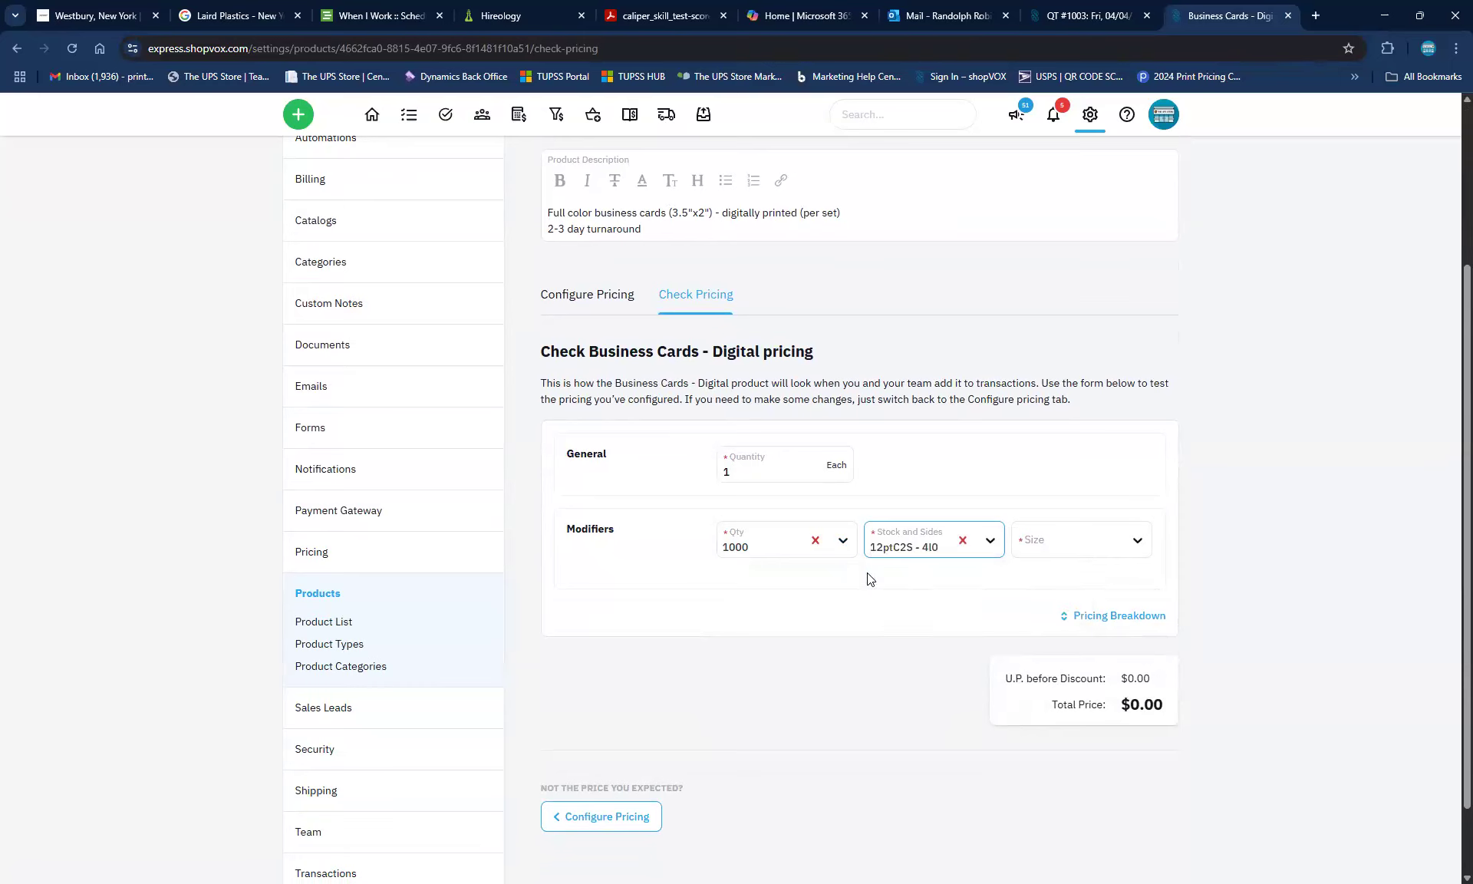
{"action": "left_click", "coordinate": [1088, 555]}
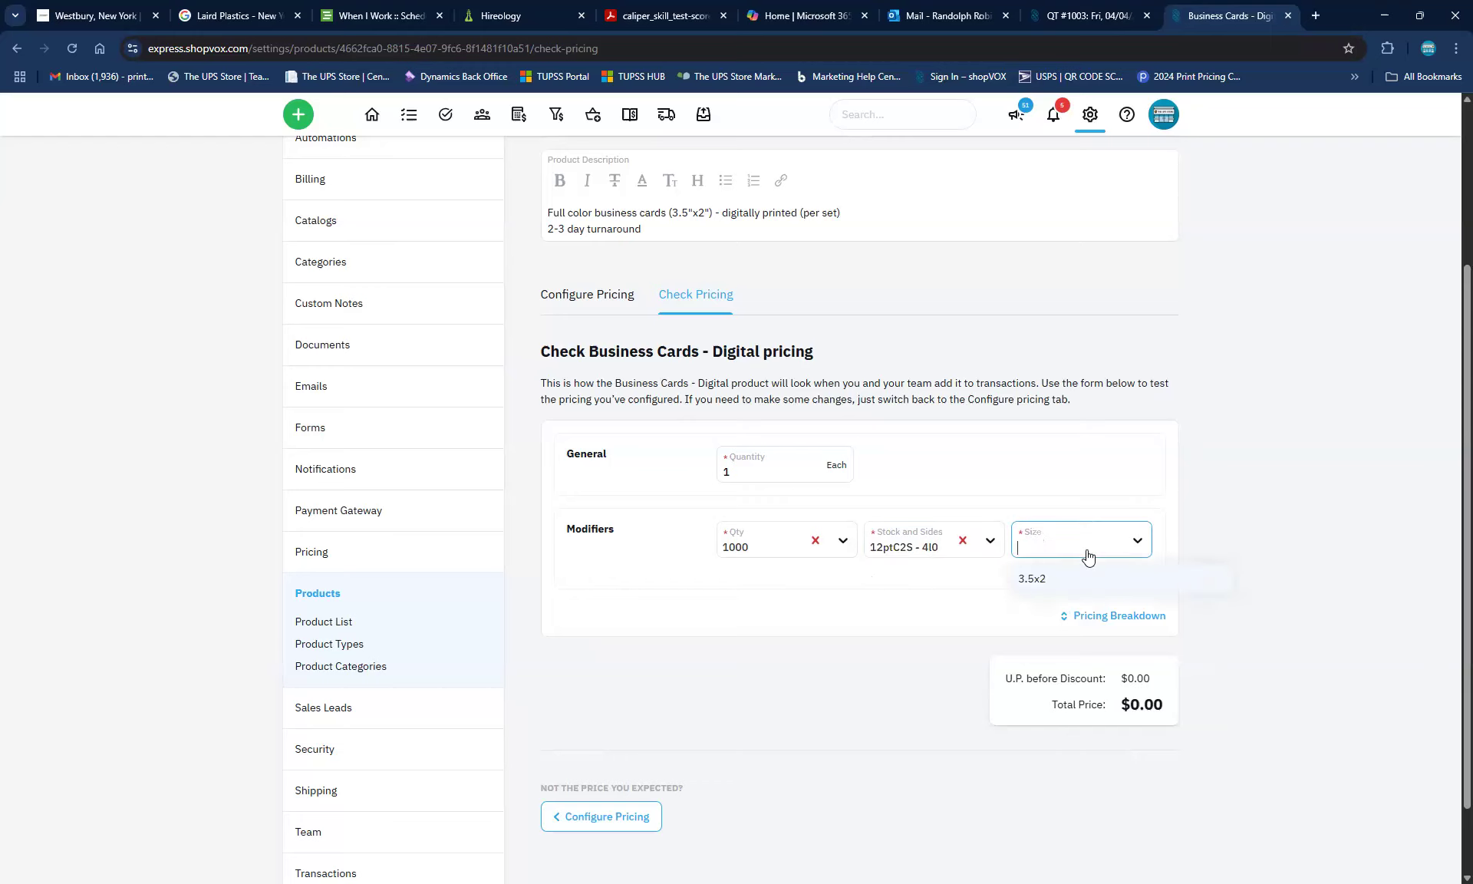
{"action": "left_click", "coordinate": [1037, 586]}
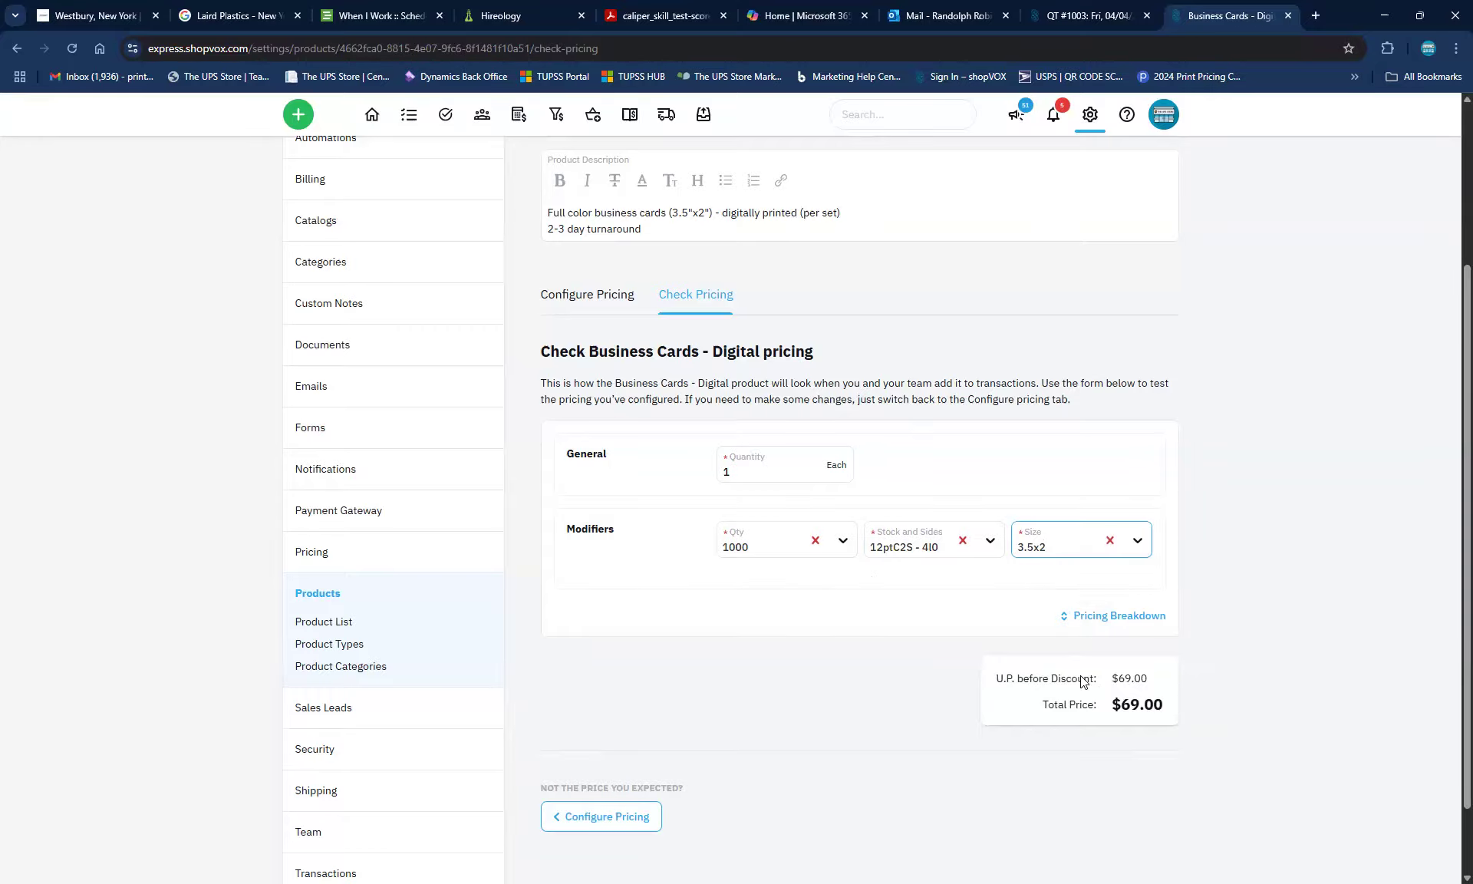
{"action": "scroll", "coordinate": [853, 544], "scroll_direction": "up", "scroll_amount": 3}
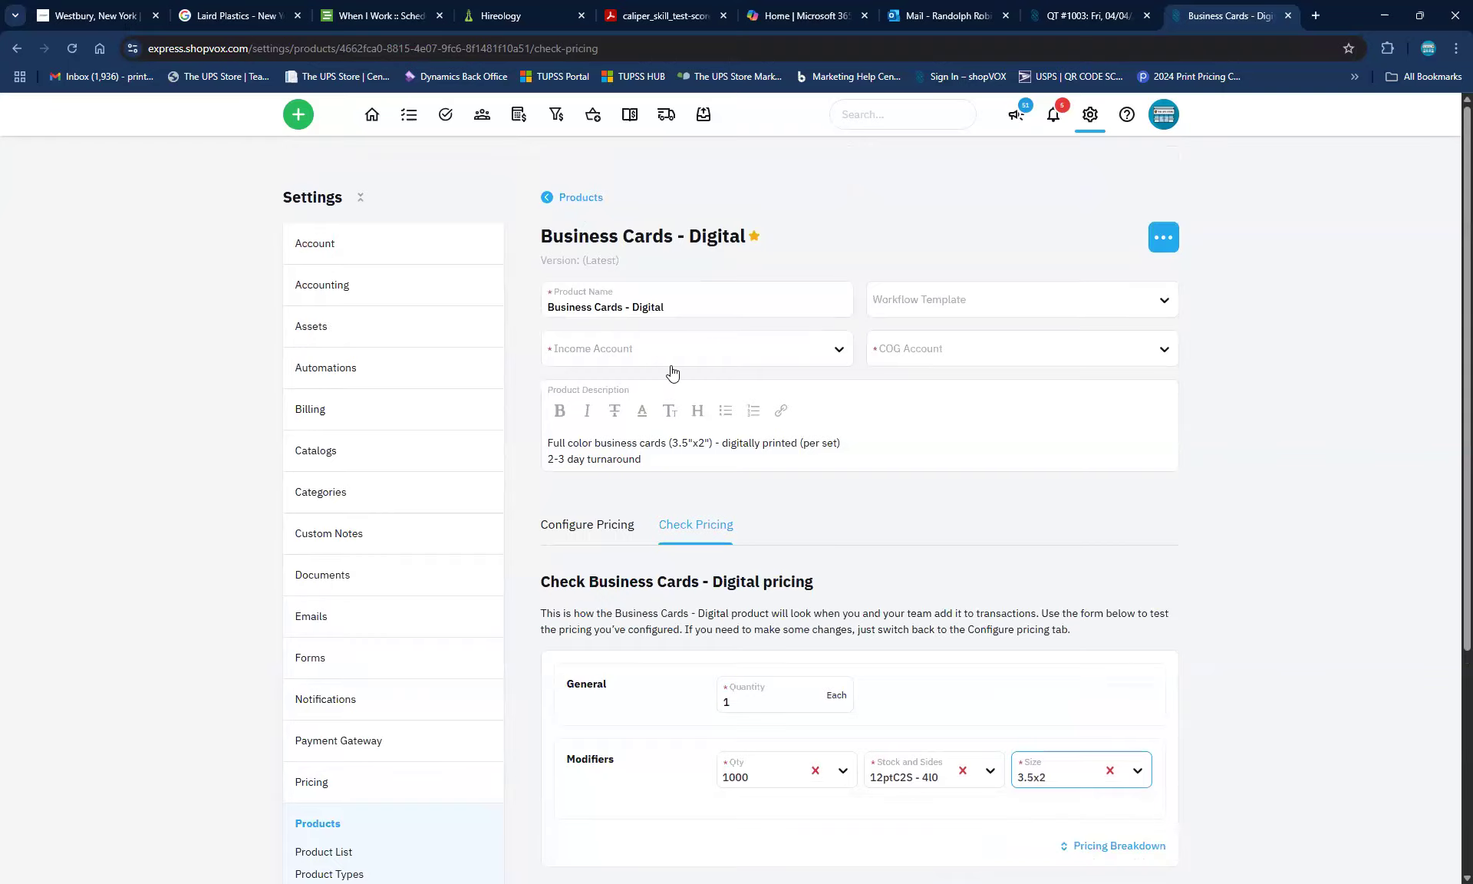
From the Products list, add the catalogue's Business Cards - with BOM product under Commercial Printing
{"action": "left_click", "coordinate": [573, 201]}
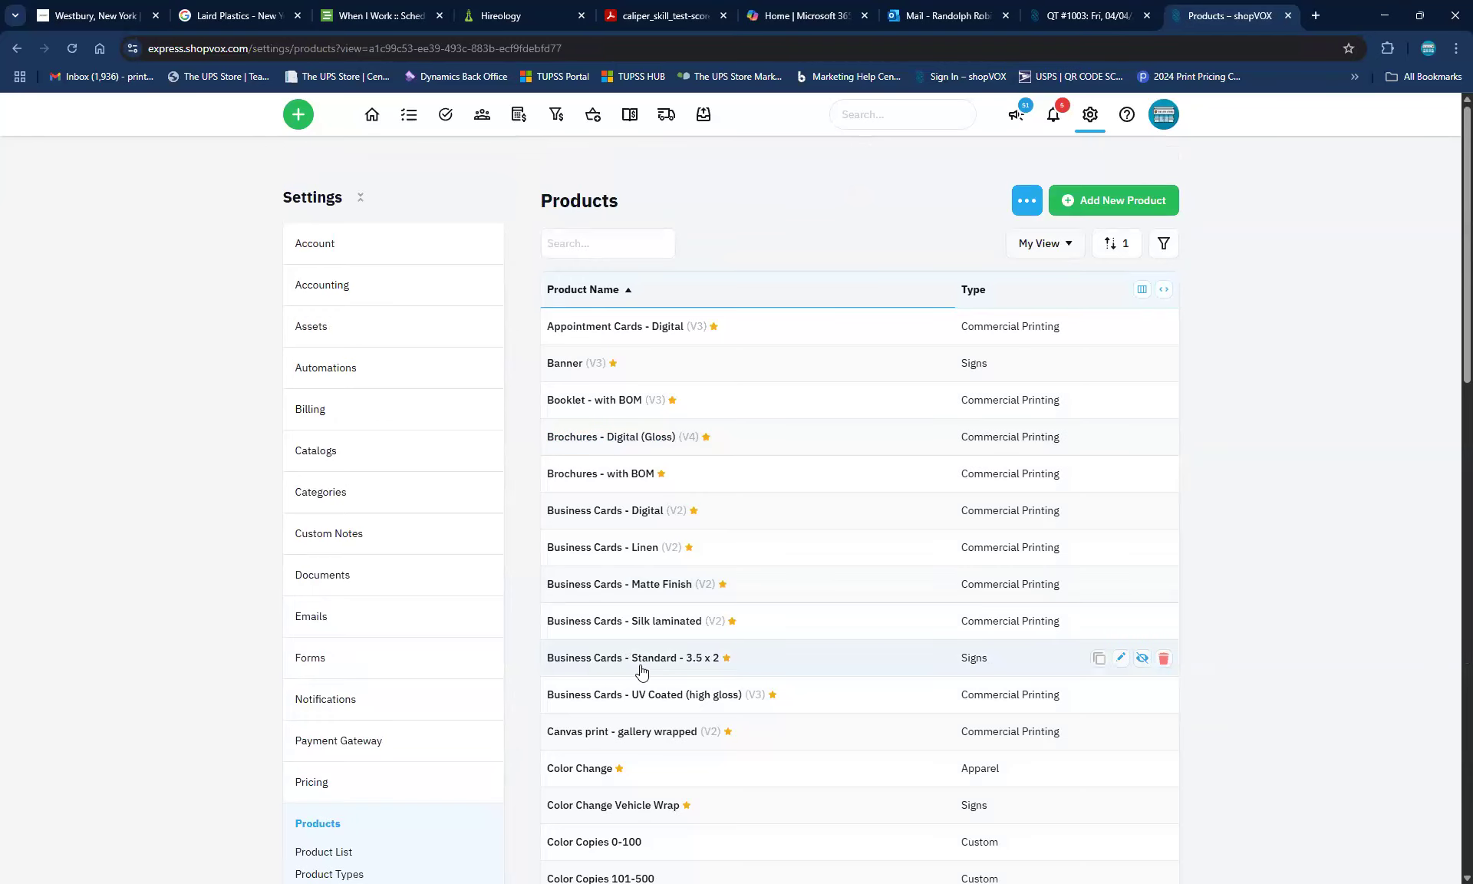
{"action": "left_click", "coordinate": [1105, 200]}
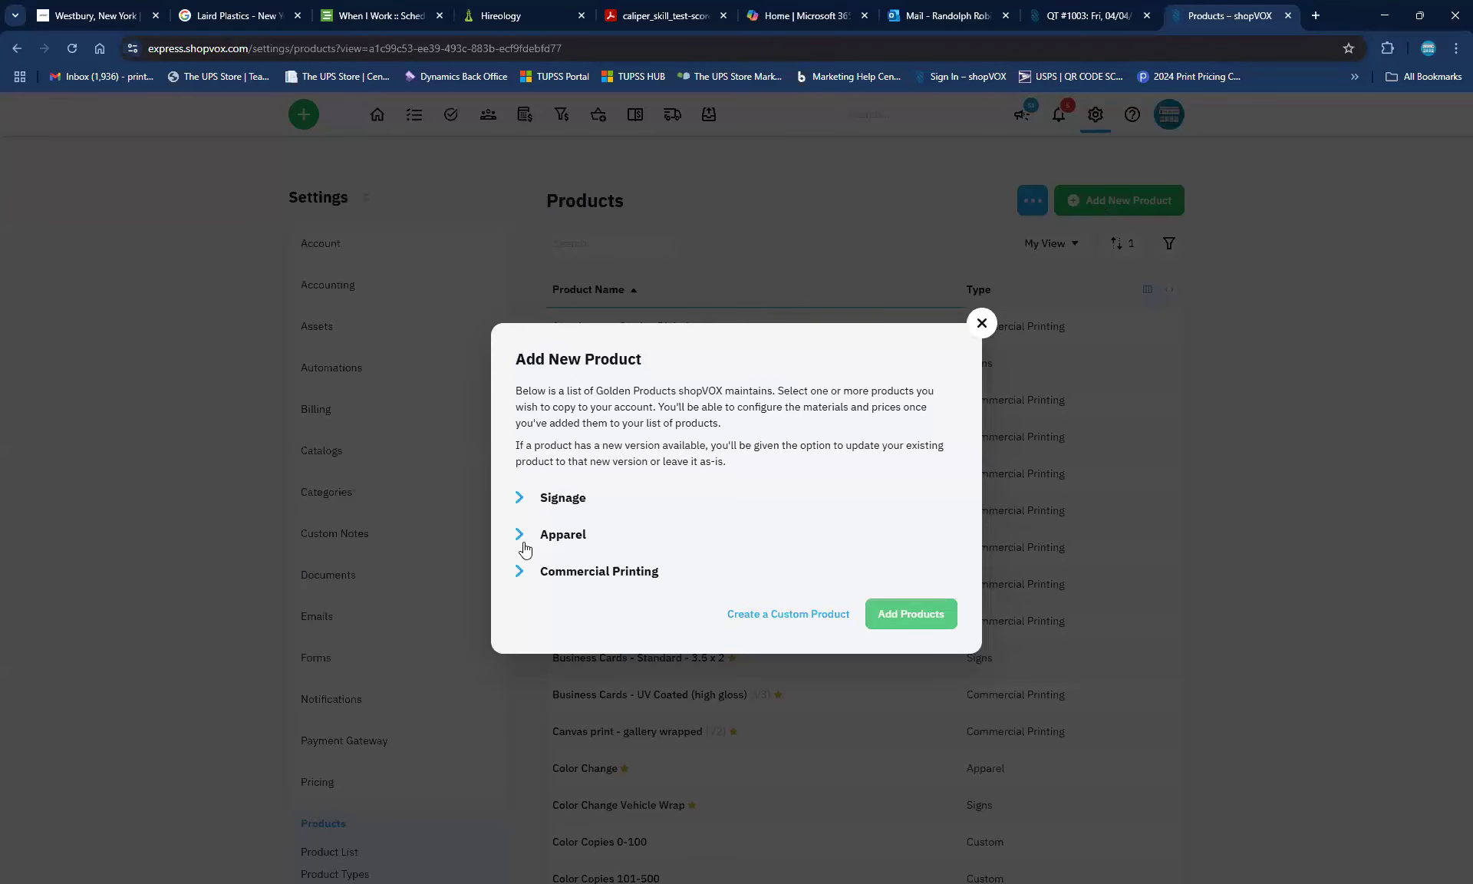
{"action": "left_click", "coordinate": [518, 570]}
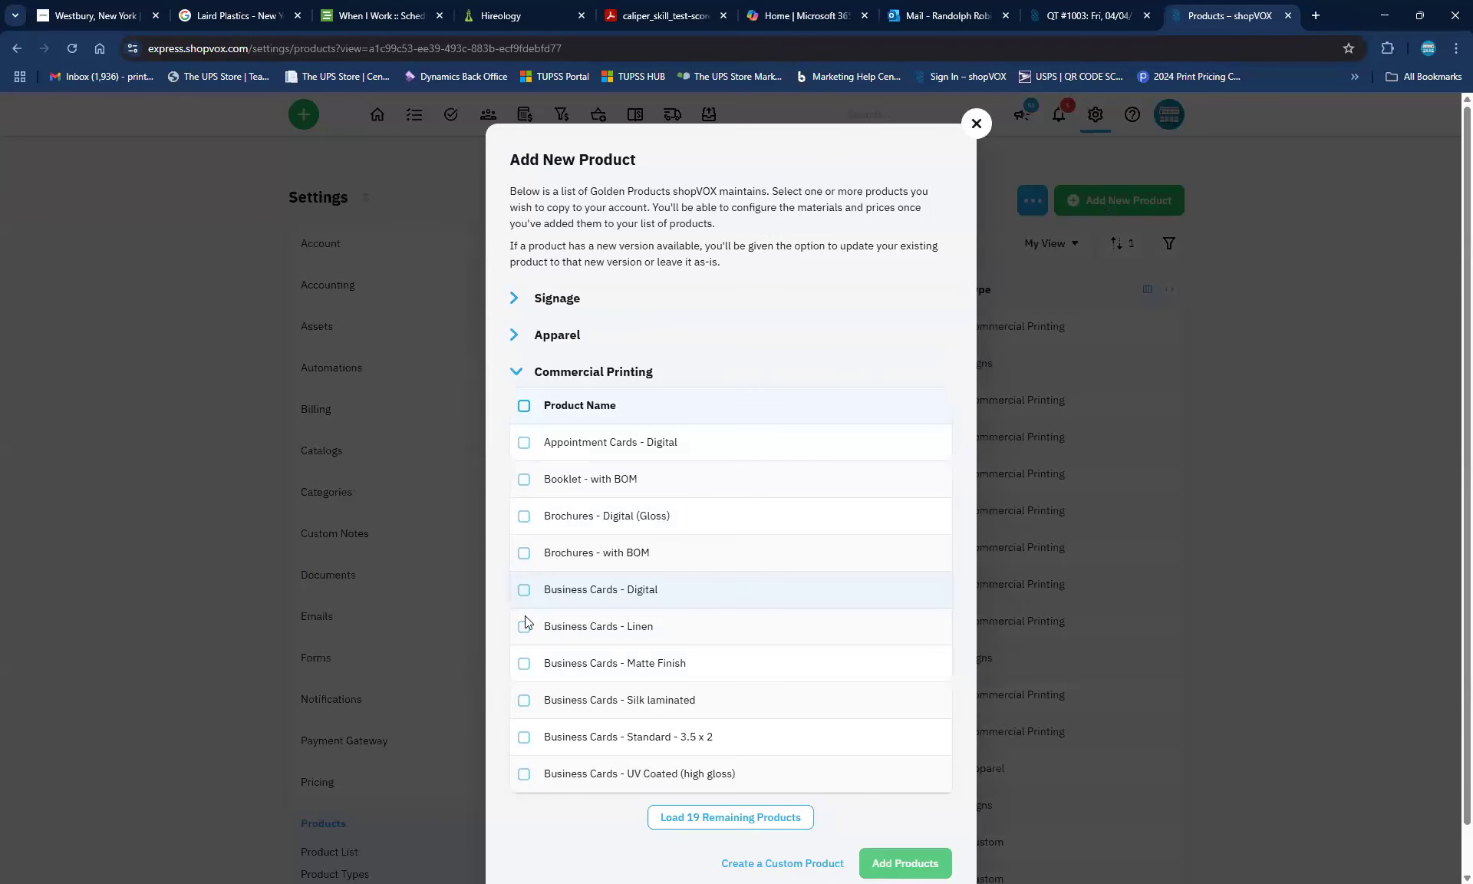
{"action": "scroll", "coordinate": [530, 674], "scroll_direction": "down", "scroll_amount": 1}
{"action": "scroll", "coordinate": [530, 673], "scroll_direction": "down", "scroll_amount": 1}
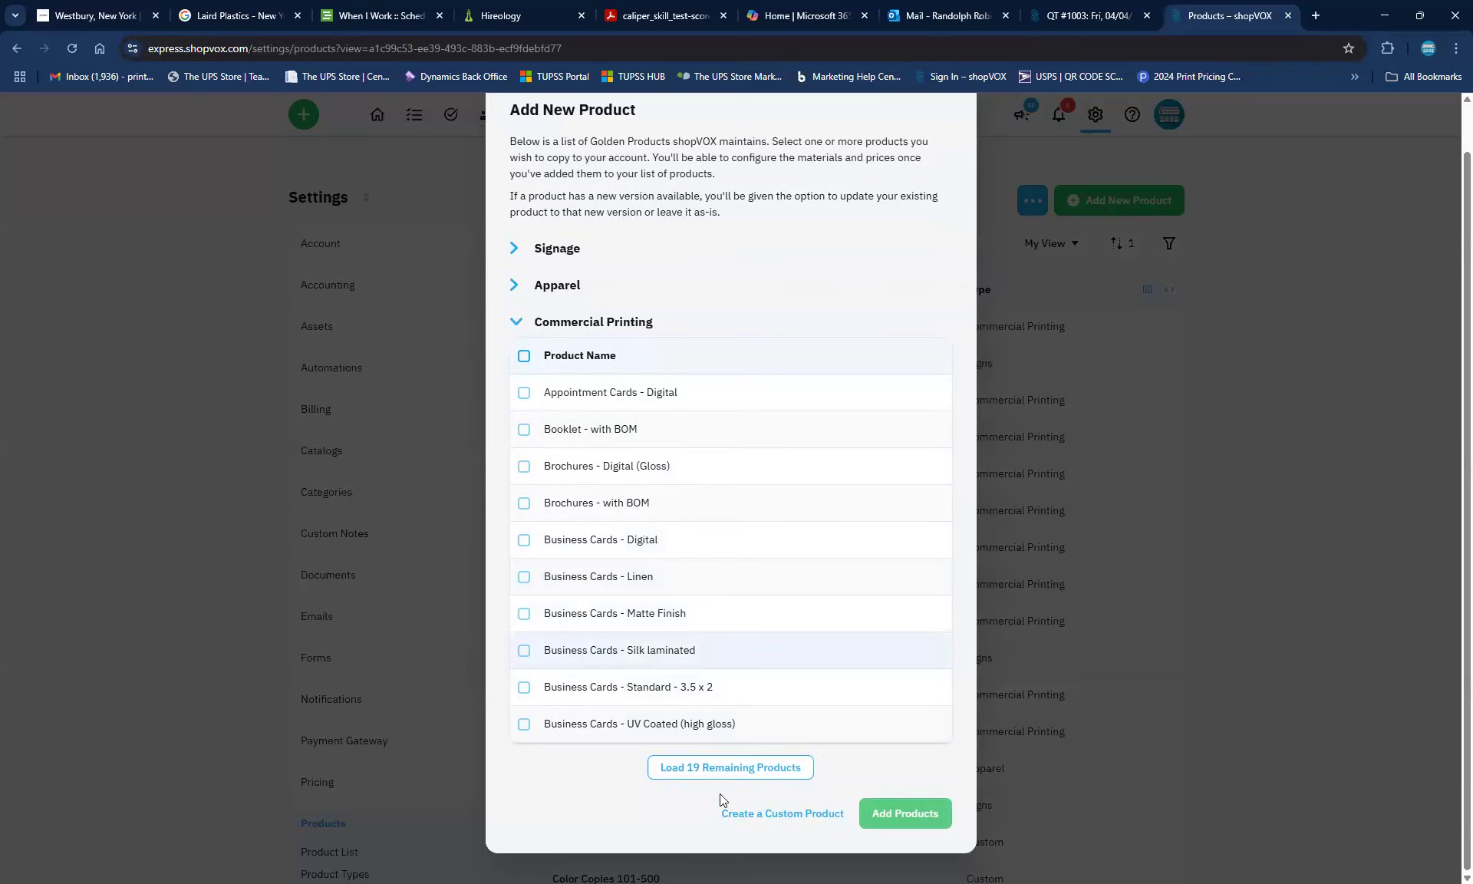
{"action": "left_click", "coordinate": [725, 768]}
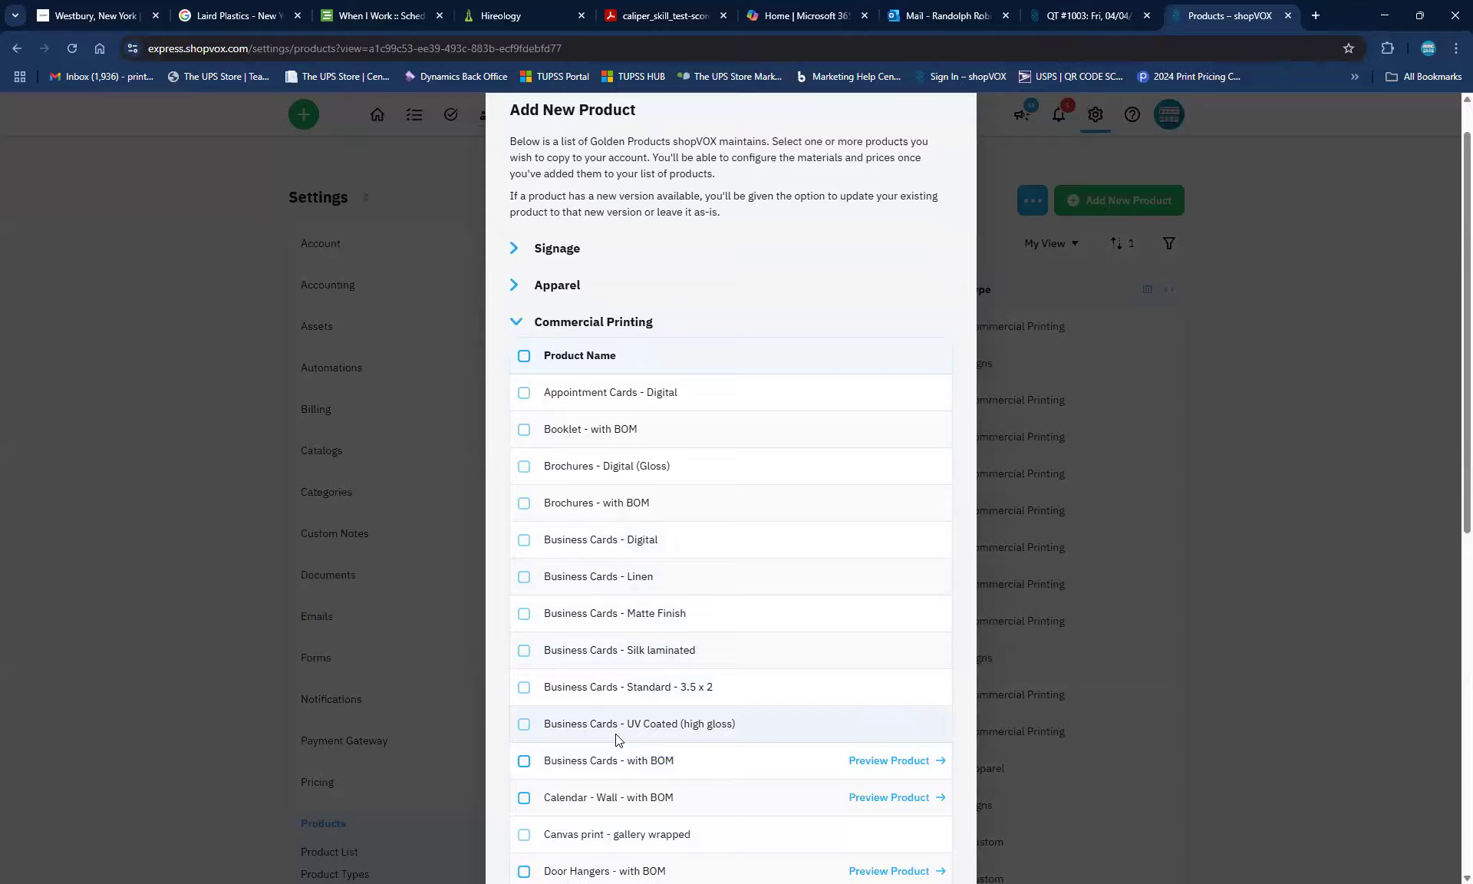
{"action": "scroll", "coordinate": [612, 741], "scroll_direction": "down", "scroll_amount": 2}
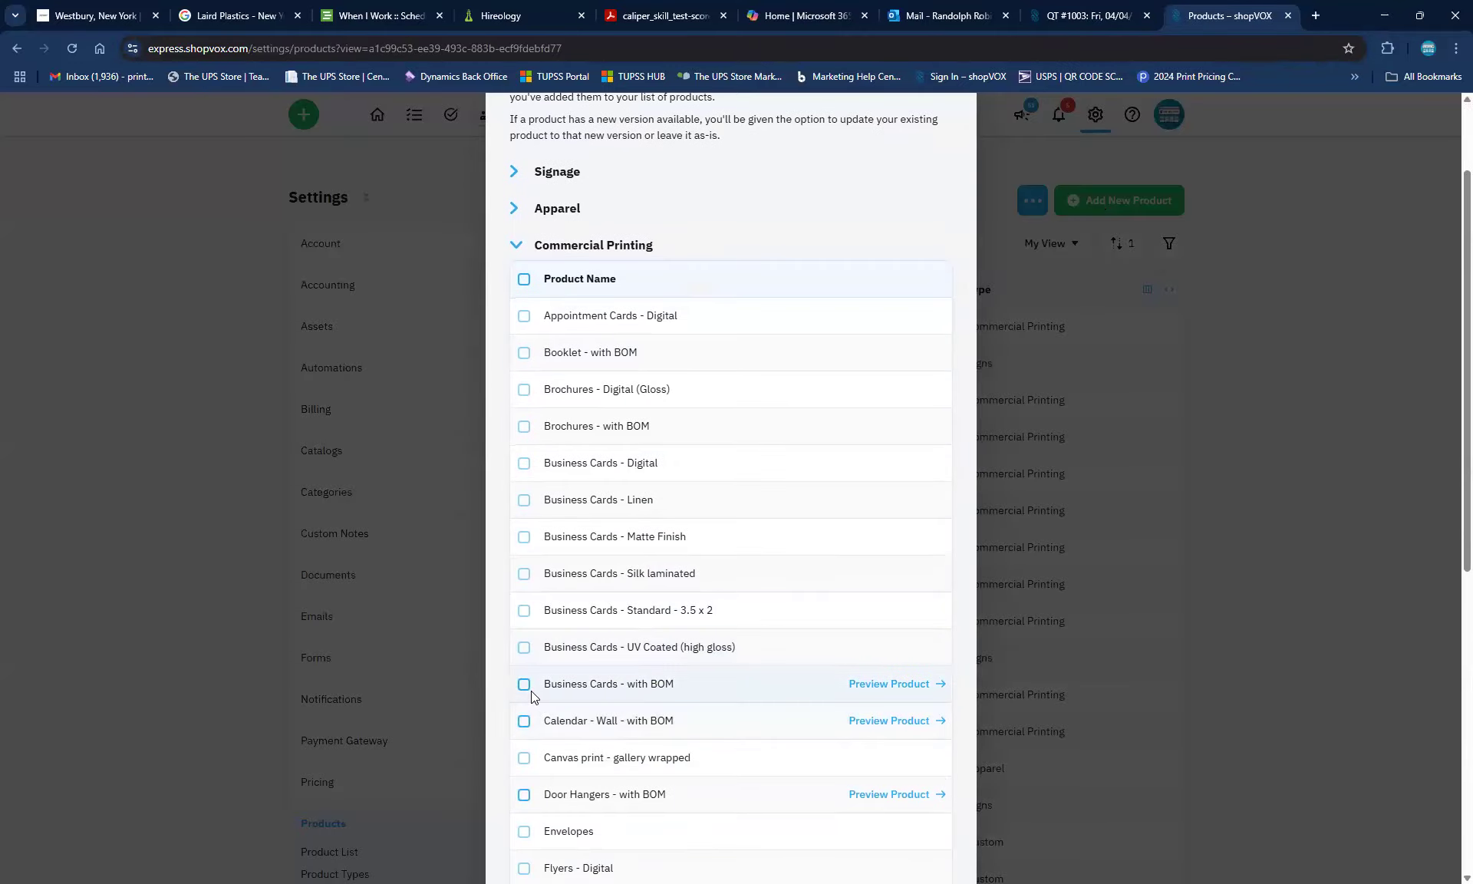
{"action": "left_click", "coordinate": [525, 684]}
{"action": "scroll", "coordinate": [861, 756], "scroll_direction": "down", "scroll_amount": 8}
{"action": "left_click", "coordinate": [872, 810]}
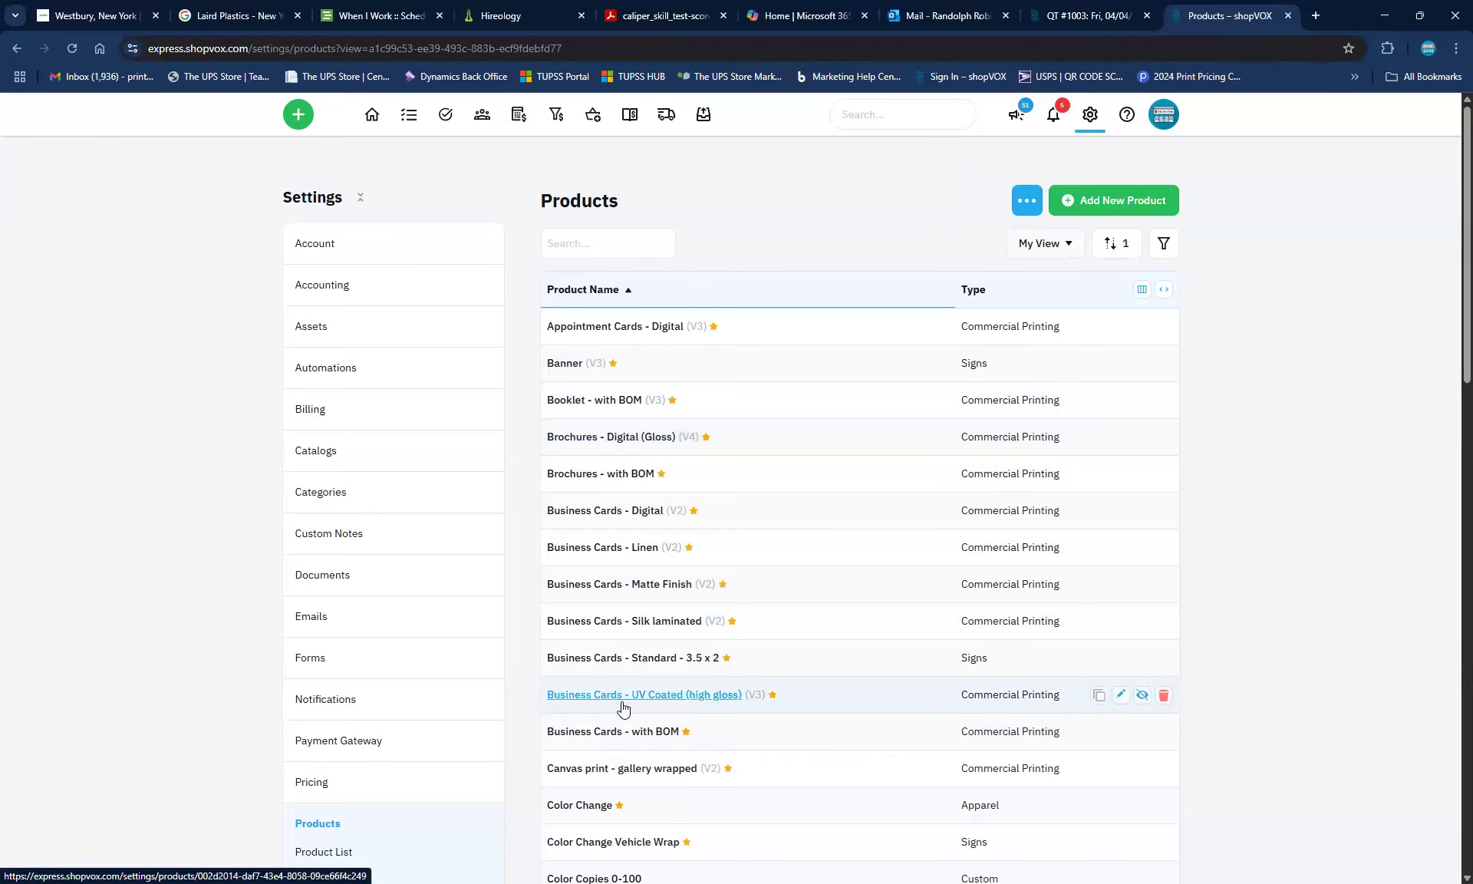
Open Business Cards - with BOM and inspect the Click Charge Color machine rate without changing it
{"action": "left_click", "coordinate": [616, 733]}
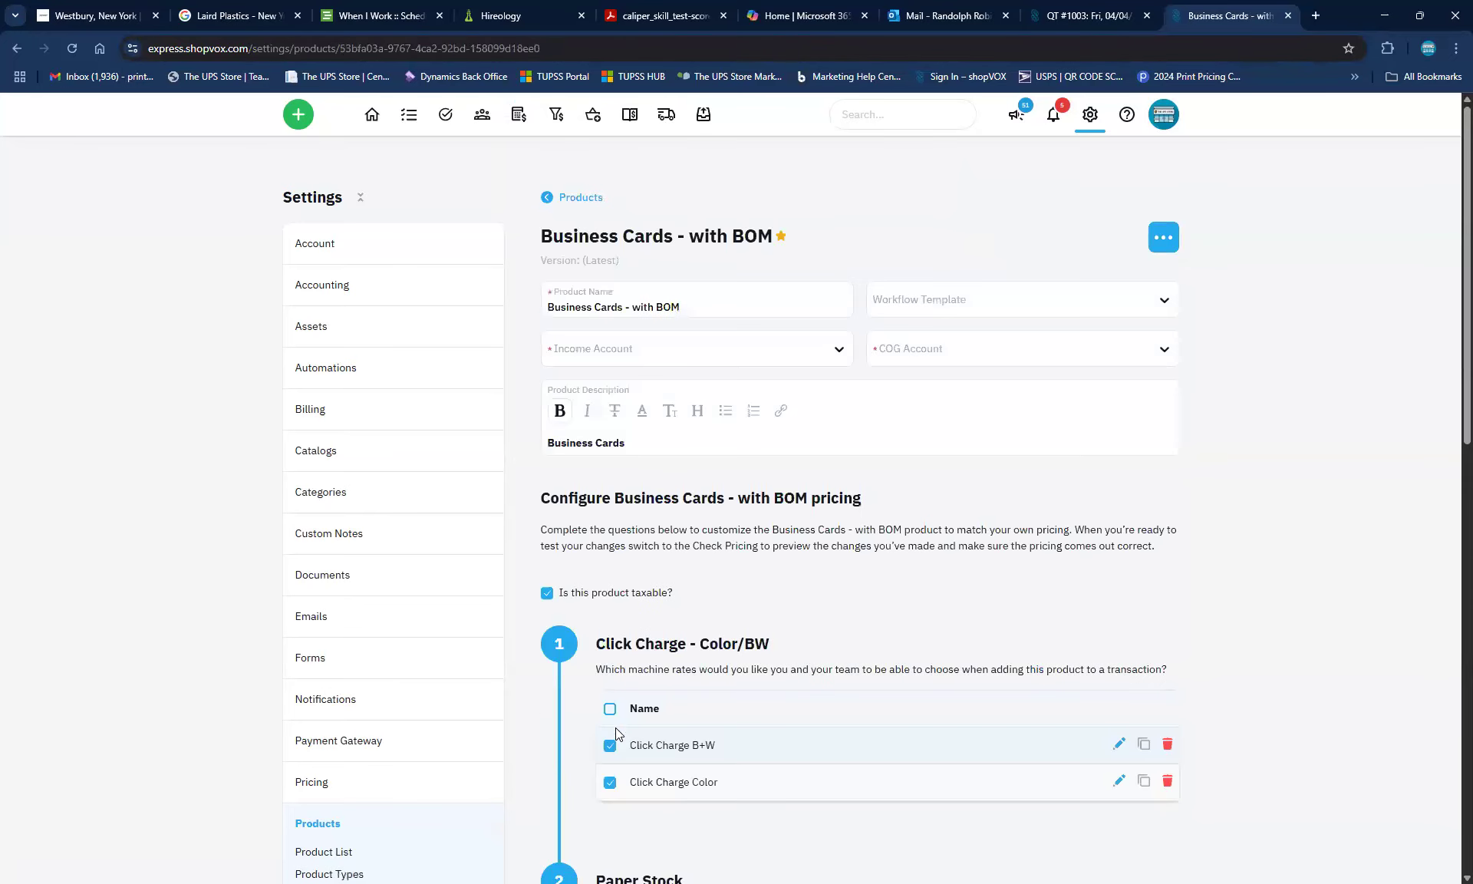
{"action": "scroll", "coordinate": [767, 614], "scroll_direction": "down", "scroll_amount": 3}
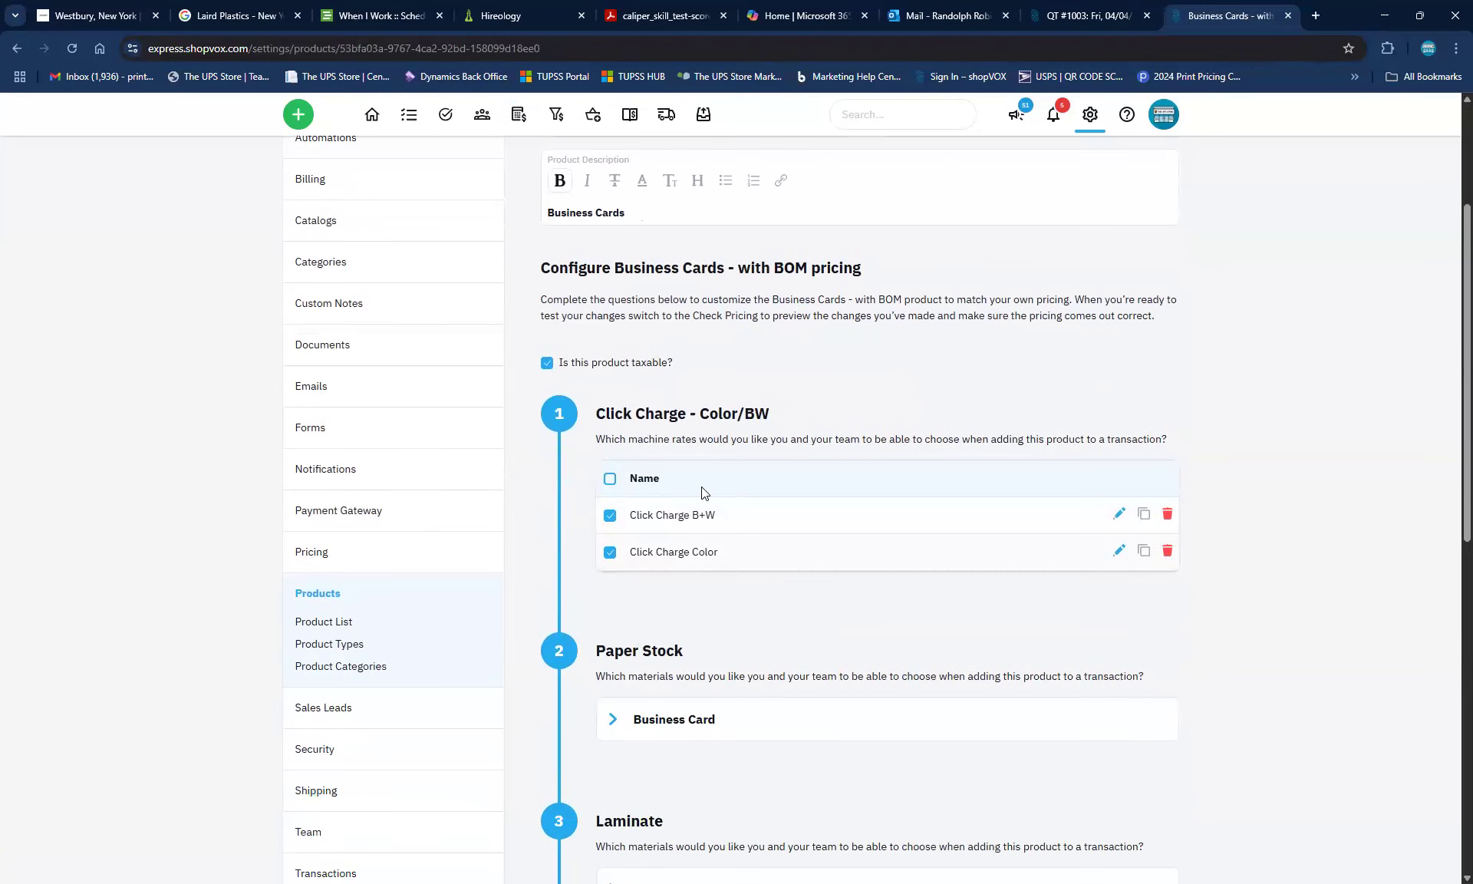
{"action": "left_click", "coordinate": [1119, 555]}
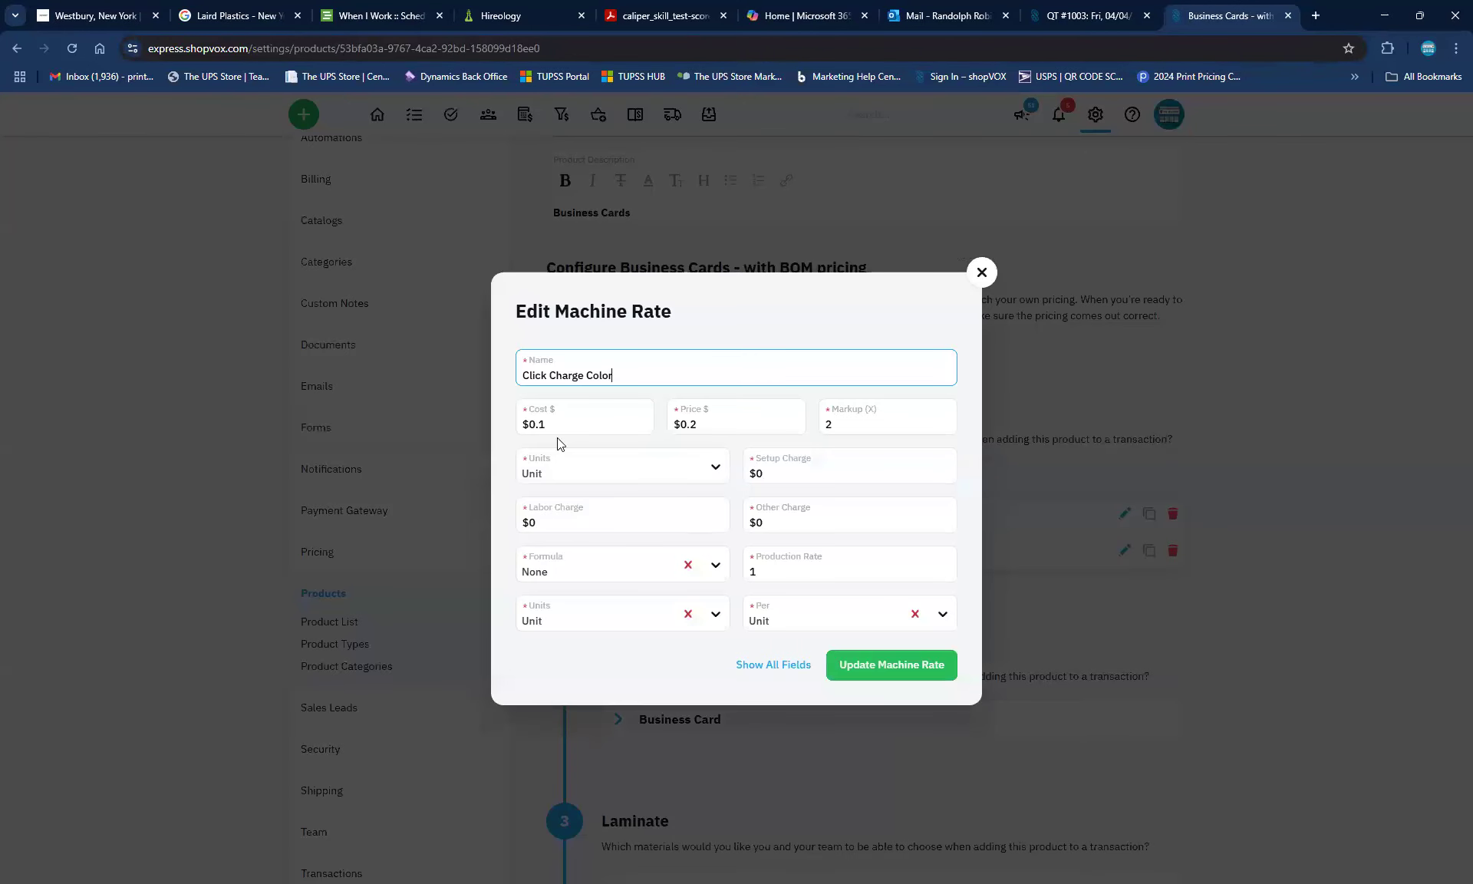
{"action": "left_click", "coordinate": [522, 422]}
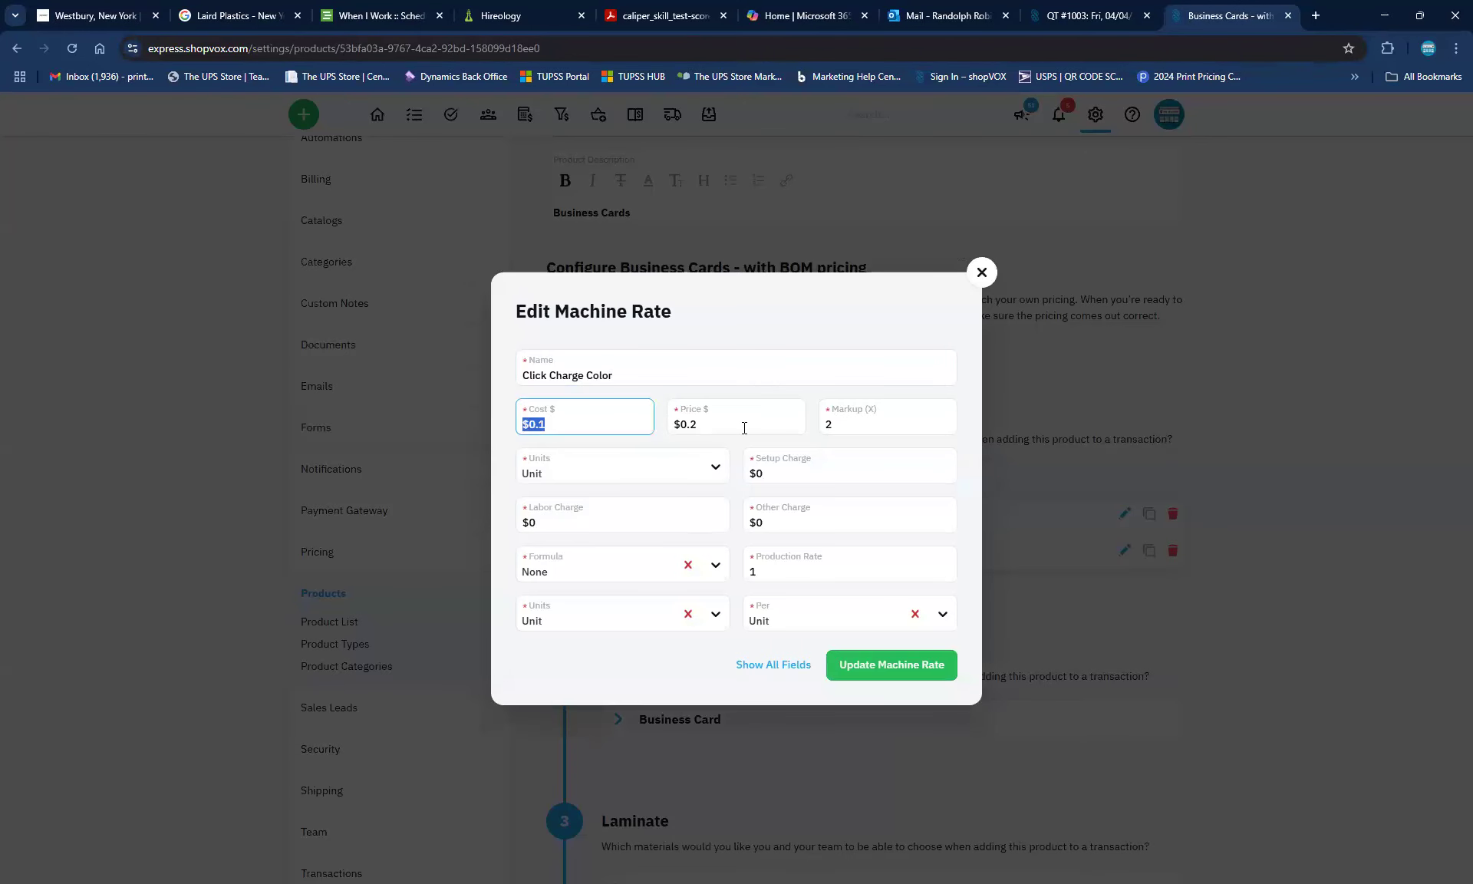
{"action": "left_click", "coordinate": [745, 428]}
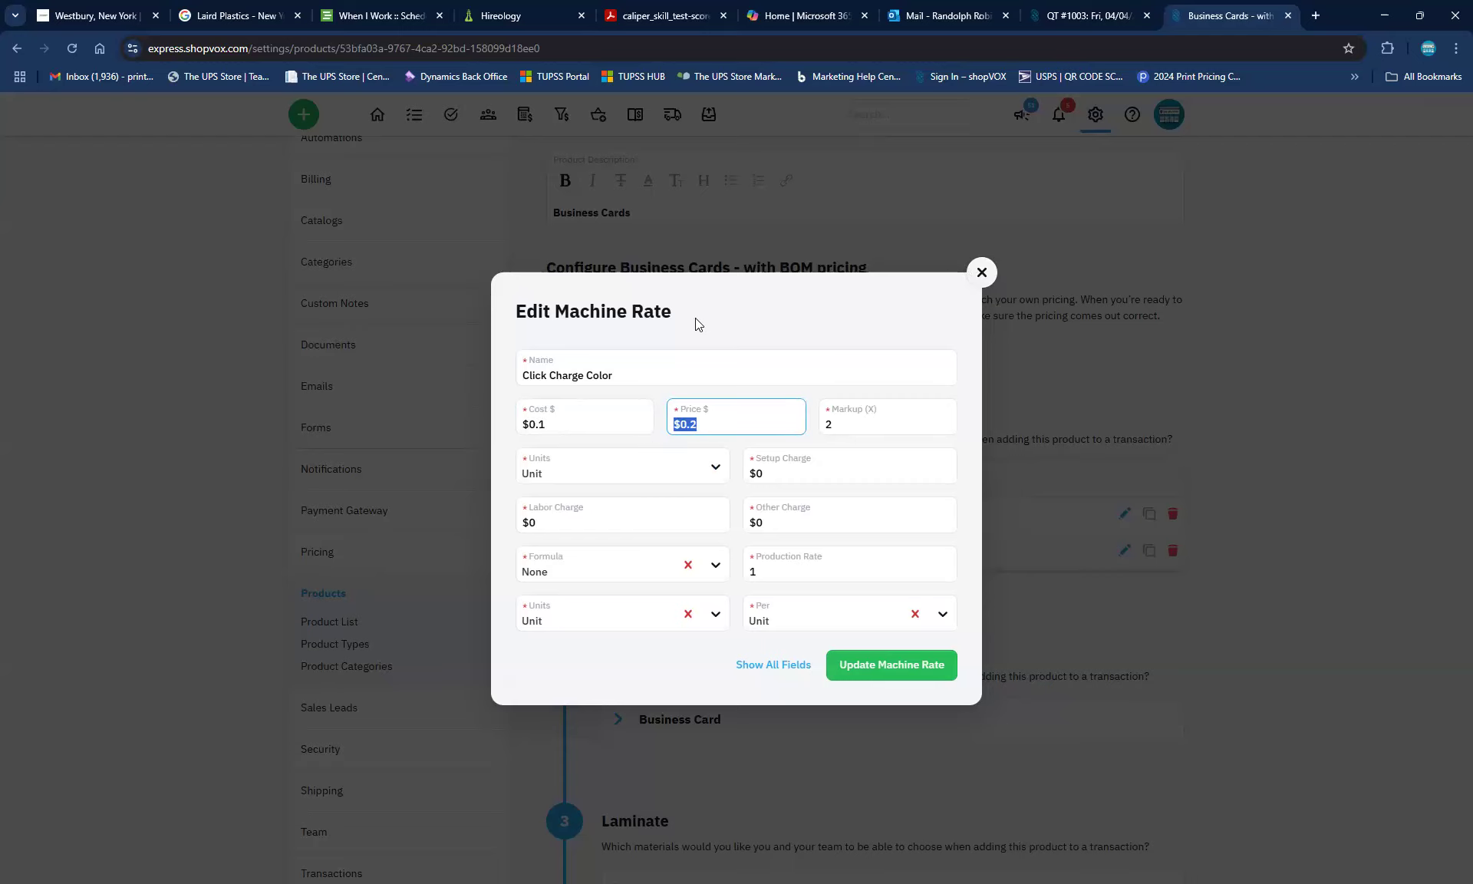
{"action": "left_click", "coordinate": [981, 272]}
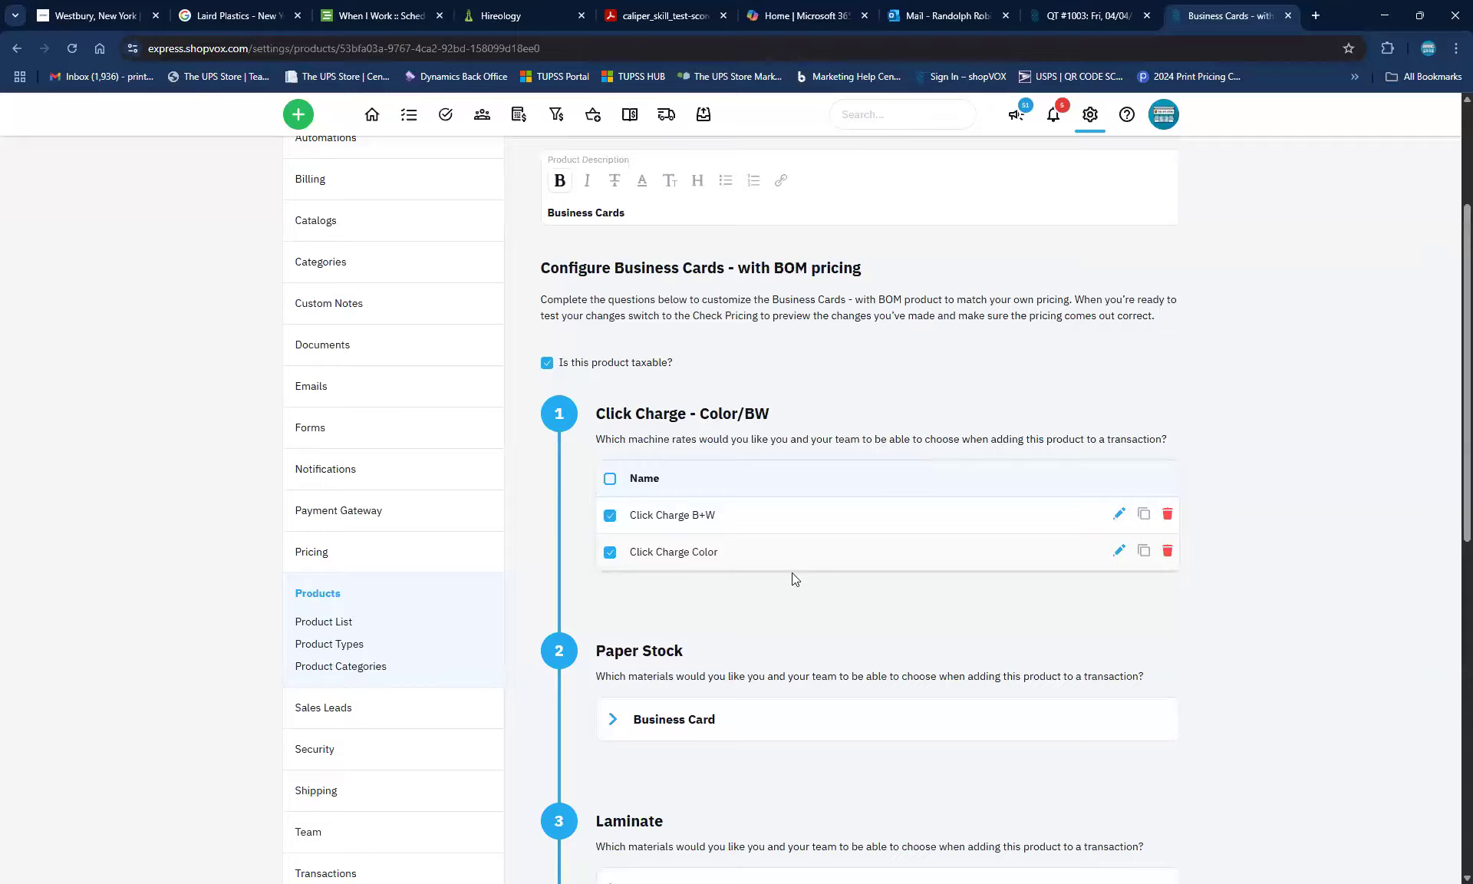
Expand the Business Card paper stock materials and review down through Laminate and Default Items
{"action": "scroll", "coordinate": [848, 620], "scroll_direction": "down", "scroll_amount": 3}
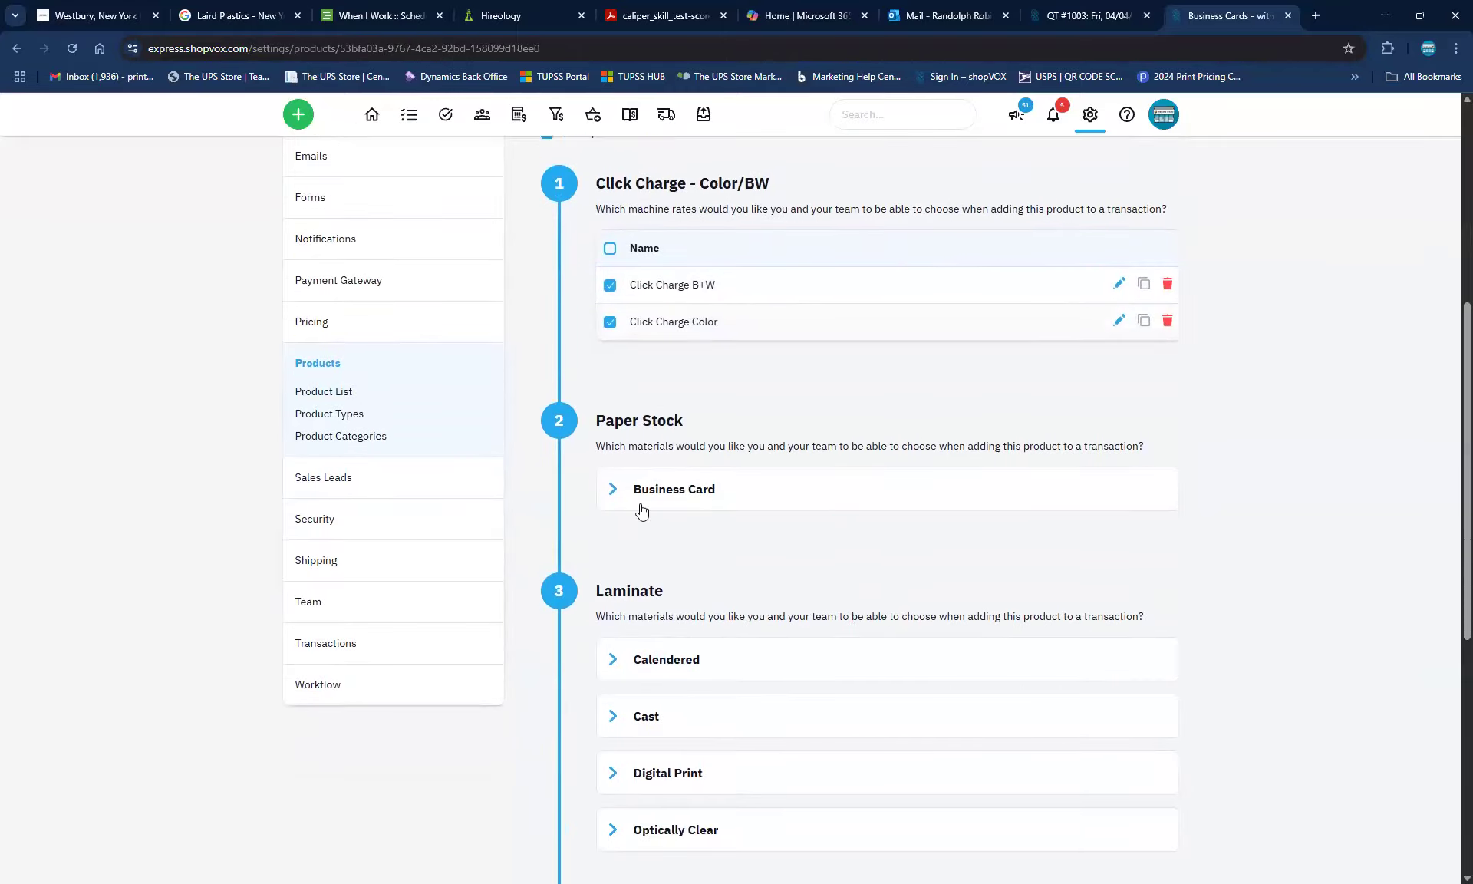
{"action": "left_click", "coordinate": [625, 507]}
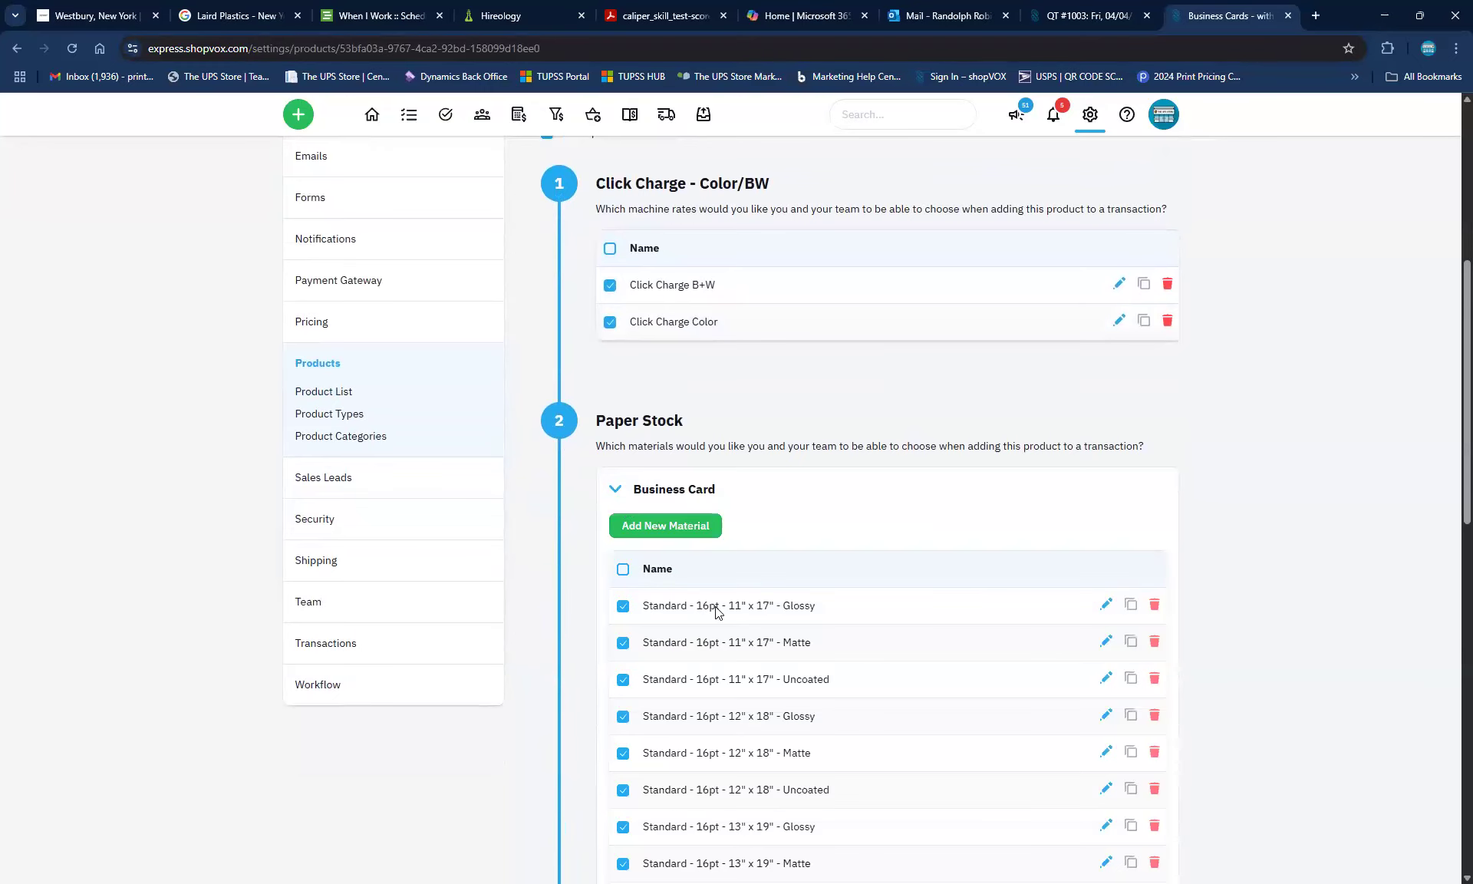
{"action": "scroll", "coordinate": [732, 614], "scroll_direction": "down", "scroll_amount": 2}
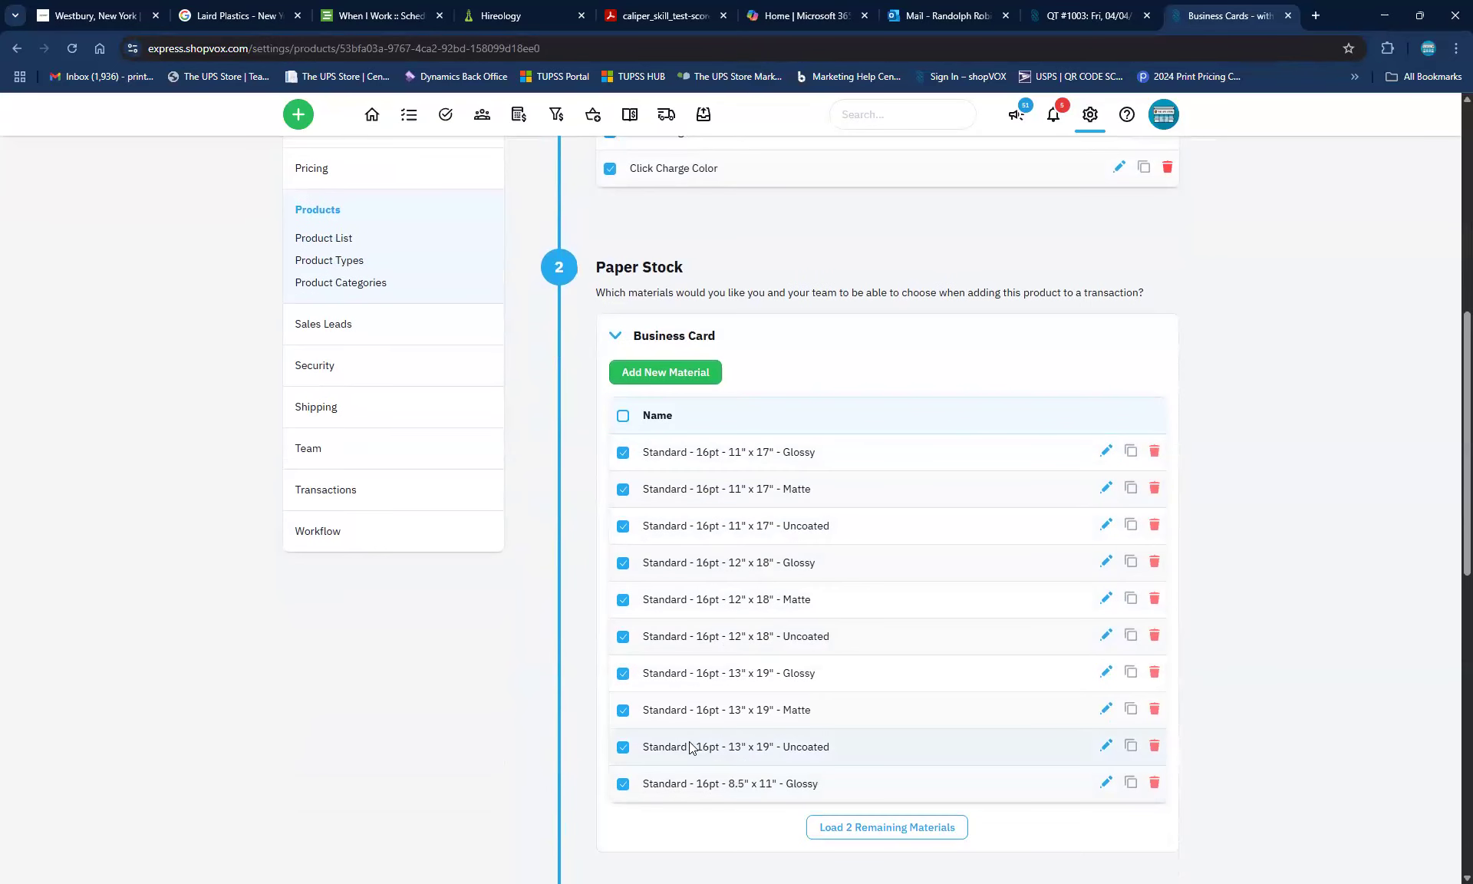
{"action": "scroll", "coordinate": [668, 750], "scroll_direction": "down", "scroll_amount": 7}
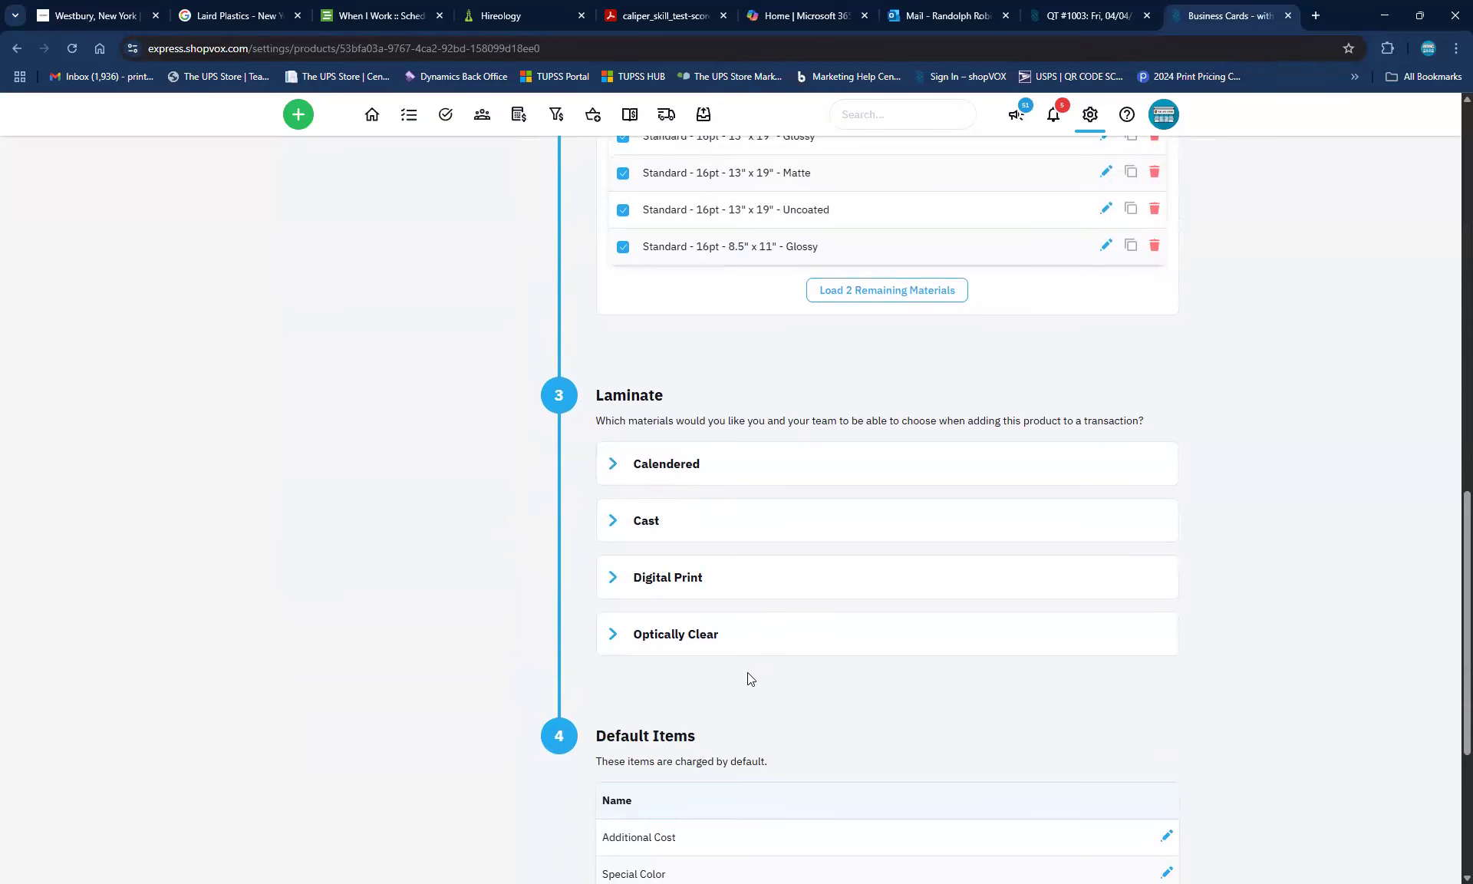
{"action": "scroll", "coordinate": [749, 674], "scroll_direction": "down", "scroll_amount": 4}
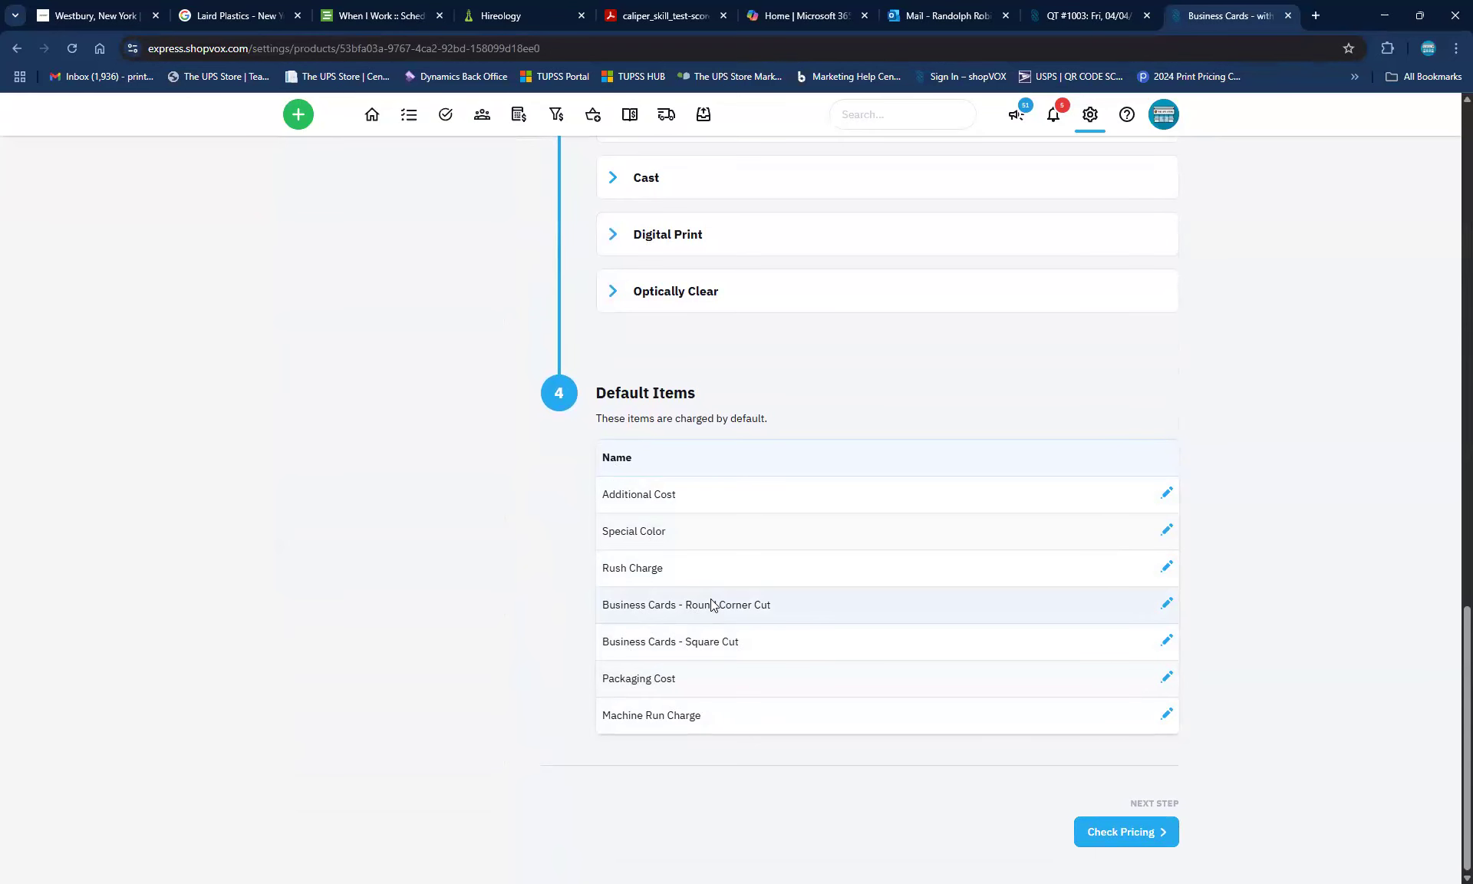
{"action": "scroll", "coordinate": [996, 510], "scroll_direction": "up", "scroll_amount": 7}
{"action": "scroll", "coordinate": [1013, 598], "scroll_direction": "down", "scroll_amount": 6}
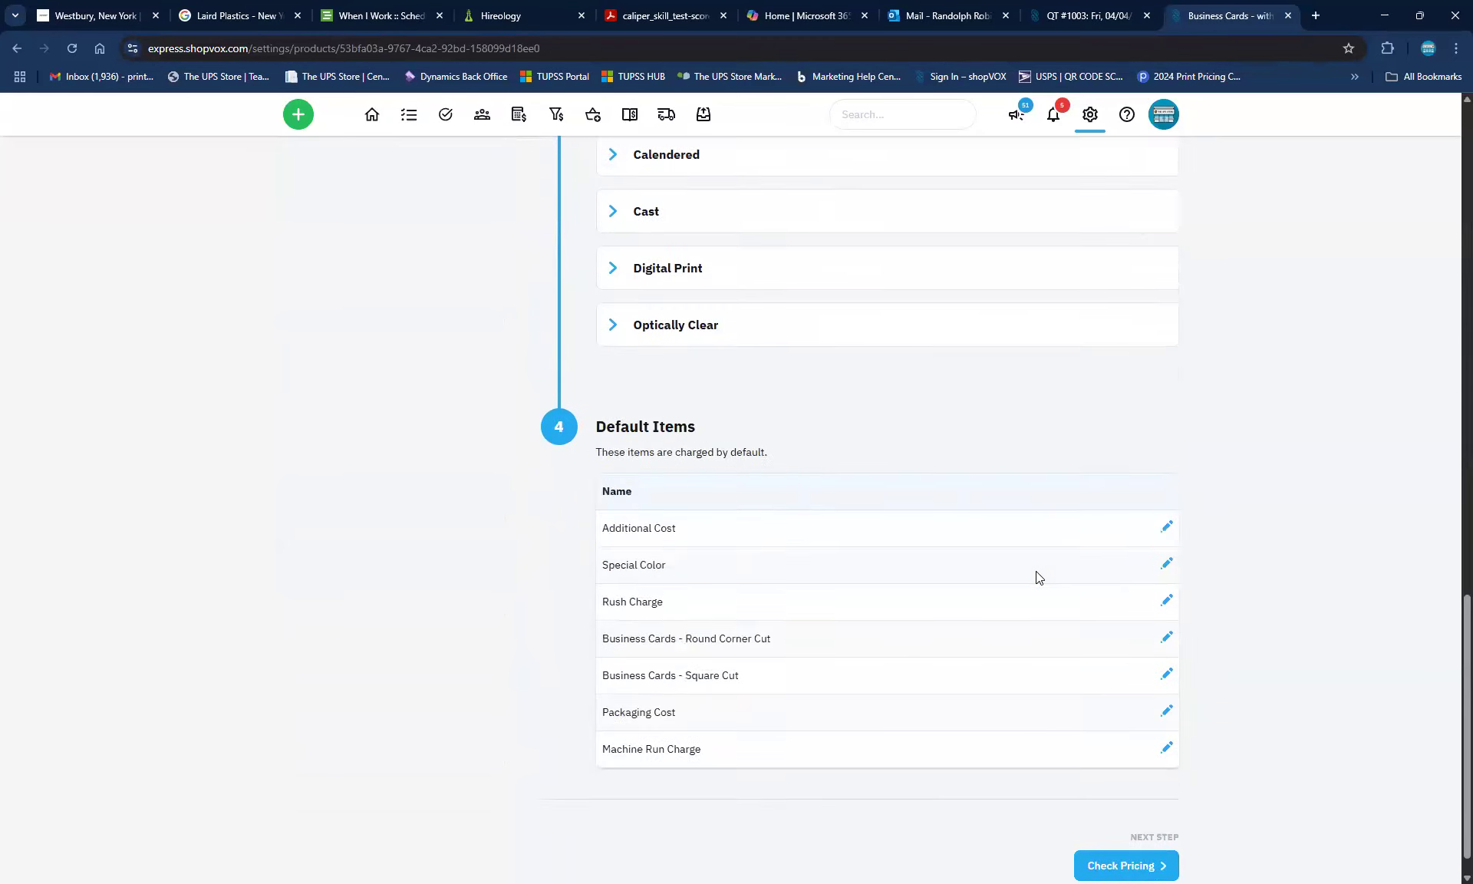
On Check Pricing, set quantity 4, 1,000 cards per set and 1% overs
{"action": "left_click", "coordinate": [1099, 832]}
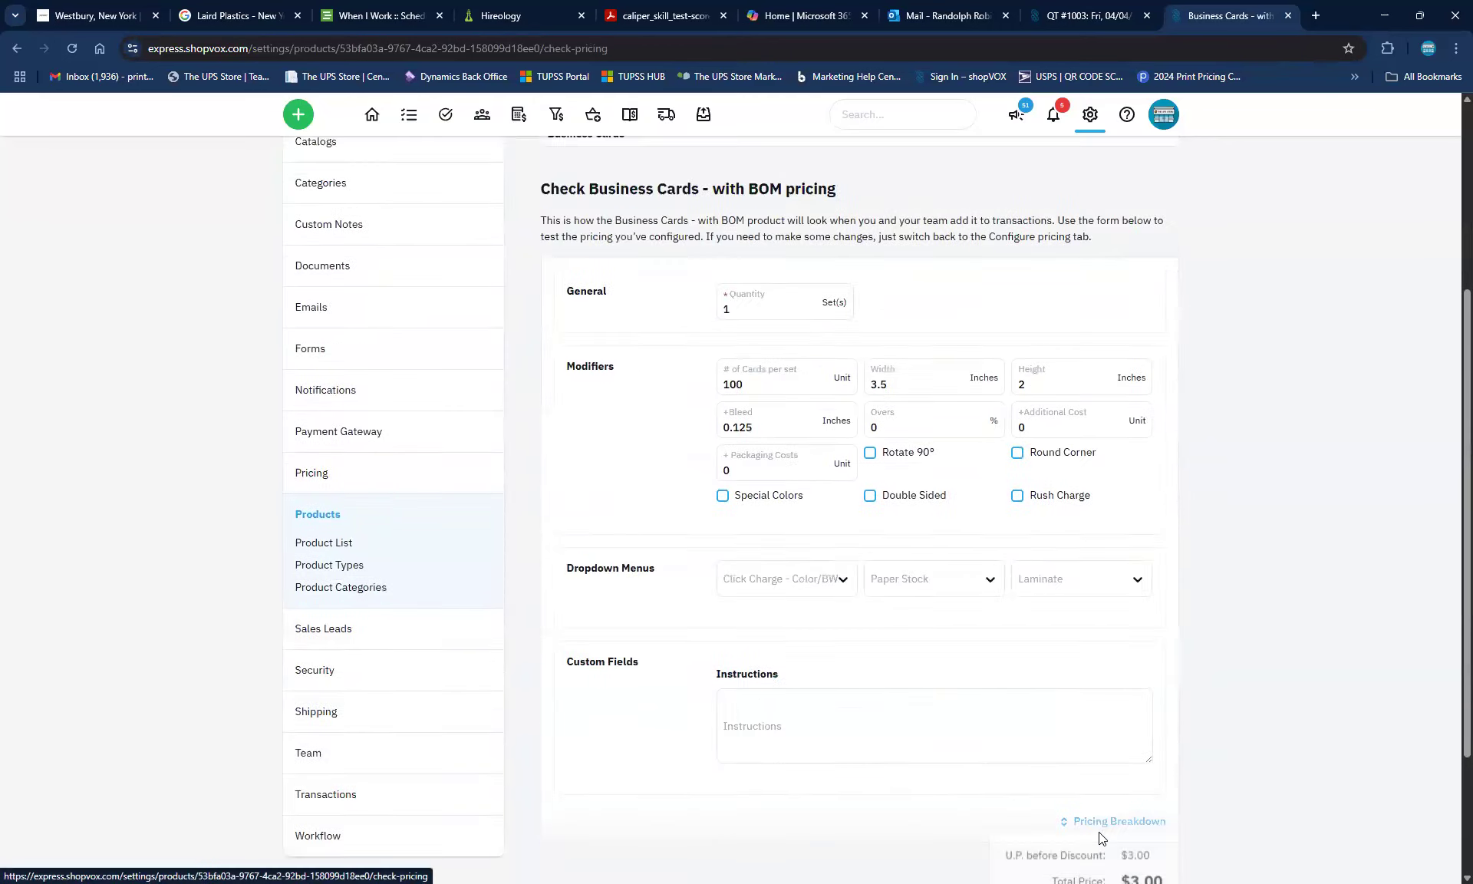
{"action": "scroll", "coordinate": [765, 688], "scroll_direction": "down", "scroll_amount": 2}
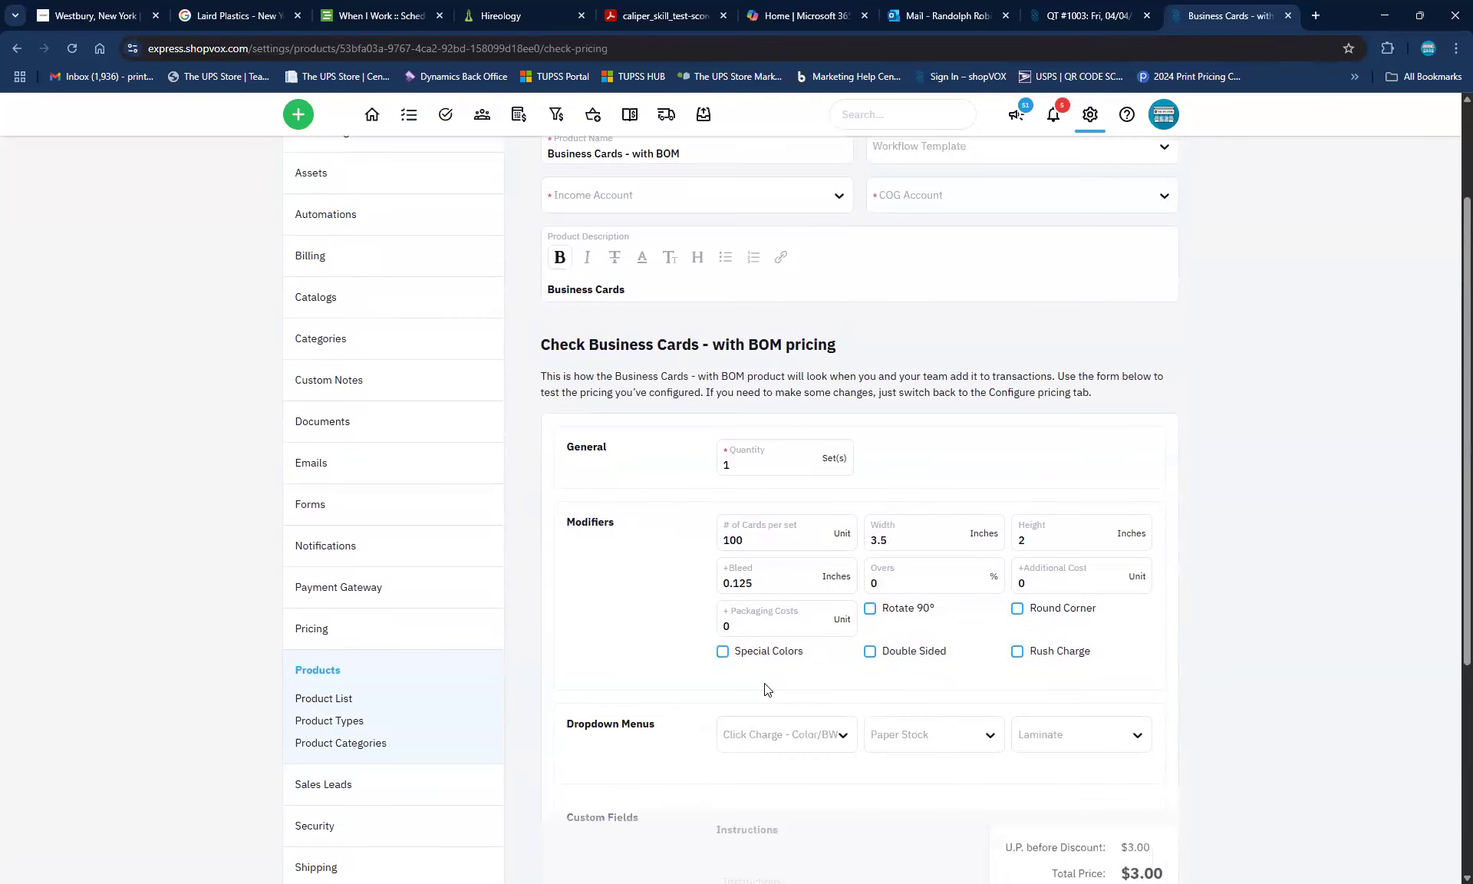
{"action": "left_click", "coordinate": [756, 471]}
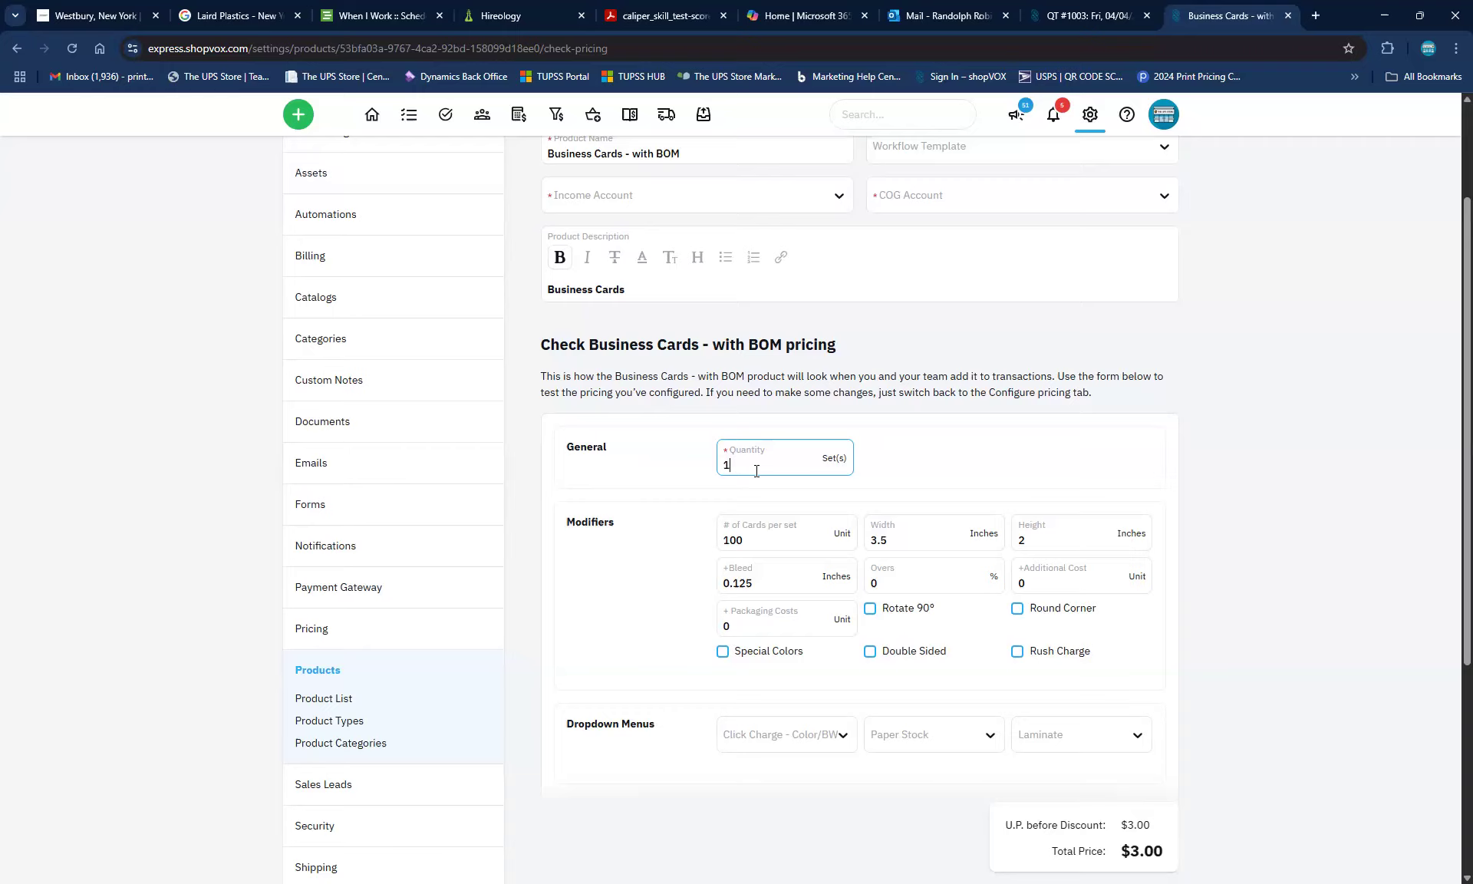
{"action": "type", "text": "4"}
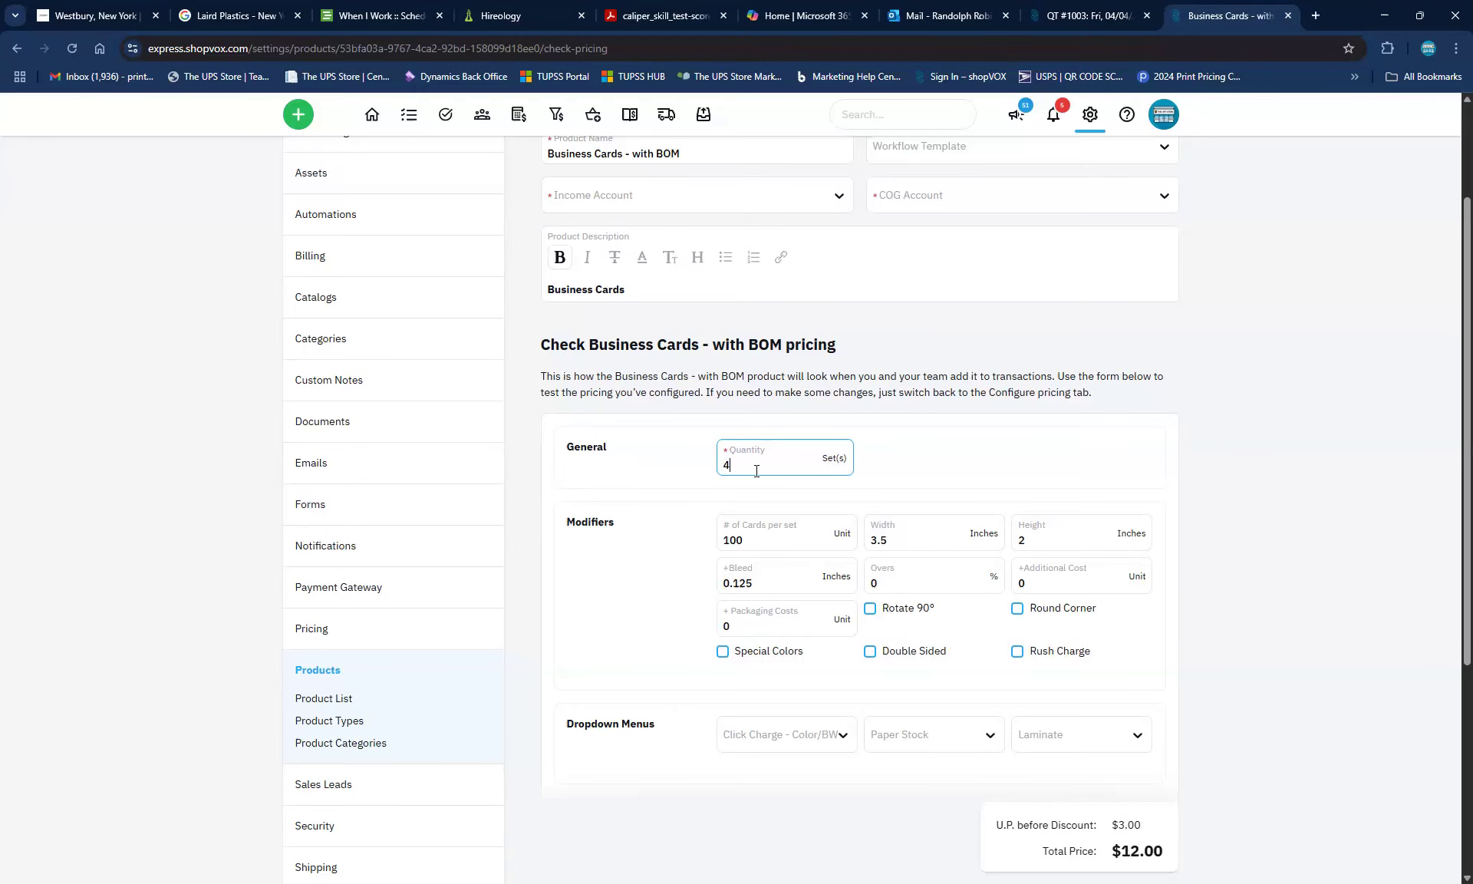
{"action": "left_click", "coordinate": [756, 539]}
{"action": "type", "text": "000"}
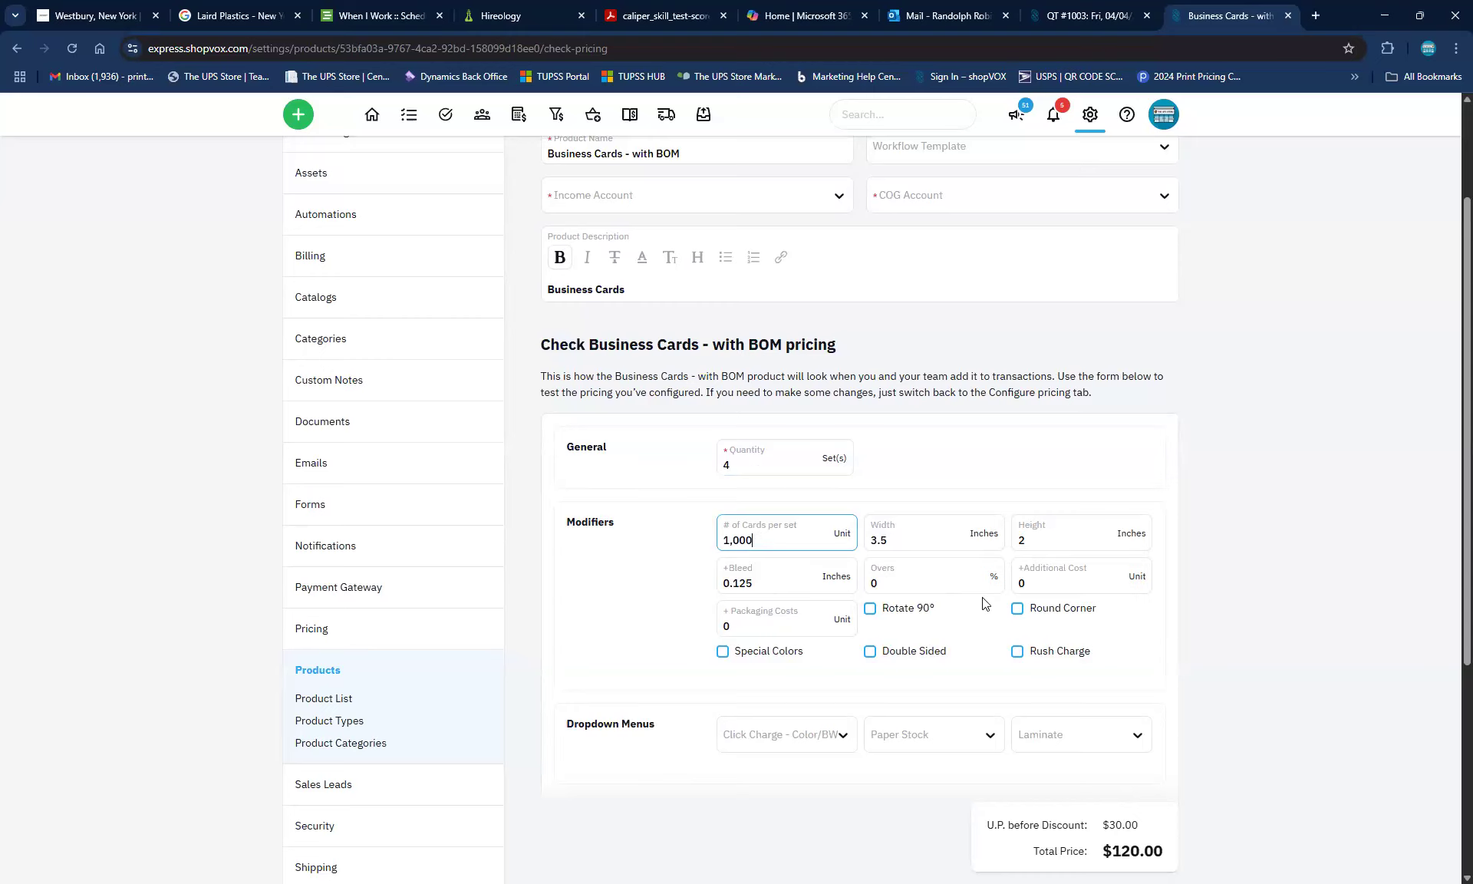
{"action": "left_click", "coordinate": [903, 578]}
{"action": "key", "text": "BackSpace"}
{"action": "type", "text": "1"}
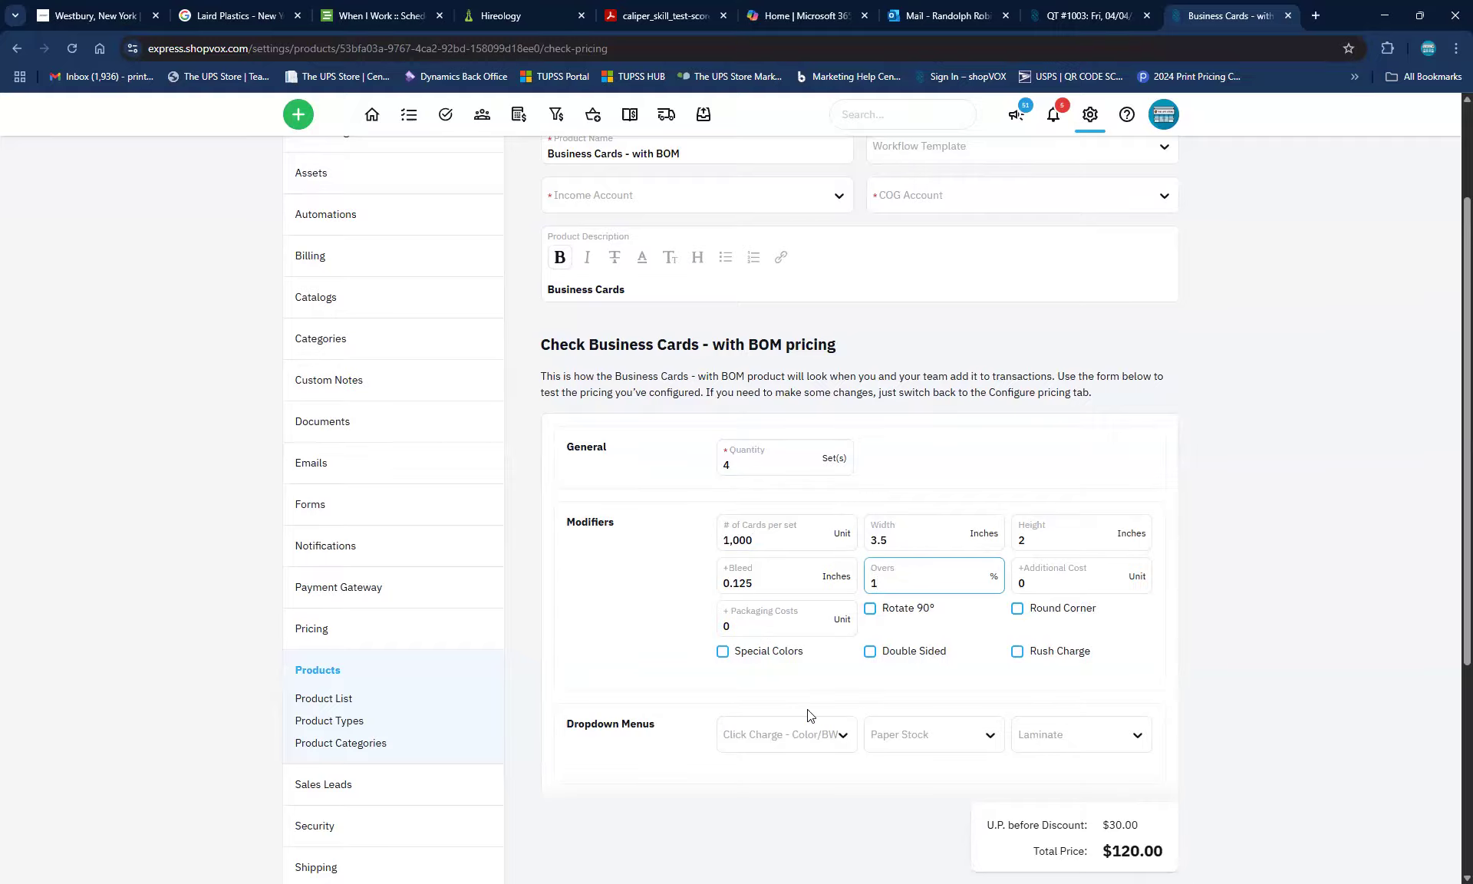
Browse the click charge, stock and laminate lists, then add Round Corner cutting
{"action": "scroll", "coordinate": [808, 709], "scroll_direction": "down", "scroll_amount": 2}
{"action": "left_click", "coordinate": [779, 582]}
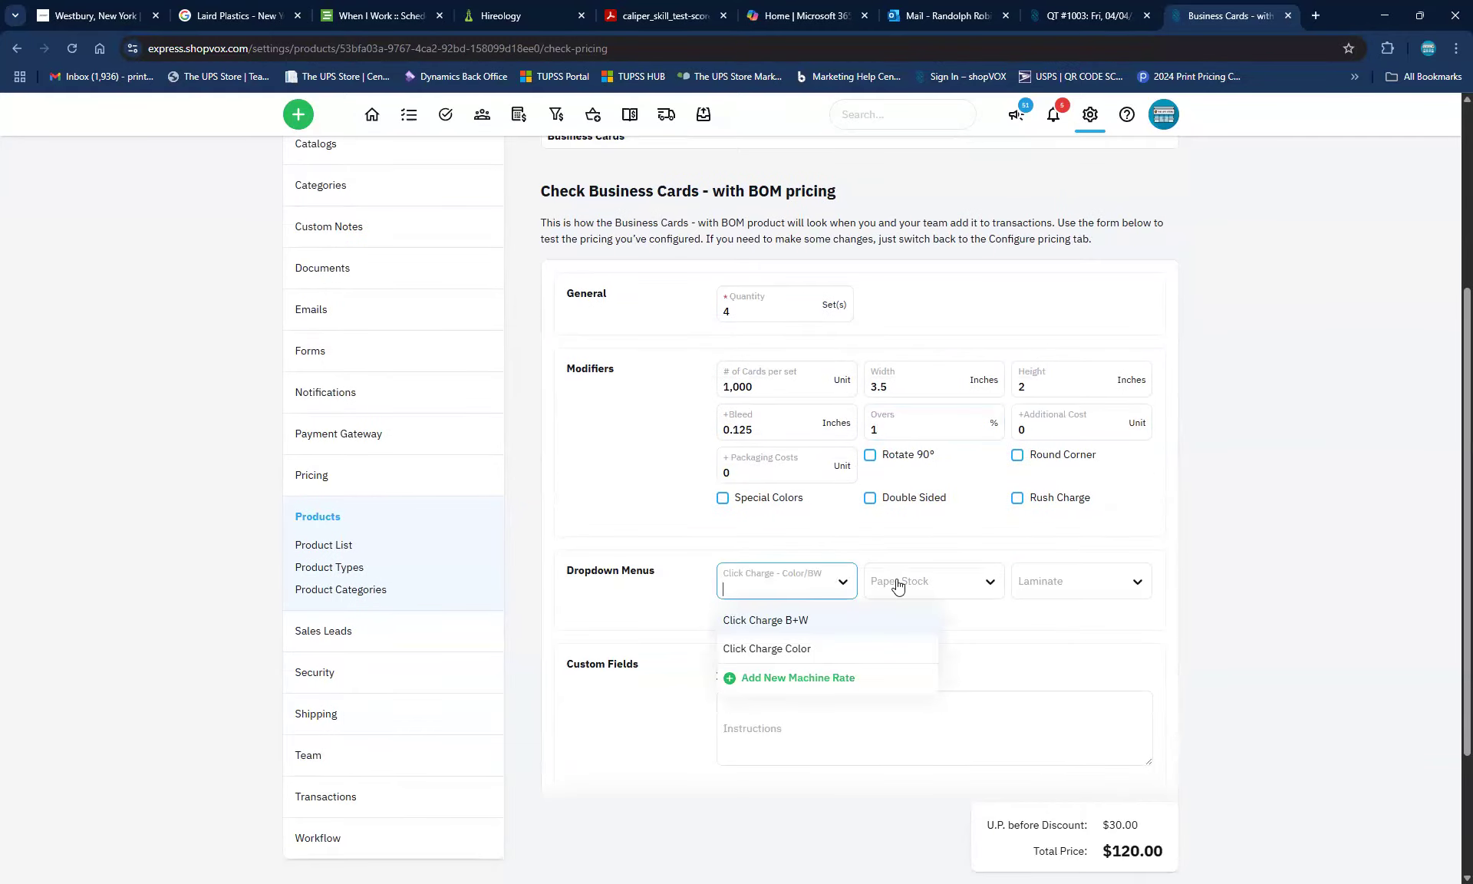
{"action": "left_click", "coordinate": [689, 592]}
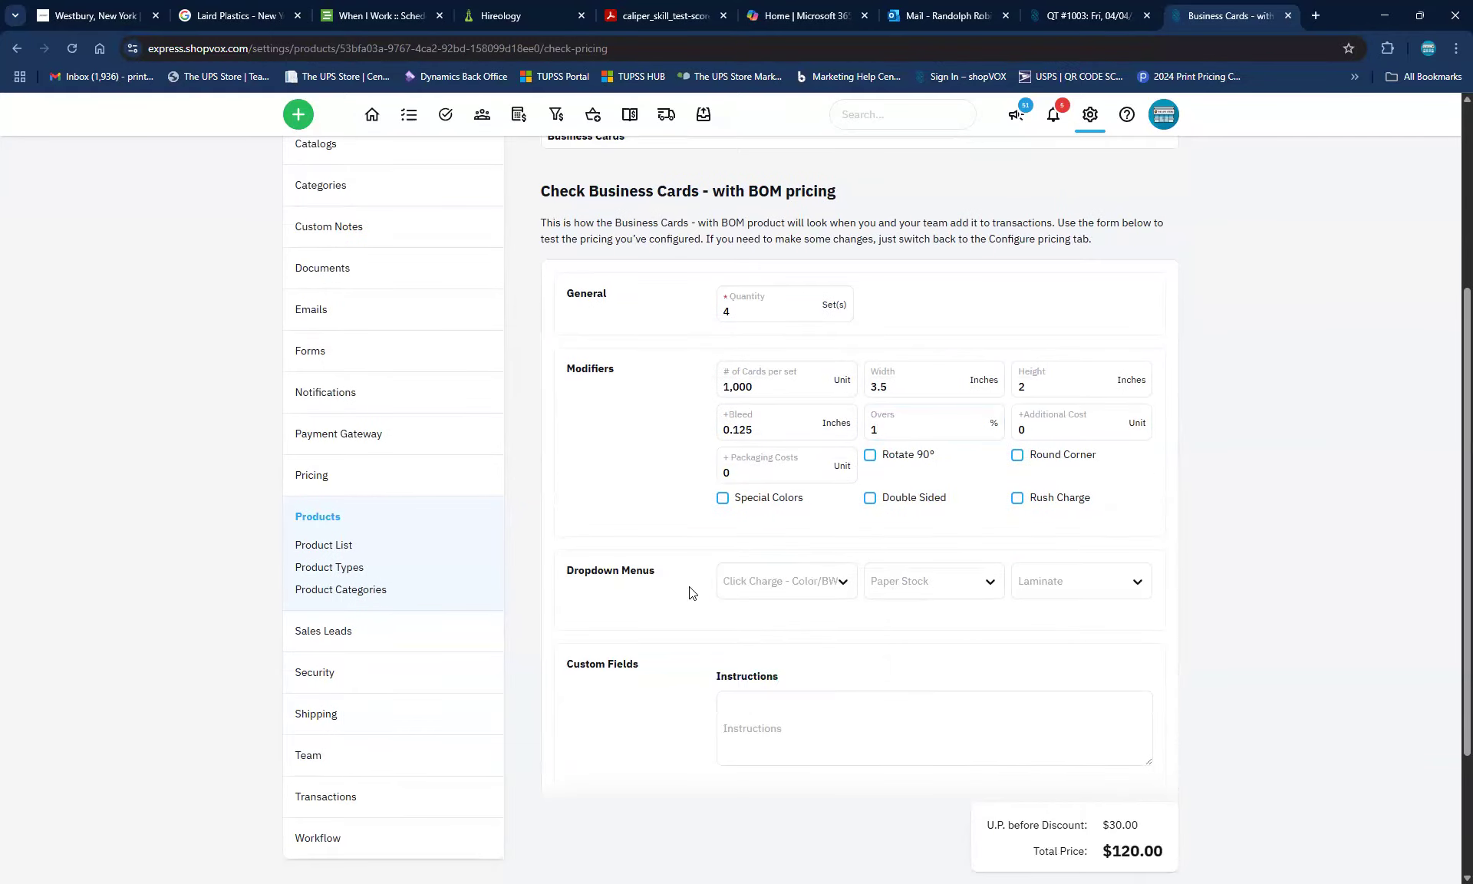
{"action": "left_click", "coordinate": [913, 585]}
{"action": "left_click", "coordinate": [1048, 577]}
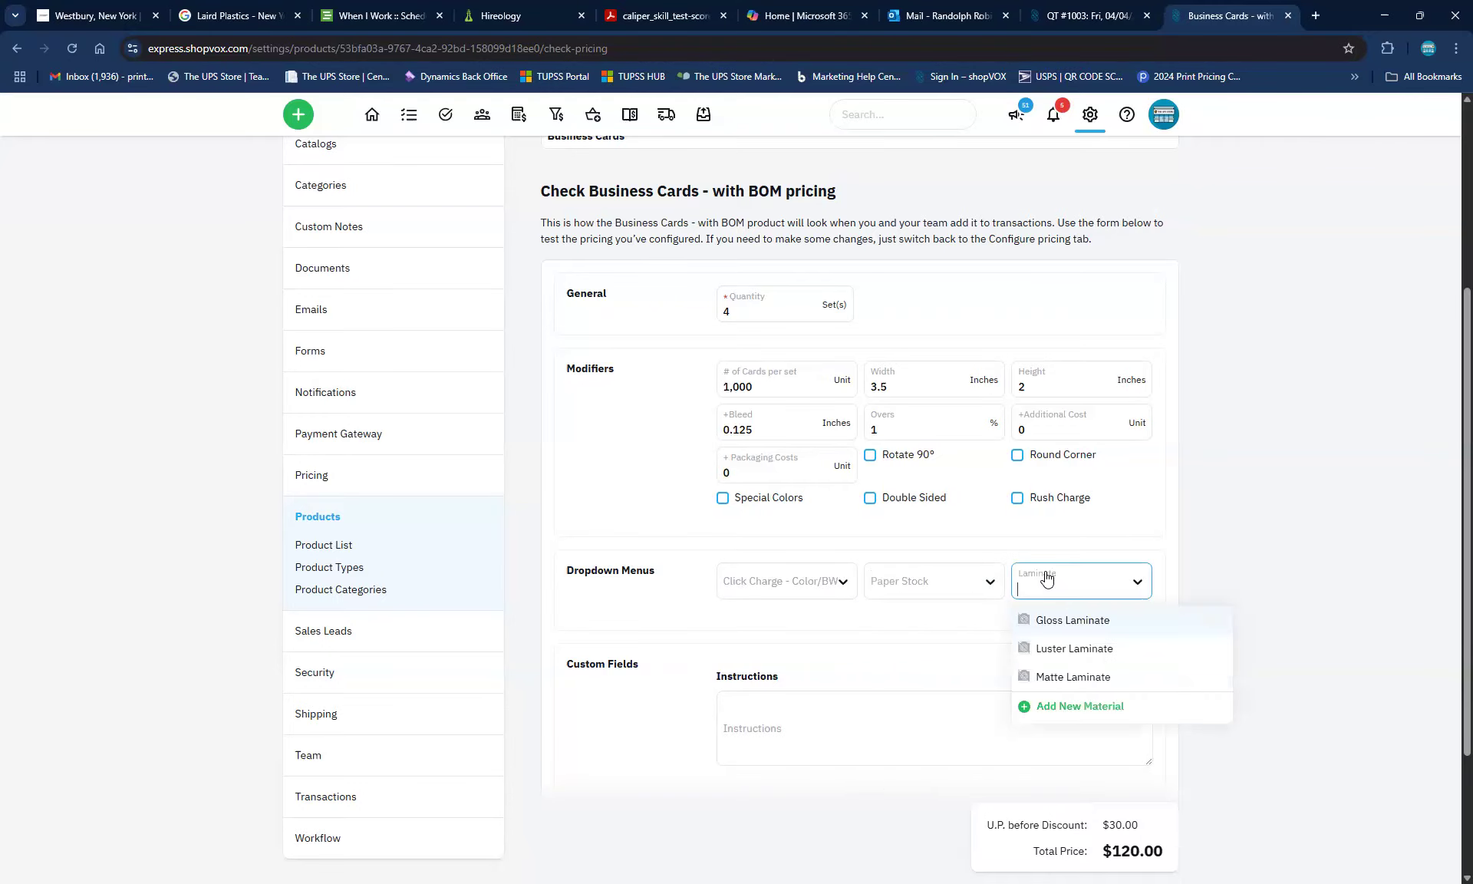
{"action": "left_click", "coordinate": [937, 635]}
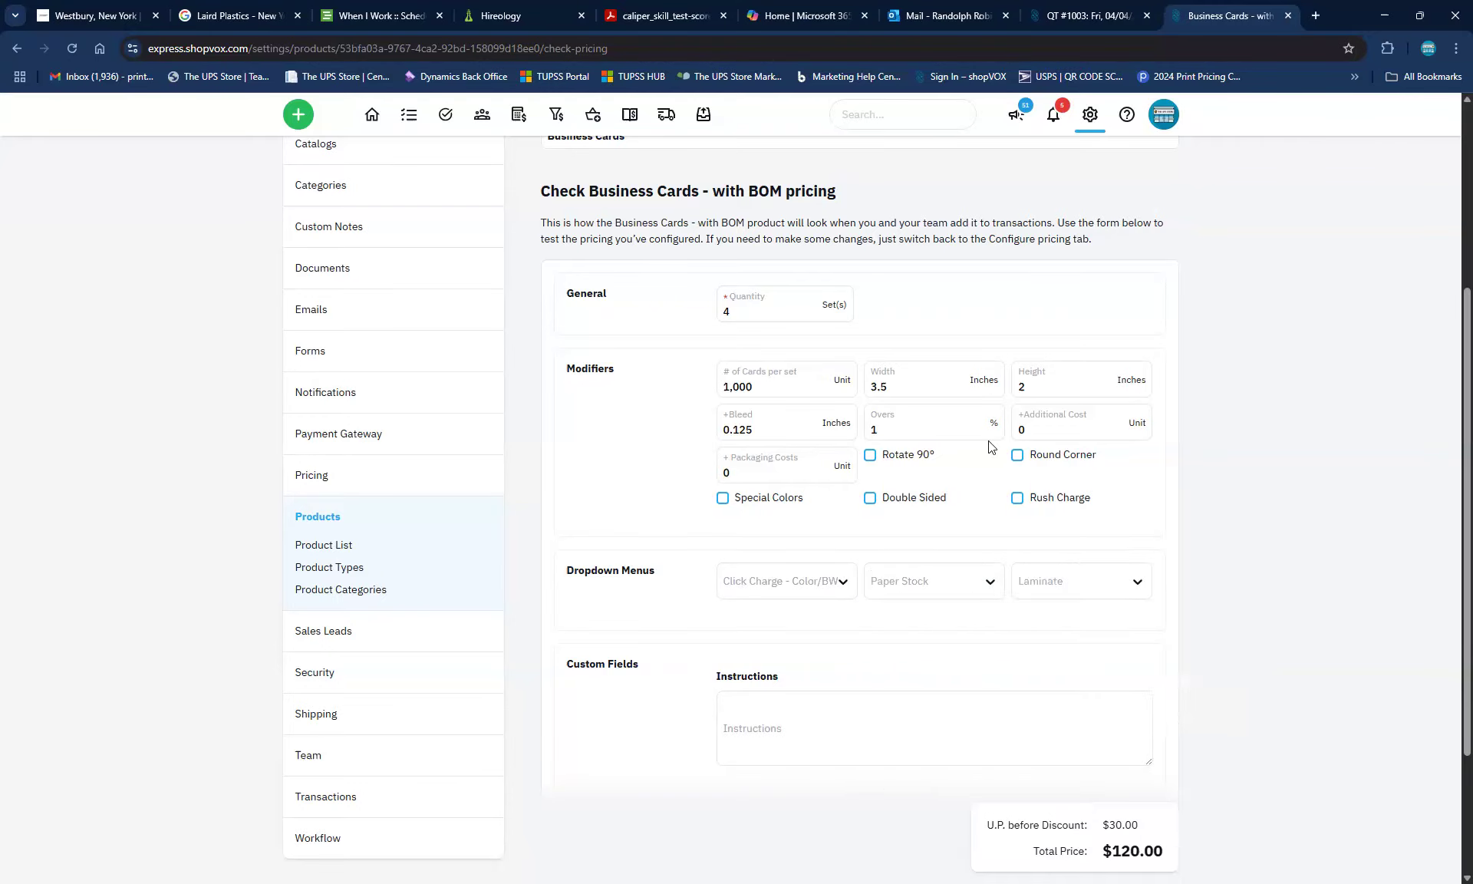
{"action": "left_click", "coordinate": [1018, 455]}
Choose Click Charge Color, the first Standard paper stock and Matte Laminate, totalling $3,379.77
{"action": "left_click", "coordinate": [825, 588]}
{"action": "left_click", "coordinate": [748, 650]}
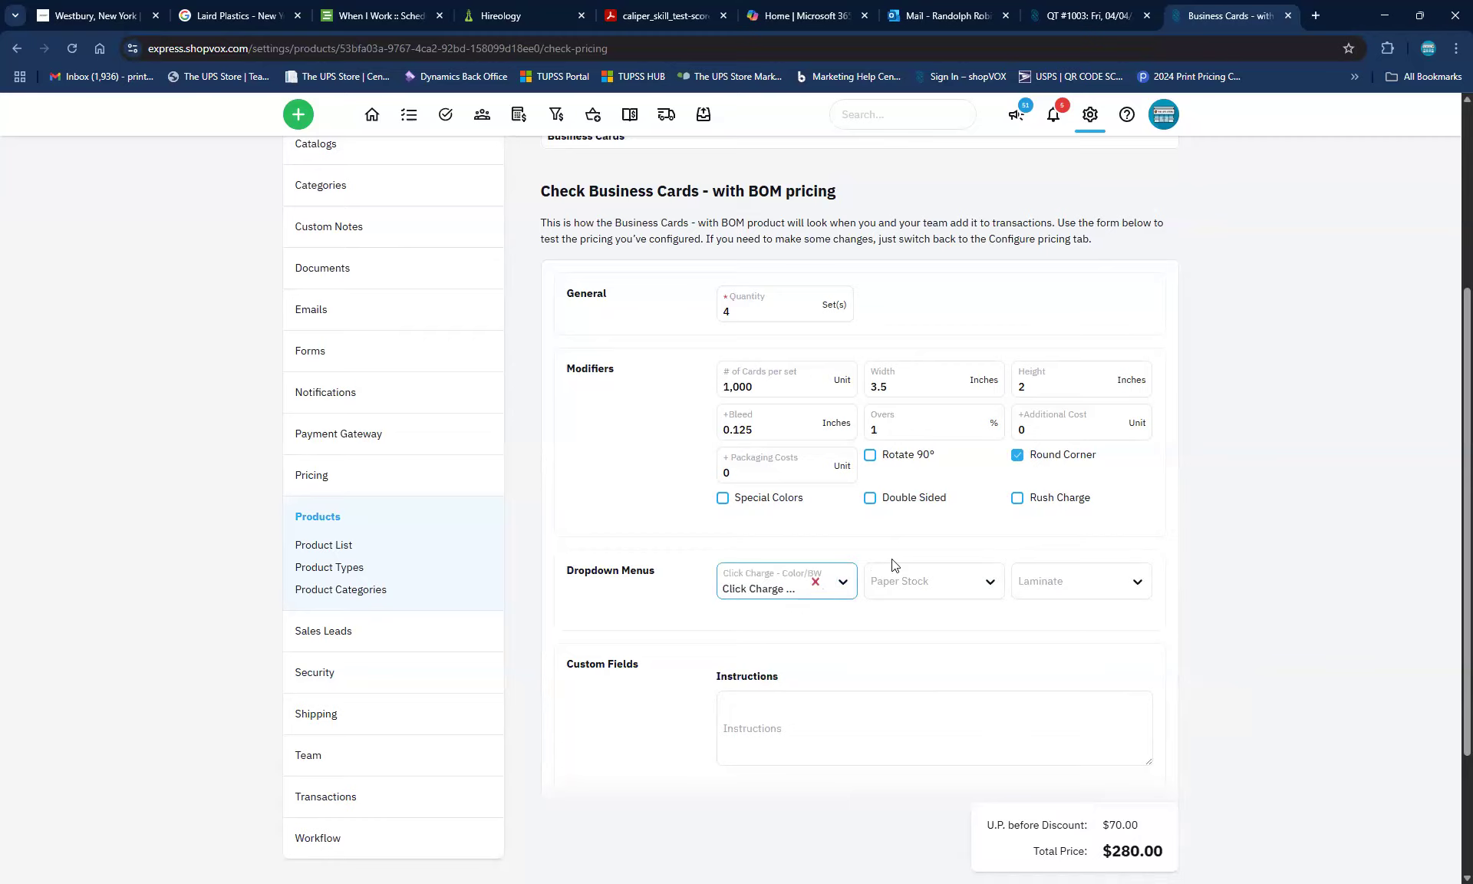
{"action": "left_click", "coordinate": [926, 594]}
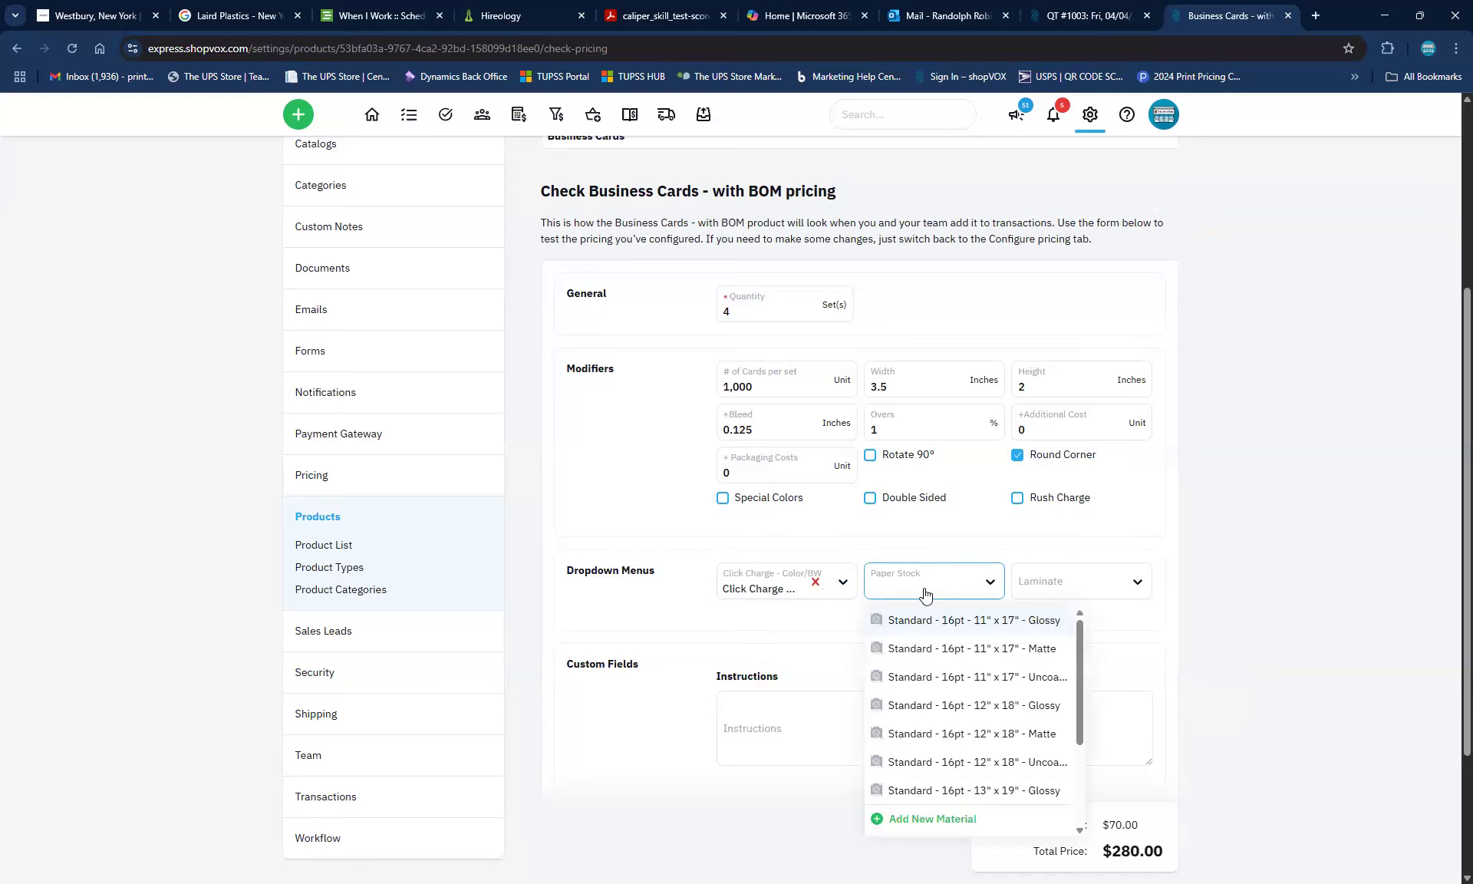
{"action": "left_click", "coordinate": [924, 620]}
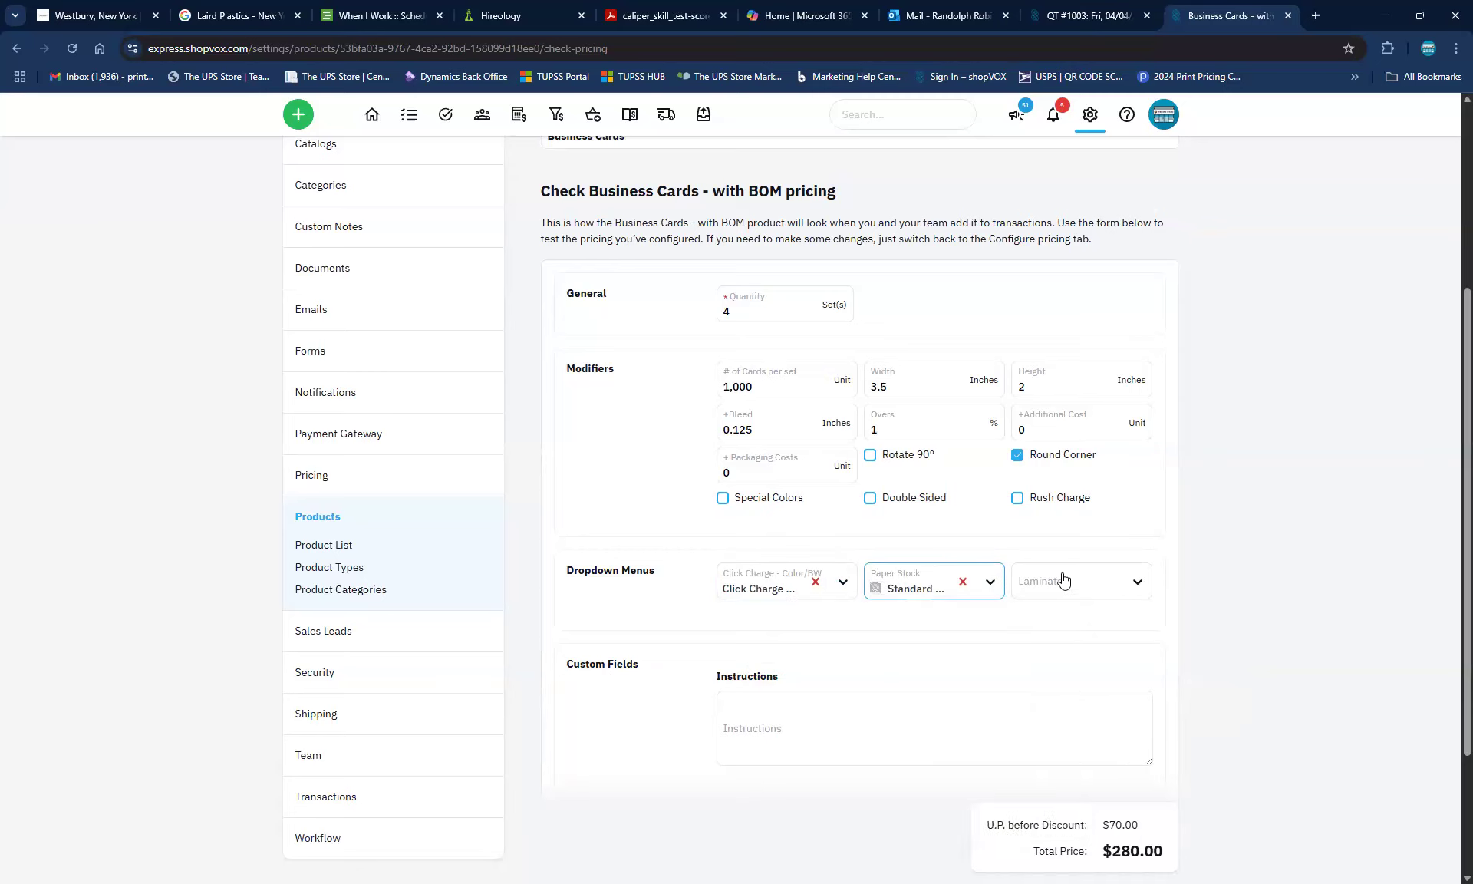
{"action": "left_click", "coordinate": [1106, 581]}
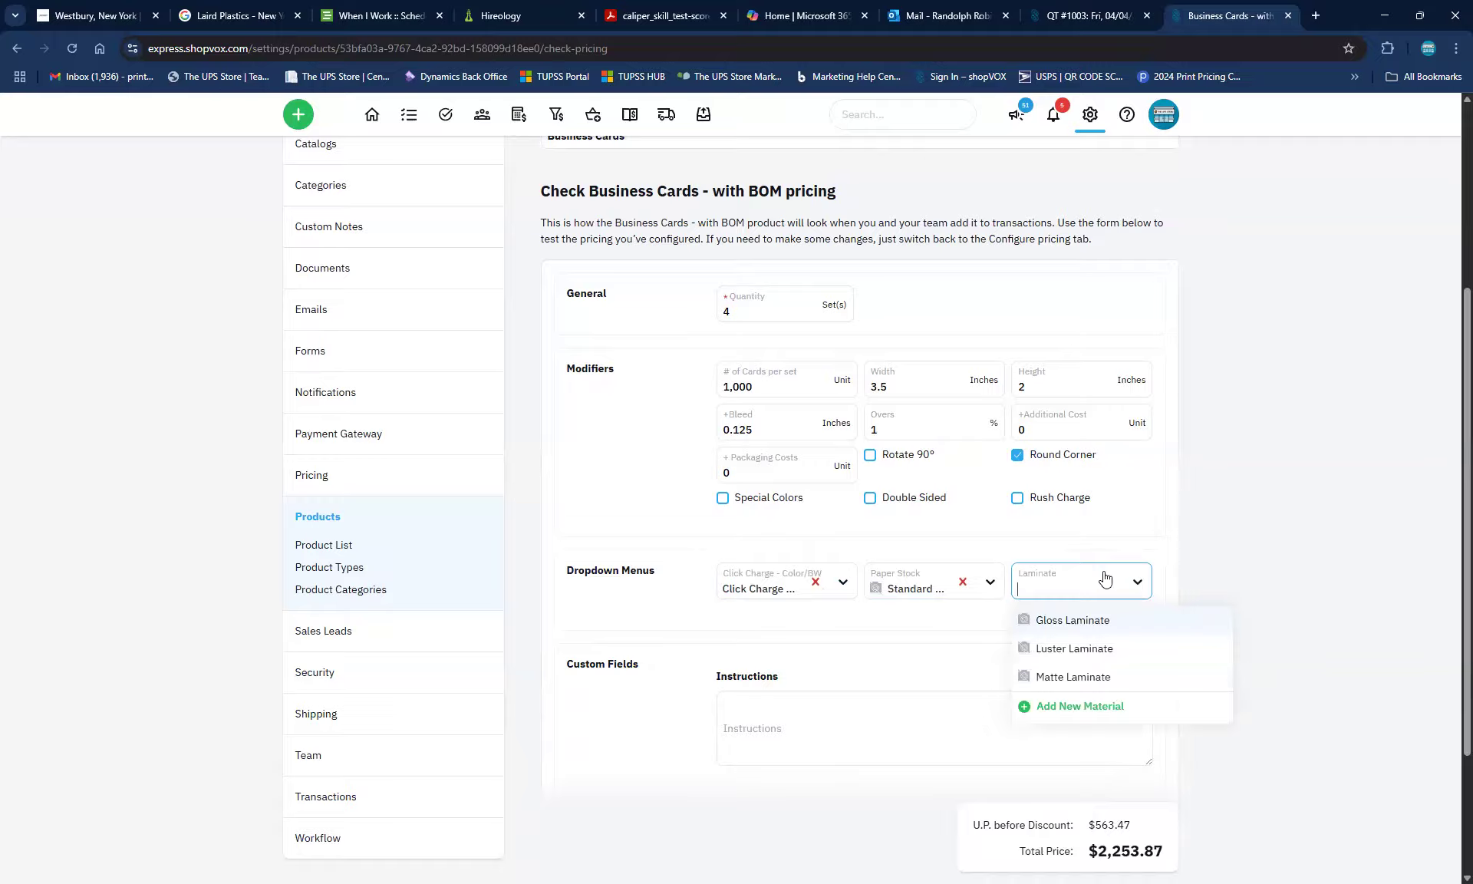
{"action": "left_click", "coordinate": [1082, 677]}
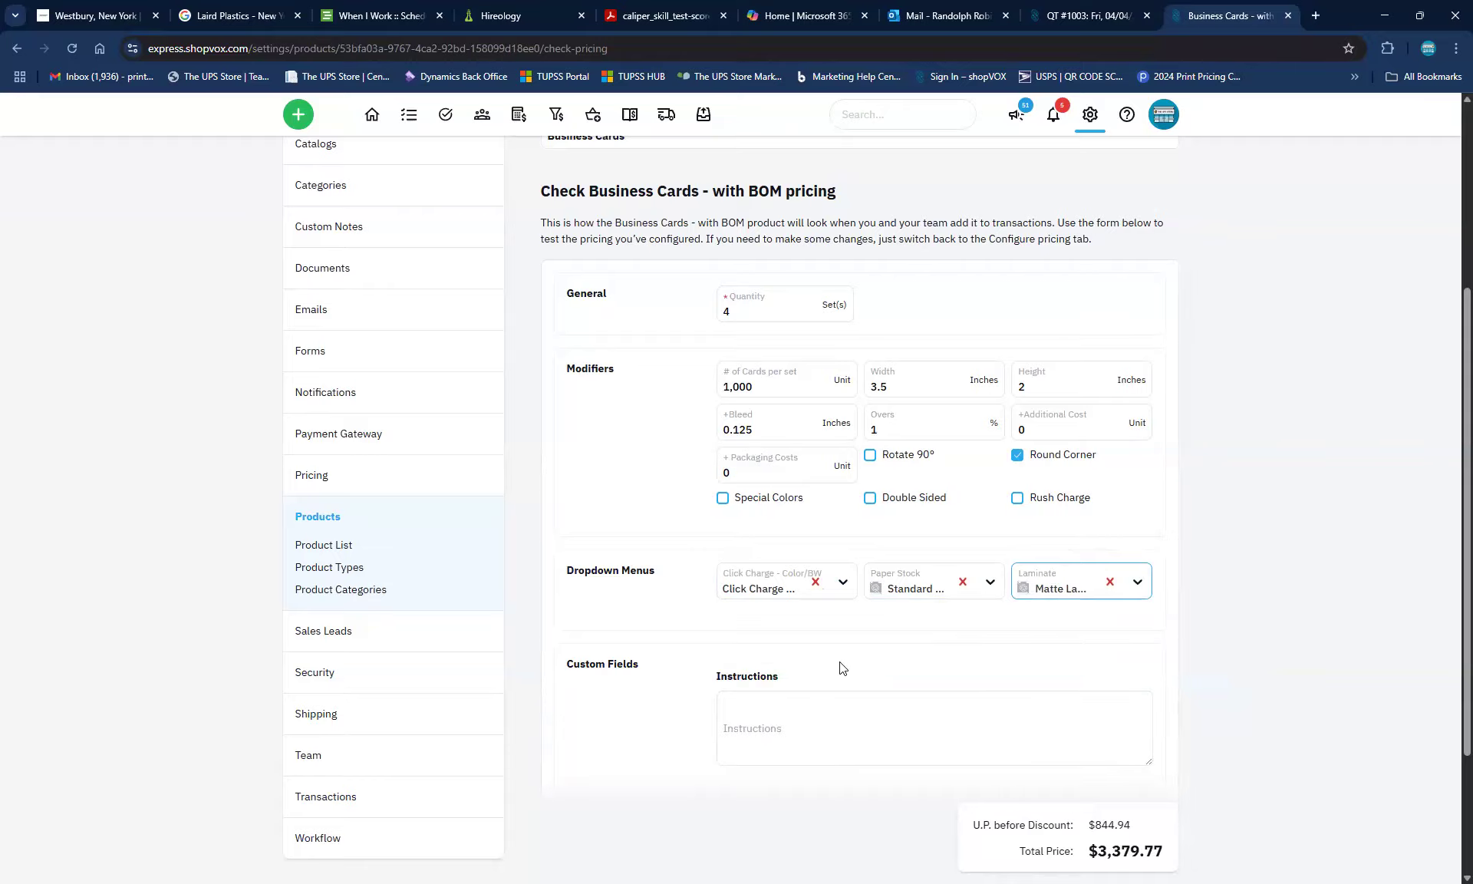
{"action": "scroll", "coordinate": [984, 804], "scroll_direction": "down", "scroll_amount": 2}
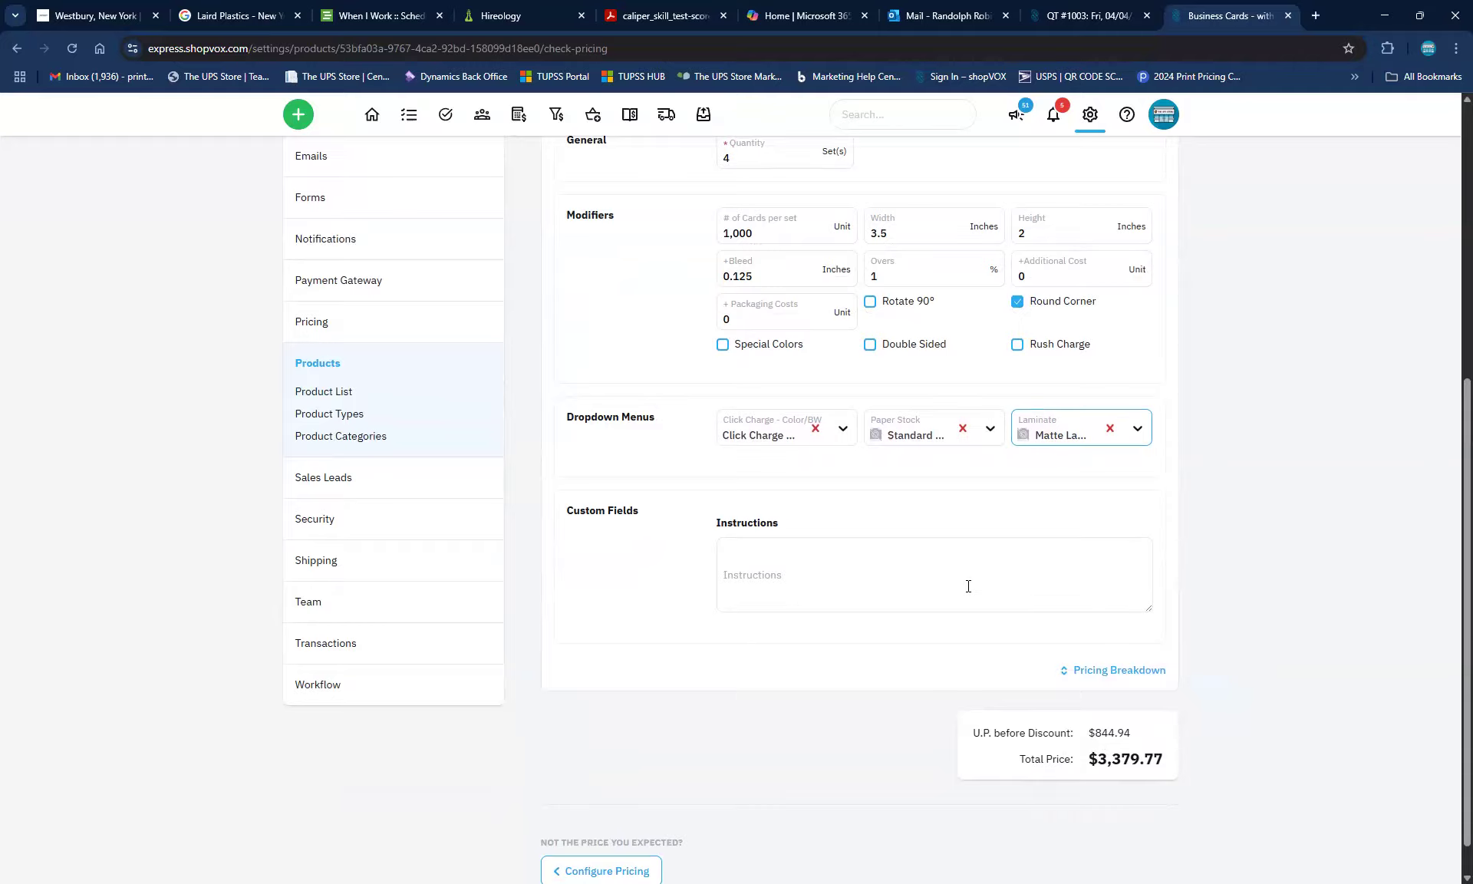
{"action": "left_click", "coordinate": [1108, 673]}
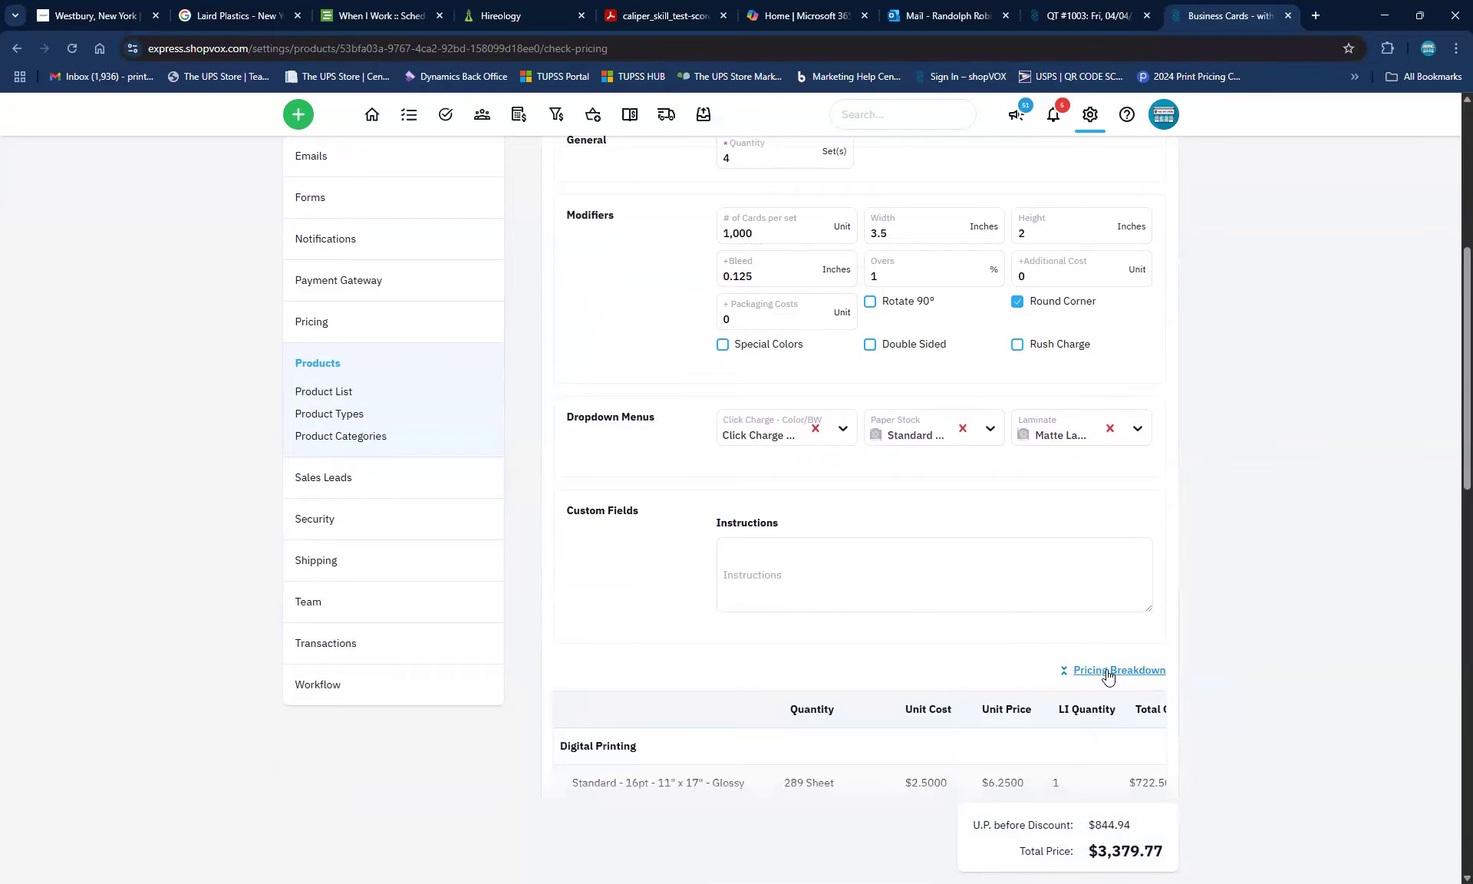
{"action": "scroll", "coordinate": [620, 603], "scroll_direction": "down", "scroll_amount": 4}
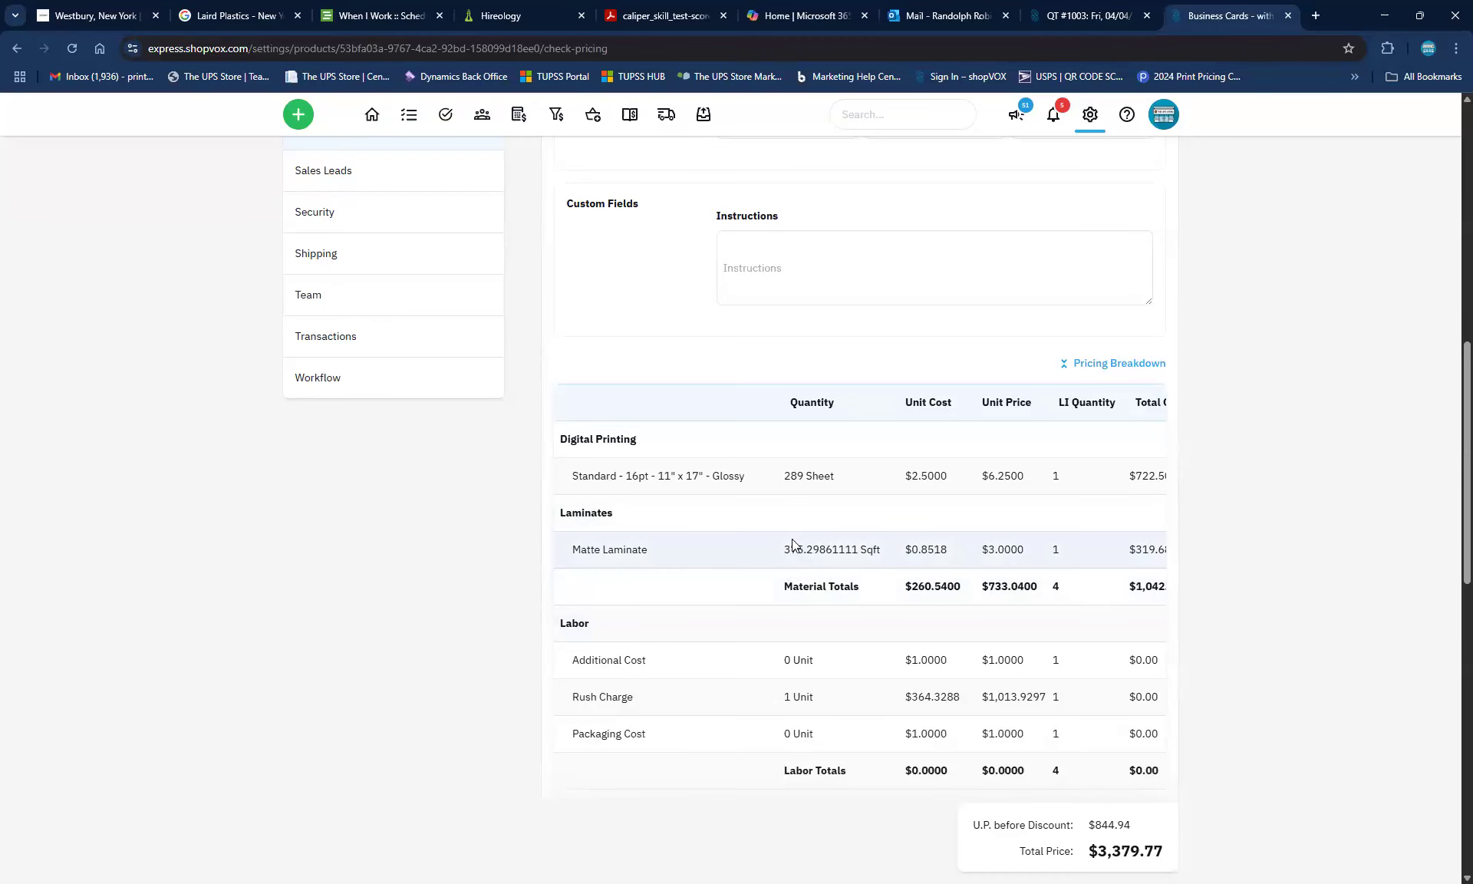
{"action": "scroll", "coordinate": [844, 552], "scroll_direction": "up", "scroll_amount": 5}
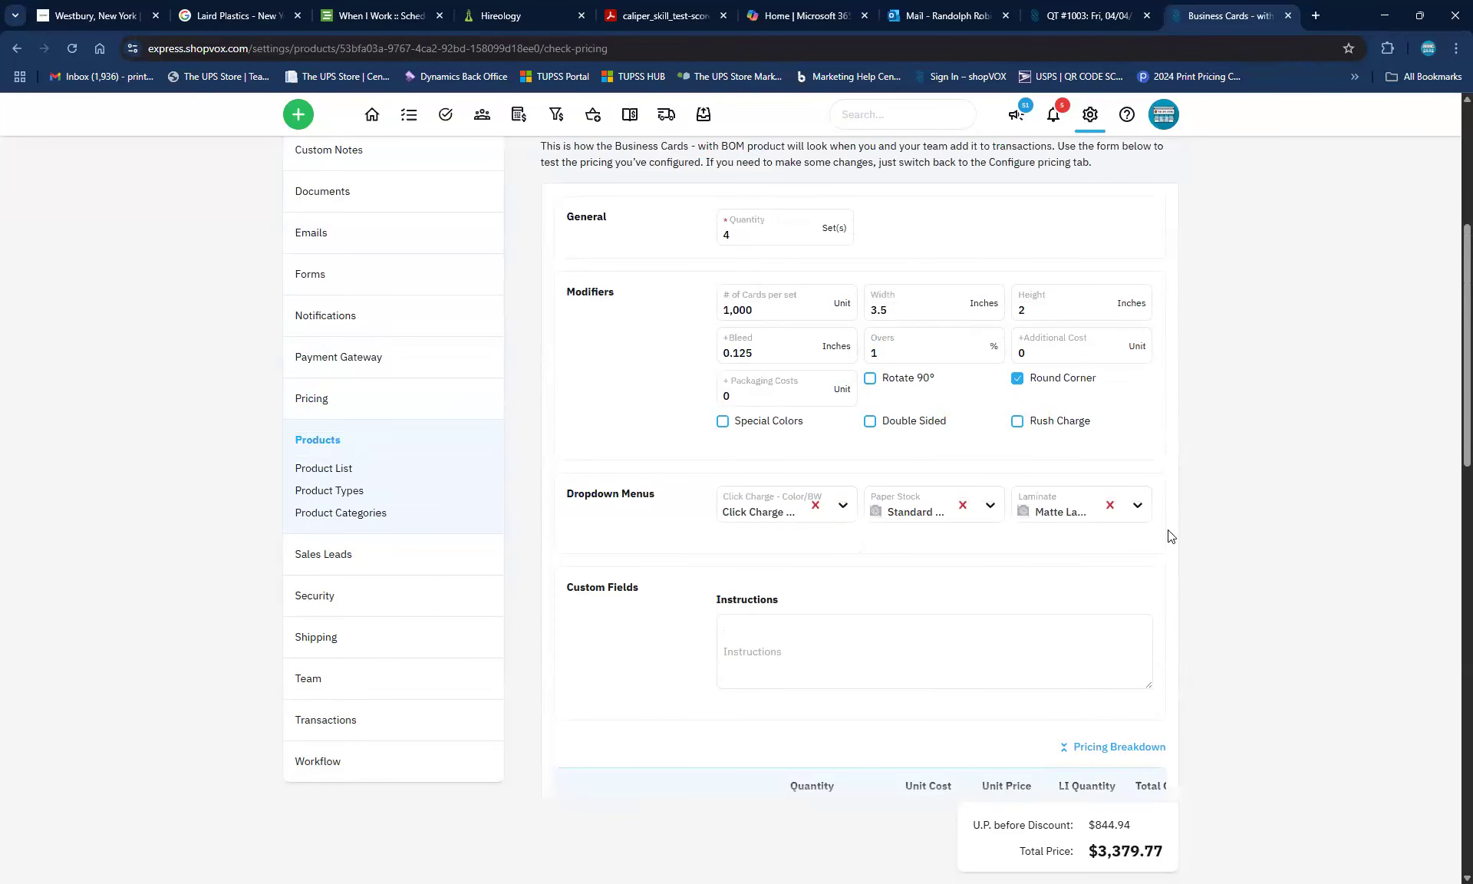
{"action": "left_click", "coordinate": [1082, 511]}
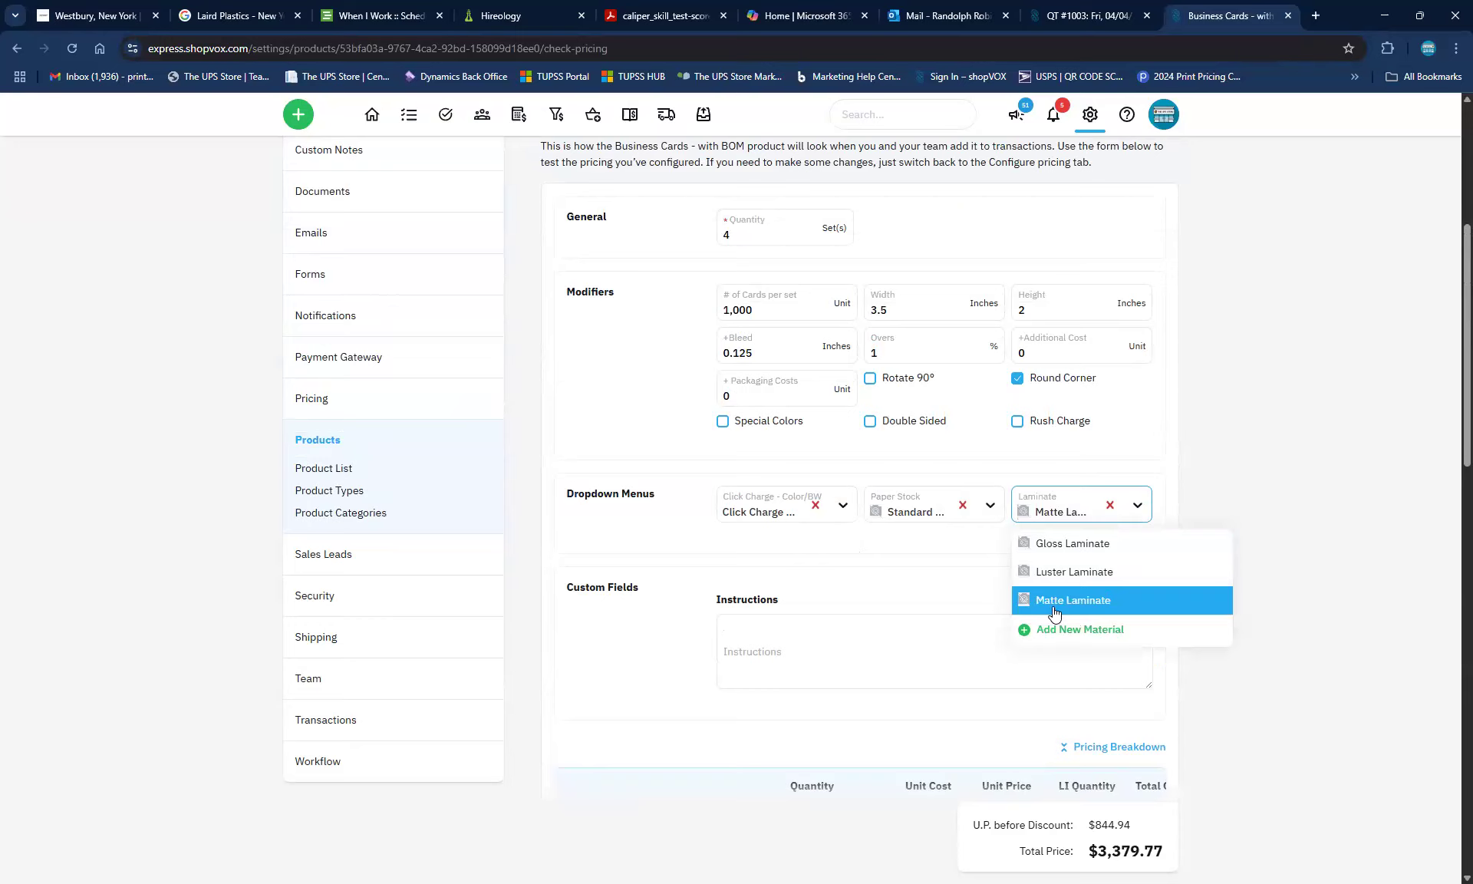
{"action": "left_click", "coordinate": [1110, 506]}
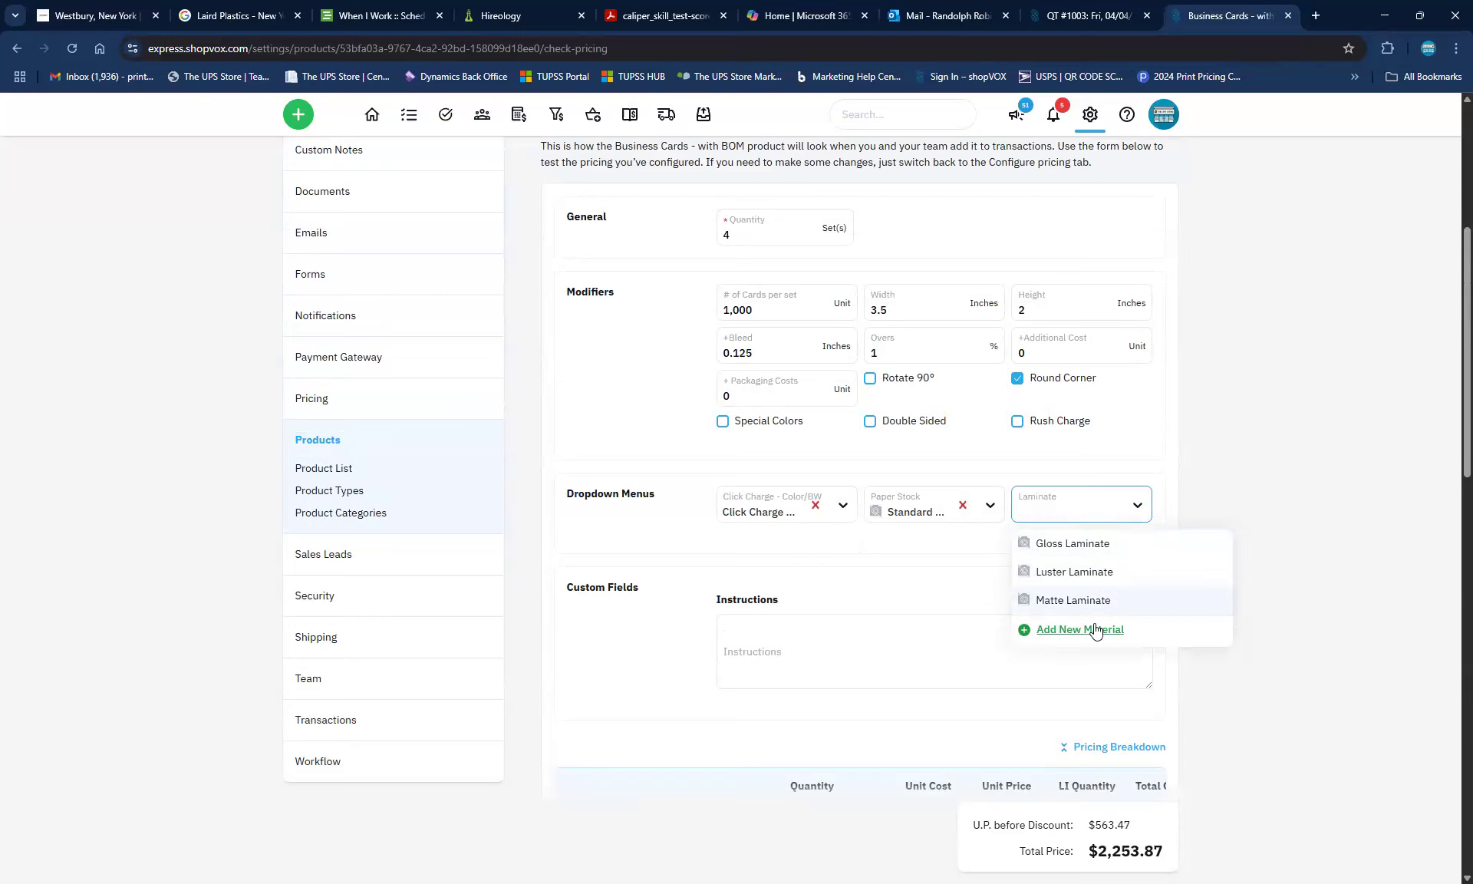
{"action": "left_click", "coordinate": [724, 651]}
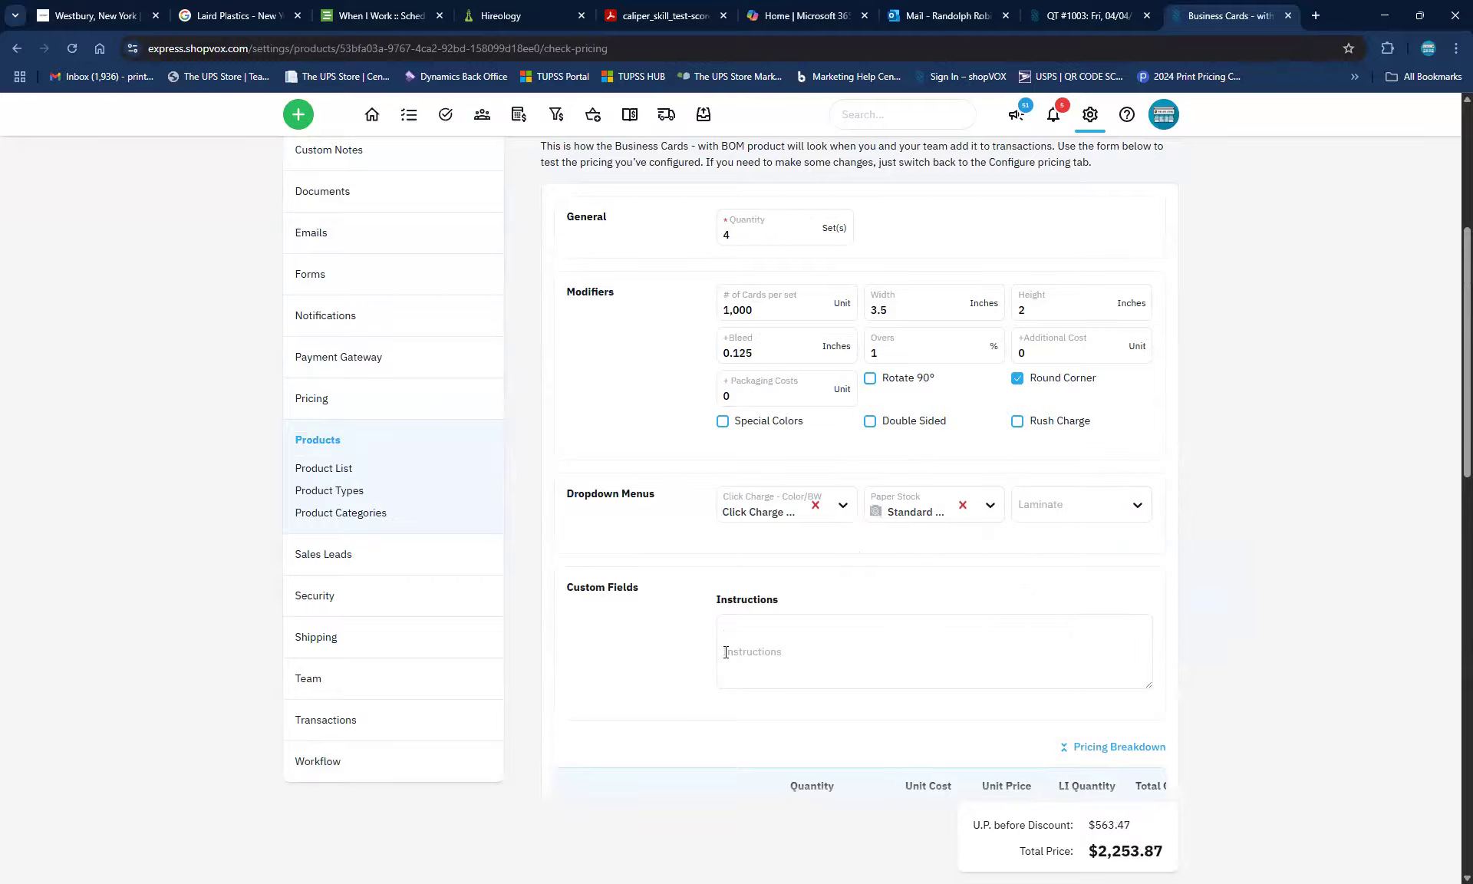
{"action": "scroll", "coordinate": [724, 651], "scroll_direction": "down", "scroll_amount": 3}
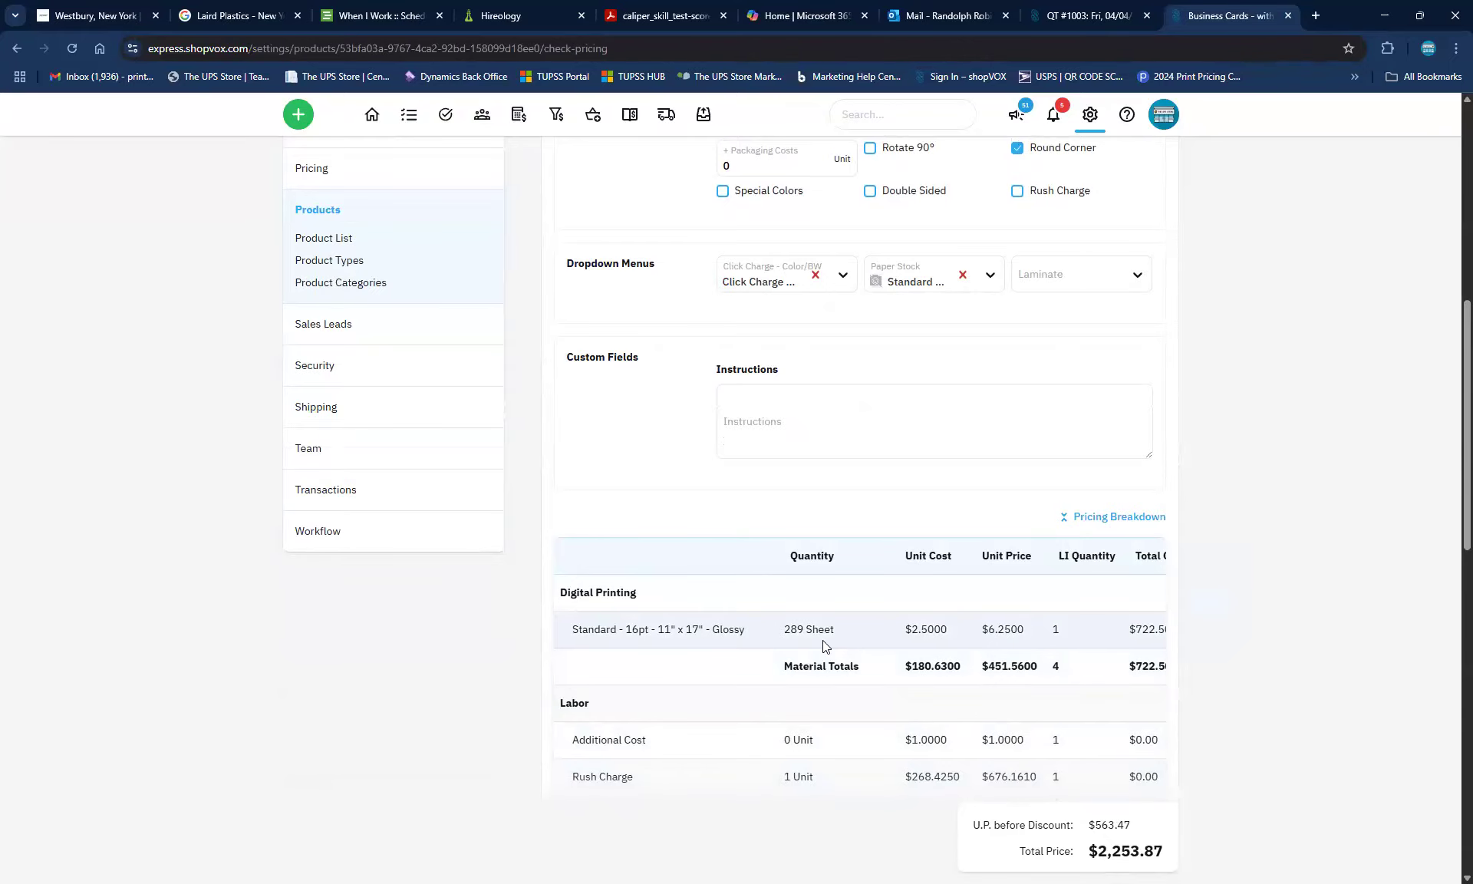
{"action": "scroll", "coordinate": [915, 504], "scroll_direction": "up", "scroll_amount": 1}
{"action": "scroll", "coordinate": [915, 509], "scroll_direction": "up", "scroll_amount": 2}
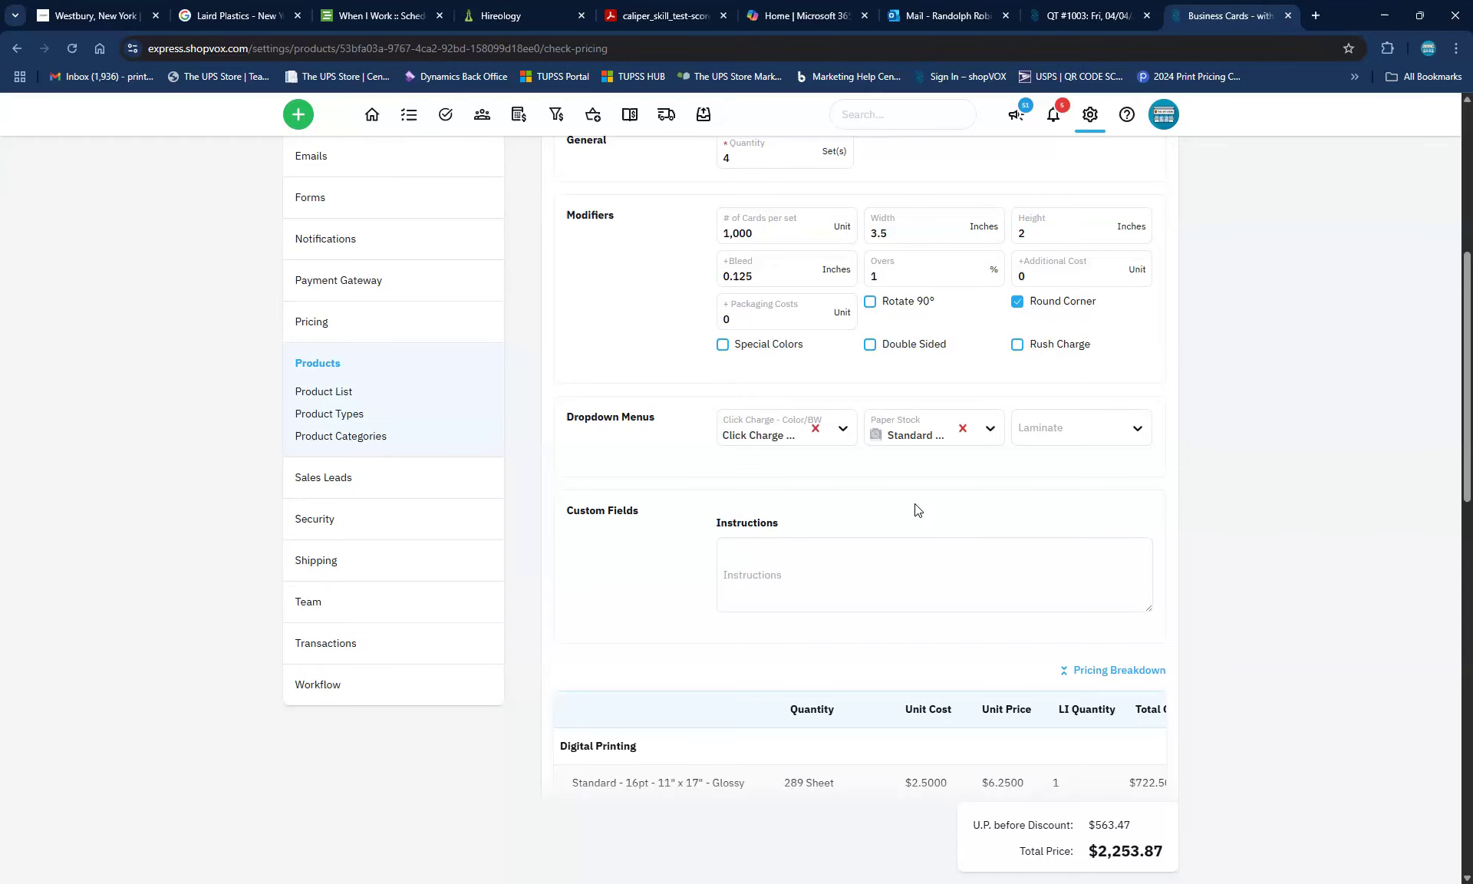
{"action": "scroll", "coordinate": [915, 506], "scroll_direction": "down", "scroll_amount": 2}
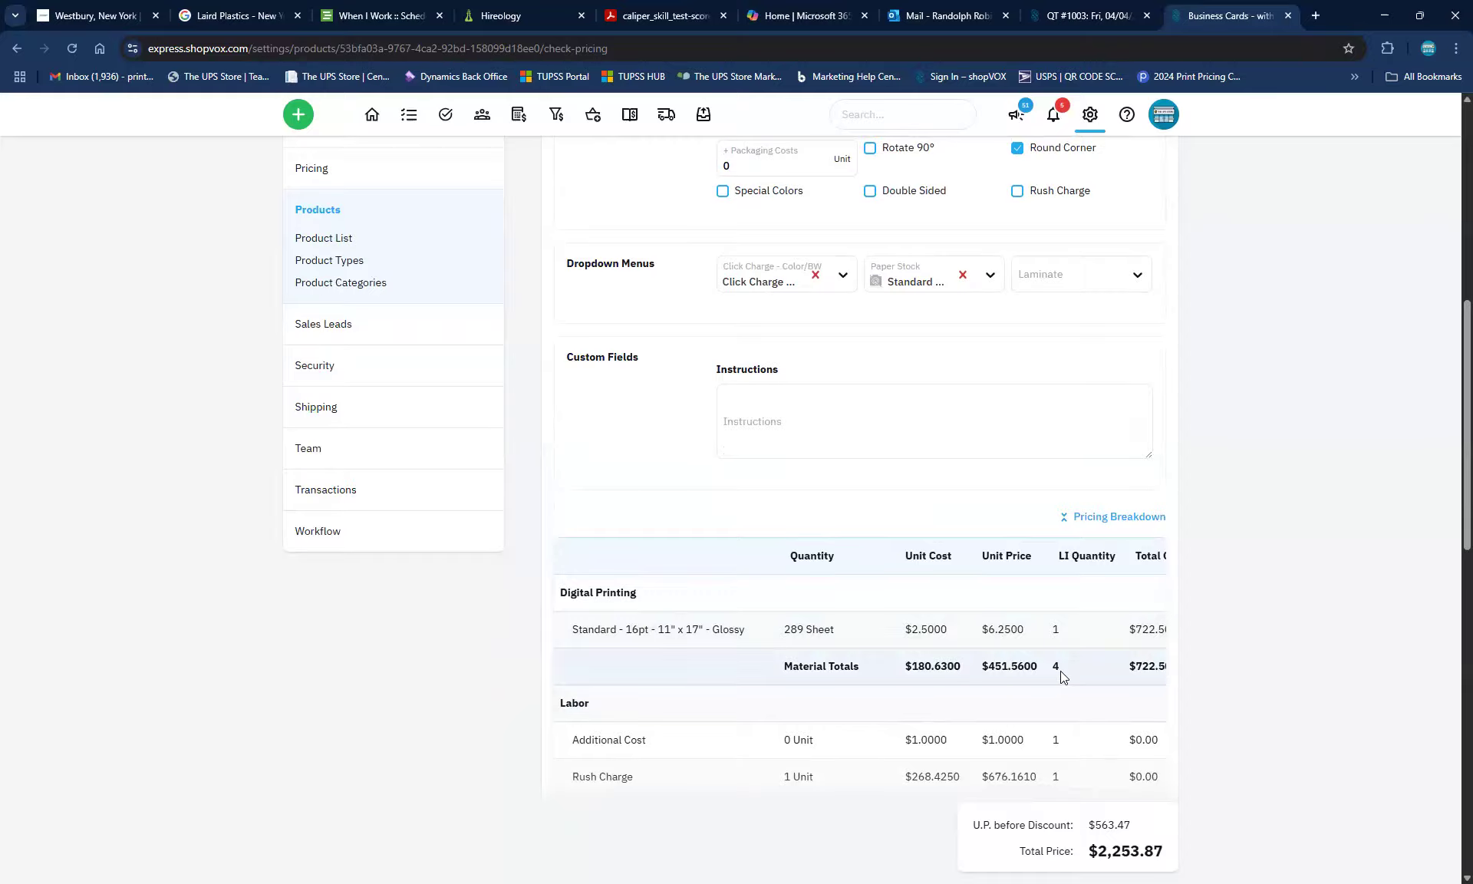
{"action": "scroll", "coordinate": [197, 161], "scroll_direction": "up", "scroll_amount": 8}
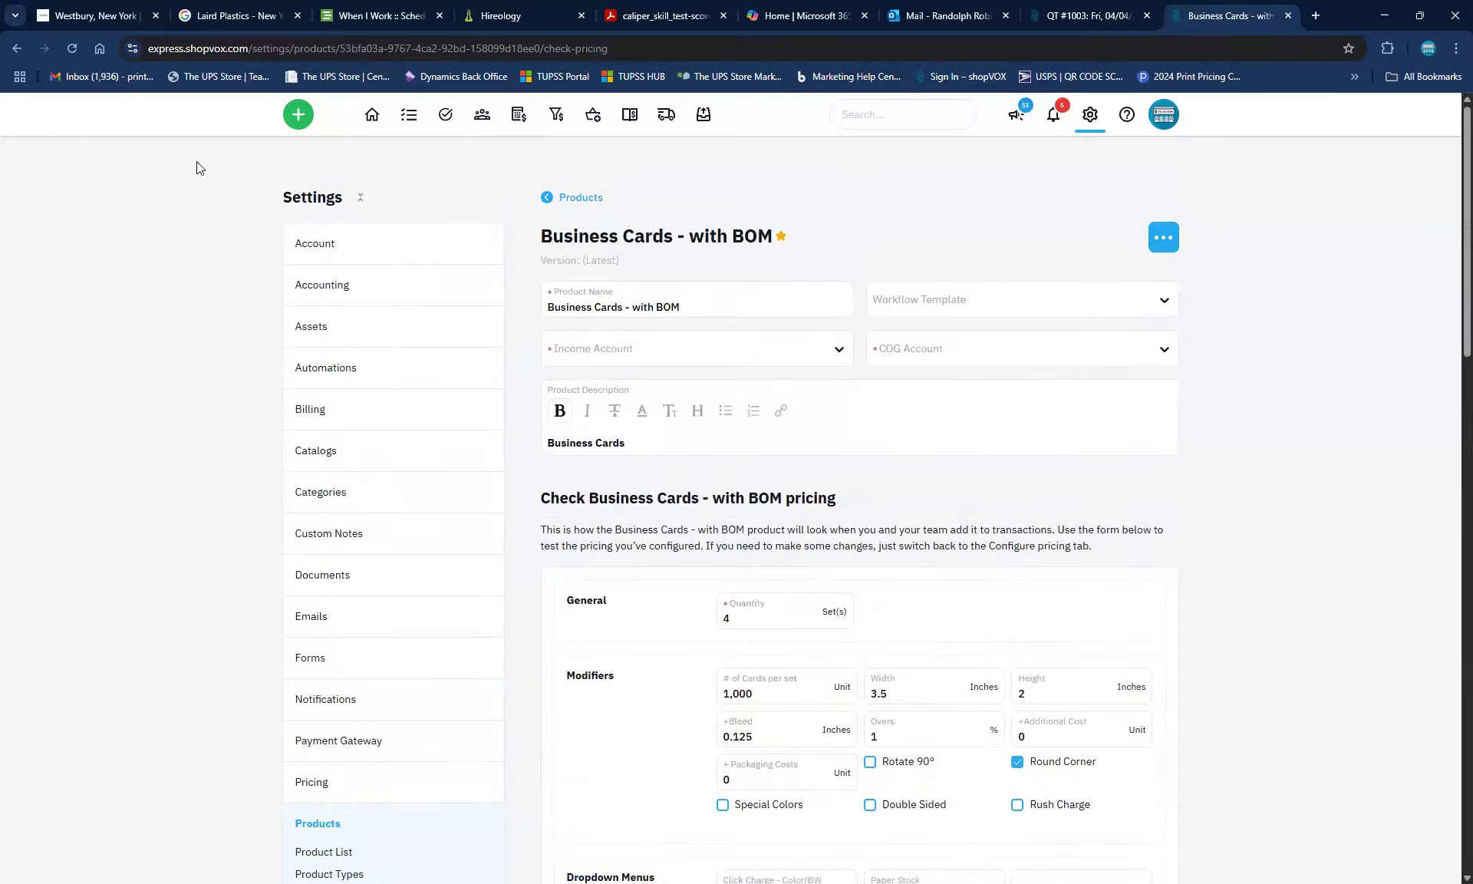
Switch the paper stock to Standard - 16pt - 12" x 18" - Glossy, bringing the total to $1,434.27
{"action": "left_click", "coordinate": [361, 198]}
{"action": "scroll", "coordinate": [812, 631], "scroll_direction": "down", "scroll_amount": 5}
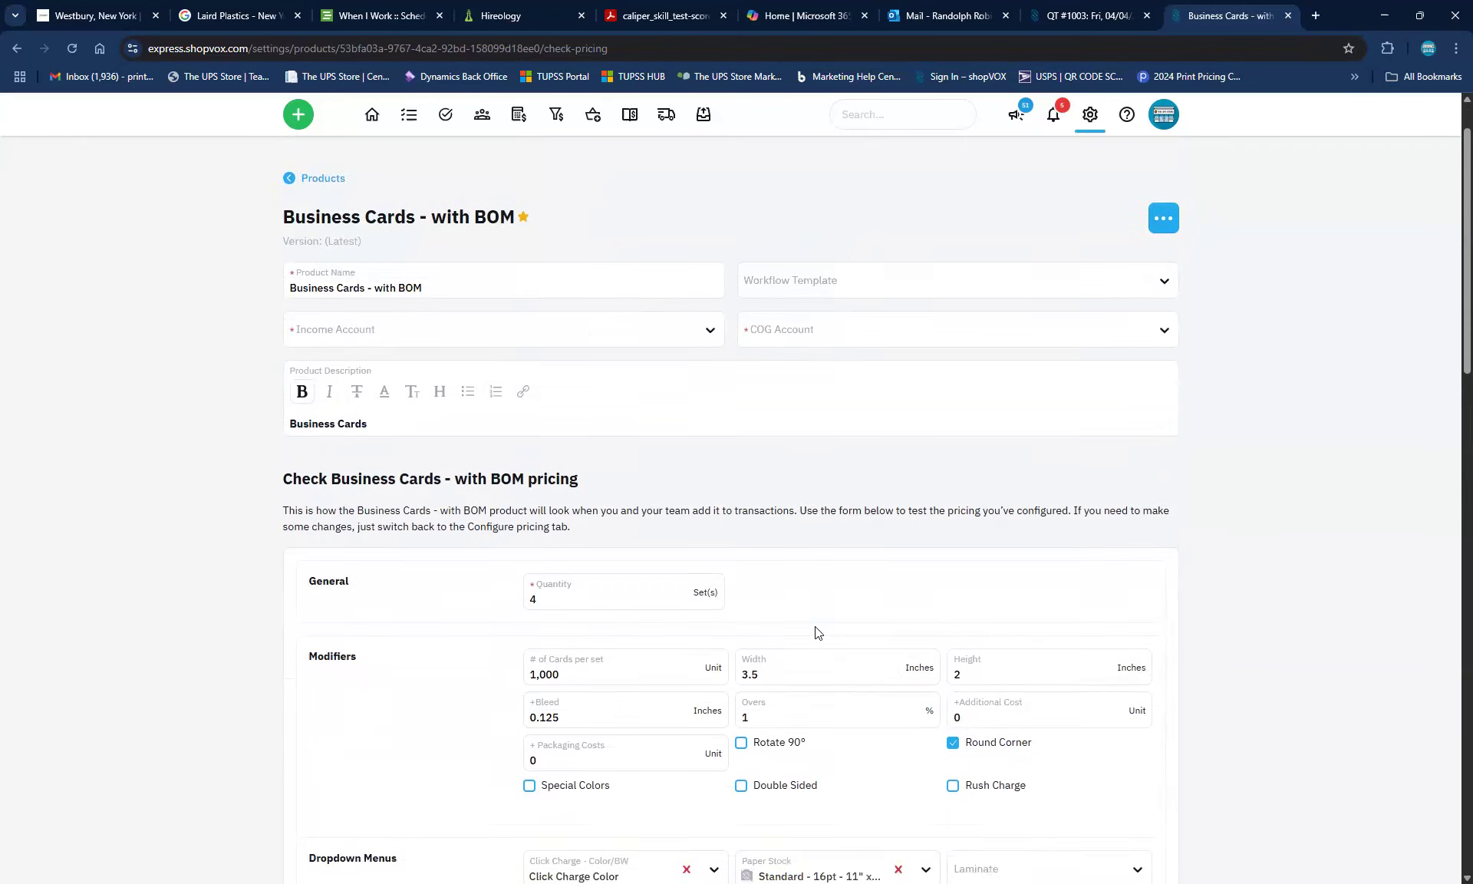
{"action": "scroll", "coordinate": [1061, 705], "scroll_direction": "down", "scroll_amount": 4}
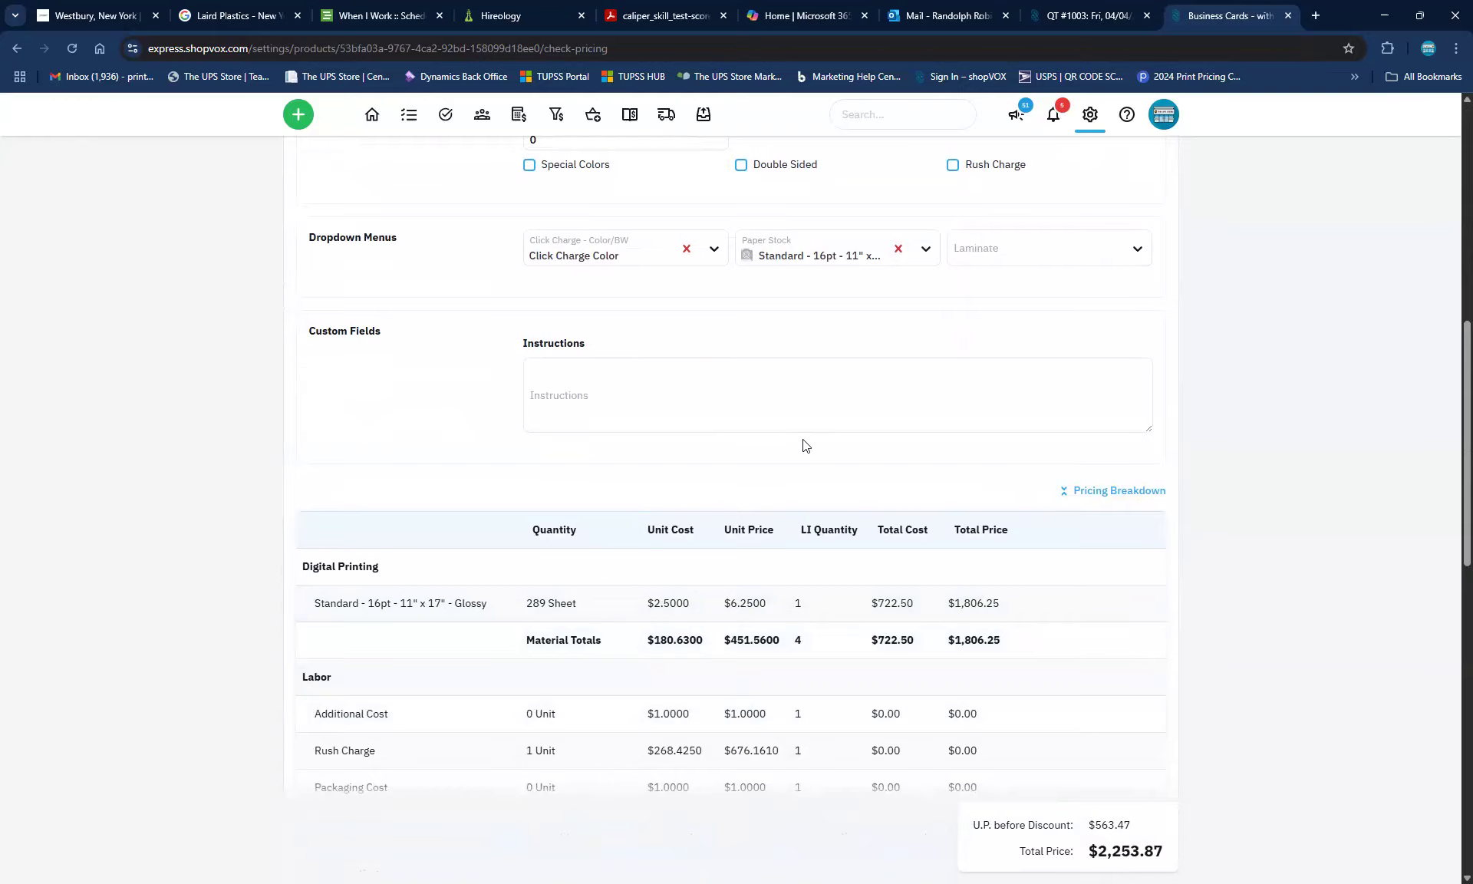
{"action": "scroll", "coordinate": [805, 445], "scroll_direction": "up", "scroll_amount": 1}
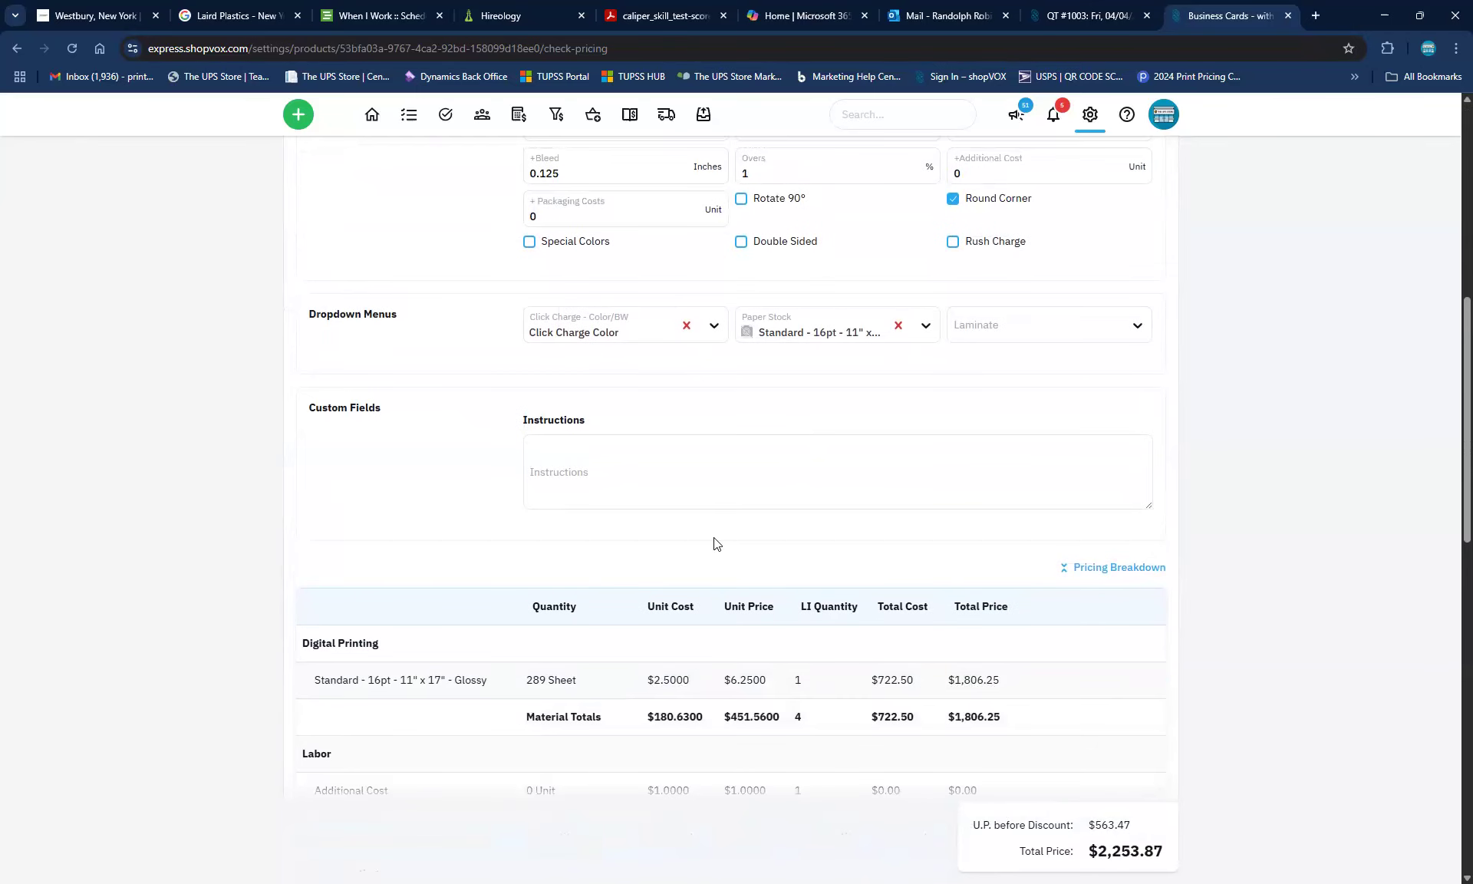
{"action": "left_click", "coordinate": [920, 328]}
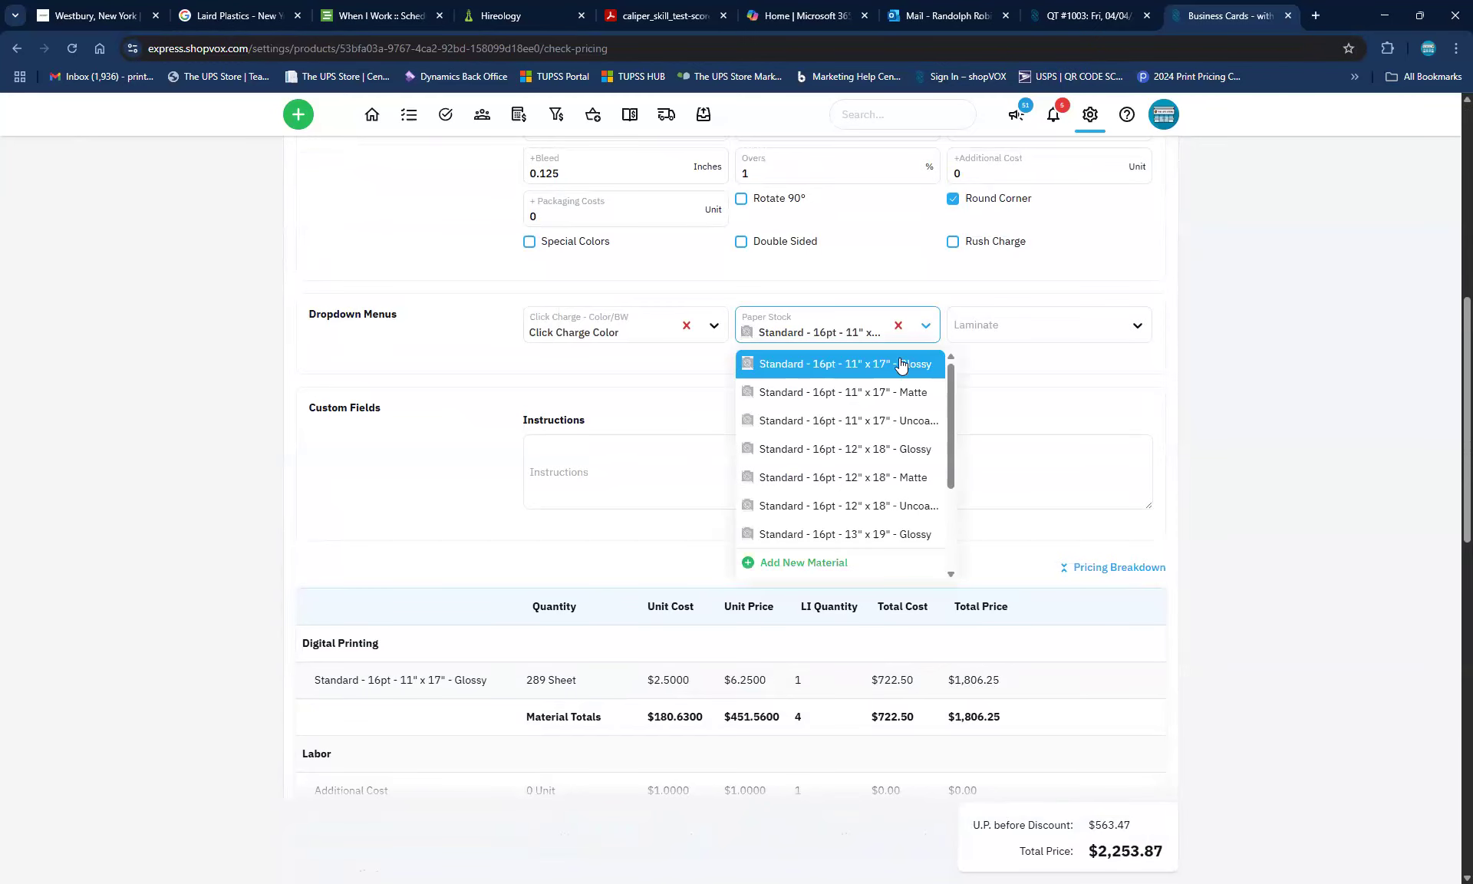
{"action": "scroll", "coordinate": [841, 428], "scroll_direction": "down", "scroll_amount": 2}
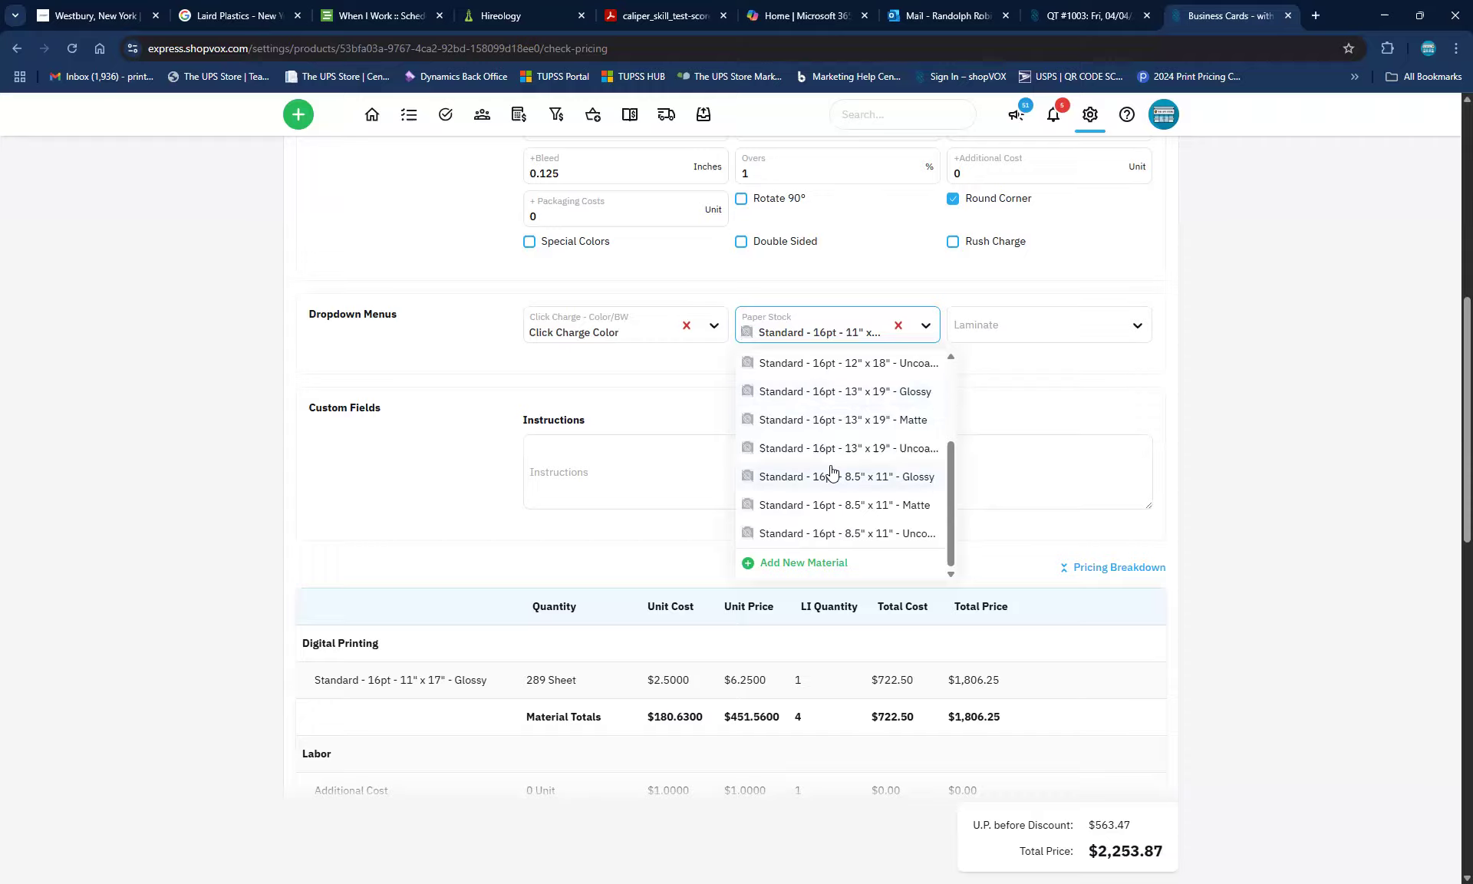
{"action": "scroll", "coordinate": [831, 471], "scroll_direction": "up", "scroll_amount": 3}
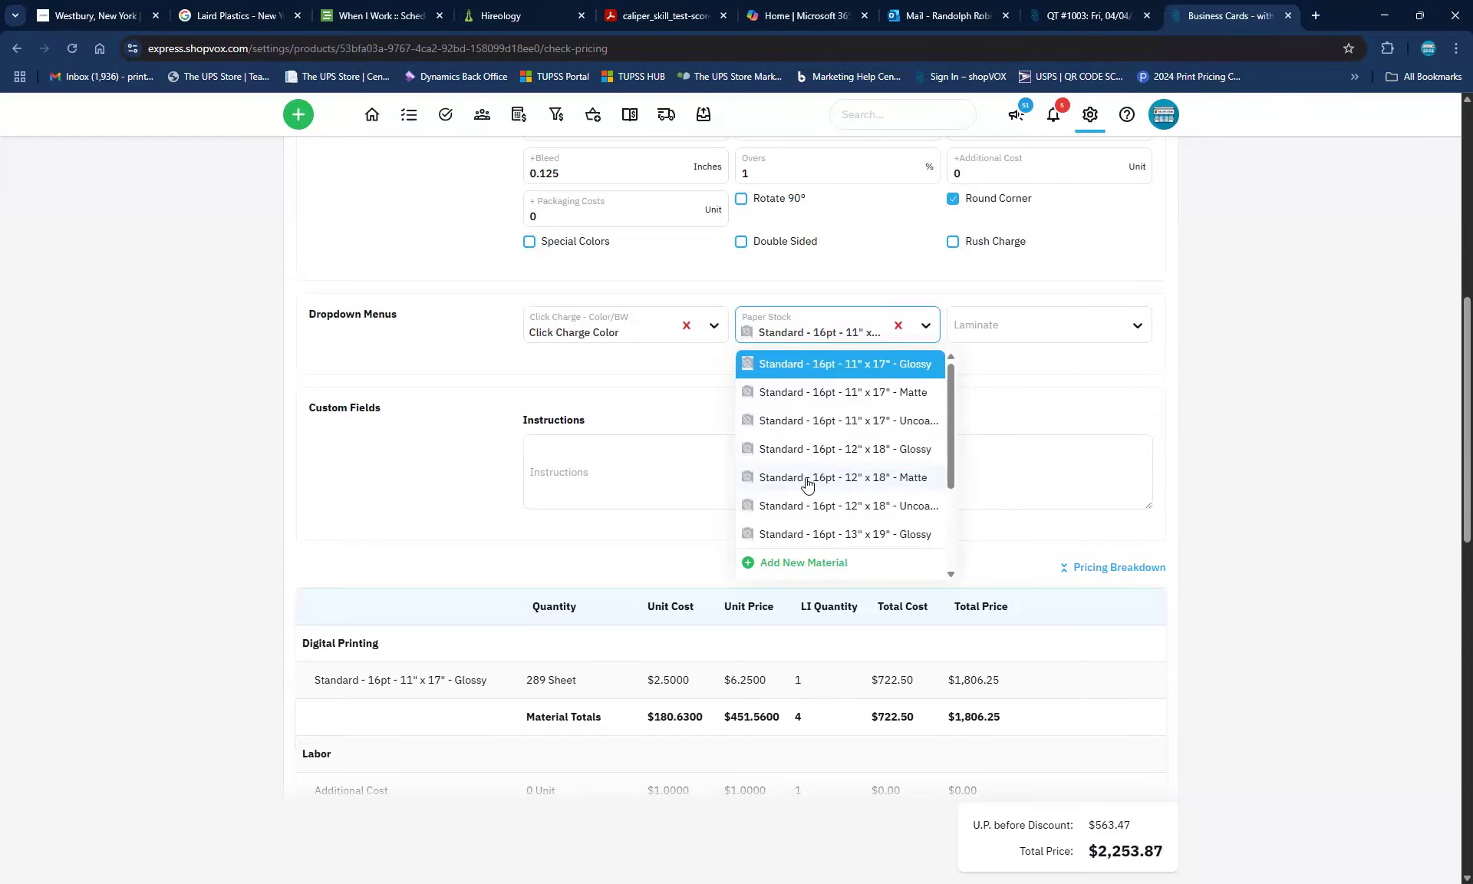
{"action": "left_click", "coordinate": [798, 445]}
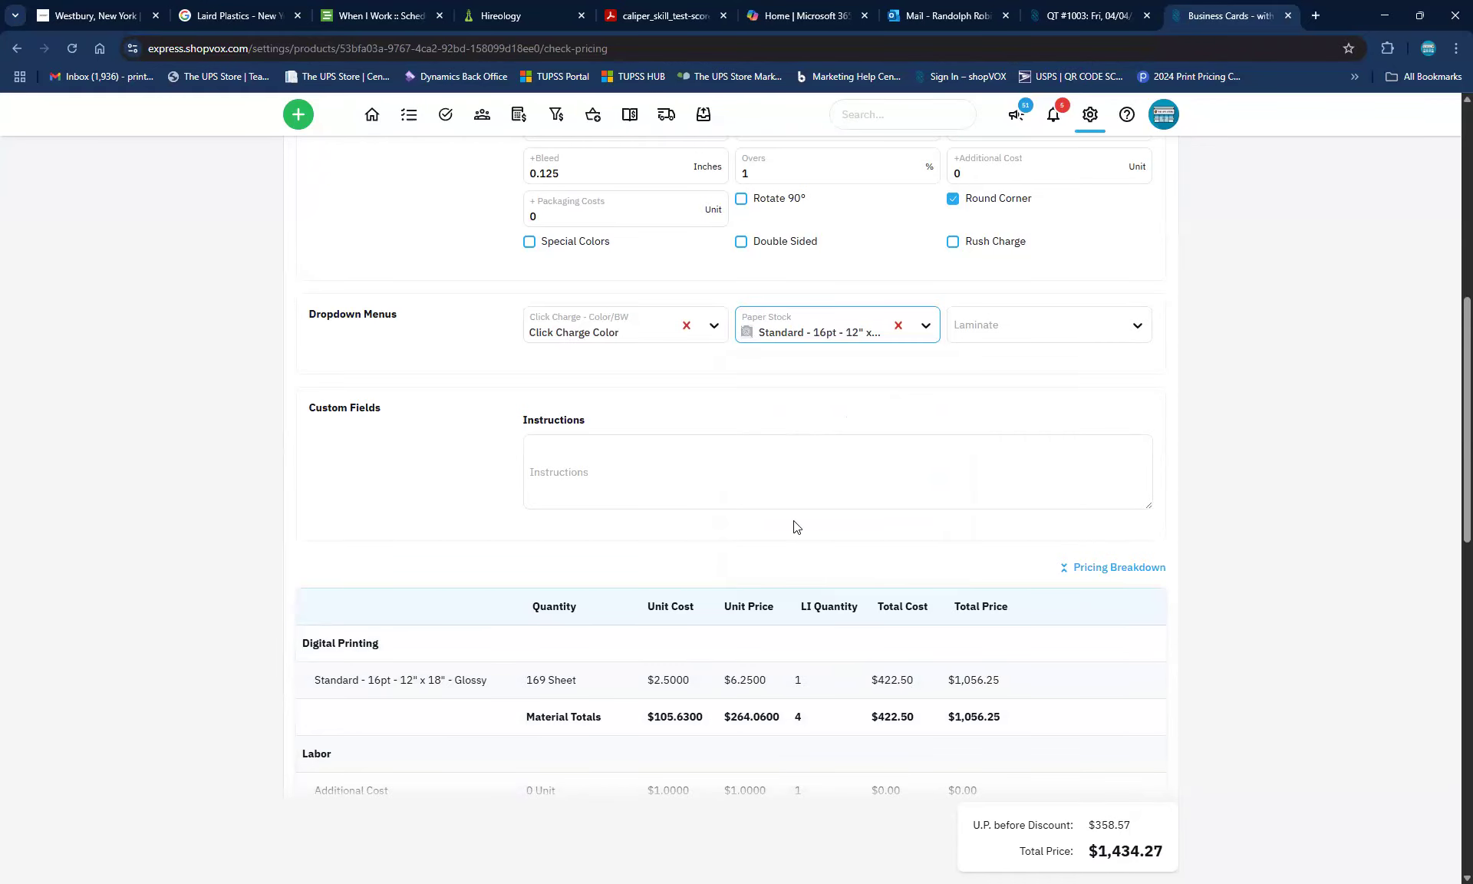
{"action": "scroll", "coordinate": [795, 519], "scroll_direction": "down", "scroll_amount": 2}
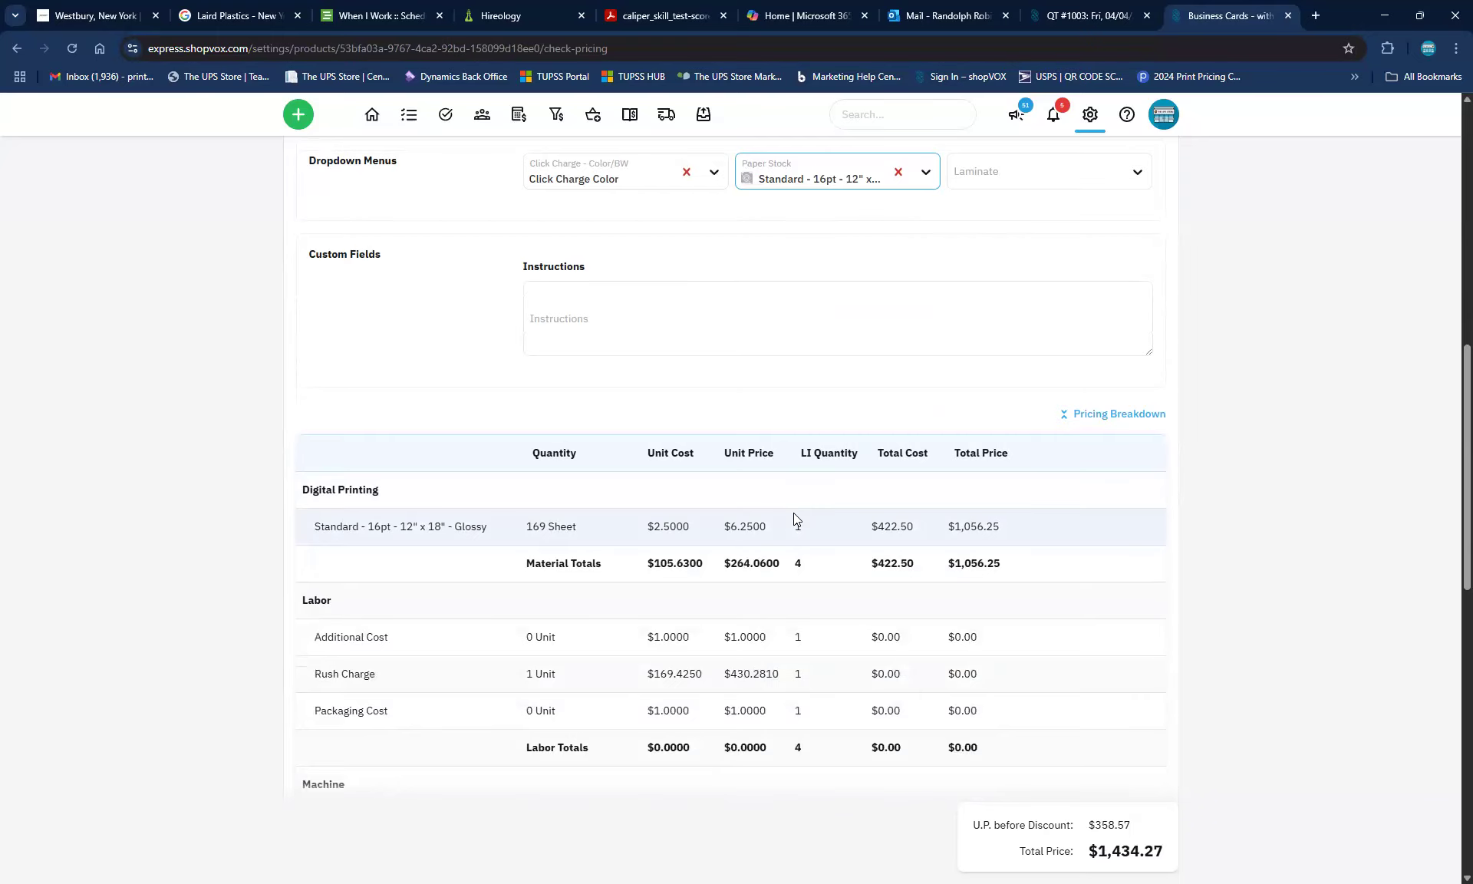
{"action": "scroll", "coordinate": [794, 516], "scroll_direction": "down", "scroll_amount": 1}
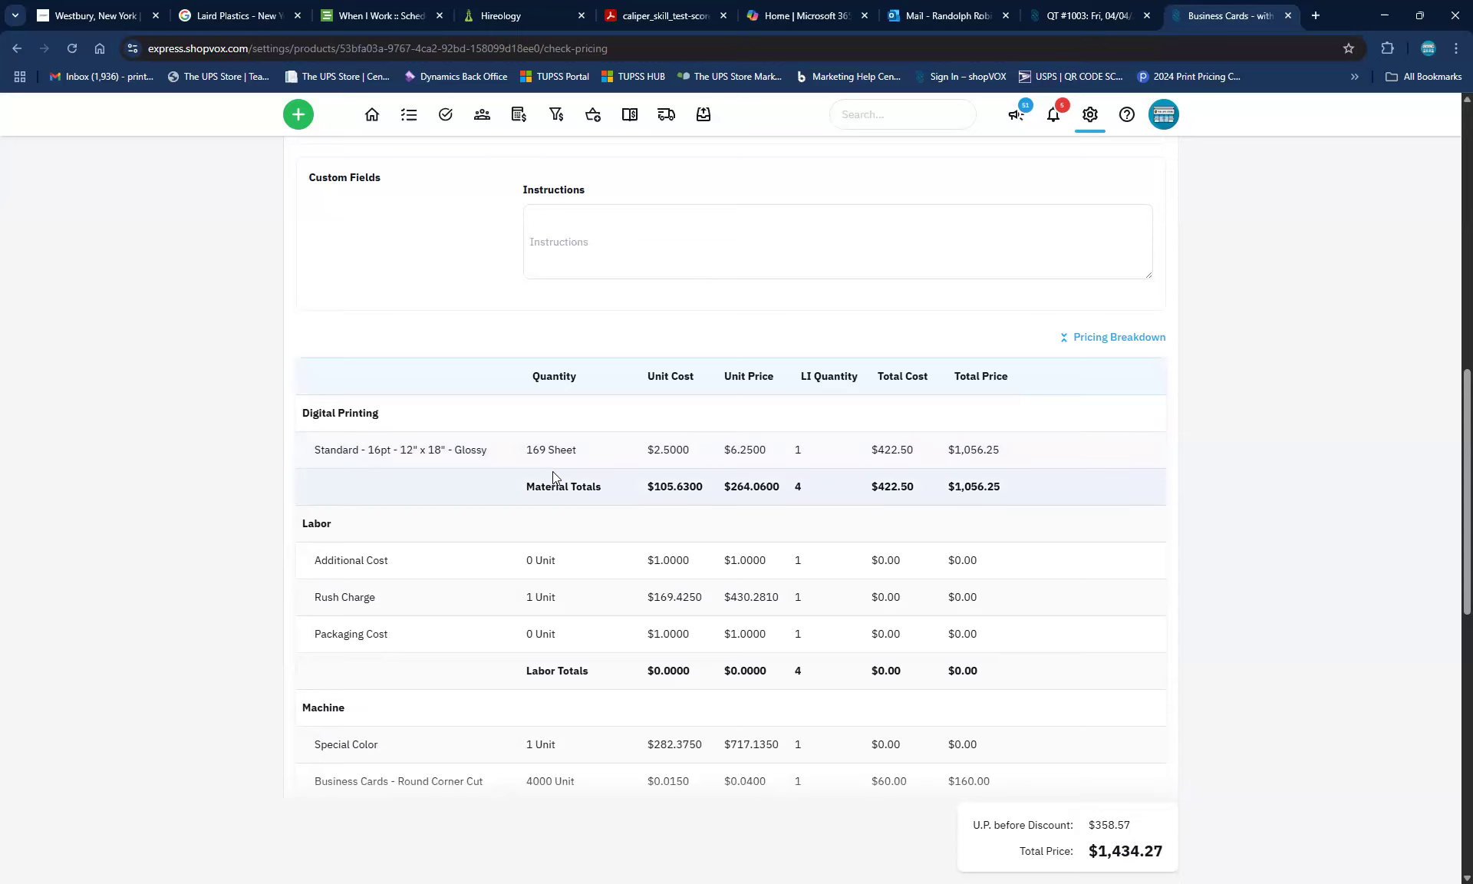
{"action": "scroll", "coordinate": [713, 387], "scroll_direction": "up", "scroll_amount": 6}
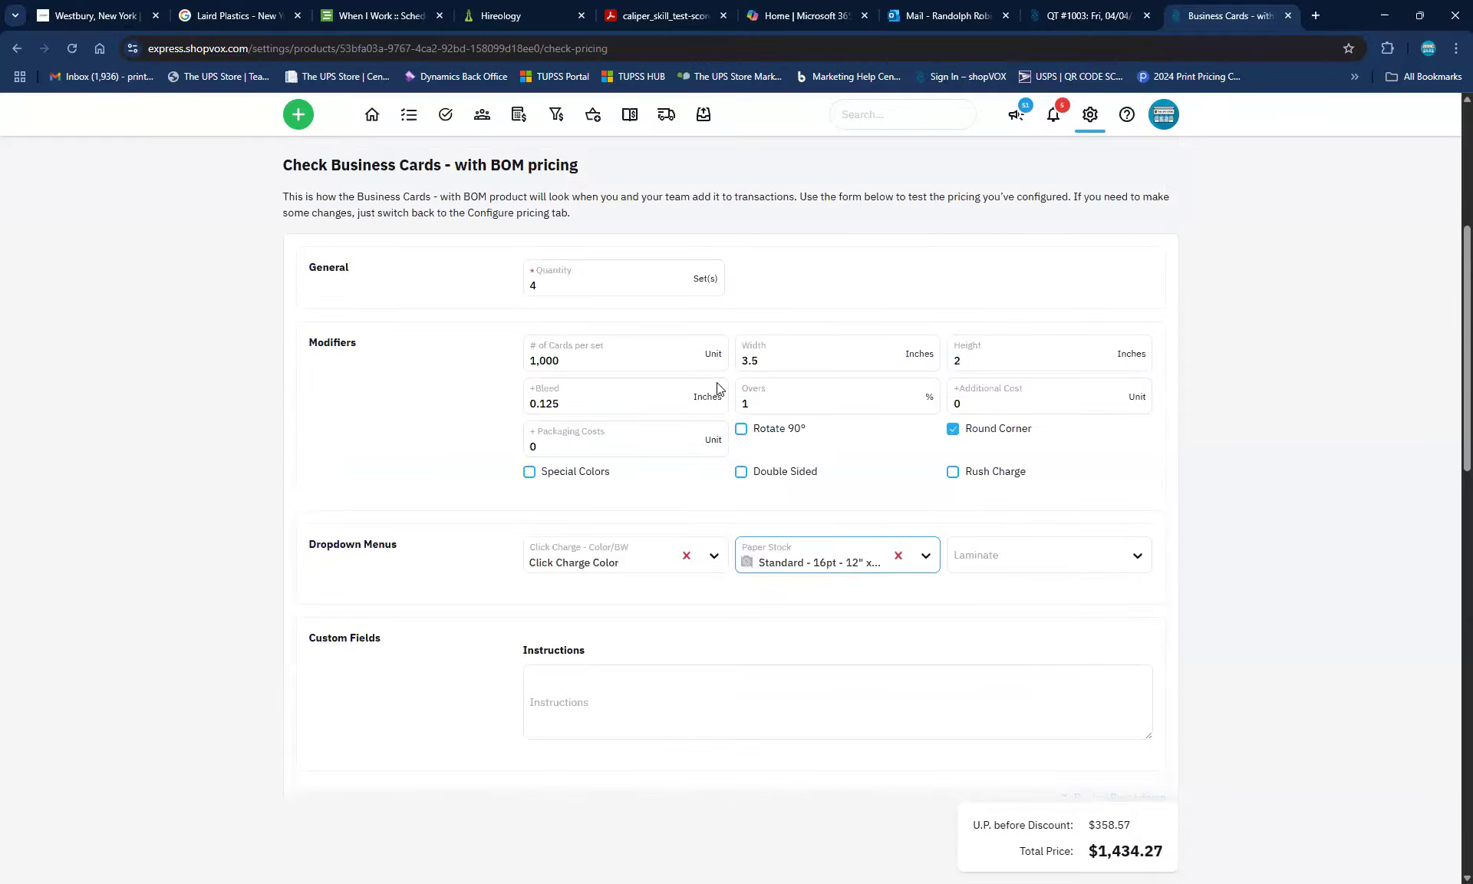
Change the bleed from 0.125 to 0 and review the Pricing Breakdown at $1,311.33
{"action": "left_click_drag", "start_coordinate": [559, 400], "coordinate": [496, 404]}
{"action": "type", "text": "0"}
{"action": "left_click", "coordinate": [412, 426]}
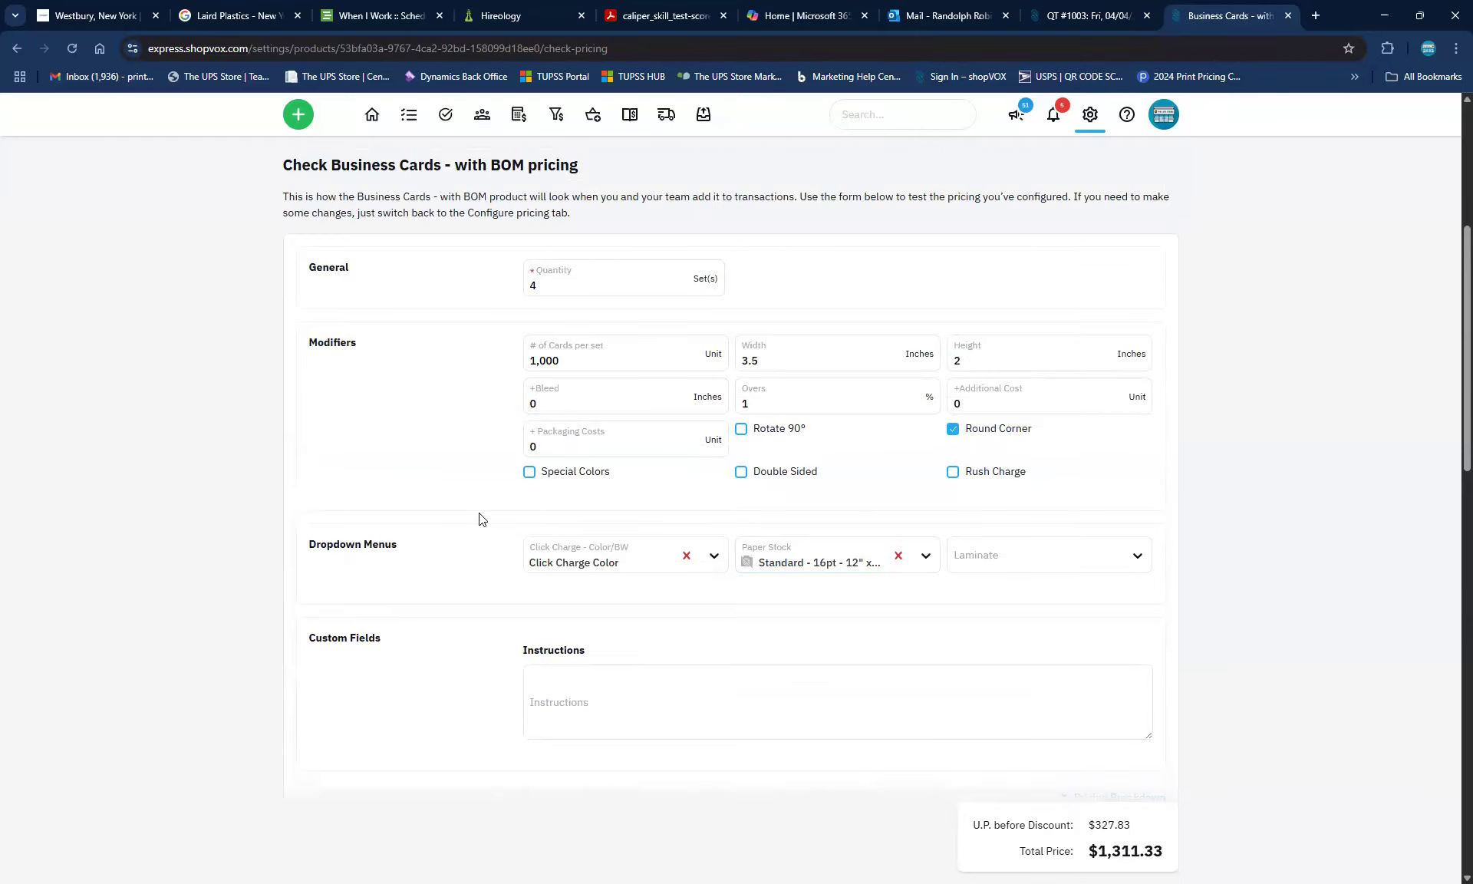
{"action": "scroll", "coordinate": [479, 513], "scroll_direction": "down", "scroll_amount": 5}
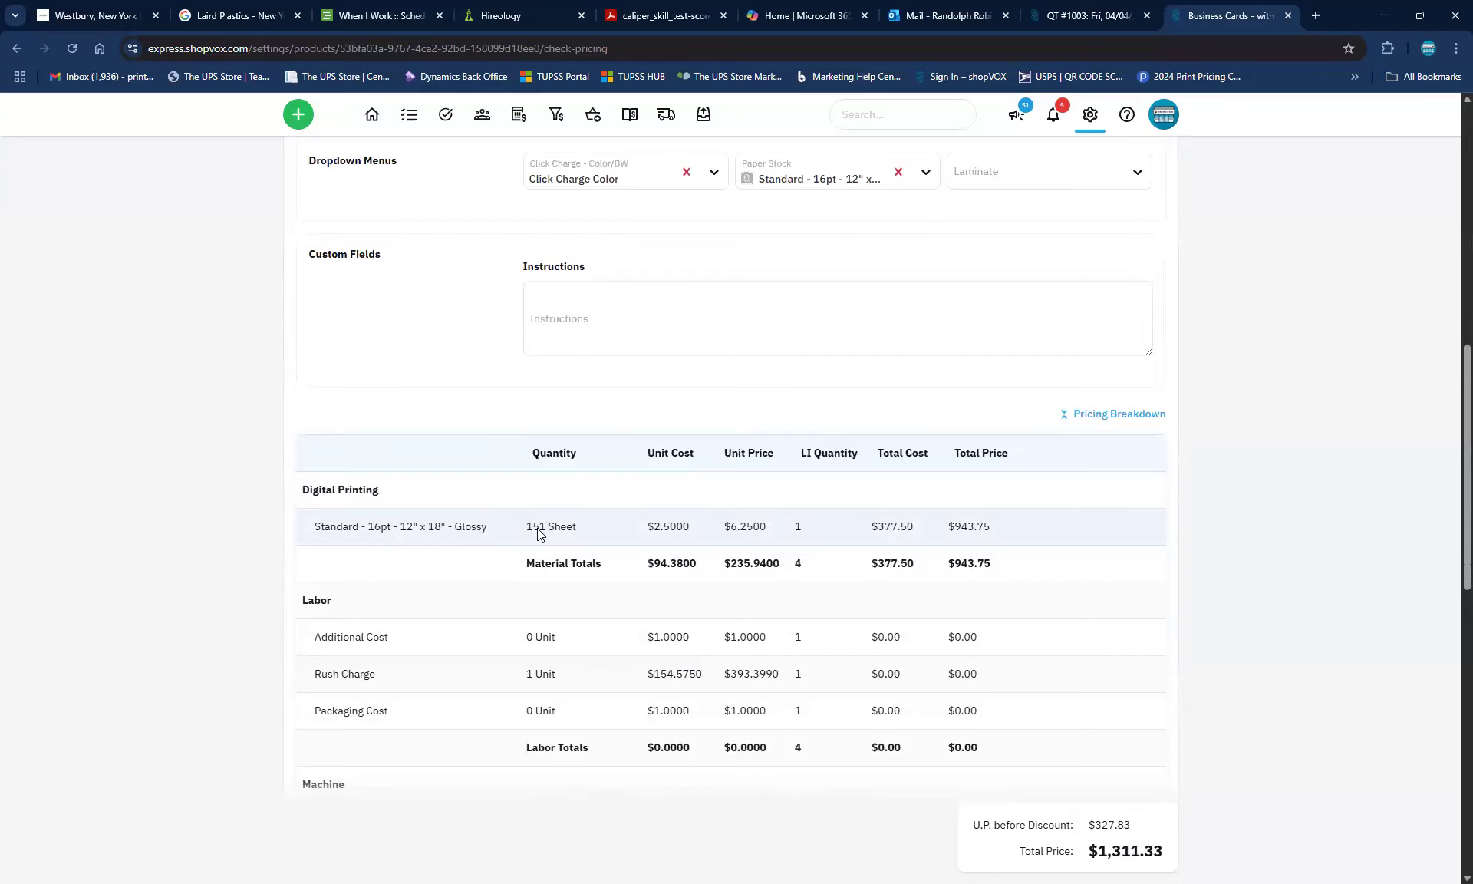
{"action": "scroll", "coordinate": [421, 511], "scroll_direction": "down", "scroll_amount": 1}
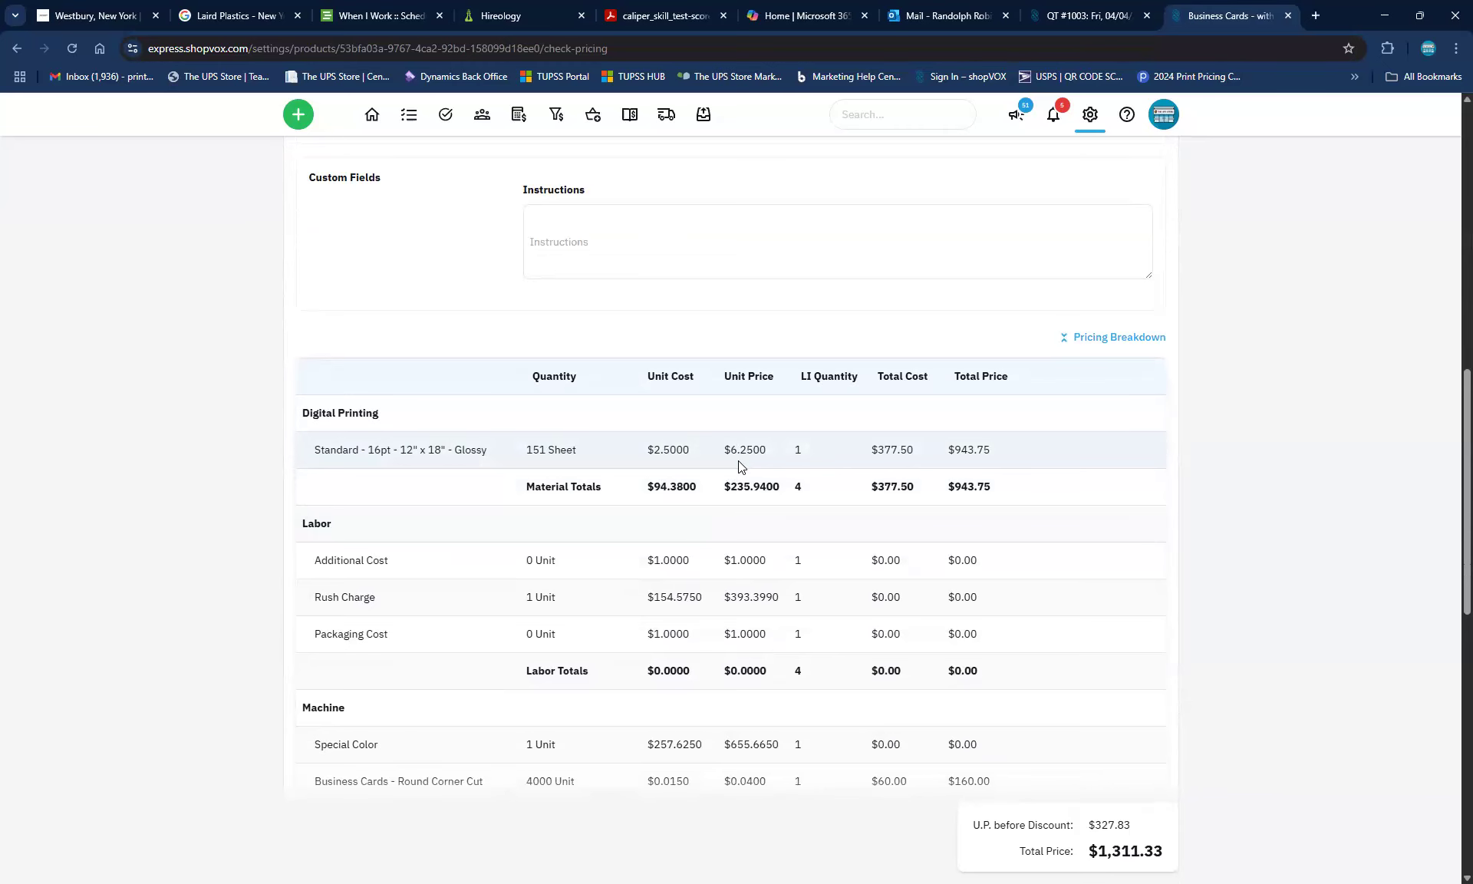
{"action": "scroll", "coordinate": [454, 546], "scroll_direction": "down", "scroll_amount": 3}
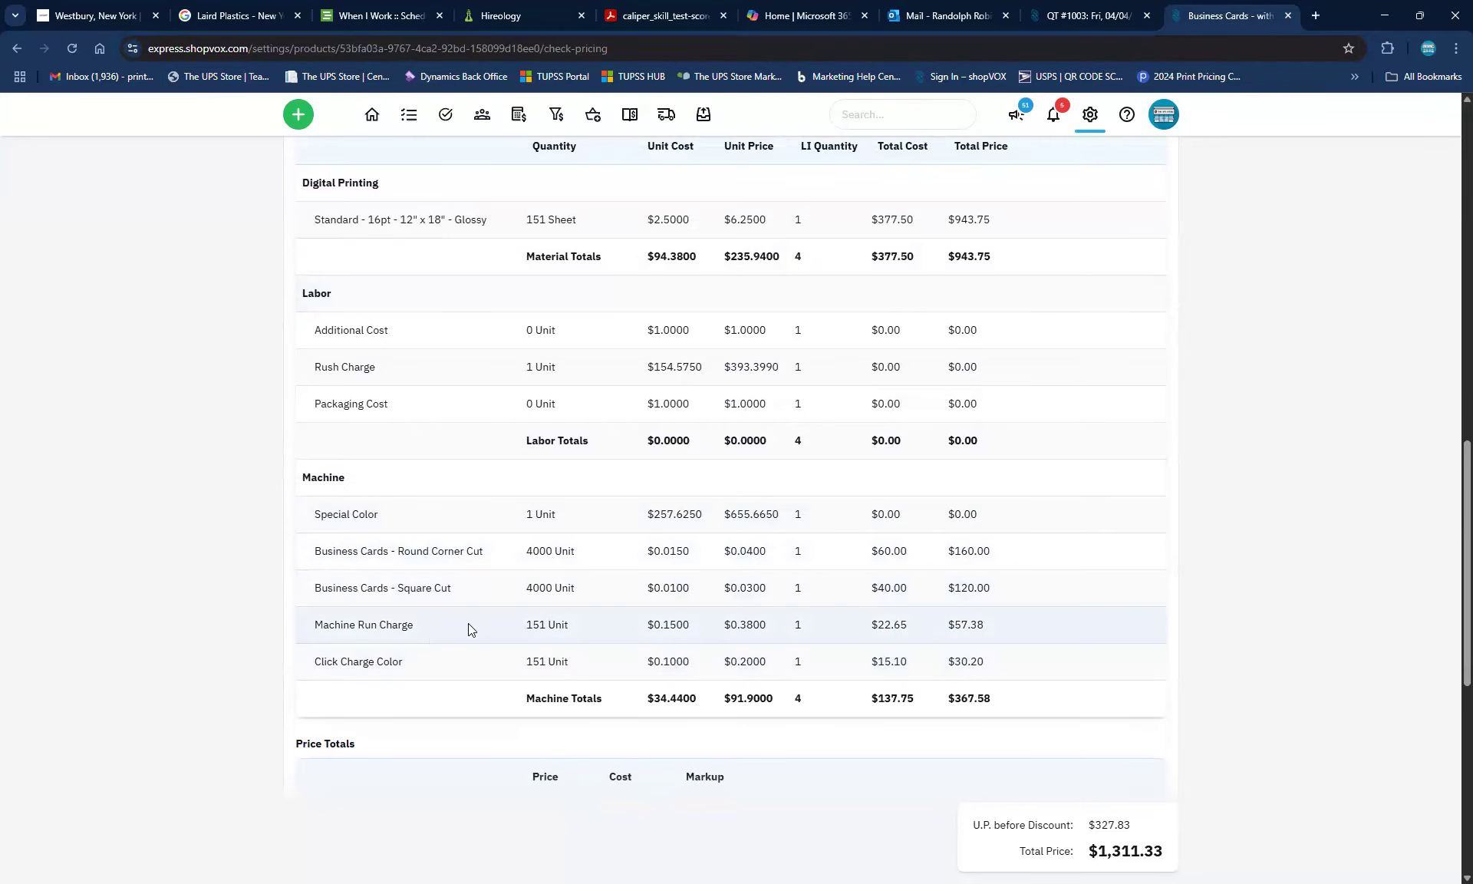
{"action": "scroll", "coordinate": [656, 577], "scroll_direction": "up", "scroll_amount": 1}
{"action": "scroll", "coordinate": [657, 581], "scroll_direction": "up", "scroll_amount": 6}
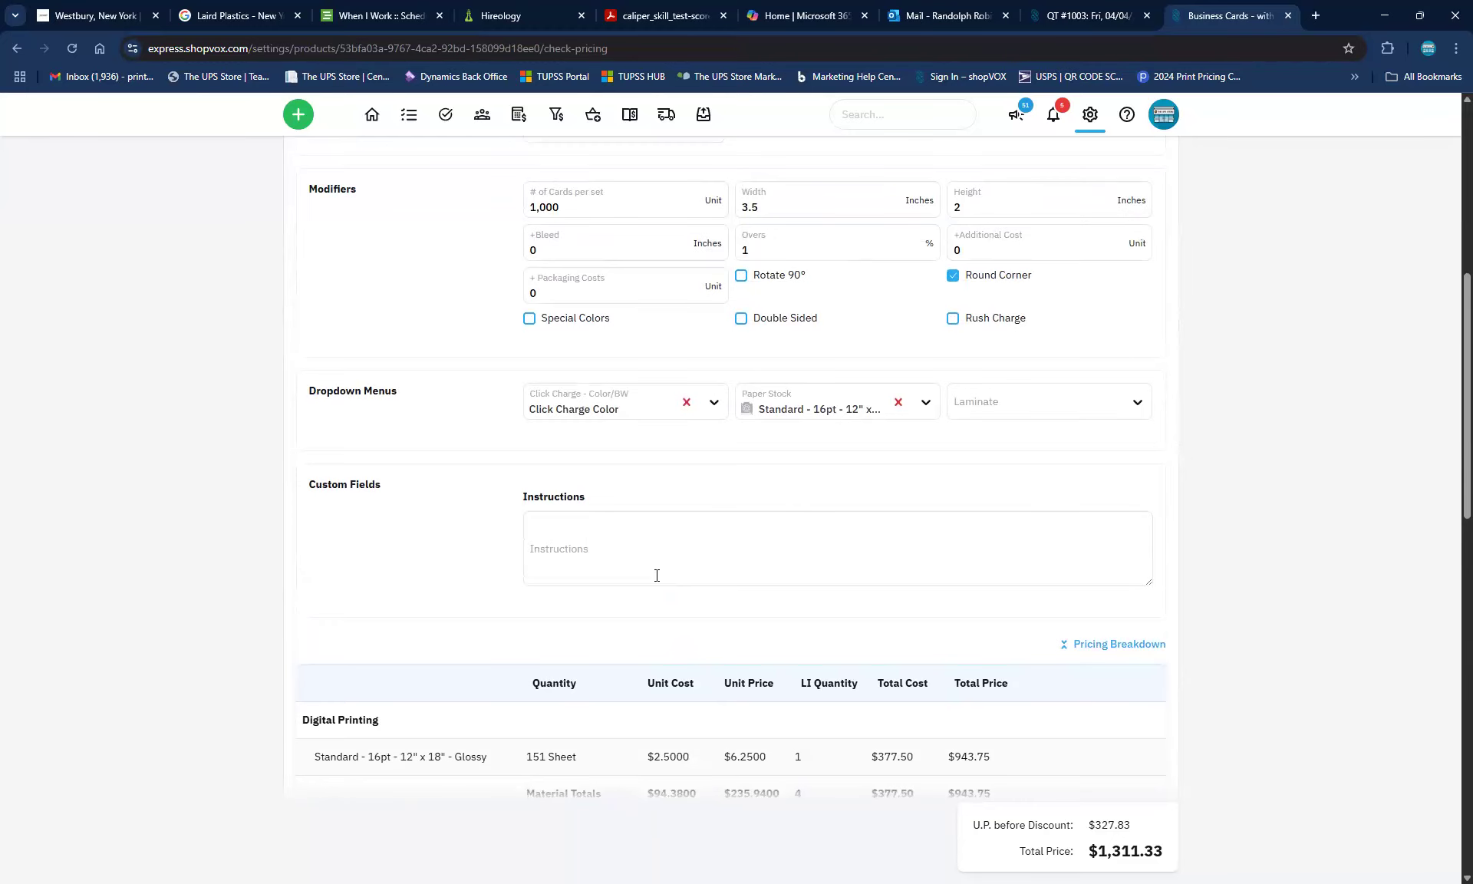
{"action": "left_click", "coordinate": [953, 319]}
{"action": "scroll", "coordinate": [798, 513], "scroll_direction": "down", "scroll_amount": 5}
{"action": "scroll", "coordinate": [798, 513], "scroll_direction": "down", "scroll_amount": 3}
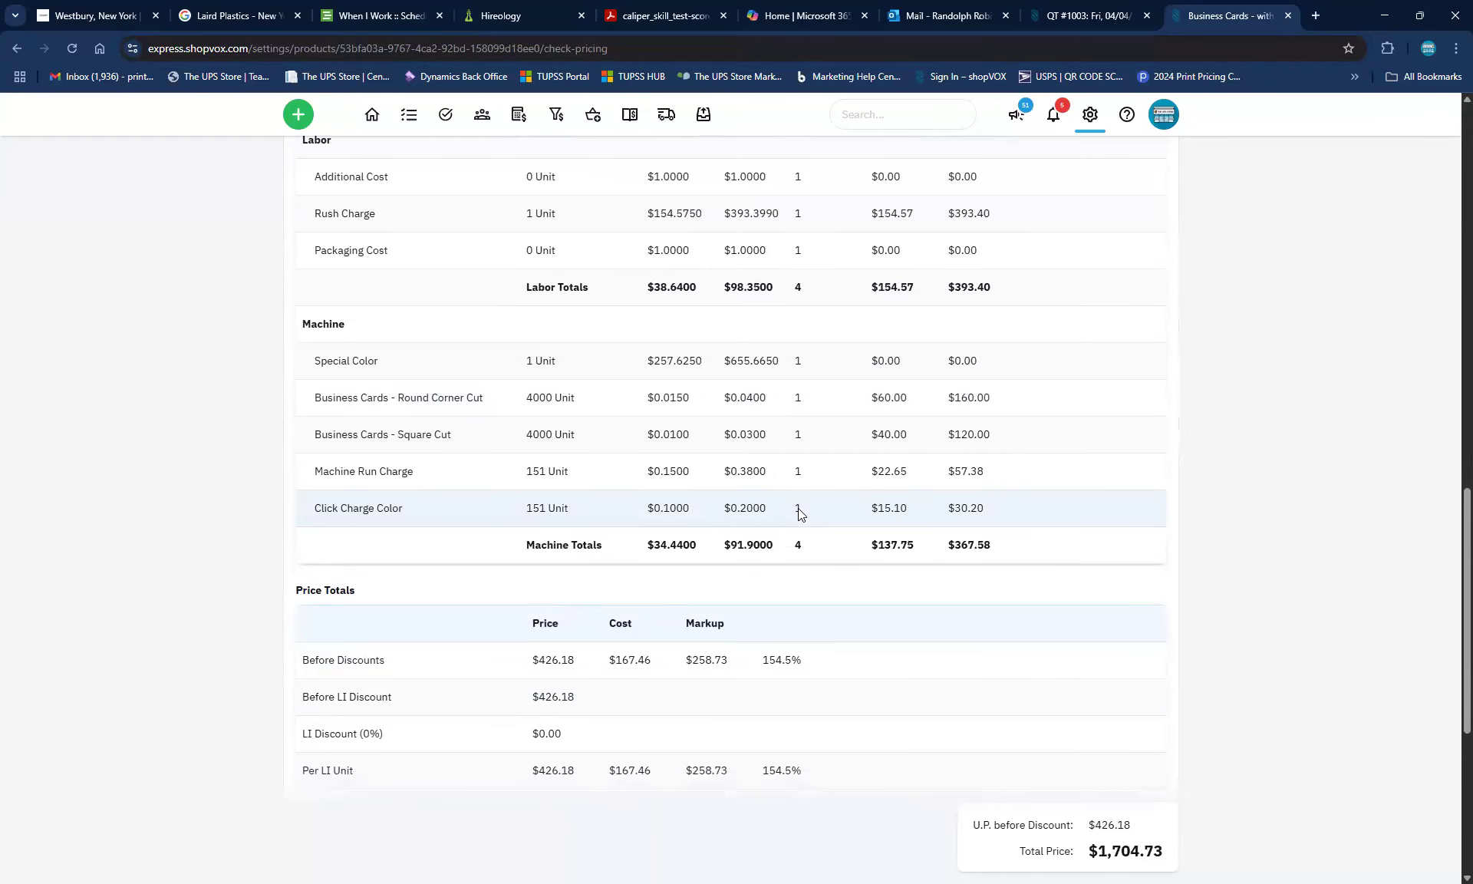
{"action": "scroll", "coordinate": [985, 470], "scroll_direction": "up", "scroll_amount": 1}
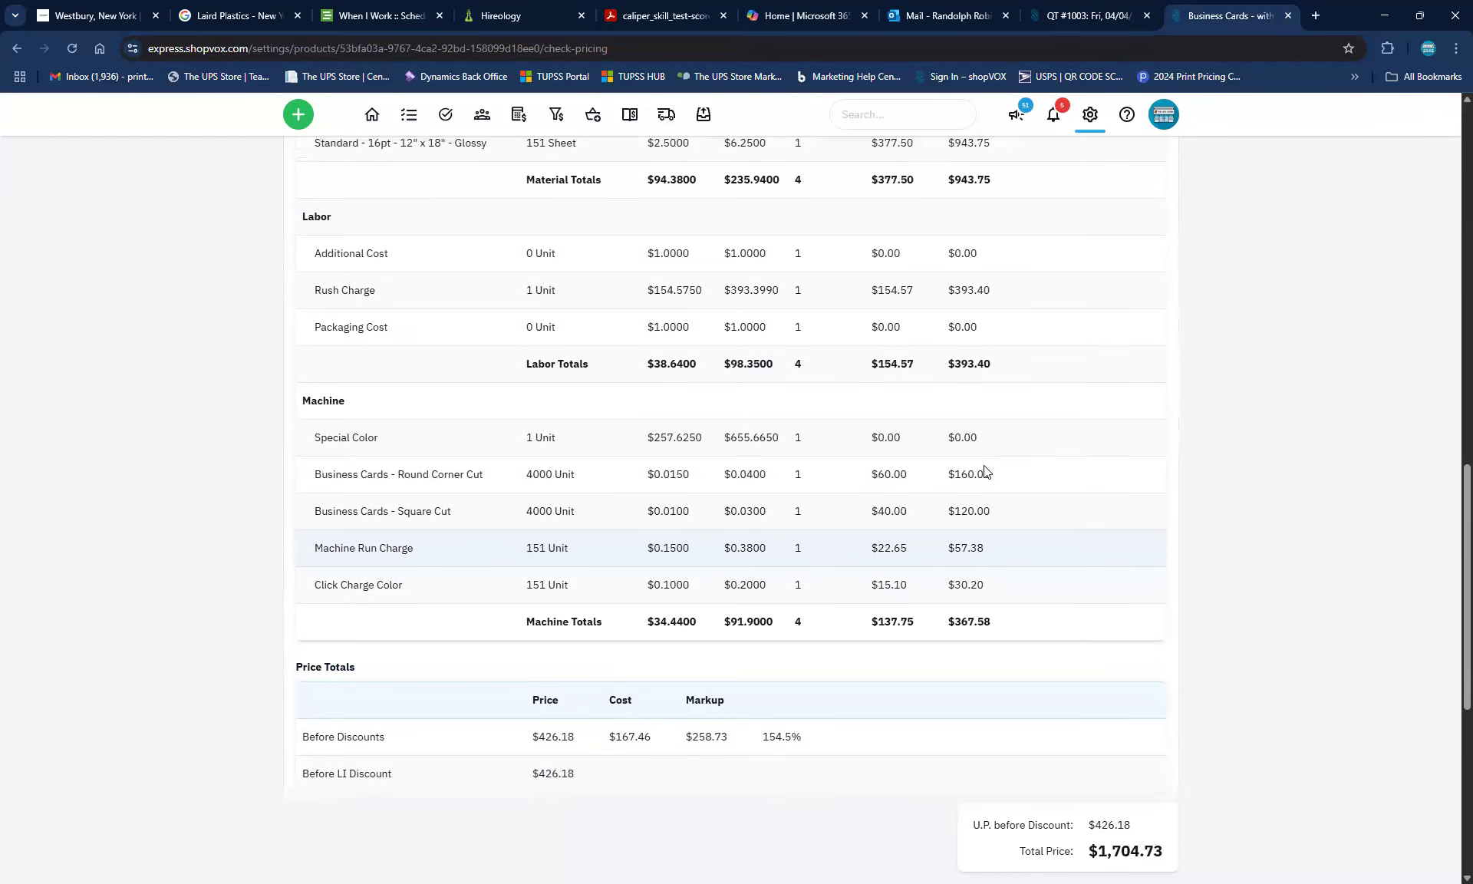
{"action": "scroll", "coordinate": [986, 470], "scroll_direction": "up", "scroll_amount": 6}
{"action": "scroll", "coordinate": [985, 470], "scroll_direction": "up", "scroll_amount": 3}
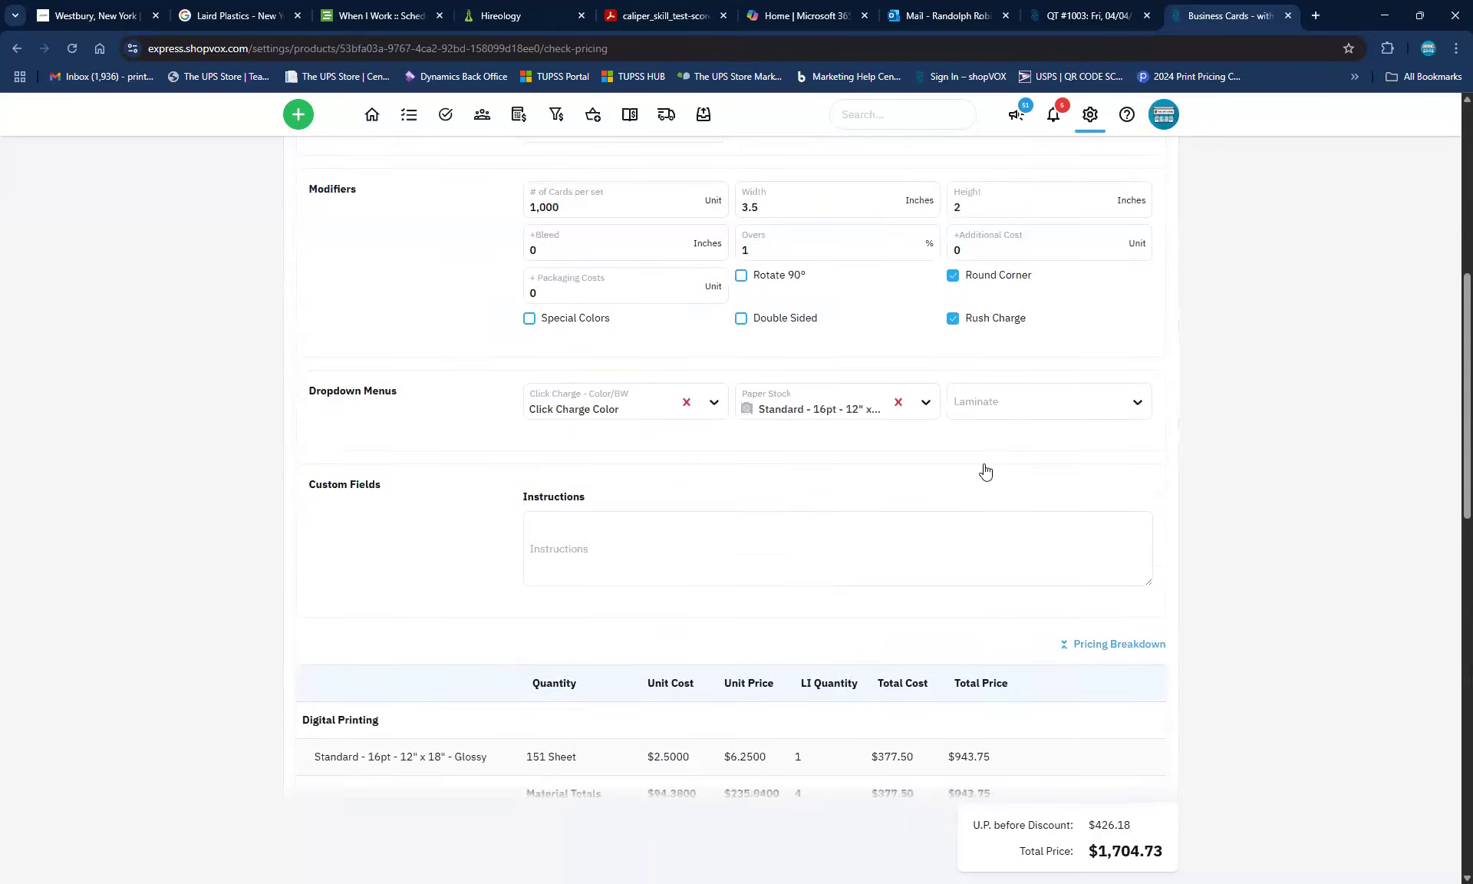
{"action": "left_click", "coordinate": [954, 398]}
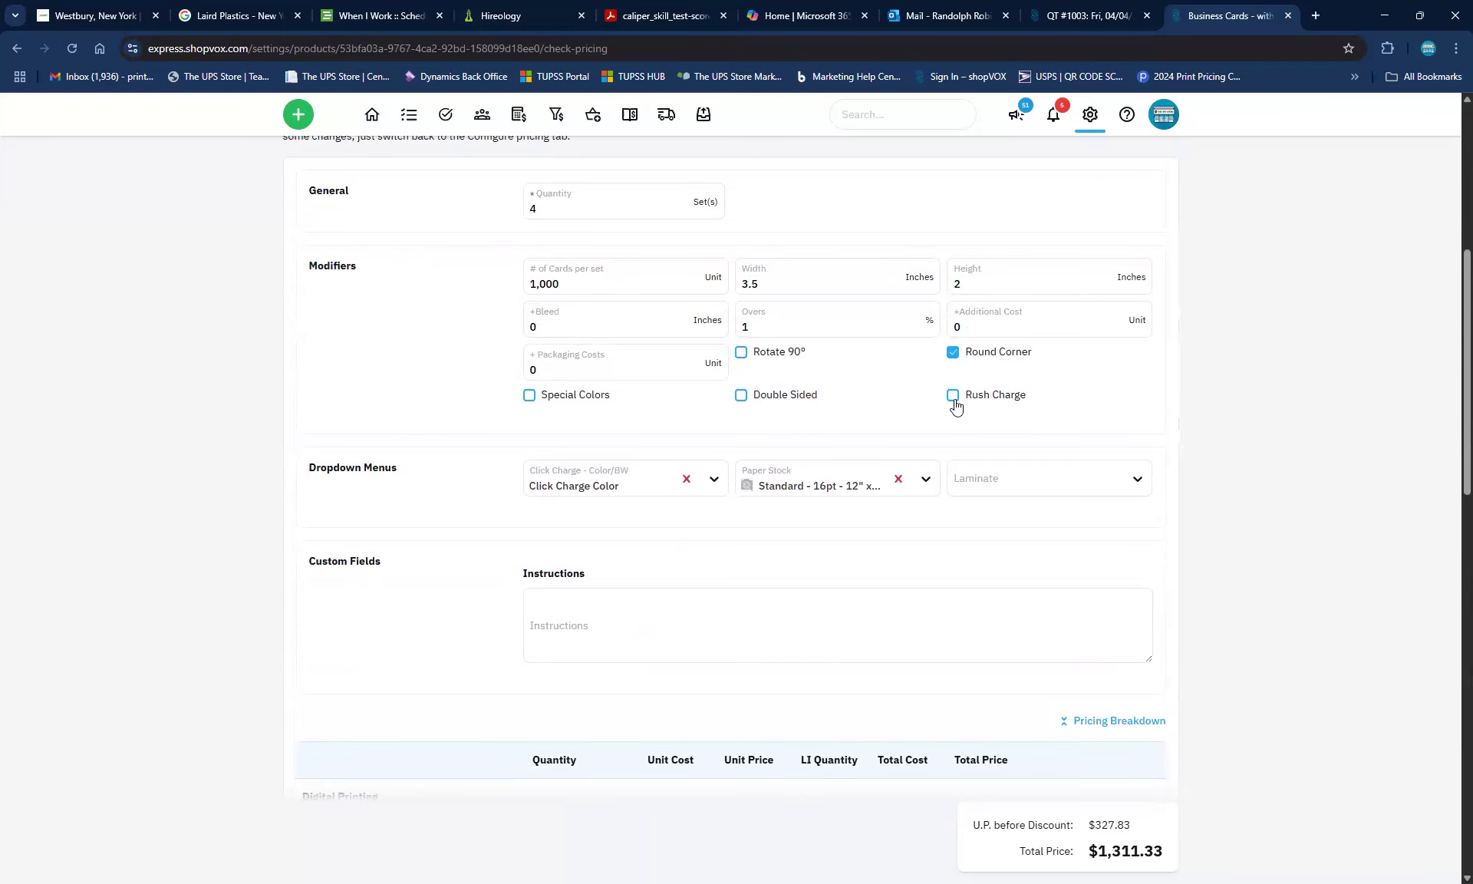
{"action": "scroll", "coordinate": [845, 521], "scroll_direction": "down", "scroll_amount": 5}
{"action": "scroll", "coordinate": [881, 532], "scroll_direction": "down", "scroll_amount": 5}
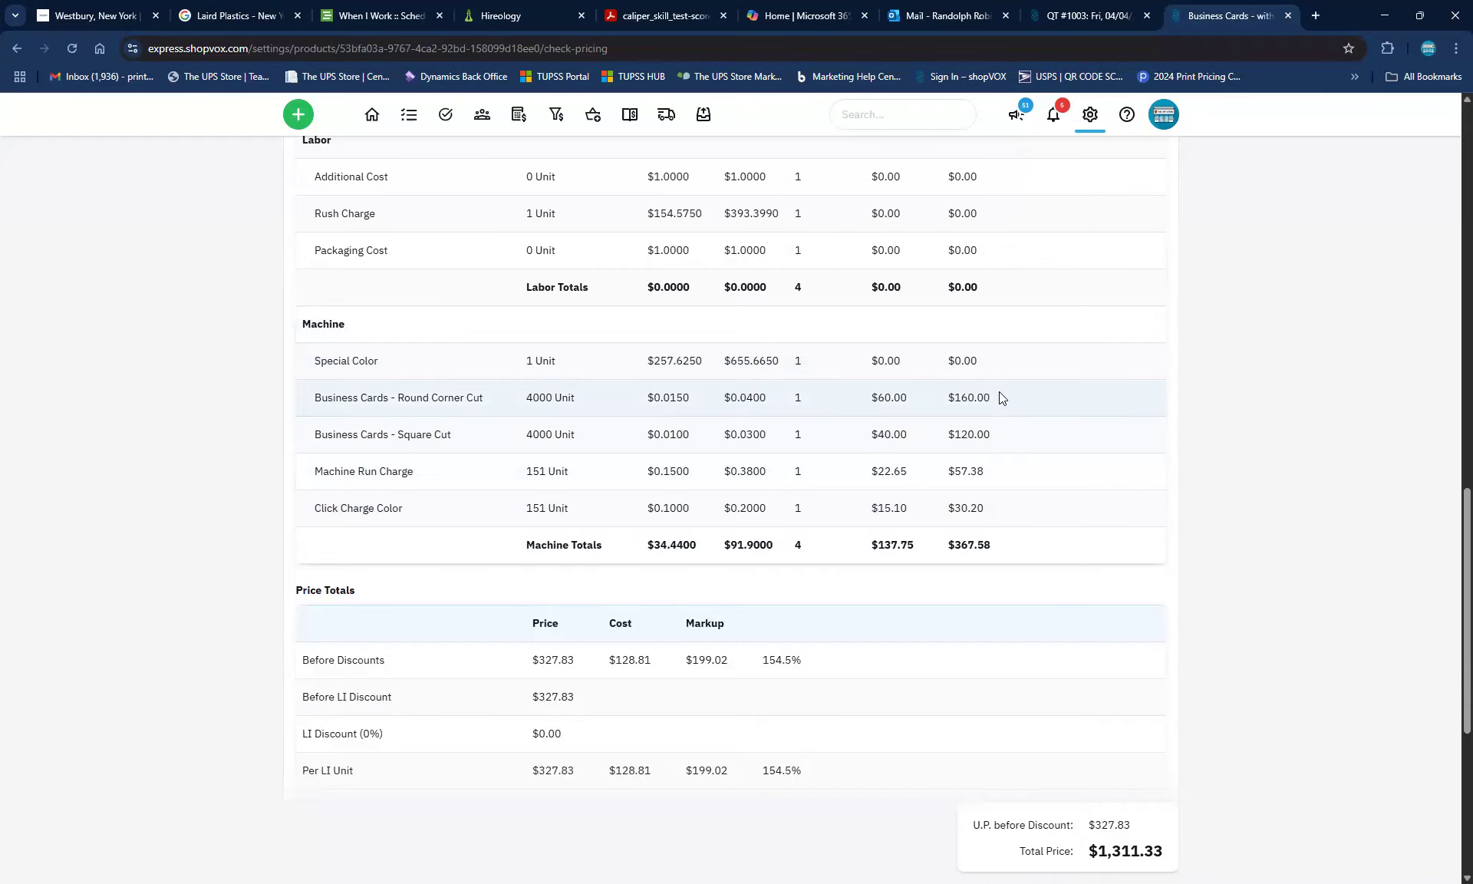
{"action": "scroll", "coordinate": [991, 399], "scroll_direction": "up", "scroll_amount": 1}
{"action": "scroll", "coordinate": [991, 404], "scroll_direction": "up", "scroll_amount": 8}
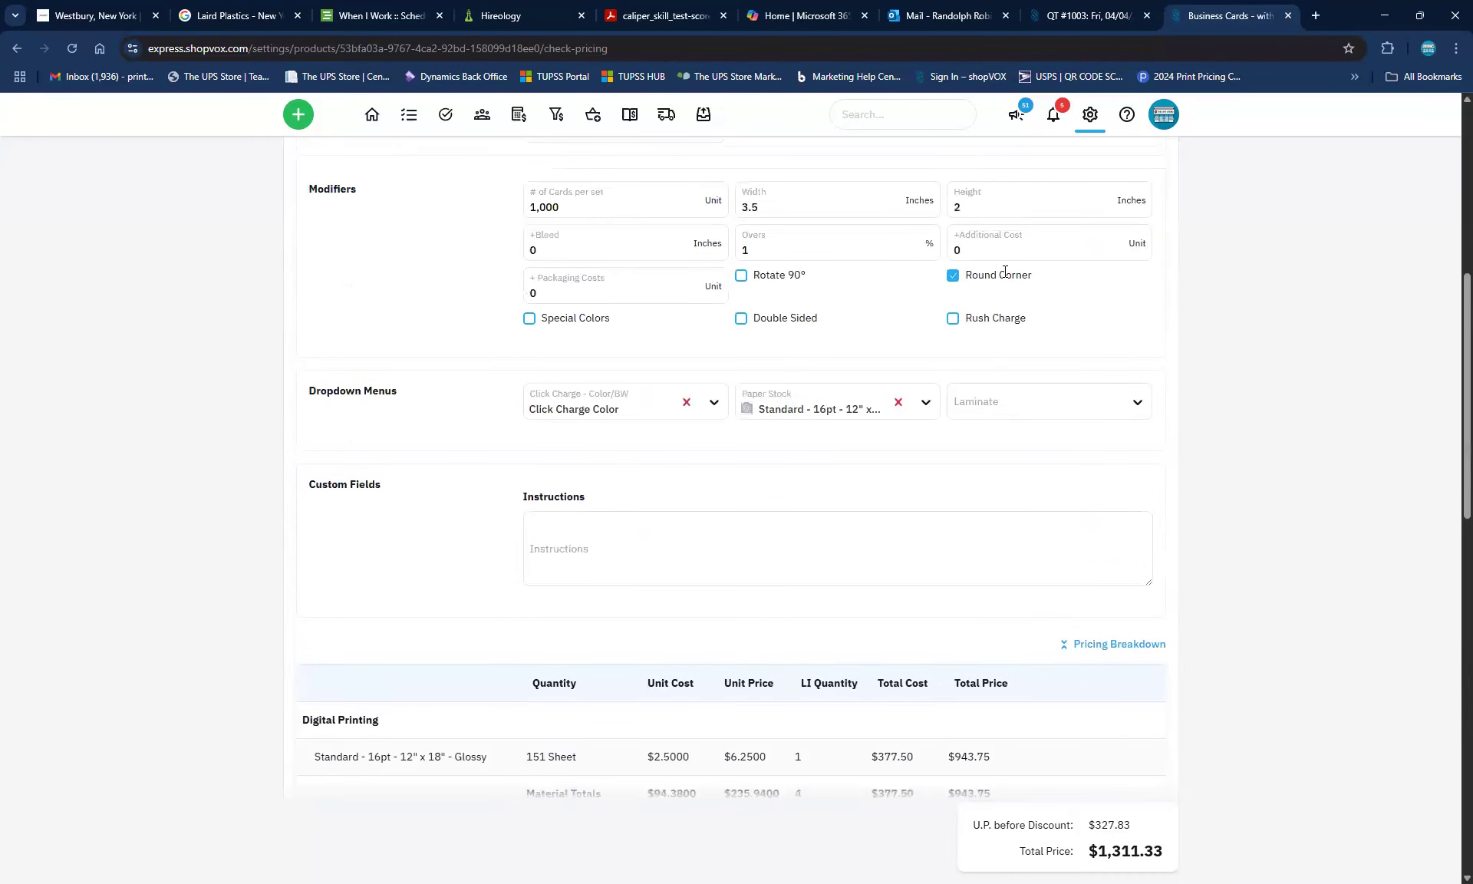
Untick Round Corner and review the Pricing Breakdown, now totalling $1,151.33
{"action": "left_click", "coordinate": [964, 281]}
{"action": "scroll", "coordinate": [973, 311], "scroll_direction": "down", "scroll_amount": 4}
{"action": "scroll", "coordinate": [973, 311], "scroll_direction": "down", "scroll_amount": 3}
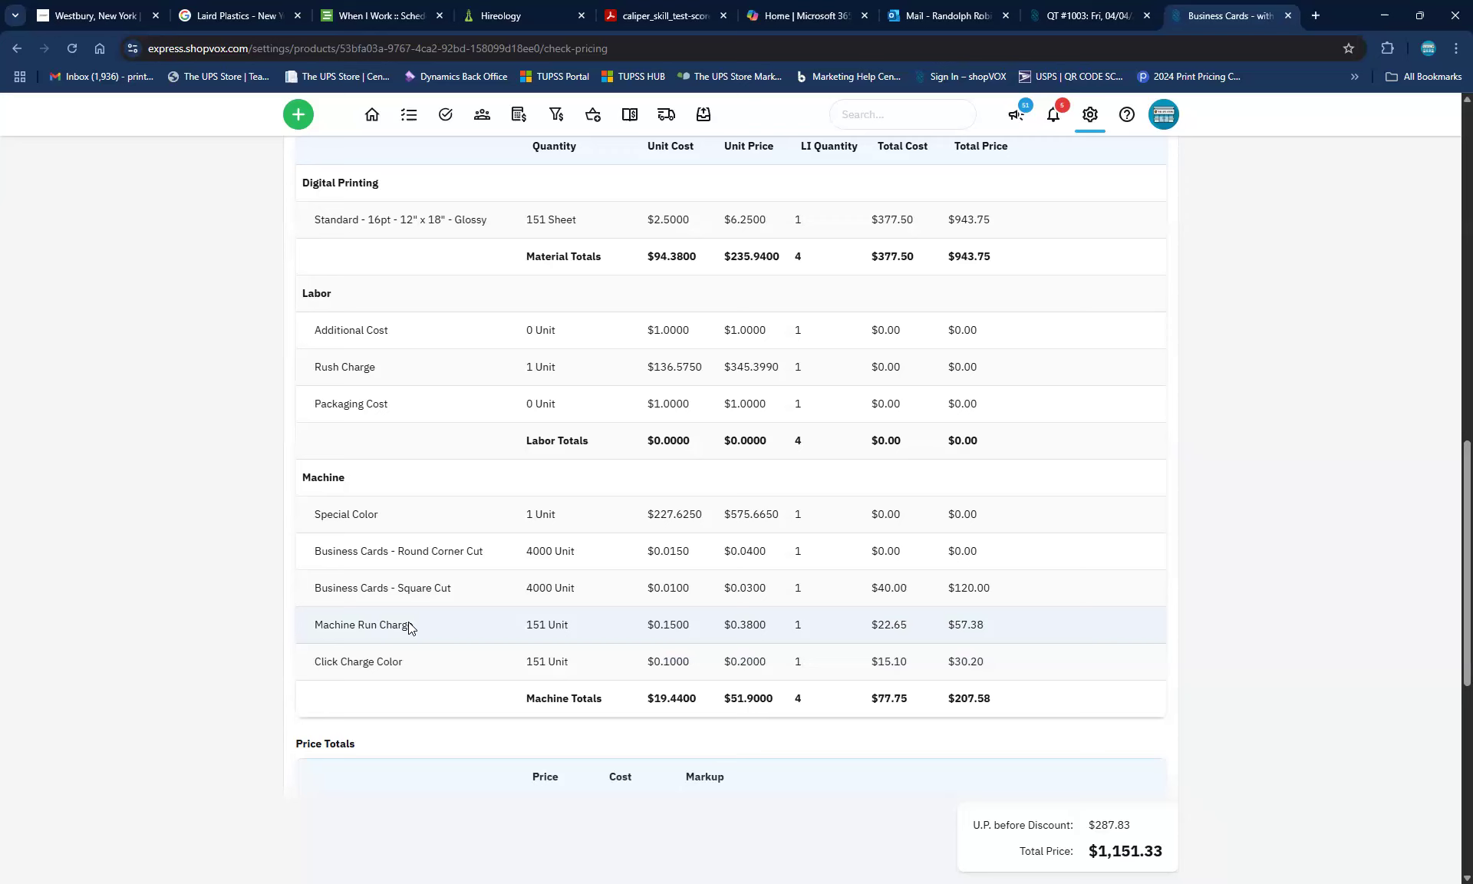
{"action": "scroll", "coordinate": [589, 549], "scroll_direction": "up", "scroll_amount": 6}
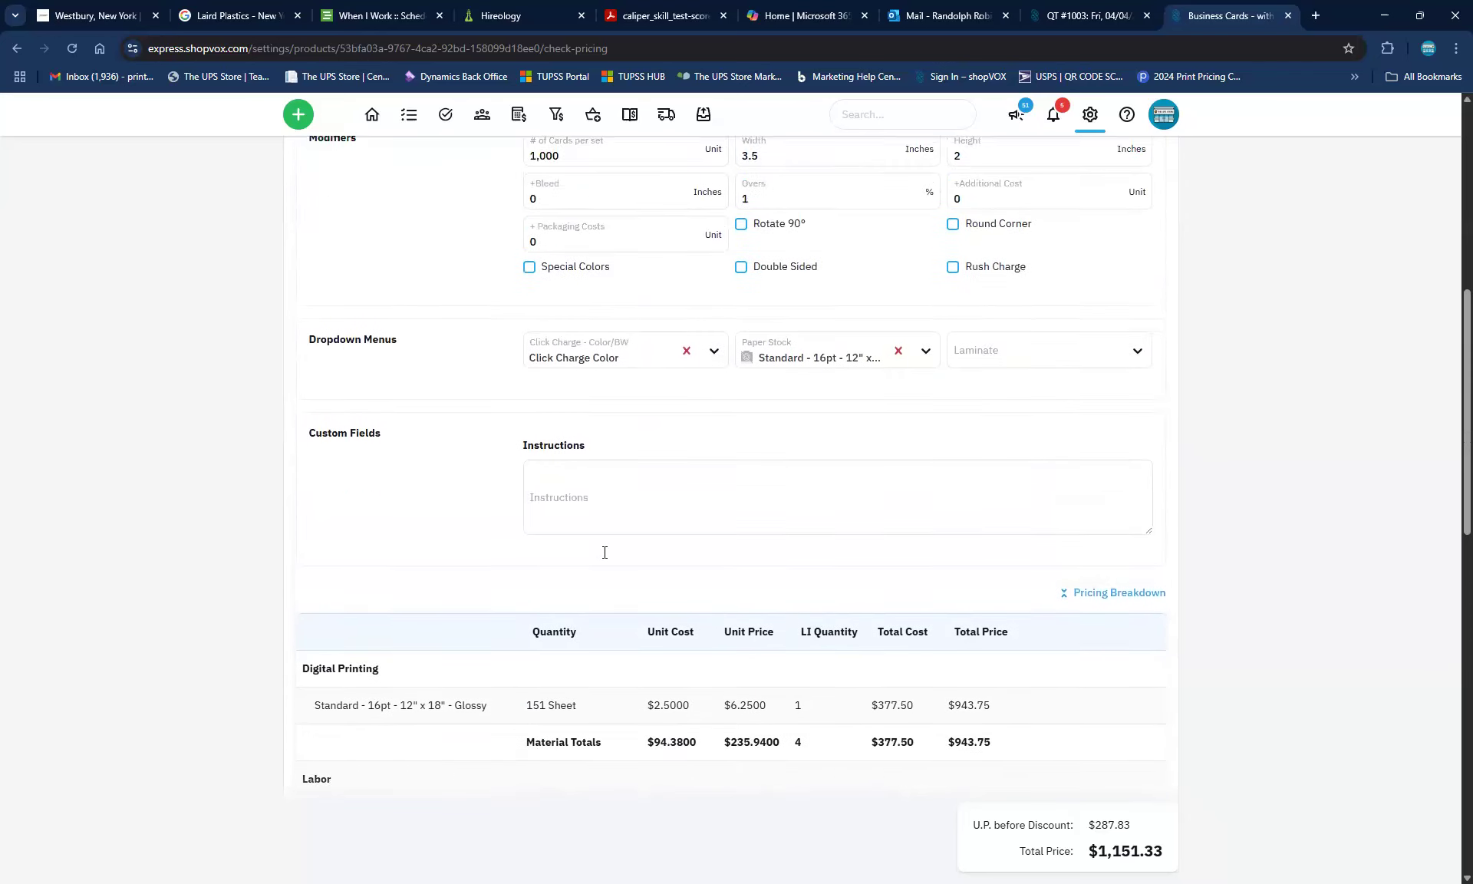
{"action": "scroll", "coordinate": [606, 553], "scroll_direction": "up", "scroll_amount": 1}
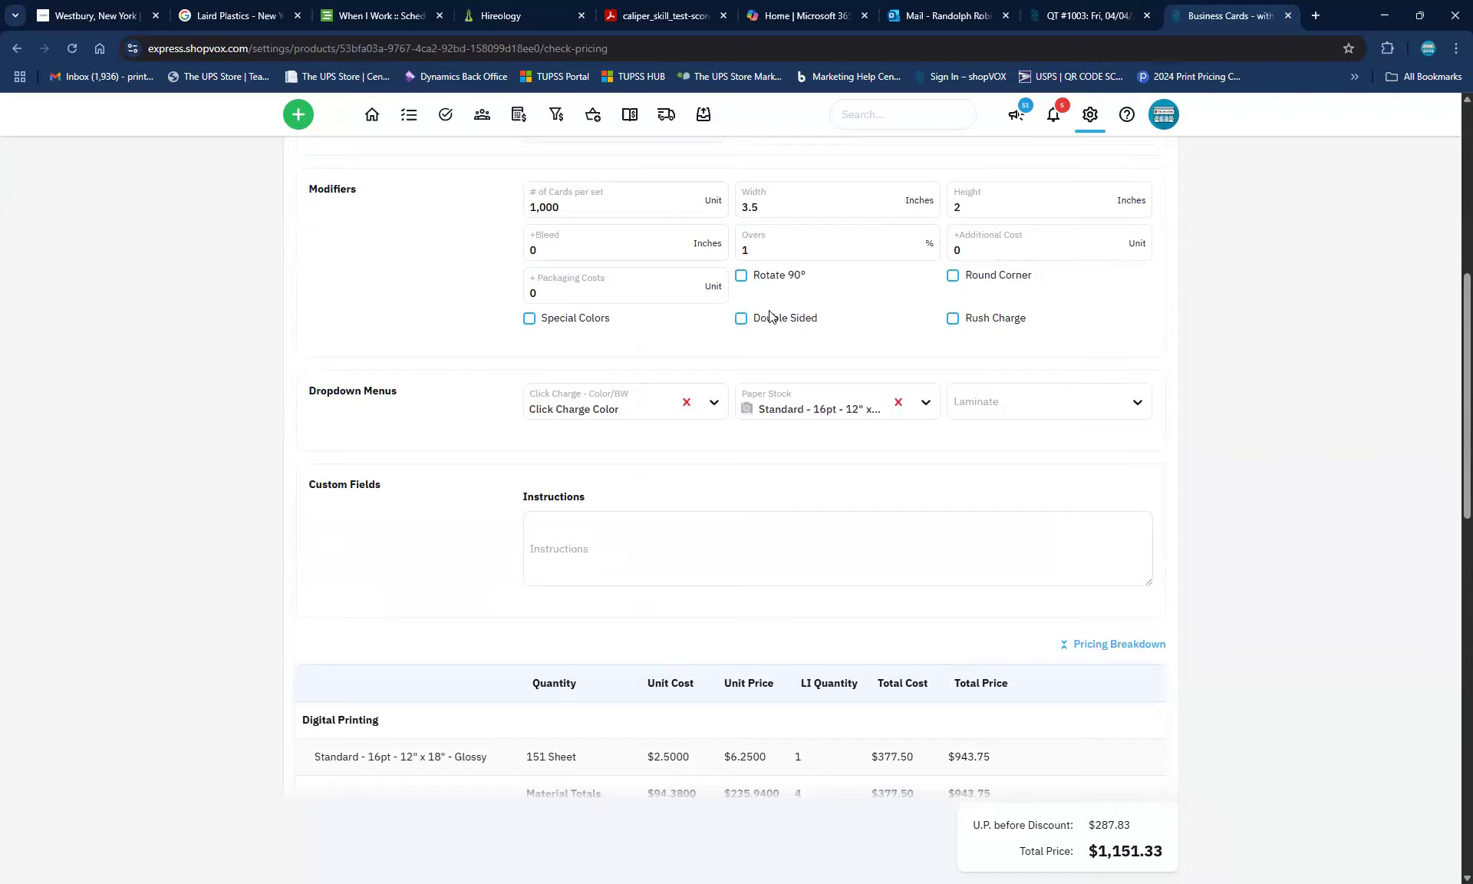
Tick Rush Charge to compare the price, then untick it again
{"action": "left_click", "coordinate": [954, 318]}
{"action": "scroll", "coordinate": [800, 456], "scroll_direction": "down", "scroll_amount": 6}
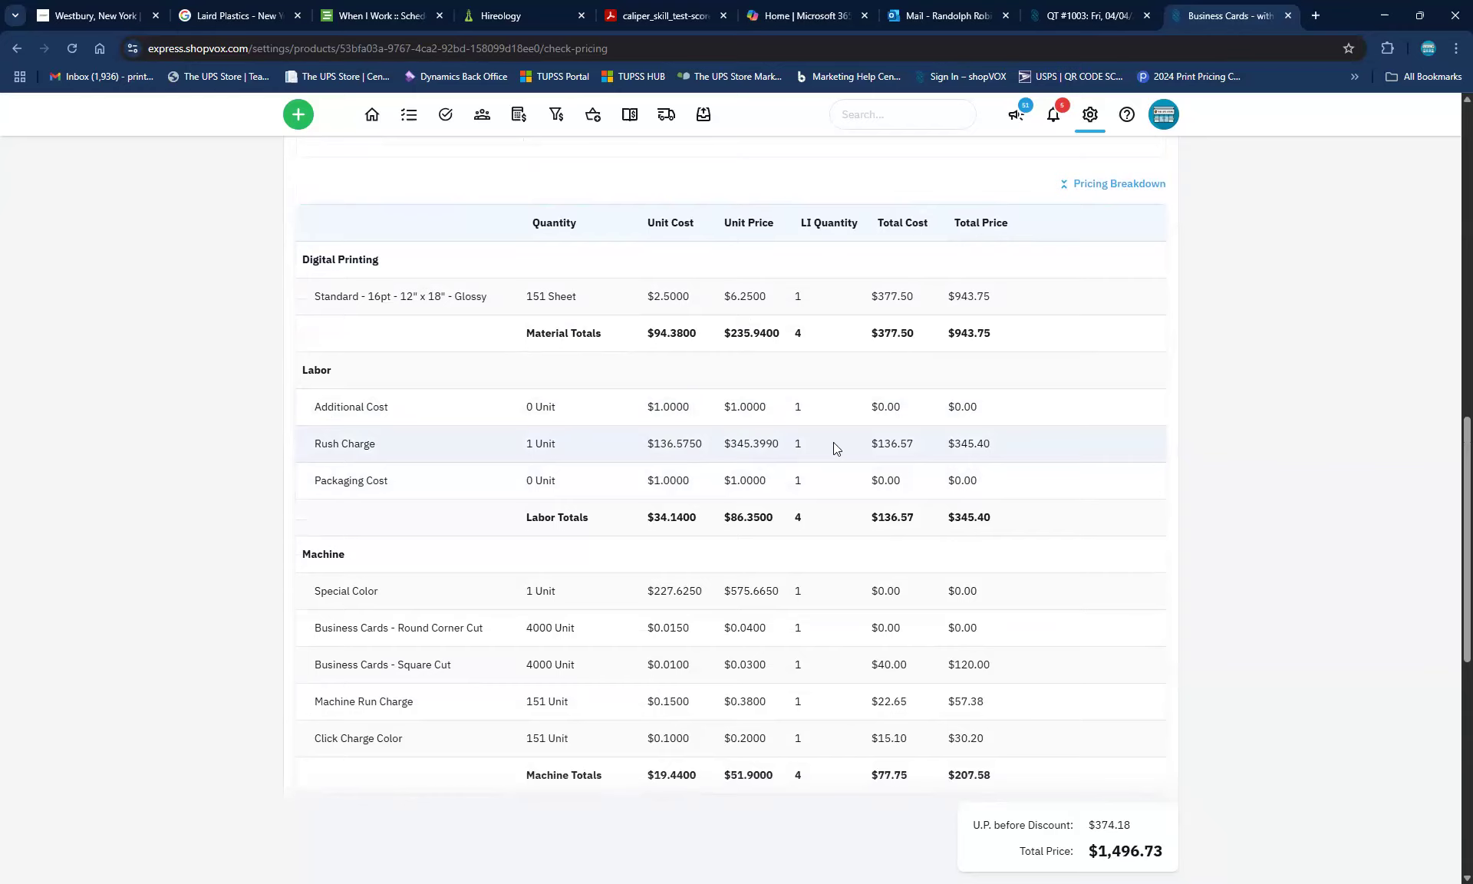
{"action": "scroll", "coordinate": [833, 442], "scroll_direction": "up", "scroll_amount": 6}
{"action": "left_click", "coordinate": [954, 319]}
{"action": "scroll", "coordinate": [957, 329], "scroll_direction": "down", "scroll_amount": 5}
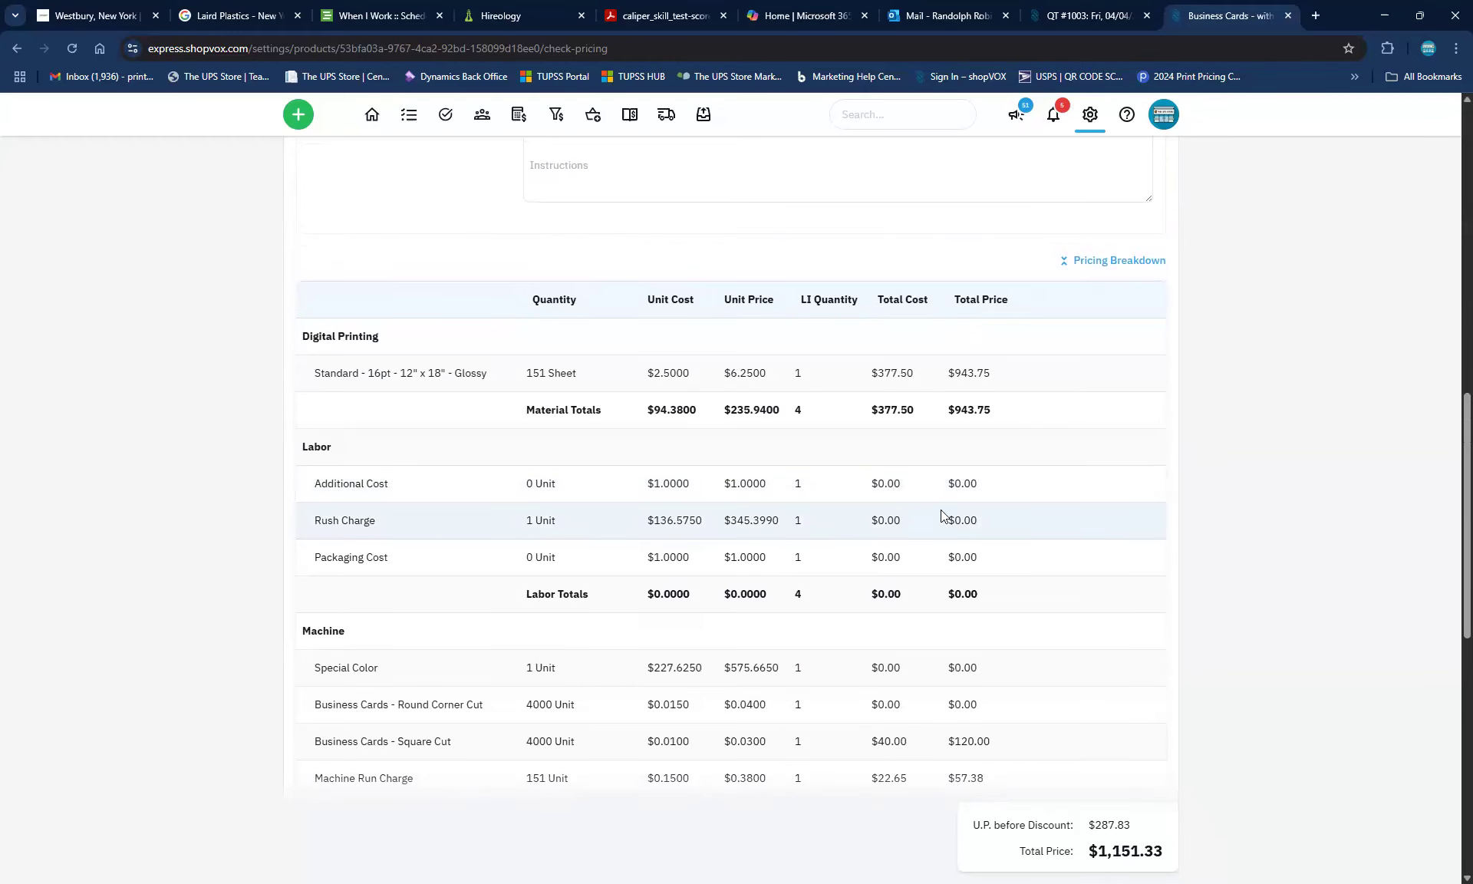
{"action": "scroll", "coordinate": [622, 564], "scroll_direction": "down", "scroll_amount": 4}
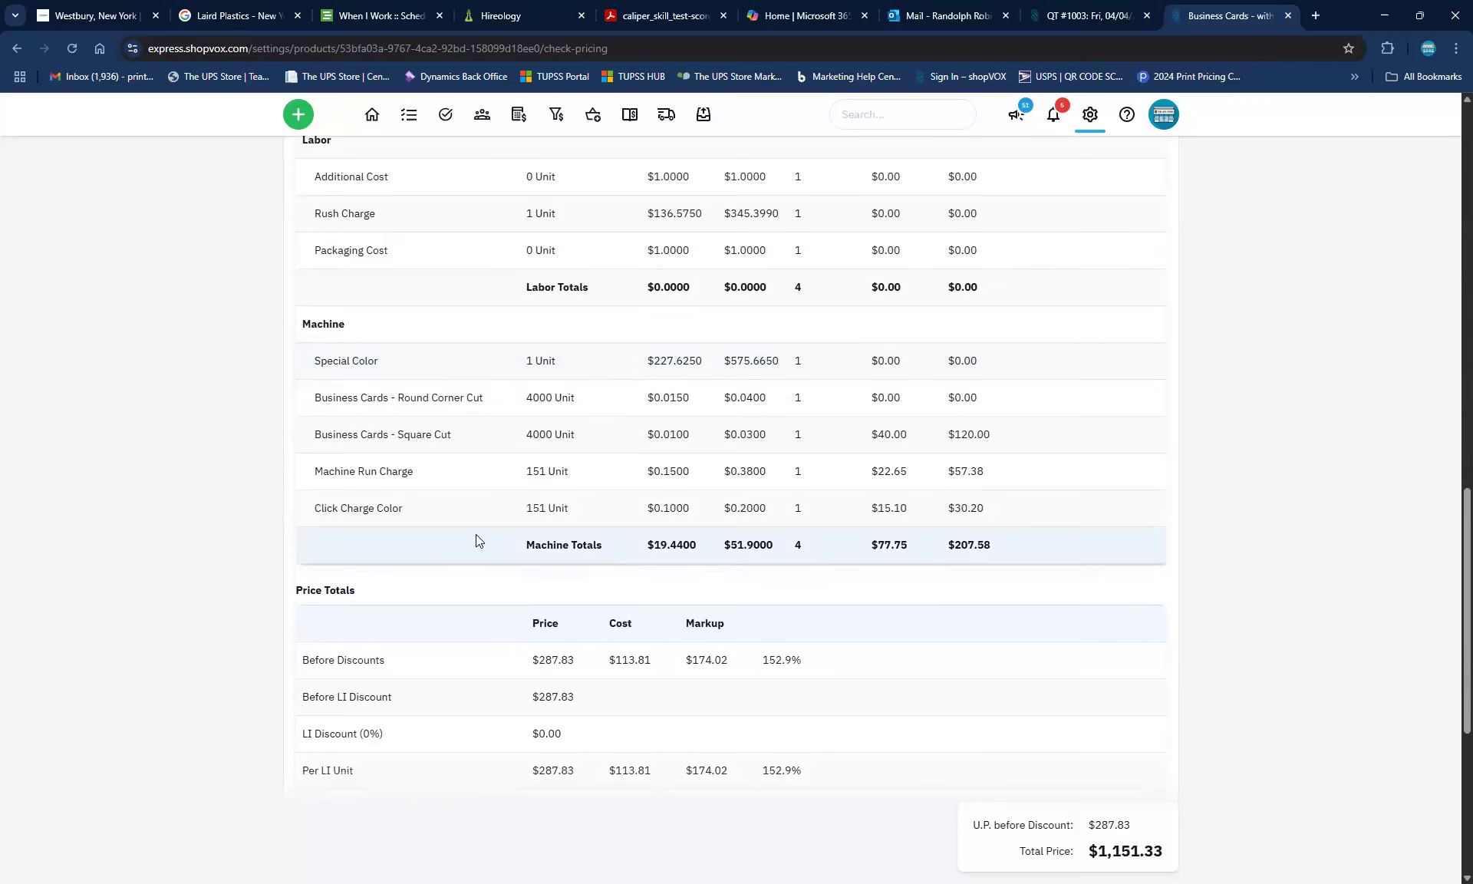
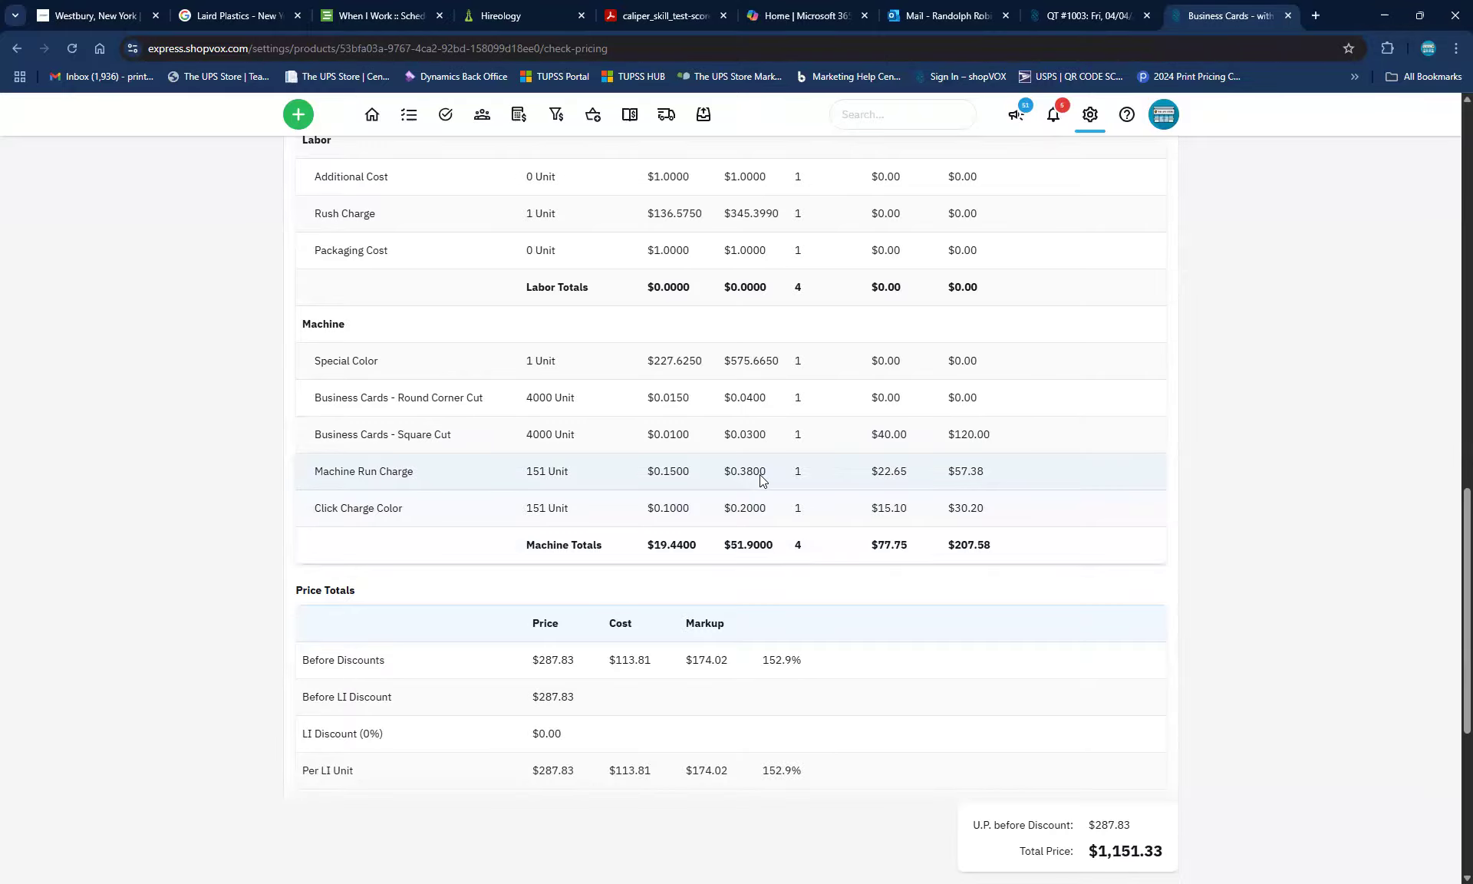
Scroll back up from the $1,151.33 pricing check and return to the Products list
{"action": "scroll", "coordinate": [451, 407], "scroll_direction": "up", "scroll_amount": 8}
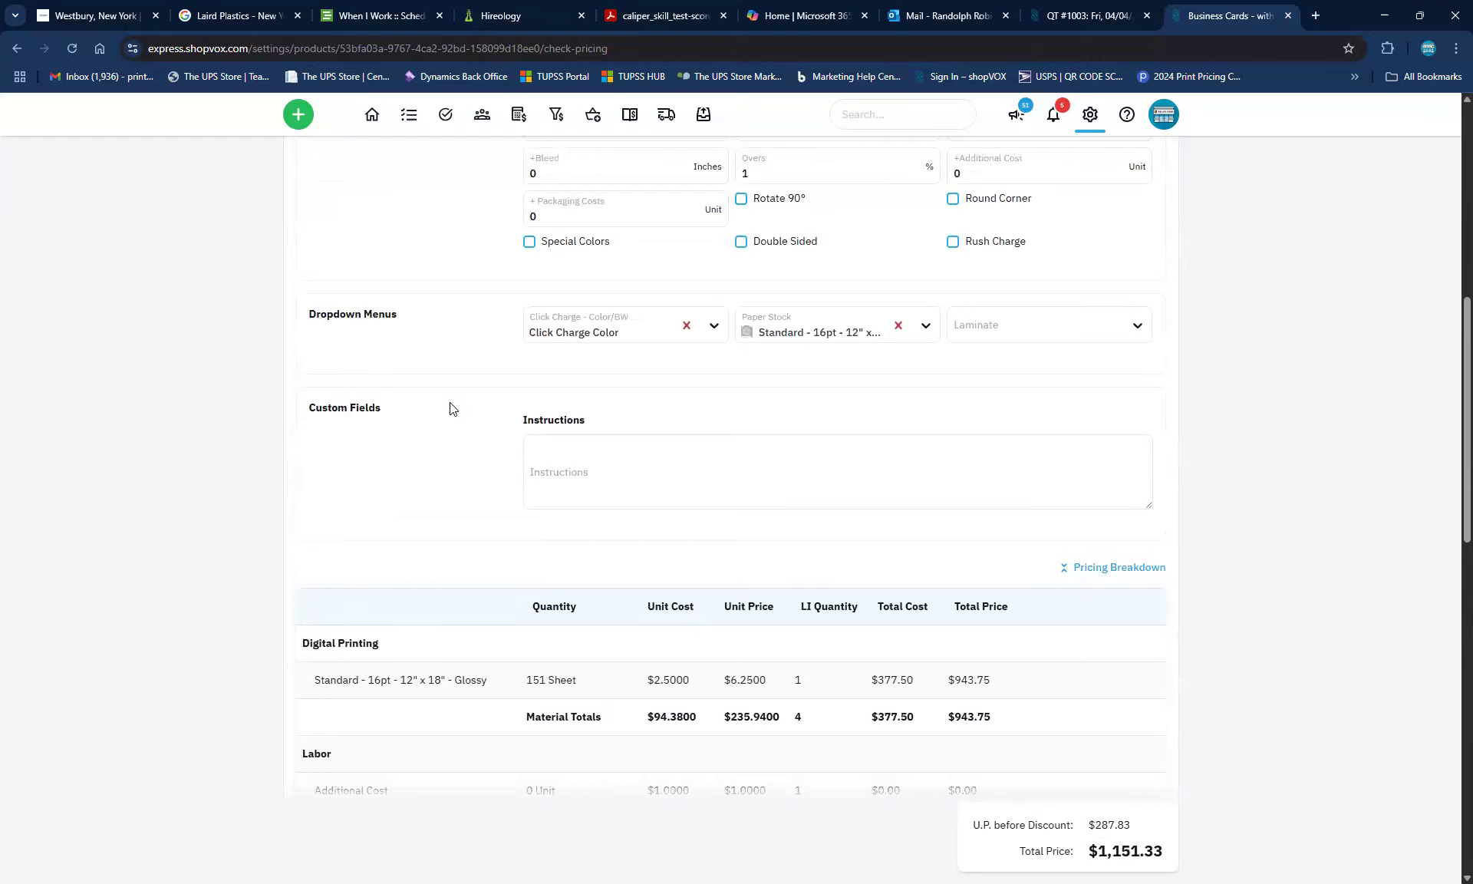
{"action": "scroll", "coordinate": [451, 408], "scroll_direction": "up", "scroll_amount": 8}
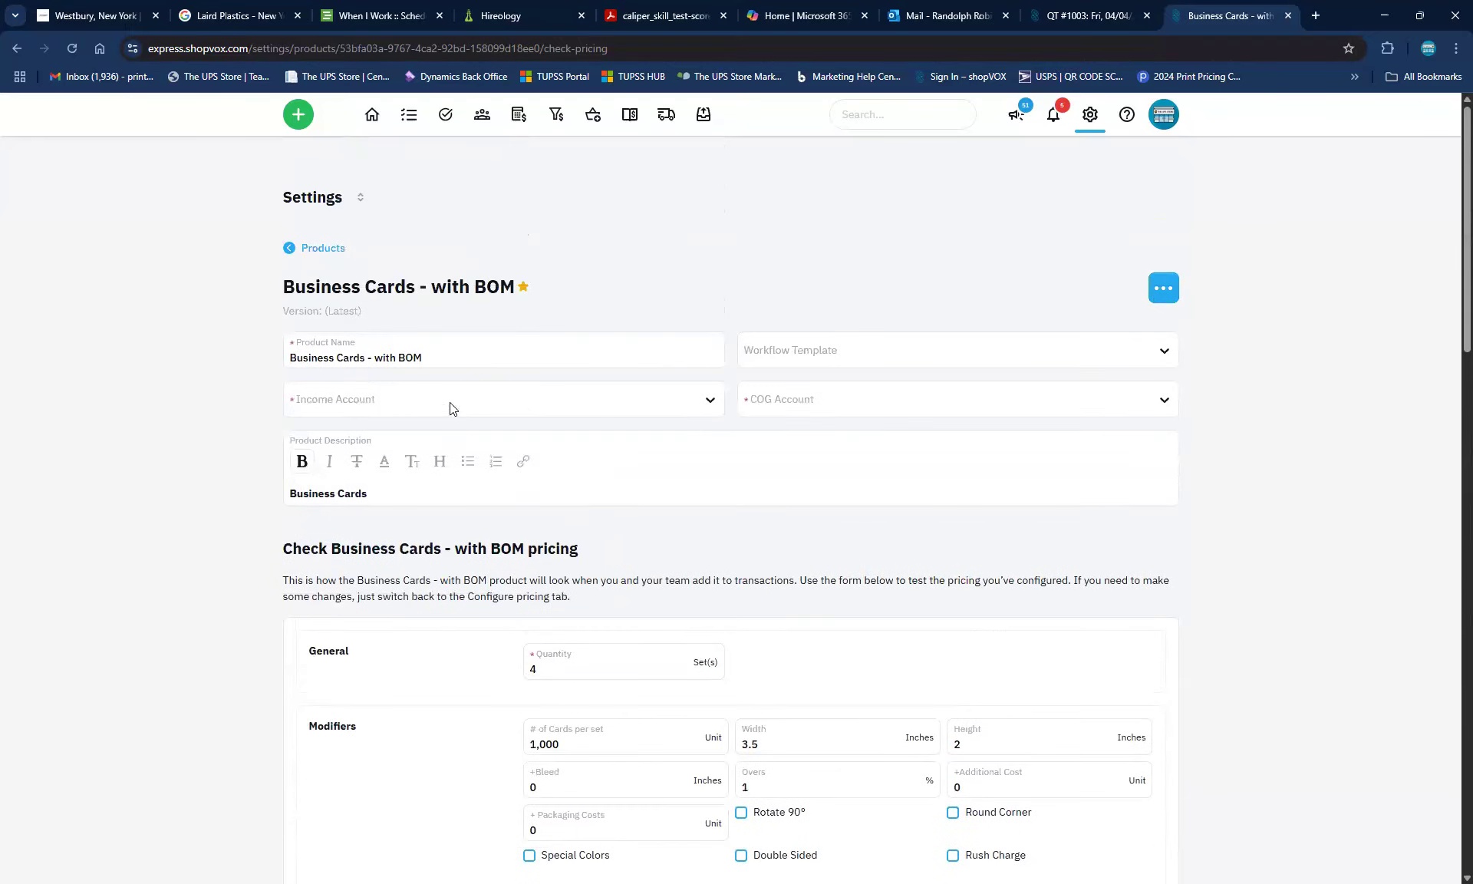
{"action": "left_click", "coordinate": [315, 247]}
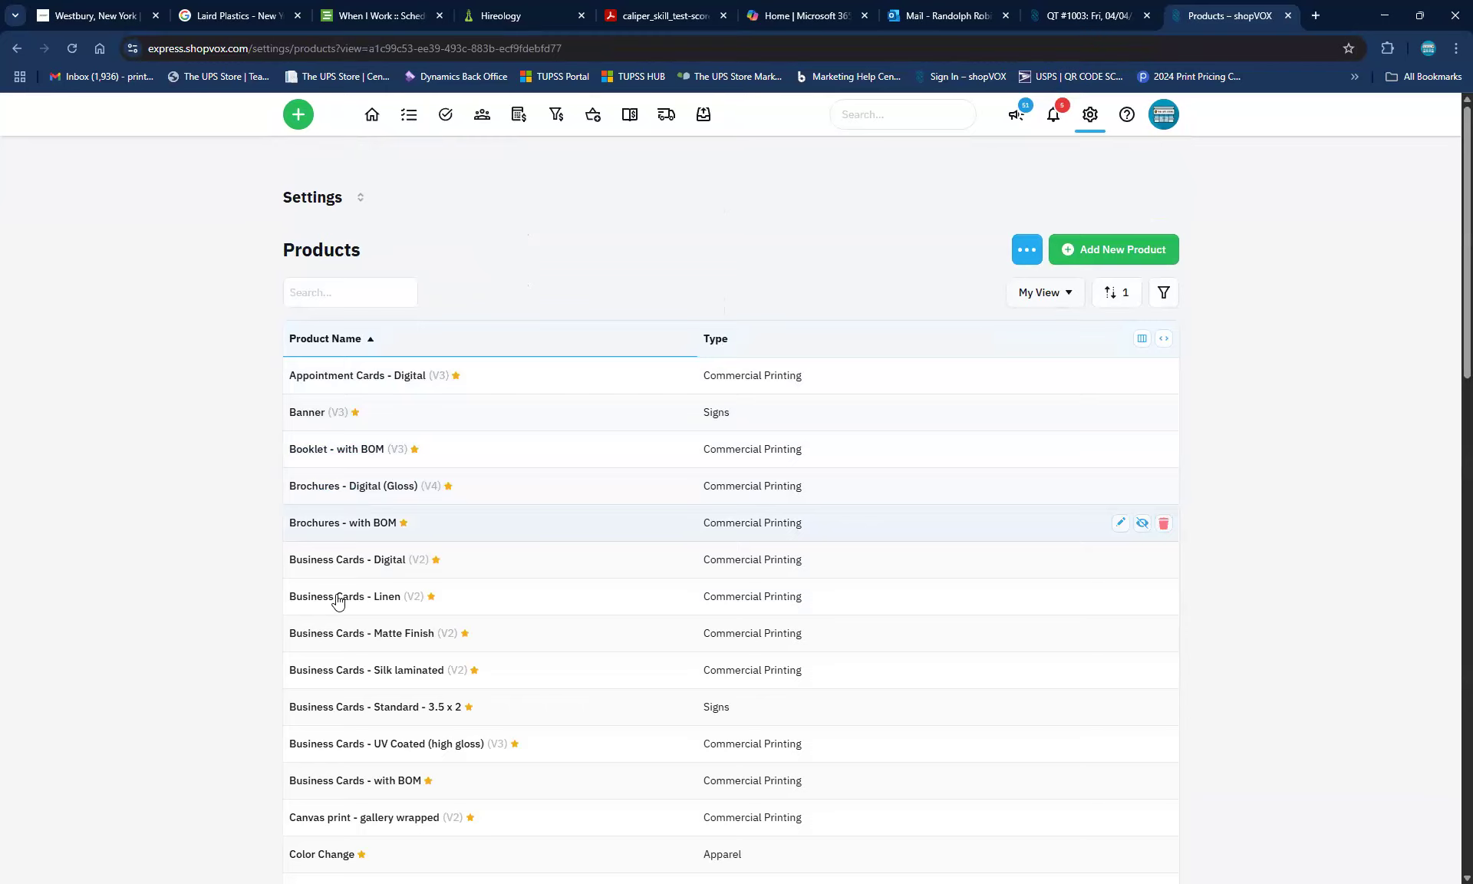
Open Business Cards - with BOM and inspect its Machine Run Charge default item, closing it unchanged
{"action": "left_click", "coordinate": [377, 781]}
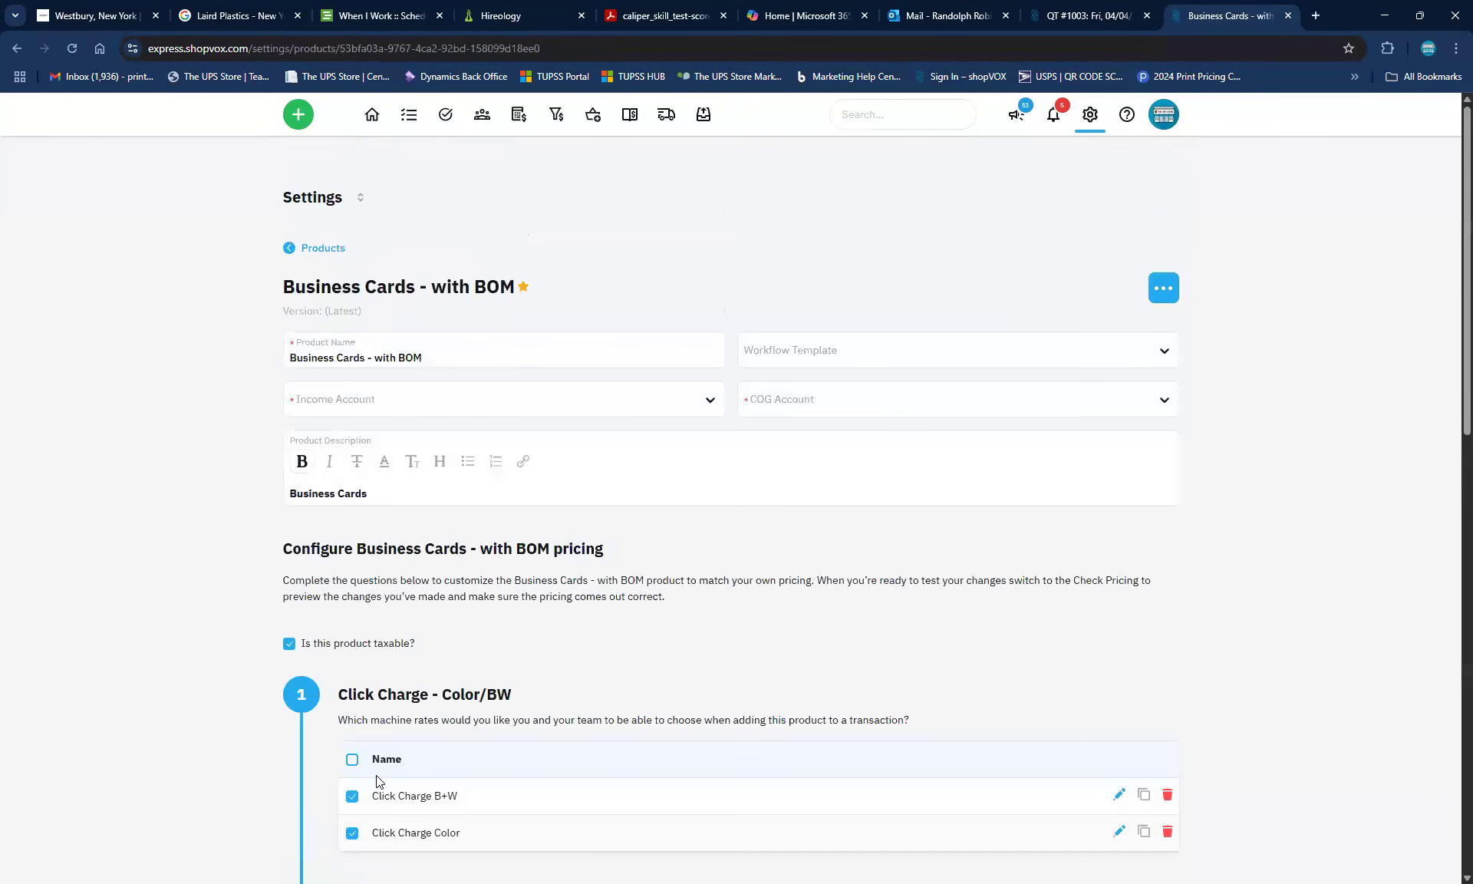
{"action": "scroll", "coordinate": [283, 626], "scroll_direction": "down", "scroll_amount": 12}
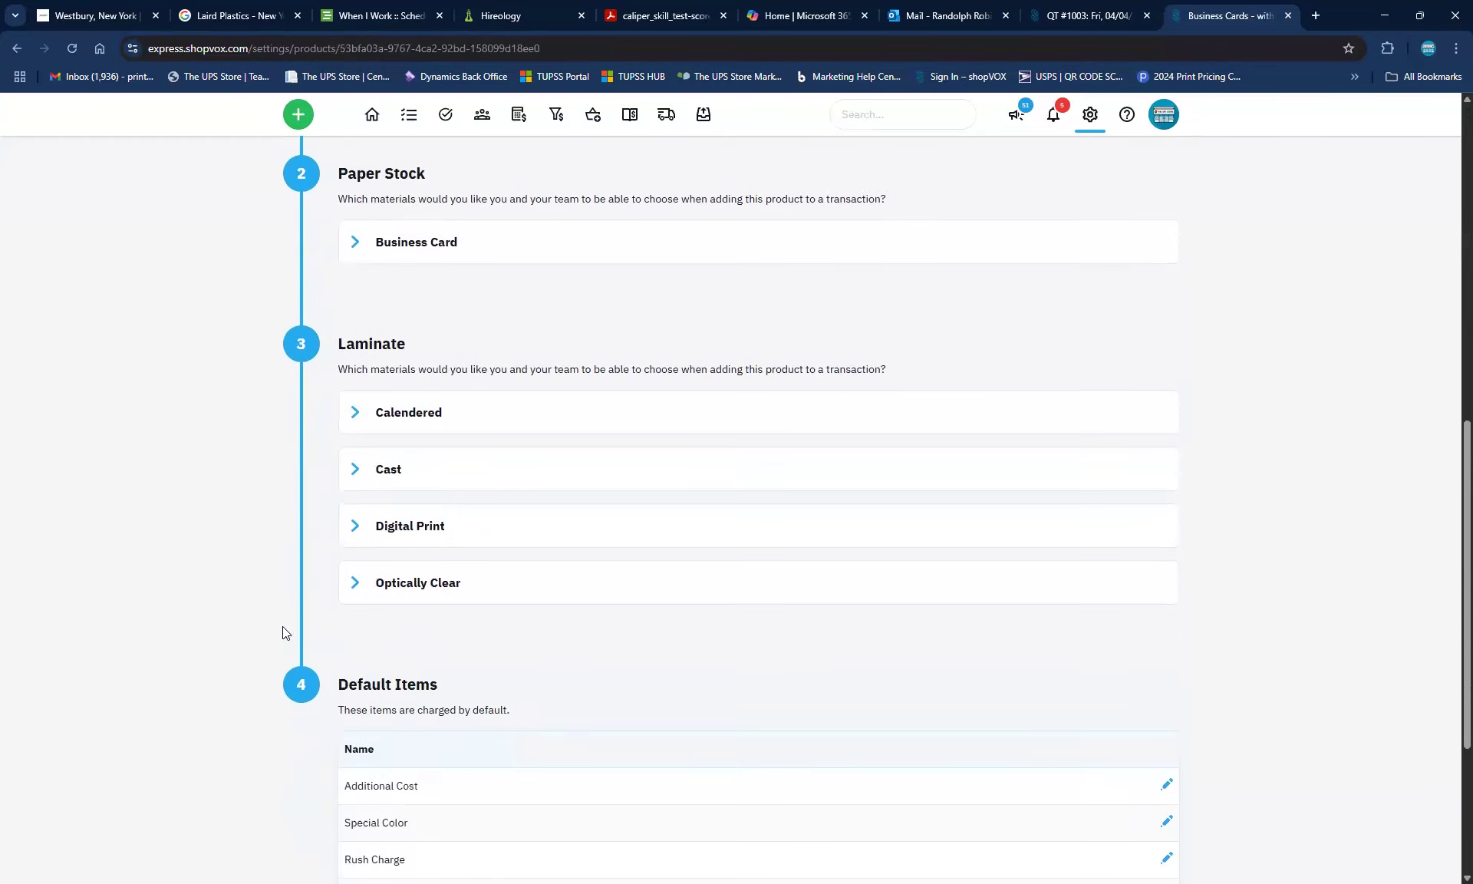
{"action": "scroll", "coordinate": [359, 737], "scroll_direction": "down", "scroll_amount": 1}
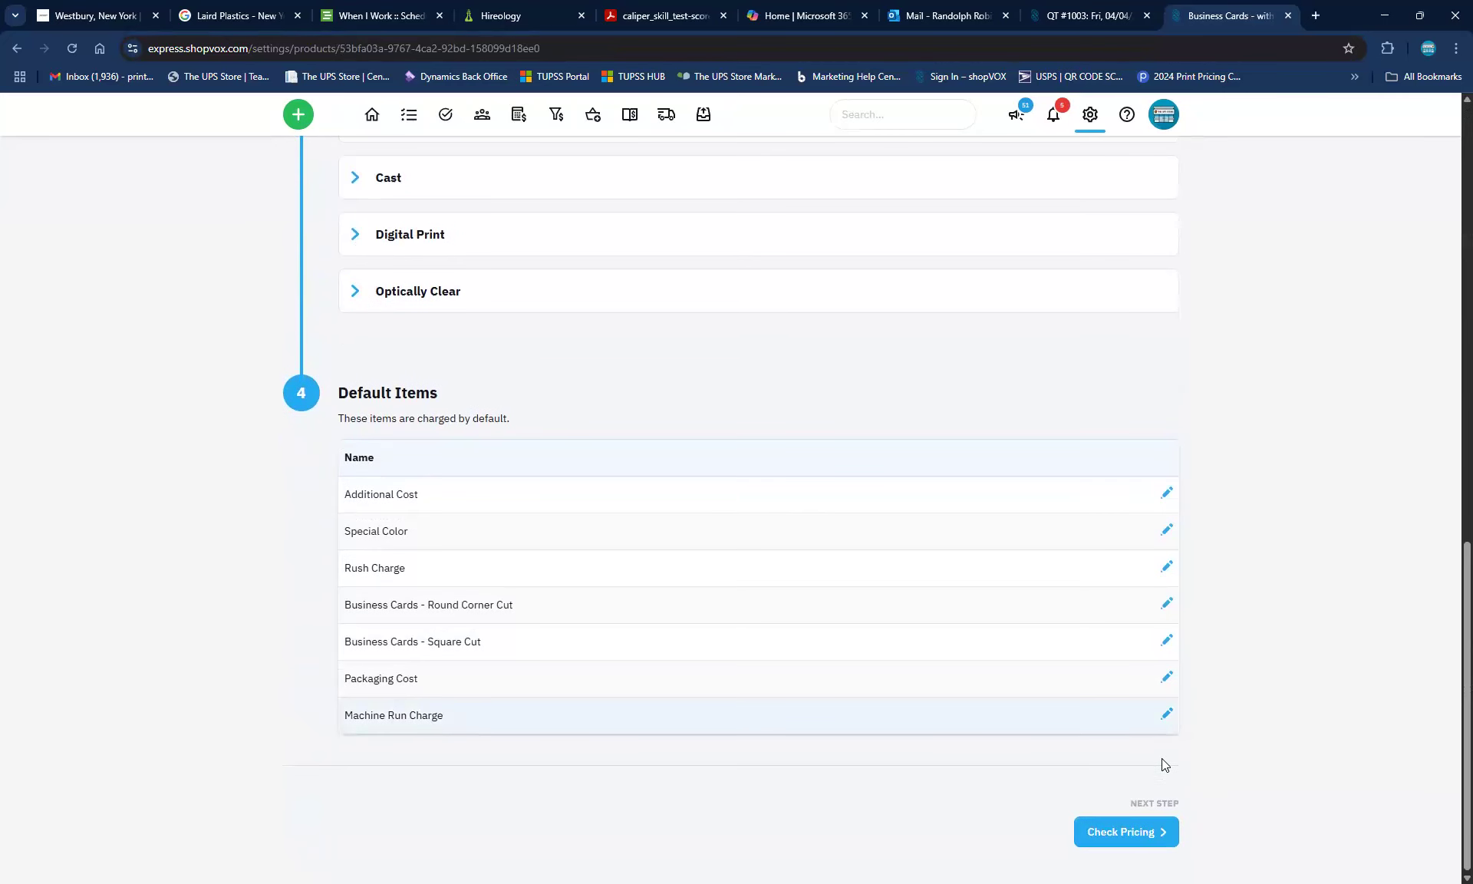
{"action": "left_click", "coordinate": [1168, 714]}
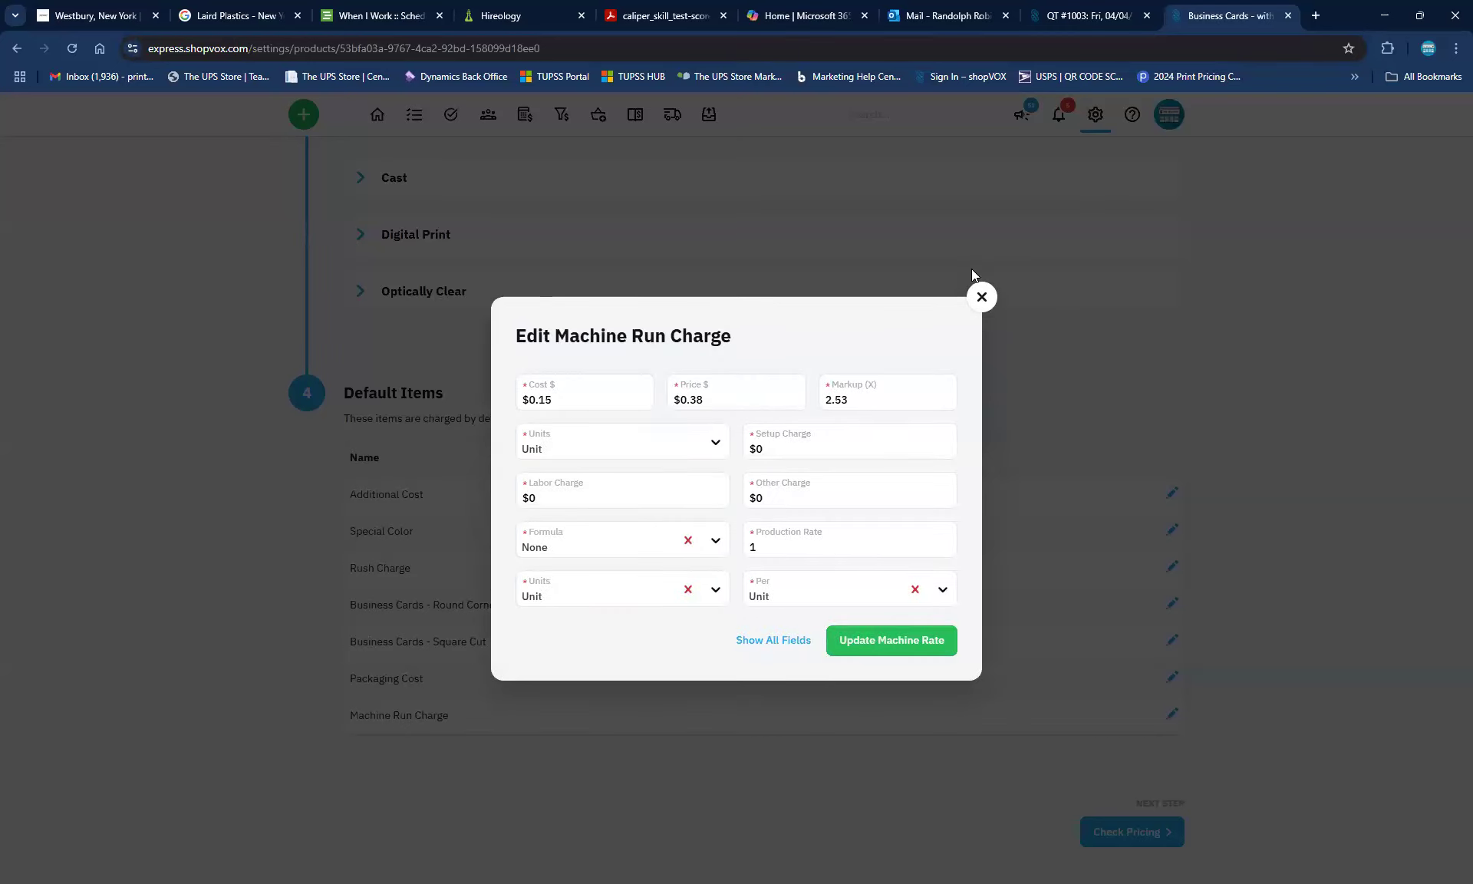
{"action": "left_click", "coordinate": [981, 297]}
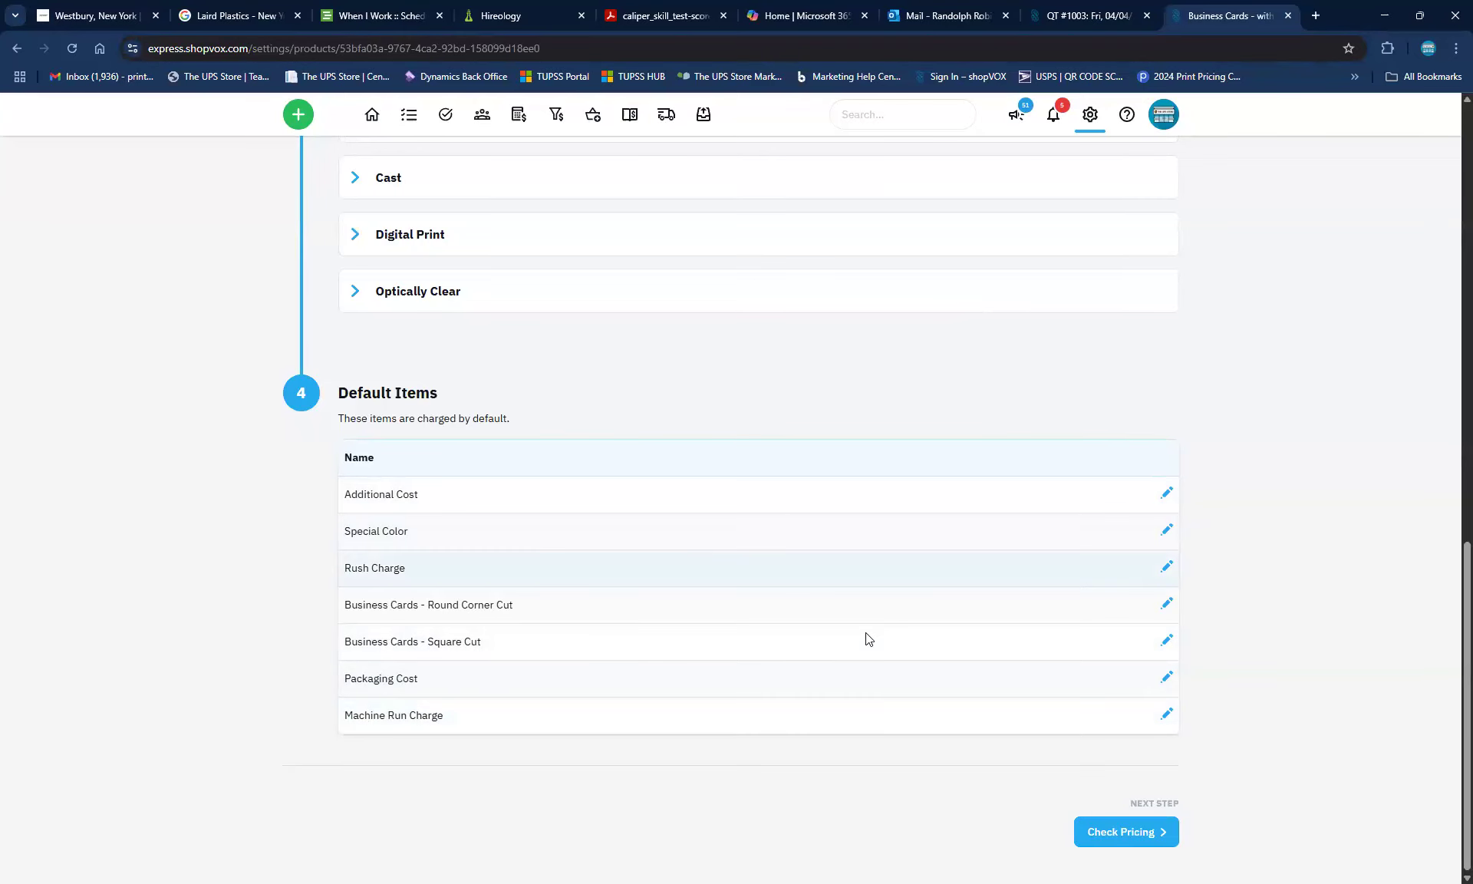
Untick Gloss, Luster and Matte Laminate under Laminate > Digital Print
{"action": "scroll", "coordinate": [866, 633], "scroll_direction": "up", "scroll_amount": 5}
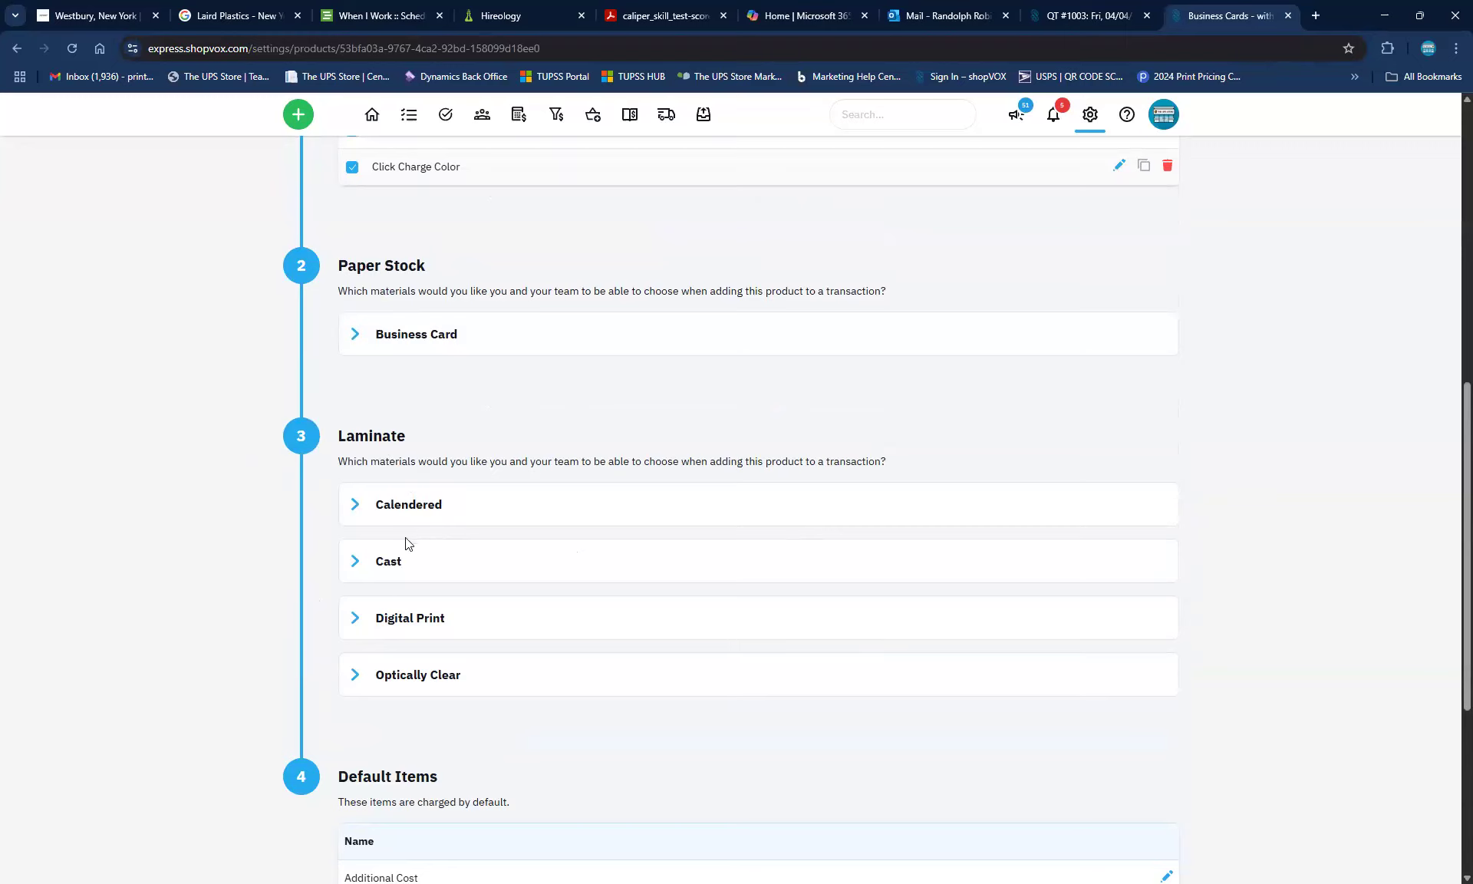
{"action": "left_click", "coordinate": [353, 618]}
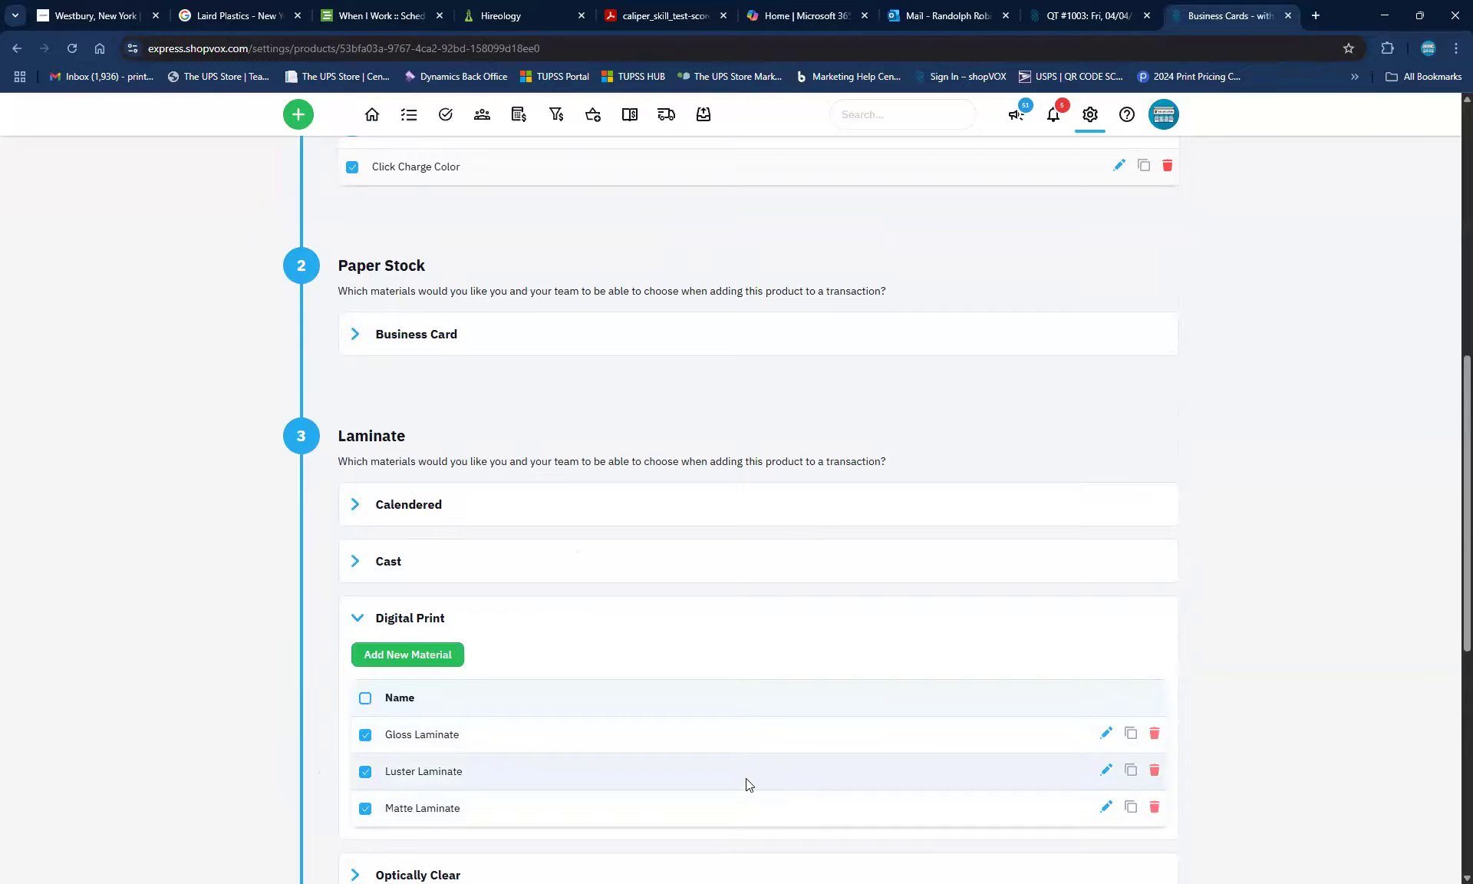
{"action": "scroll", "coordinate": [960, 769], "scroll_direction": "down", "scroll_amount": 2}
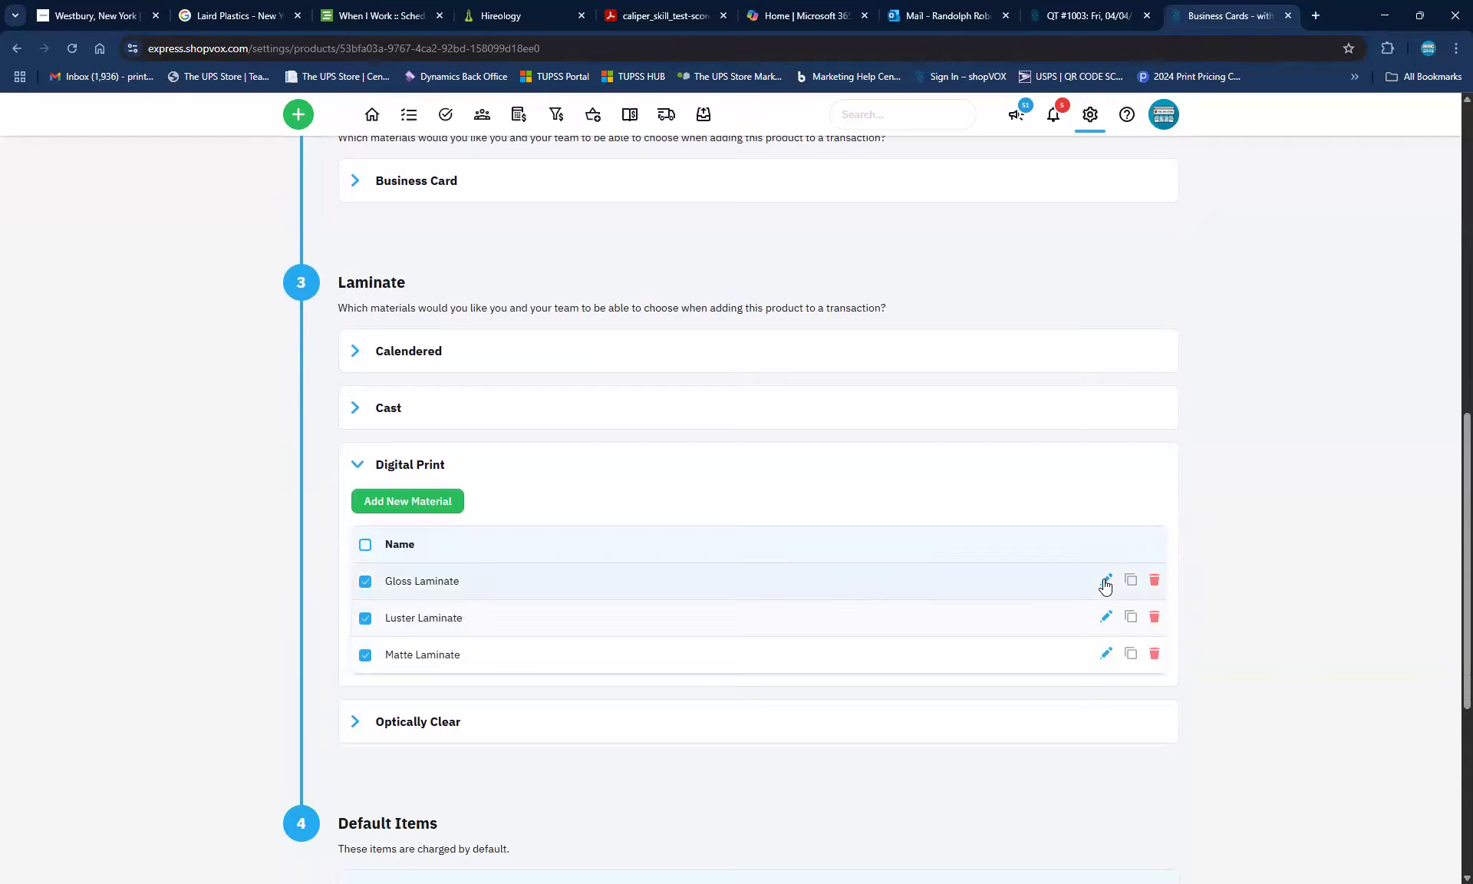
{"action": "left_click", "coordinate": [366, 580]}
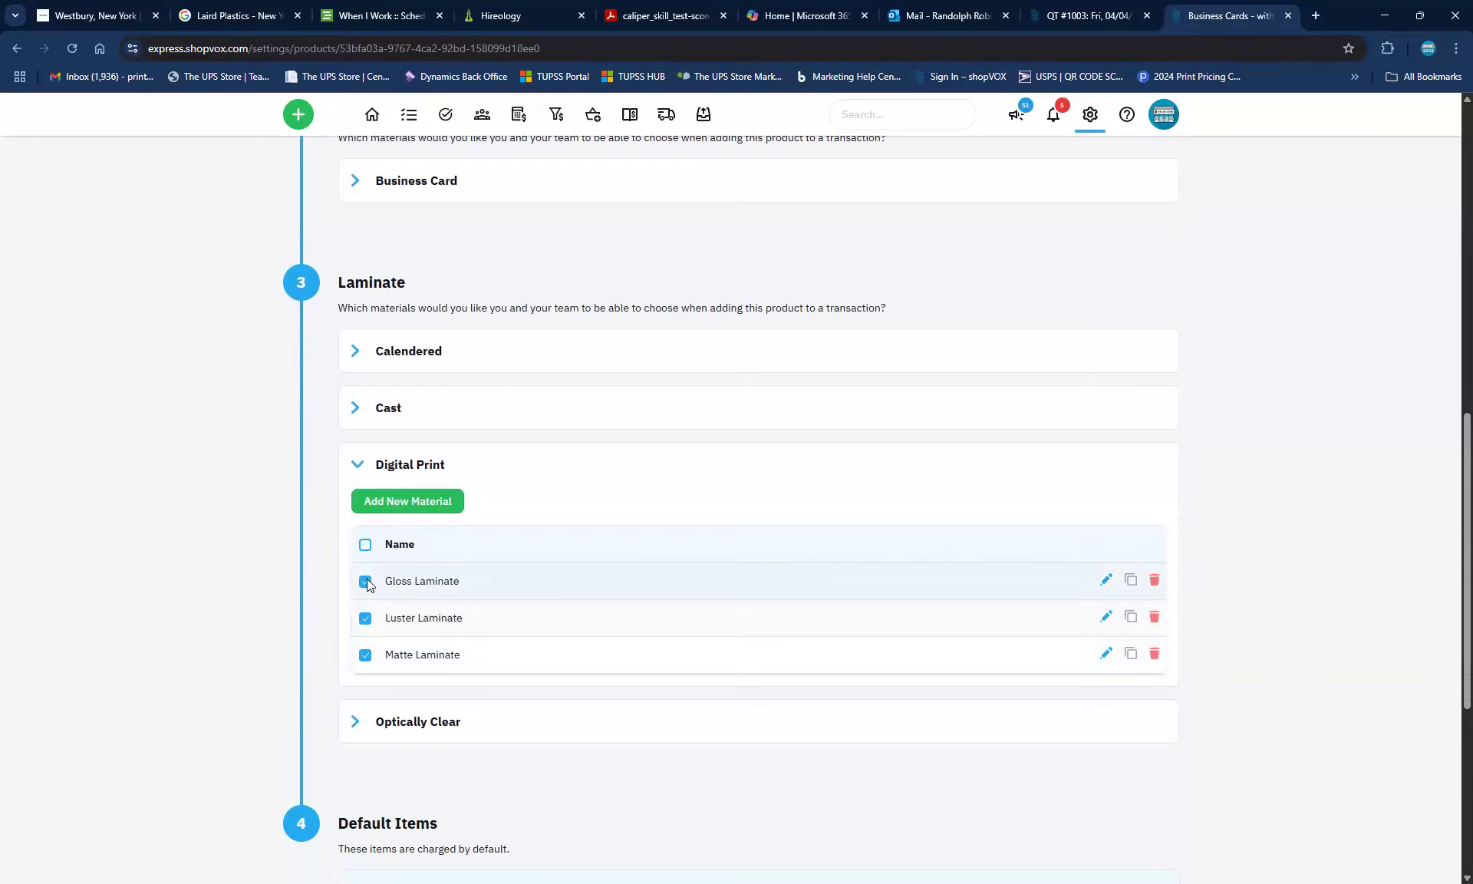
{"action": "left_click", "coordinate": [365, 620]}
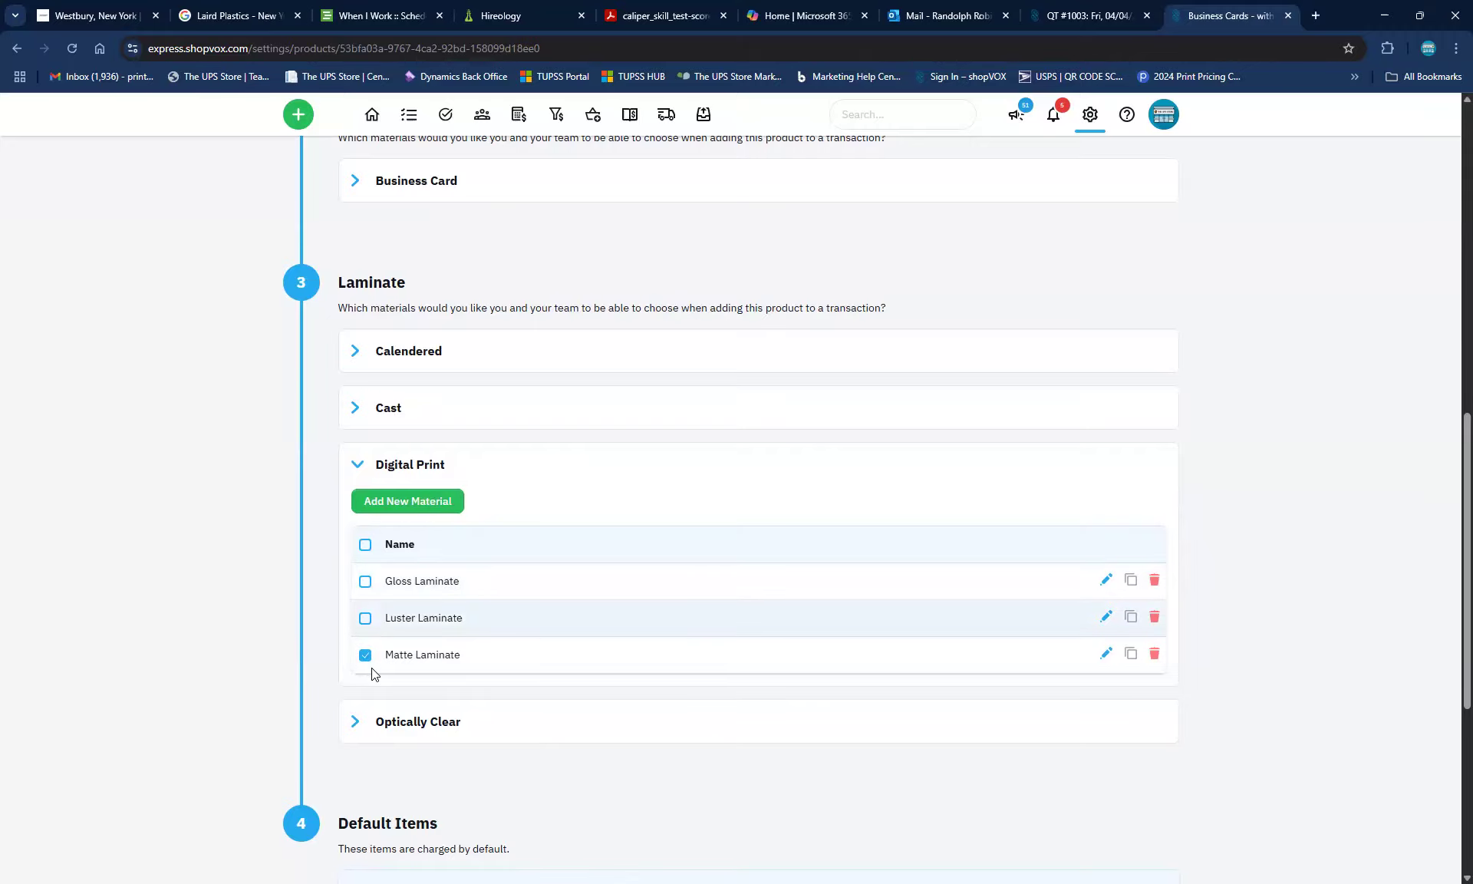
{"action": "left_click", "coordinate": [365, 656]}
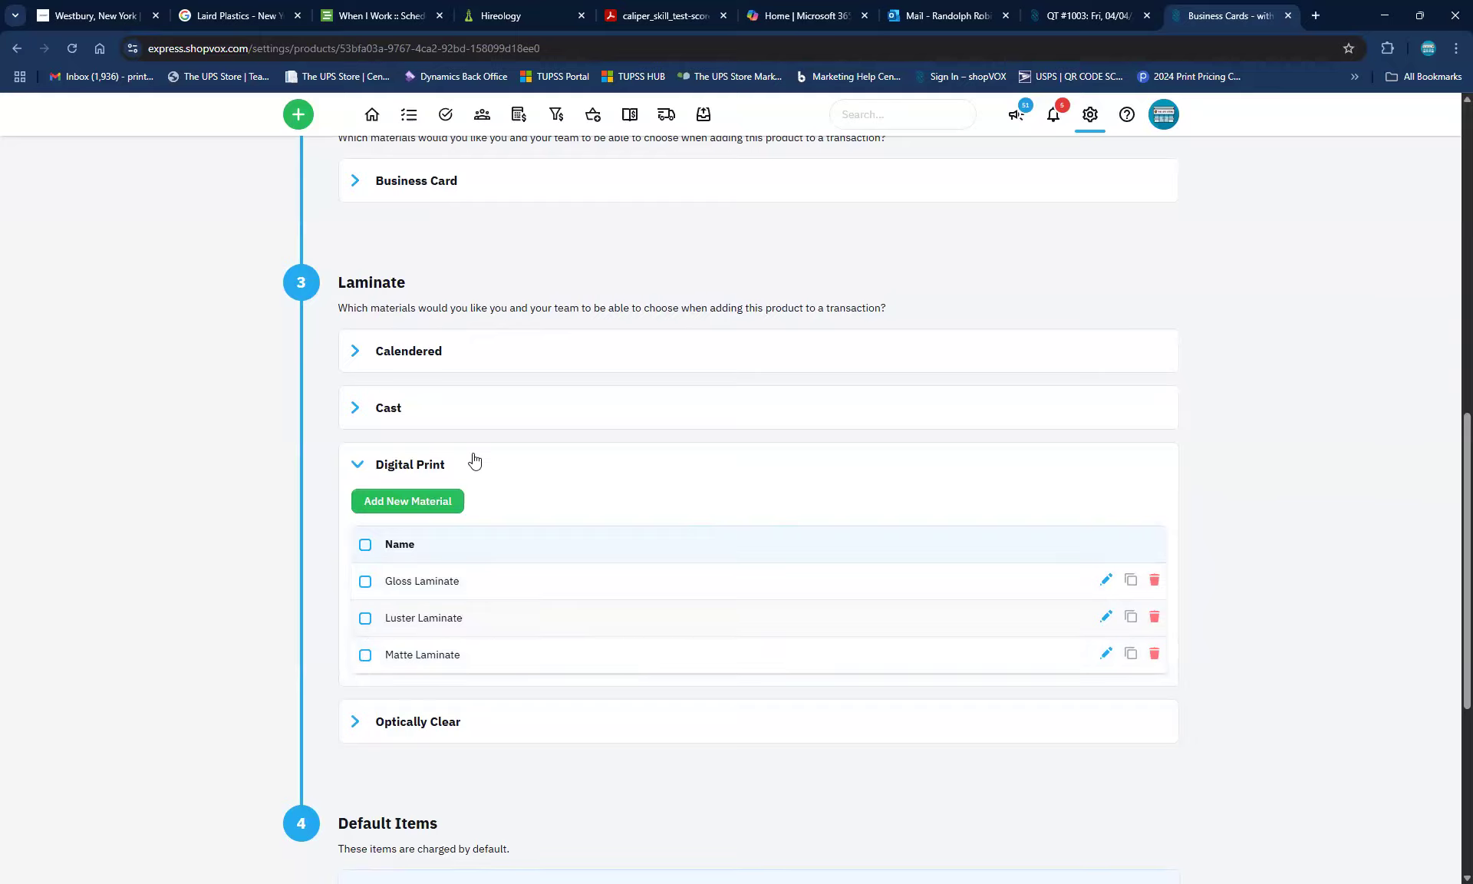
{"action": "left_click", "coordinate": [413, 502]}
{"action": "scroll", "coordinate": [935, 500], "scroll_direction": "down", "scroll_amount": 5}
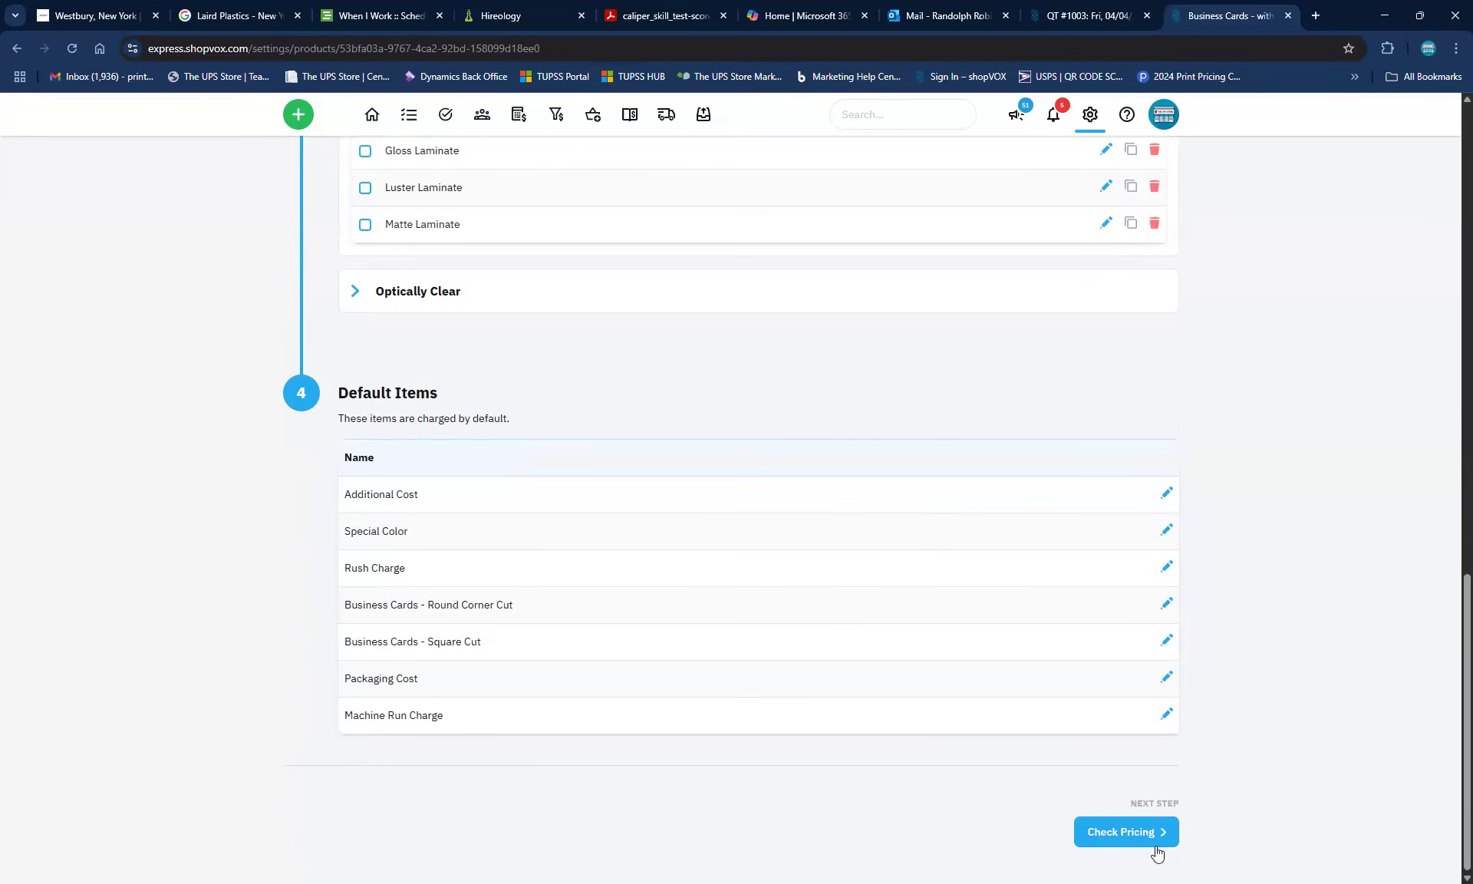
Open Check Pricing and browse the Laminate options without choosing one, leaving a $3.00 total
{"action": "left_click", "coordinate": [1135, 832]}
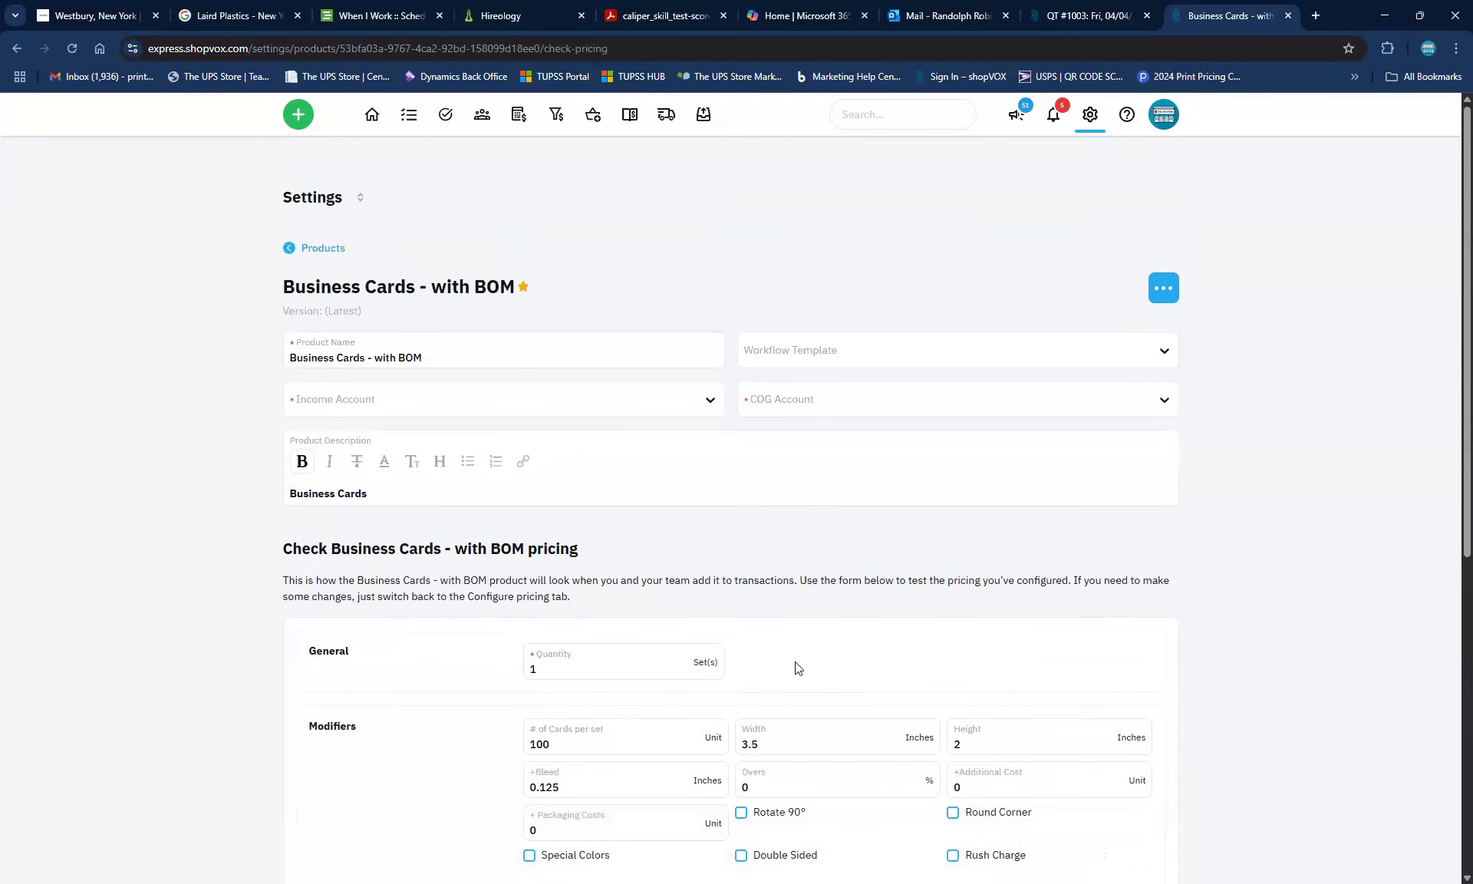
{"action": "scroll", "coordinate": [848, 655], "scroll_direction": "down", "scroll_amount": 4}
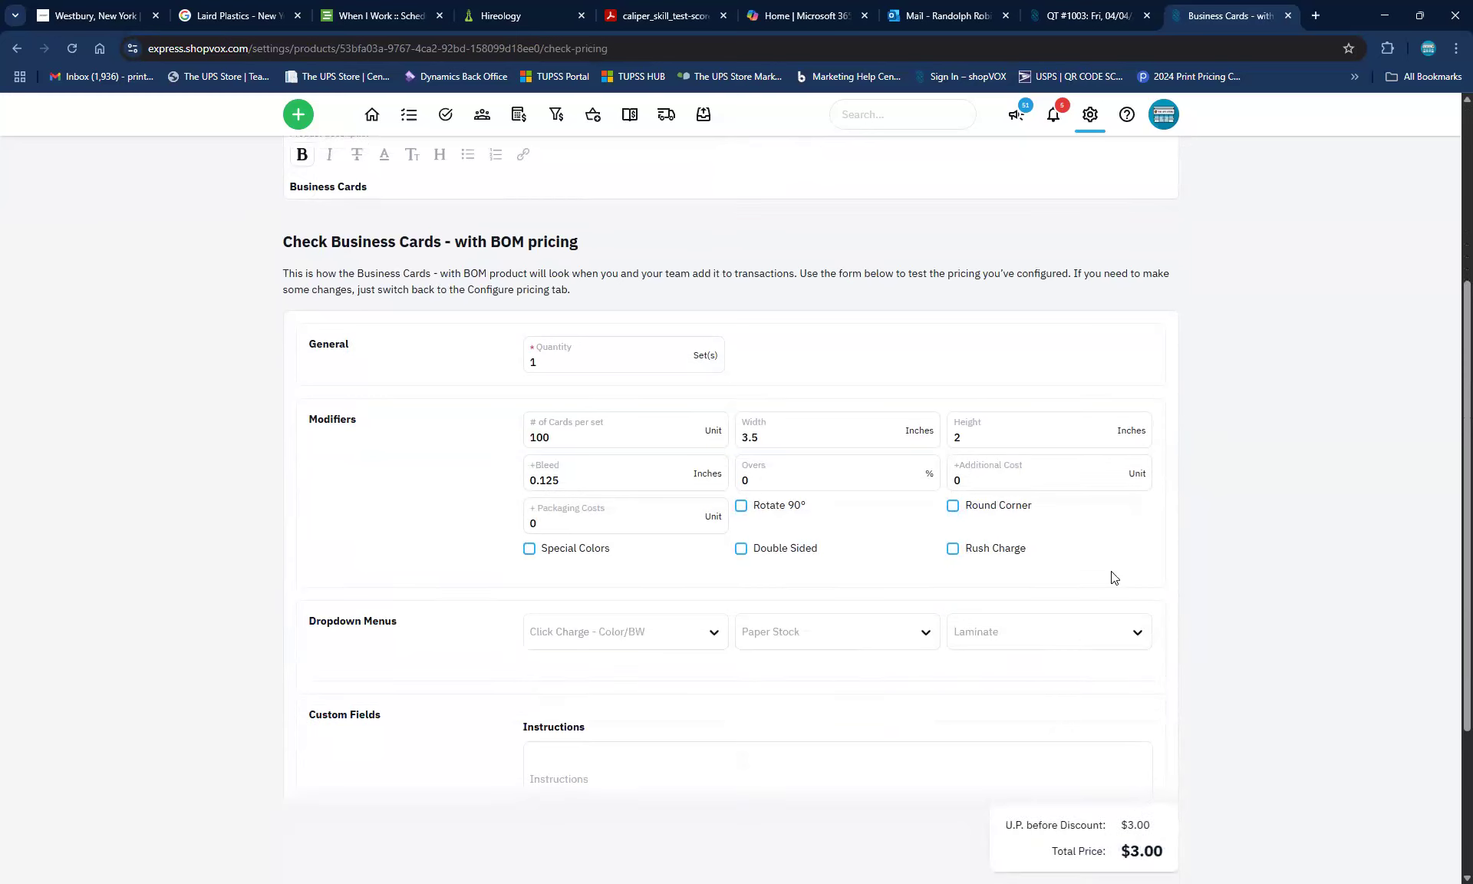
{"action": "left_click", "coordinate": [1063, 636]}
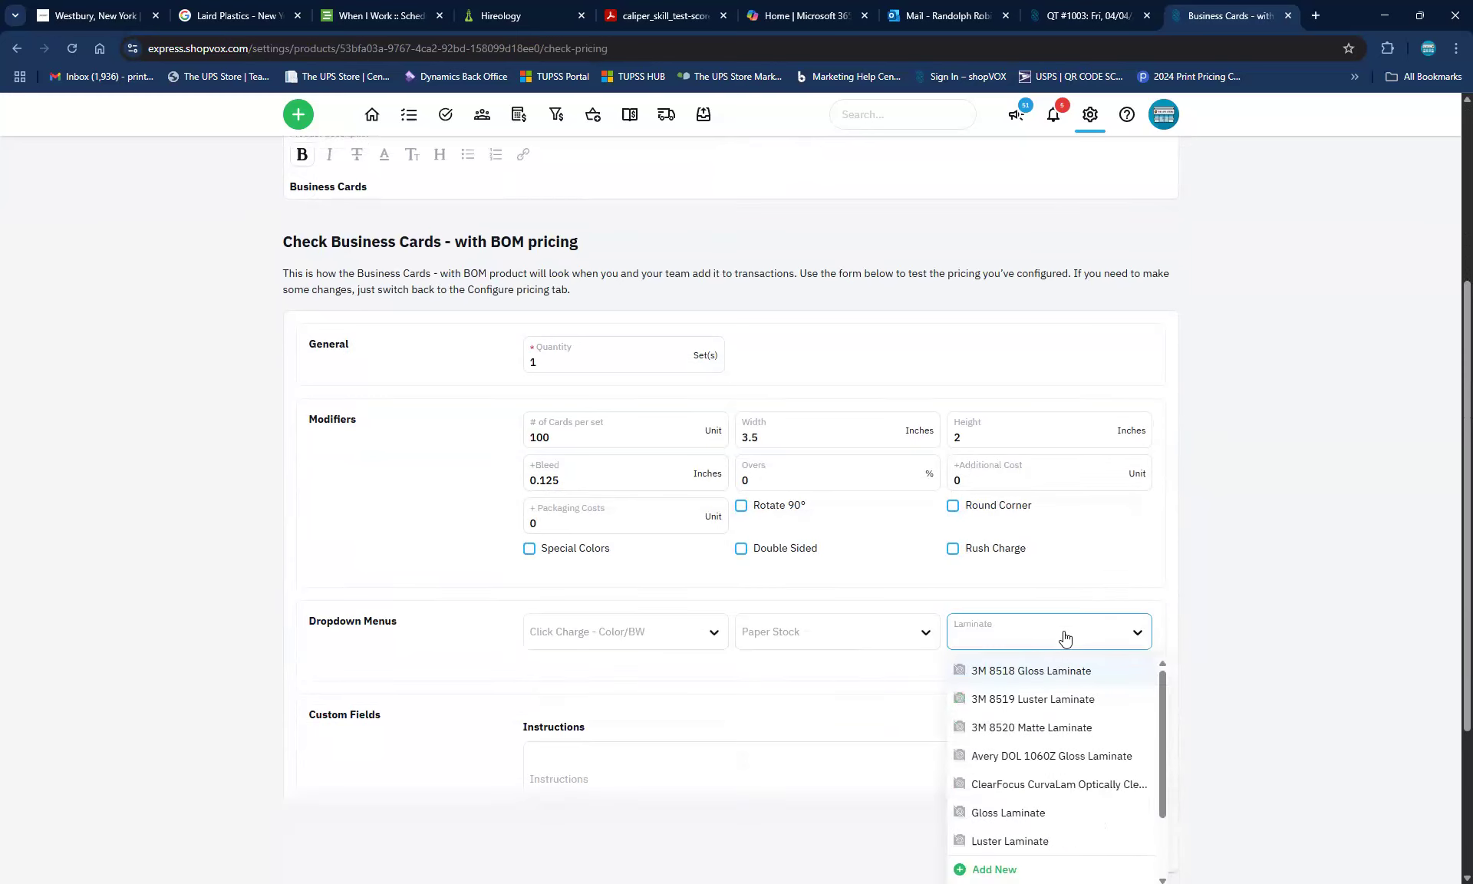
{"action": "scroll", "coordinate": [1219, 649], "scroll_direction": "down", "scroll_amount": 2}
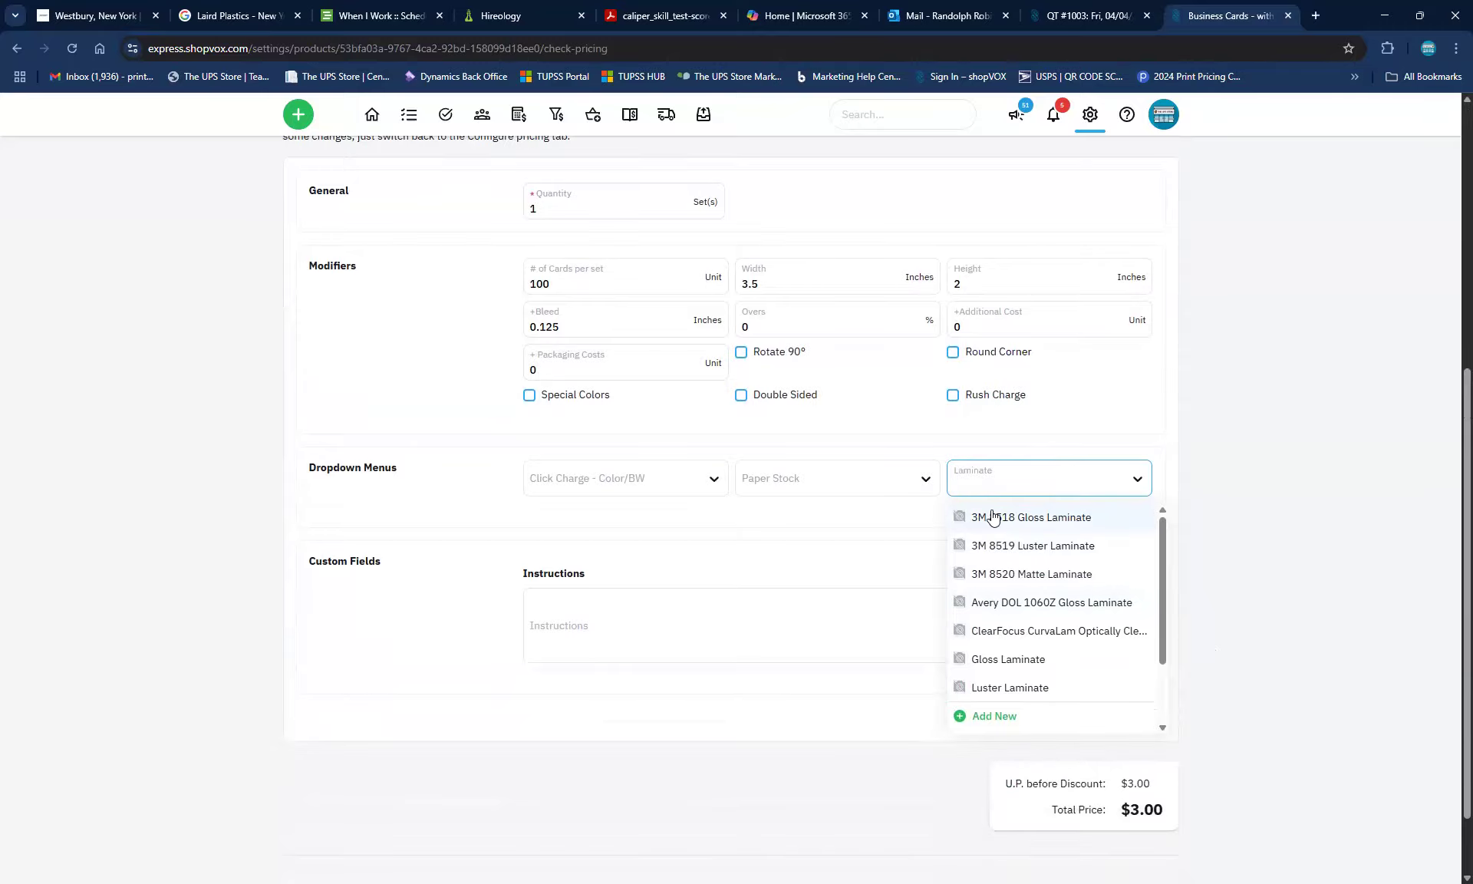
{"action": "scroll", "coordinate": [1032, 564], "scroll_direction": "down", "scroll_amount": 3}
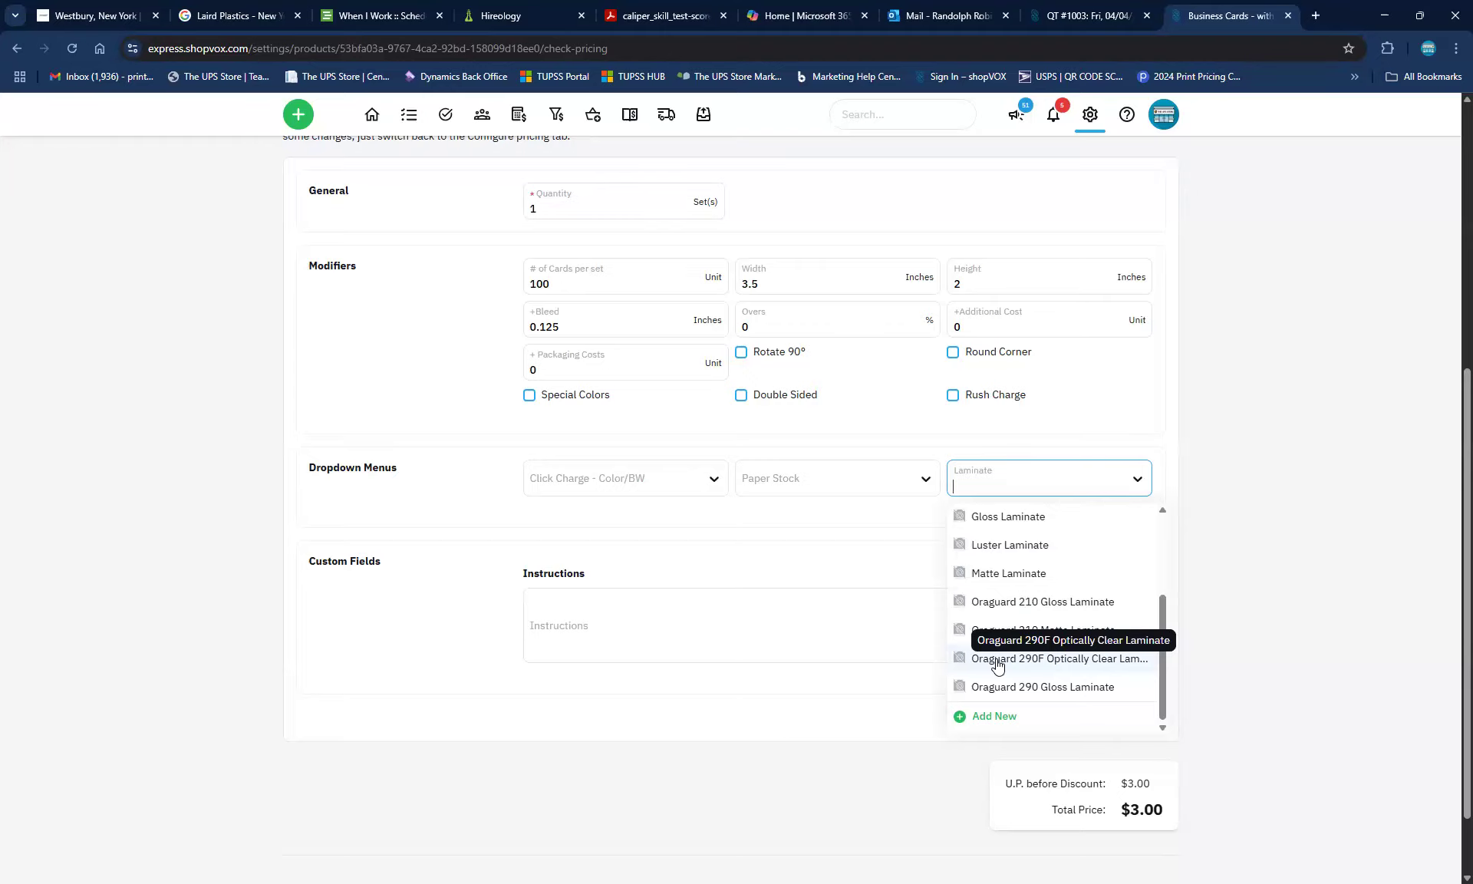
{"action": "scroll", "coordinate": [998, 664], "scroll_direction": "up", "scroll_amount": 2}
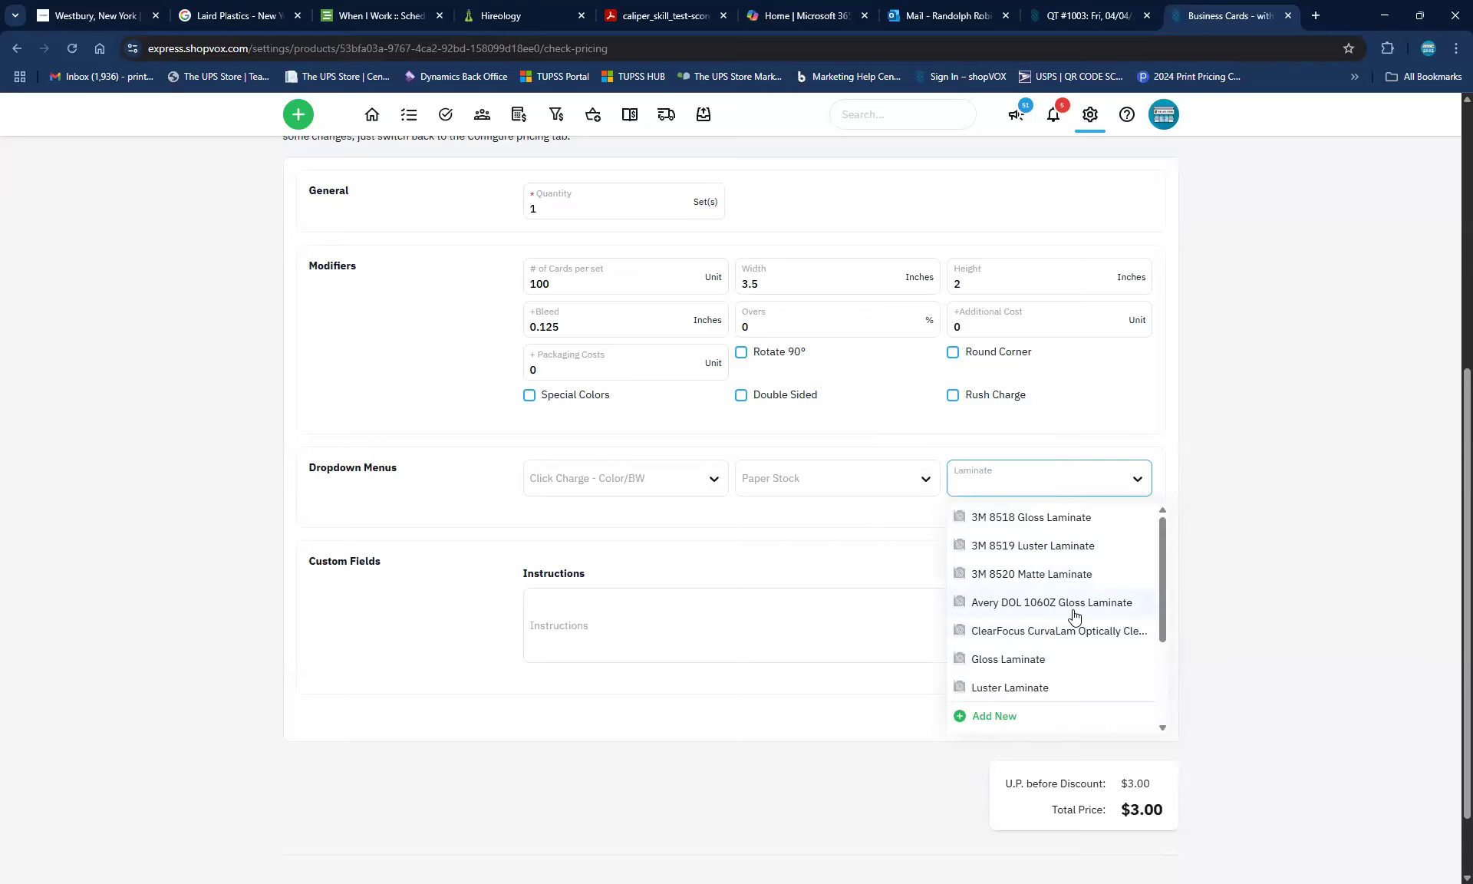
{"action": "left_click", "coordinate": [1260, 492]}
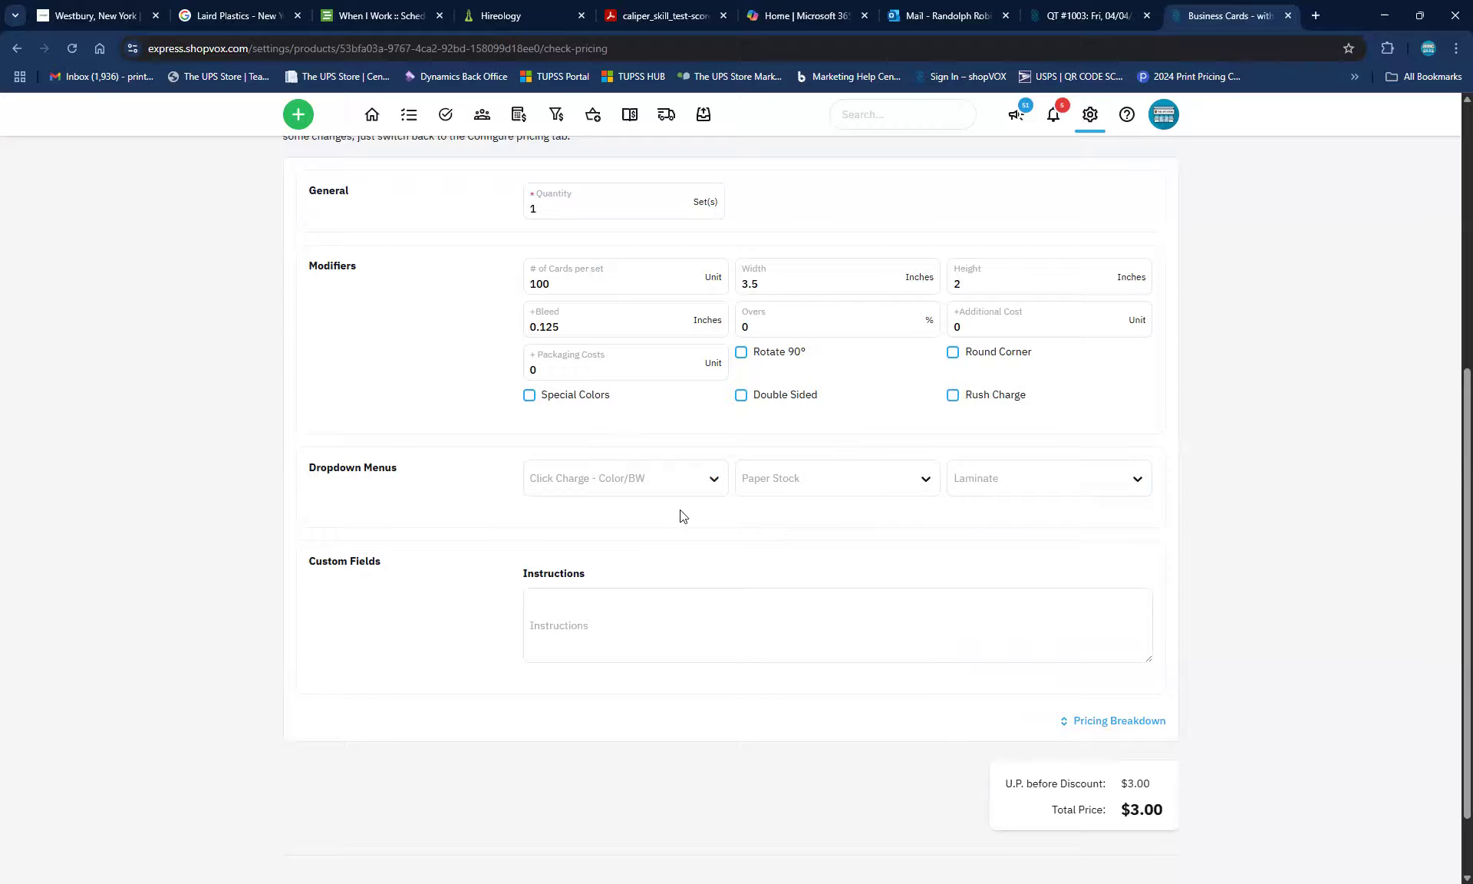
Choose Click Charge Color and Standard - 16pt - 12" x 18" - Glossy stock, and edit the cards per set
{"action": "left_click", "coordinate": [671, 482]}
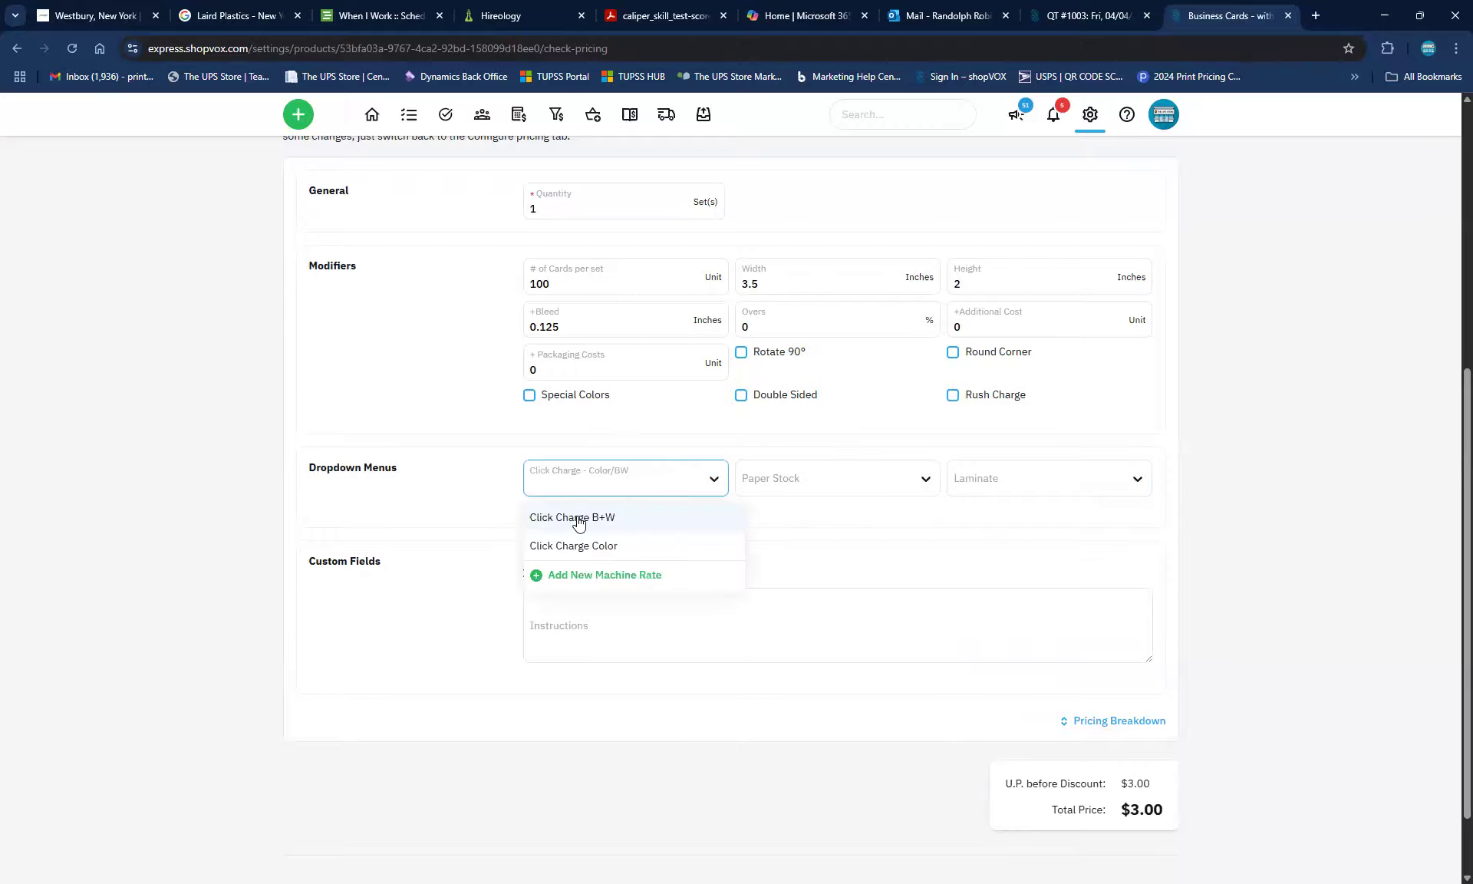
{"action": "left_click", "coordinate": [576, 545]}
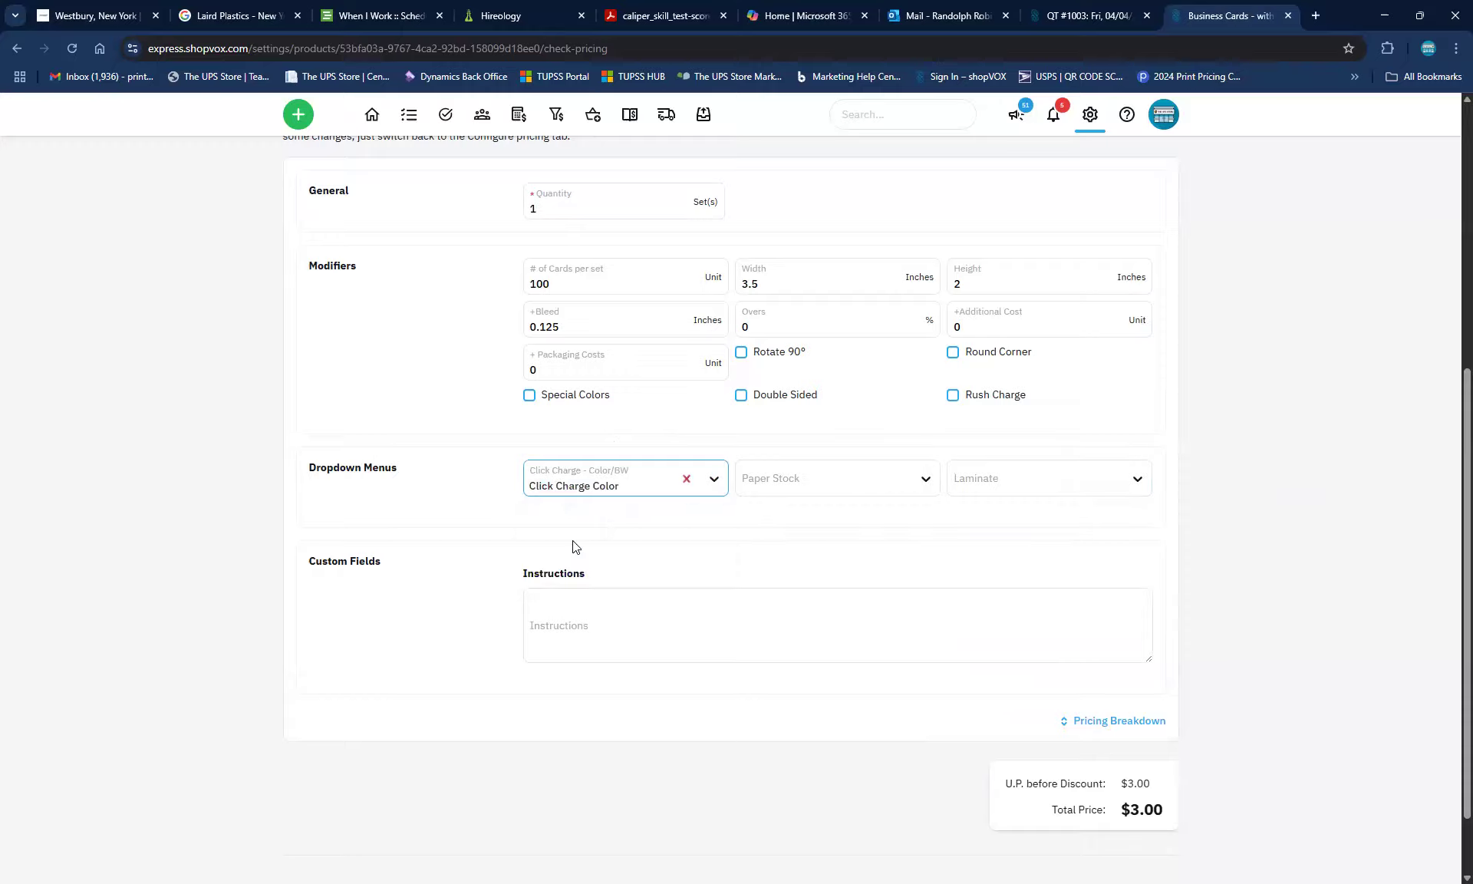
{"action": "left_click", "coordinate": [811, 473]}
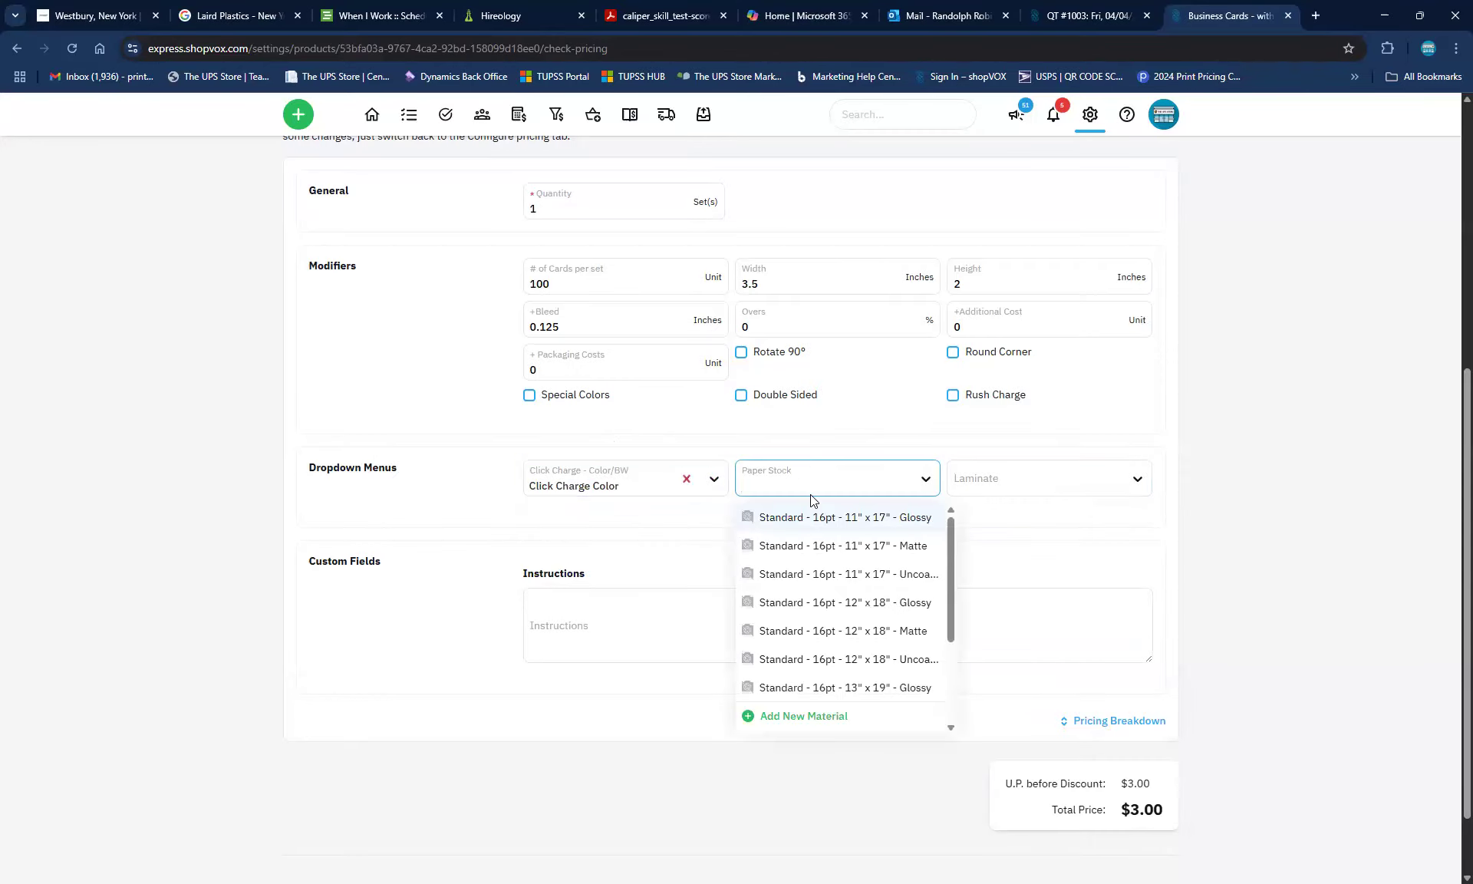
{"action": "left_click", "coordinate": [825, 602]}
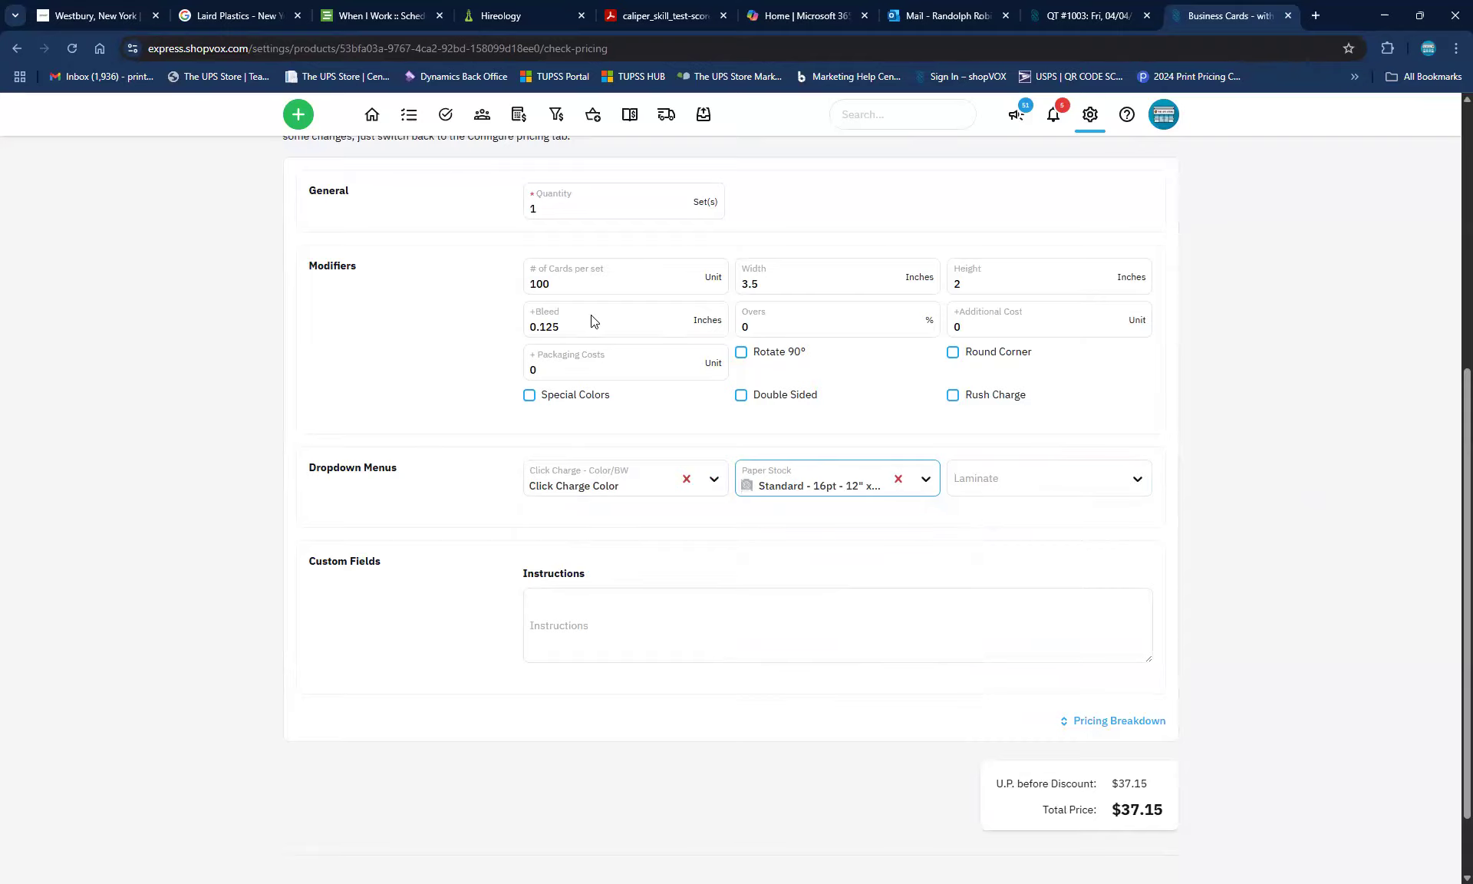
{"action": "left_click", "coordinate": [570, 276]}
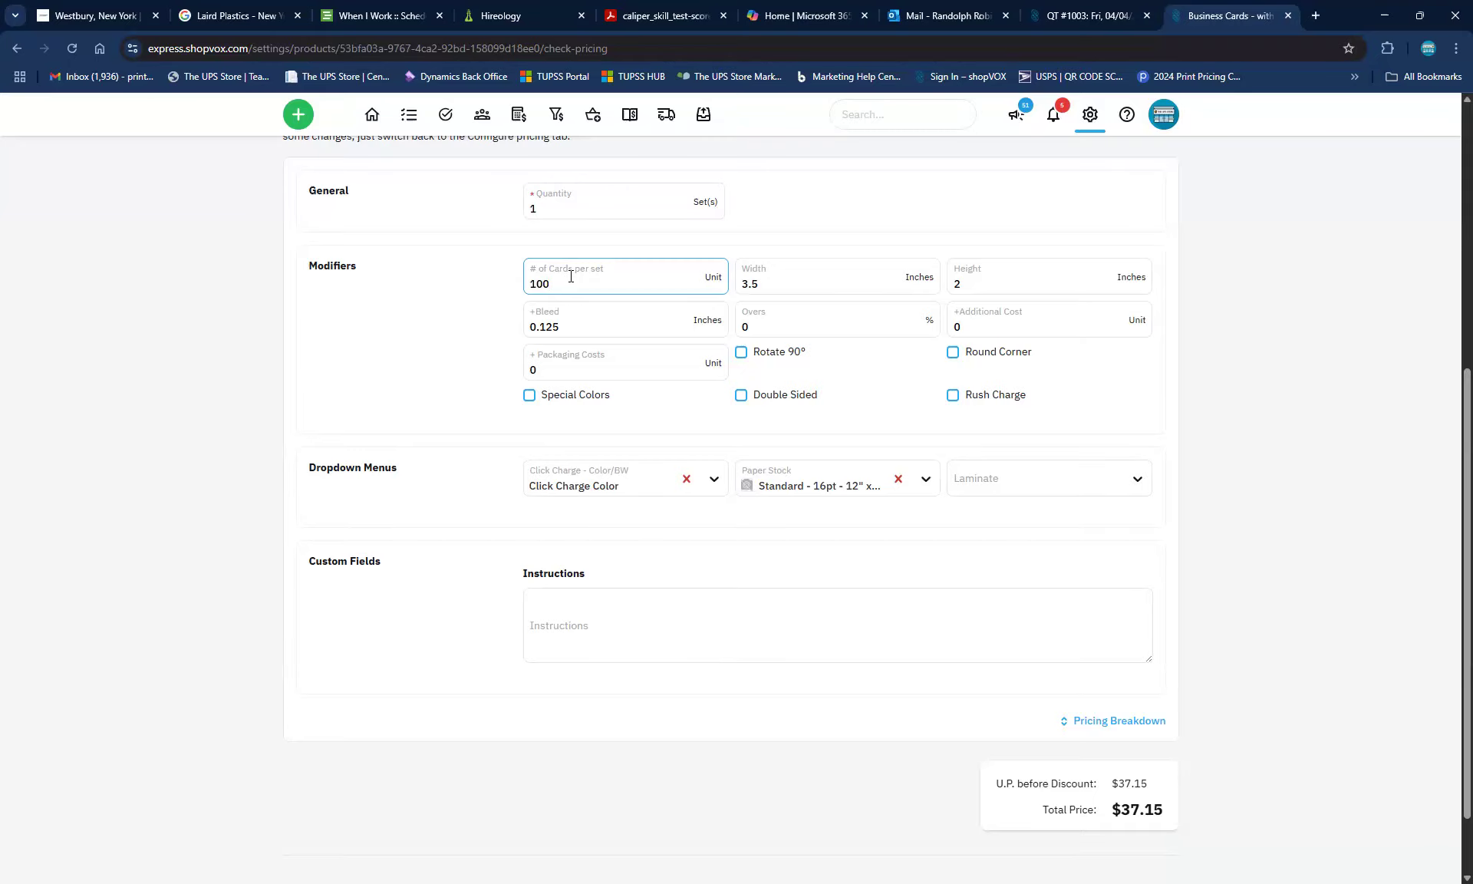
{"action": "type", "text": "000"}
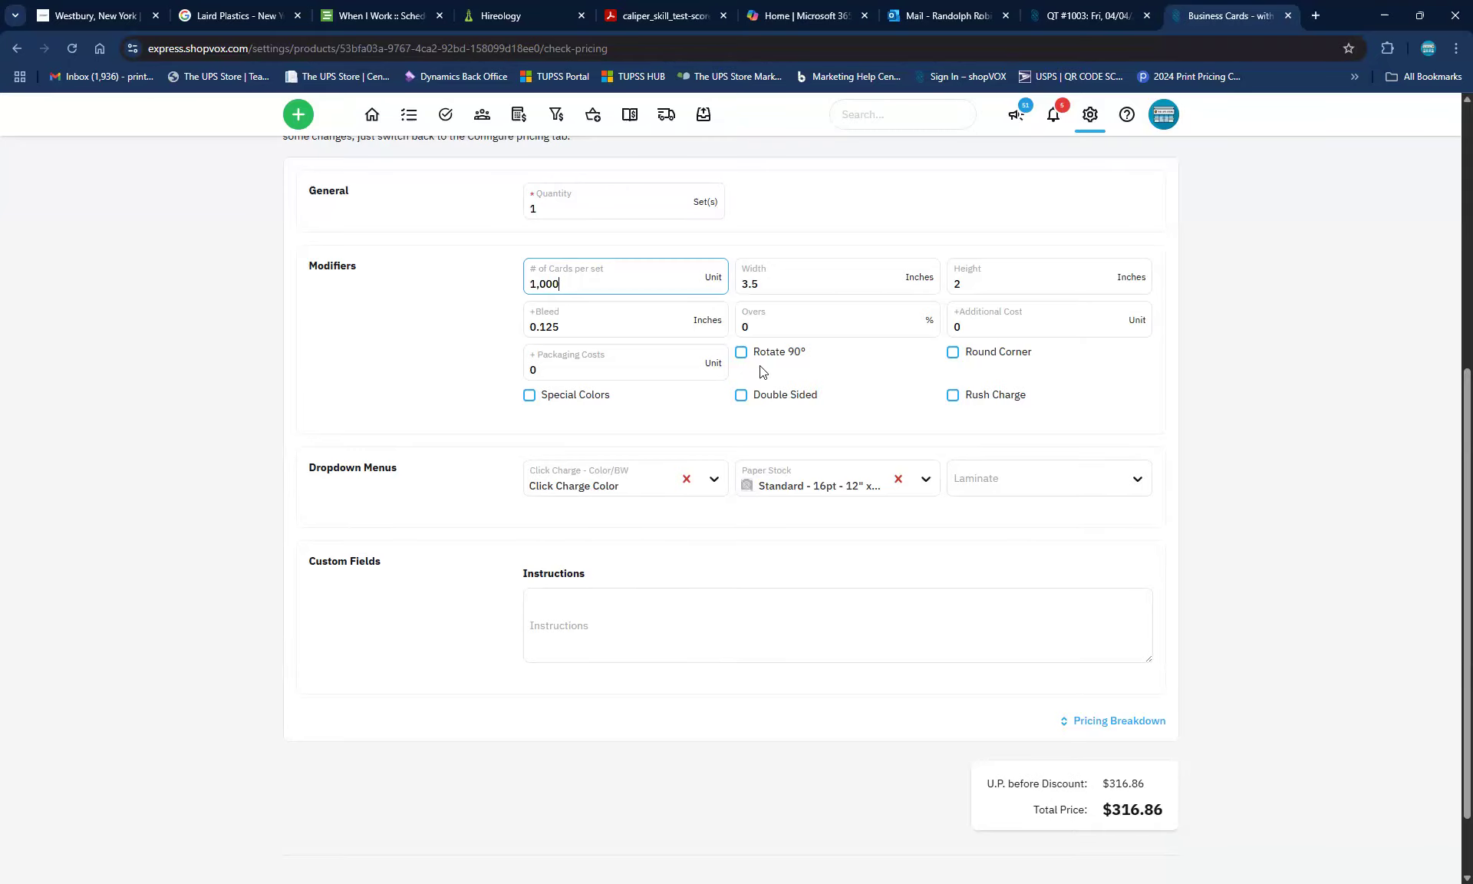
Review the $316.86 Pricing Breakdown, testing 90° rotation on and then off
{"action": "left_click", "coordinate": [1109, 722]}
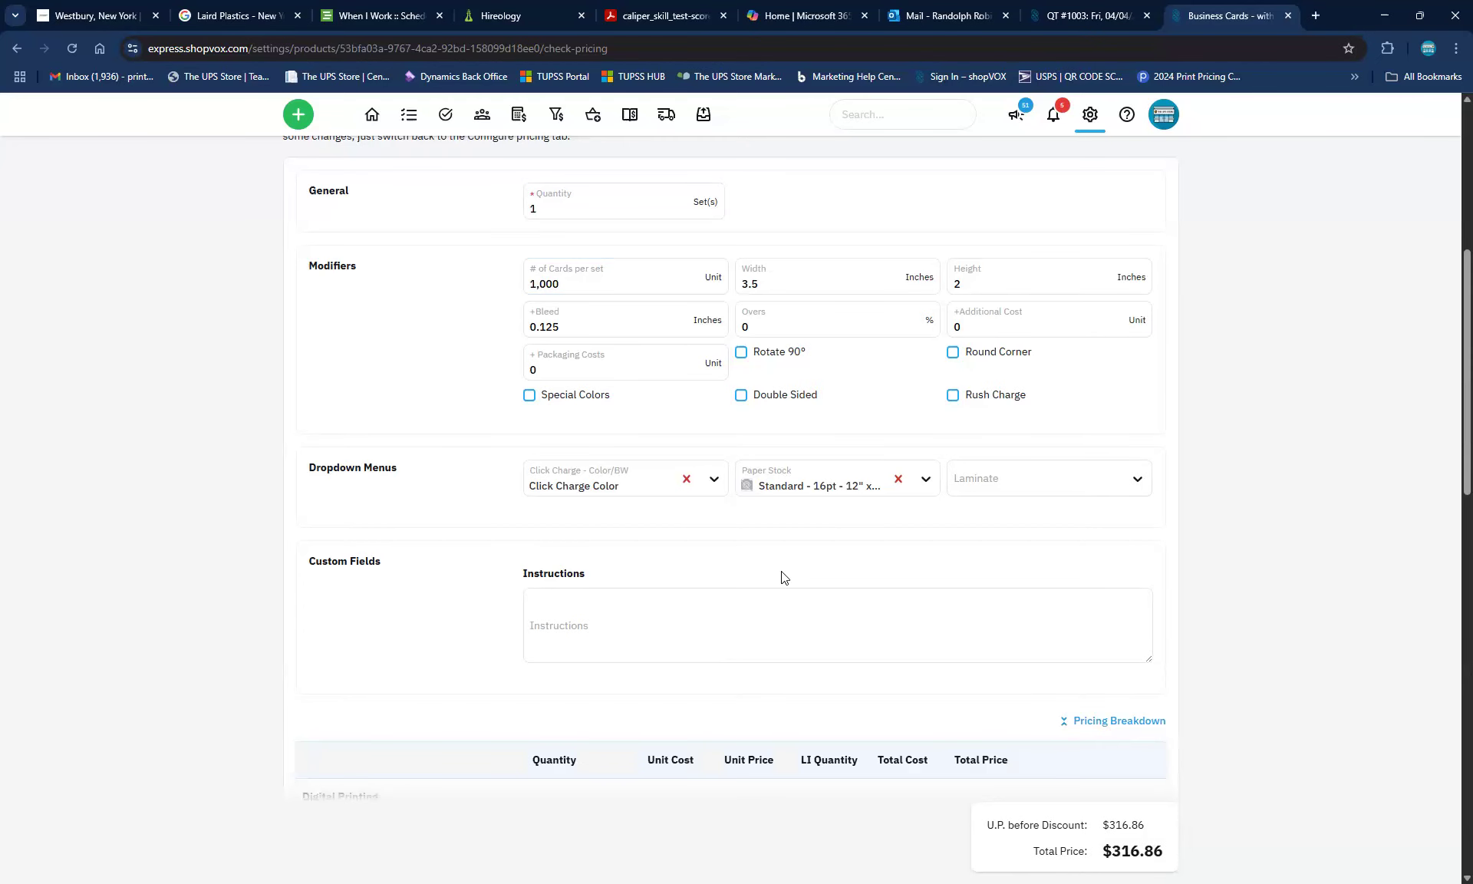
{"action": "scroll", "coordinate": [783, 577], "scroll_direction": "down", "scroll_amount": 2}
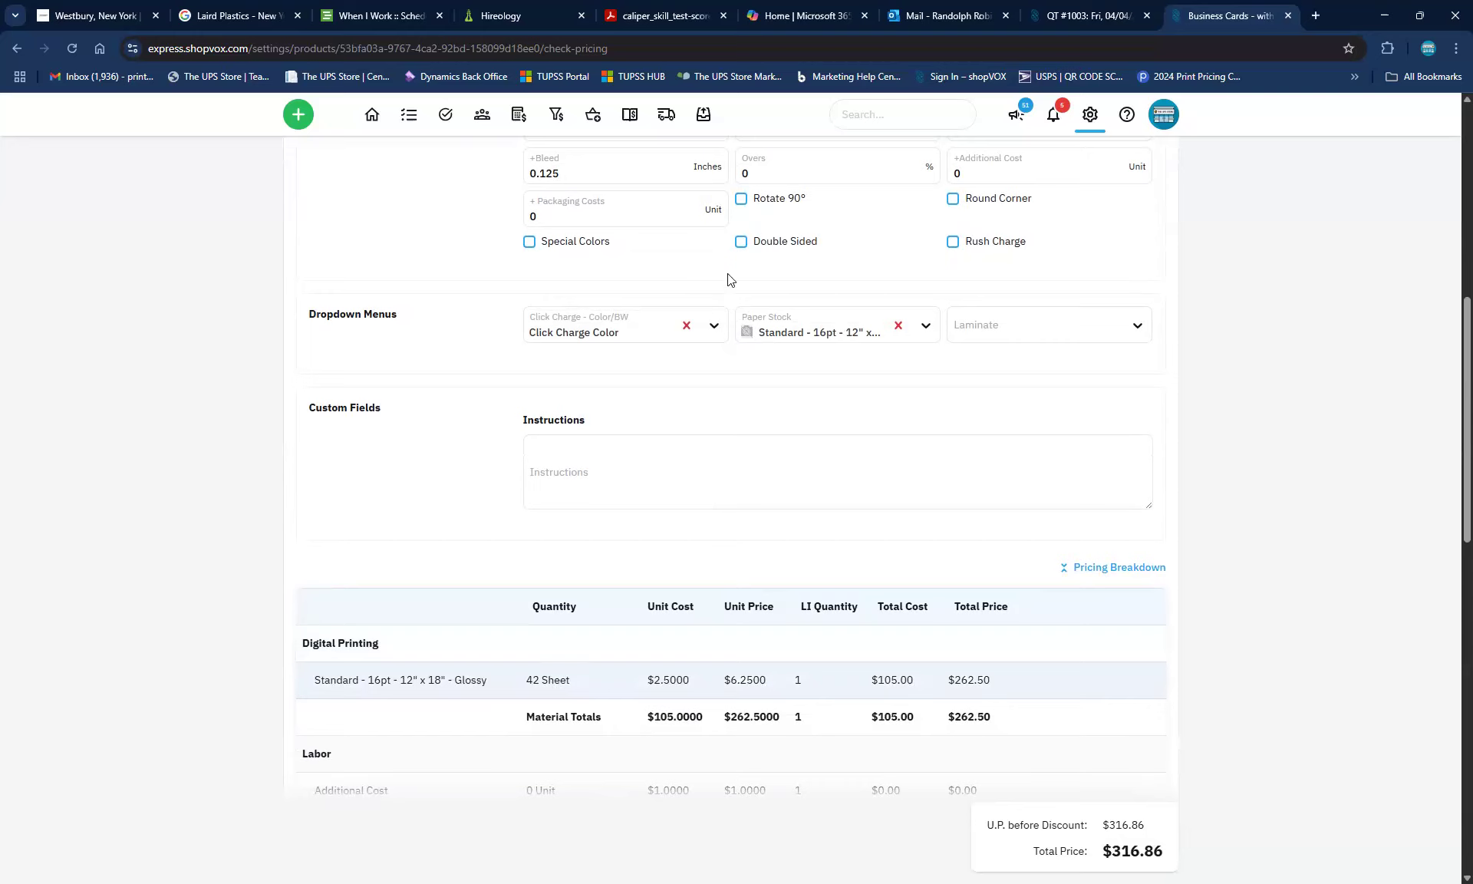
{"action": "left_click", "coordinate": [742, 201]}
{"action": "left_click", "coordinate": [742, 200]}
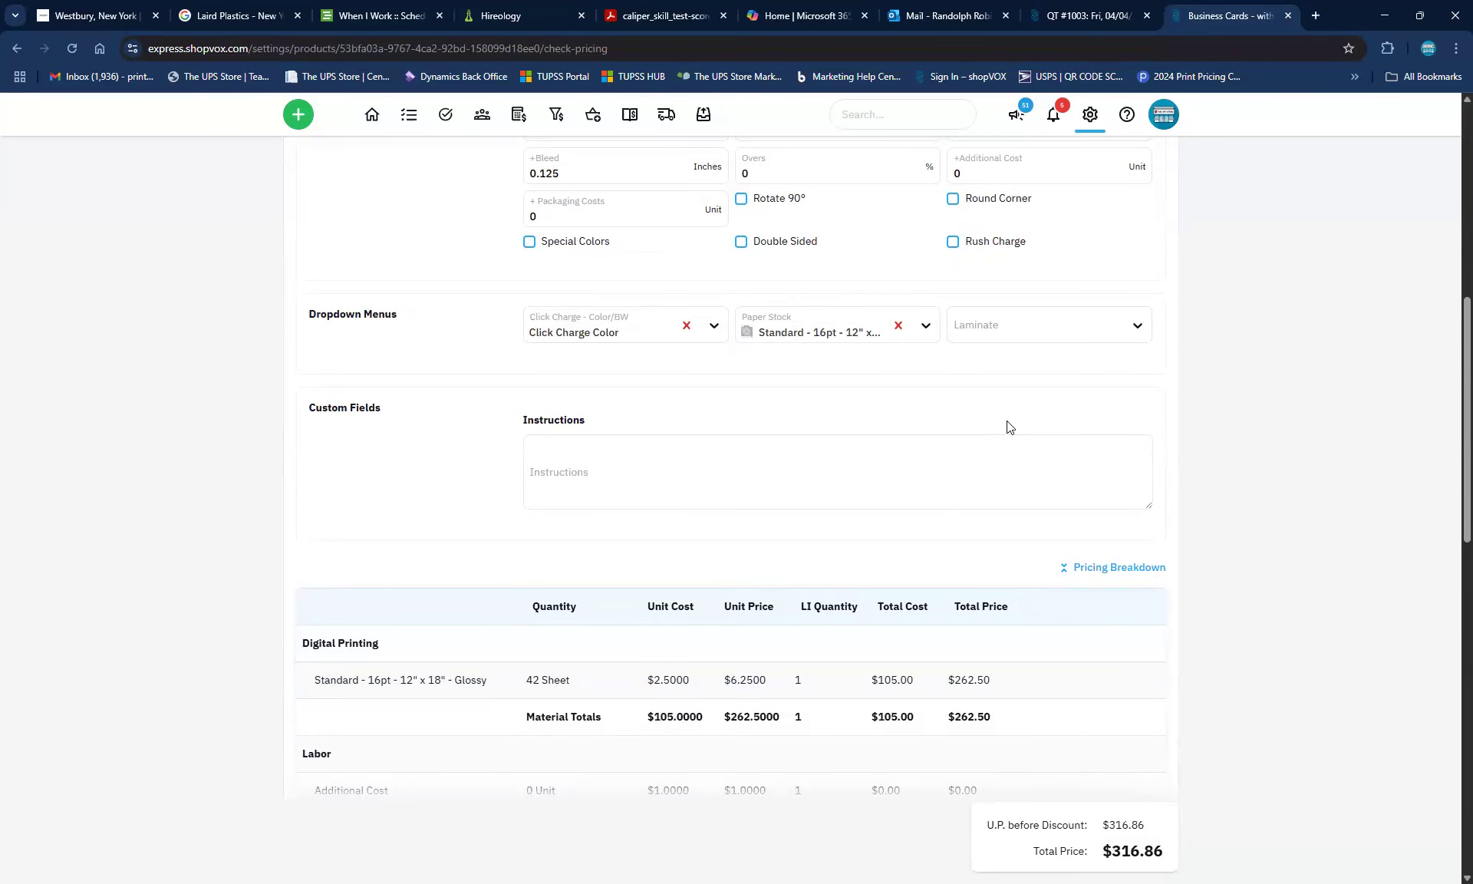
{"action": "scroll", "coordinate": [418, 399], "scroll_direction": "up", "scroll_amount": 4}
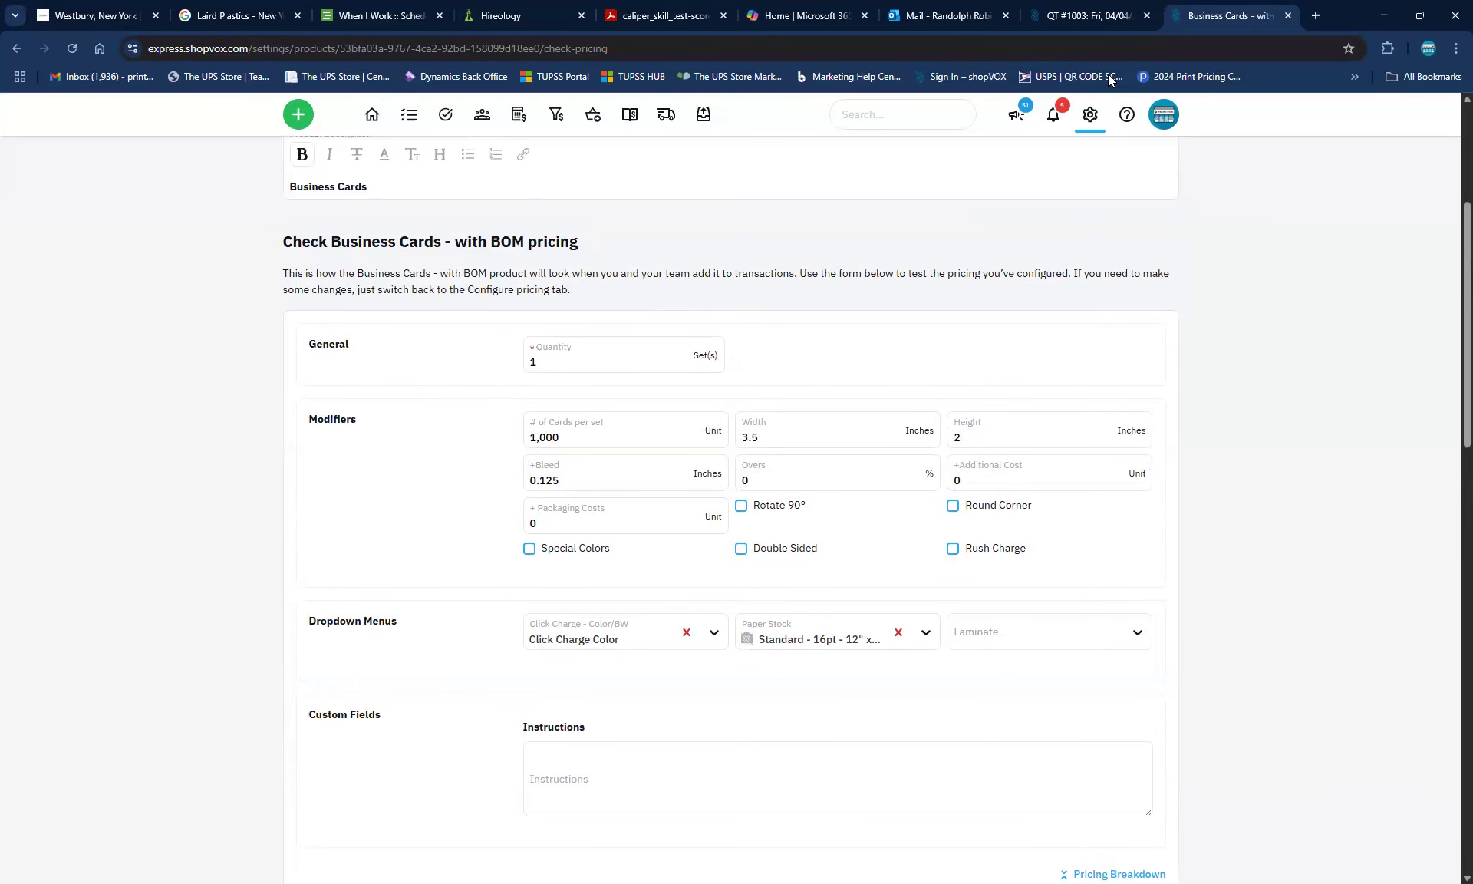
Switch to quote QT #1003 and scroll through its three line items and $295.24 total
{"action": "left_click", "coordinate": [1082, 19]}
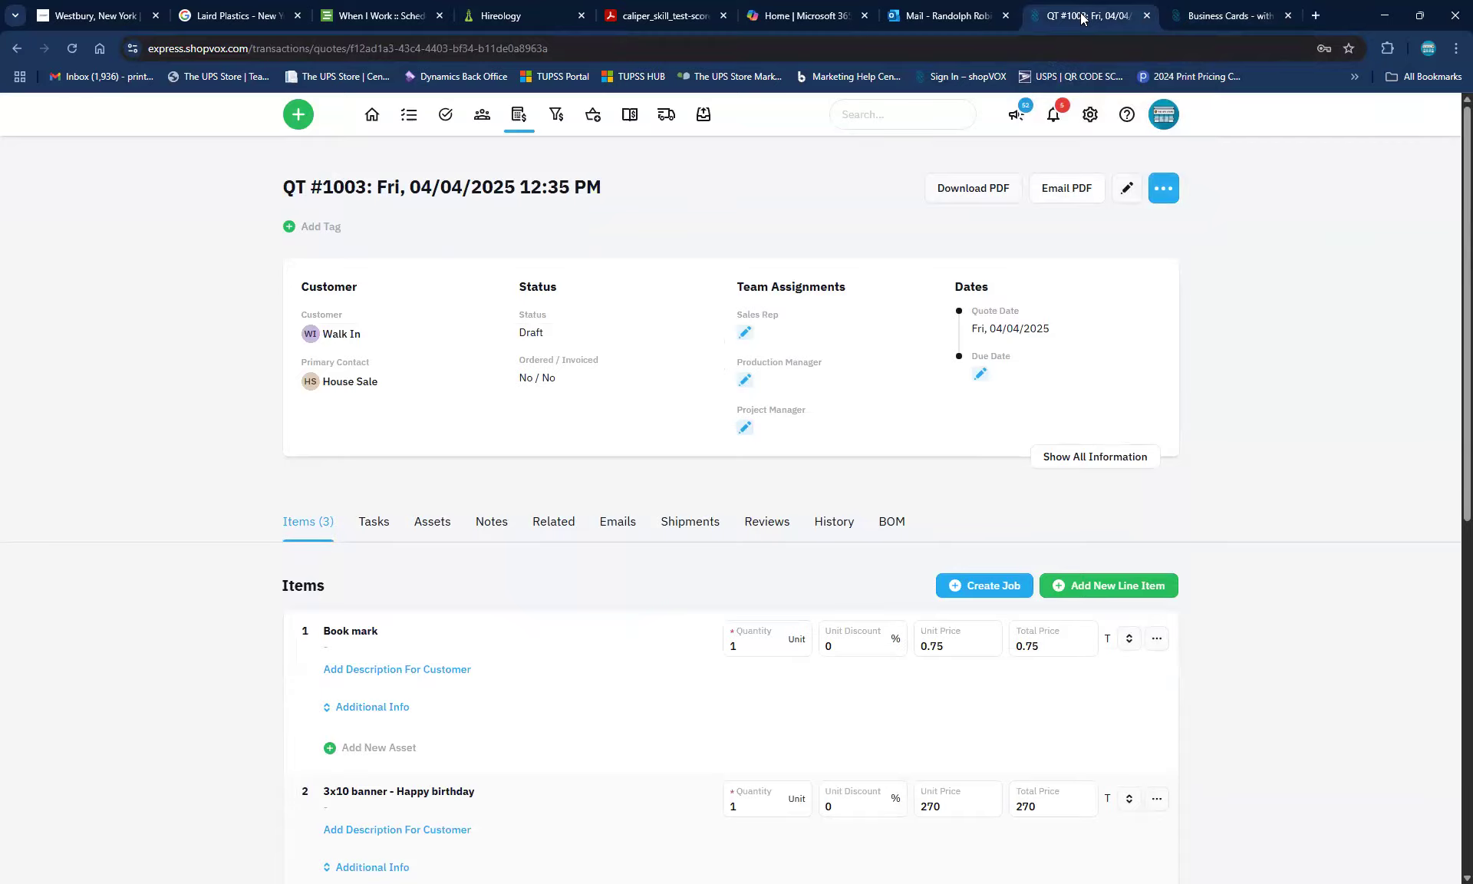
{"action": "scroll", "coordinate": [573, 699], "scroll_direction": "down", "scroll_amount": 5}
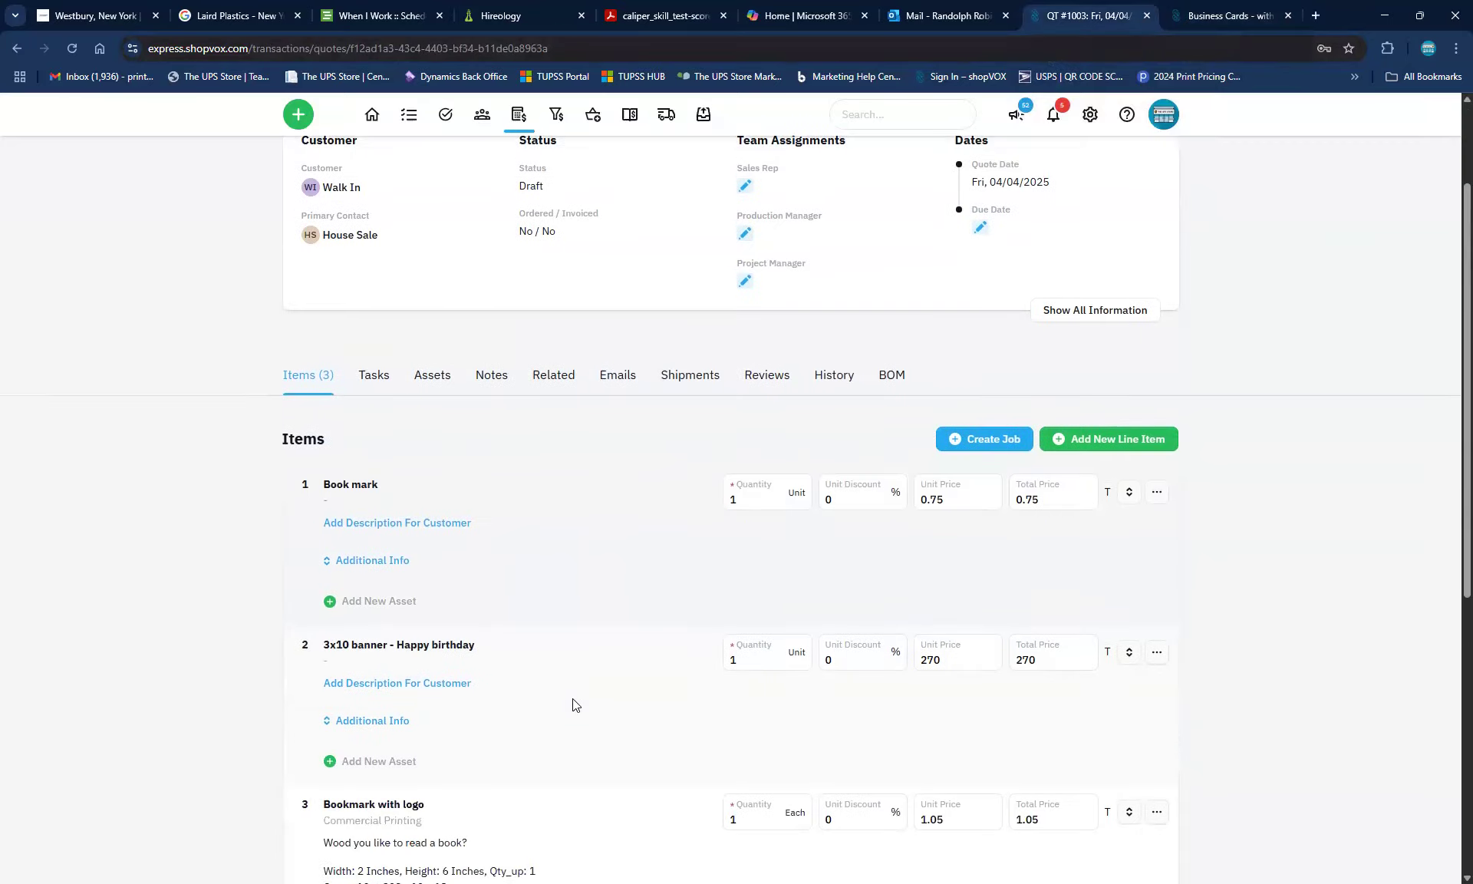
{"action": "scroll", "coordinate": [576, 704], "scroll_direction": "down", "scroll_amount": 2}
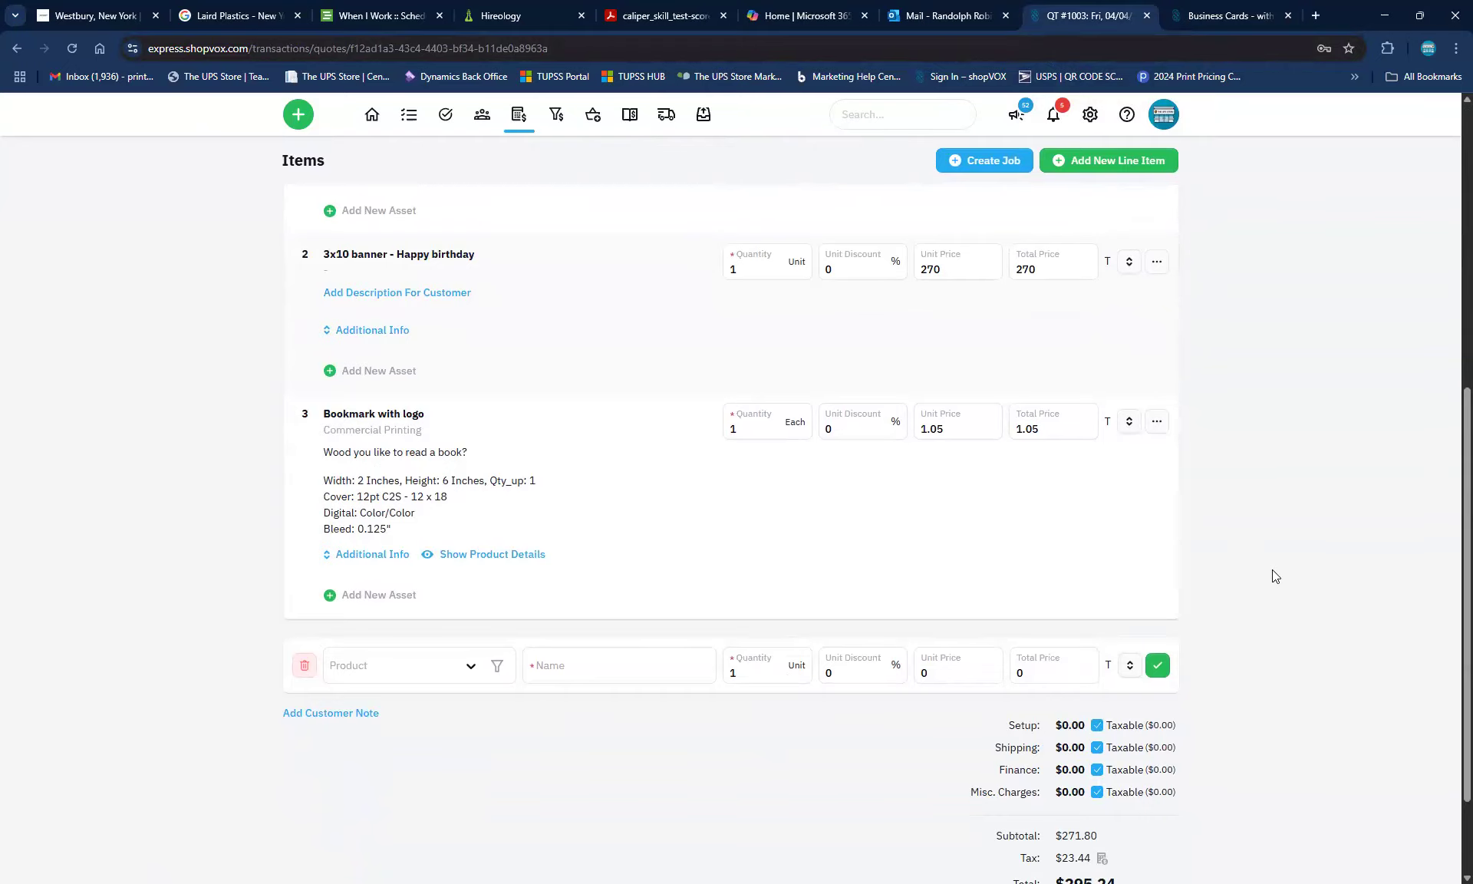
{"action": "scroll", "coordinate": [1272, 571], "scroll_direction": "up", "scroll_amount": 6}
{"action": "scroll", "coordinate": [1274, 575], "scroll_direction": "up", "scroll_amount": 1}
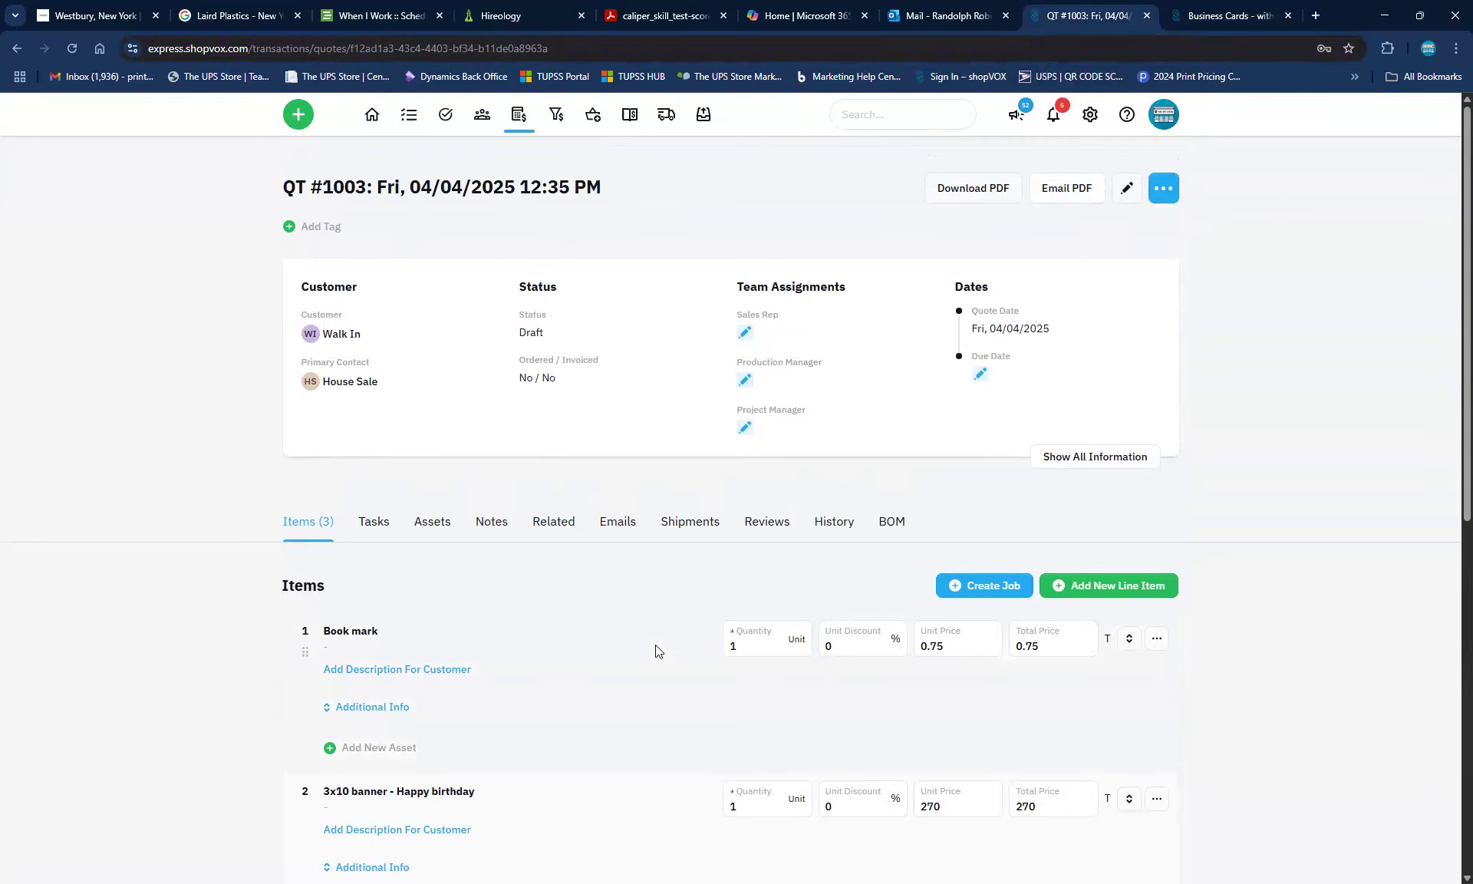
{"action": "scroll", "coordinate": [656, 645], "scroll_direction": "down", "scroll_amount": 8}
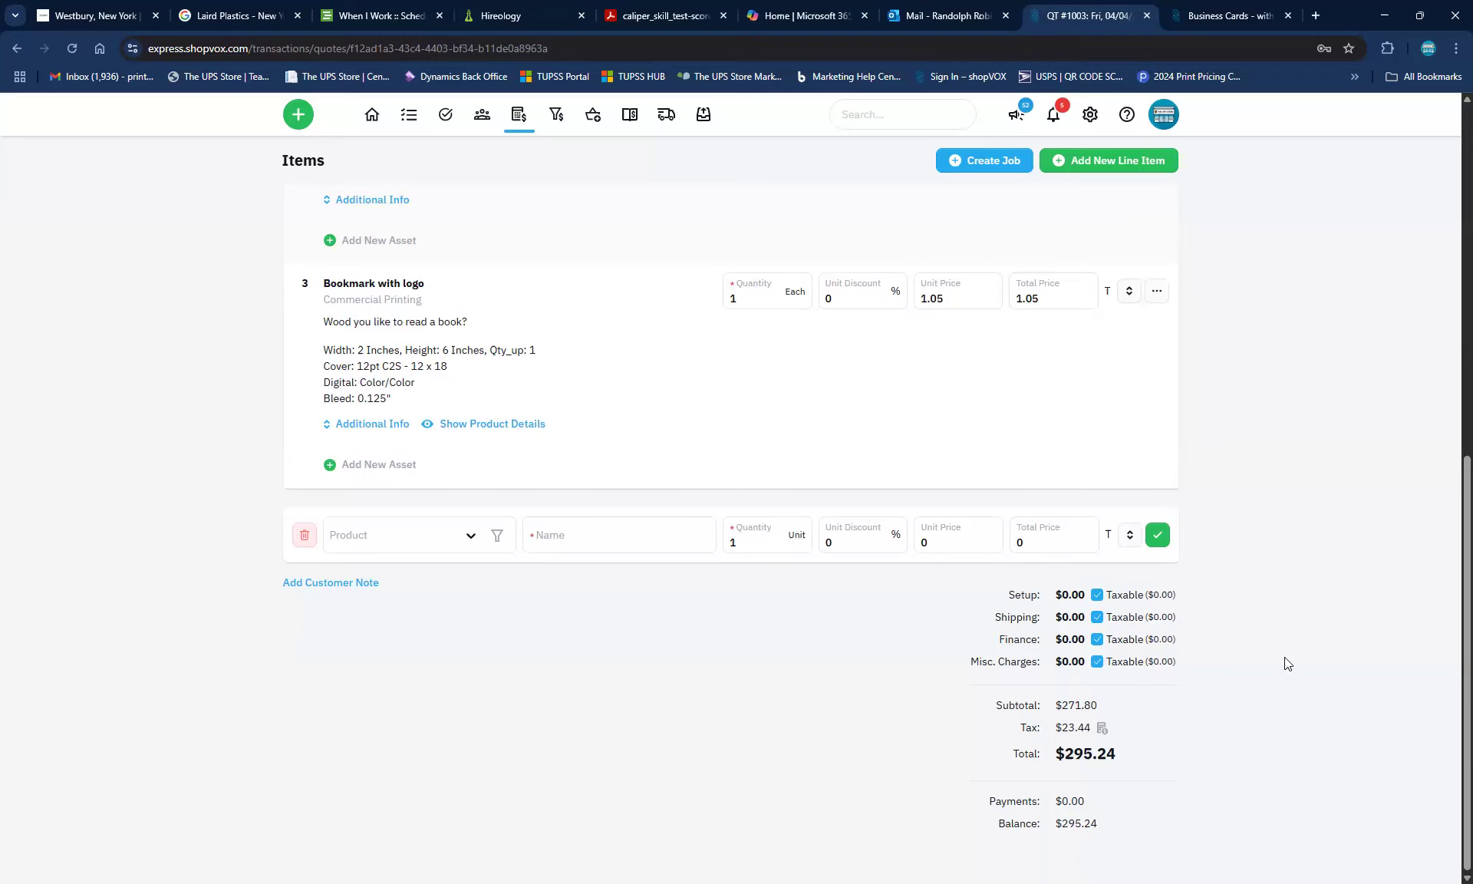
{"action": "scroll", "coordinate": [1258, 628], "scroll_direction": "up", "scroll_amount": 10}
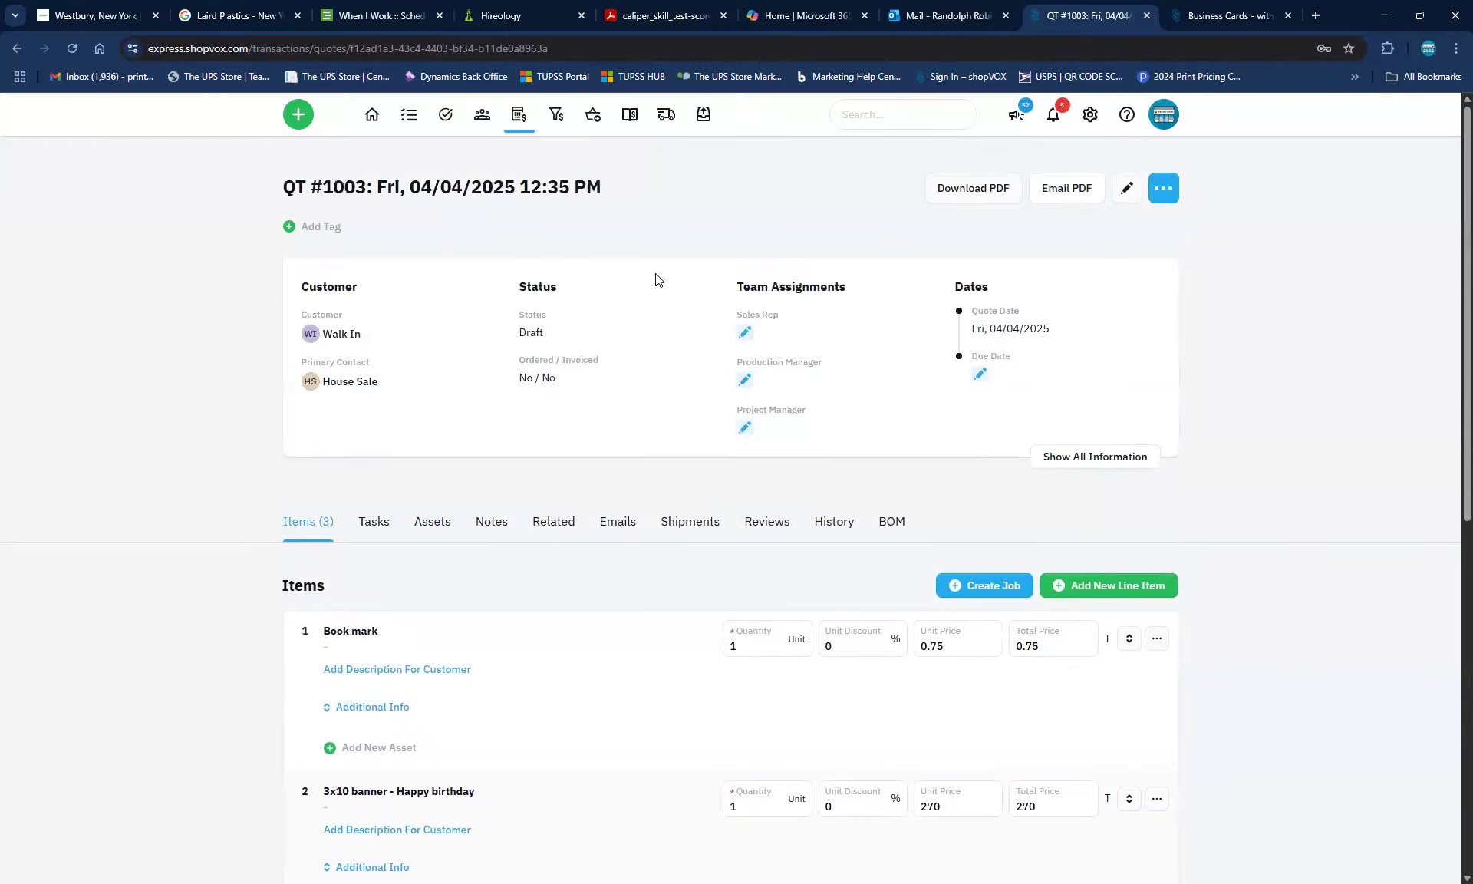
Start a payment record for QT #1003 with Credit Card, inspecting the card number and $295.24 amount
{"action": "left_click", "coordinate": [1163, 187]}
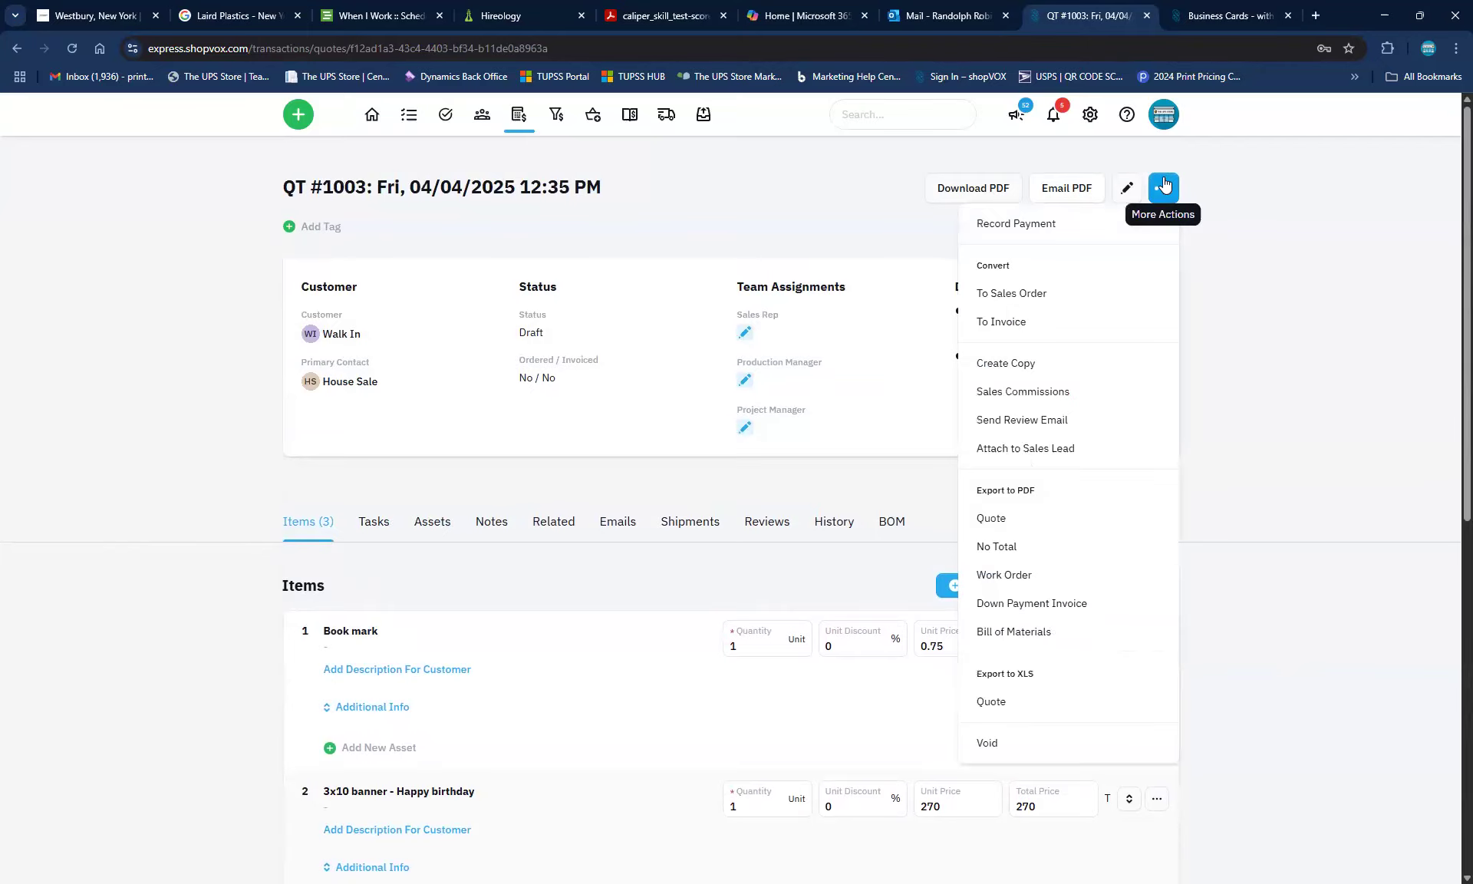
{"action": "left_click", "coordinate": [993, 218]}
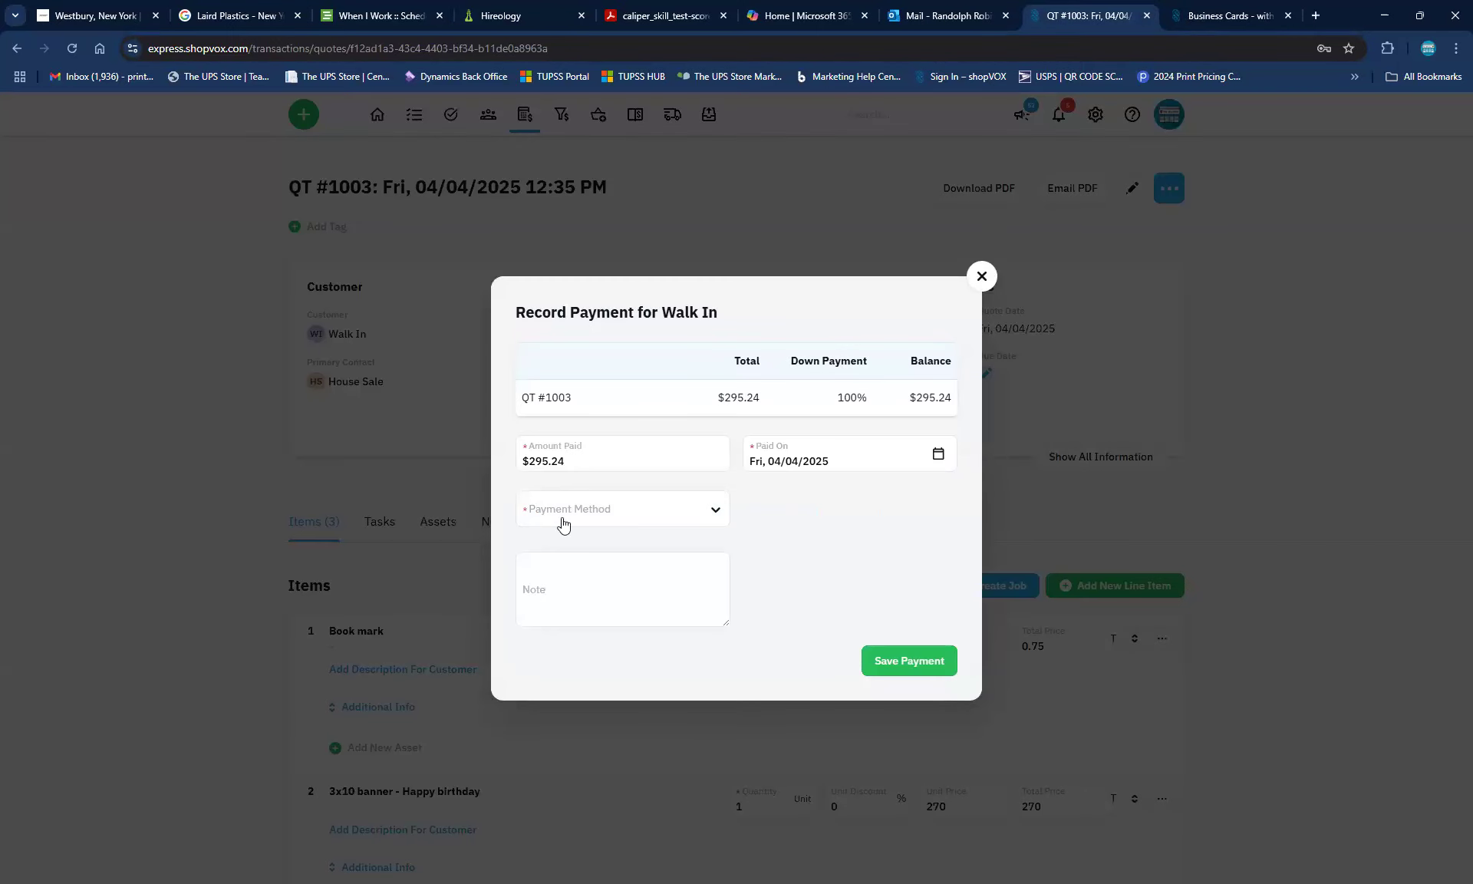
{"action": "left_click", "coordinate": [676, 511]}
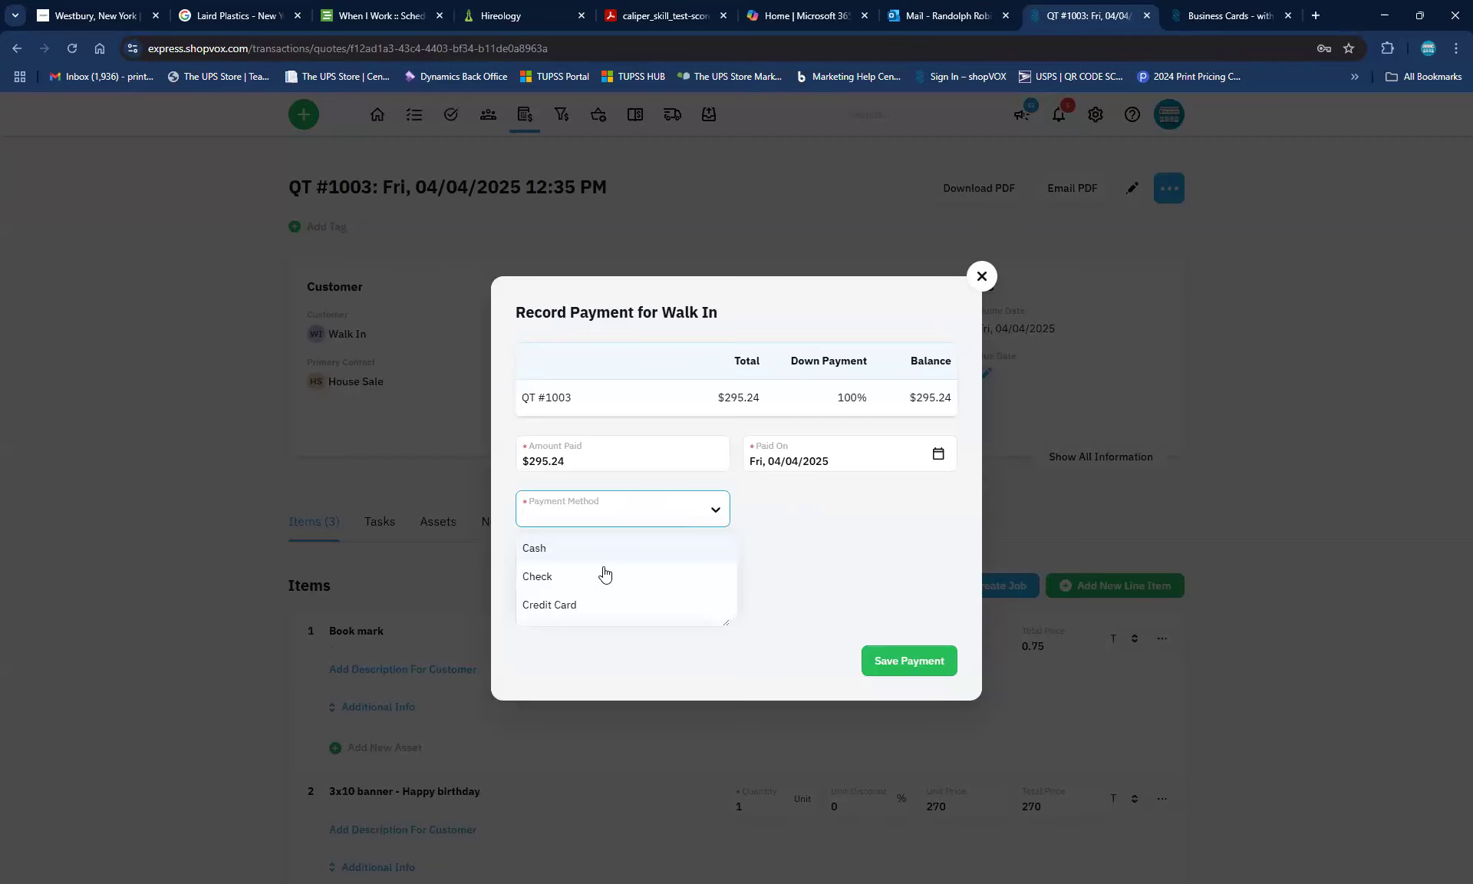
{"action": "left_click", "coordinate": [563, 607]}
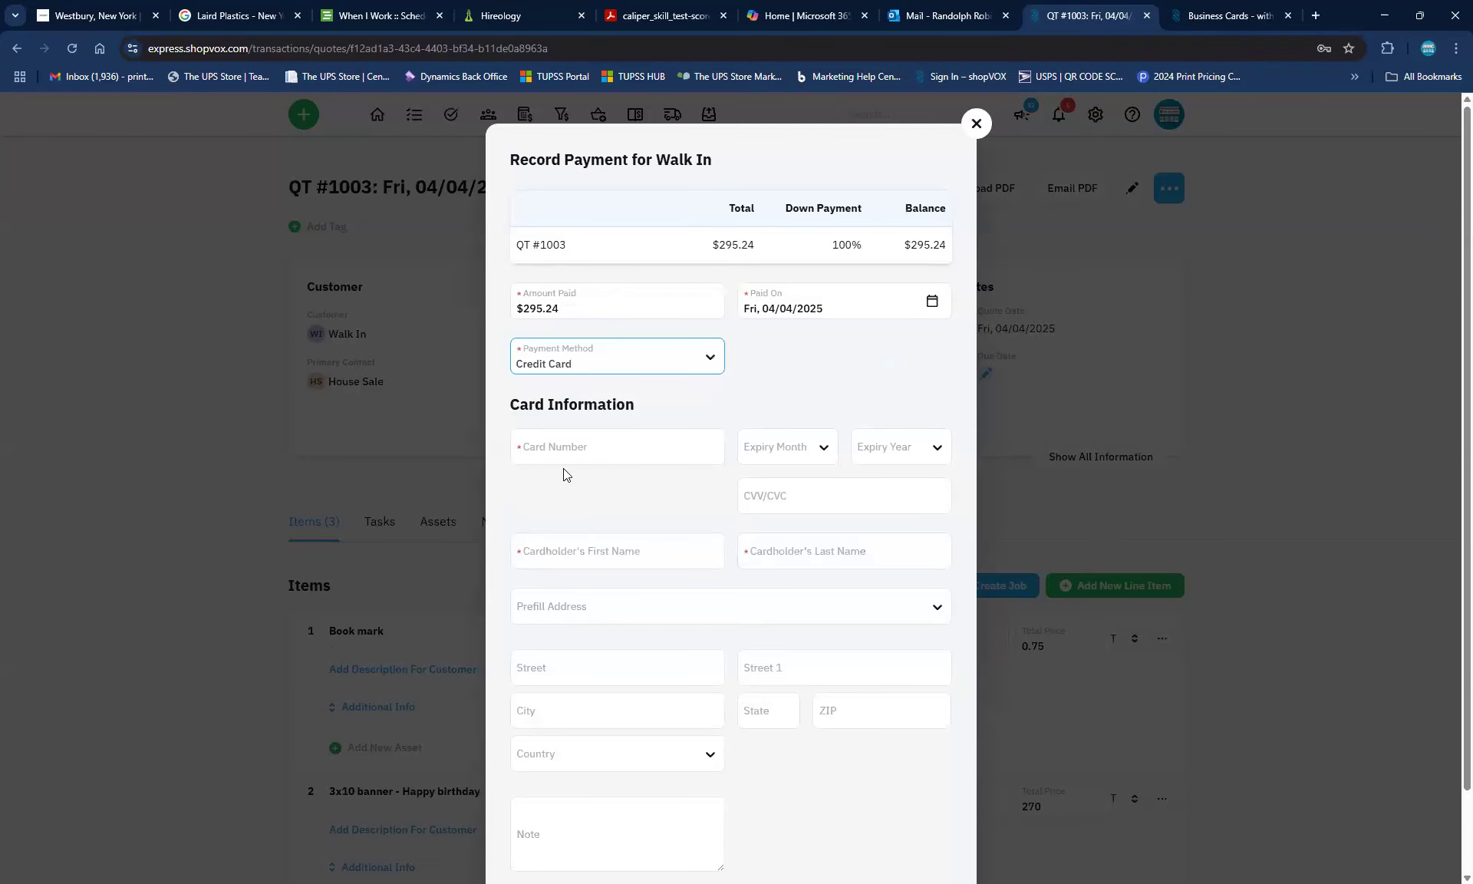
{"action": "left_click", "coordinate": [525, 444]}
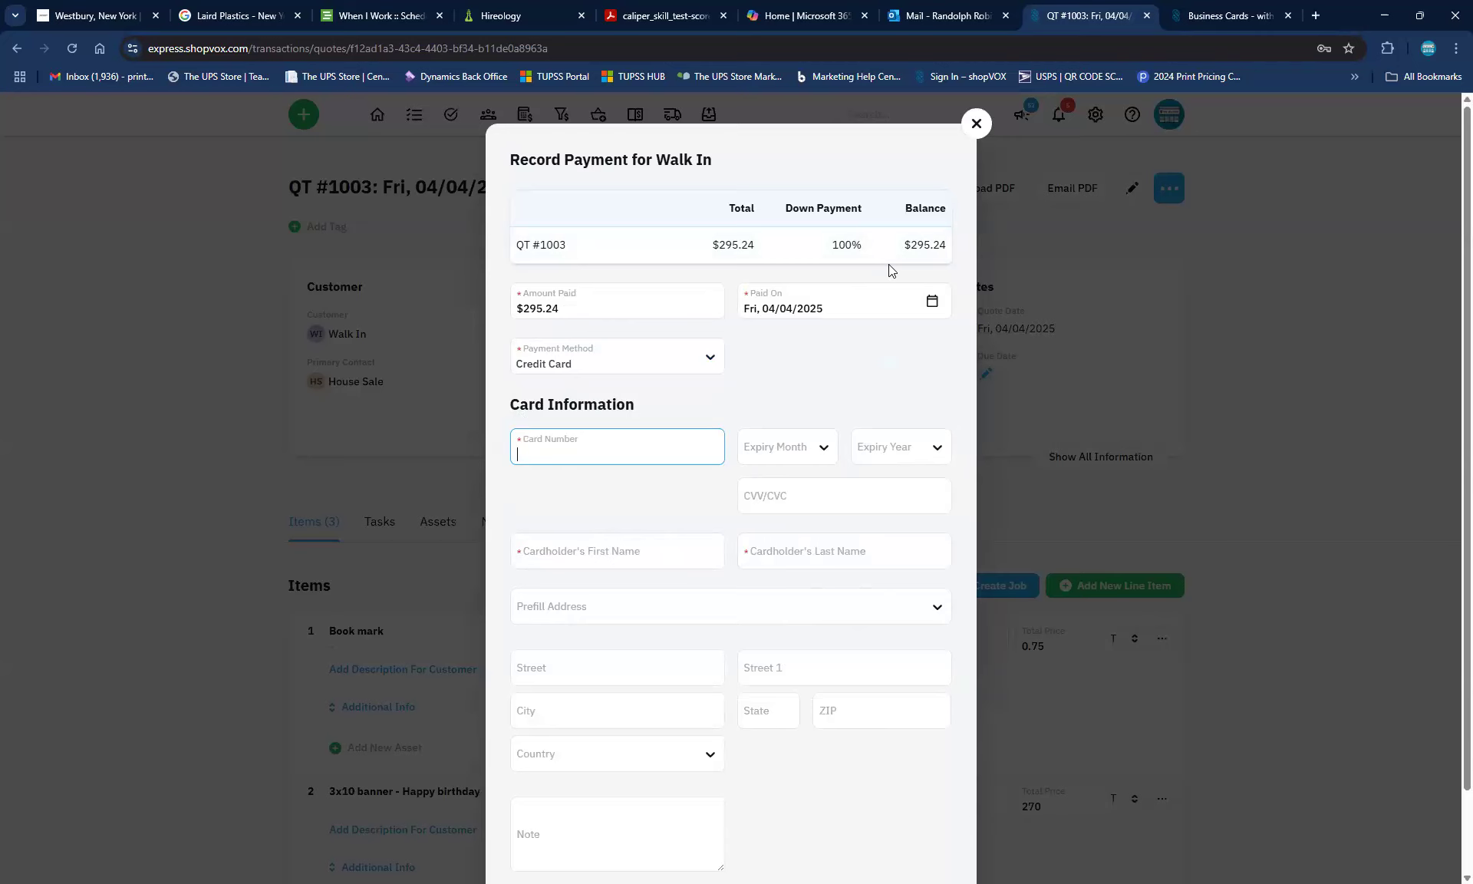
{"action": "left_click_drag", "start_coordinate": [610, 307], "coordinate": [471, 301]}
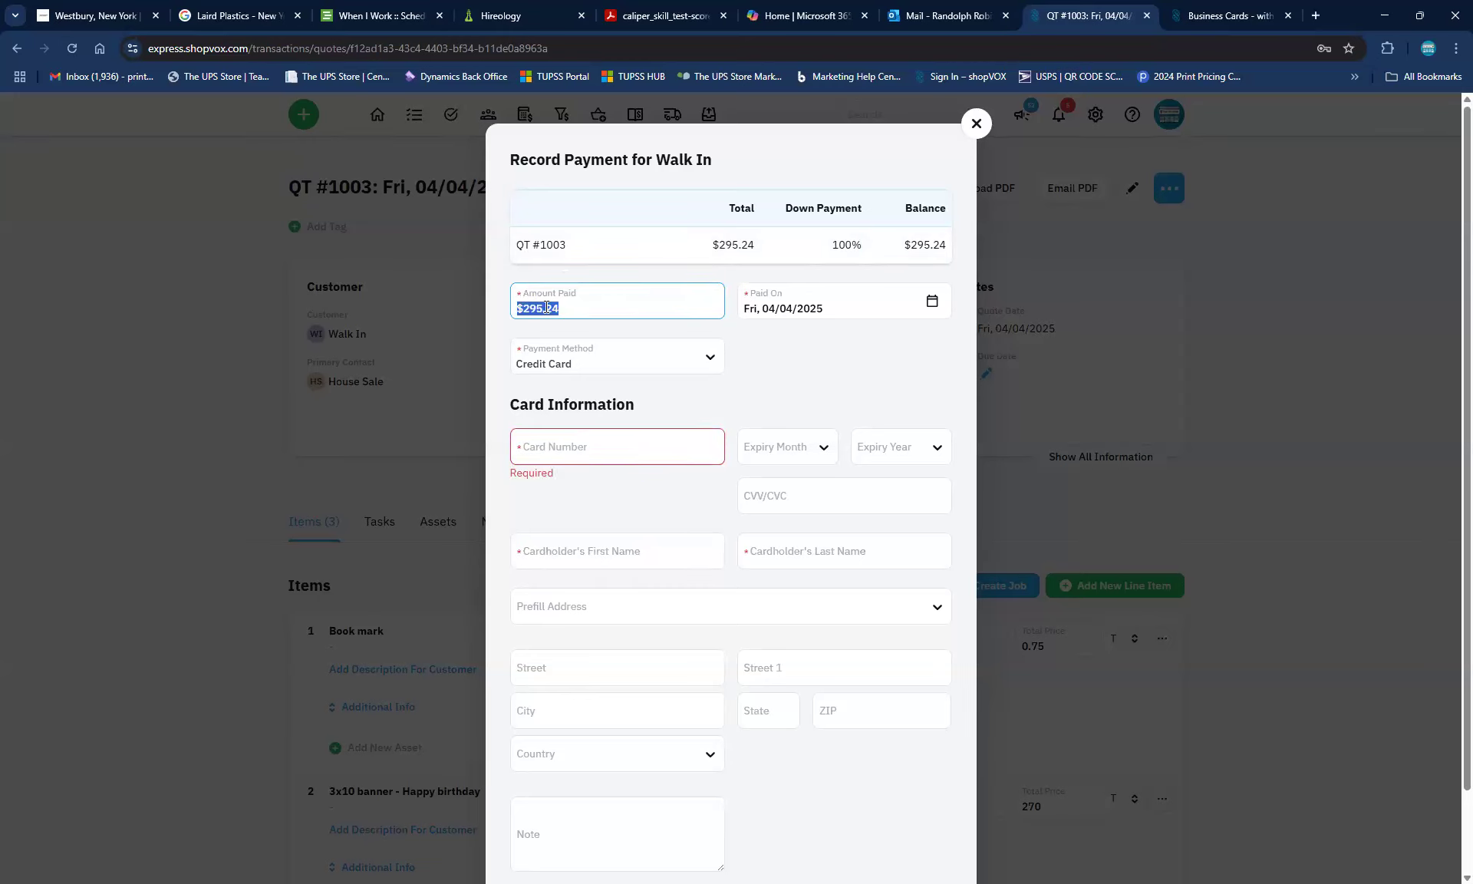
{"action": "left_click", "coordinate": [726, 362]}
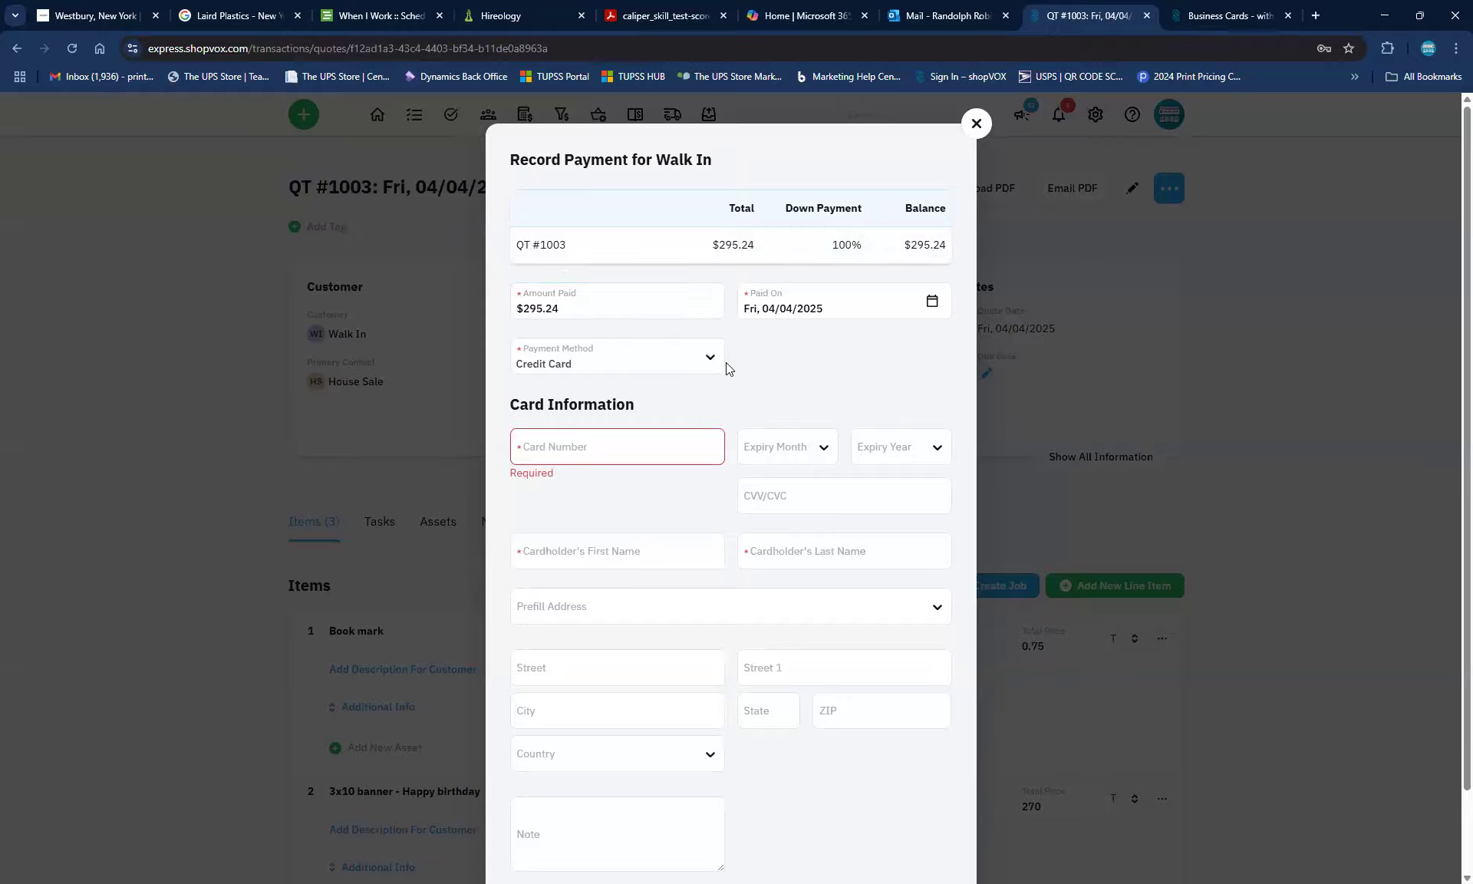
Try the Cash and Check payment methods with their fields, then return to Credit Card
{"action": "left_click", "coordinate": [715, 360]}
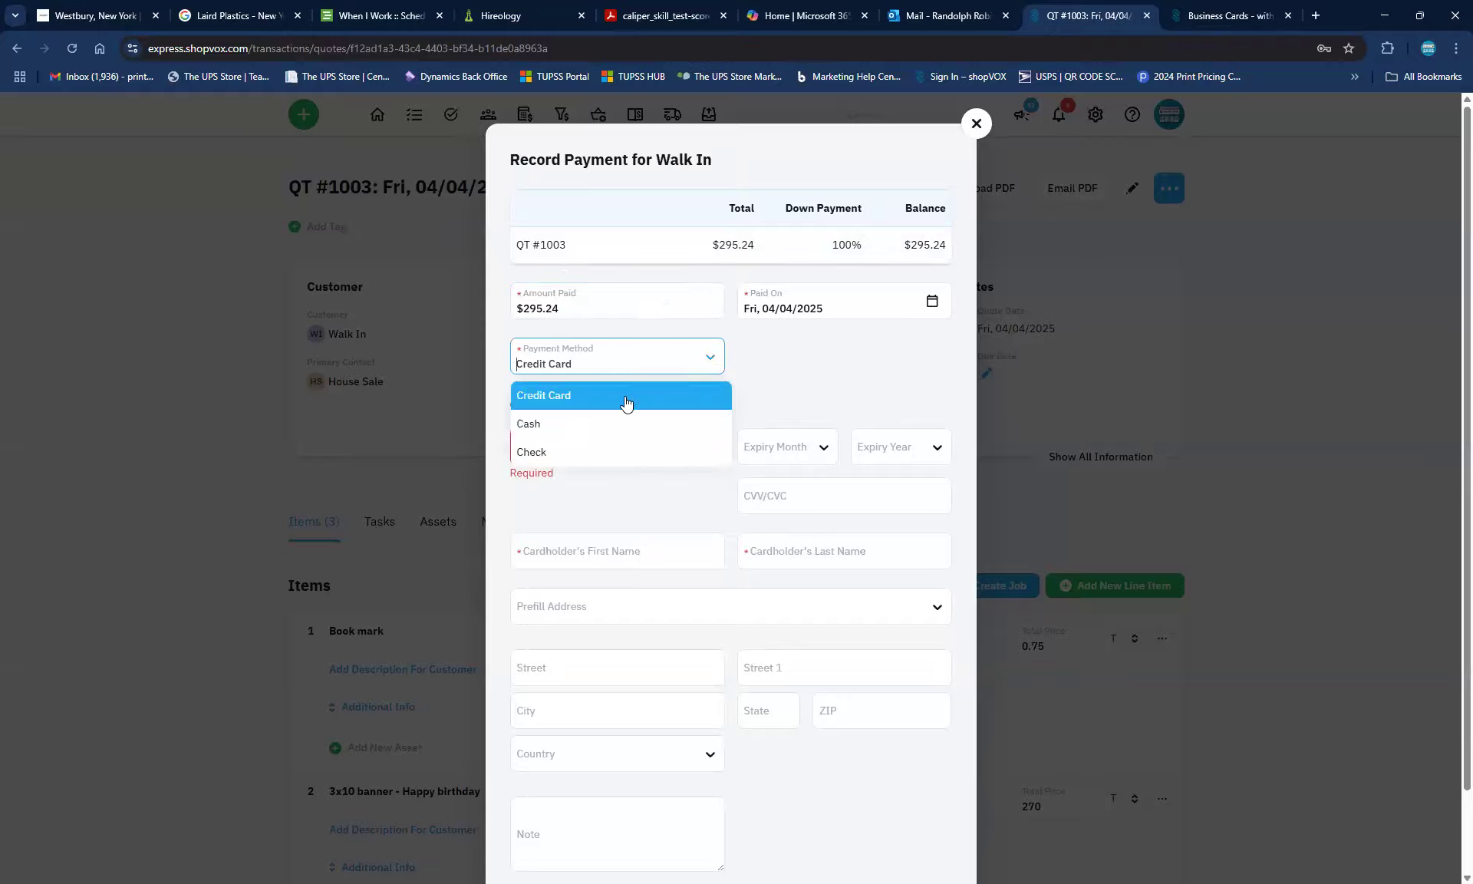
{"action": "left_click", "coordinate": [560, 419]}
{"action": "left_click", "coordinate": [559, 579]}
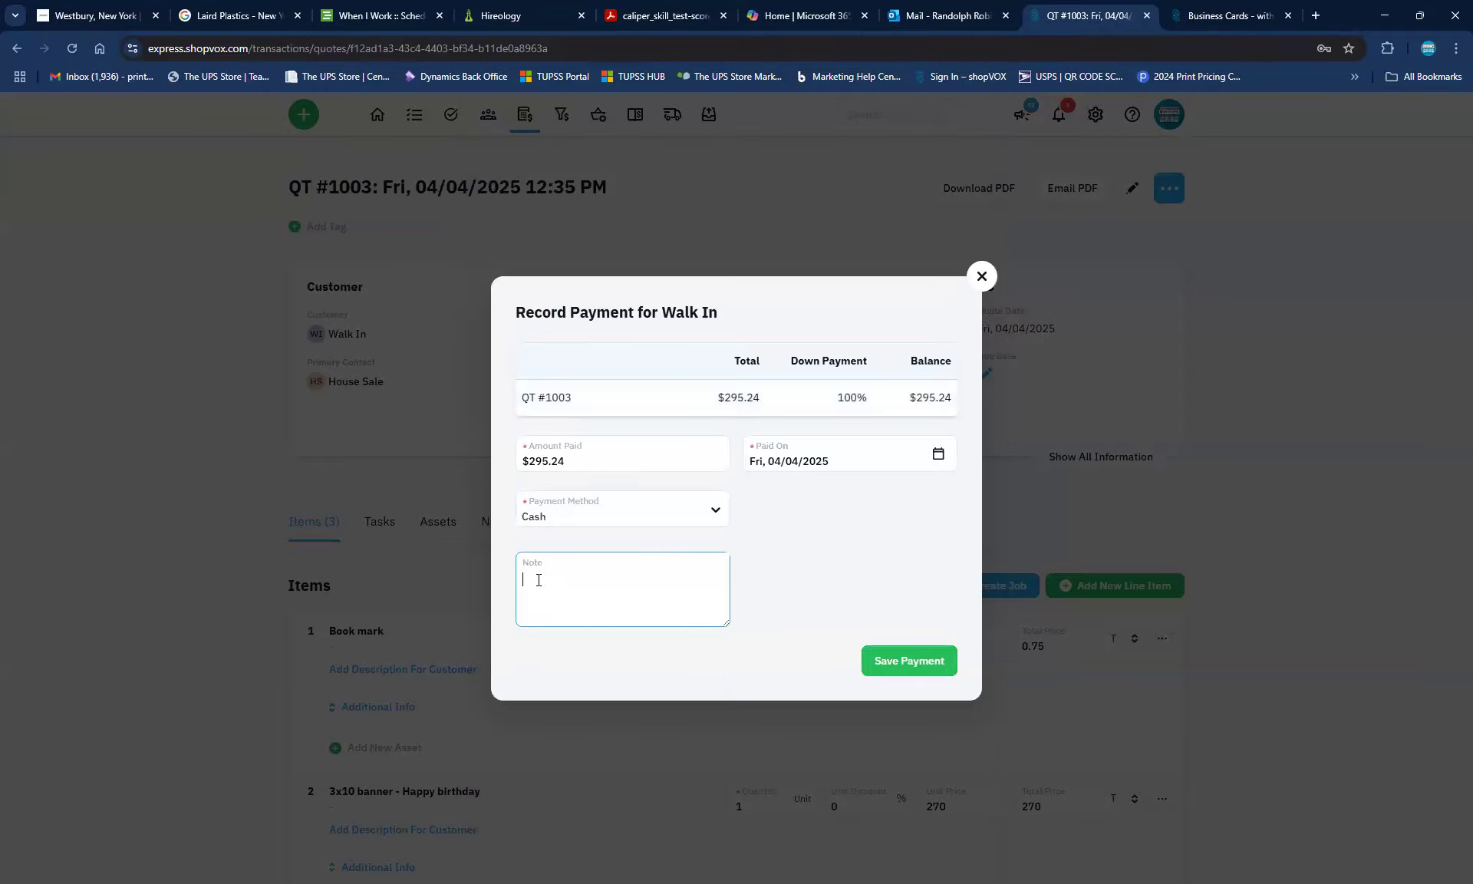
{"action": "left_click", "coordinate": [716, 513]}
{"action": "left_click", "coordinate": [535, 577]}
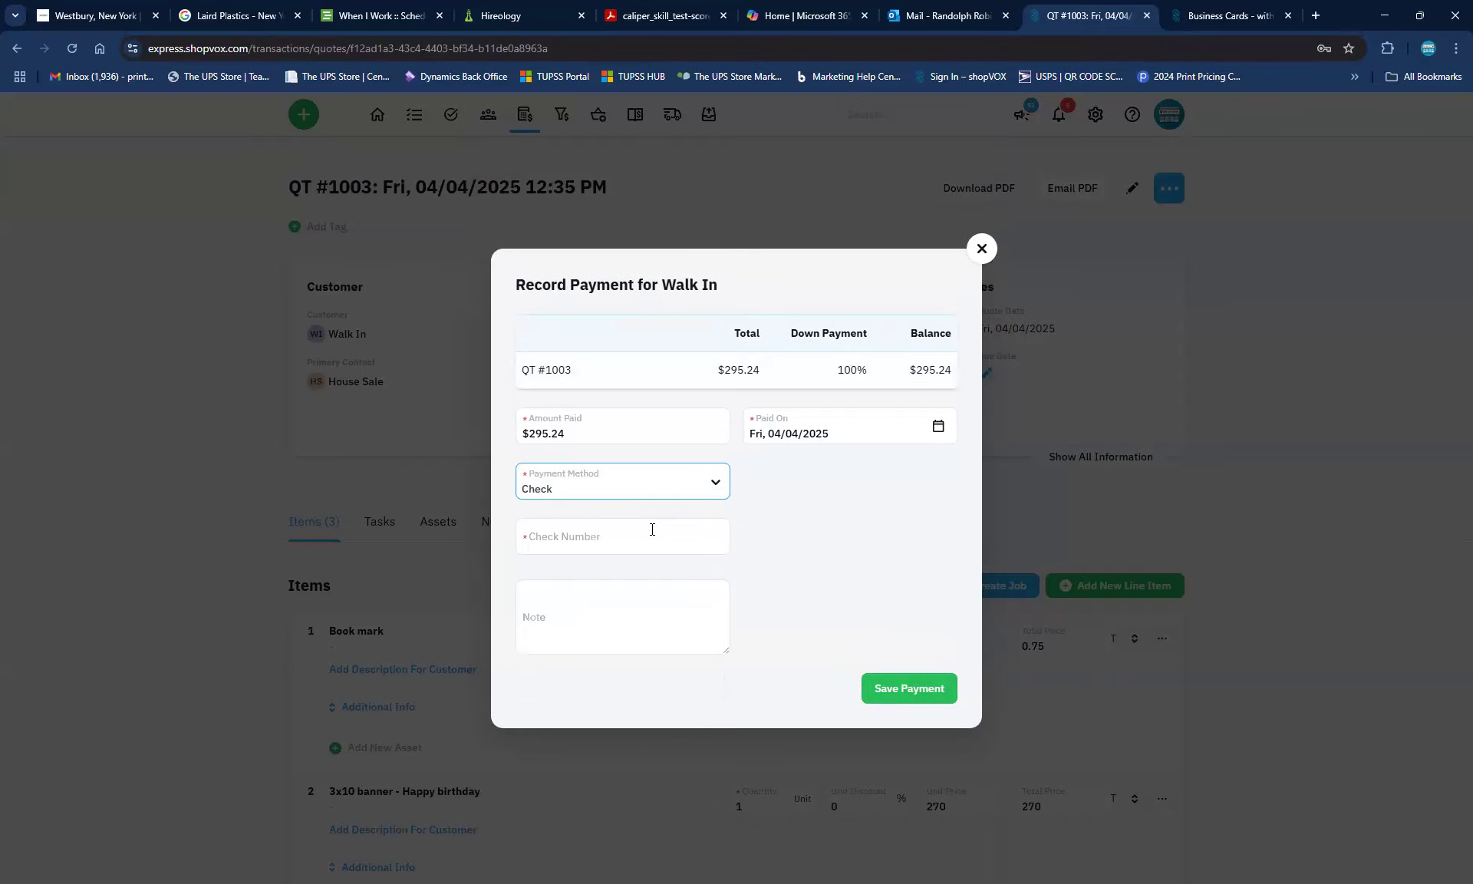
{"action": "left_click", "coordinate": [632, 547]}
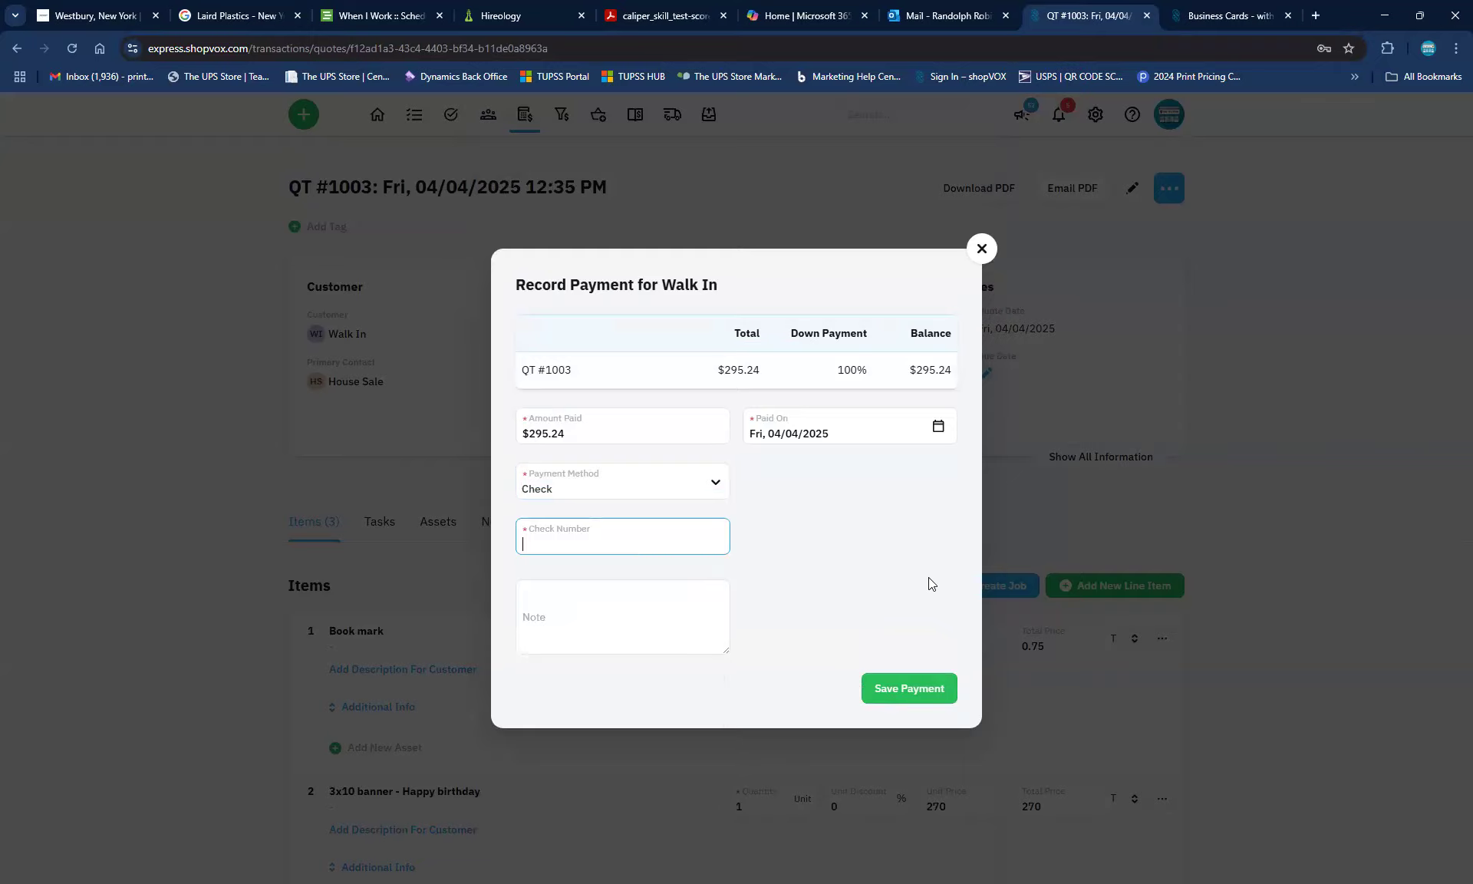
{"action": "left_click", "coordinate": [719, 485]}
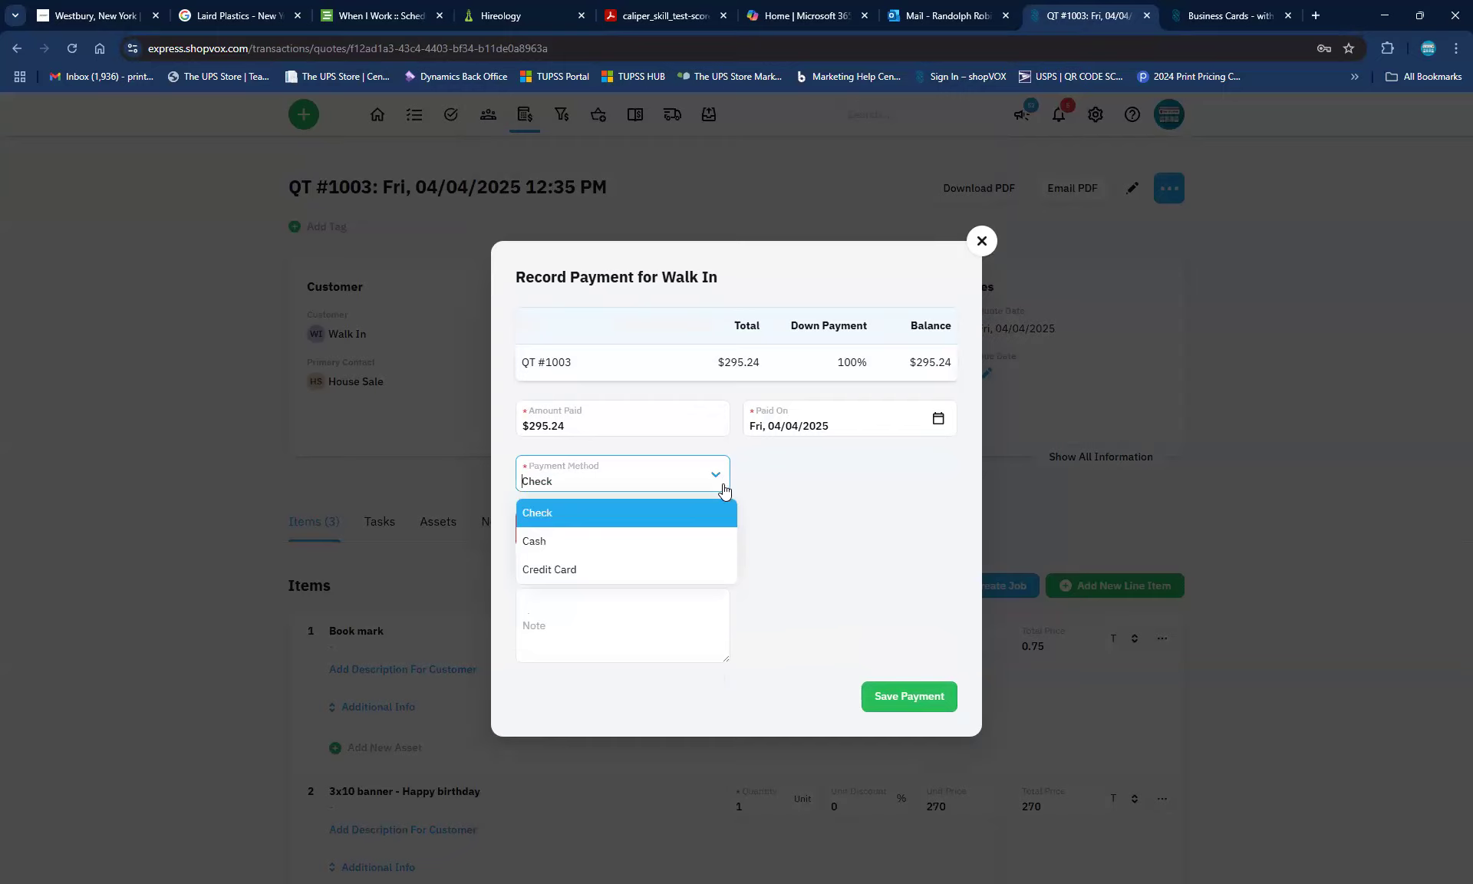
{"action": "left_click", "coordinate": [556, 572]}
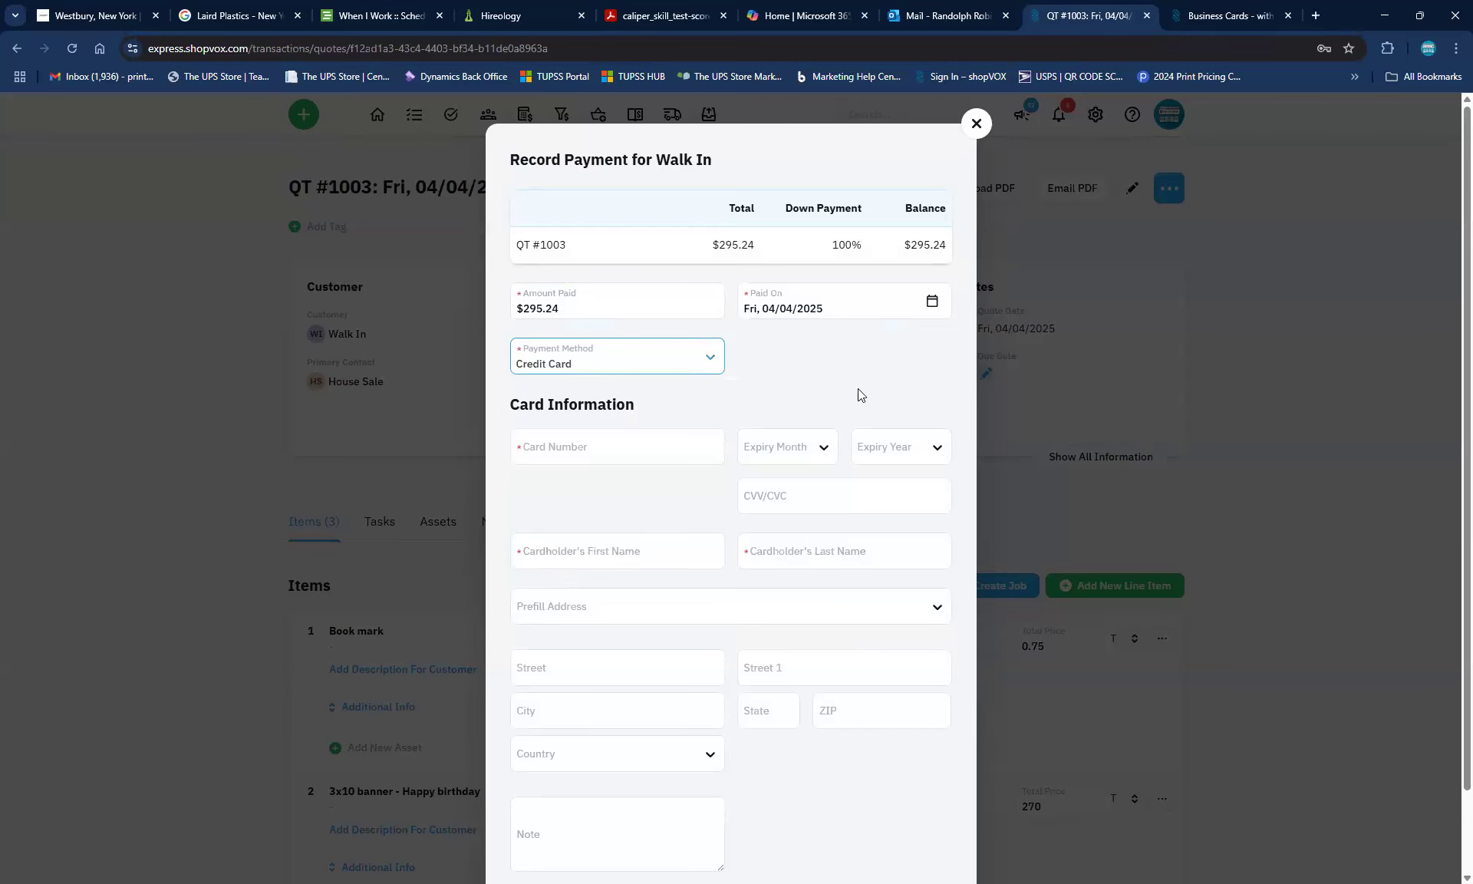
{"action": "left_click", "coordinate": [1229, 20]}
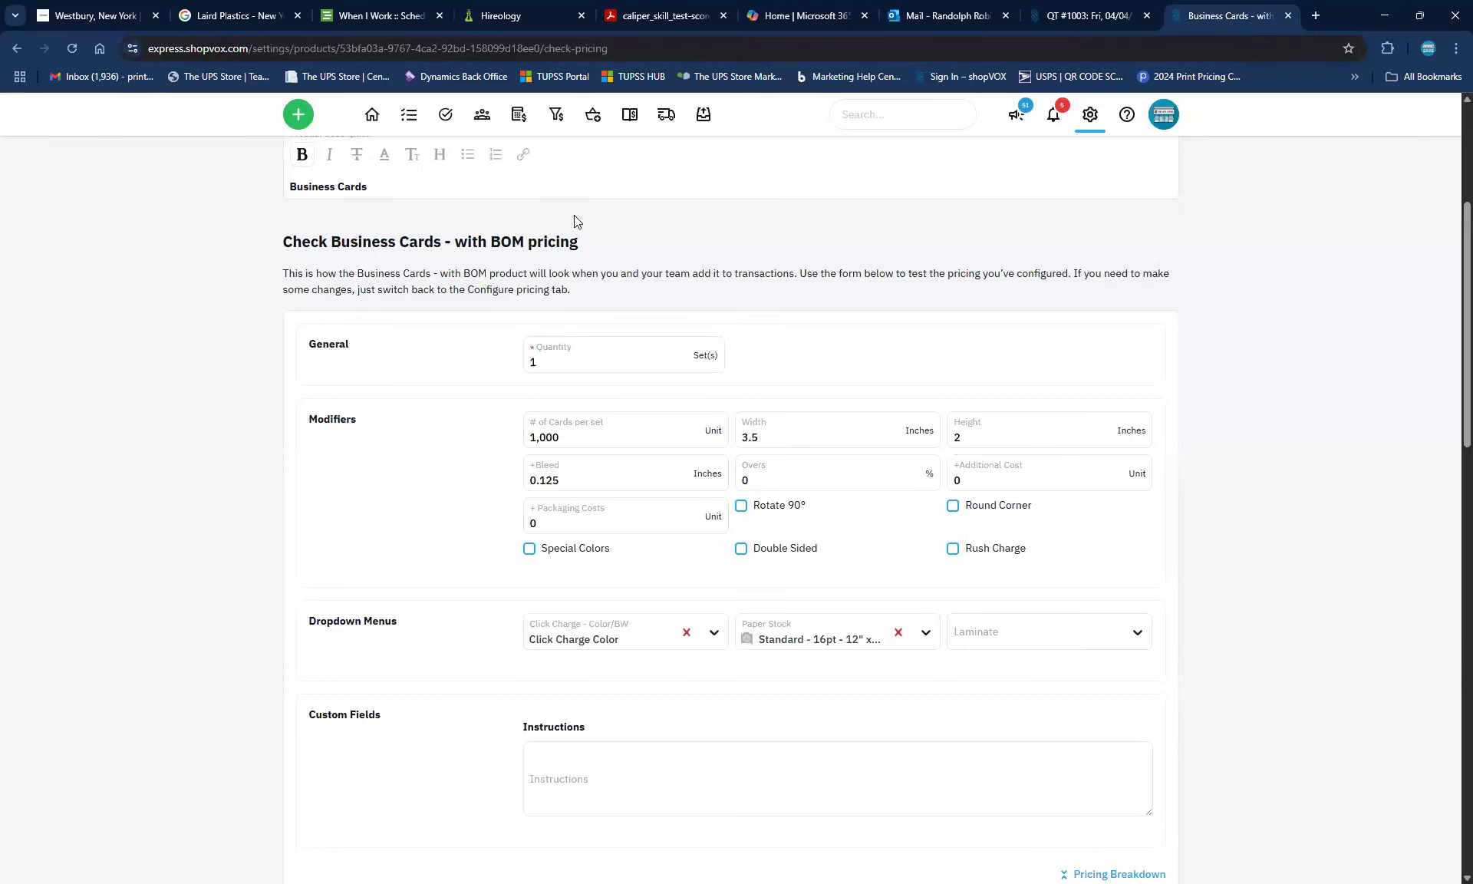
{"action": "scroll", "coordinate": [545, 363], "scroll_direction": "up", "scroll_amount": 4}
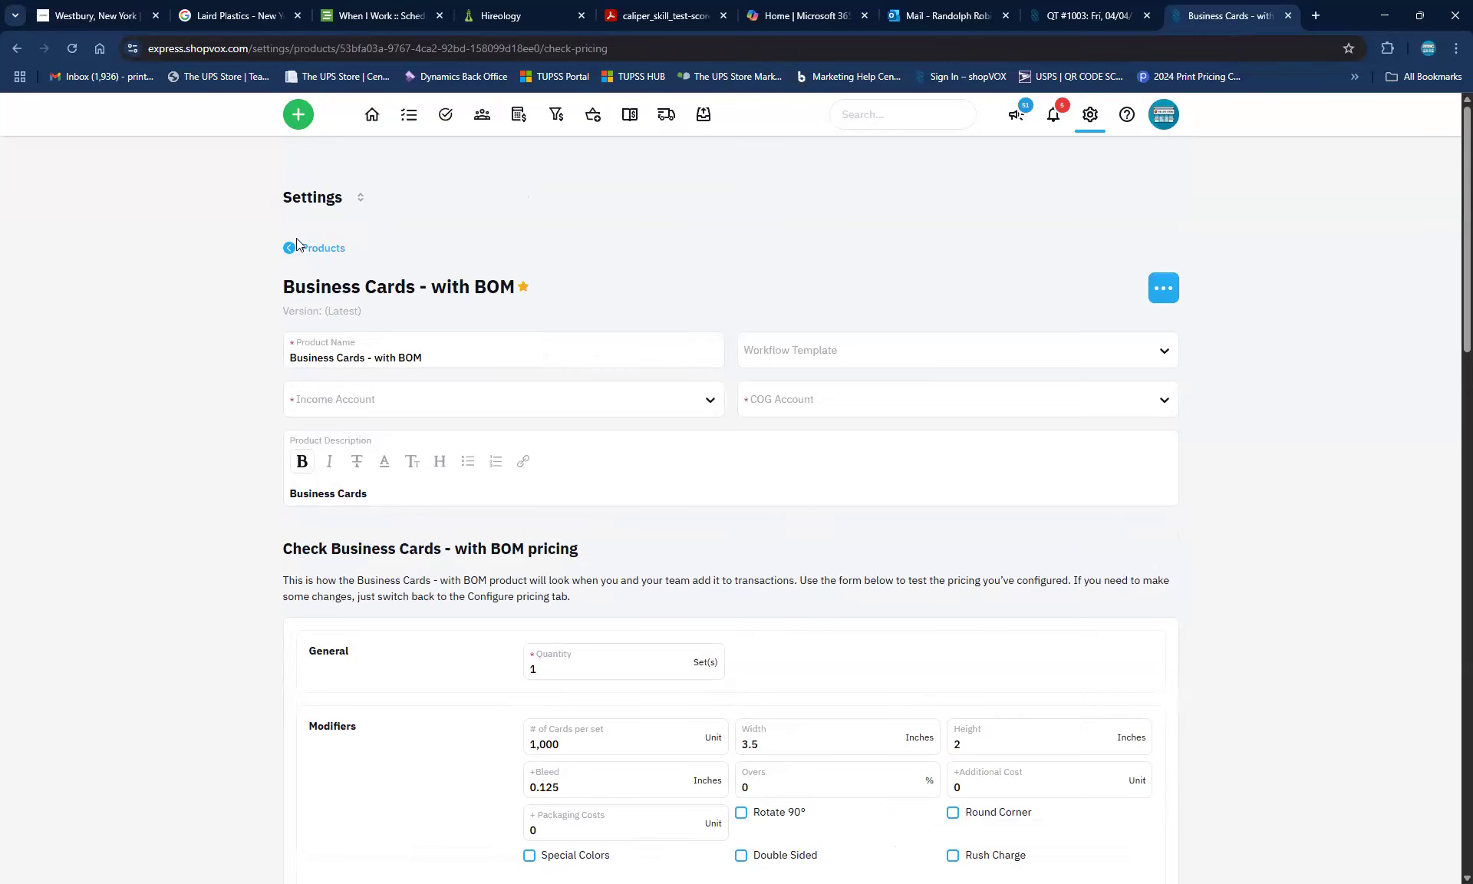
{"action": "left_click", "coordinate": [360, 197]}
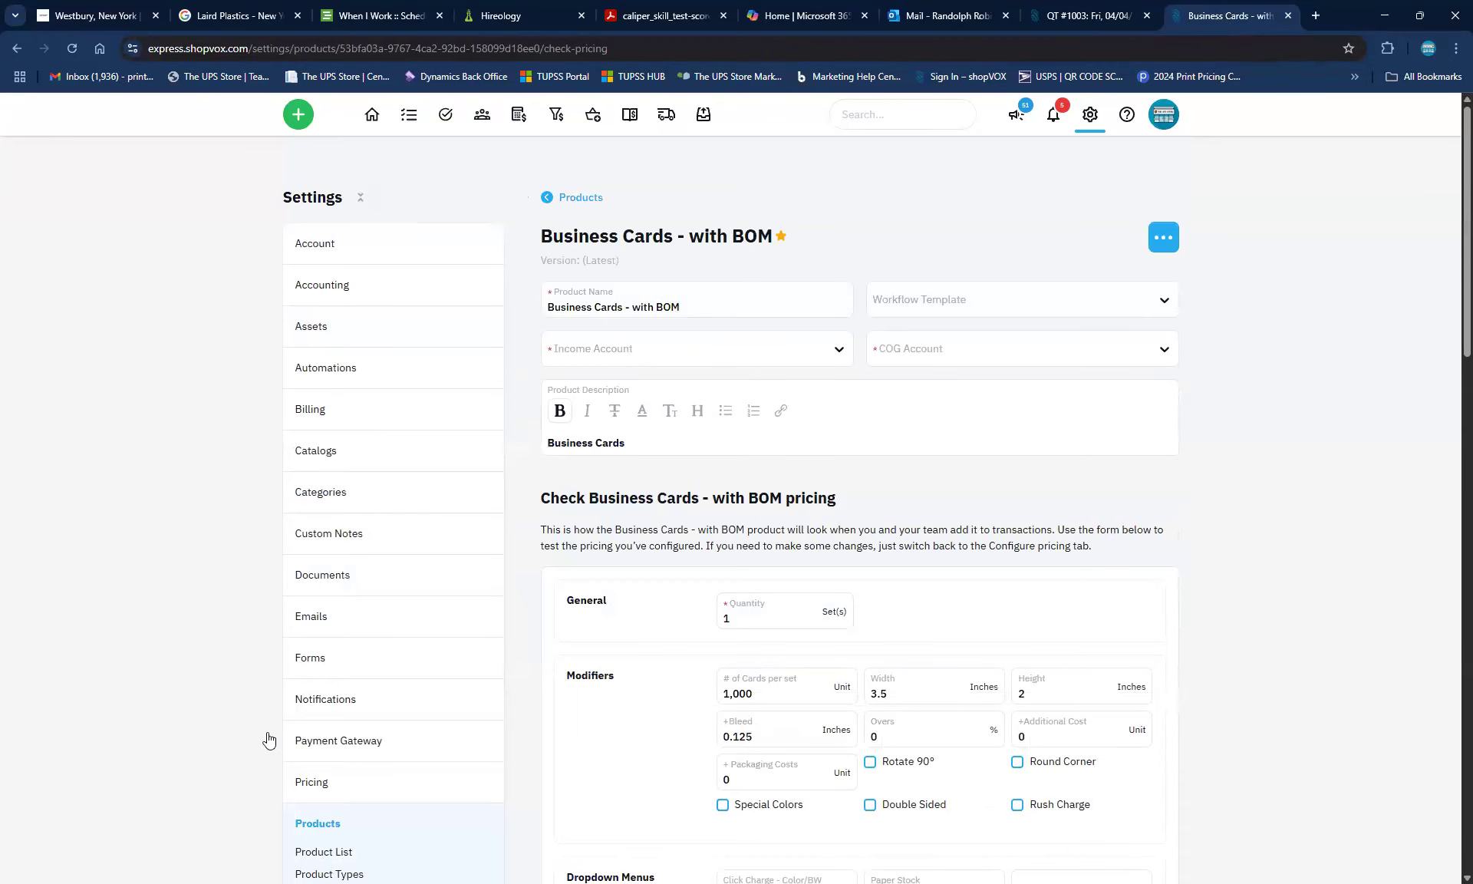
{"action": "left_click", "coordinate": [329, 742]}
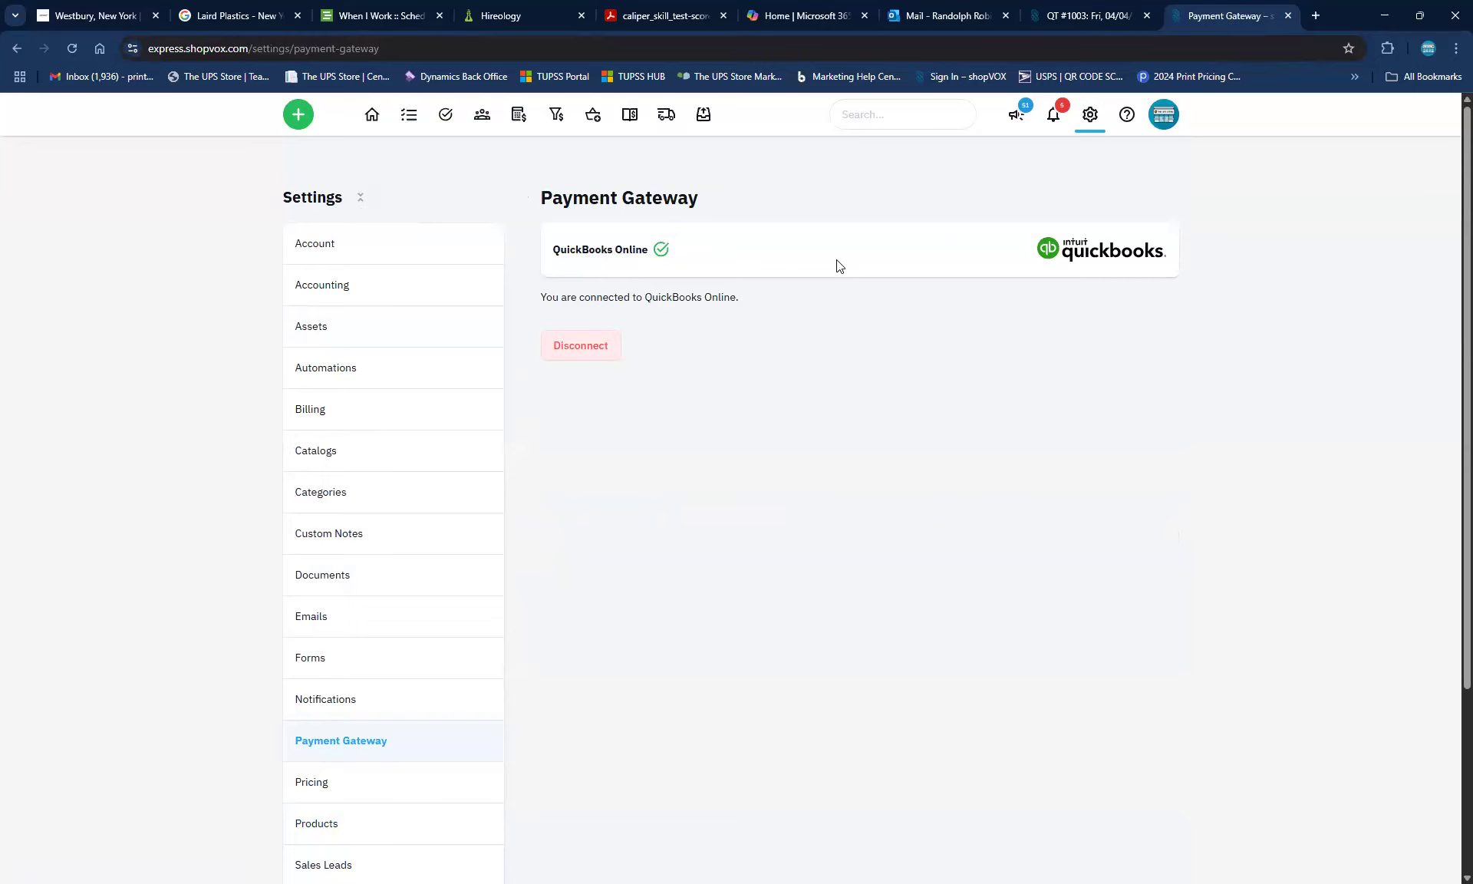
{"action": "left_click", "coordinate": [1078, 17]}
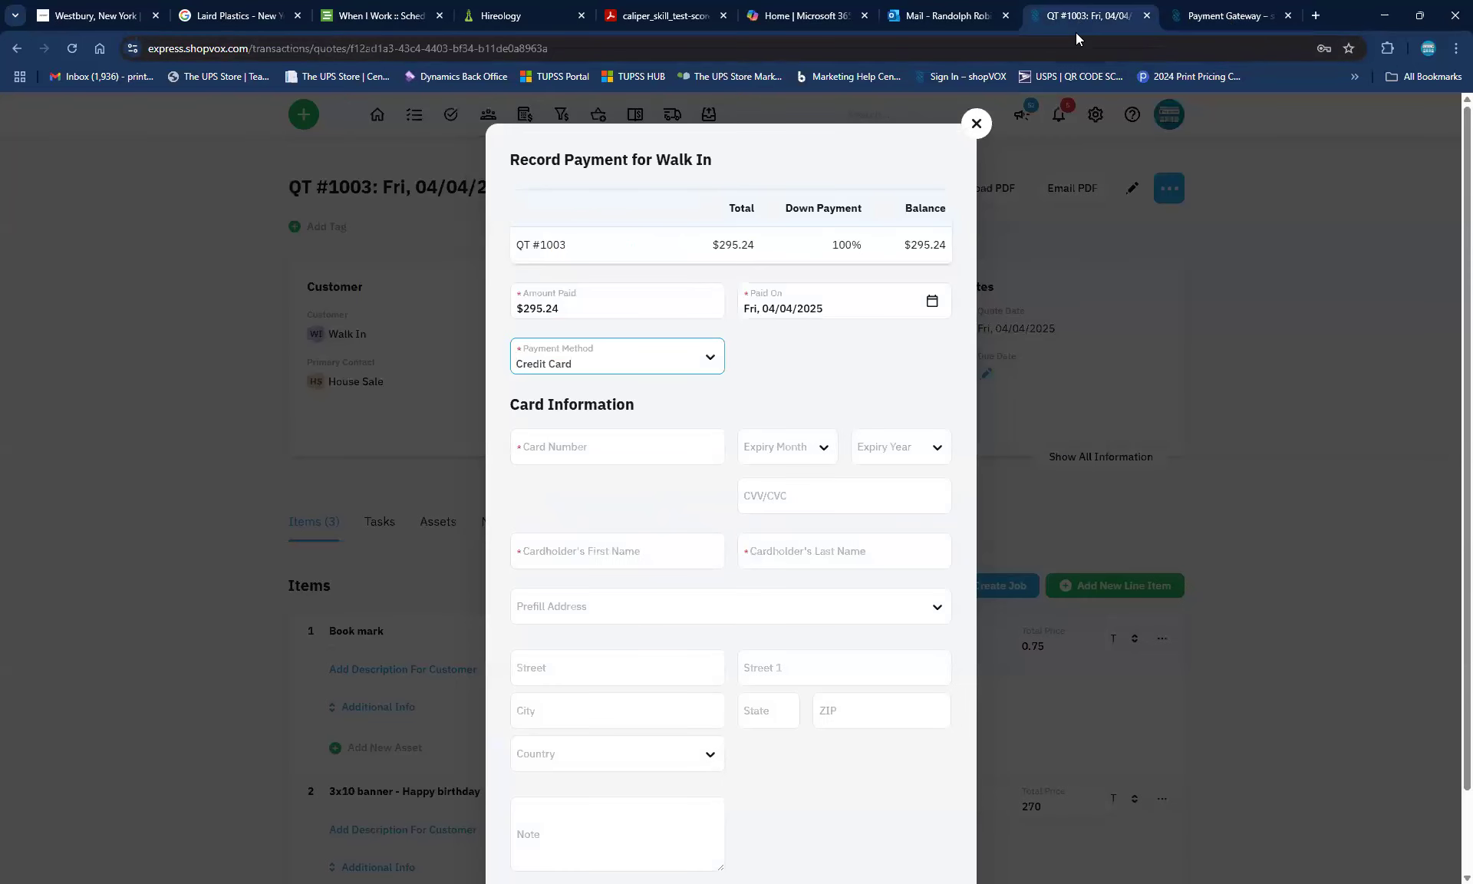
Discard the payment form and start an Email PDF of QT #1003 to the primary contact
{"action": "left_click", "coordinate": [977, 121]}
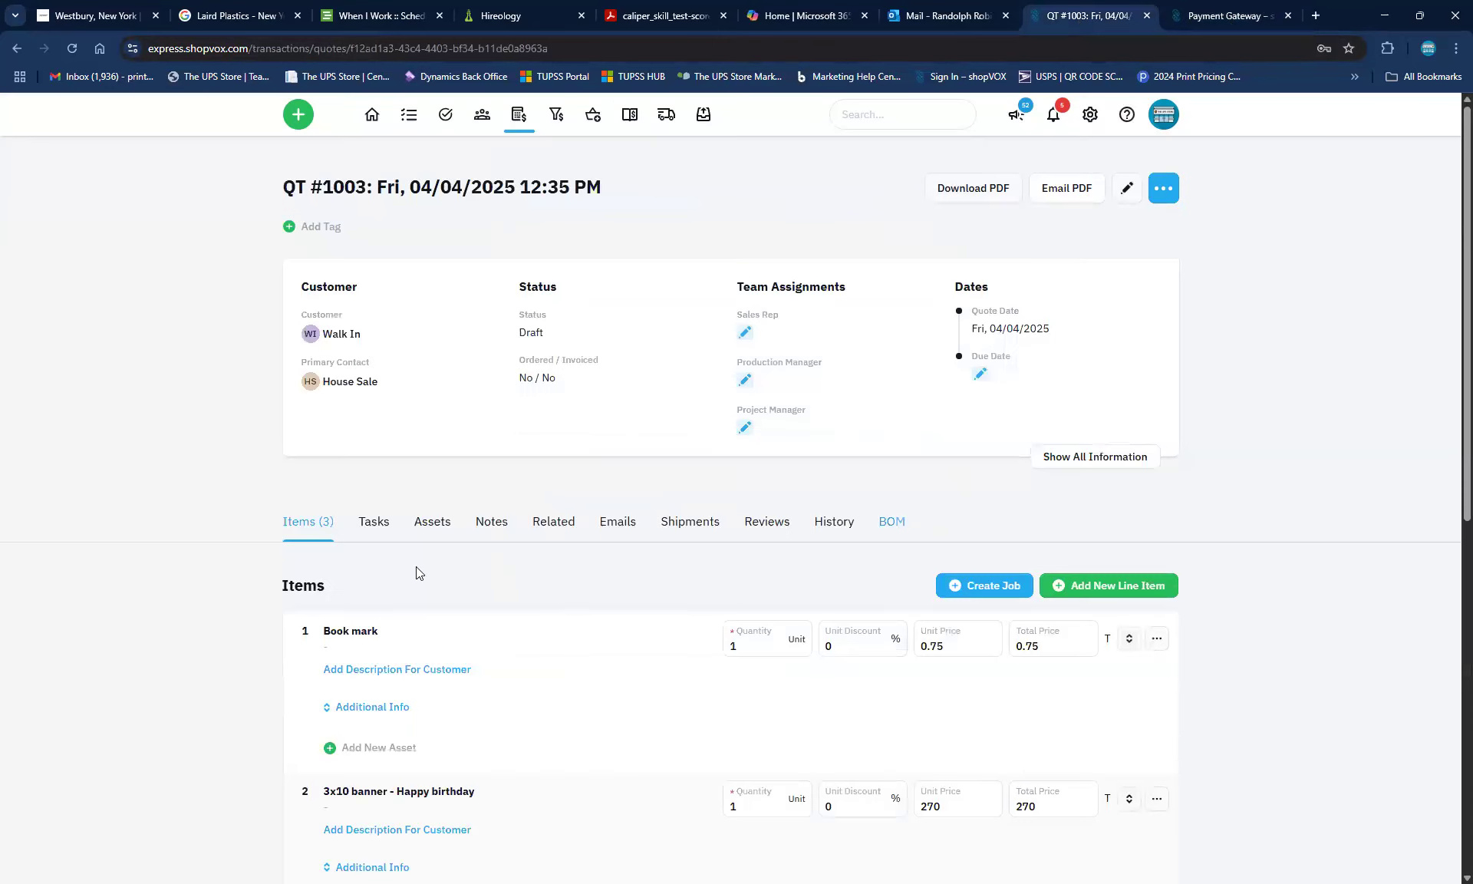
{"action": "scroll", "coordinate": [199, 694], "scroll_direction": "down", "scroll_amount": 3}
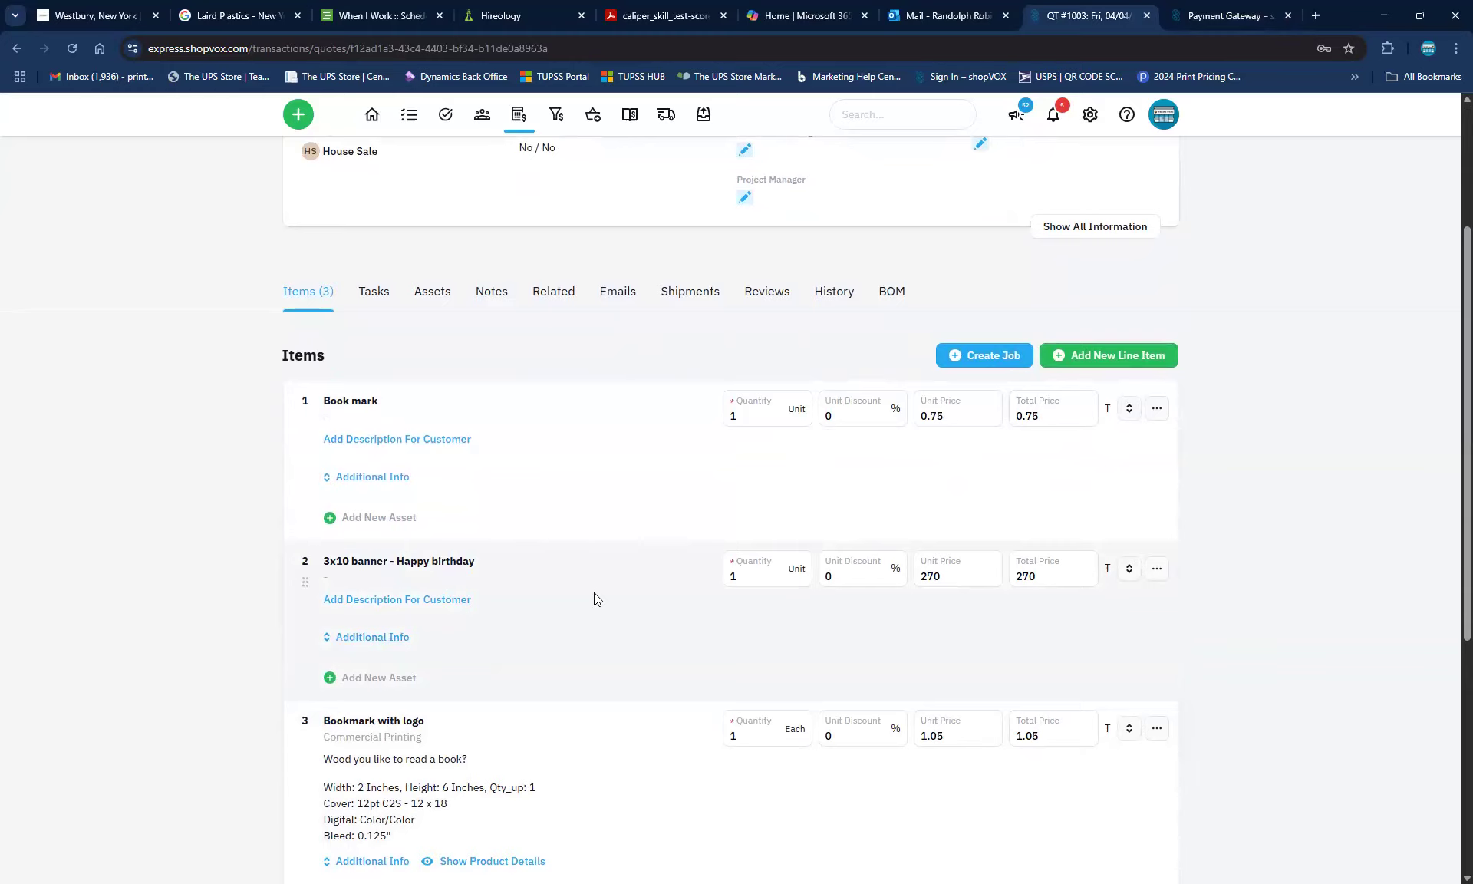
{"action": "scroll", "coordinate": [1280, 599], "scroll_direction": "up", "scroll_amount": 2}
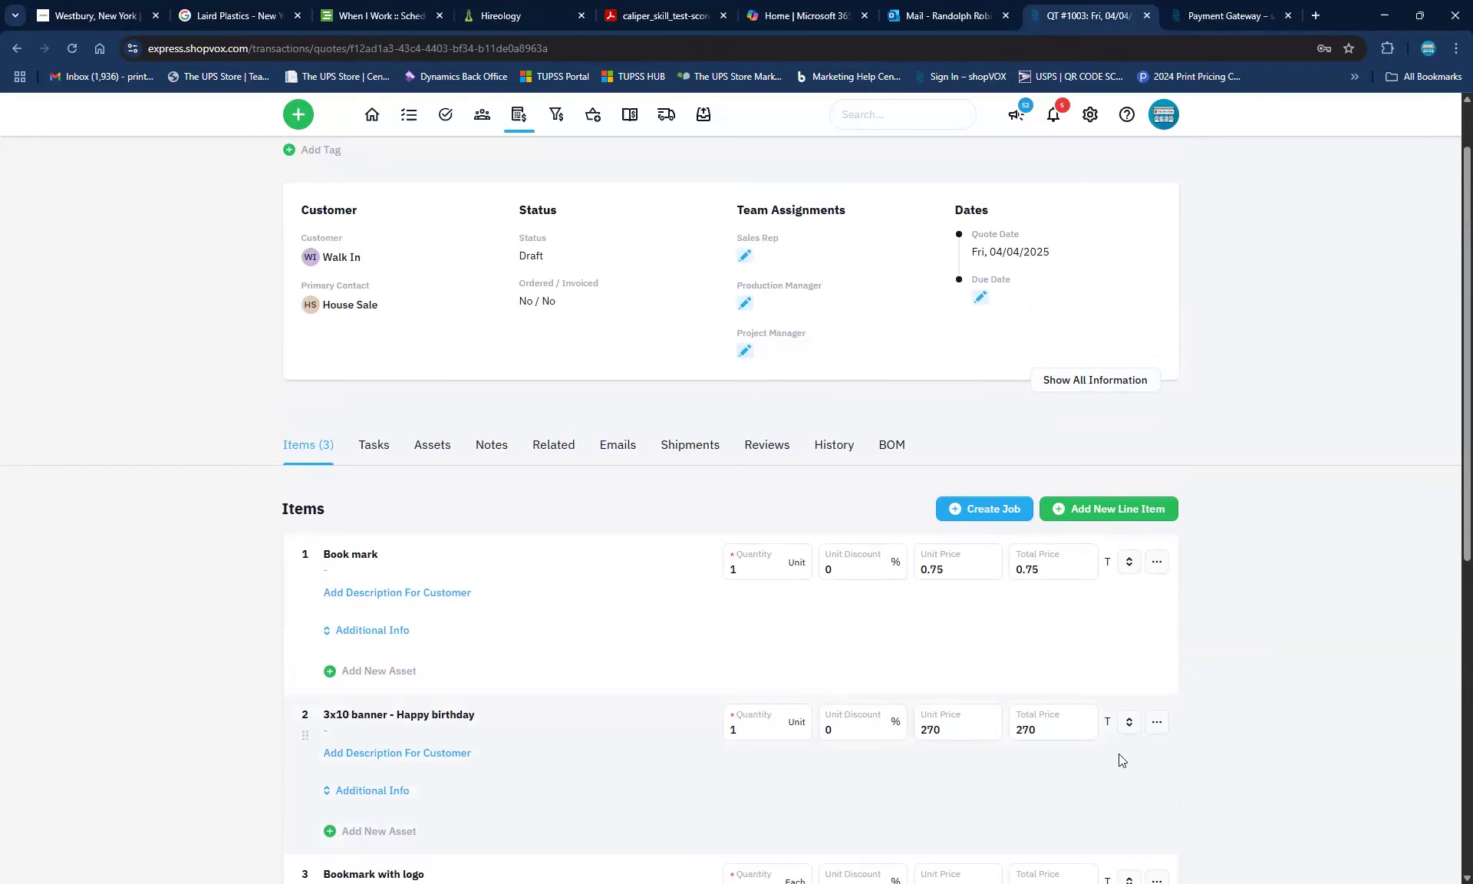
{"action": "scroll", "coordinate": [1449, 735], "scroll_direction": "up", "scroll_amount": 1}
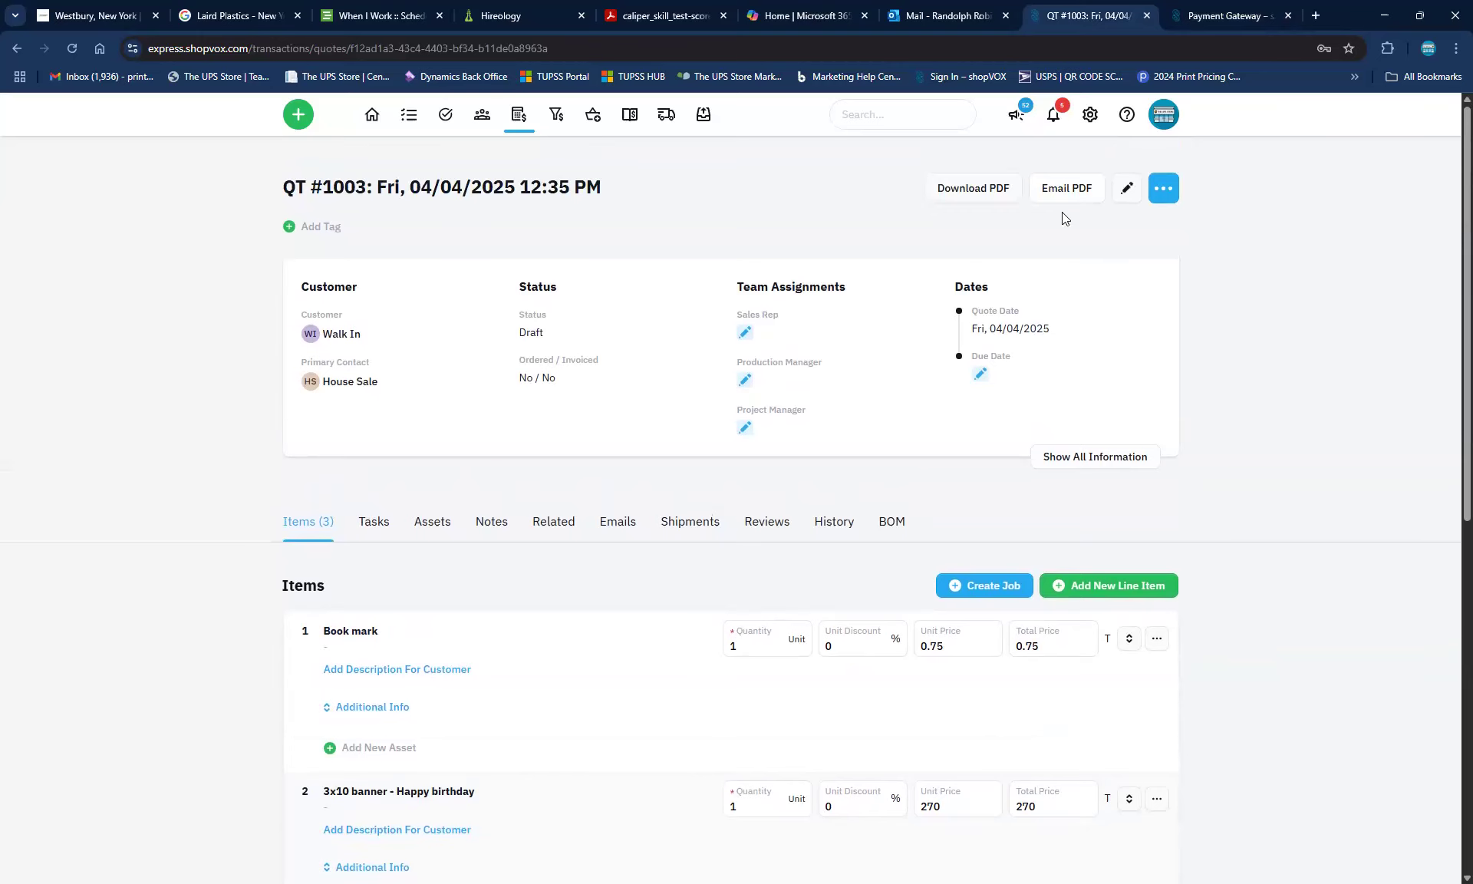
{"action": "left_click", "coordinate": [1060, 192]}
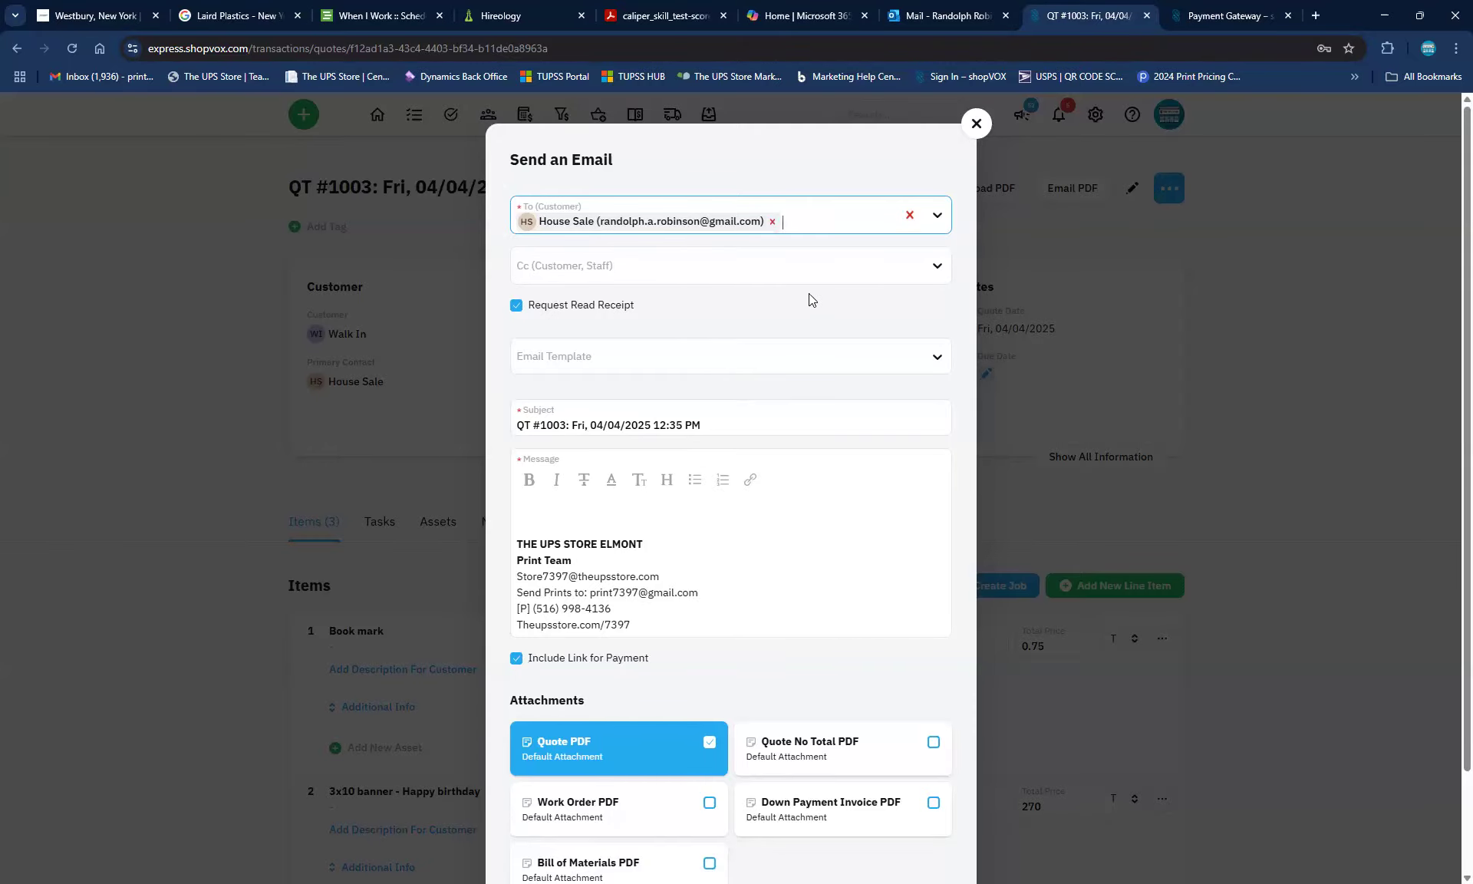
Clear the recipient, try Add New Contact, then dismiss both forms without sending
{"action": "left_click", "coordinate": [908, 223]}
{"action": "left_click", "coordinate": [757, 226]}
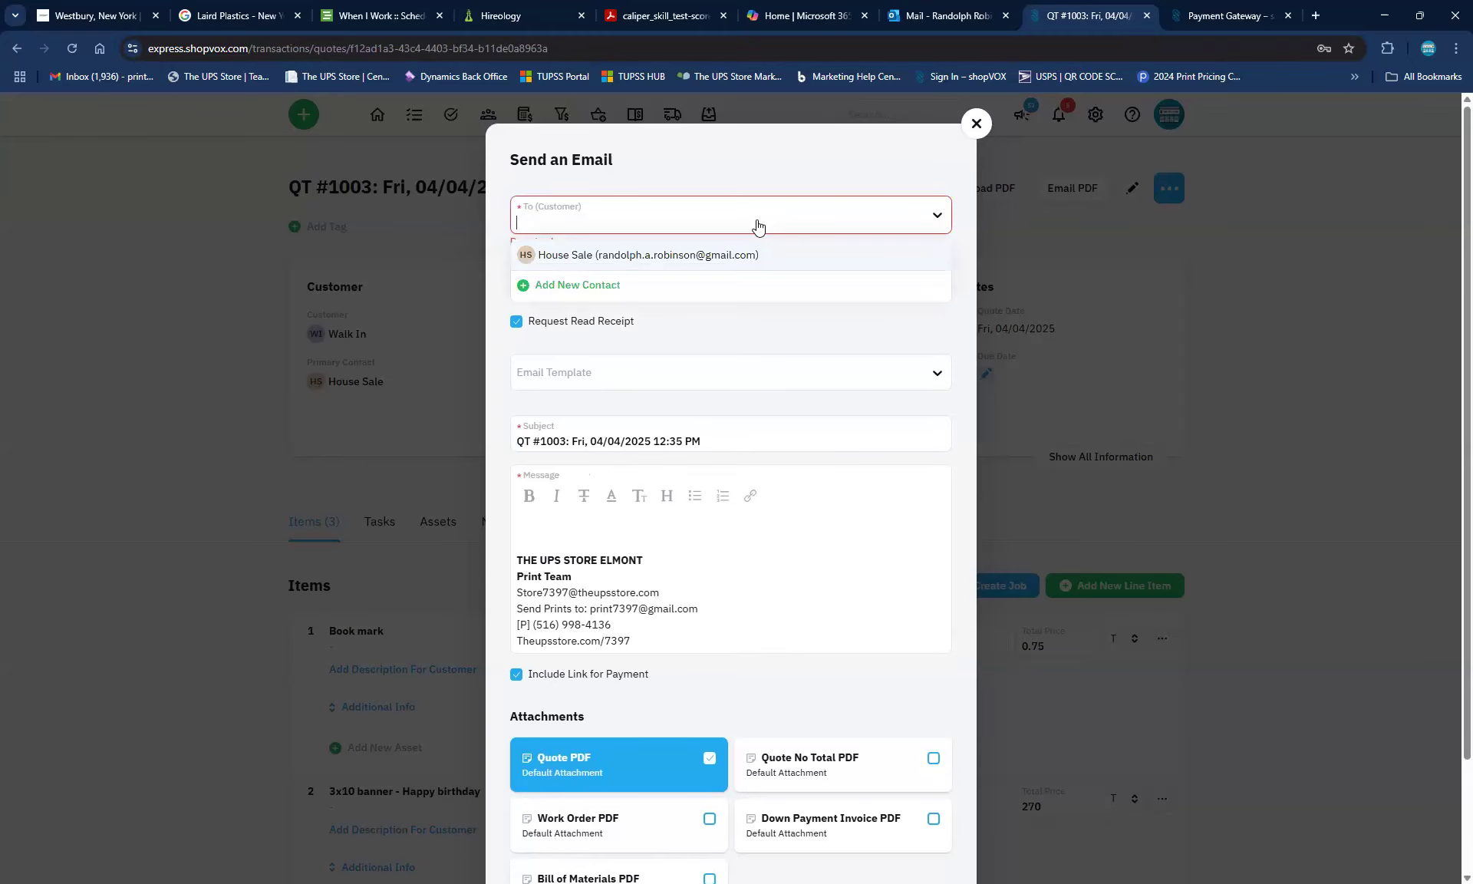
{"action": "left_click", "coordinate": [589, 290]}
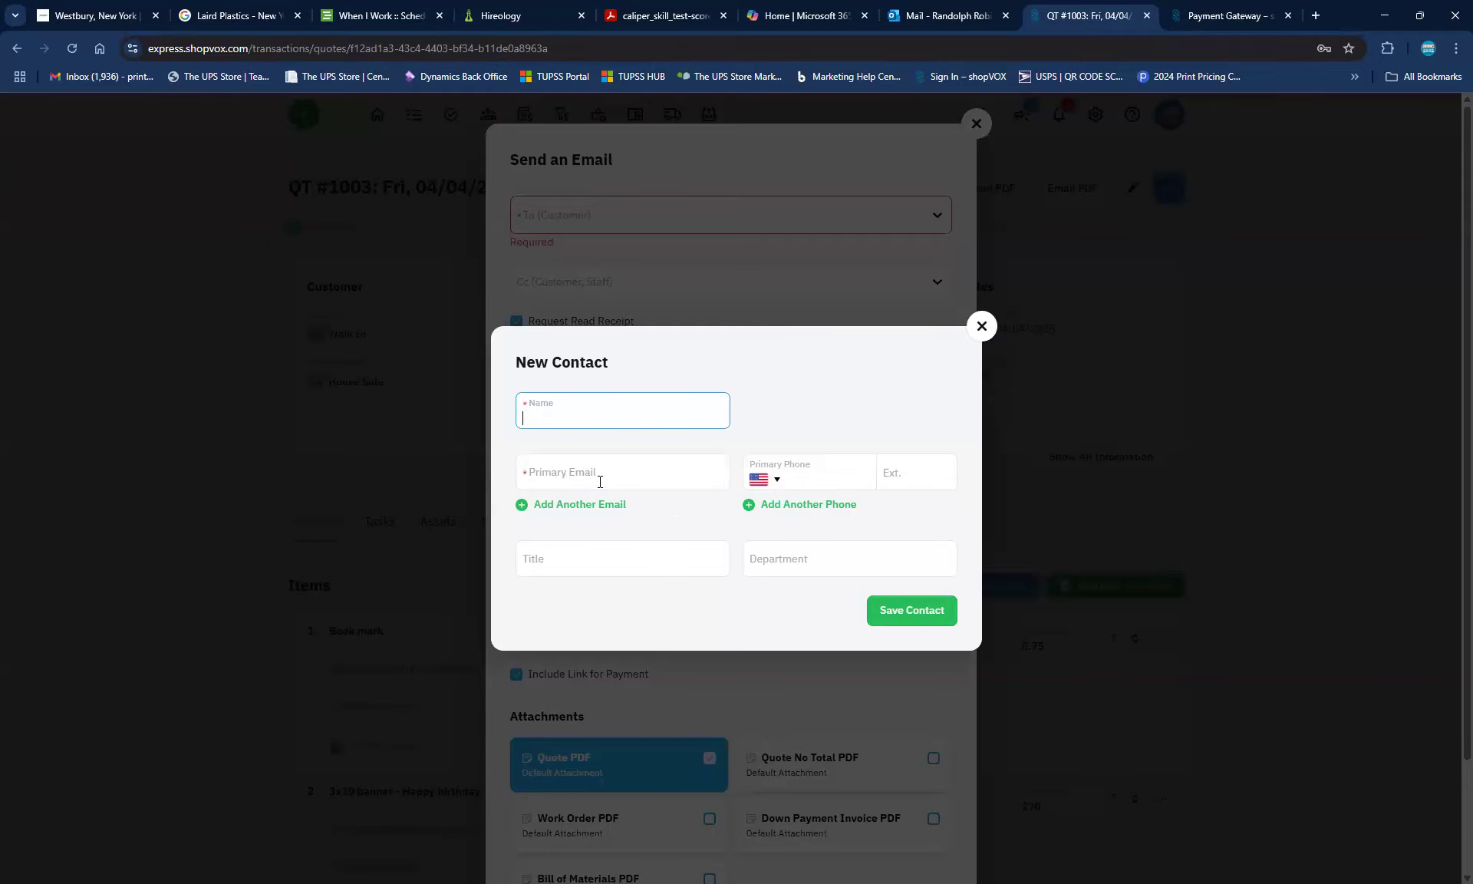
{"action": "left_click", "coordinate": [983, 325]}
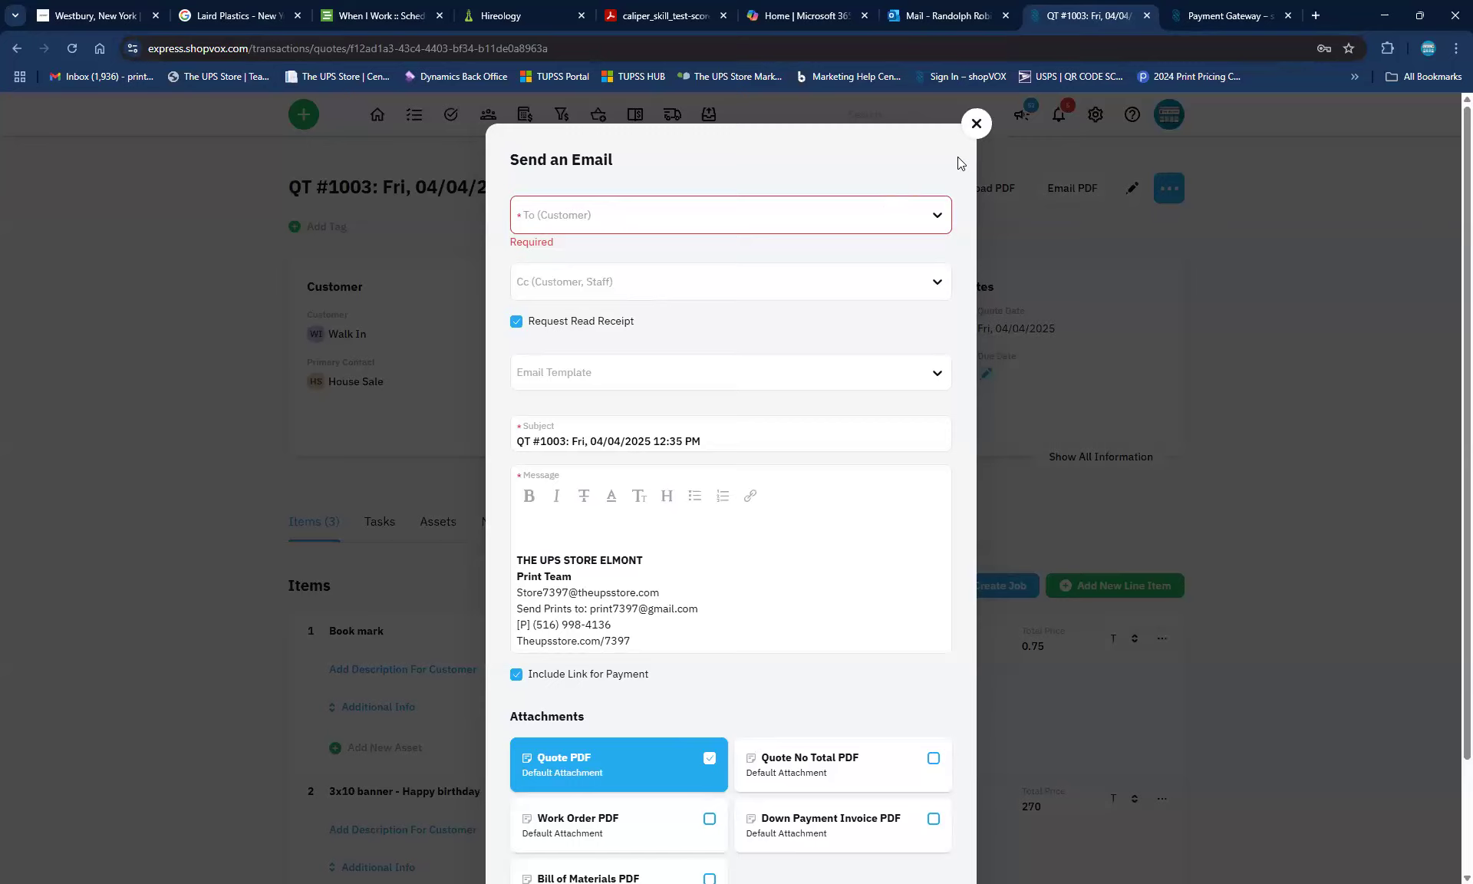
{"action": "left_click", "coordinate": [978, 125]}
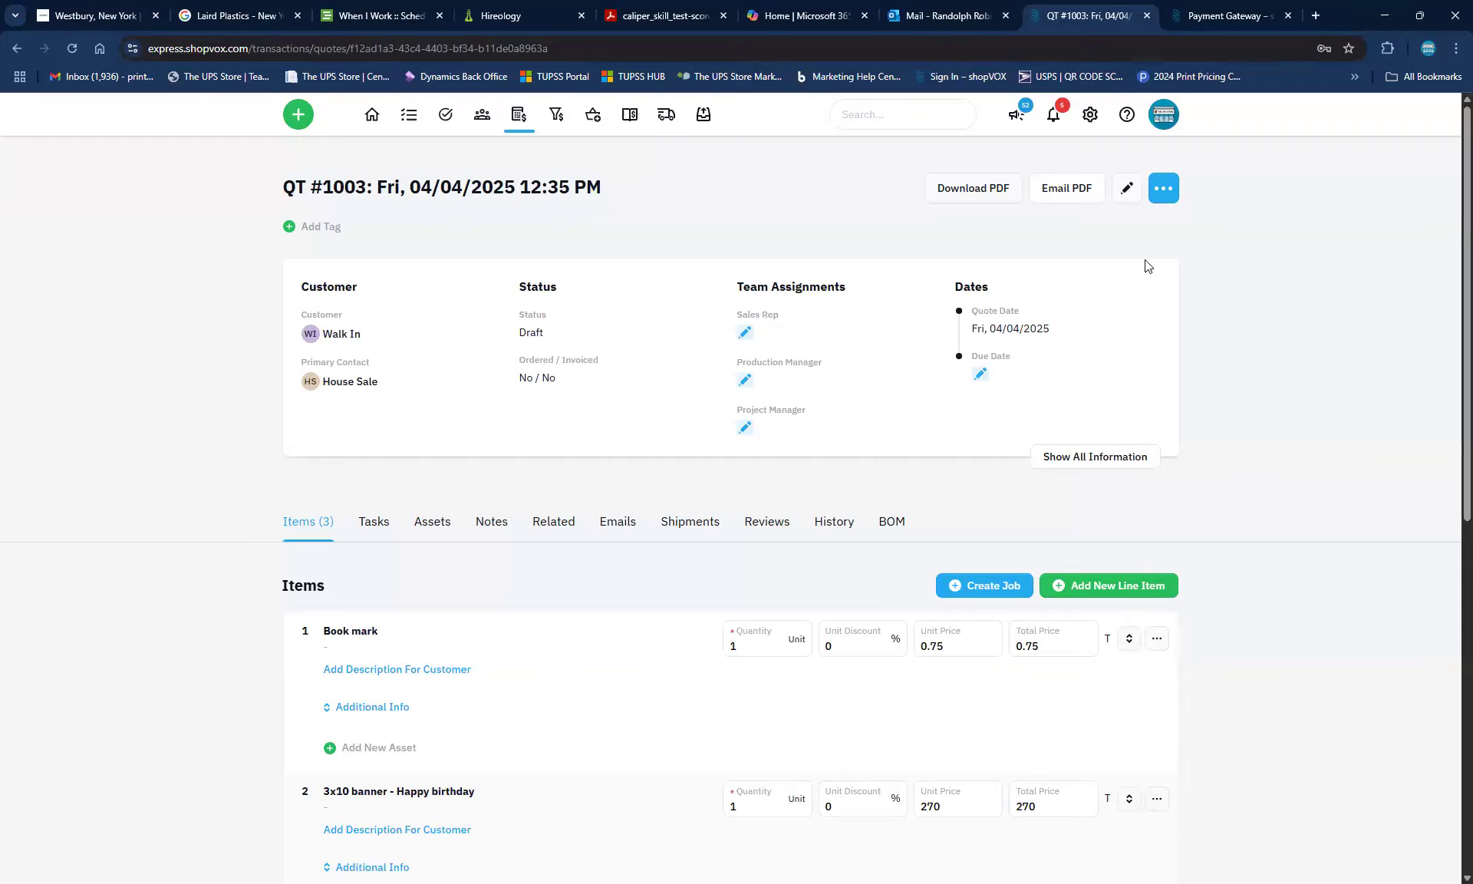
{"action": "left_click", "coordinate": [1161, 190]}
{"action": "left_click", "coordinate": [1027, 228]}
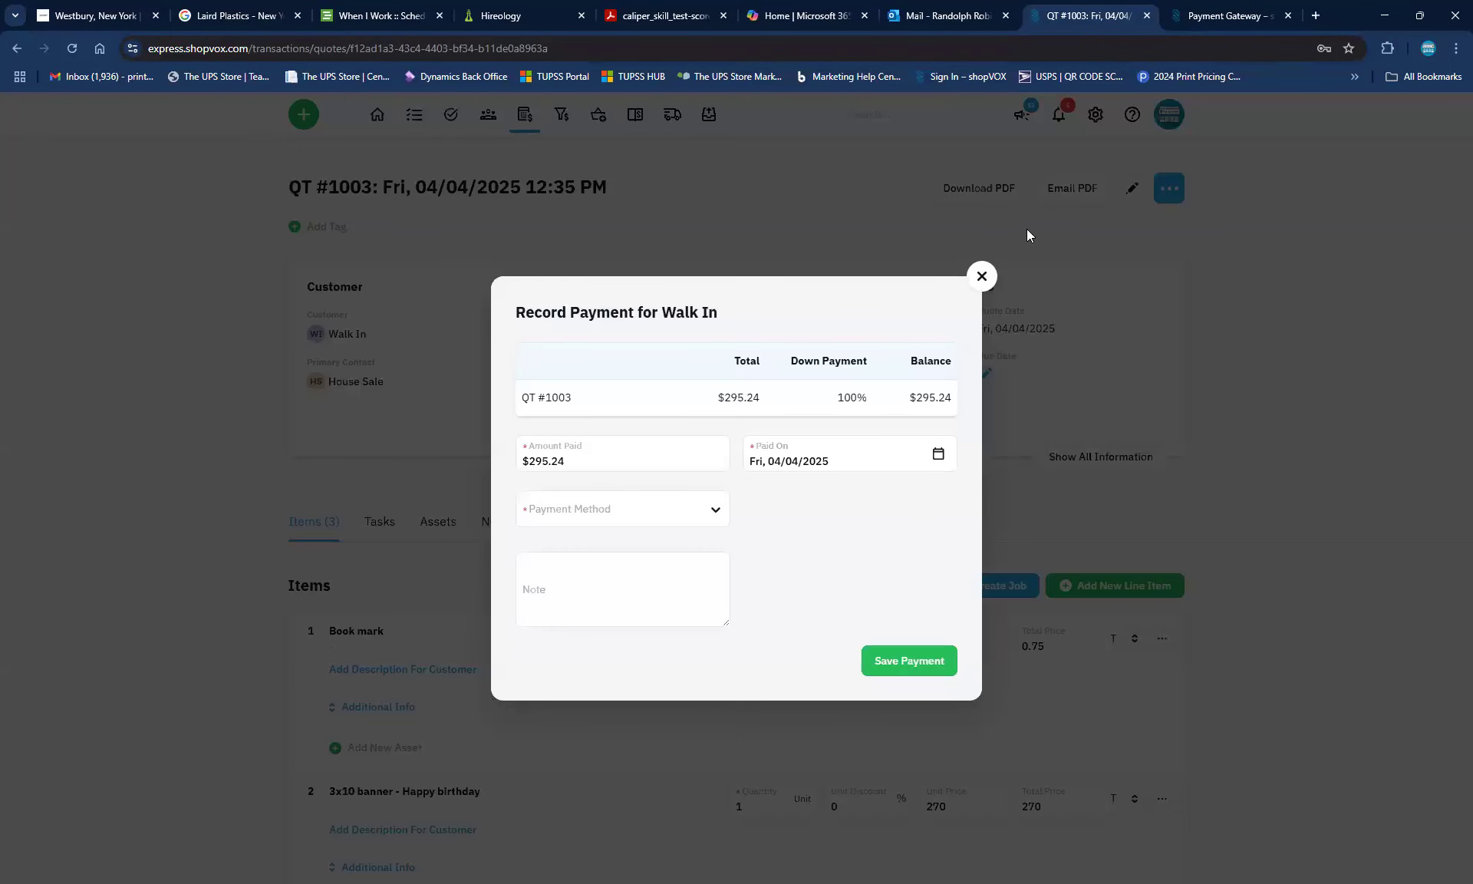
{"action": "left_click", "coordinate": [616, 518]}
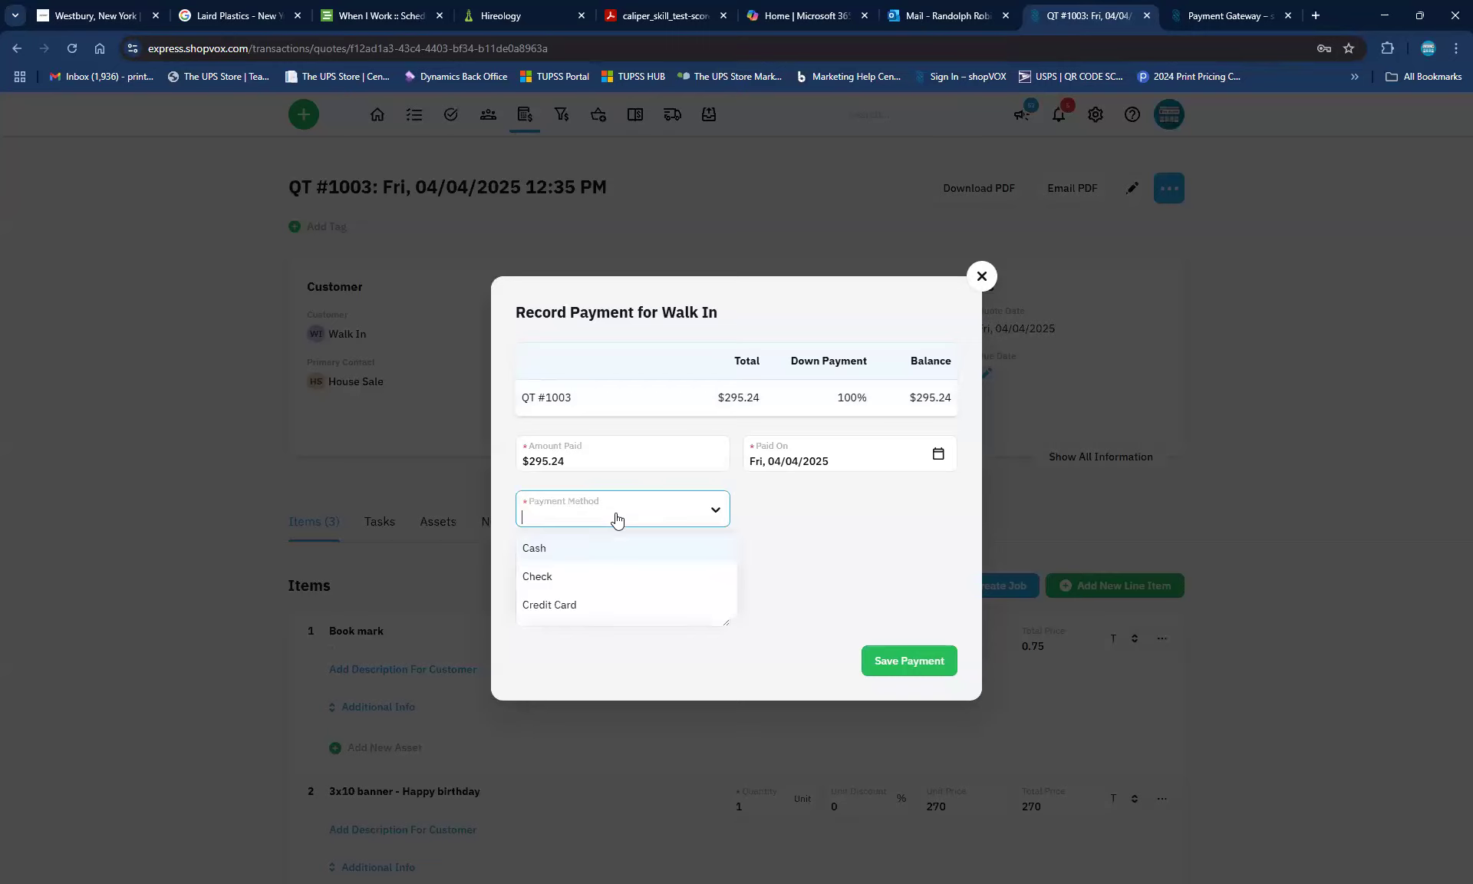
{"action": "left_click", "coordinate": [530, 606]}
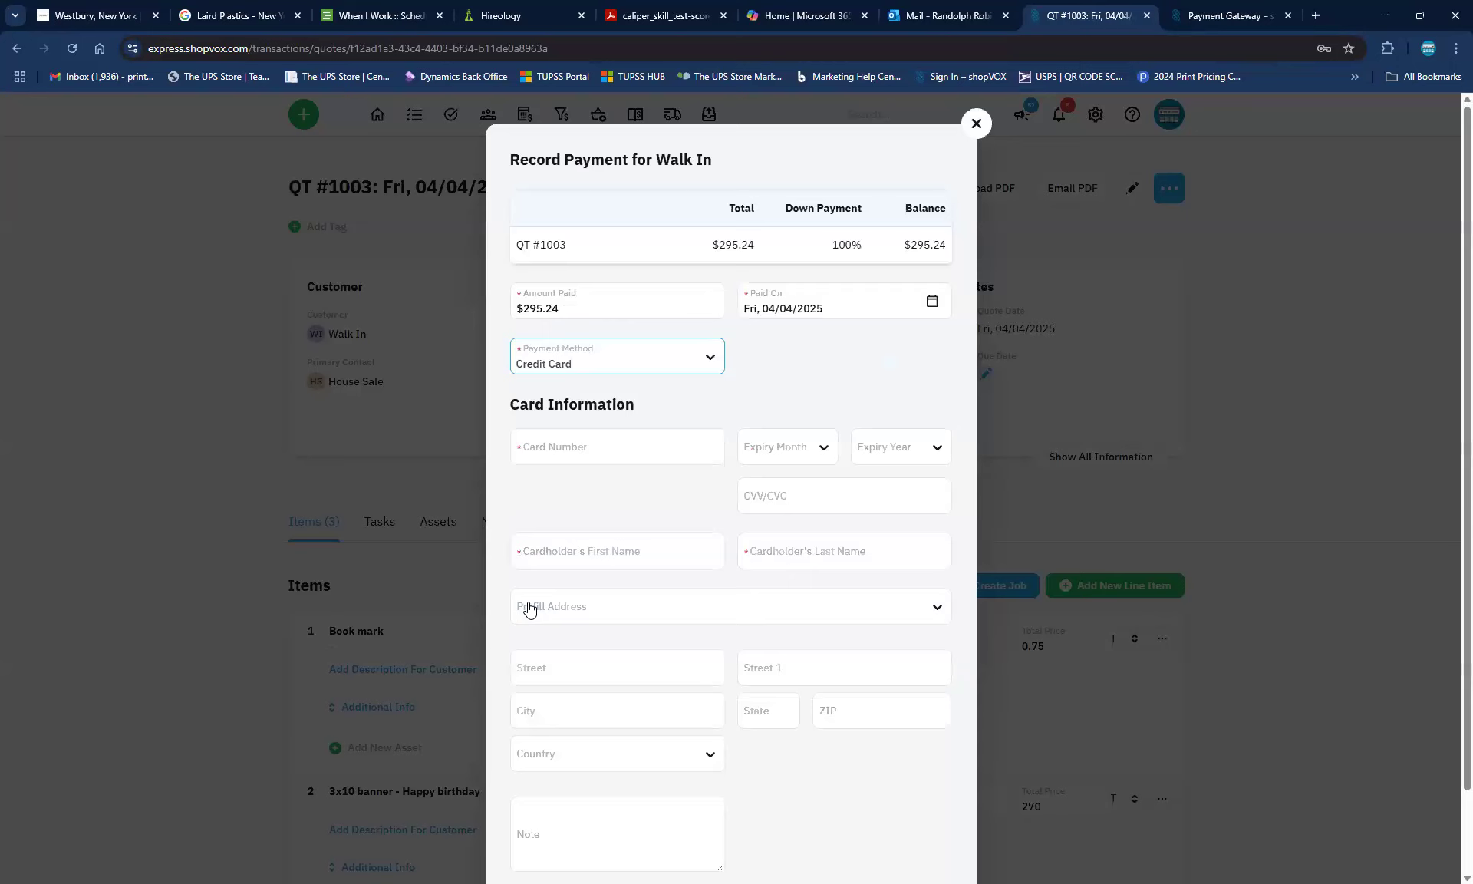
{"action": "left_click", "coordinate": [580, 453]}
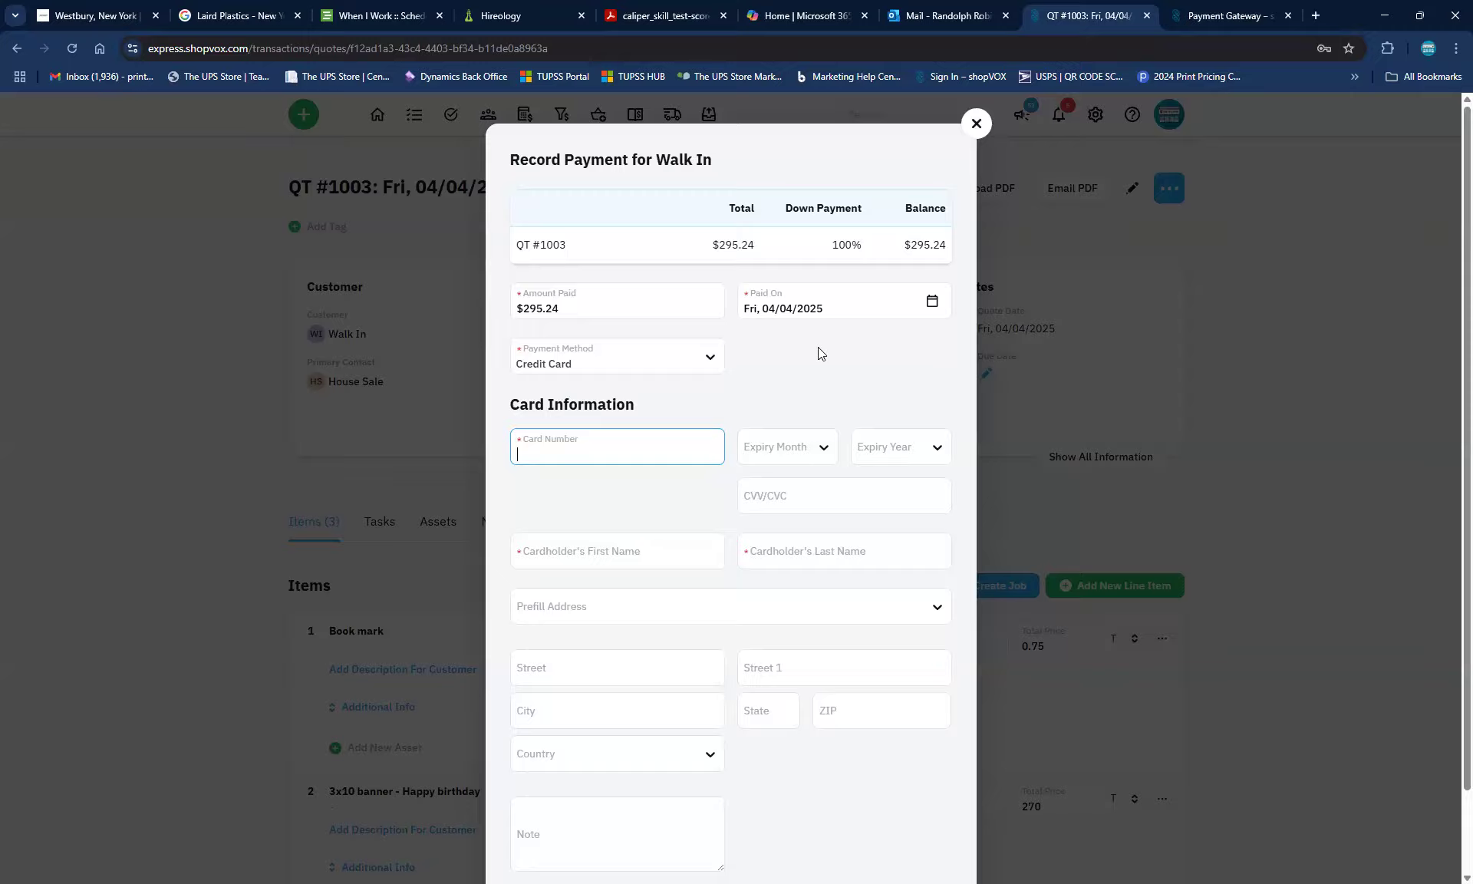
{"action": "left_click", "coordinate": [975, 125]}
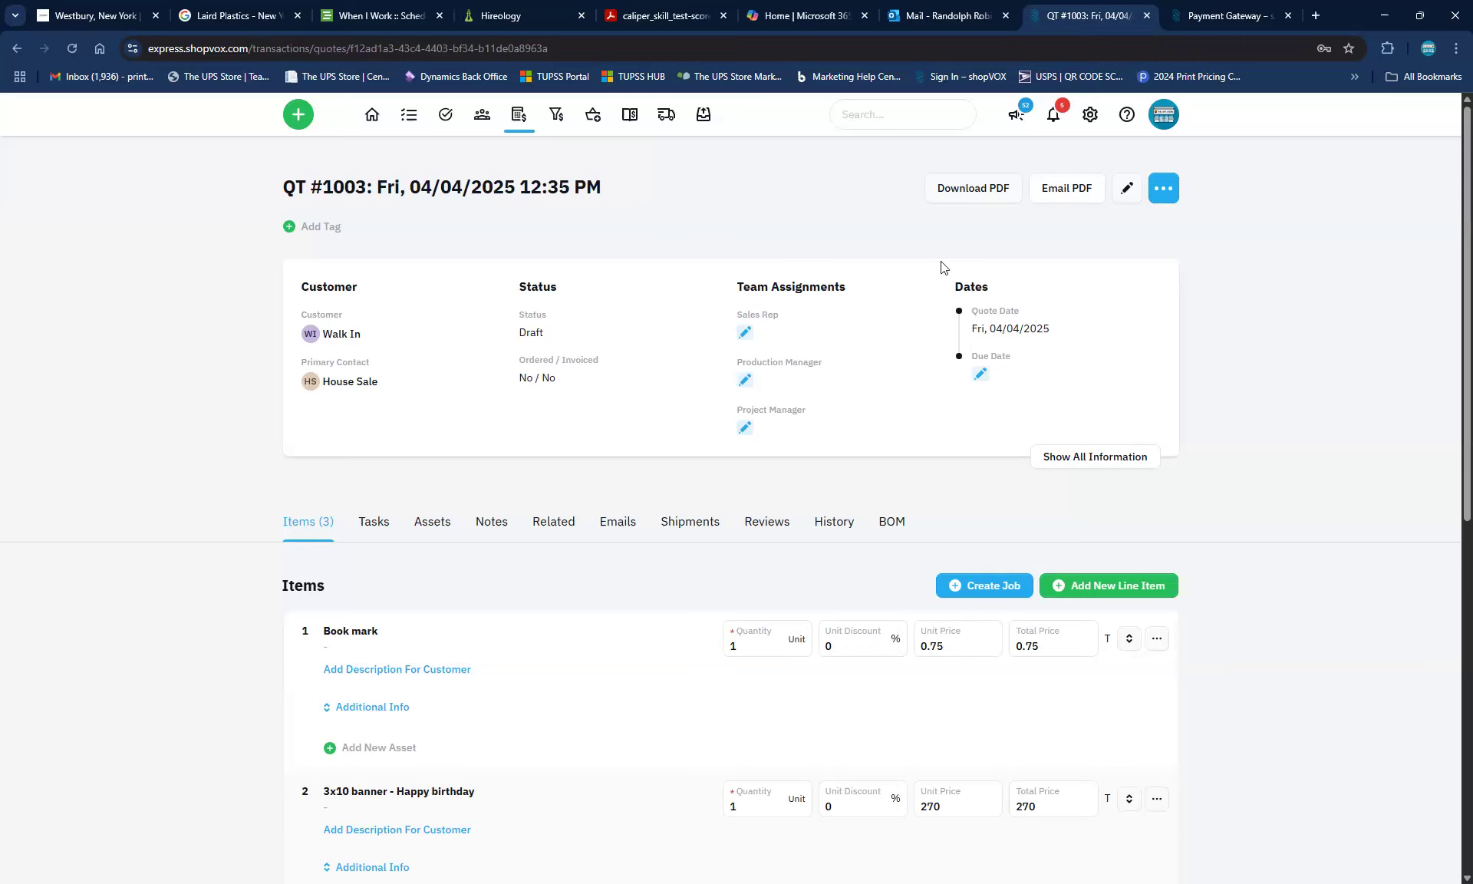
Save a $295.24 Cash payment on QT #1003 with a note citing the terminal authorization number
{"action": "left_click", "coordinate": [1162, 190]}
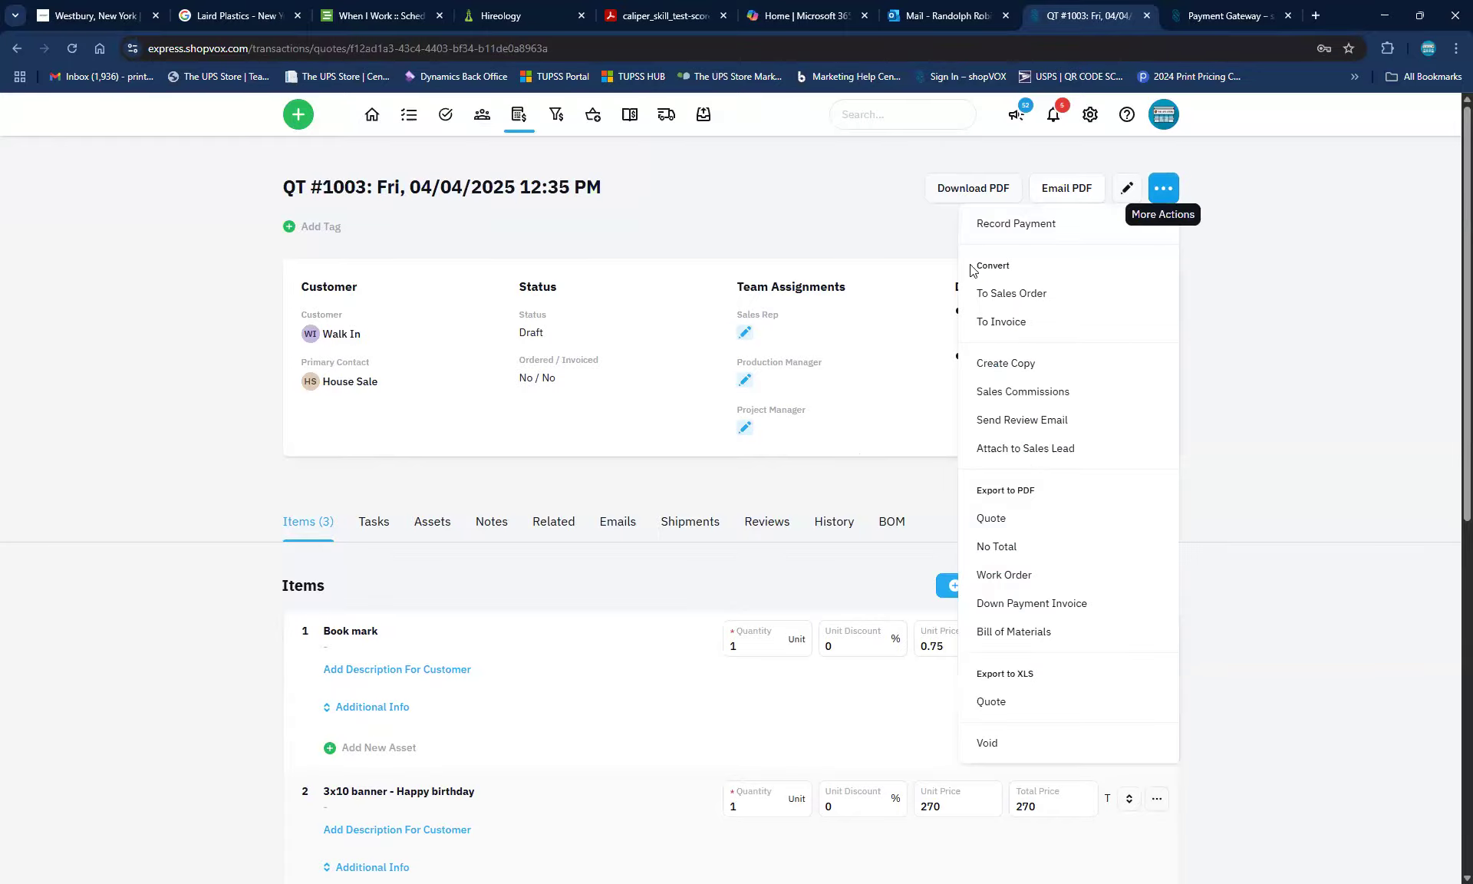
{"action": "left_click", "coordinate": [1023, 222]}
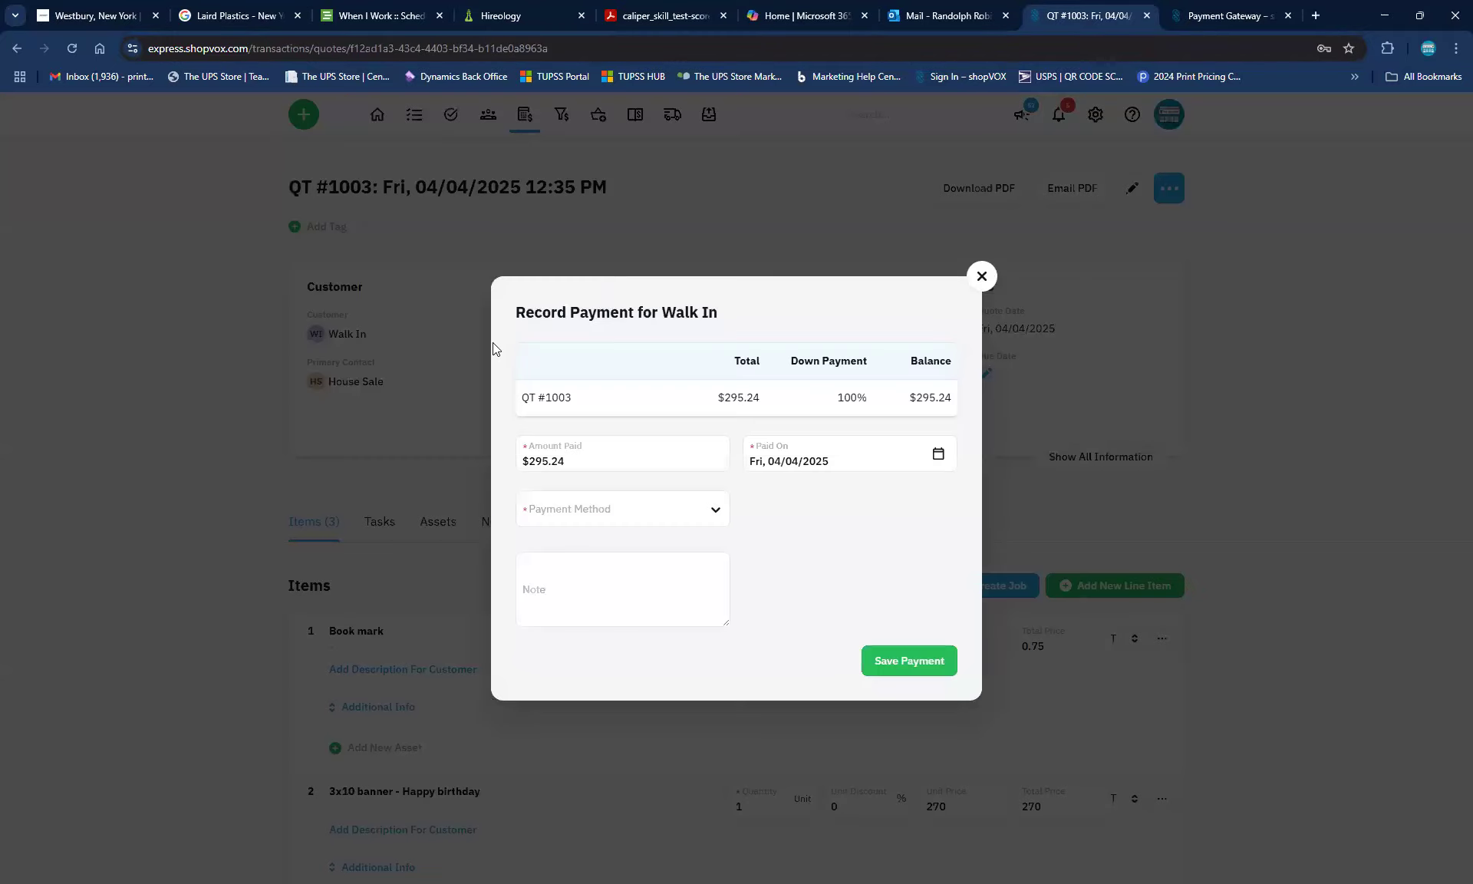
{"action": "left_click", "coordinate": [567, 508]}
{"action": "left_click", "coordinate": [537, 548]}
{"action": "left_click", "coordinate": [546, 597]}
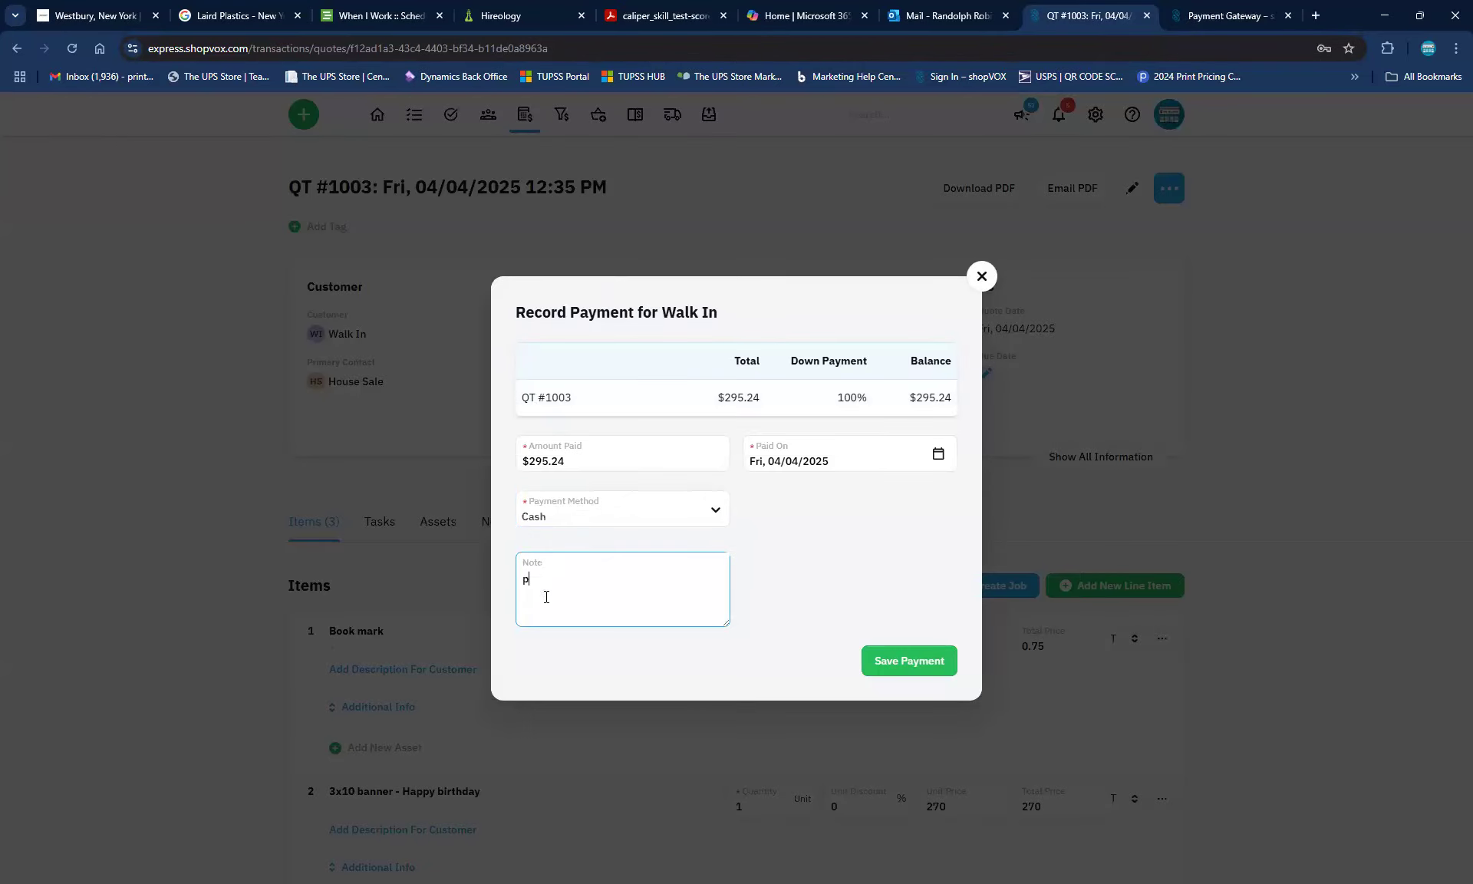
{"action": "left_click", "coordinate": [927, 649]}
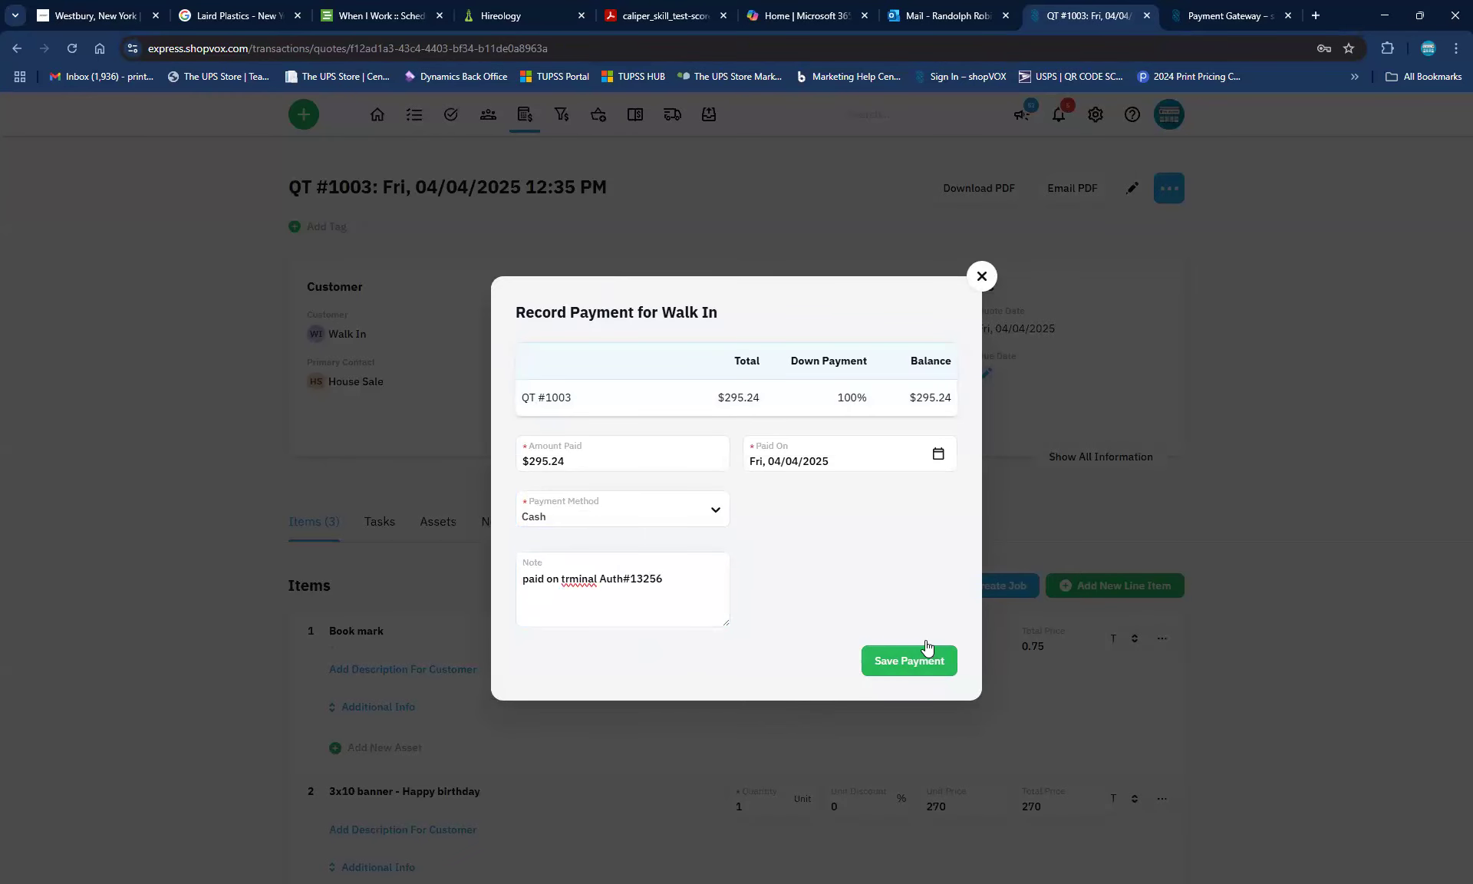
{"action": "left_click", "coordinate": [926, 646]}
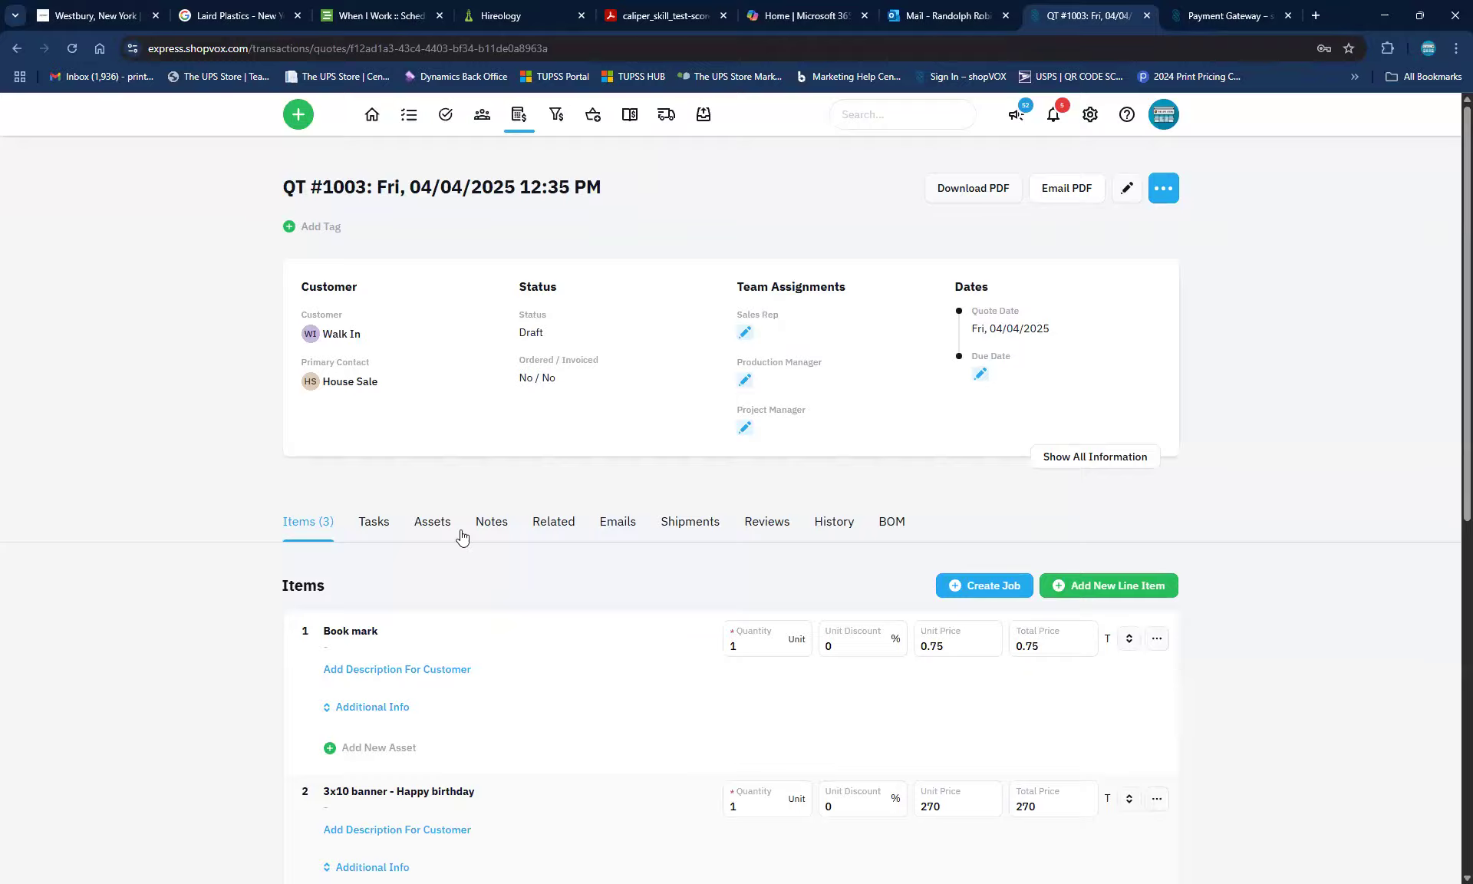
Open the quote's Related tab, confirming leaving the page
{"action": "left_click", "coordinate": [558, 522]}
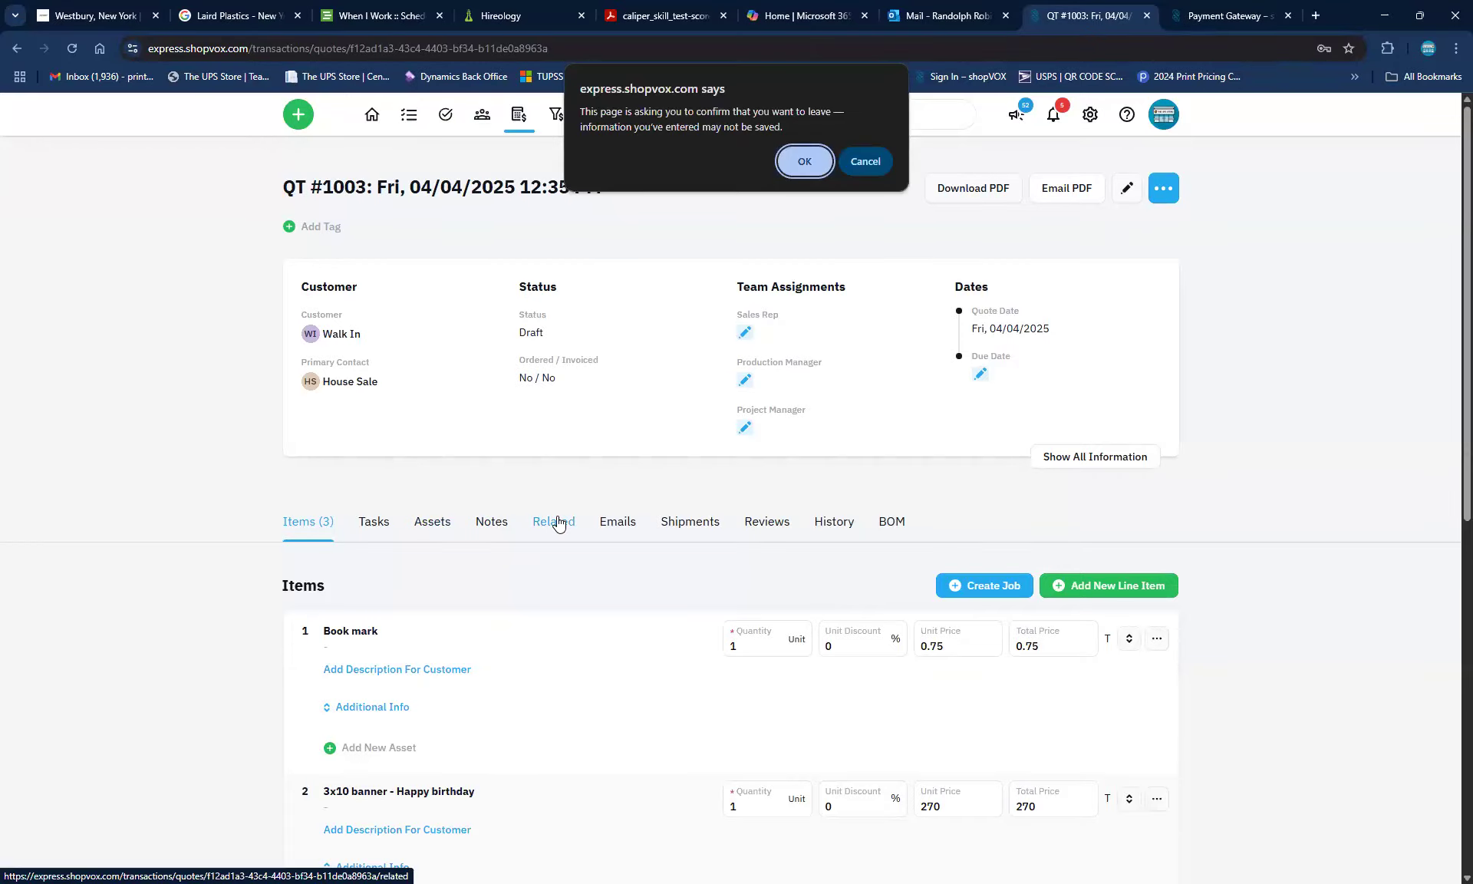
{"action": "left_click", "coordinate": [806, 164]}
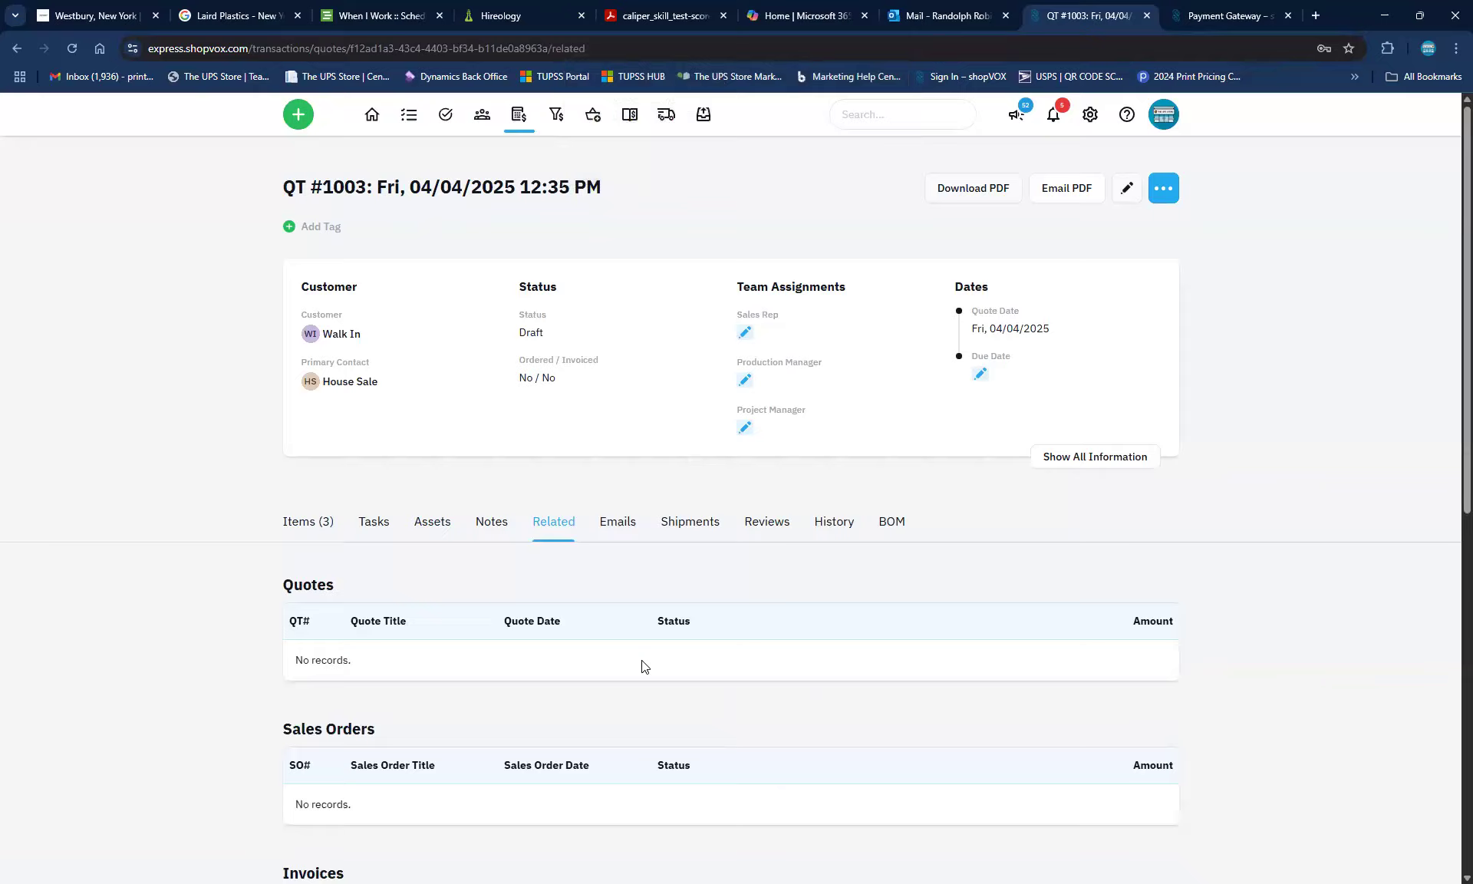
{"action": "scroll", "coordinate": [643, 665], "scroll_direction": "down", "scroll_amount": 5}
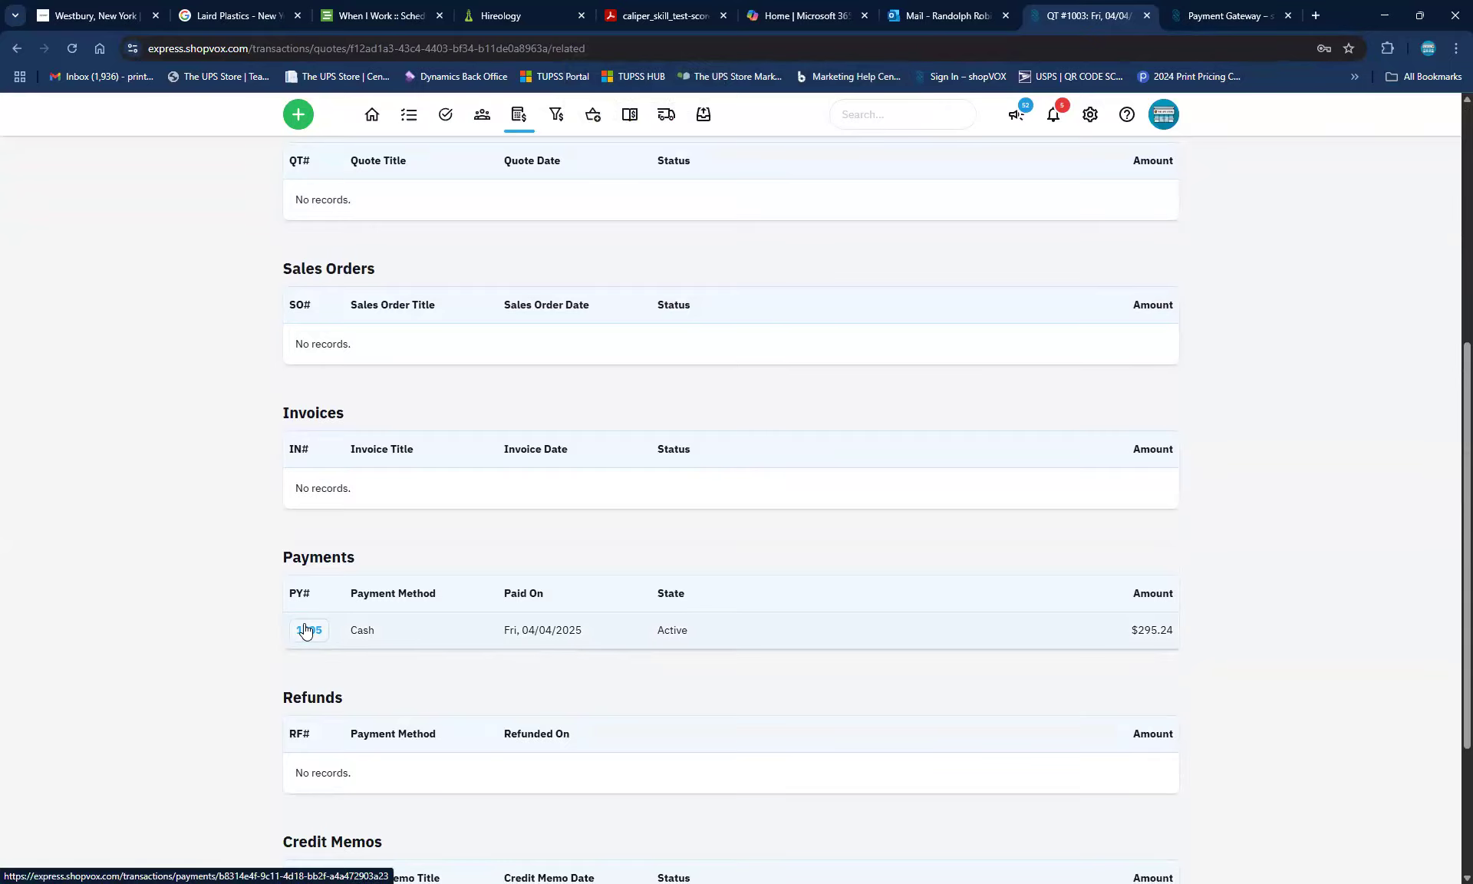
Review the Post to Accounting chart of accounts, from A/P-MBE CORP. 2020 onward, and its mapping sections
{"action": "left_click", "coordinate": [631, 116]}
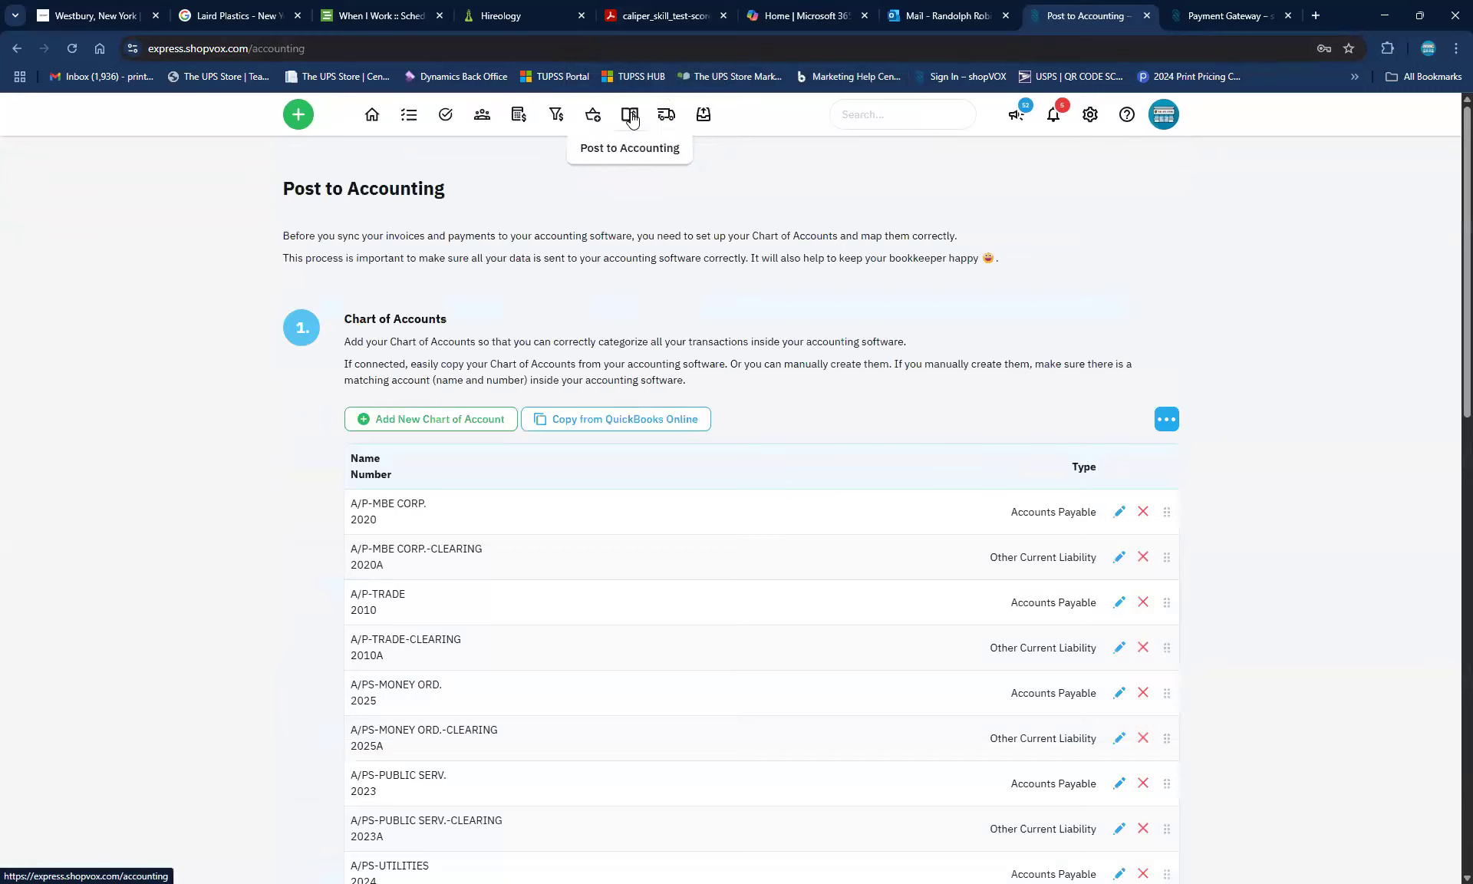
{"action": "scroll", "coordinate": [866, 618], "scroll_direction": "down", "scroll_amount": 6}
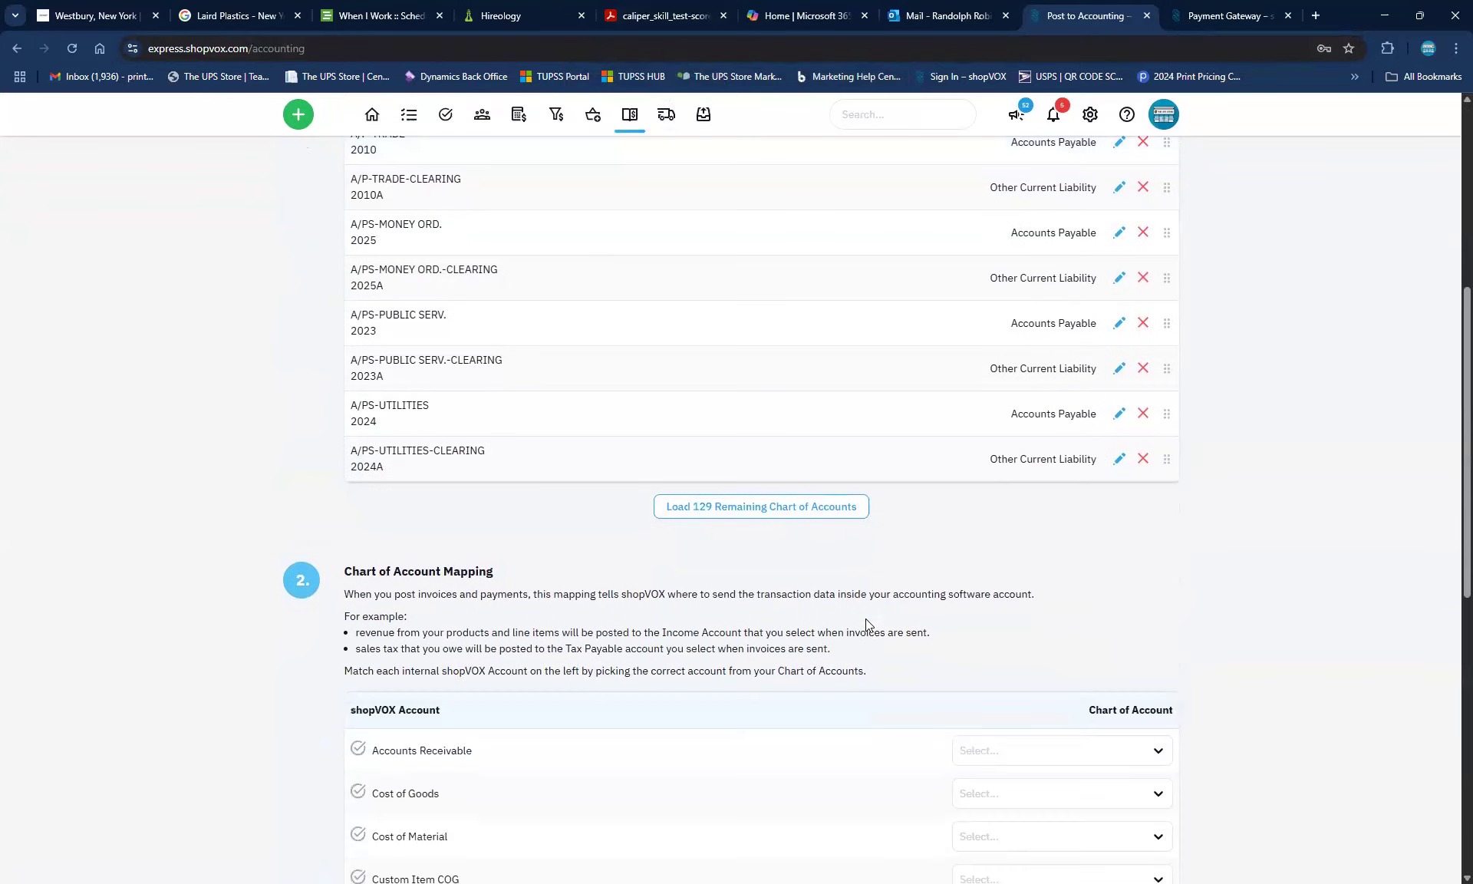
{"action": "scroll", "coordinate": [865, 619], "scroll_direction": "down", "scroll_amount": 4}
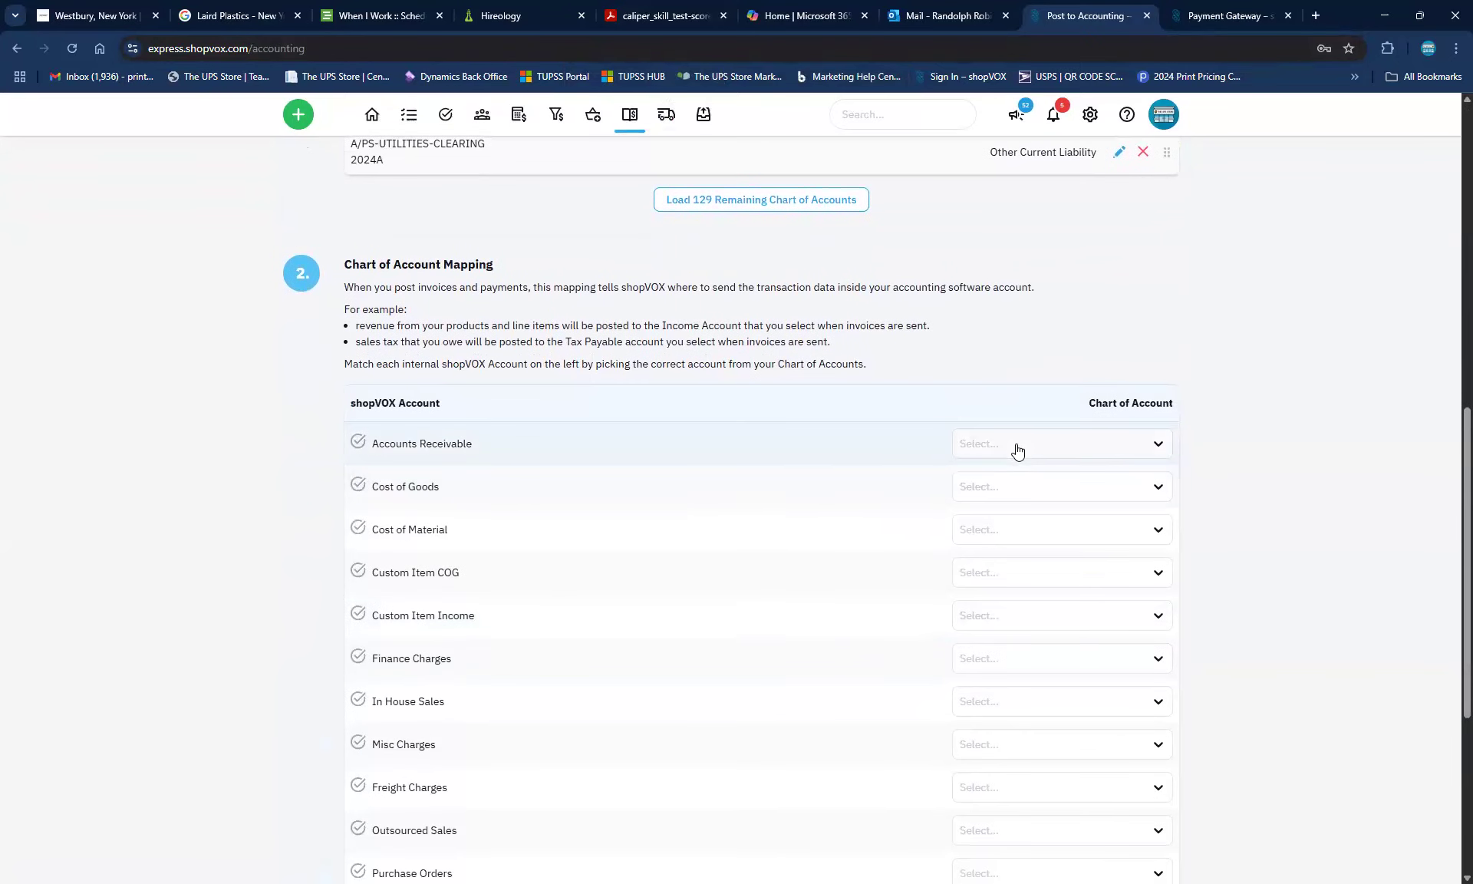
{"action": "scroll", "coordinate": [1010, 681], "scroll_direction": "down", "scroll_amount": 3}
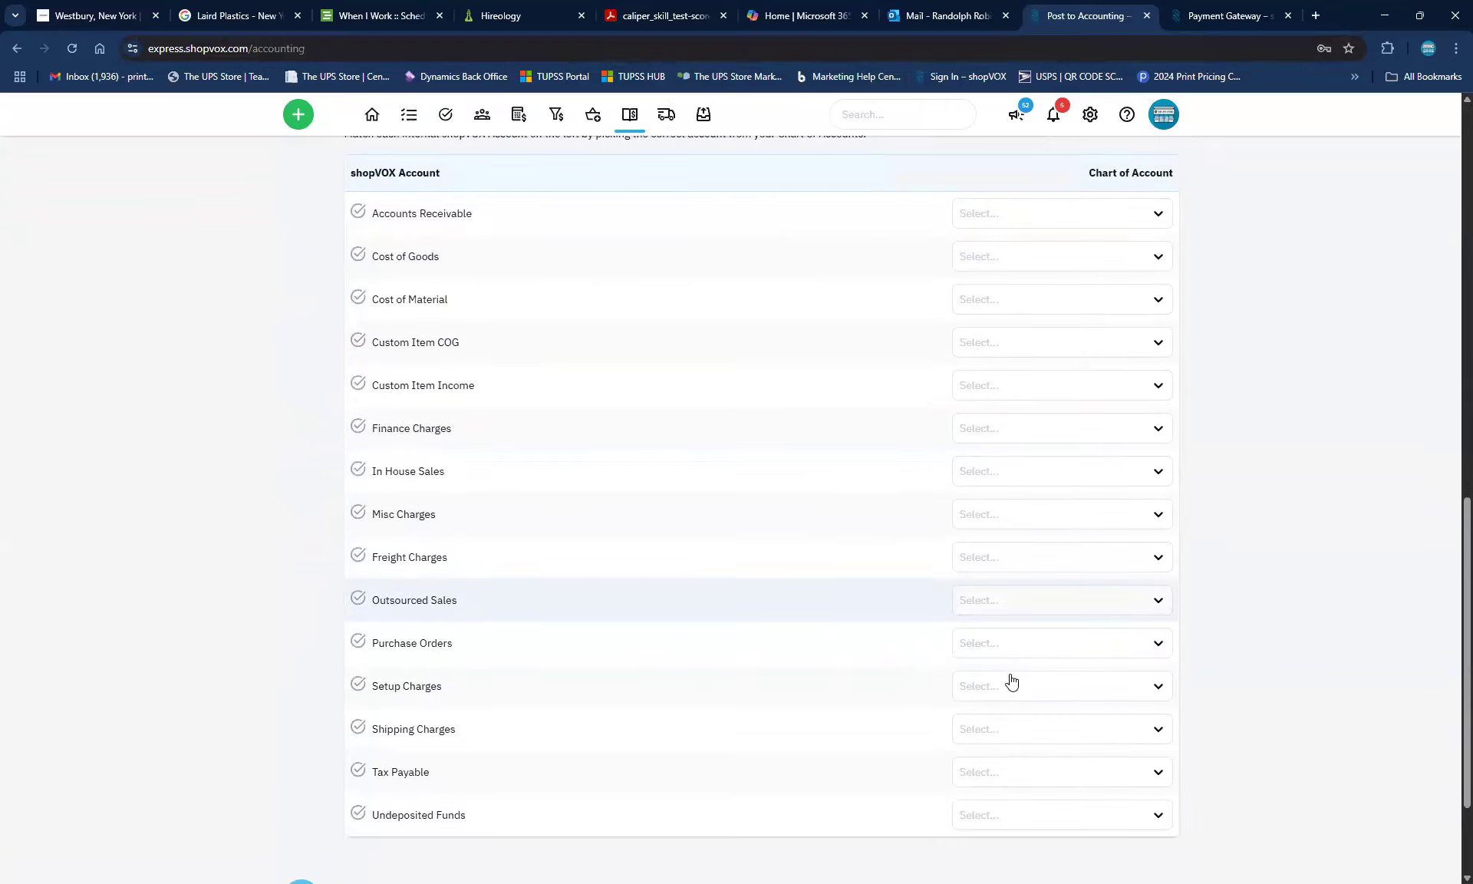
{"action": "scroll", "coordinate": [1012, 682], "scroll_direction": "down", "scroll_amount": 1}
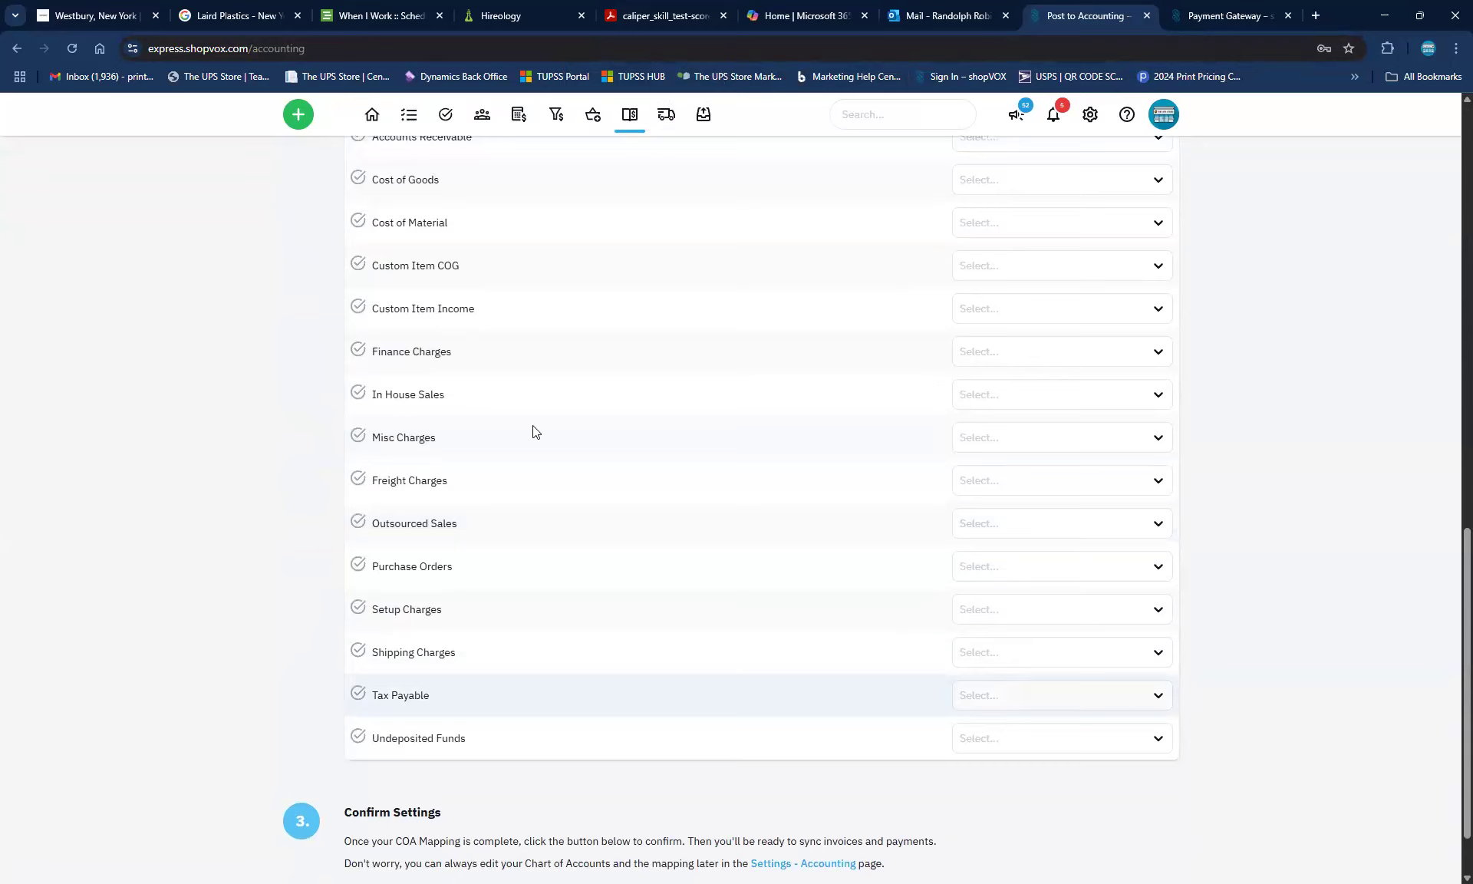
{"action": "scroll", "coordinate": [705, 365], "scroll_direction": "up", "scroll_amount": 7}
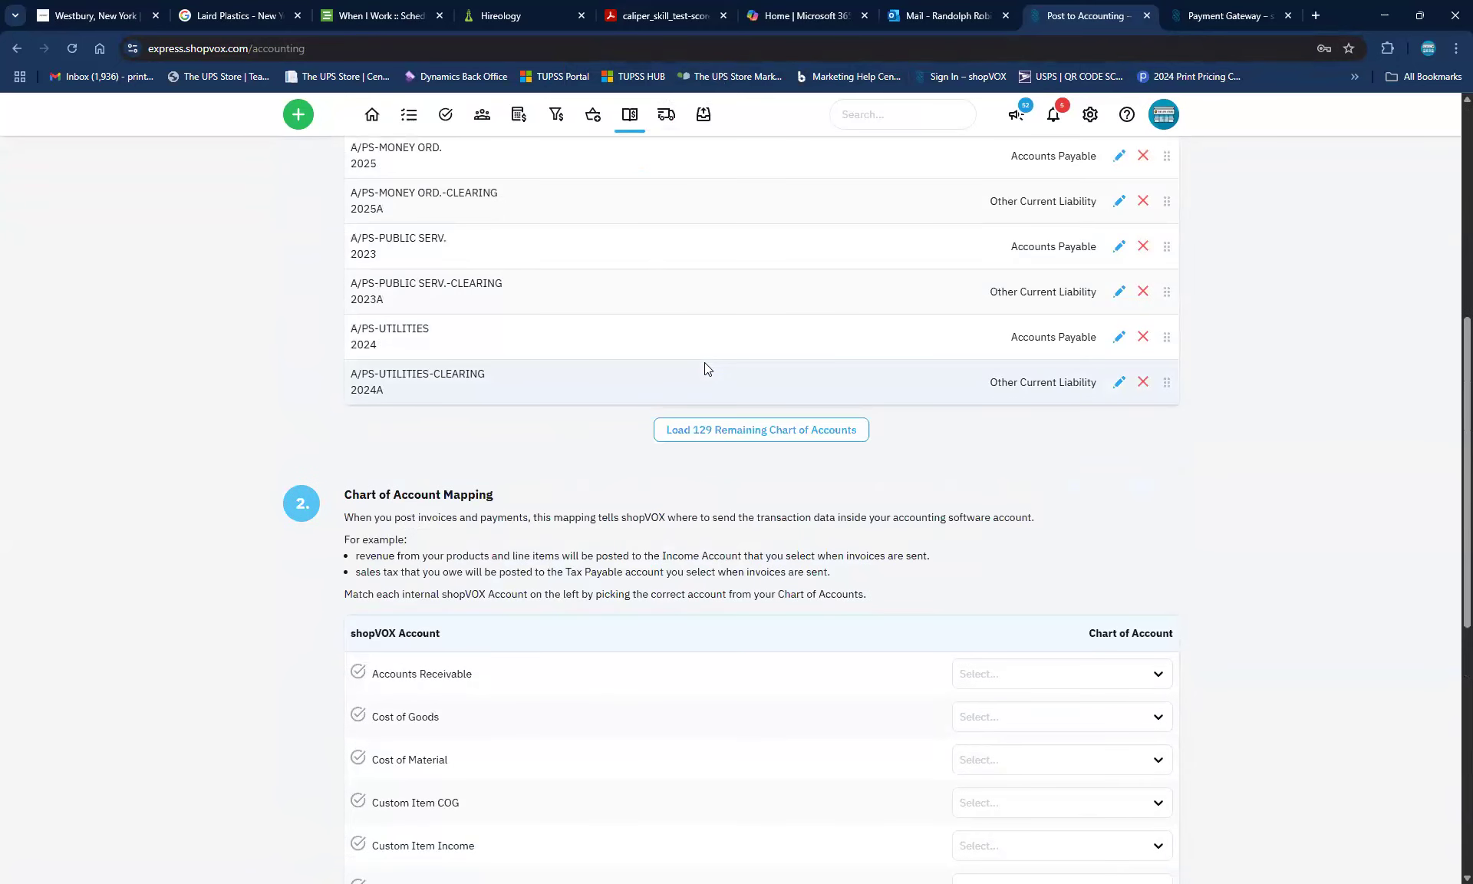
{"action": "scroll", "coordinate": [704, 365], "scroll_direction": "up", "scroll_amount": 7}
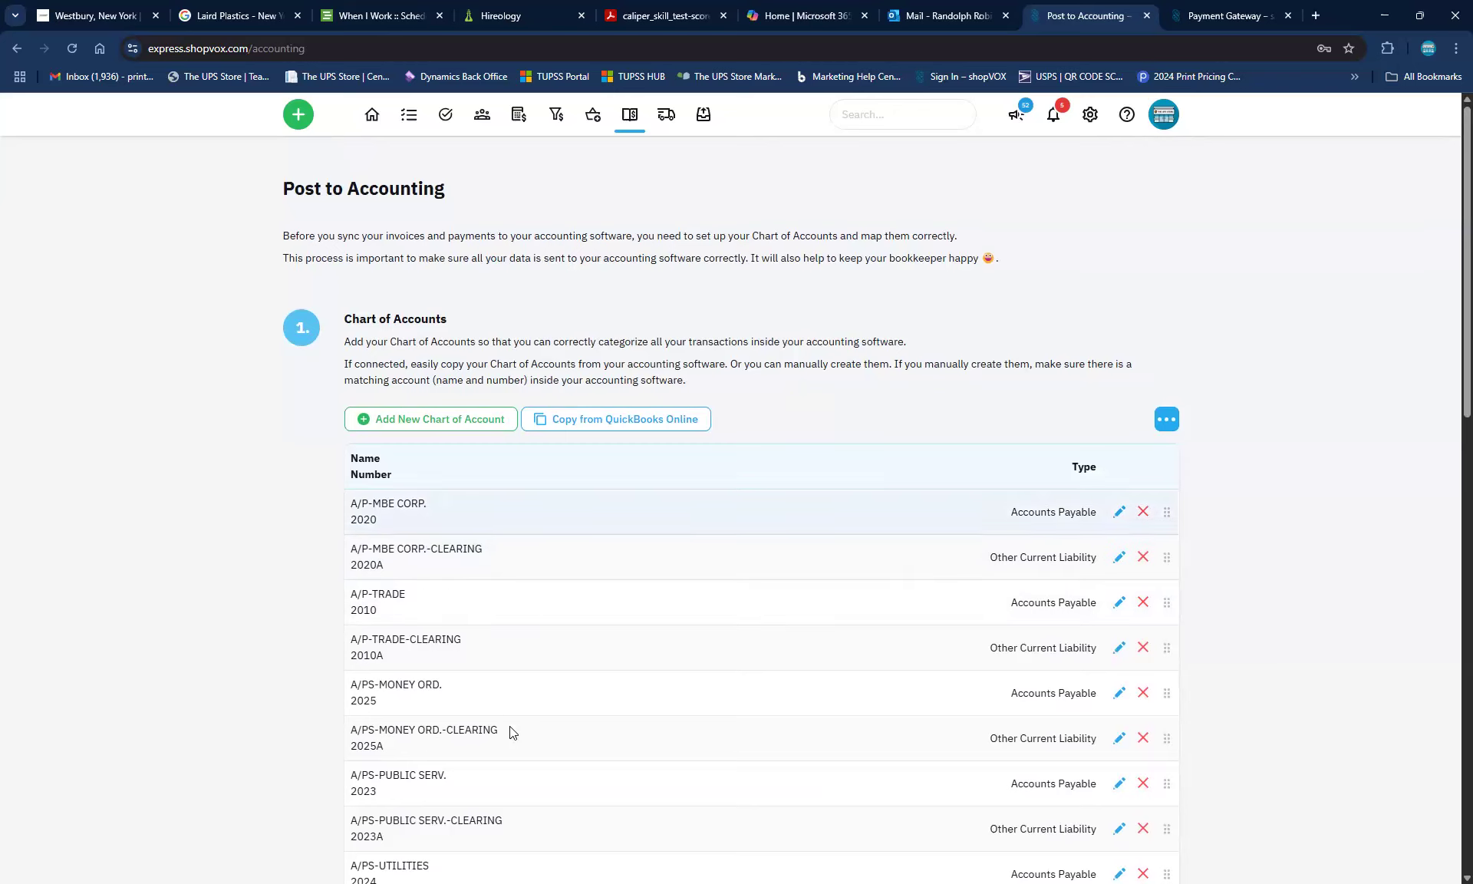
{"action": "scroll", "coordinate": [721, 690], "scroll_direction": "down", "scroll_amount": 5}
{"action": "scroll", "coordinate": [724, 690], "scroll_direction": "down", "scroll_amount": 5}
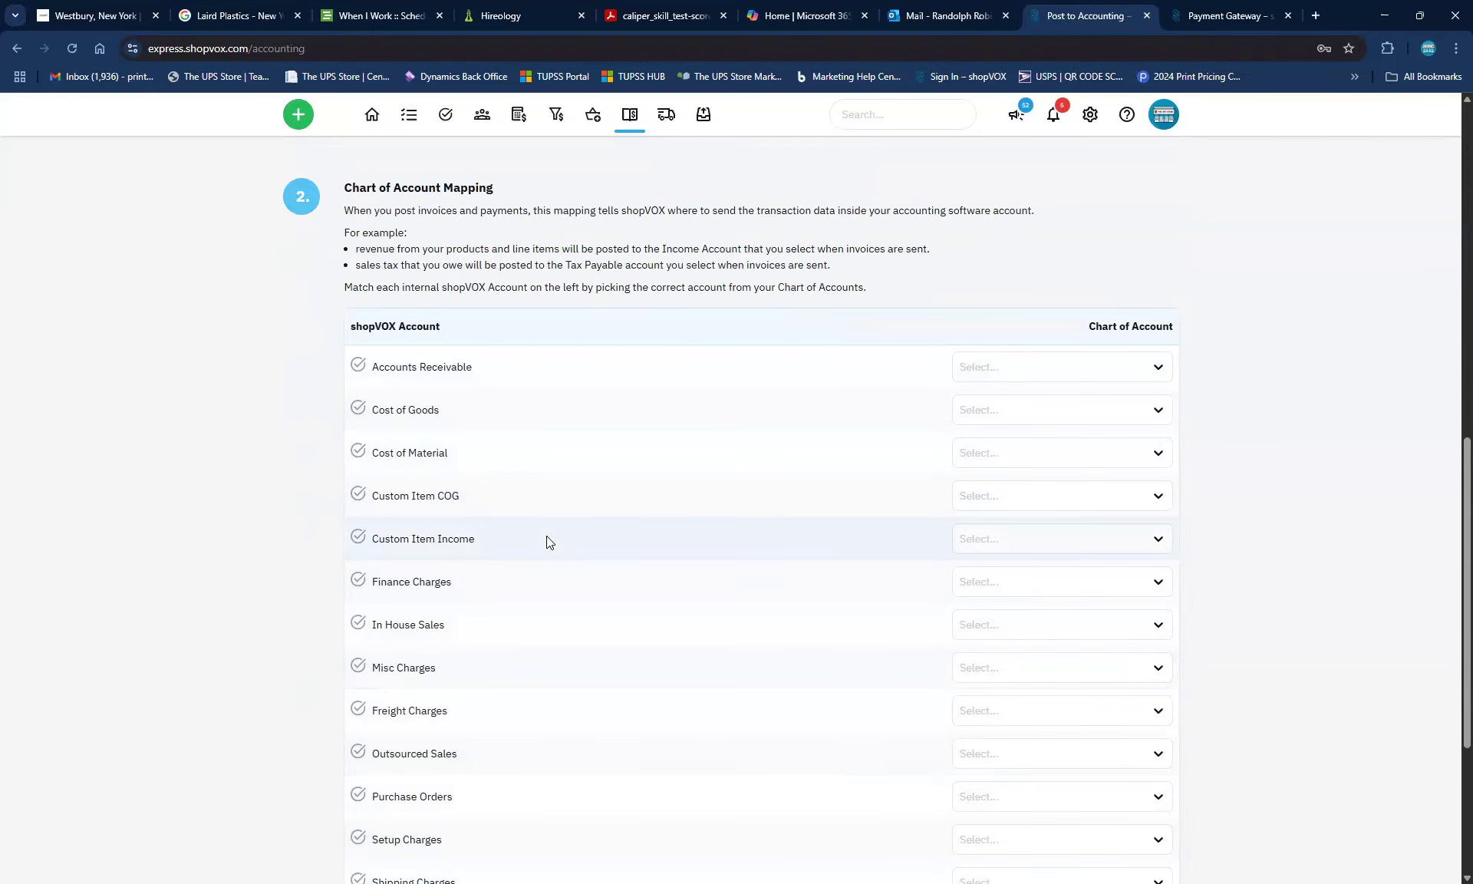
{"action": "scroll", "coordinate": [571, 540], "scroll_direction": "up", "scroll_amount": 8}
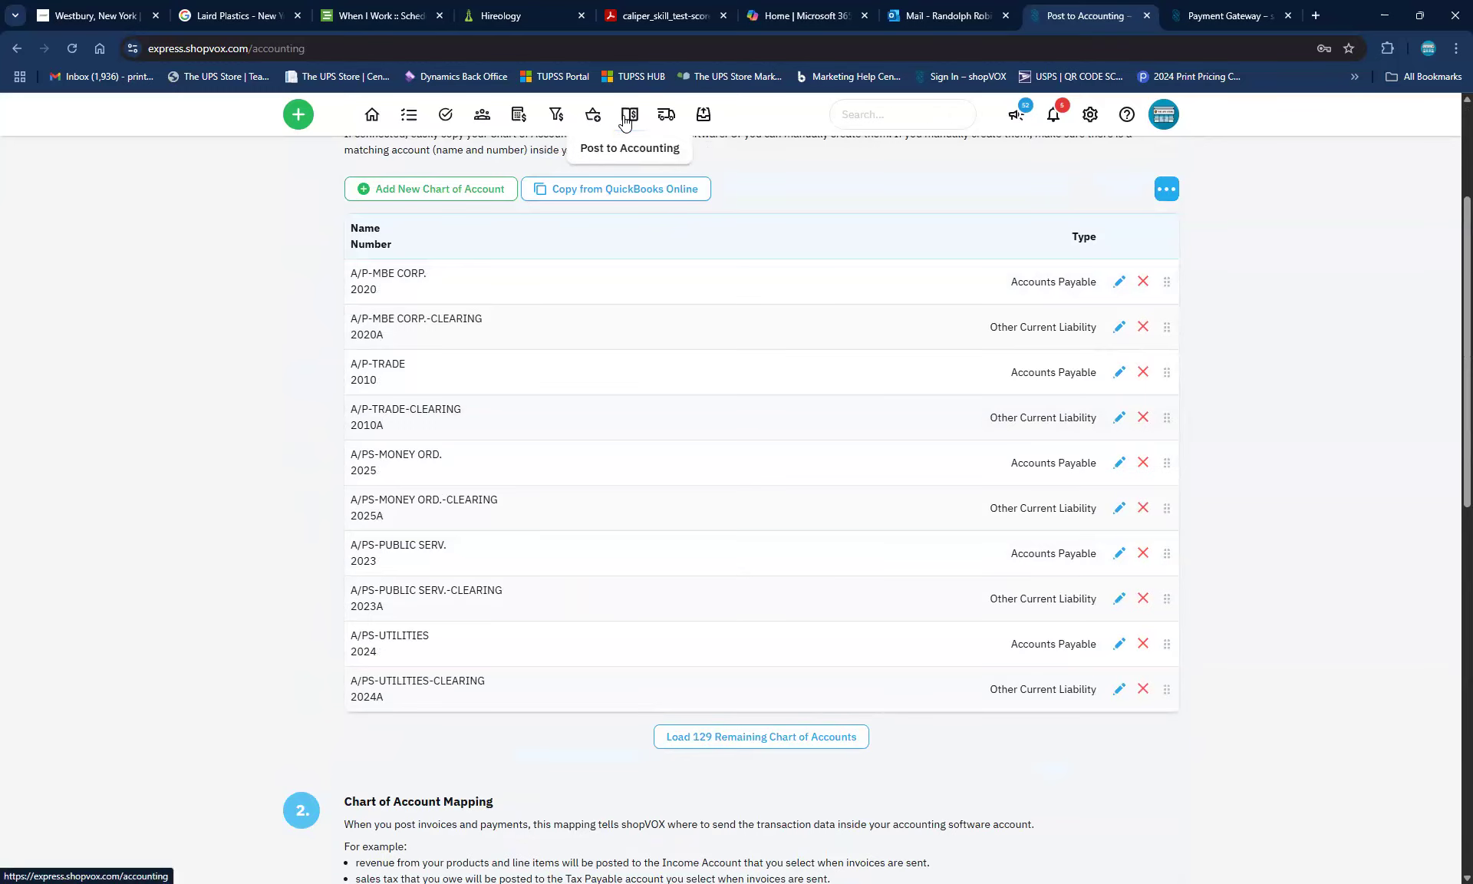
Open the $295.24 cash payment PY #1005 from the quote's related records
{"action": "left_click", "coordinate": [17, 49]}
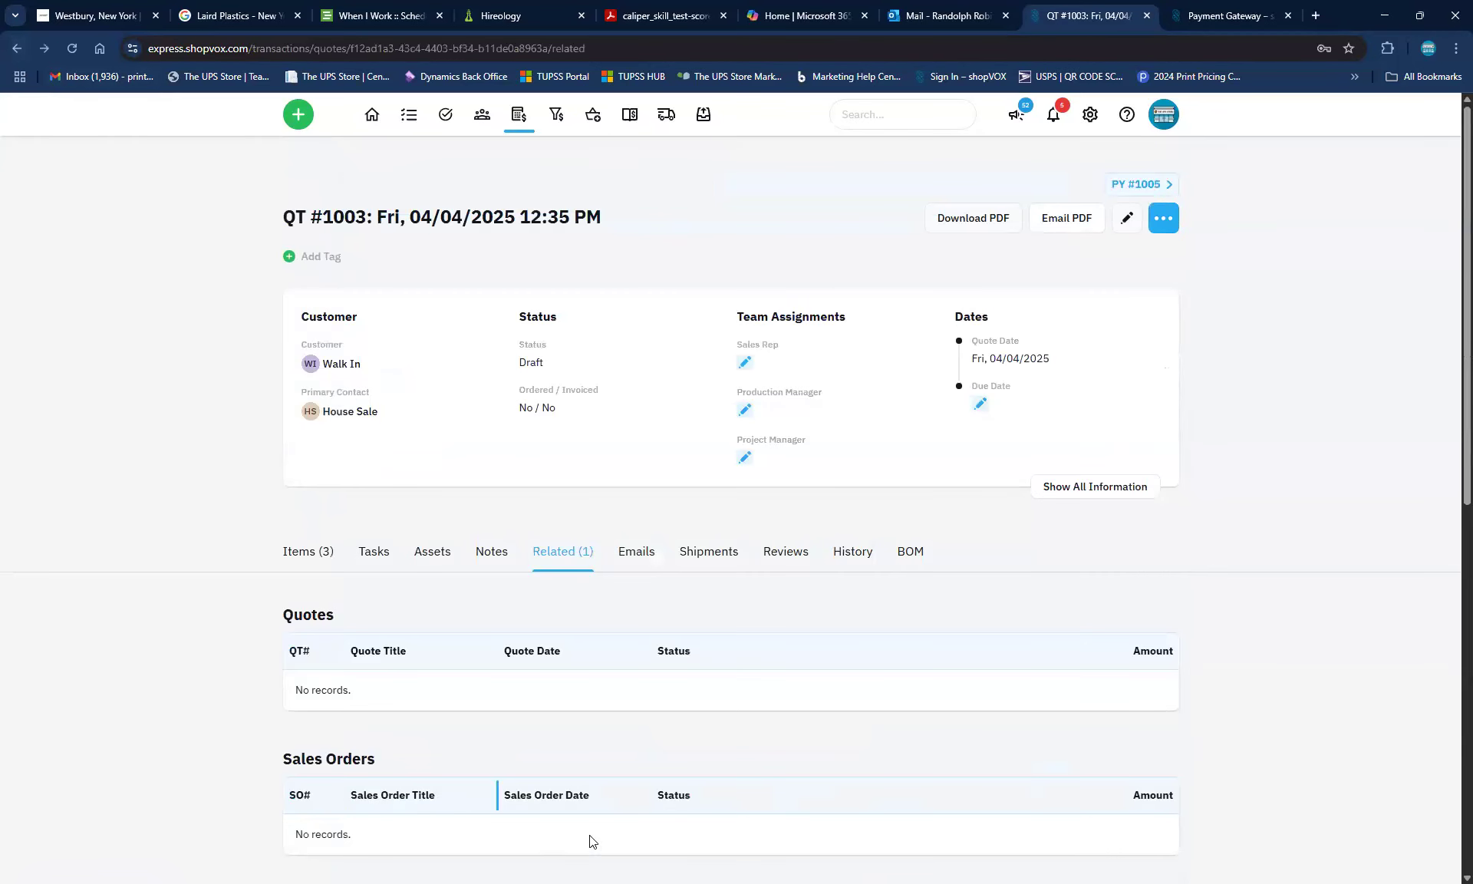
{"action": "scroll", "coordinate": [590, 842], "scroll_direction": "down", "scroll_amount": 9}
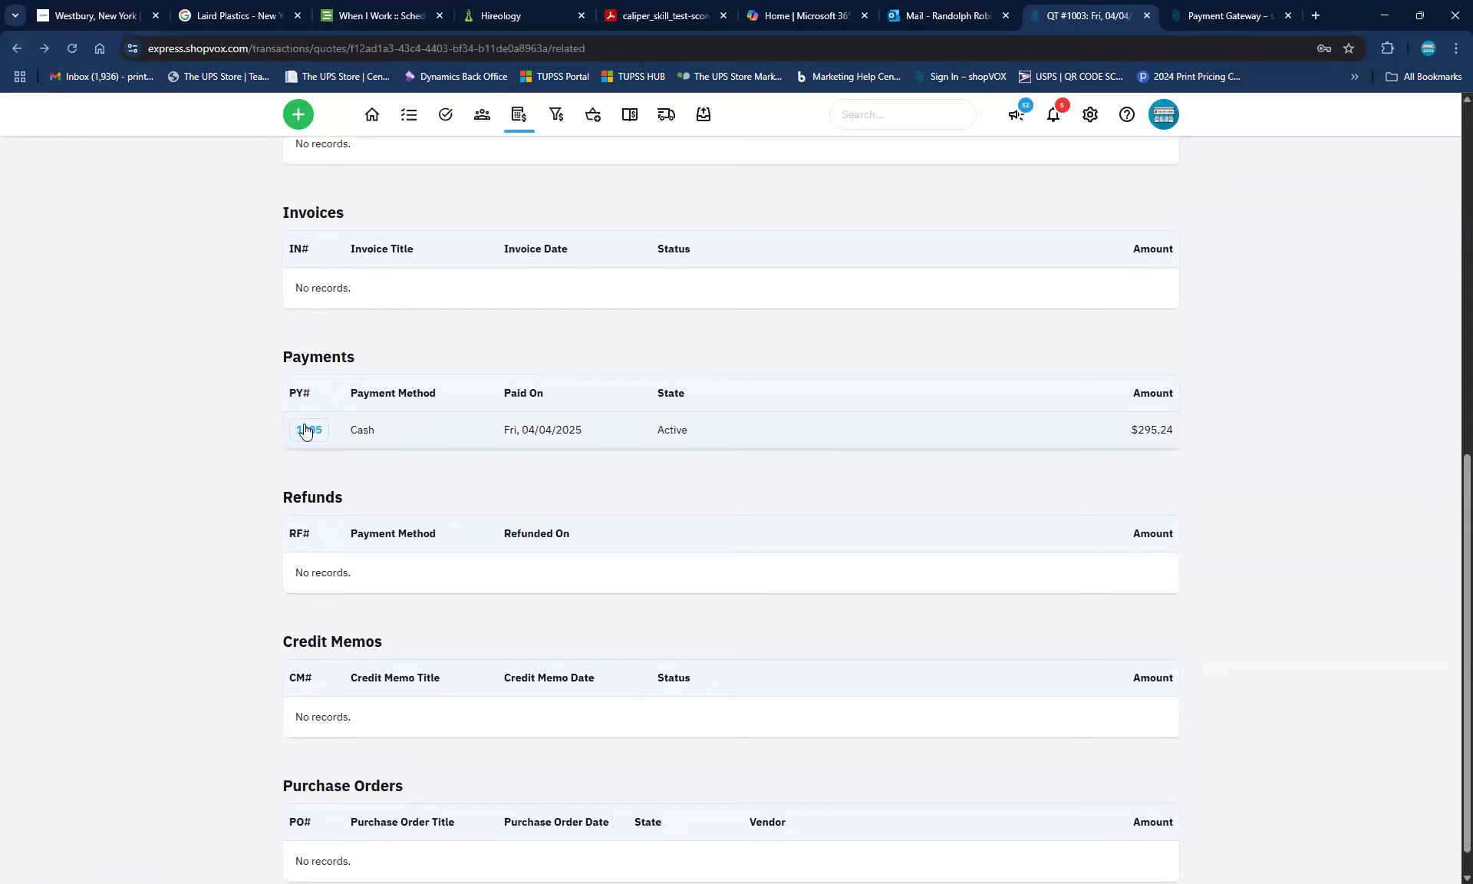
{"action": "left_click", "coordinate": [307, 430]}
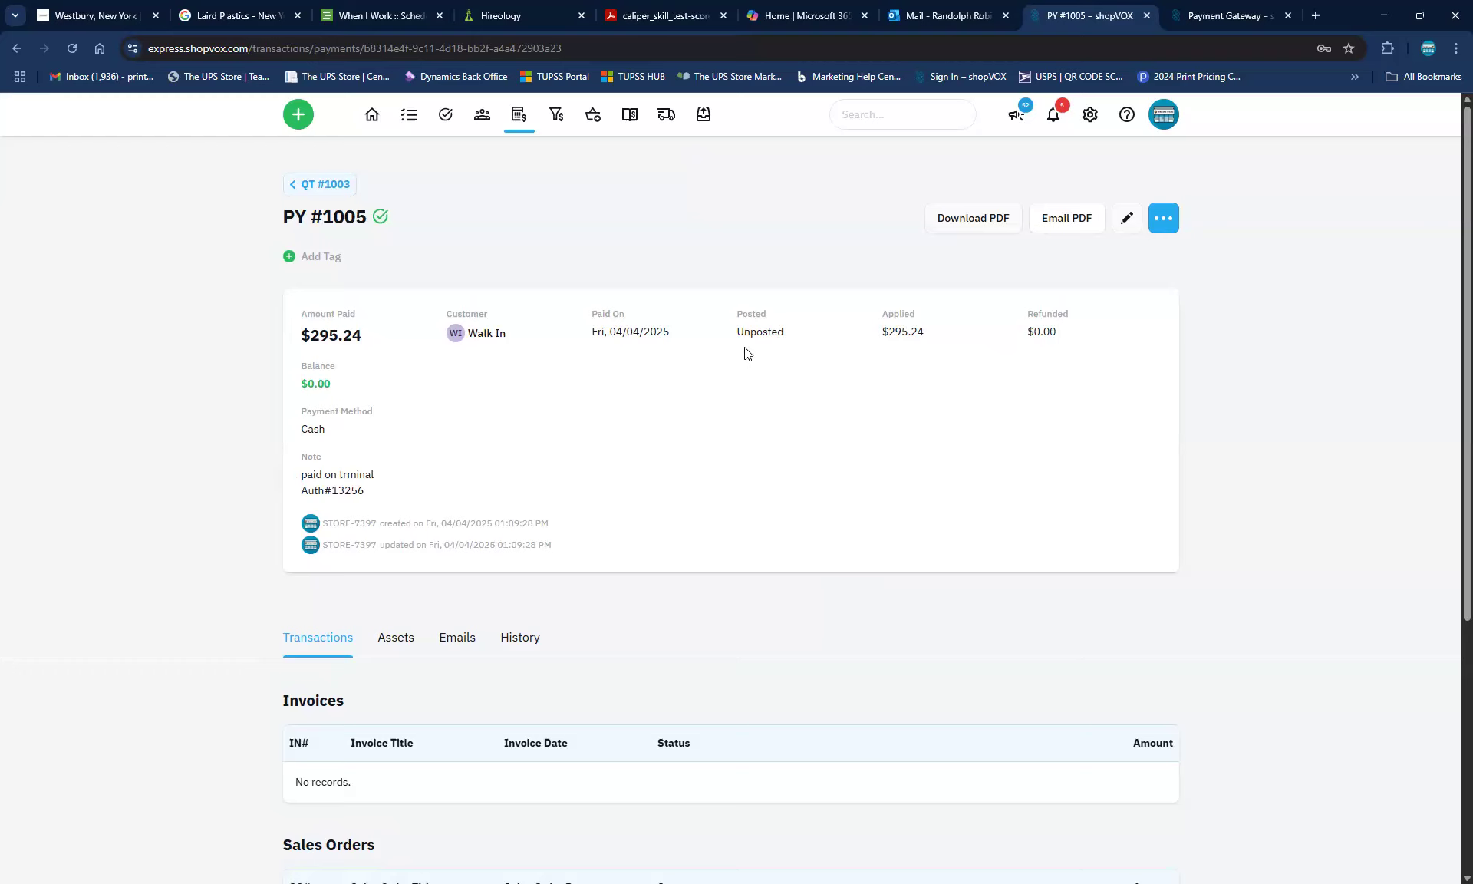
{"action": "triple_click", "coordinate": [785, 333]}
{"action": "left_click", "coordinate": [796, 334]}
Mark payment PY #1005 as Posted from its More Actions menu
{"action": "left_click", "coordinate": [1167, 222]}
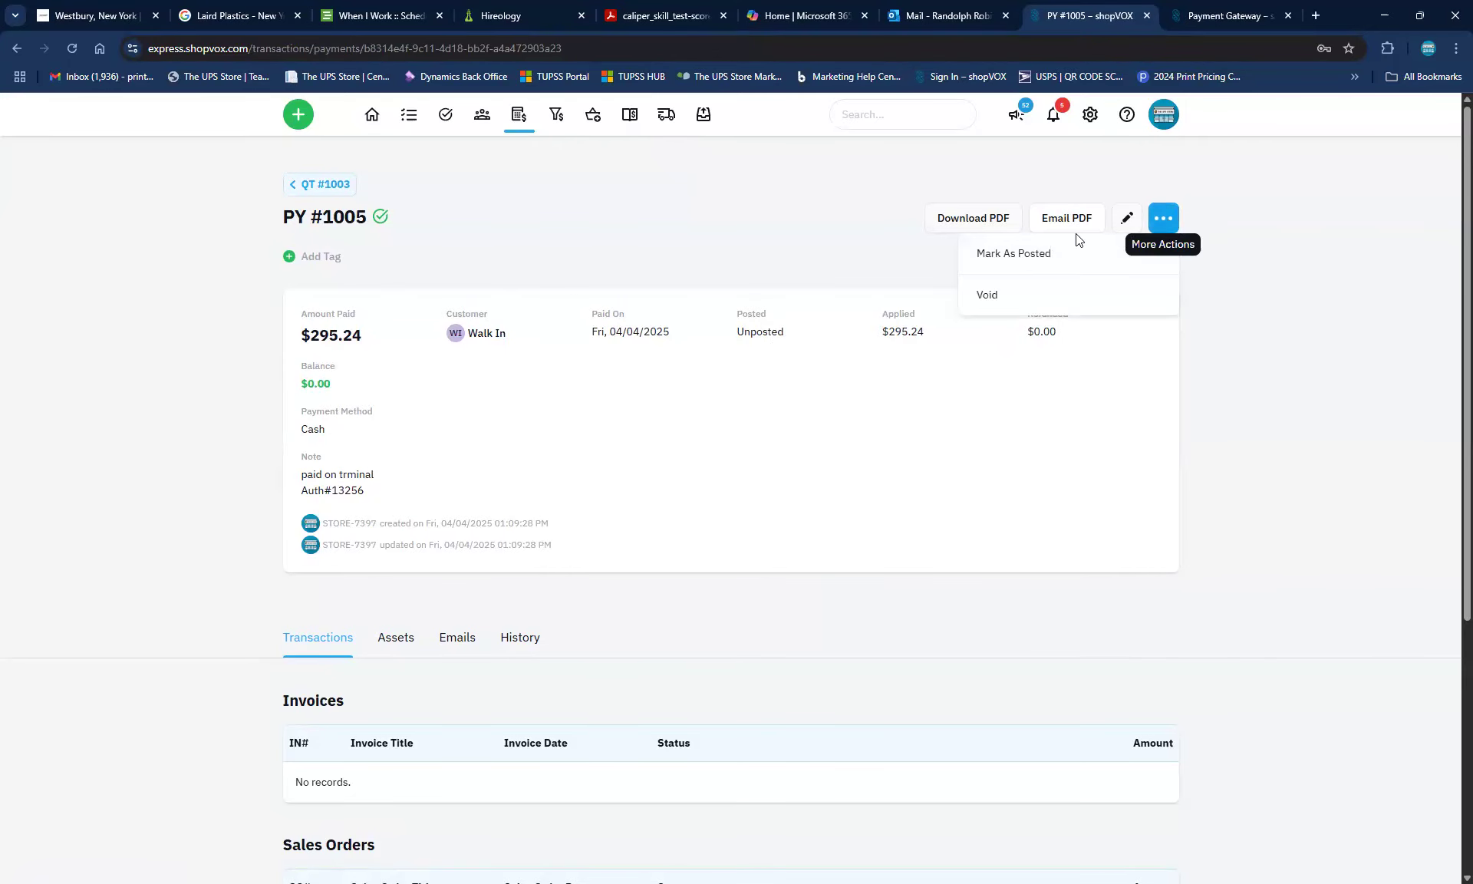
{"action": "left_click", "coordinate": [1025, 255]}
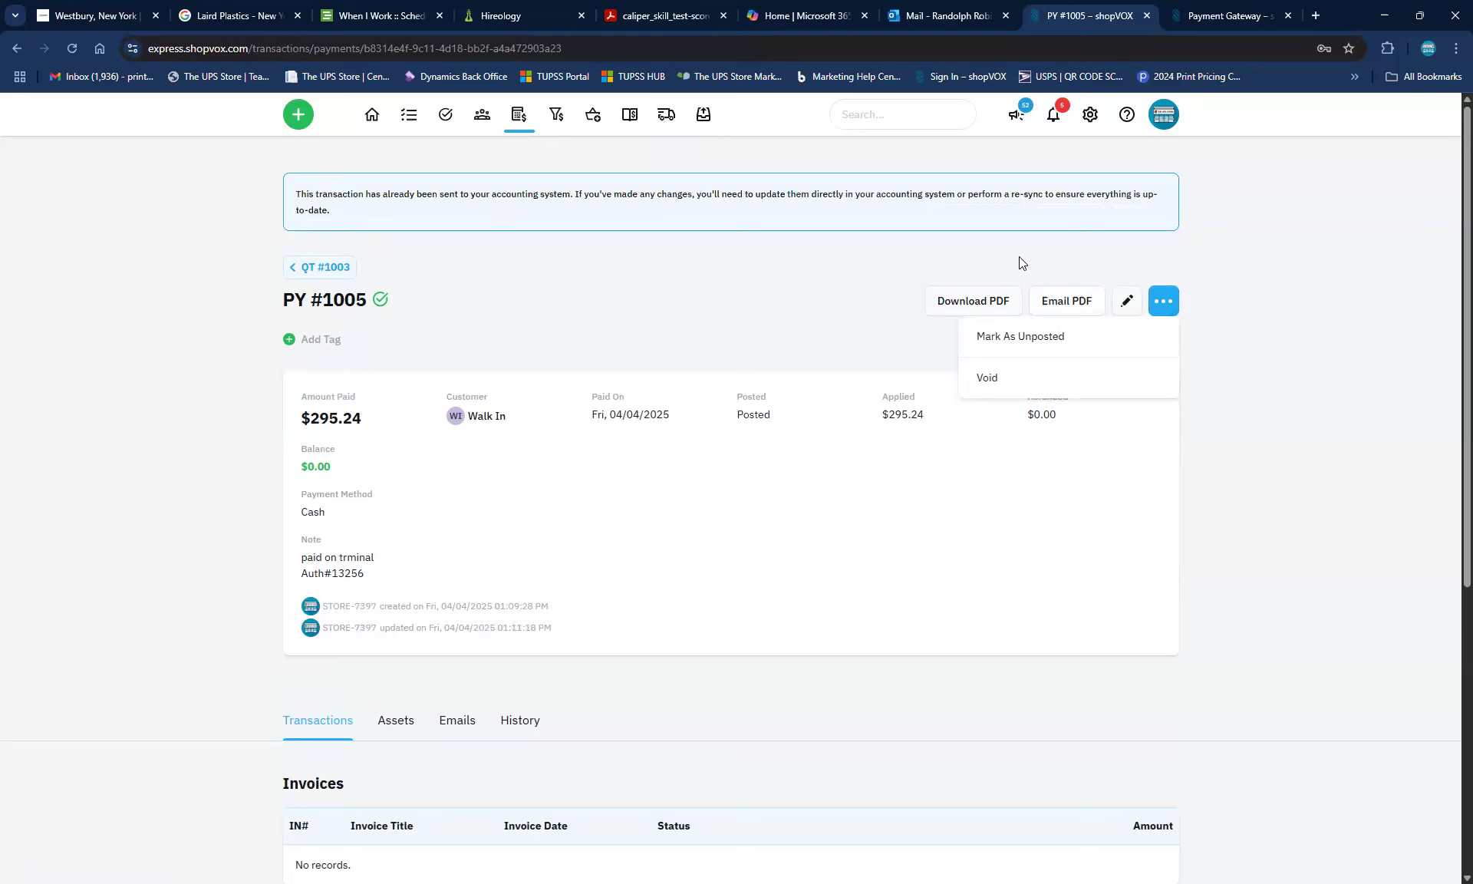
{"action": "left_click_drag", "start_coordinate": [727, 412], "coordinate": [779, 434]}
{"action": "left_click", "coordinate": [806, 426]}
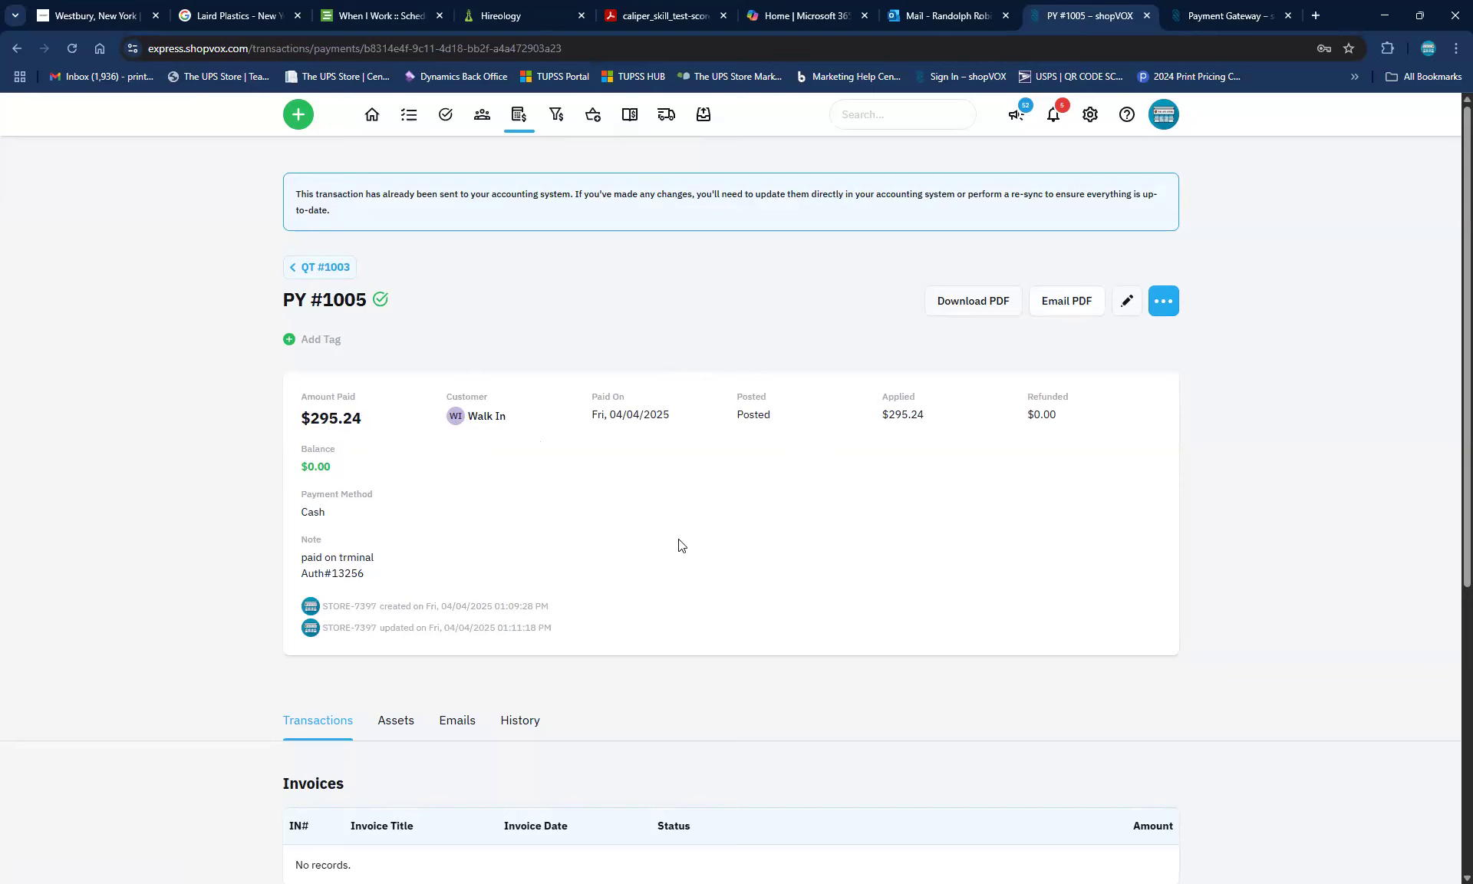
Go to Accounting settings and scroll down to the Cash, Check and Credit Card payment methods
{"action": "left_click", "coordinate": [1222, 16]}
{"action": "scroll", "coordinate": [305, 572], "scroll_direction": "down", "scroll_amount": 3}
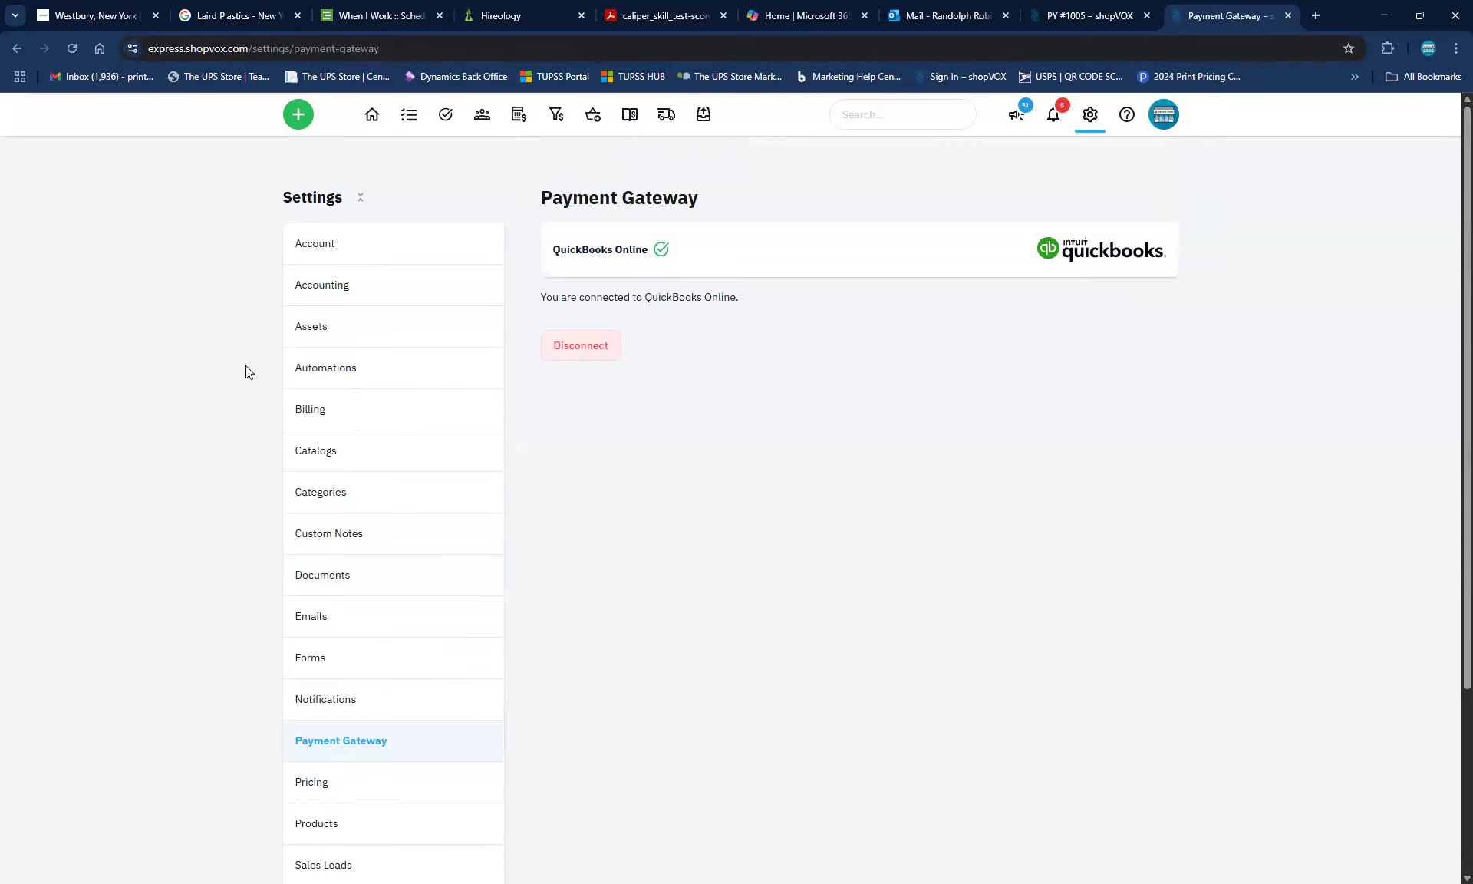
{"action": "left_click", "coordinate": [327, 285]}
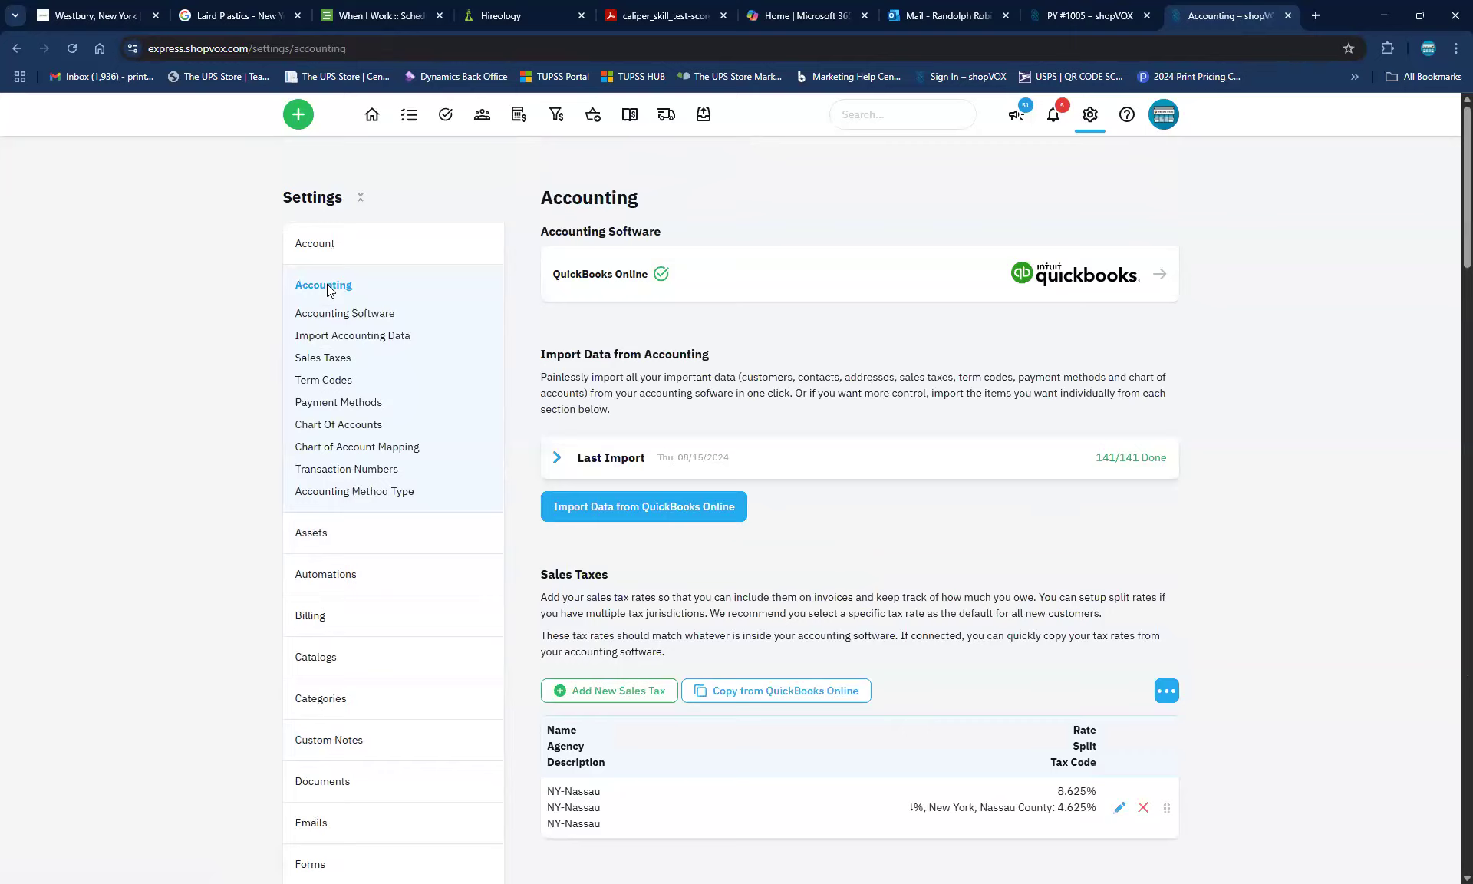
{"action": "scroll", "coordinate": [926, 602], "scroll_direction": "down", "scroll_amount": 5}
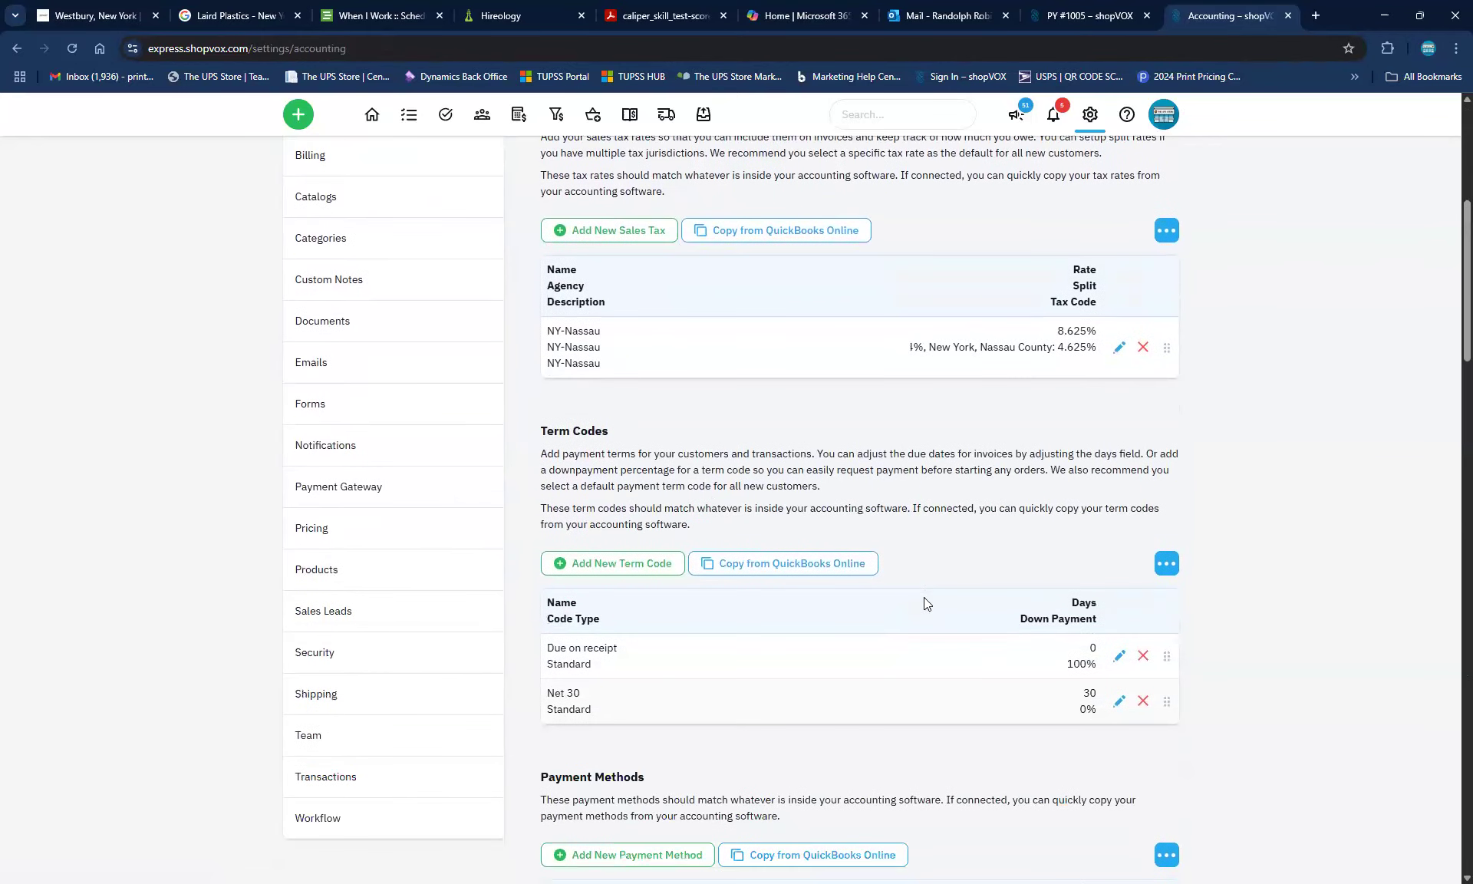
{"action": "scroll", "coordinate": [924, 603], "scroll_direction": "down", "scroll_amount": 2}
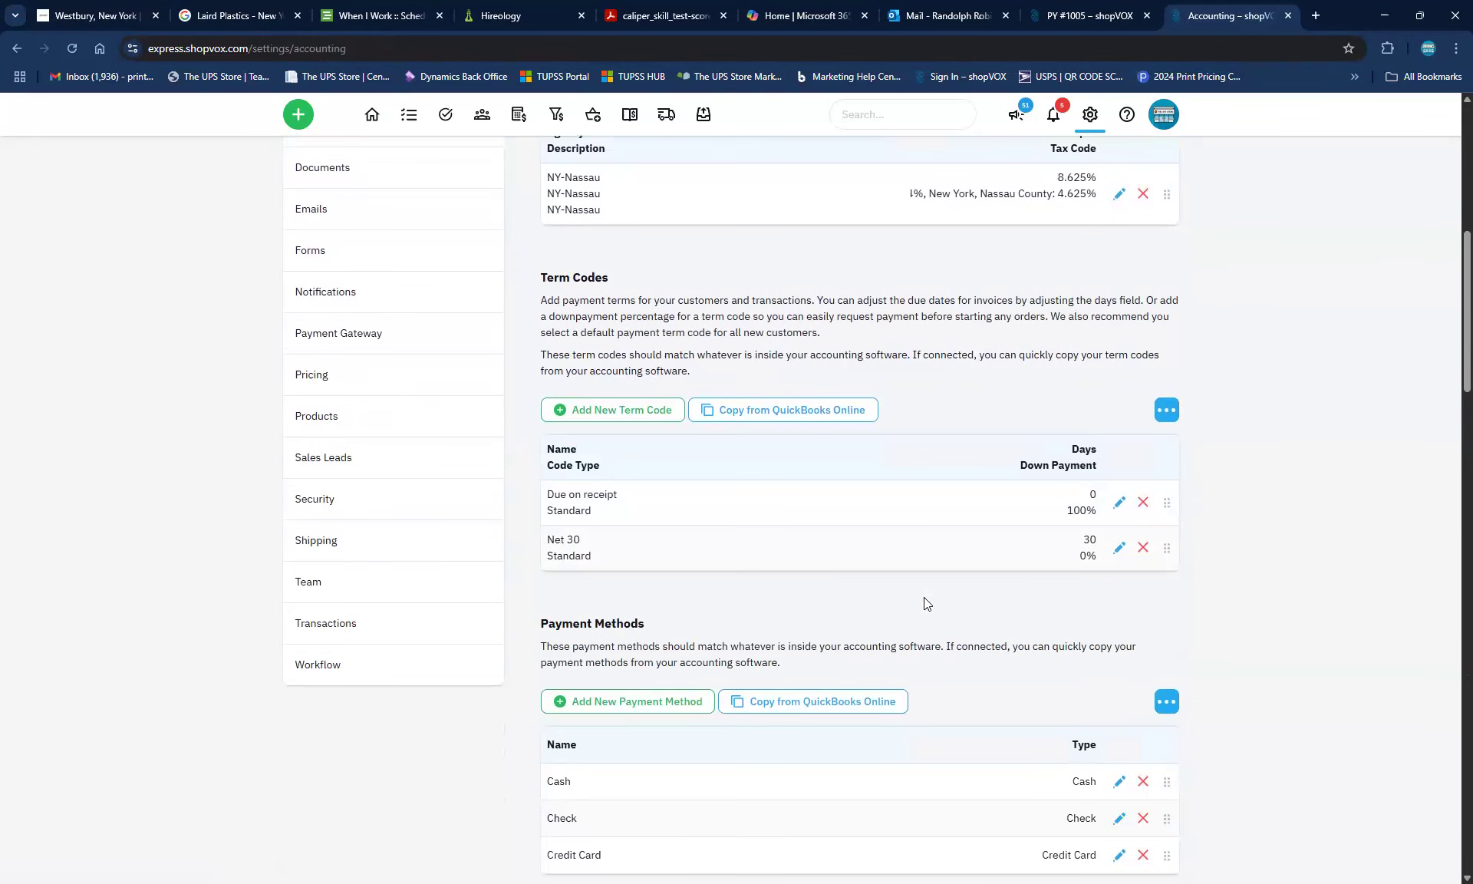
{"action": "scroll", "coordinate": [924, 603], "scroll_direction": "down", "scroll_amount": 3}
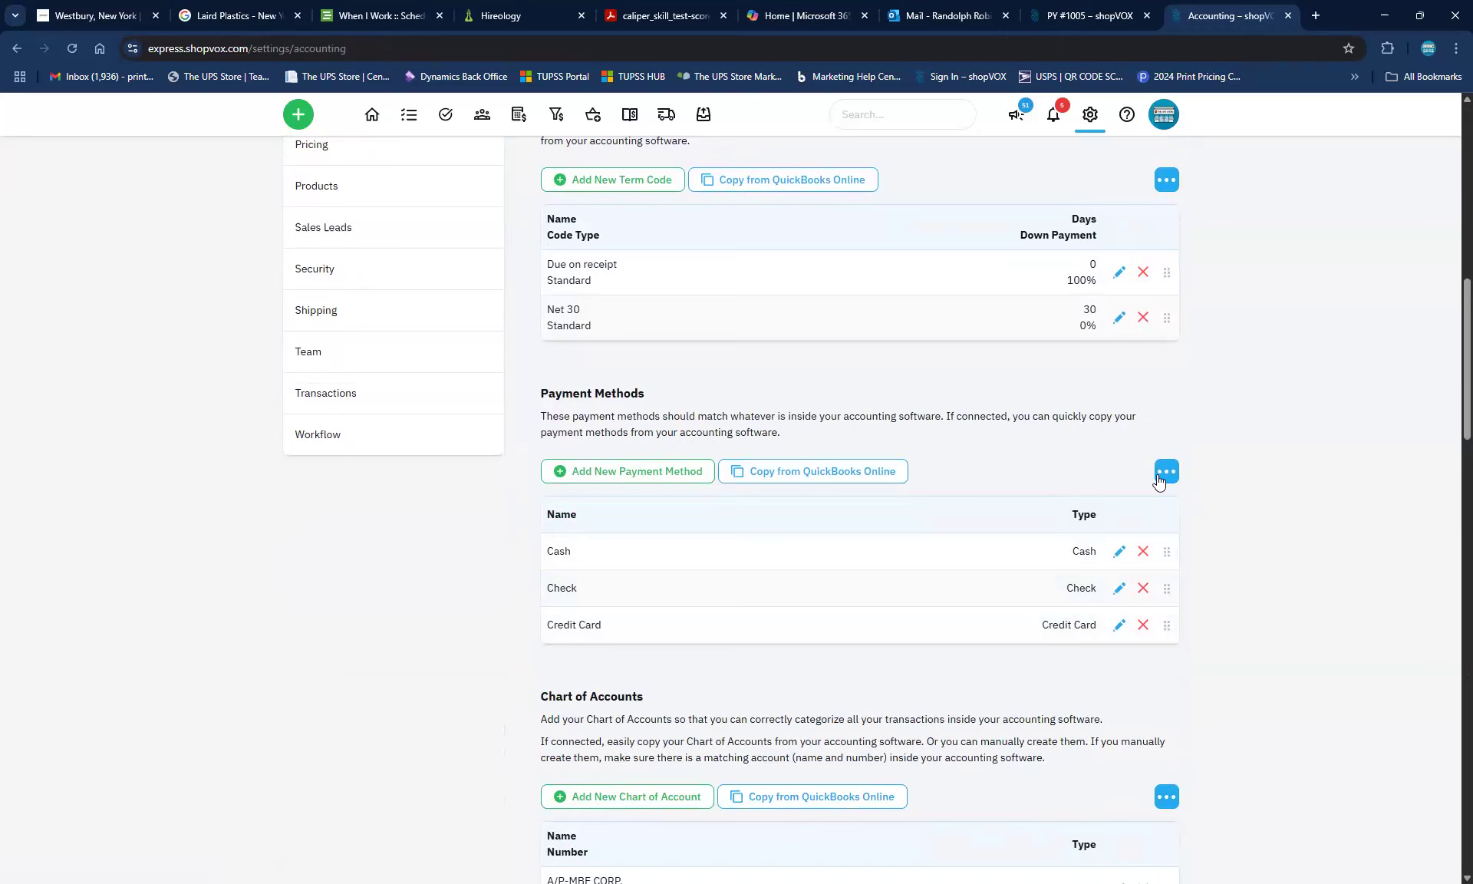
Start a new payment method and name it 'MPOS Payment'
{"action": "left_click", "coordinate": [663, 470]}
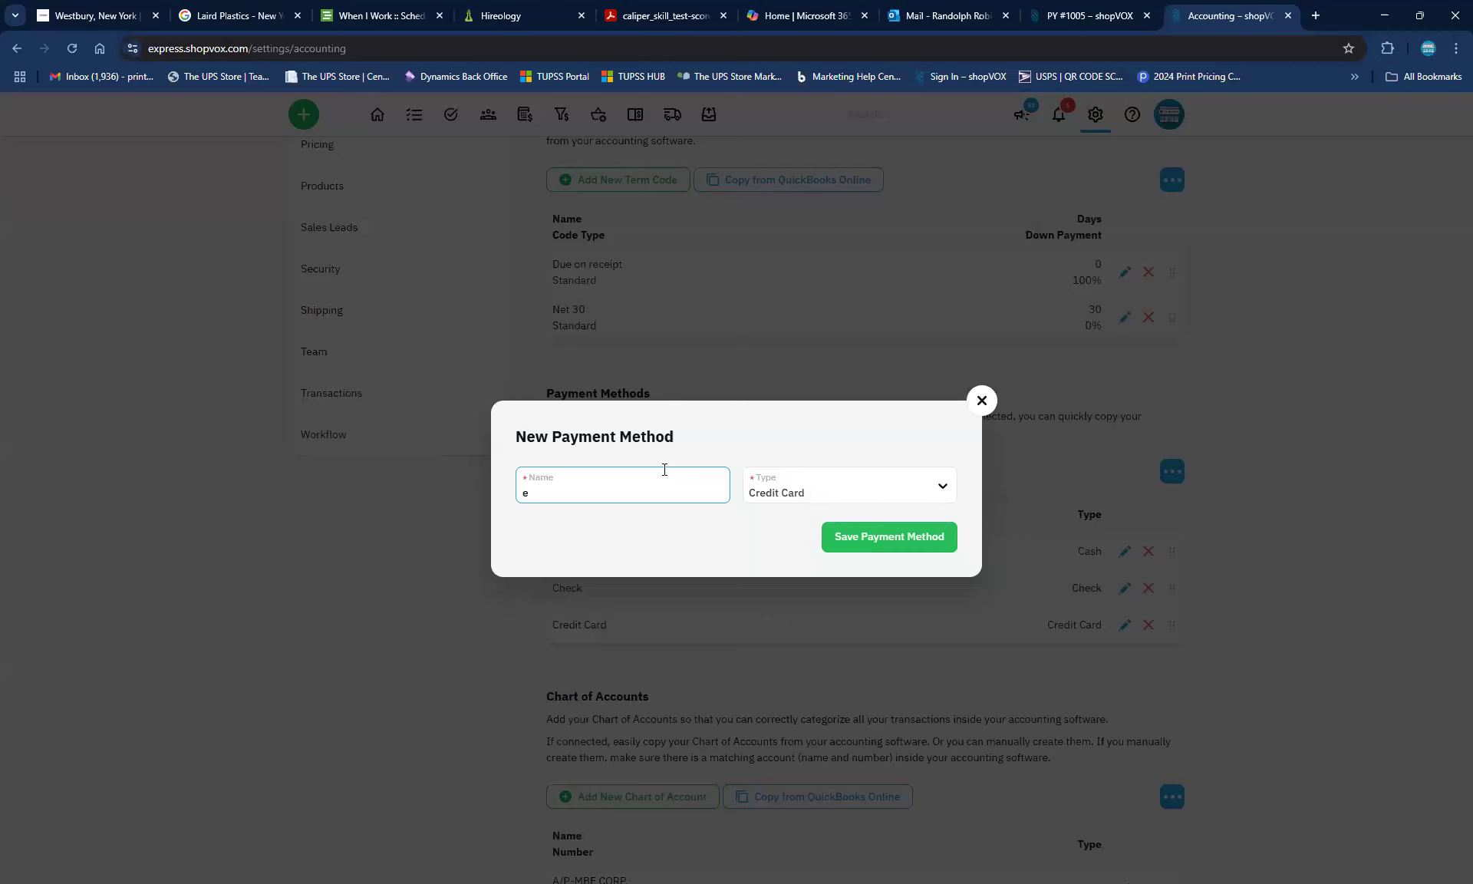
{"action": "type", "text": "termina"}
{"action": "key", "text": "BackSpace"}
{"action": "key", "text": "BackSpace"}
{"action": "key", "text": "BackSpace"}
{"action": "key", "text": "BackSpace"}
{"action": "key", "text": "BackSpace"}
{"action": "key", "text": "BackSpace"}
{"action": "type", "text": "Terminal"}
{"action": "type", "text": " payment"}
{"action": "key", "text": "BackSpace"}
{"action": "key", "text": "BackSpace"}
{"action": "key", "text": "BackSpace"}
{"action": "key", "text": "BackSpace"}
{"action": "key", "text": "BackSpace"}
{"action": "key", "text": "BackSpace"}
{"action": "key", "text": "BackSpace"}
{"action": "key", "text": "BackSpace"}
{"action": "key", "text": "BackSpace"}
{"action": "key", "text": "BackSpace"}
{"action": "key", "text": "BackSpace"}
{"action": "key", "text": "BackSpace"}
{"action": "type", "text": "nal"}
{"action": "key", "text": "BackSpace"}
{"action": "key", "text": "BackSpace"}
{"action": "key", "text": "BackSpace"}
{"action": "key", "text": "BackSpace"}
{"action": "key", "text": "BackSpace"}
{"action": "key", "text": "BackSpace"}
{"action": "key", "text": "BackSpace"}
{"action": "type", "text": "POS"}
{"action": "key", "text": "BackSpace"}
{"action": "key", "text": "BackSpace"}
{"action": "type", "text": "MPOS Paymen"}
Set the MPOS Payment type to Other, save it, and return to payment PY #1005
{"action": "left_click", "coordinate": [883, 494]}
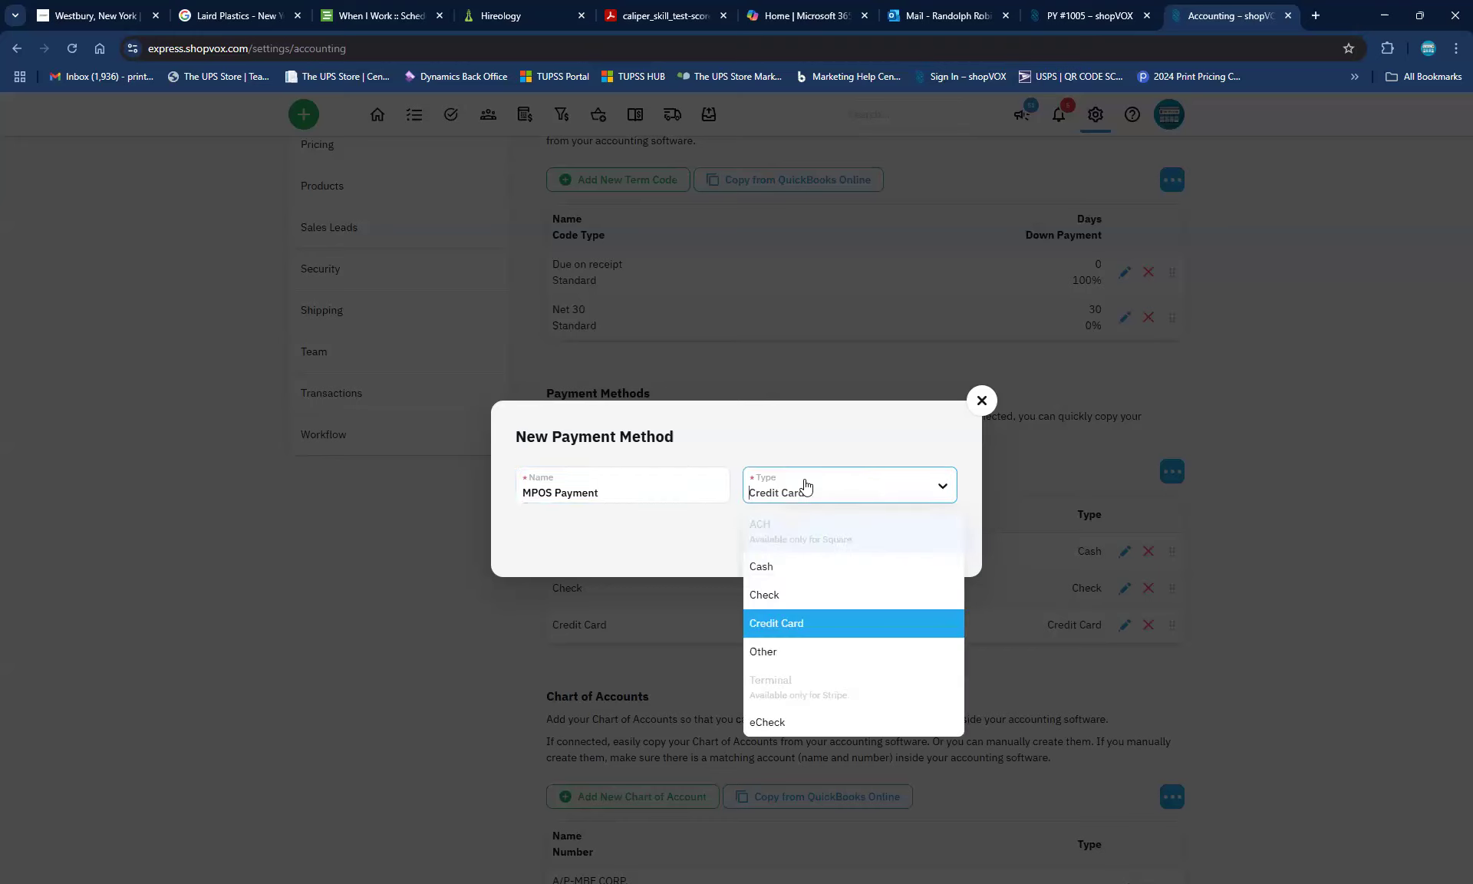
{"action": "left_click", "coordinate": [762, 652]}
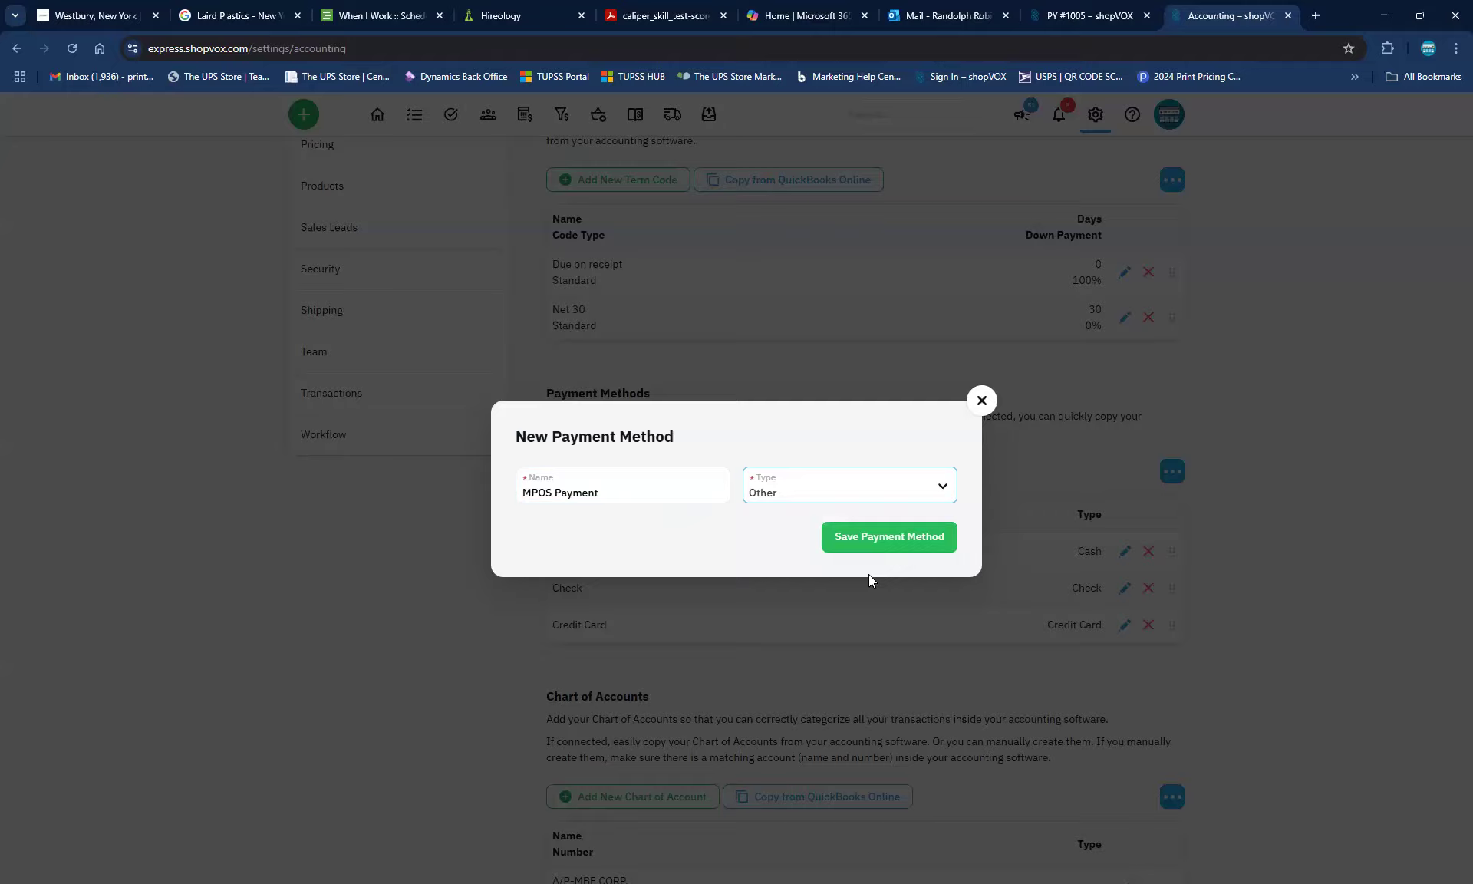
{"action": "left_click", "coordinate": [863, 535]}
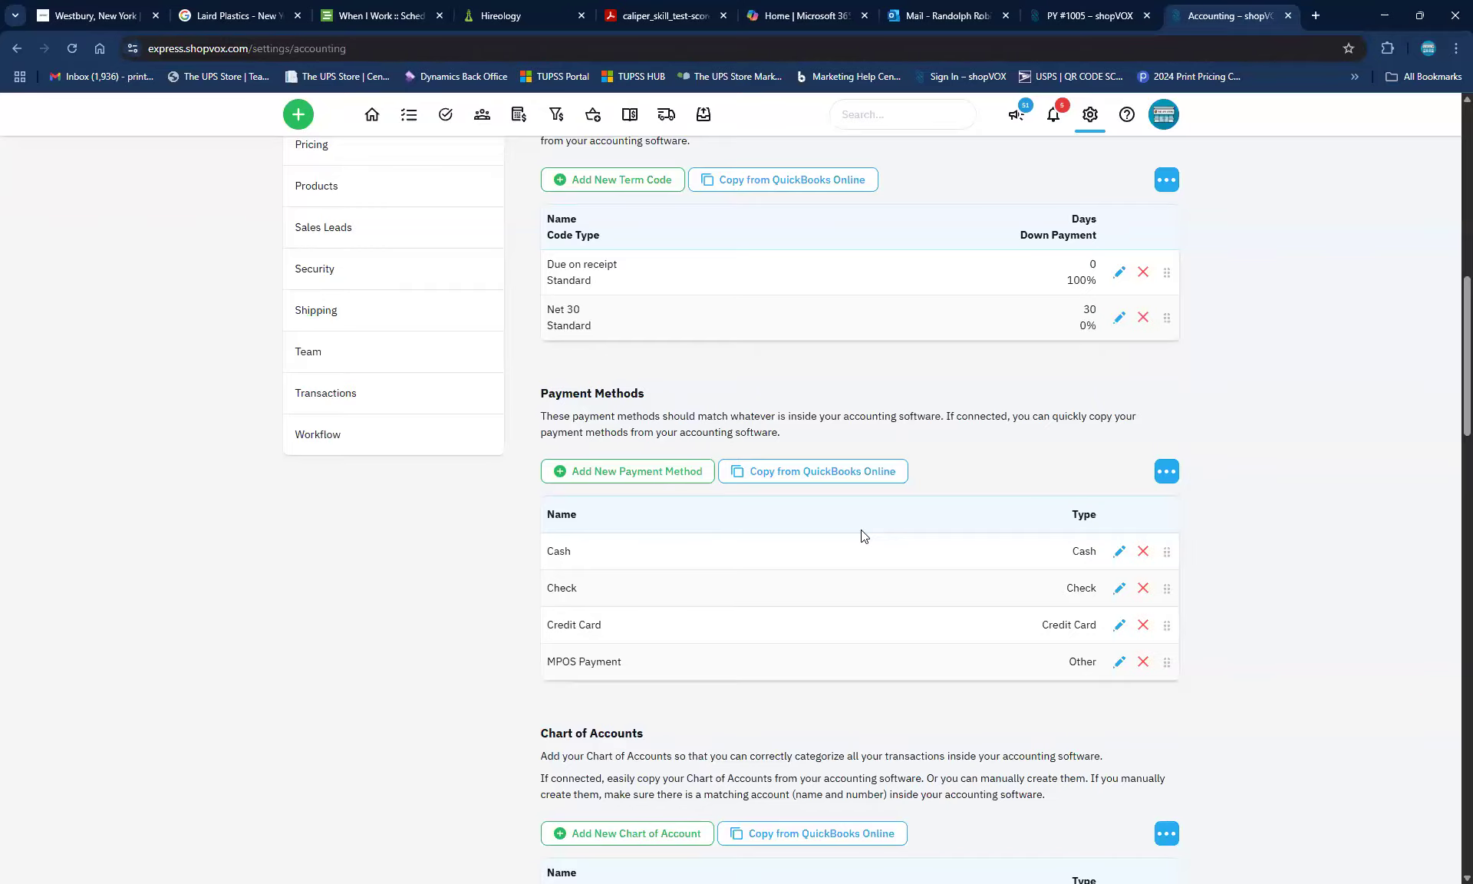
{"action": "left_click", "coordinate": [1059, 18]}
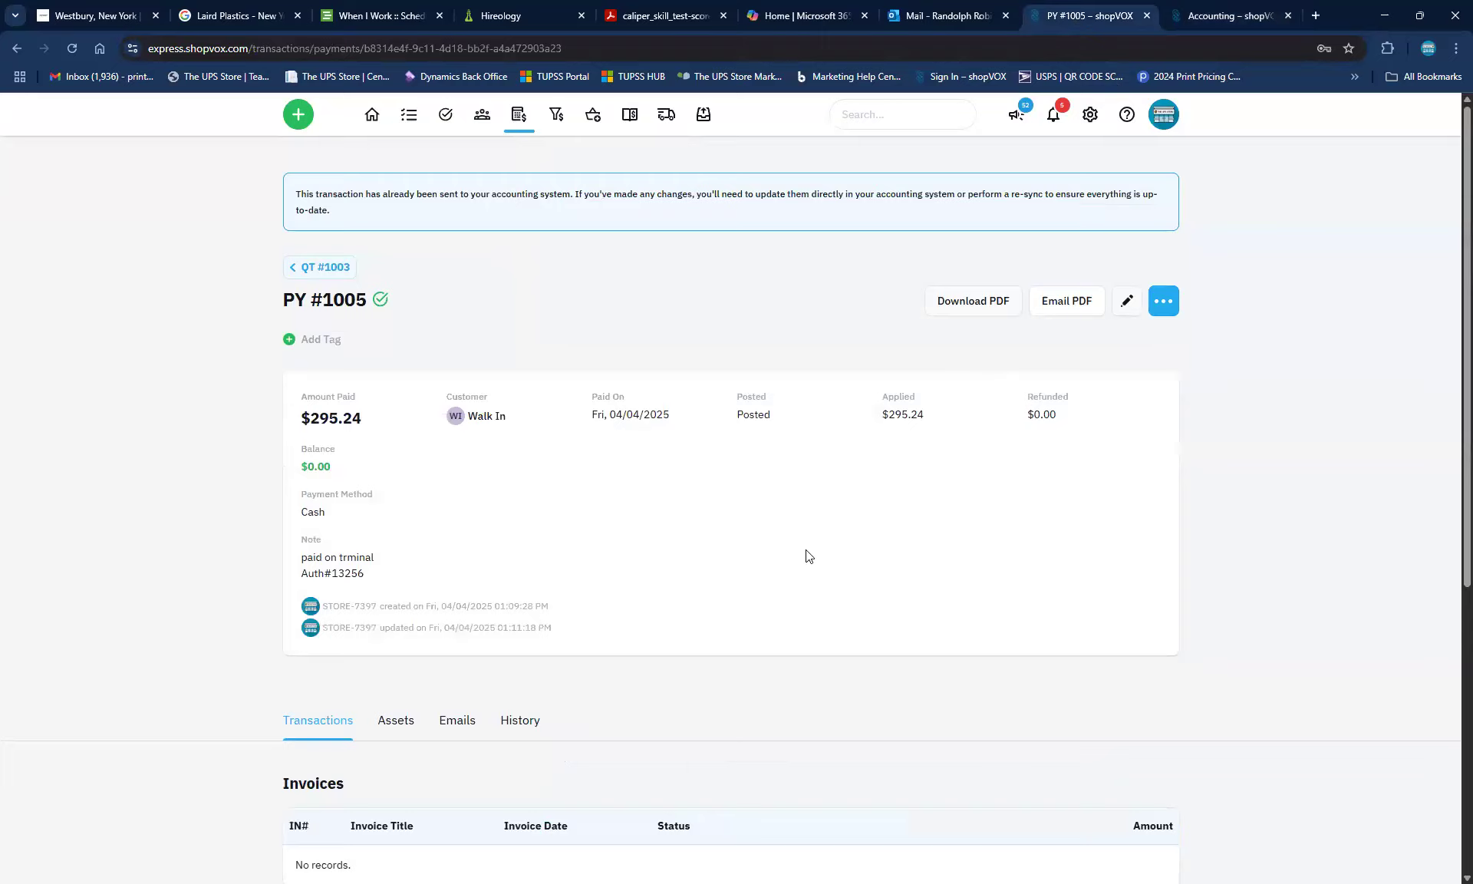
Copy QT #1003's Book mark line item as 'Copy of Book mark', making four line items
{"action": "left_click", "coordinate": [304, 270]}
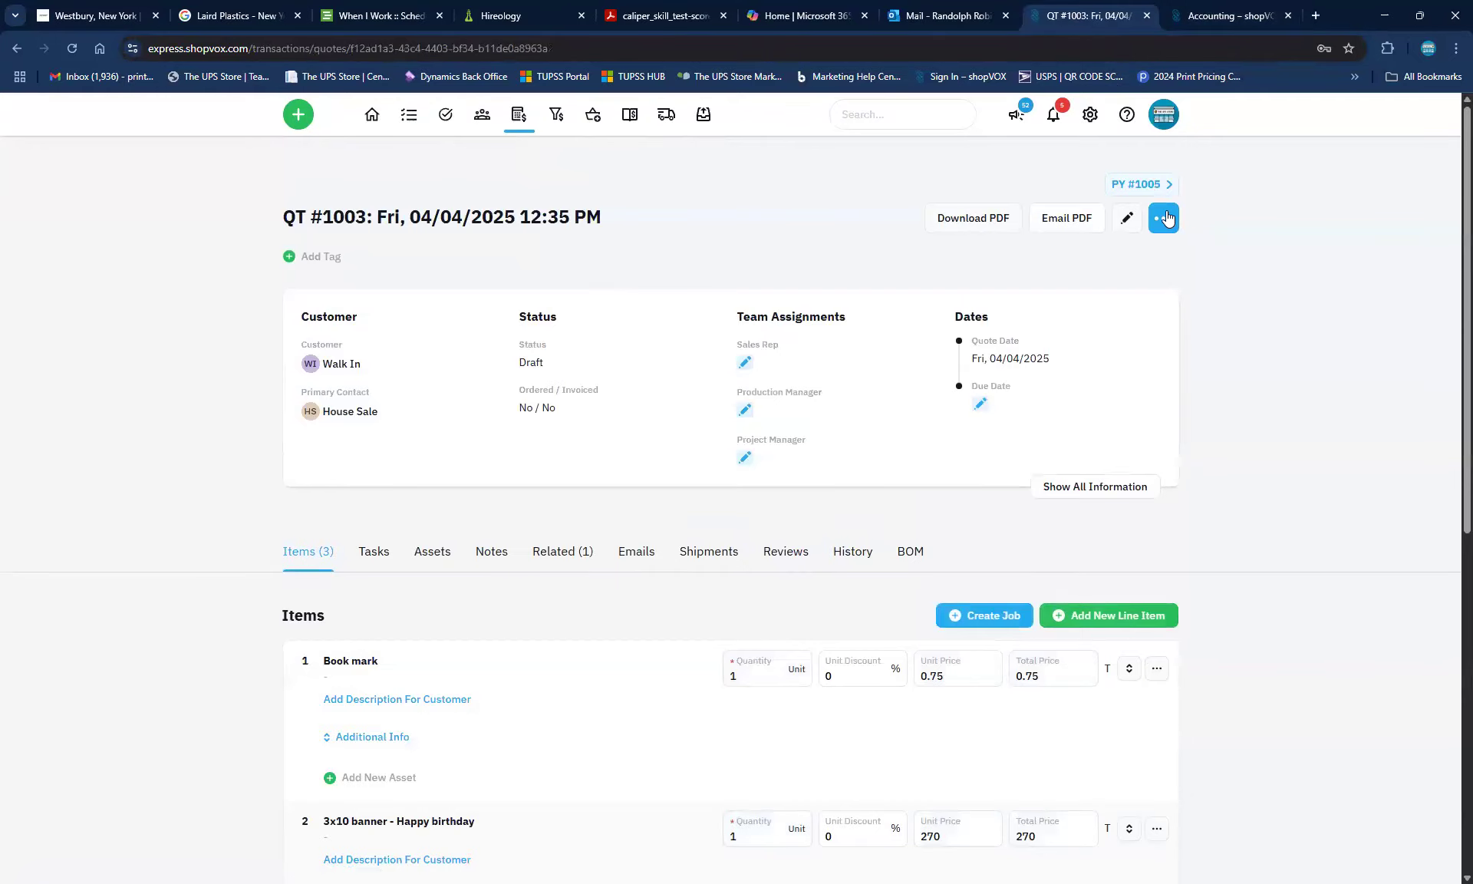
{"action": "left_click", "coordinate": [1166, 218]}
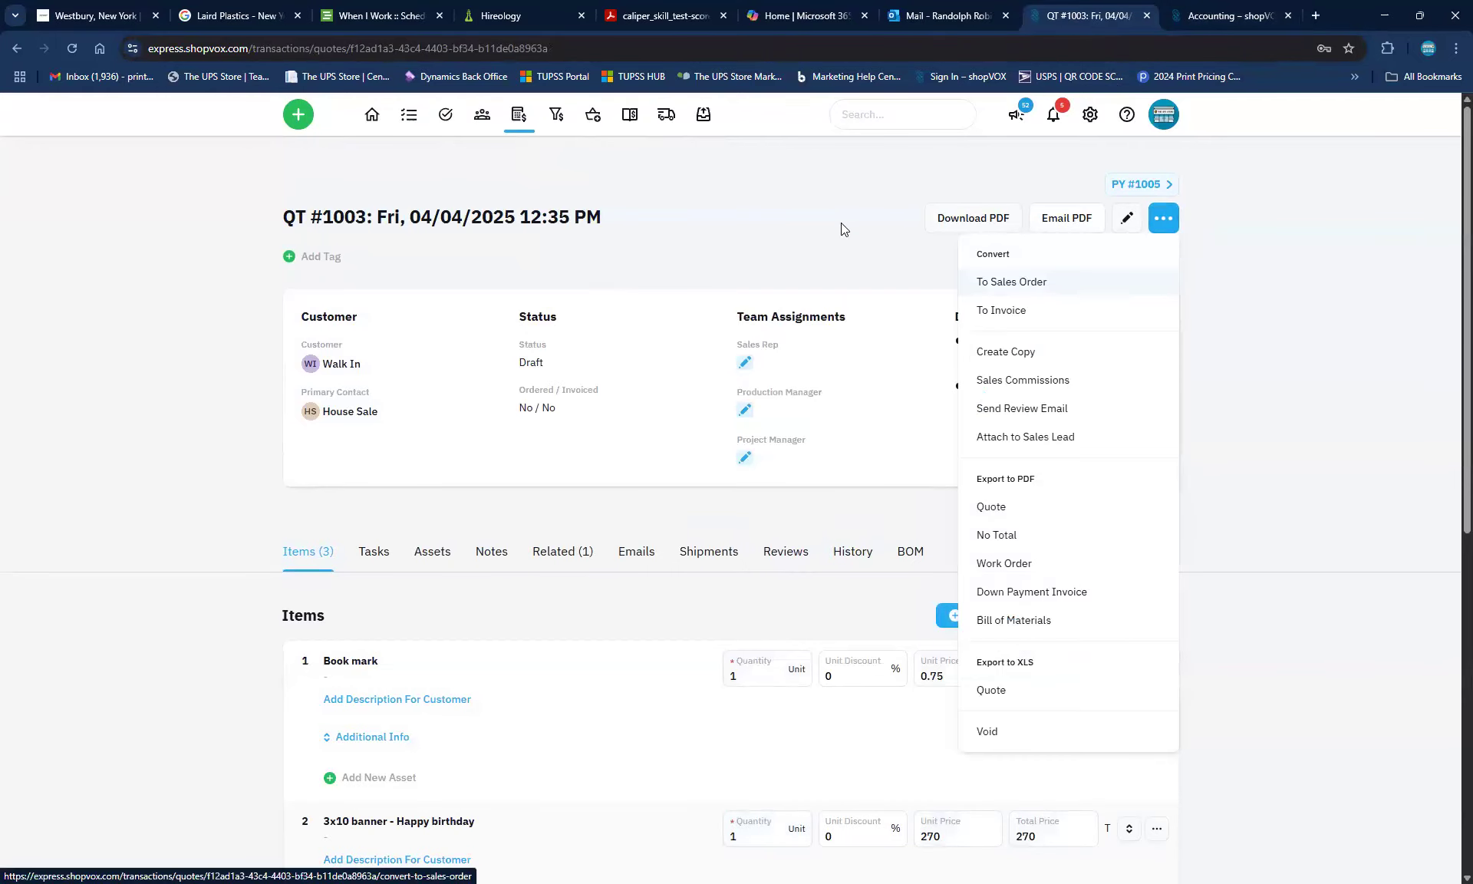
{"action": "left_click", "coordinate": [935, 501]}
{"action": "scroll", "coordinate": [944, 584], "scroll_direction": "down", "scroll_amount": 4}
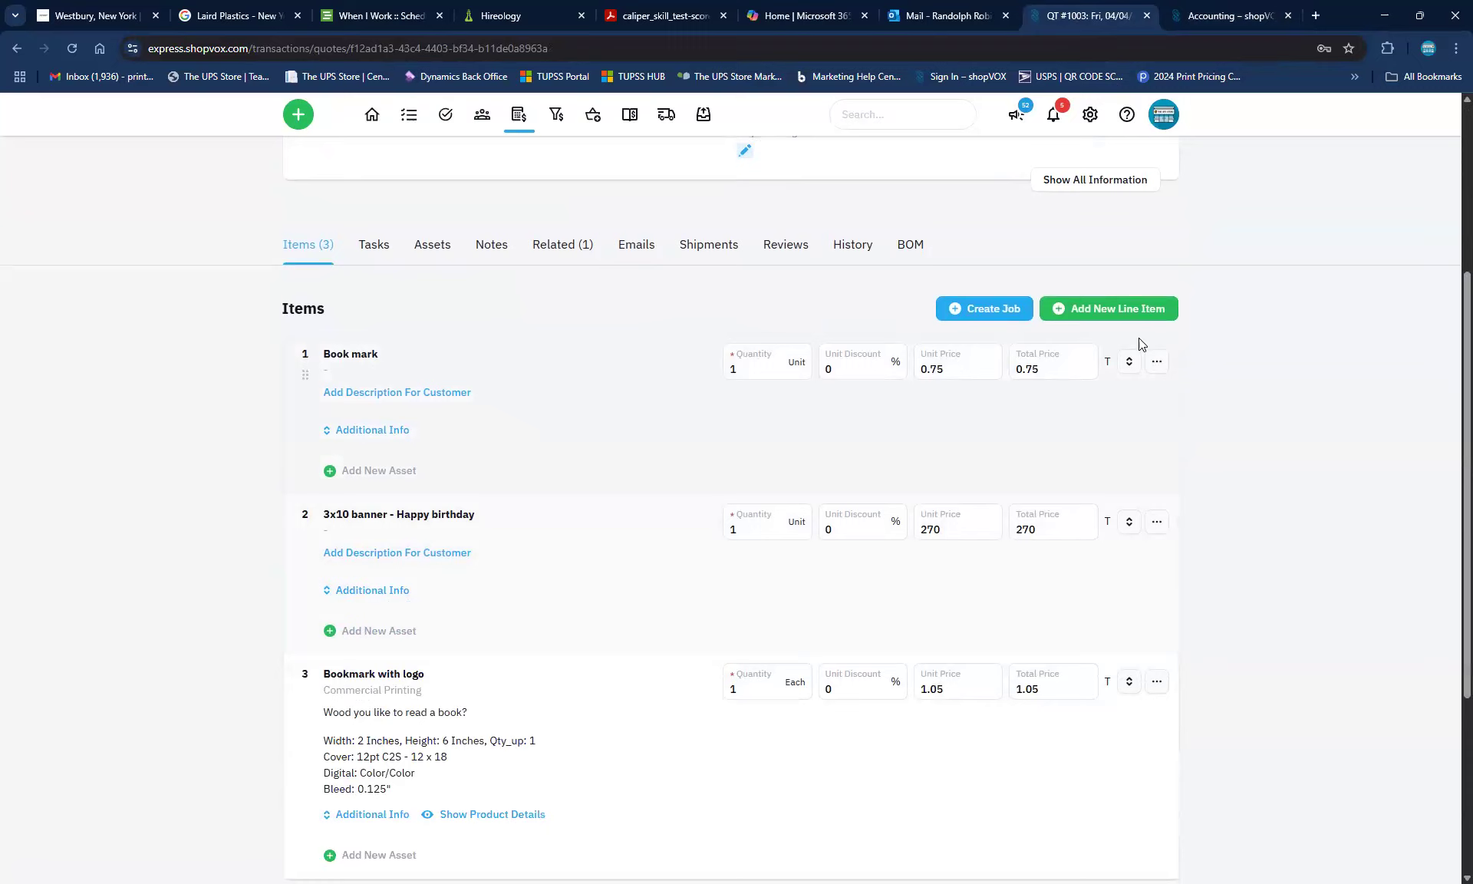
{"action": "left_click", "coordinate": [1157, 362]}
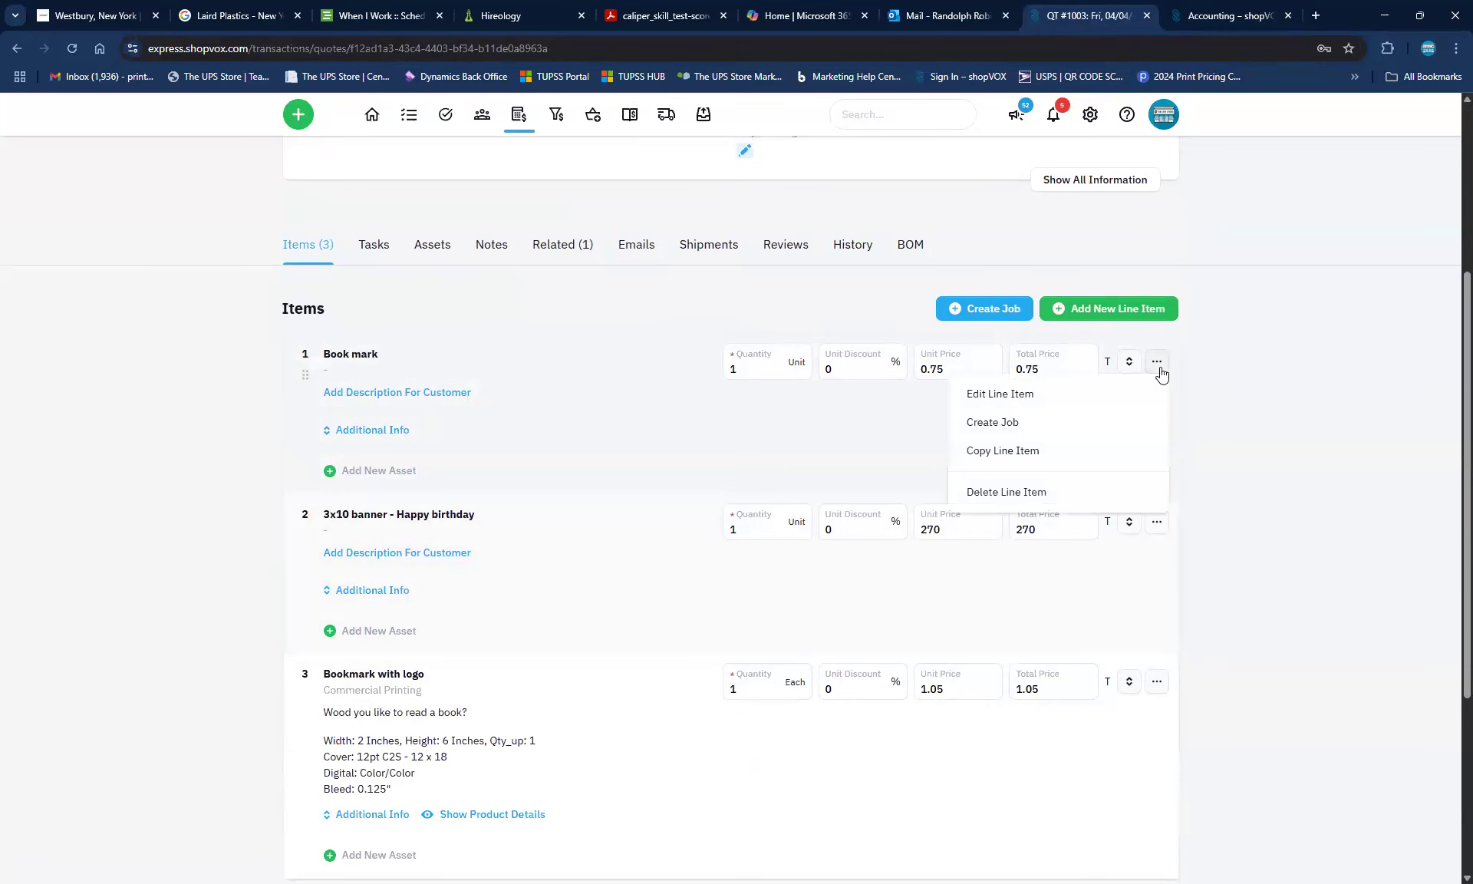
{"action": "left_click", "coordinate": [991, 443]}
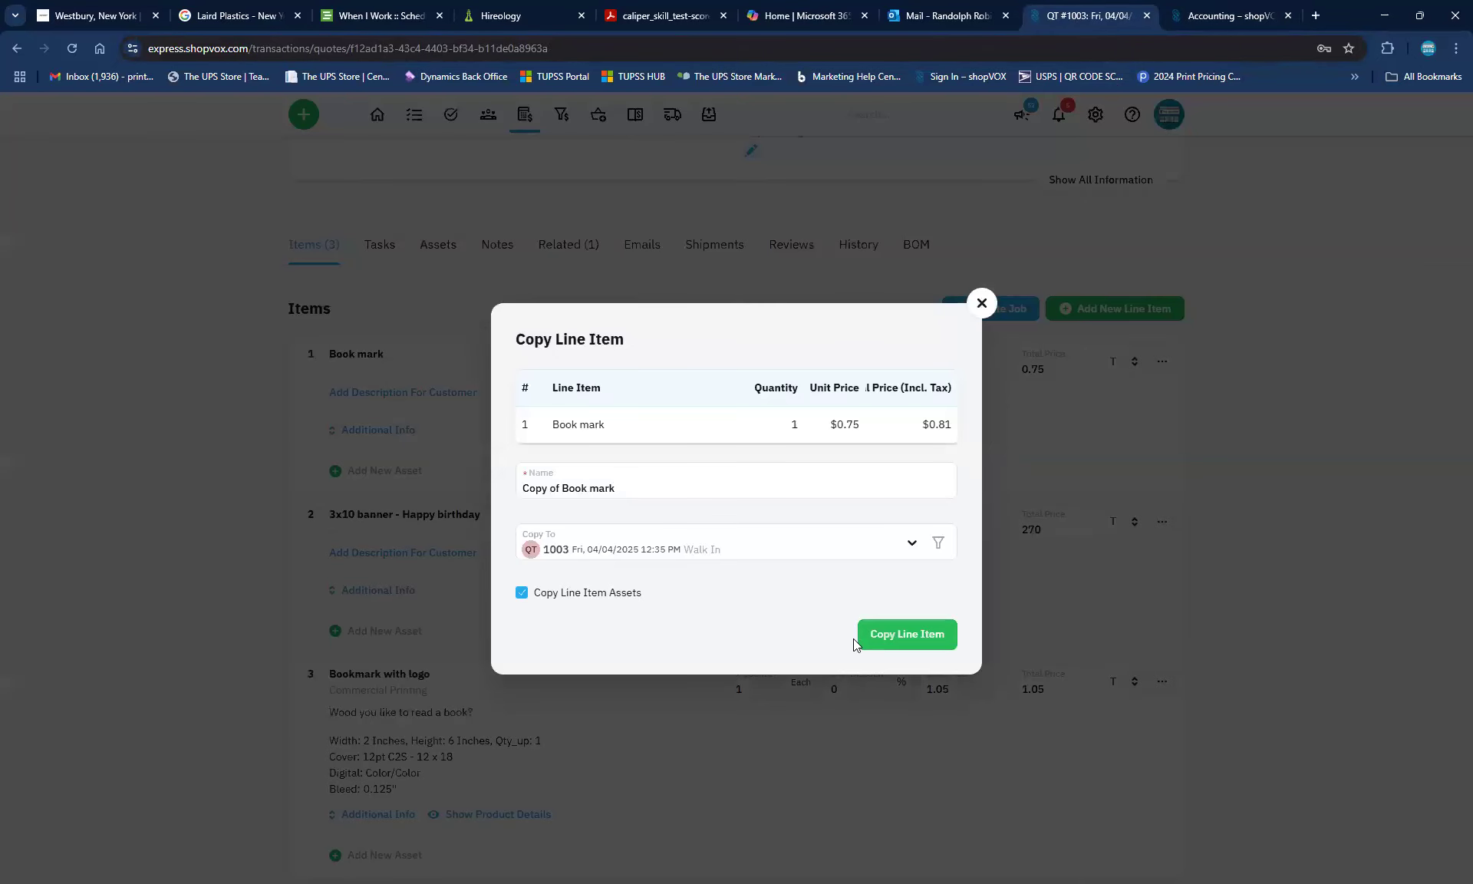
{"action": "left_click", "coordinate": [891, 640]}
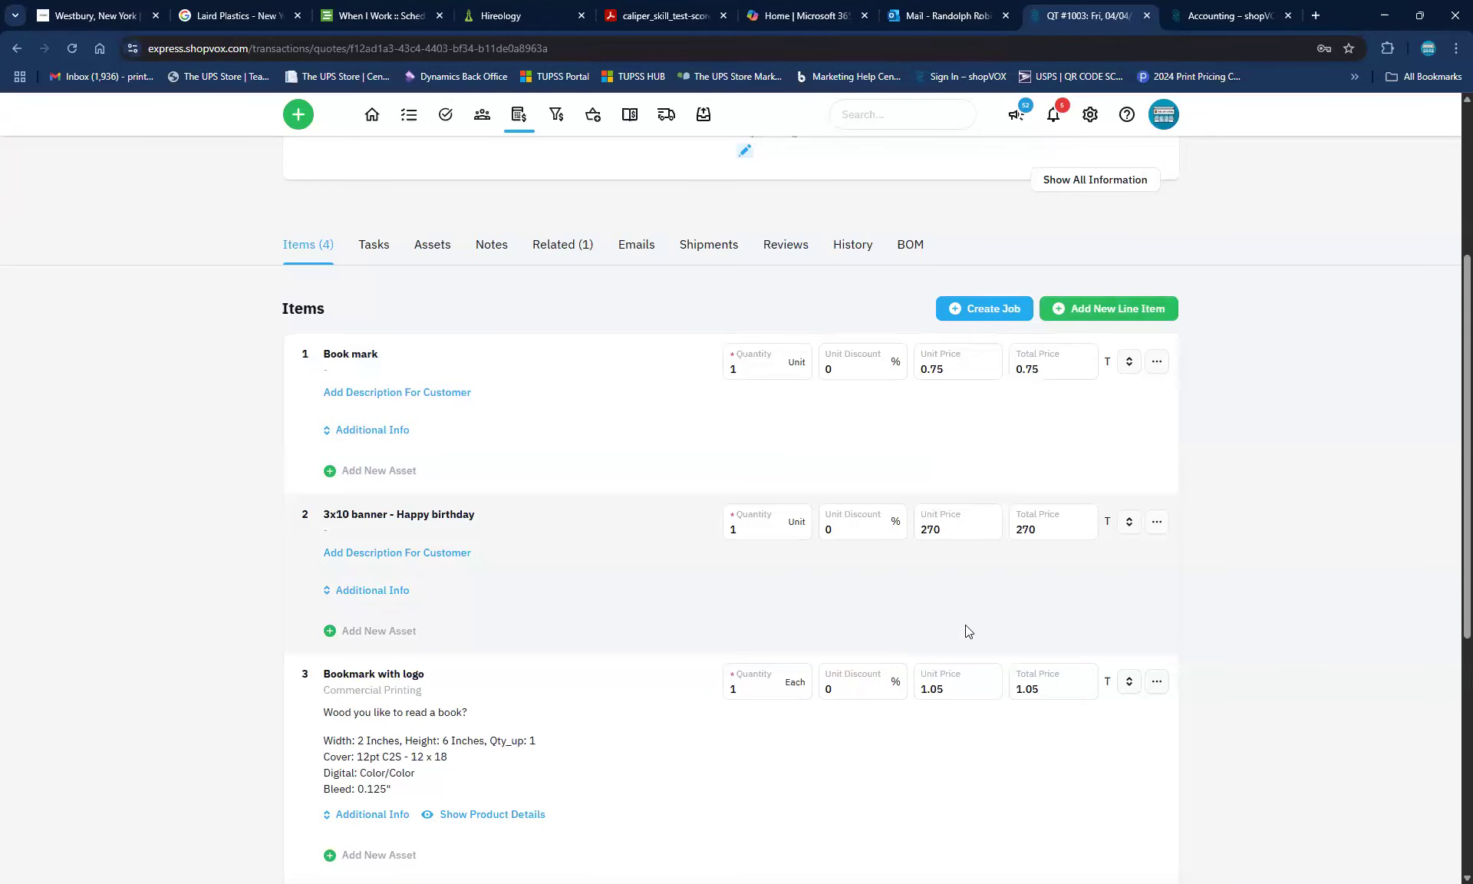
{"action": "scroll", "coordinate": [1182, 465], "scroll_direction": "up", "scroll_amount": 4}
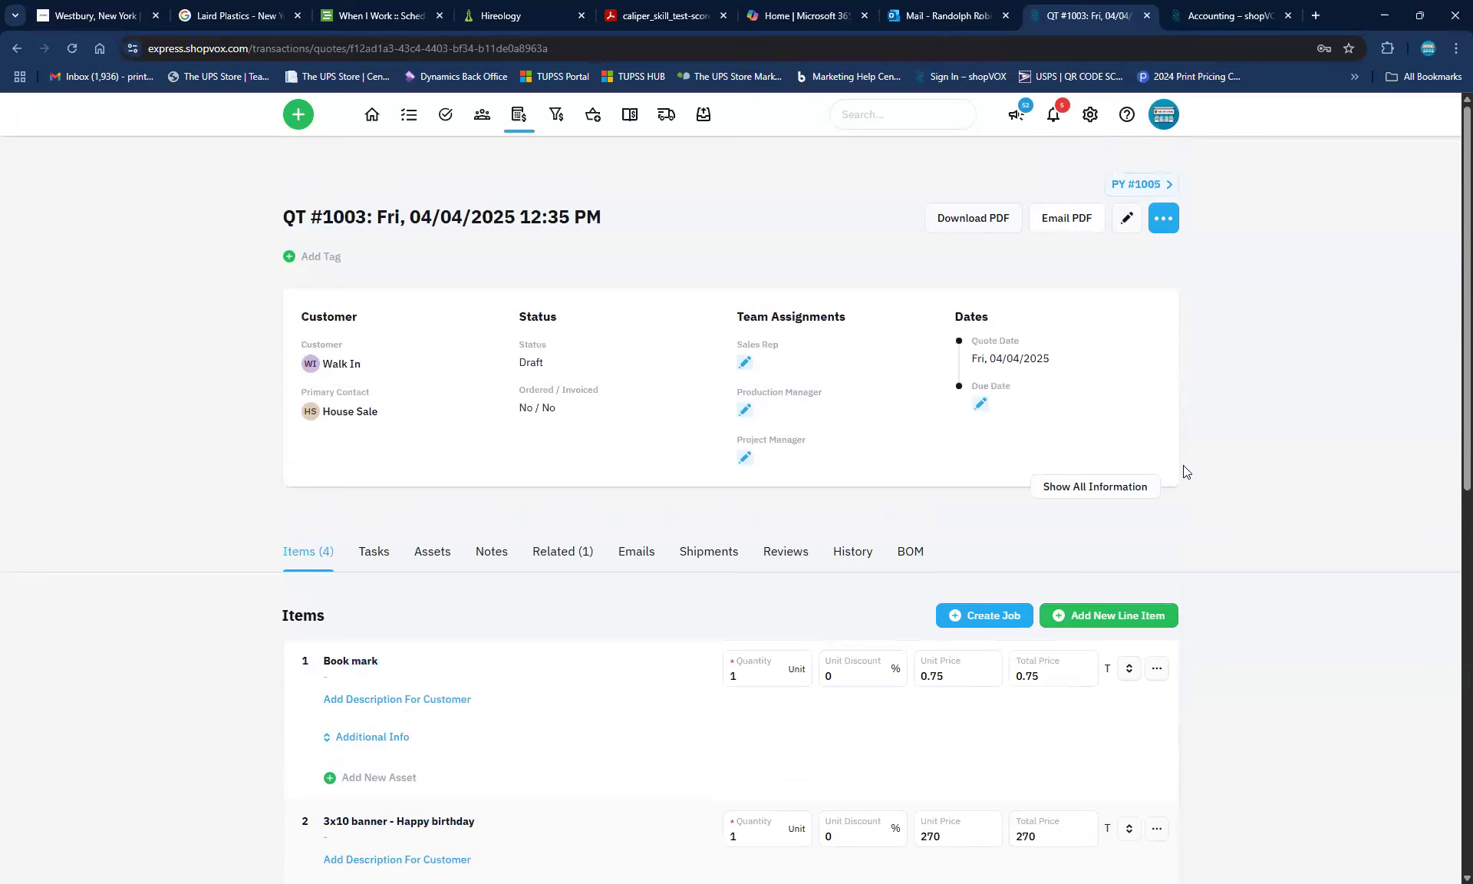
Record a $0.82 MPOS Payment on QT #1003, entering the transaction reference ID
{"action": "left_click", "coordinate": [1165, 220]}
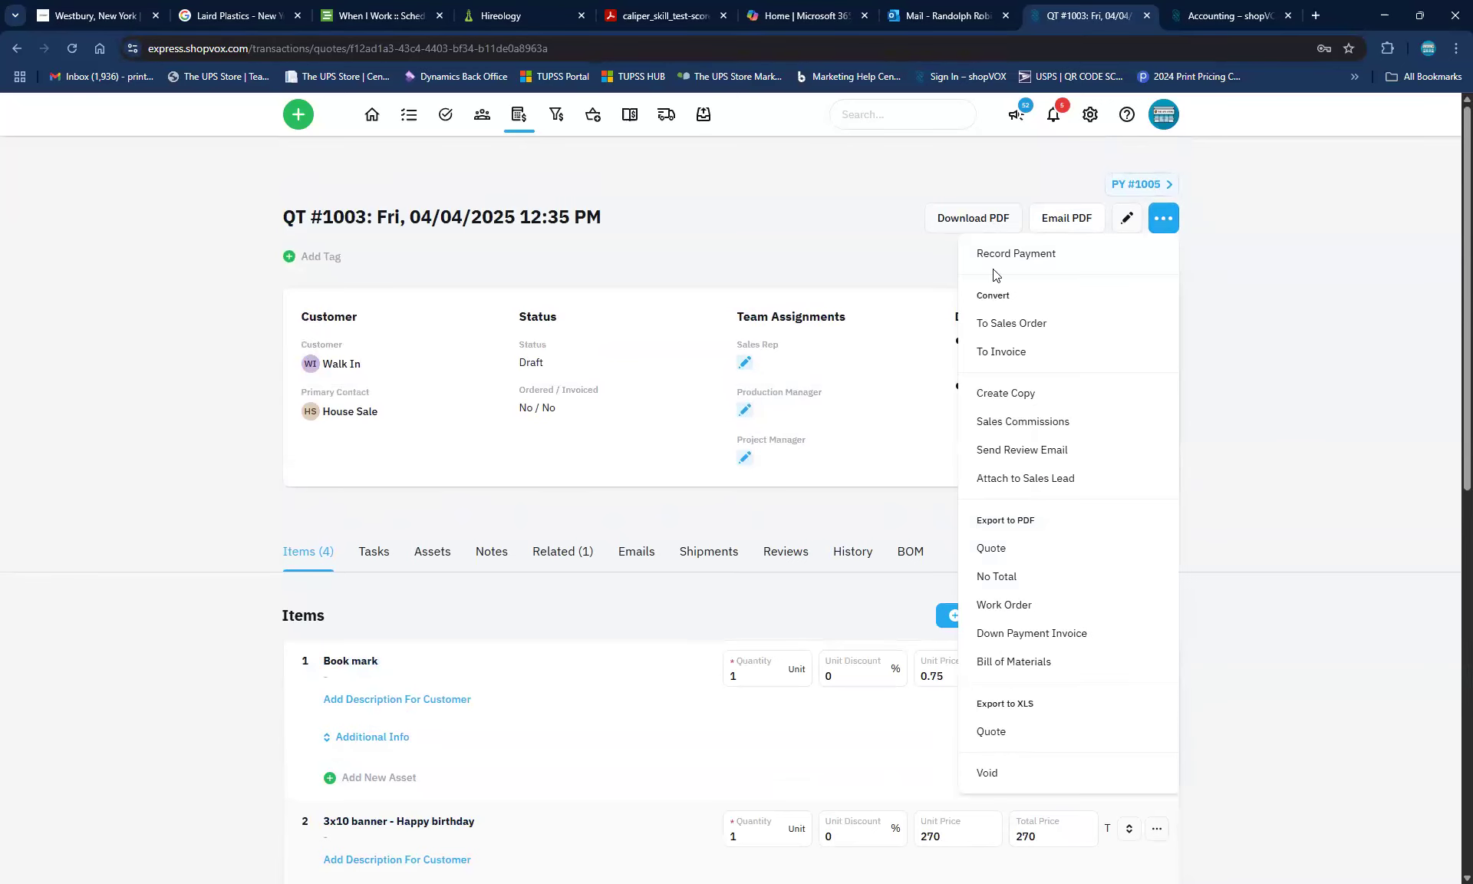
{"action": "left_click", "coordinate": [1011, 256]}
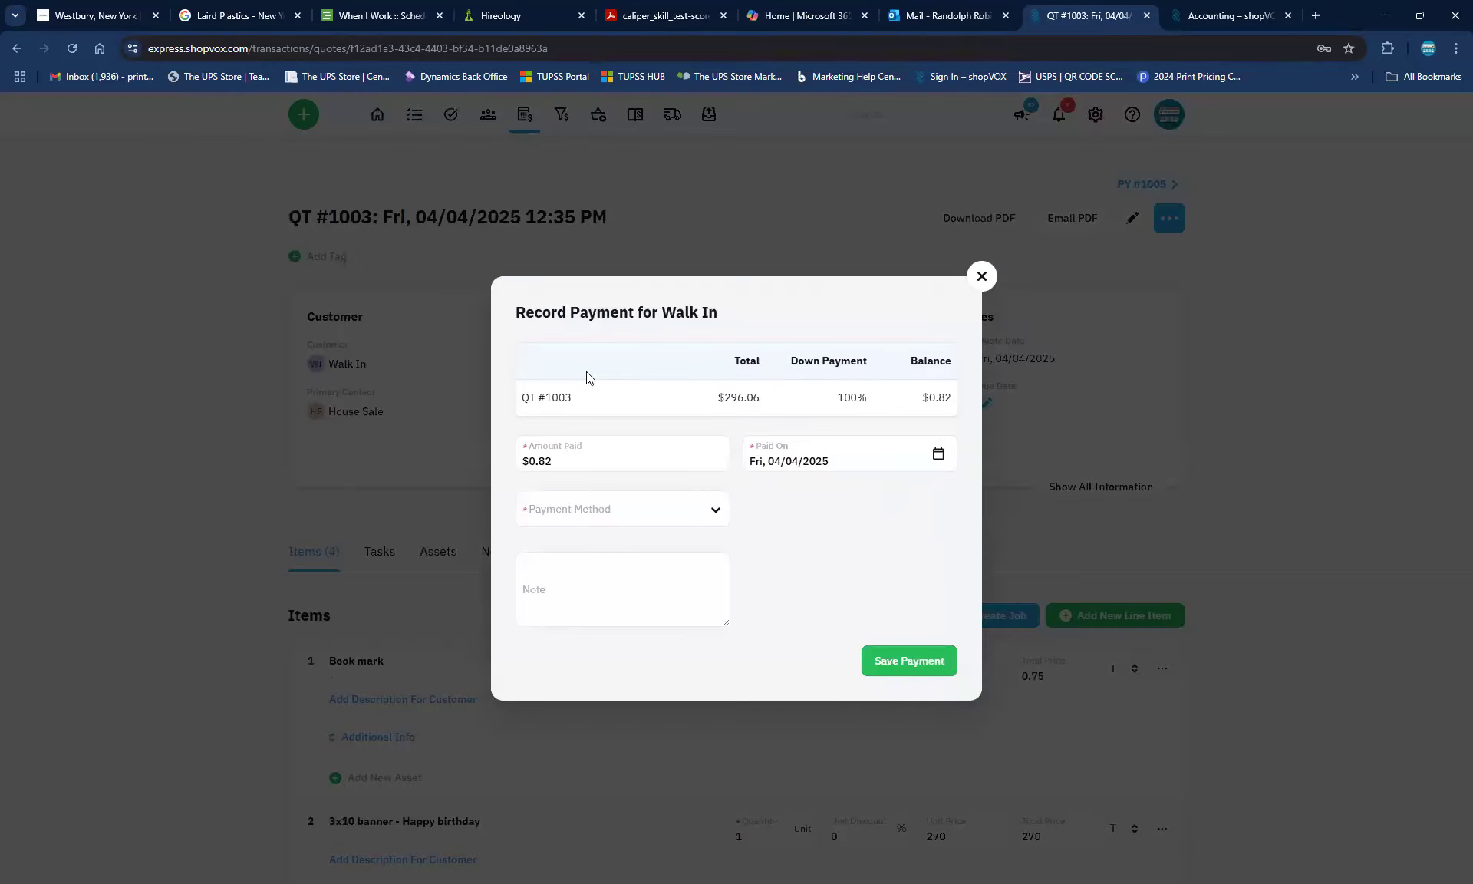
{"action": "left_click", "coordinate": [656, 521]}
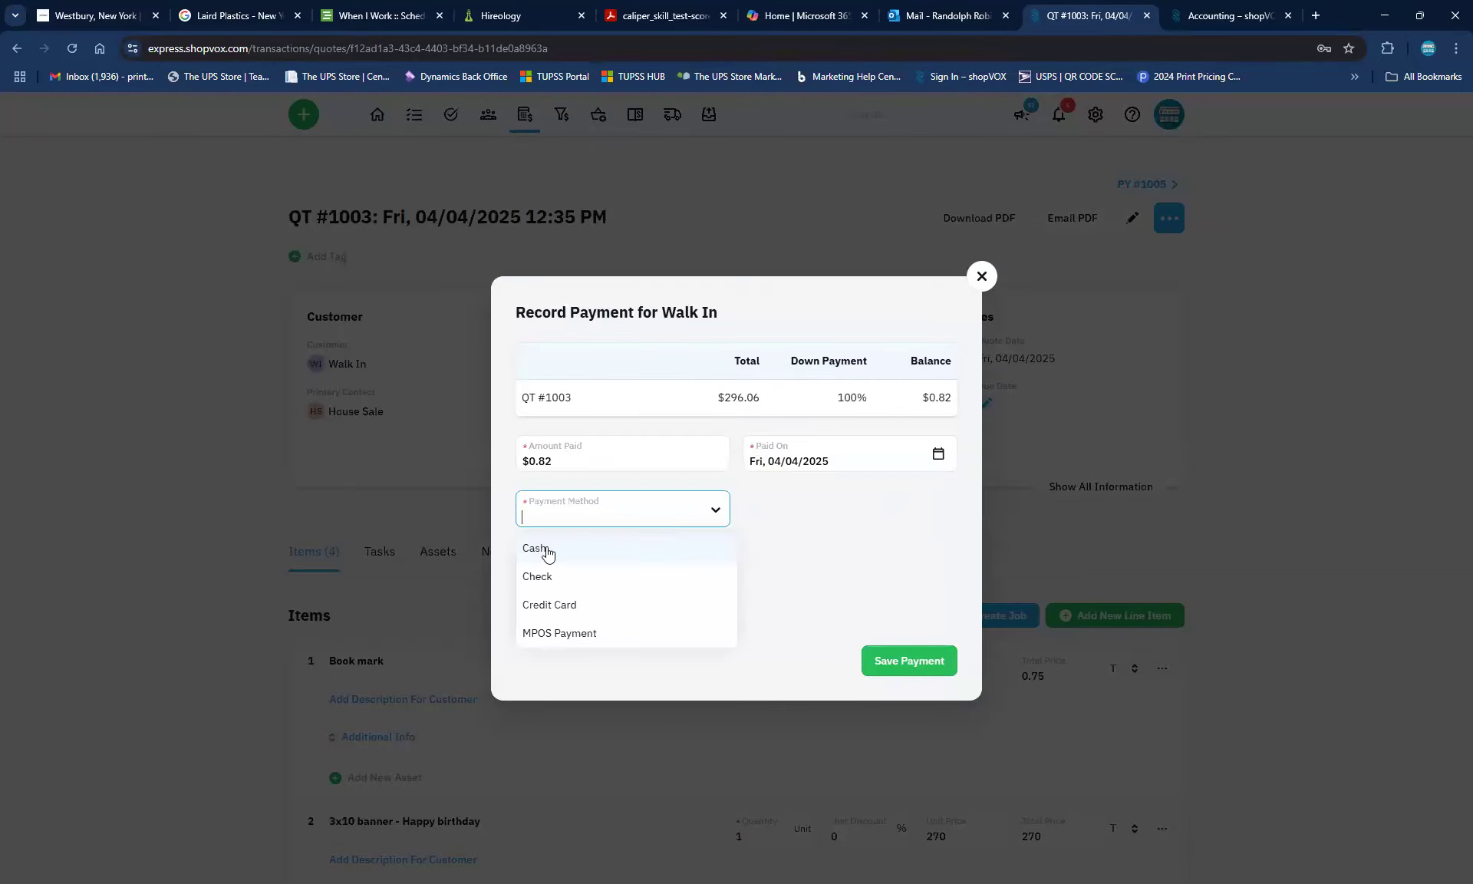
{"action": "left_click", "coordinate": [552, 634]}
{"action": "left_click", "coordinate": [537, 538]}
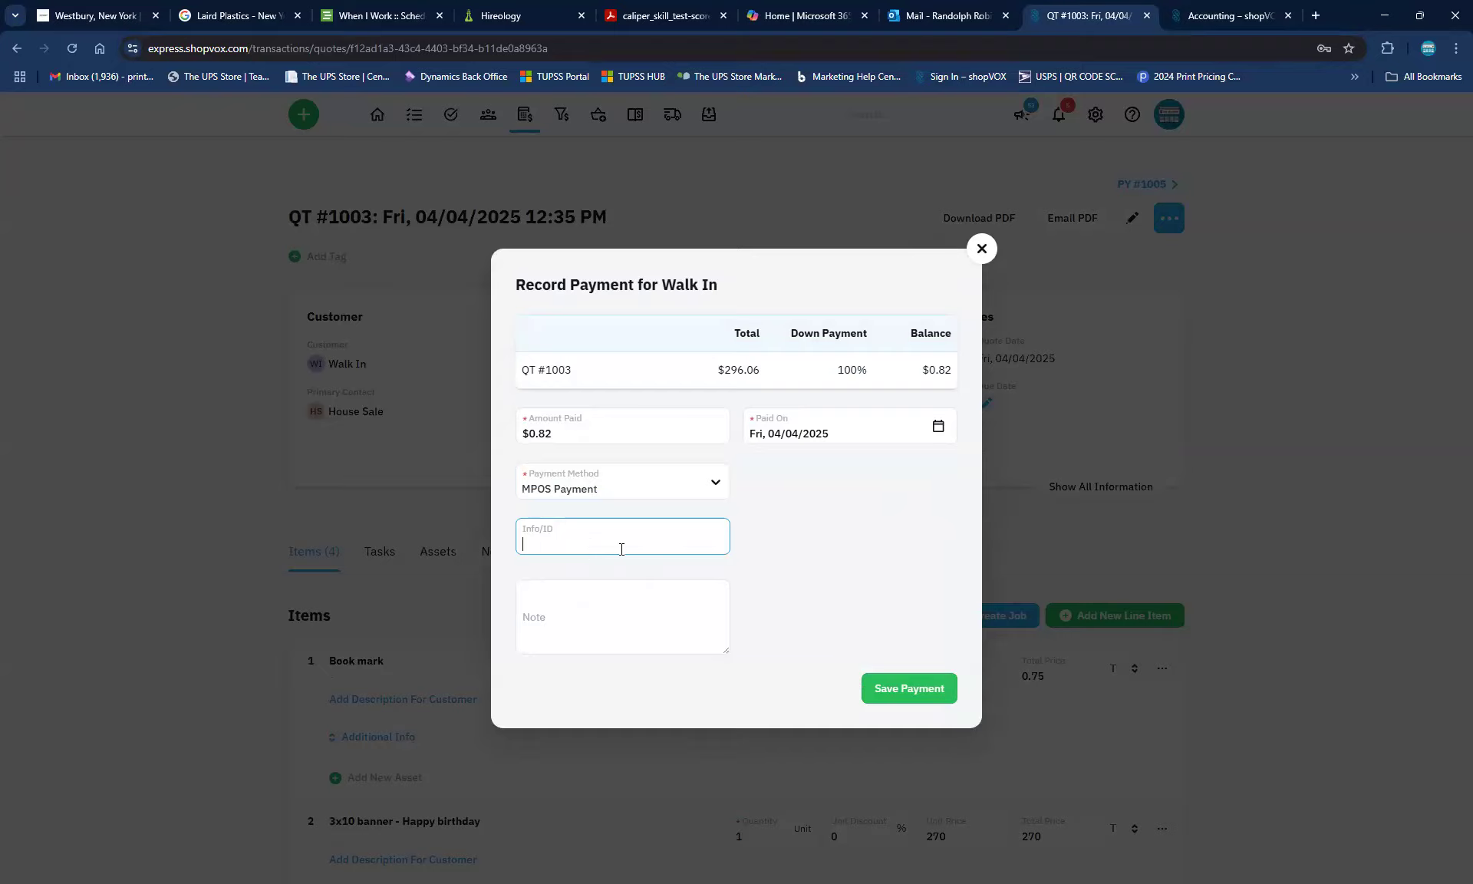
{"action": "left_click", "coordinate": [898, 689]}
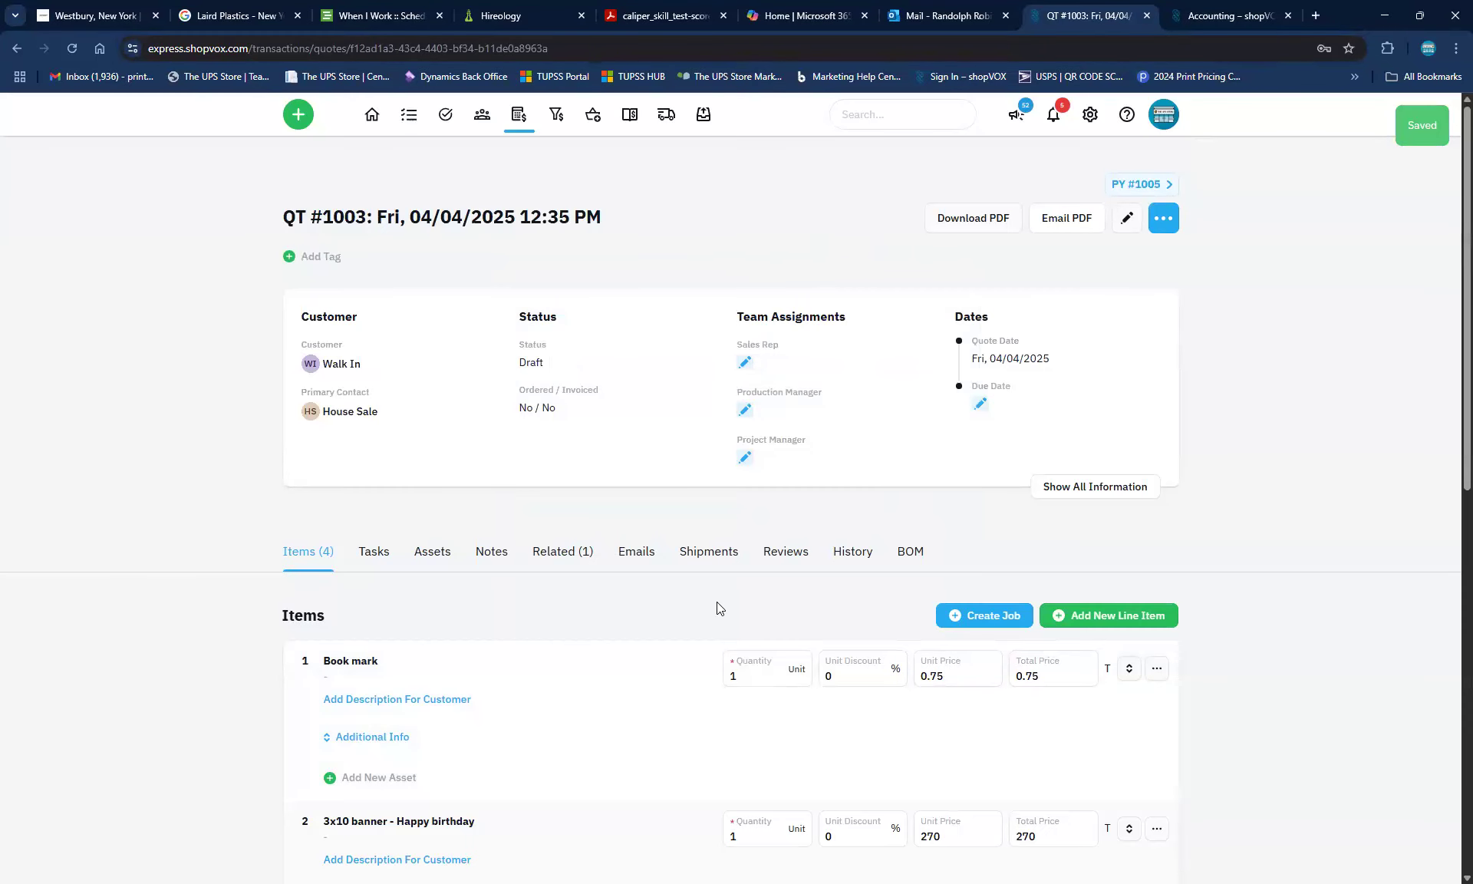
Open the $0.82 MPOS payment PY #1006 and mark it as Posted
{"action": "left_click", "coordinate": [569, 553]}
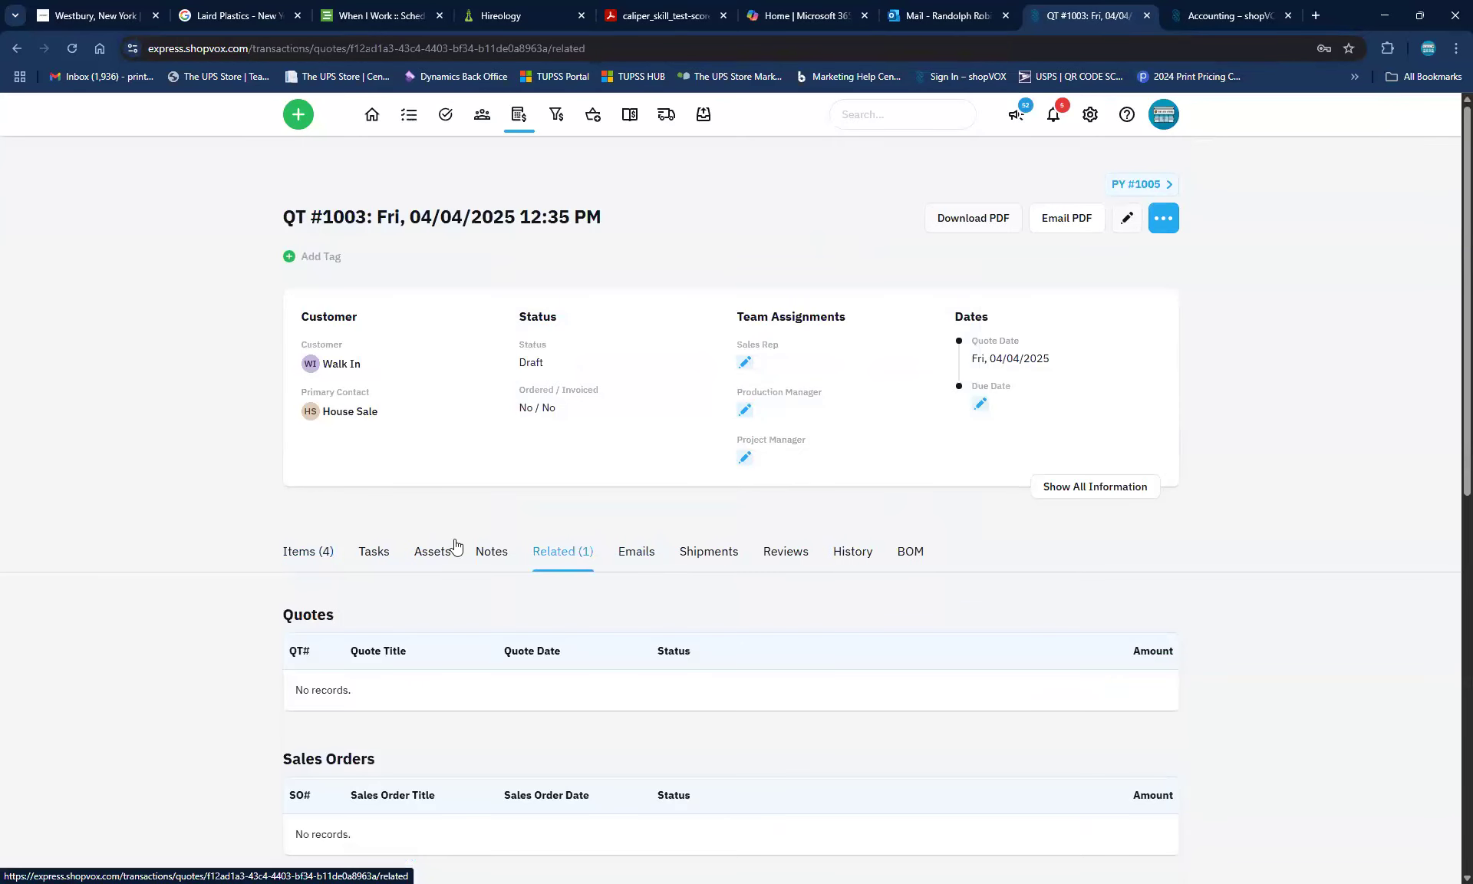
{"action": "scroll", "coordinate": [120, 606], "scroll_direction": "down", "scroll_amount": 3}
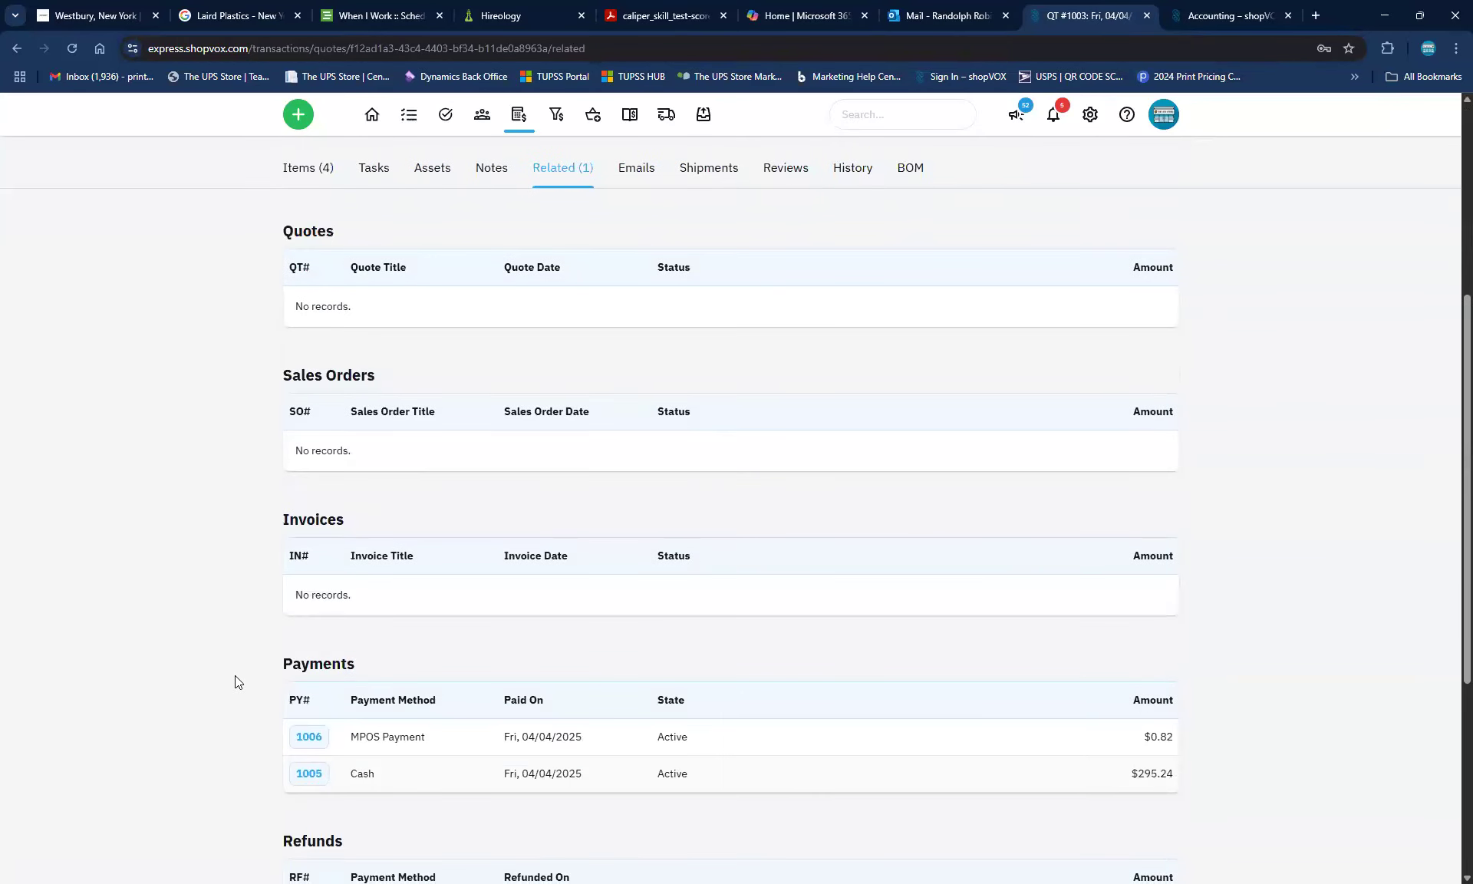
{"action": "scroll", "coordinate": [233, 690], "scroll_direction": "down", "scroll_amount": 2}
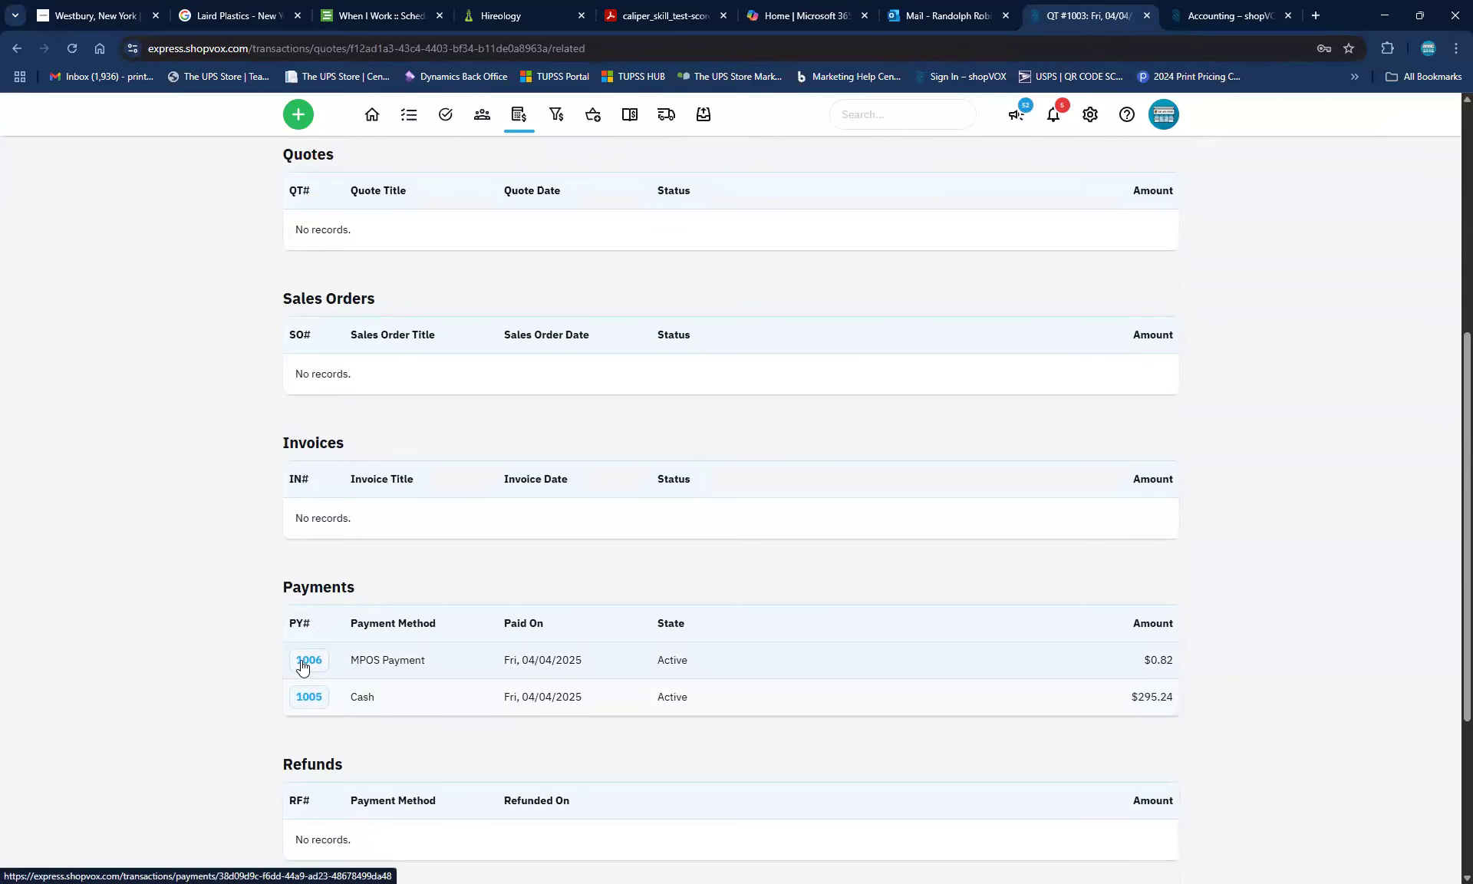
{"action": "left_click", "coordinate": [300, 660]}
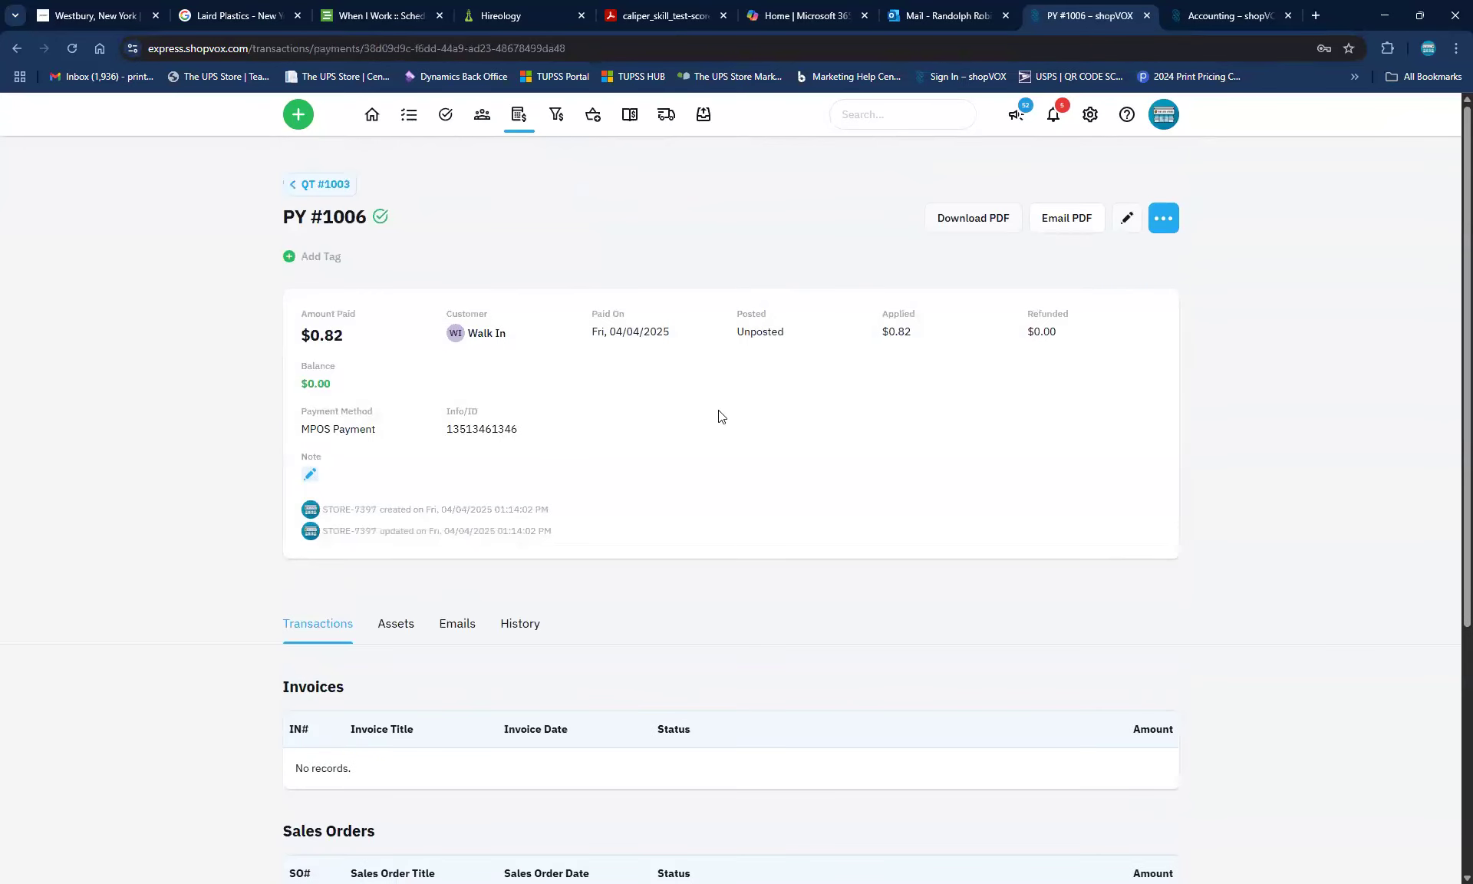
{"action": "left_click", "coordinate": [1163, 218]}
{"action": "left_click", "coordinate": [1041, 254]}
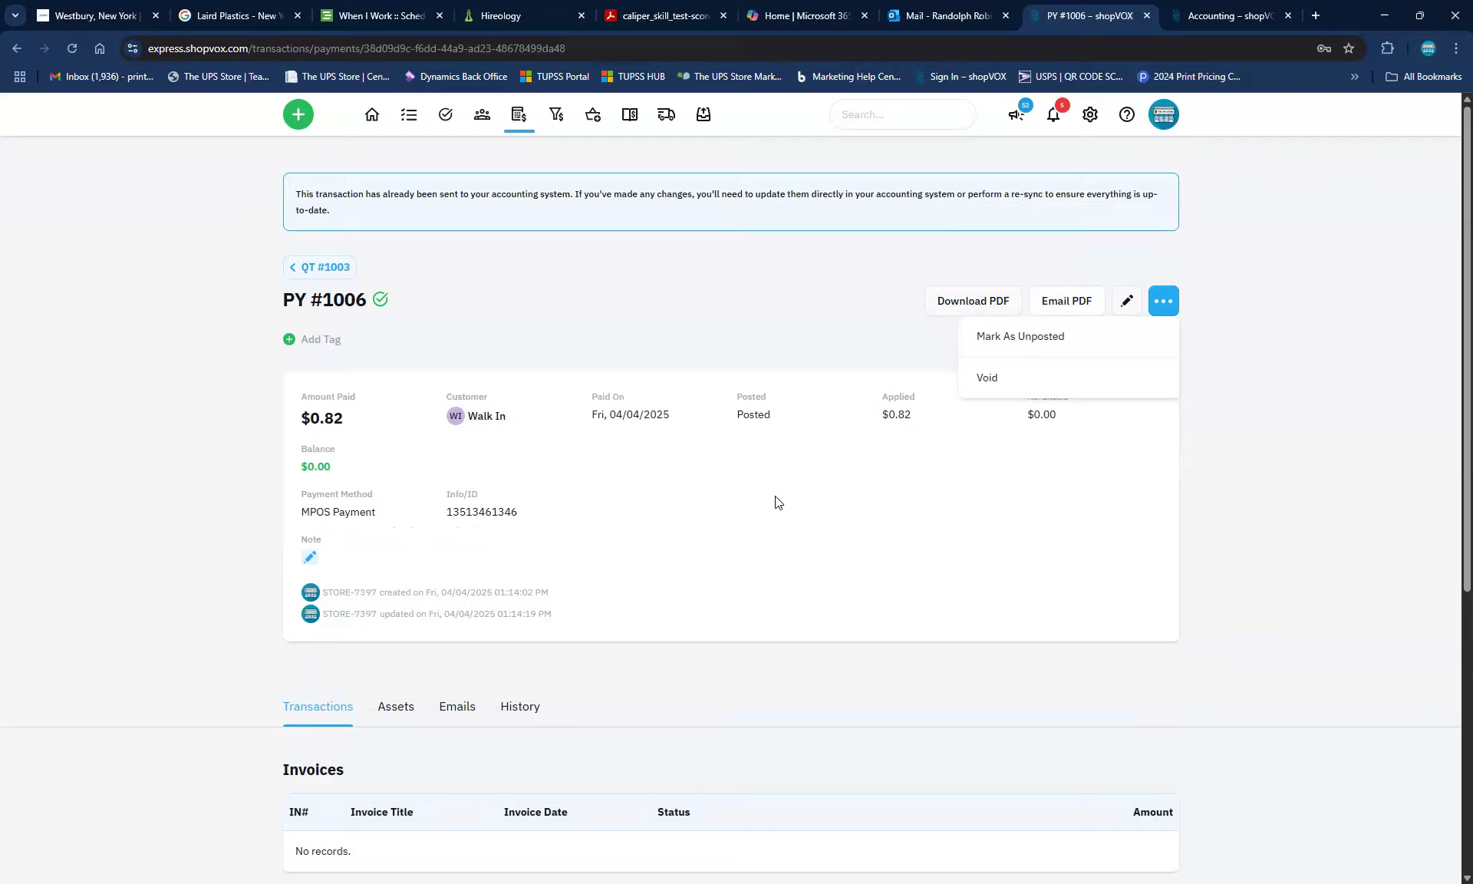
{"action": "left_click", "coordinate": [691, 299]}
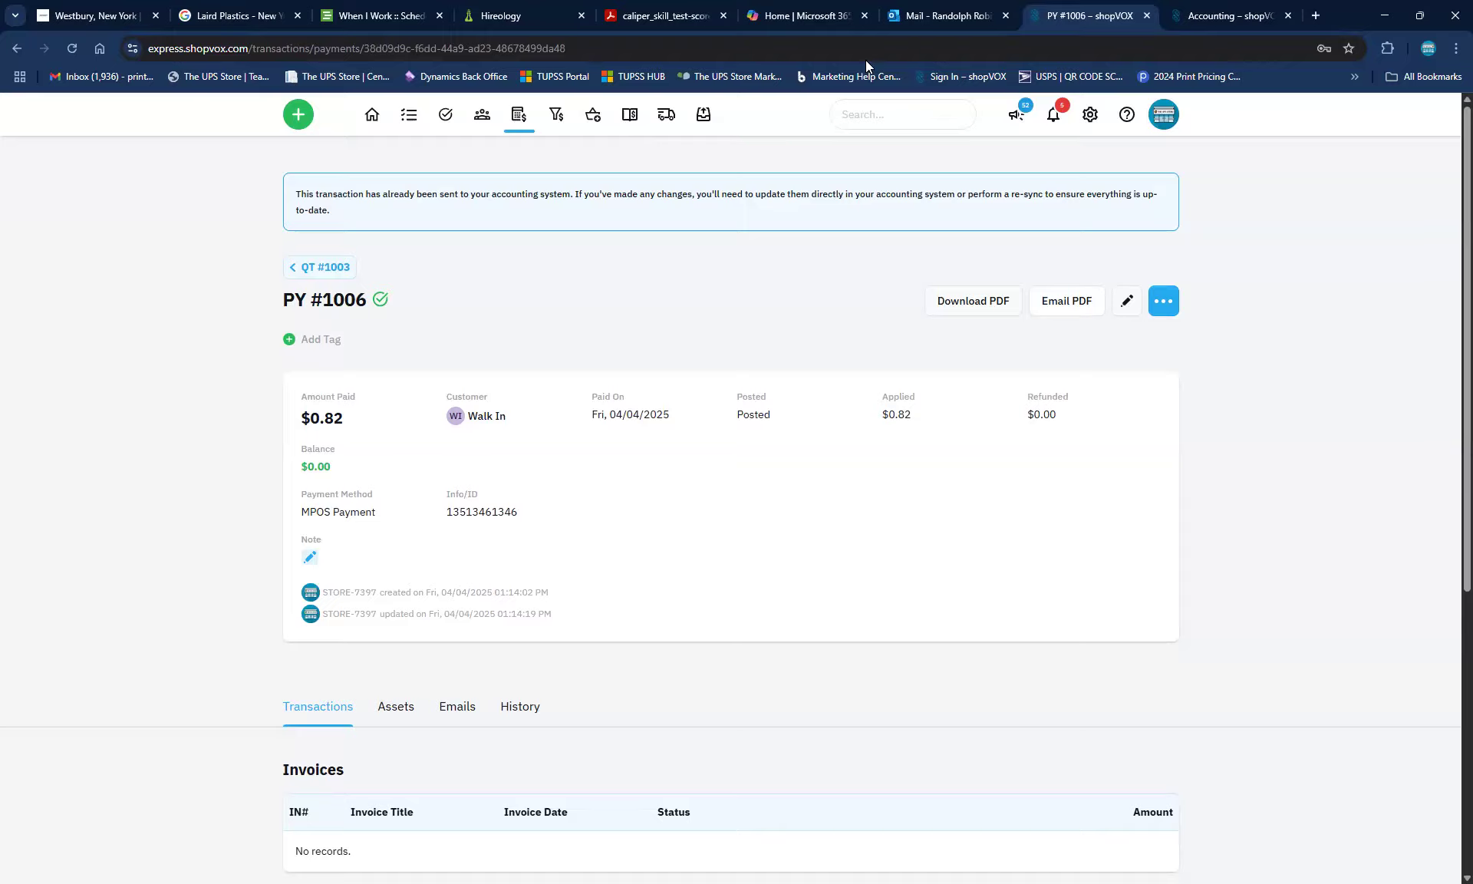
Return to QT #1003, review its line items, and show its More Actions menu
{"action": "left_click", "coordinate": [304, 267]}
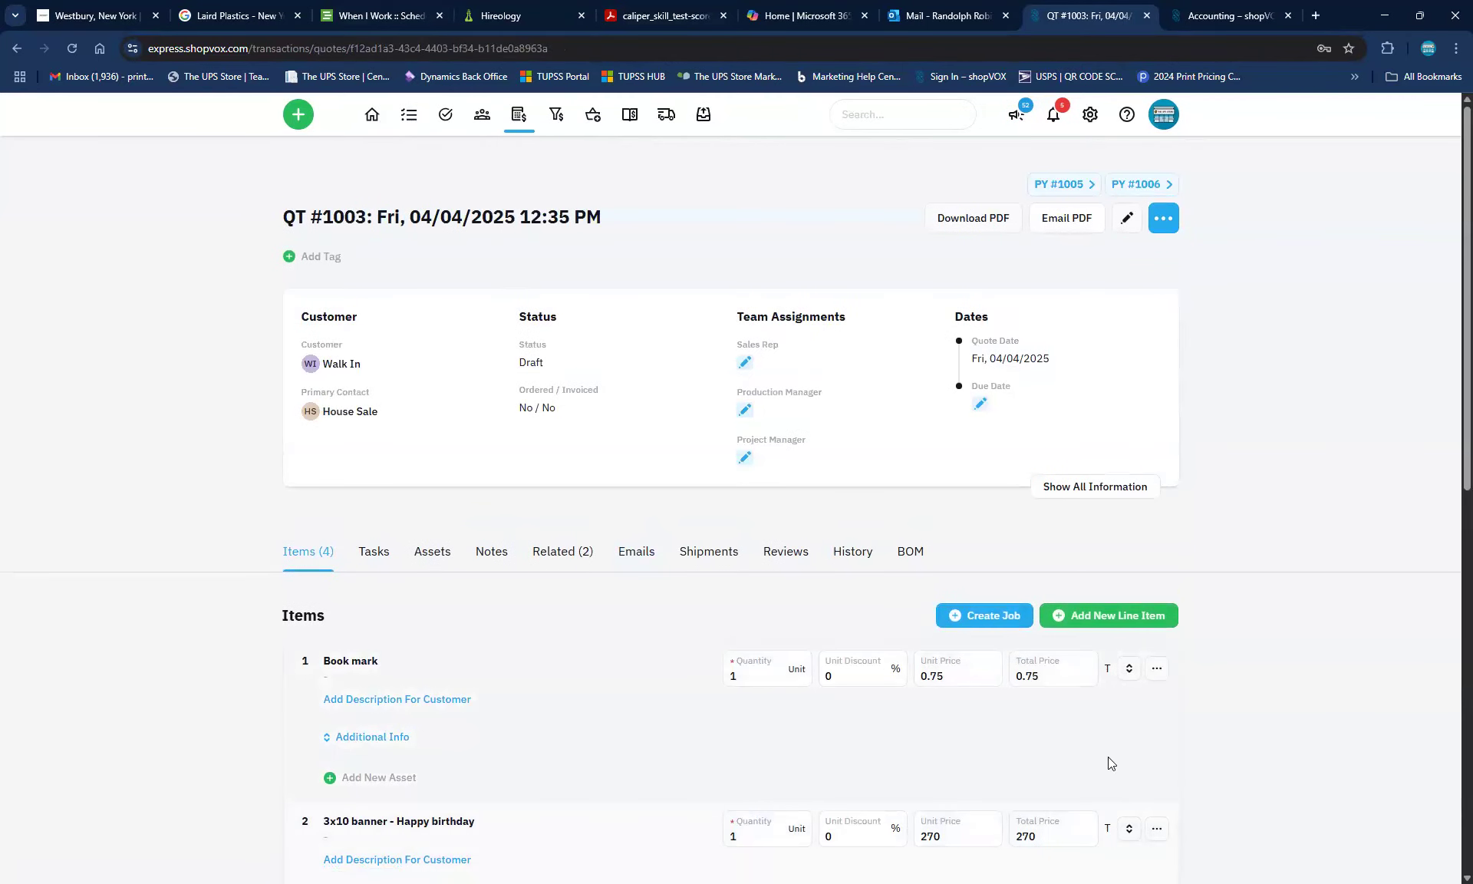
{"action": "scroll", "coordinate": [1214, 683], "scroll_direction": "down", "scroll_amount": 7}
{"action": "scroll", "coordinate": [1099, 822], "scroll_direction": "down", "scroll_amount": 1}
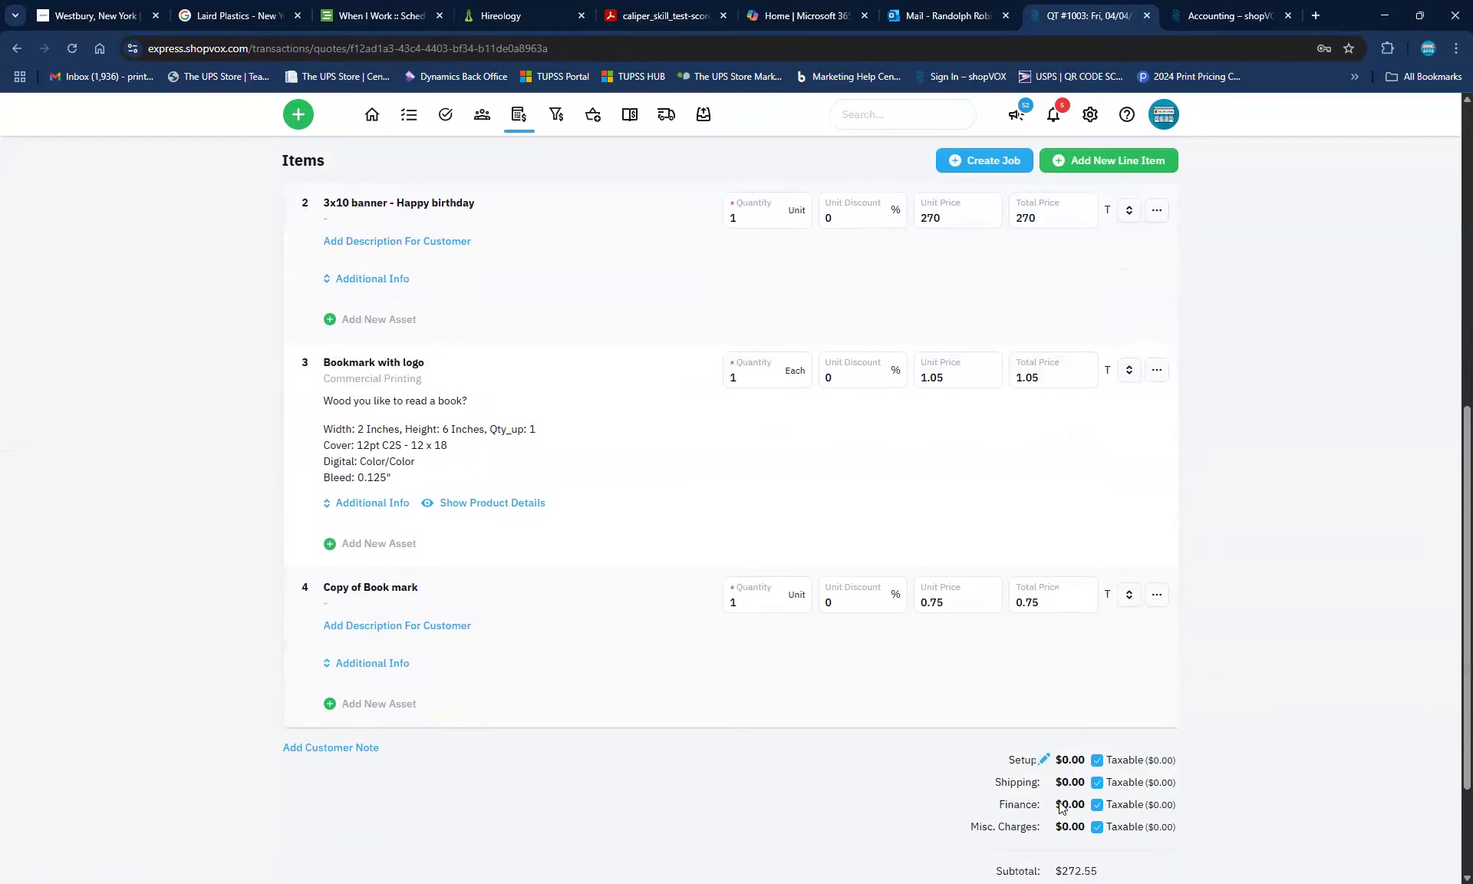
{"action": "scroll", "coordinate": [1074, 767], "scroll_direction": "up", "scroll_amount": 1}
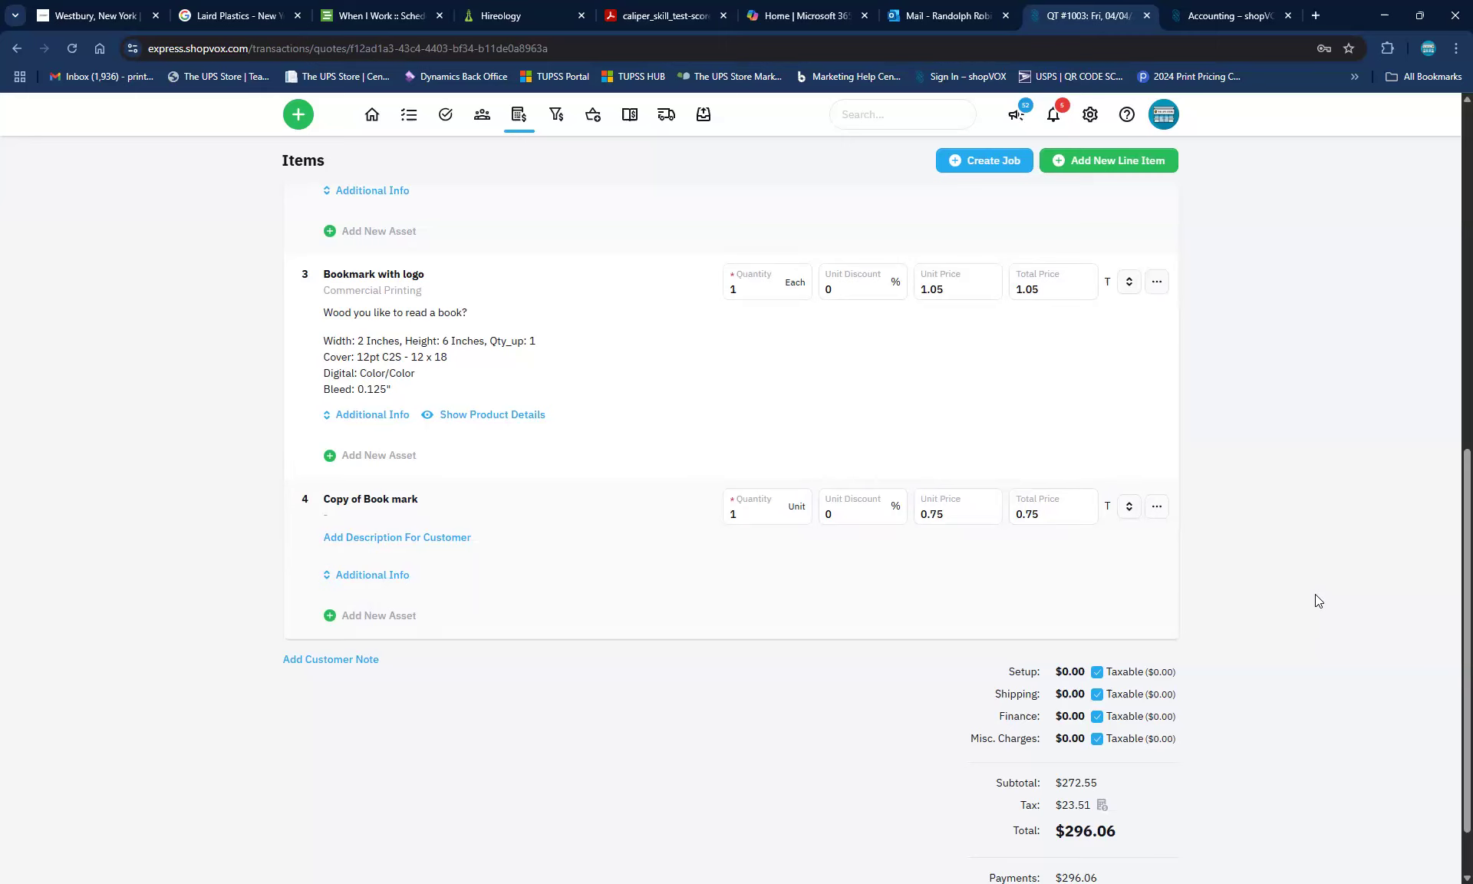
{"action": "scroll", "coordinate": [1315, 597], "scroll_direction": "up", "scroll_amount": 6}
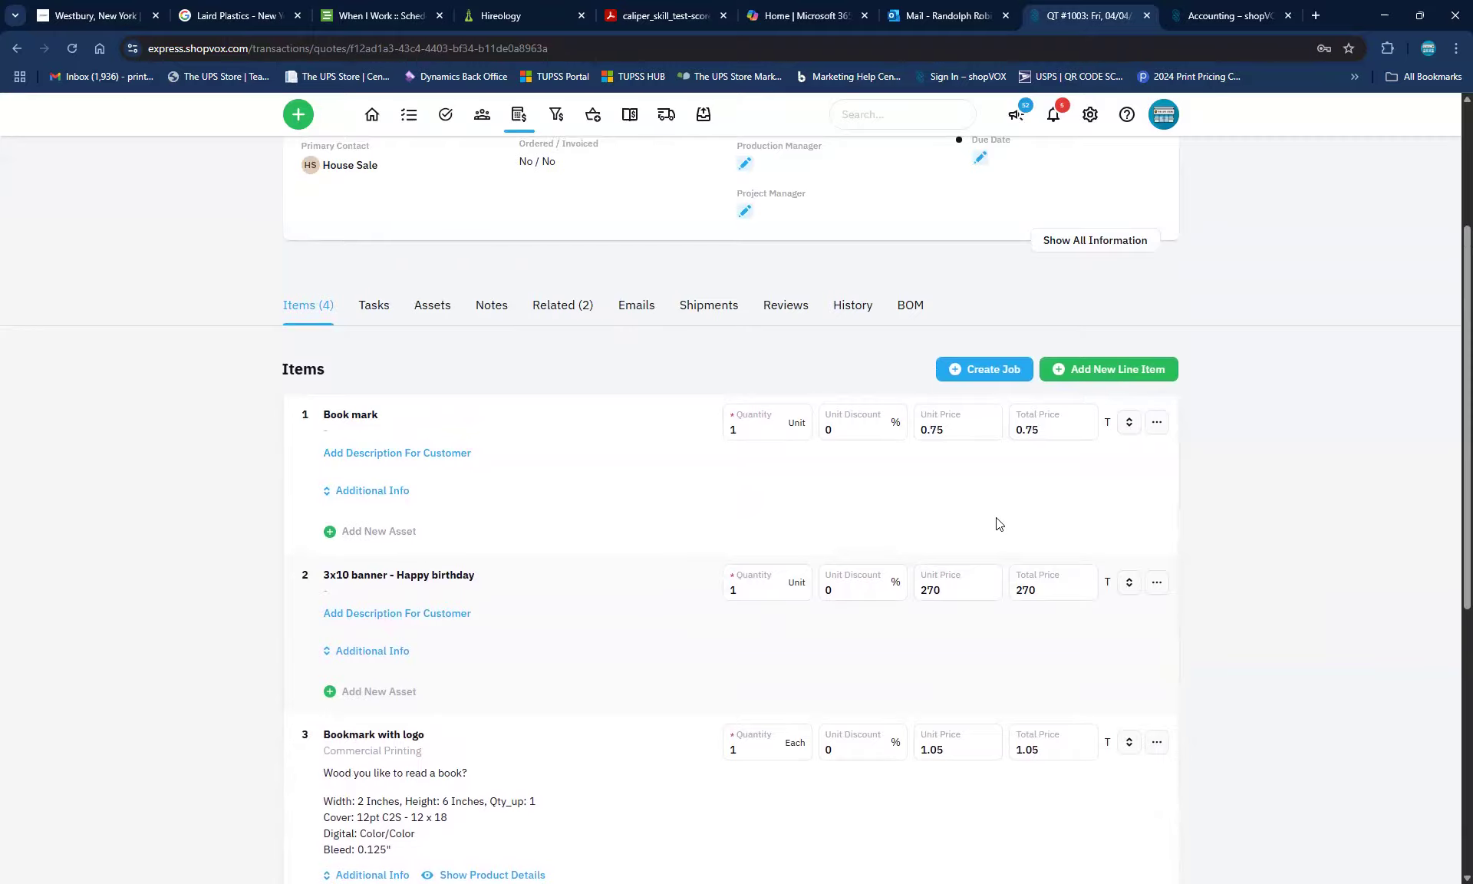
{"action": "scroll", "coordinate": [1284, 472], "scroll_direction": "up", "scroll_amount": 3}
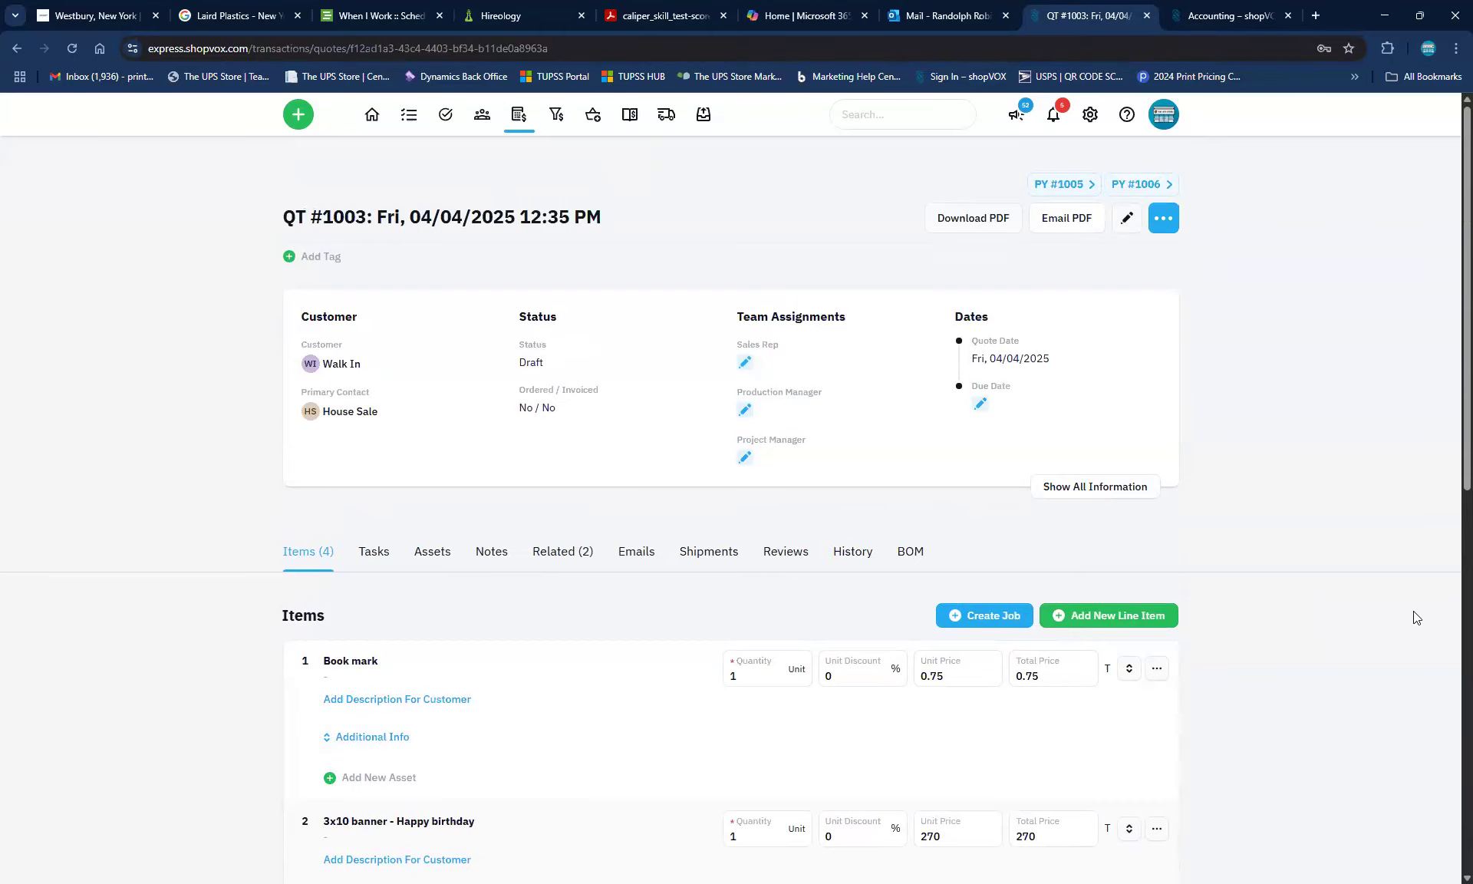
{"action": "left_click", "coordinate": [1168, 219]}
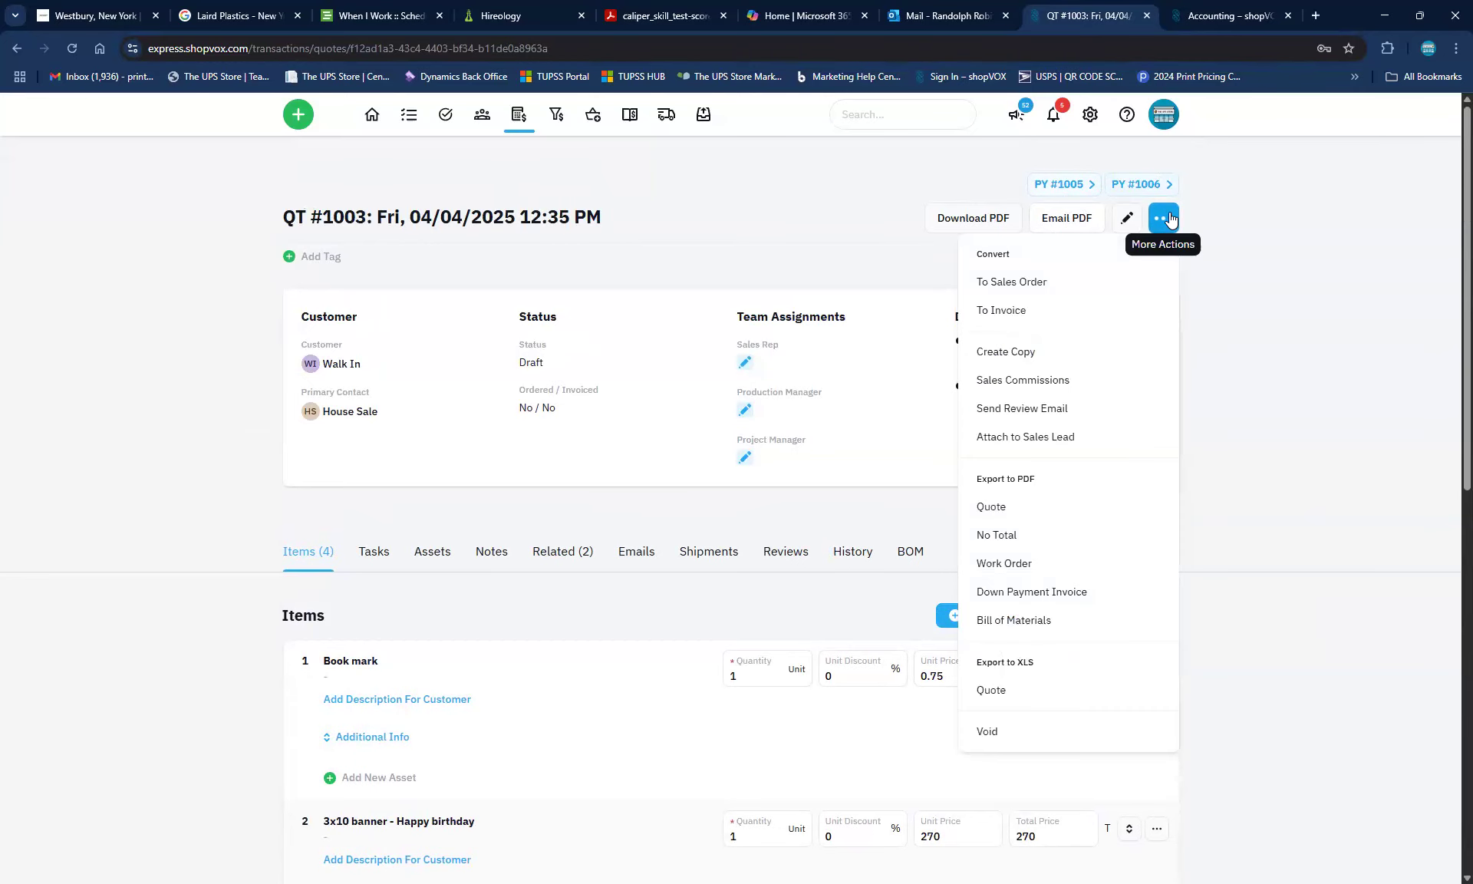
Choose To Sales Order to open the Convert QT #1003 to Sales Order dialog
{"action": "left_click", "coordinate": [1020, 282]}
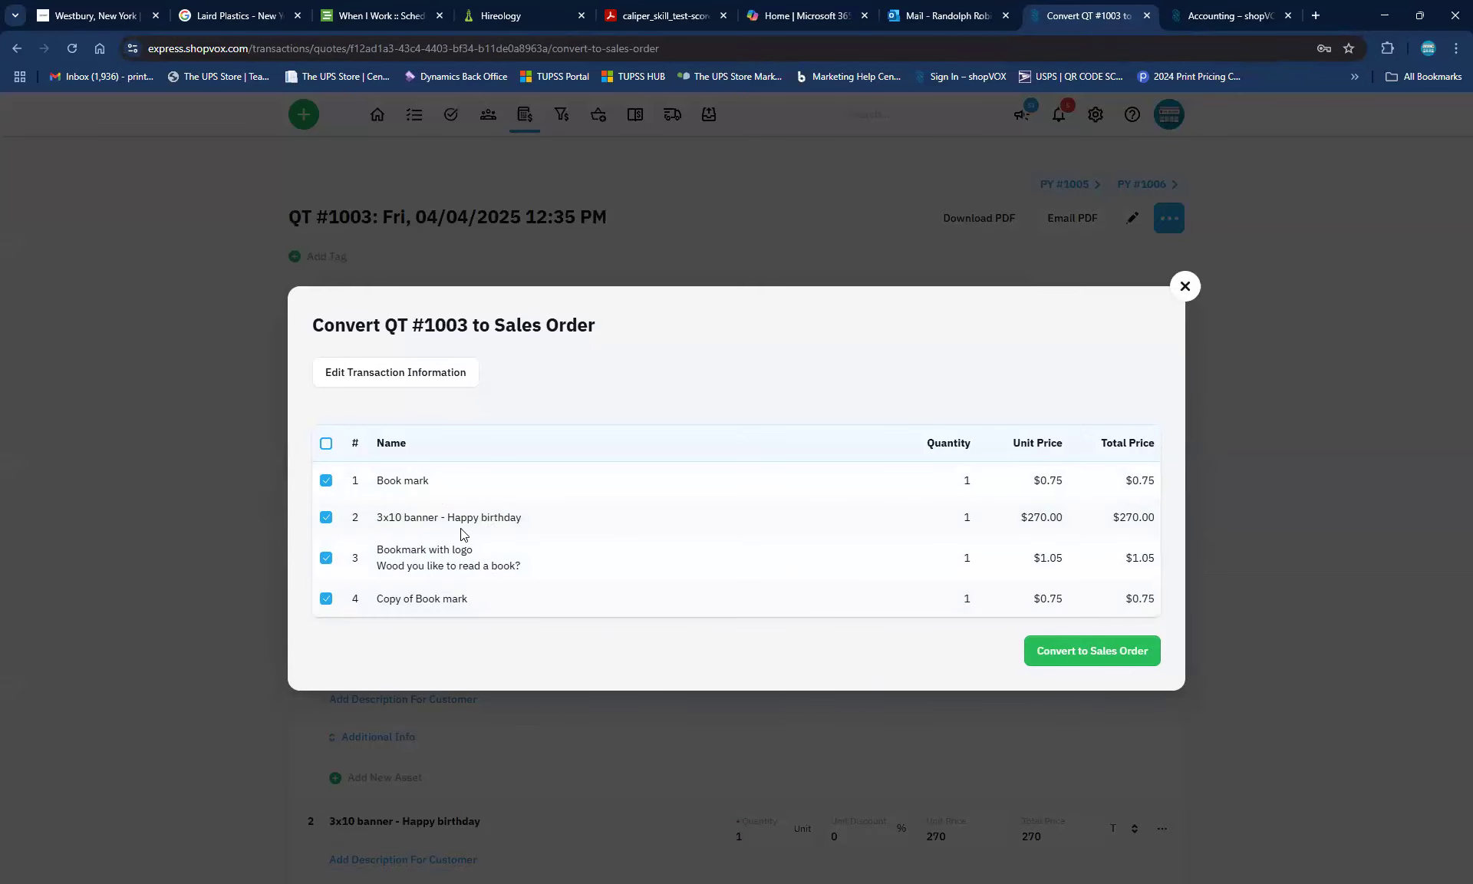
Convert QT #1003 into sales order SO #1004 with due date Fri, 04/18/2025
{"action": "left_click", "coordinate": [1070, 652]}
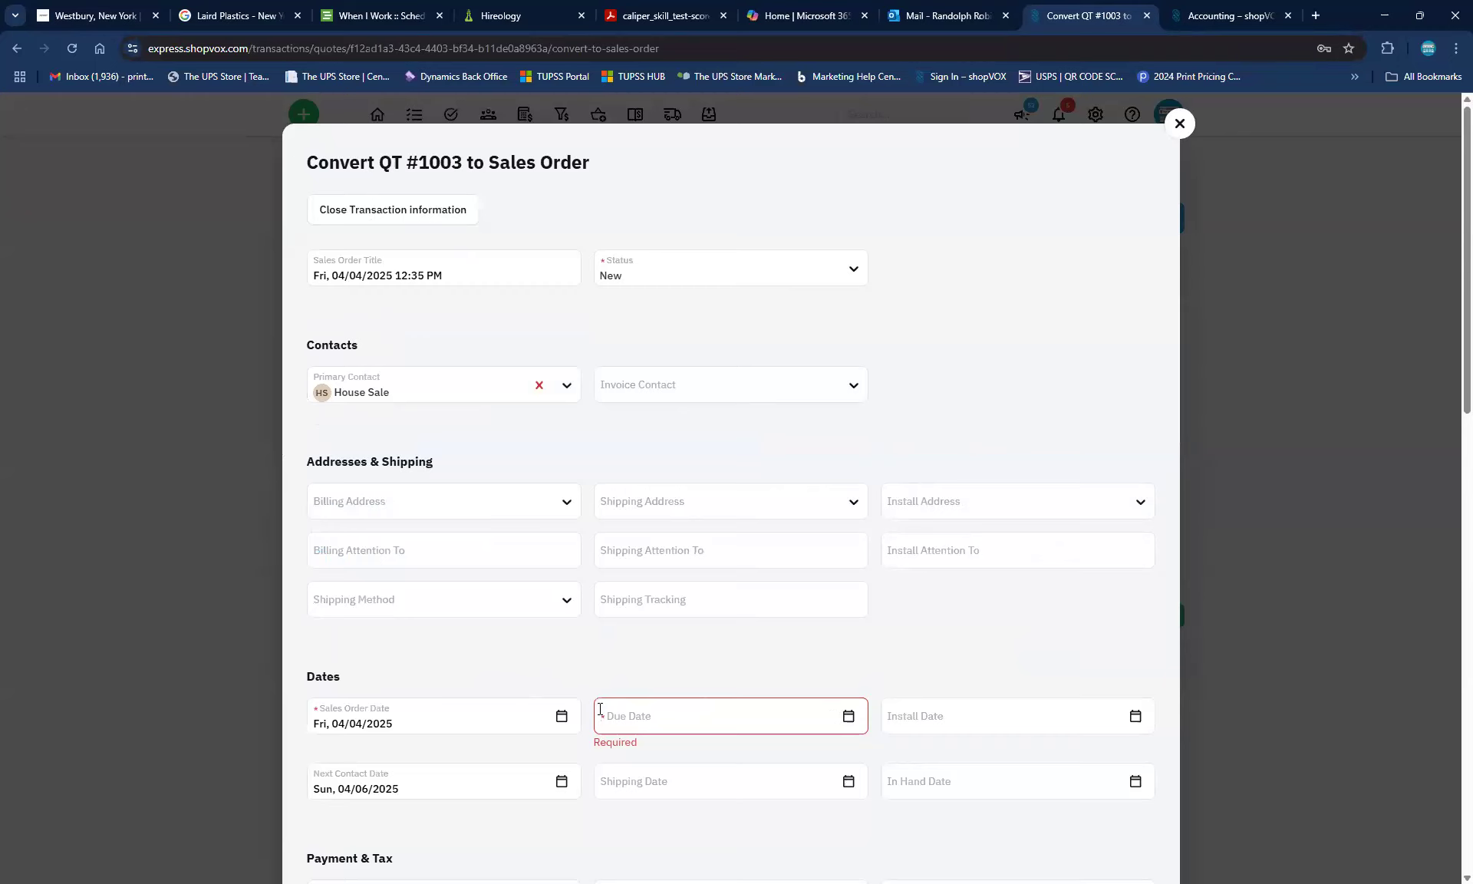
{"action": "left_click", "coordinate": [846, 722]}
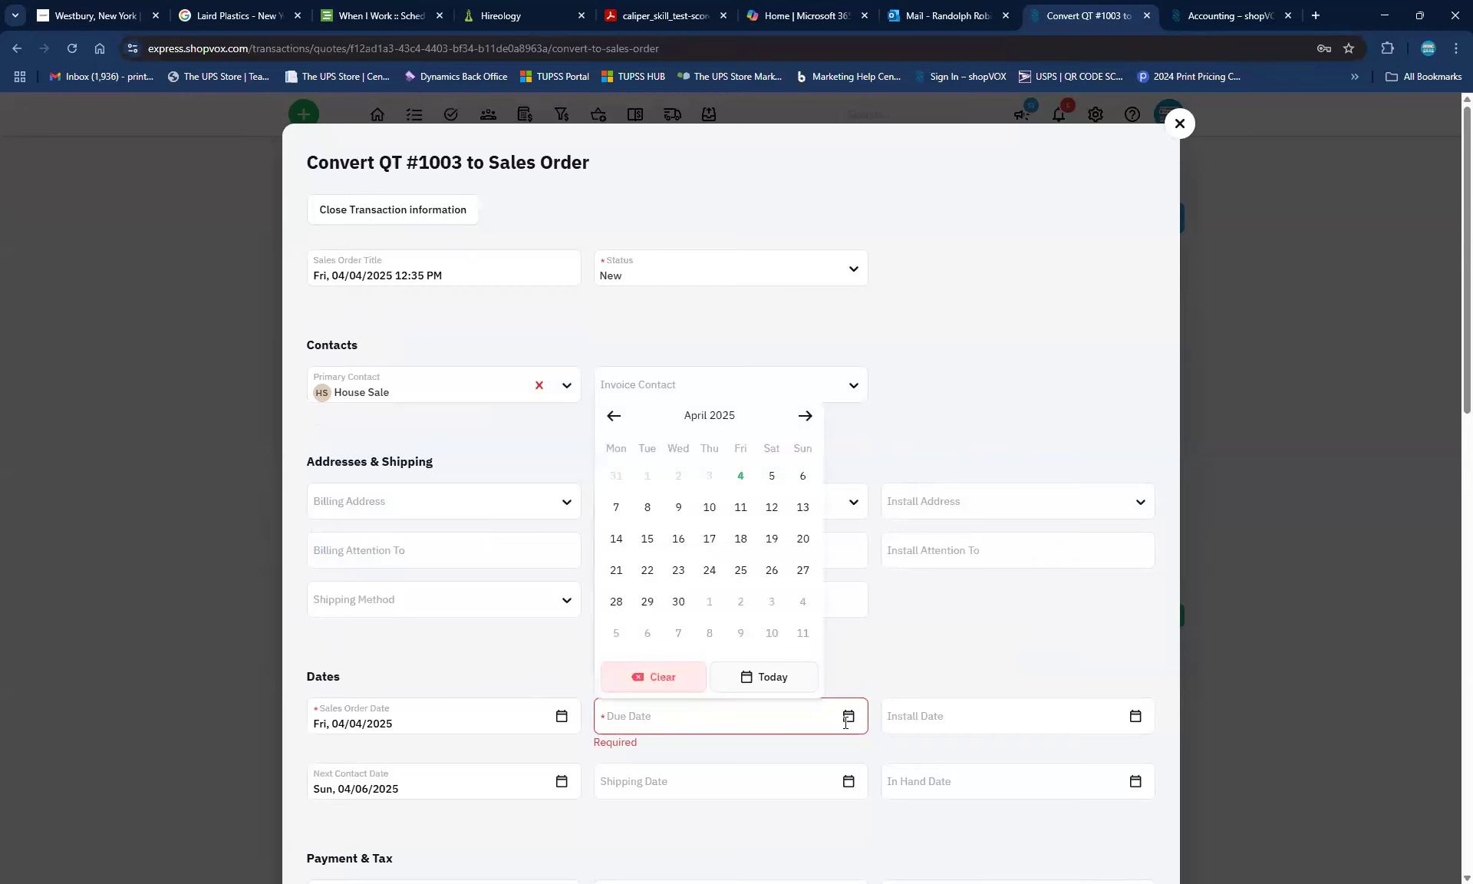
{"action": "left_click", "coordinate": [738, 539]}
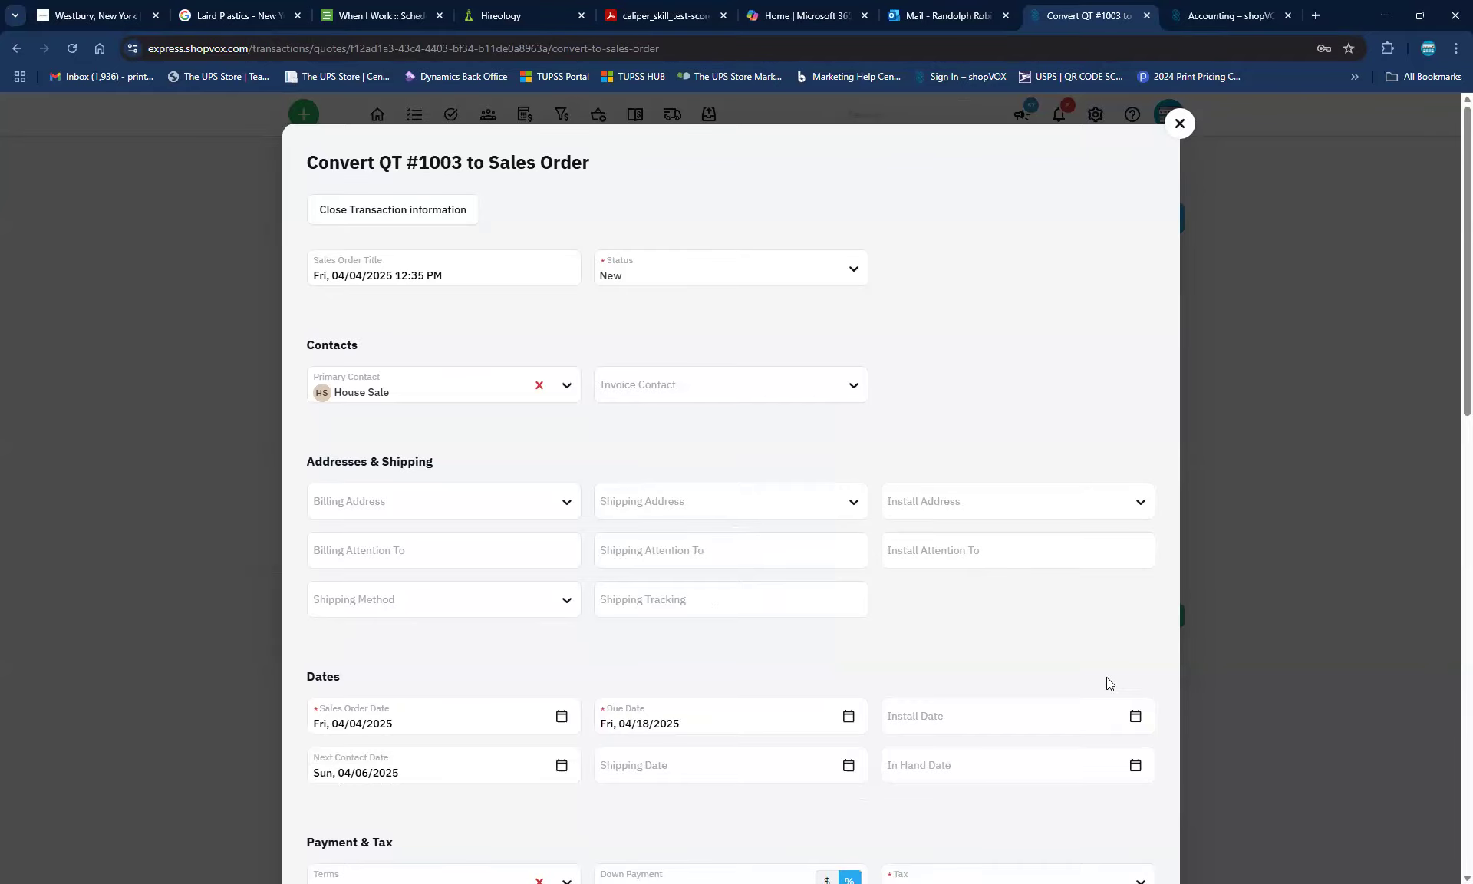
{"action": "scroll", "coordinate": [1107, 677], "scroll_direction": "down", "scroll_amount": 3}
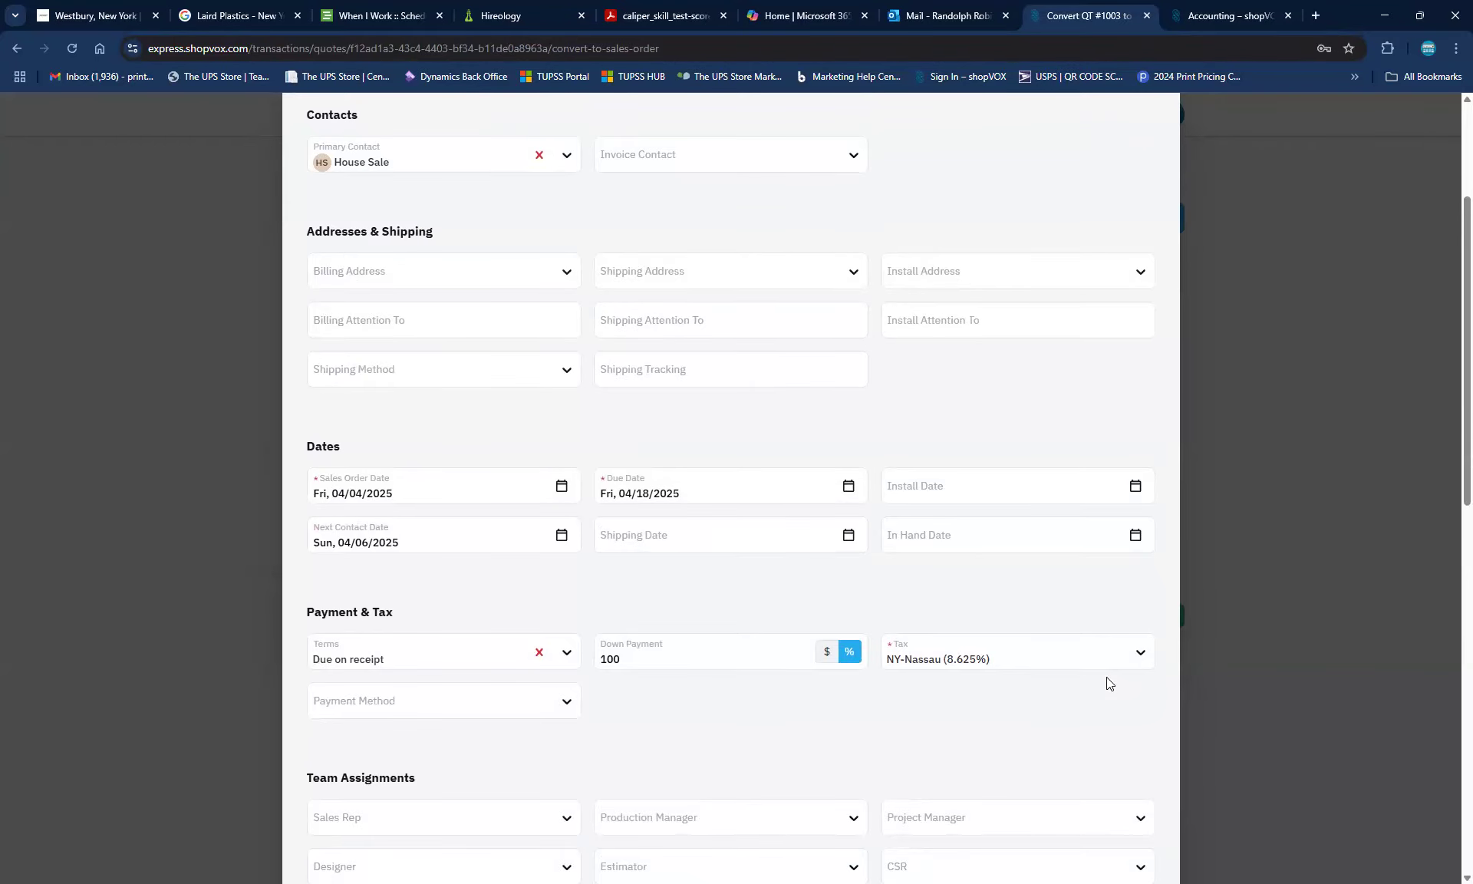
{"action": "scroll", "coordinate": [1107, 676], "scroll_direction": "down", "scroll_amount": 10}
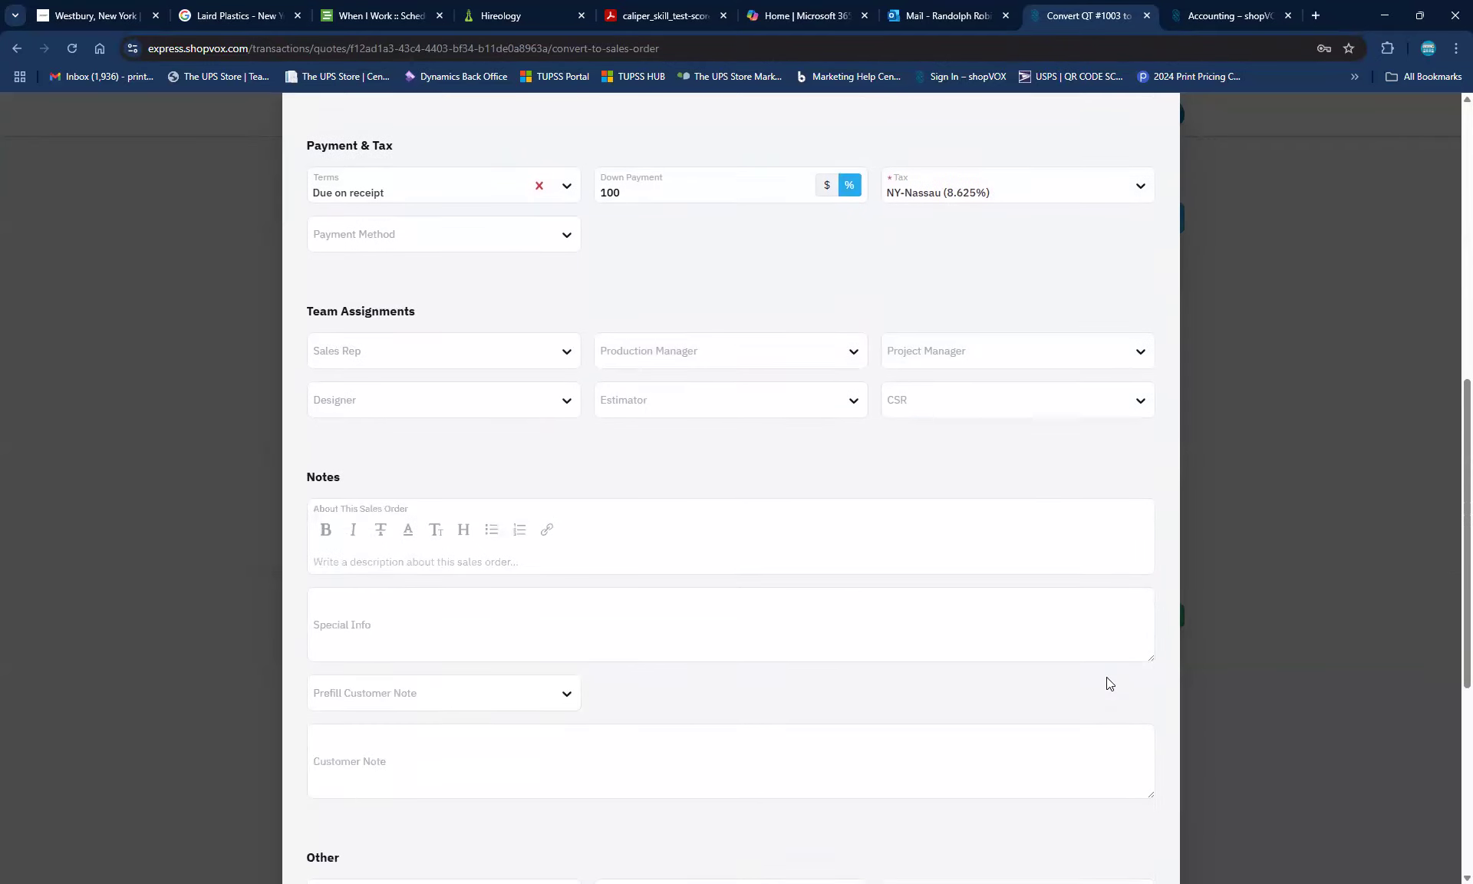
{"action": "scroll", "coordinate": [1108, 678], "scroll_direction": "down", "scroll_amount": 3}
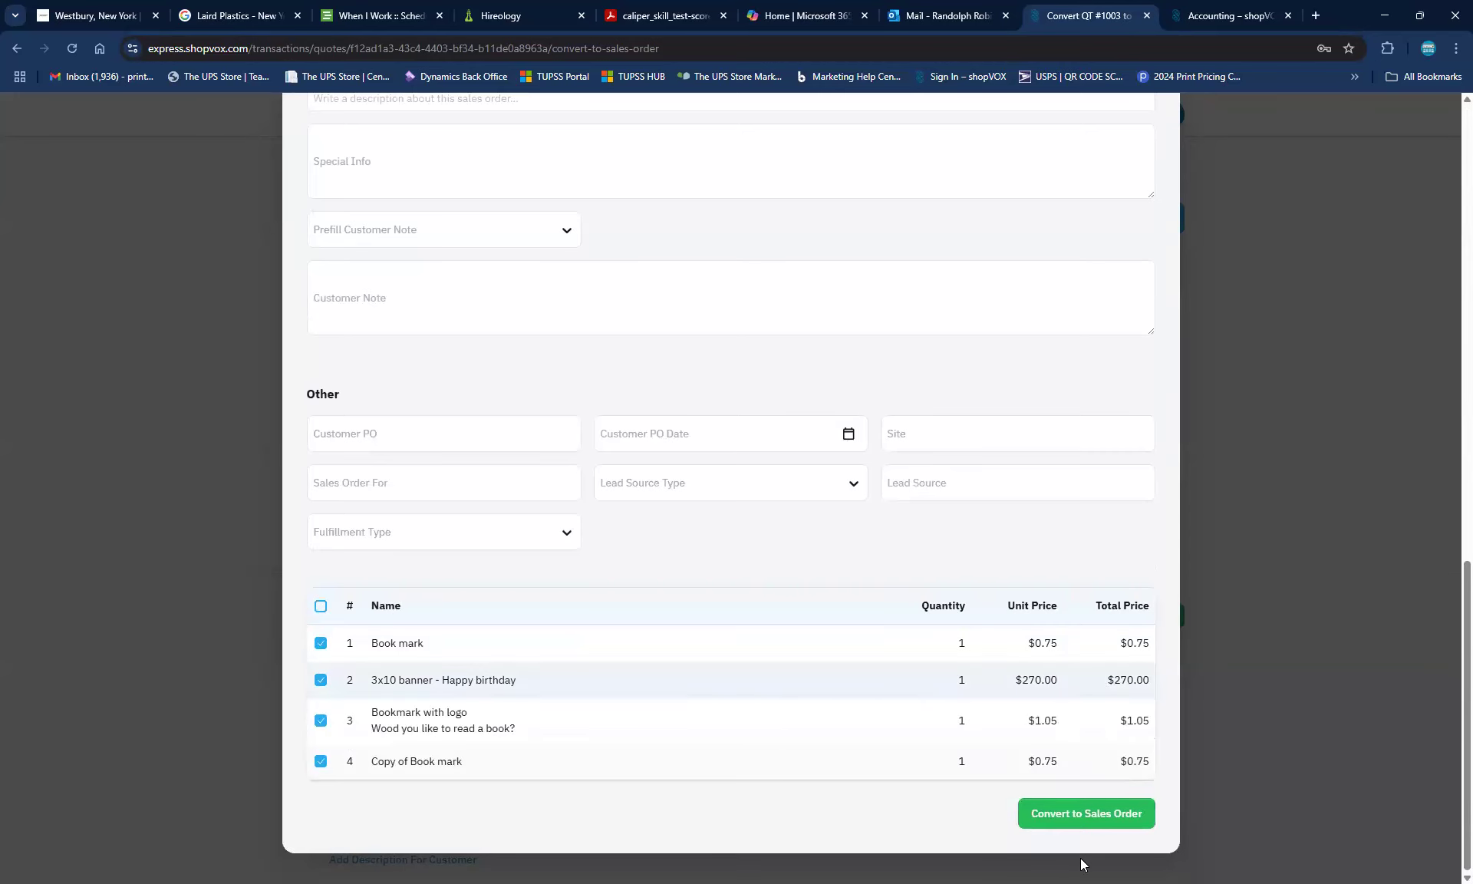
{"action": "left_click", "coordinate": [1079, 812]}
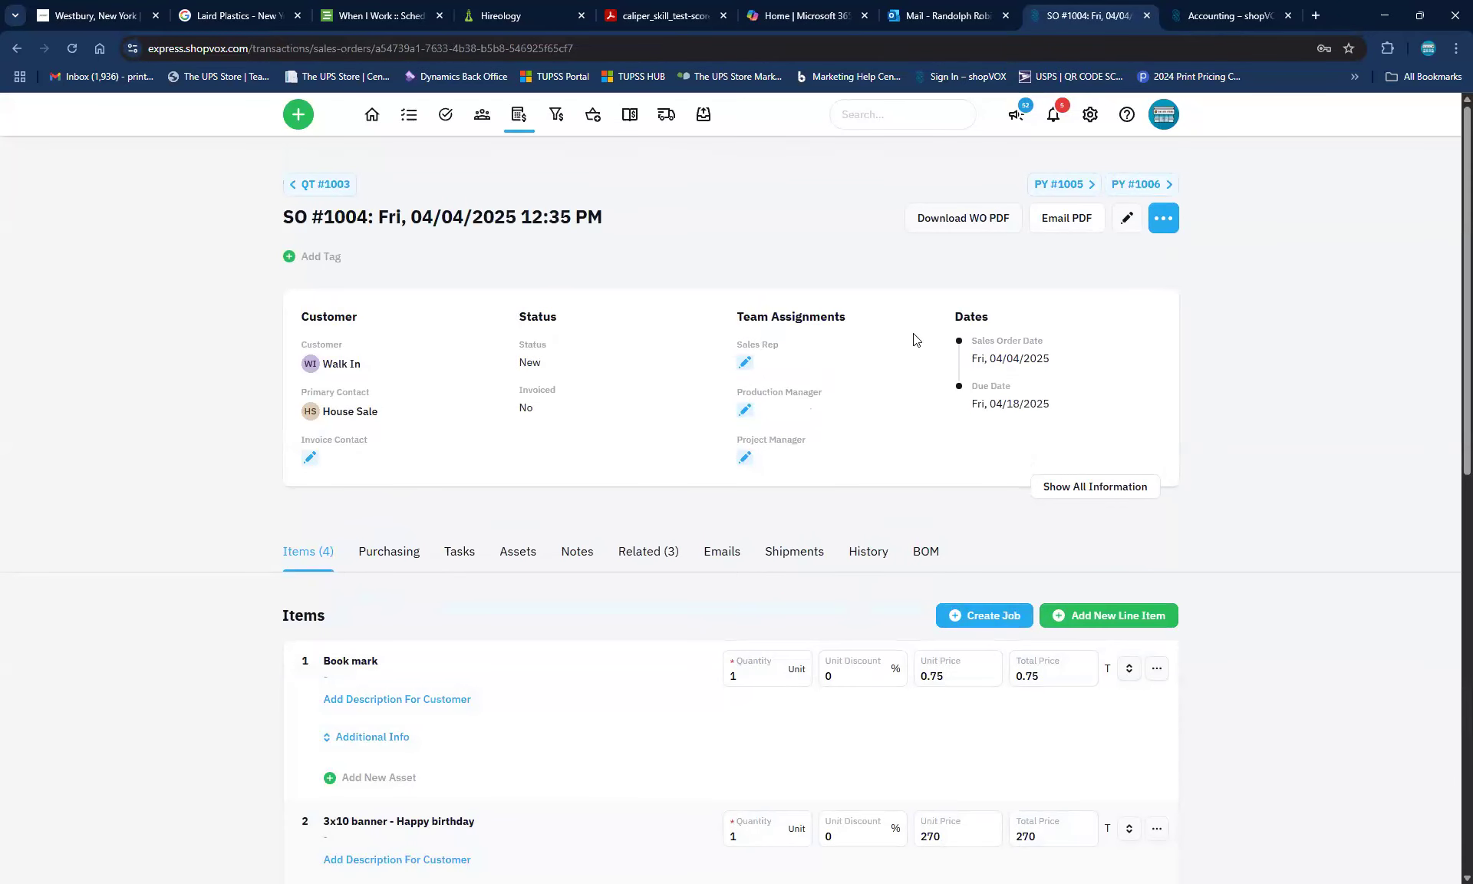
Open the Sales Order Date, then return to the Accounting settings listing Due on receipt and Net 30 terms
{"action": "left_click", "coordinate": [1029, 367]}
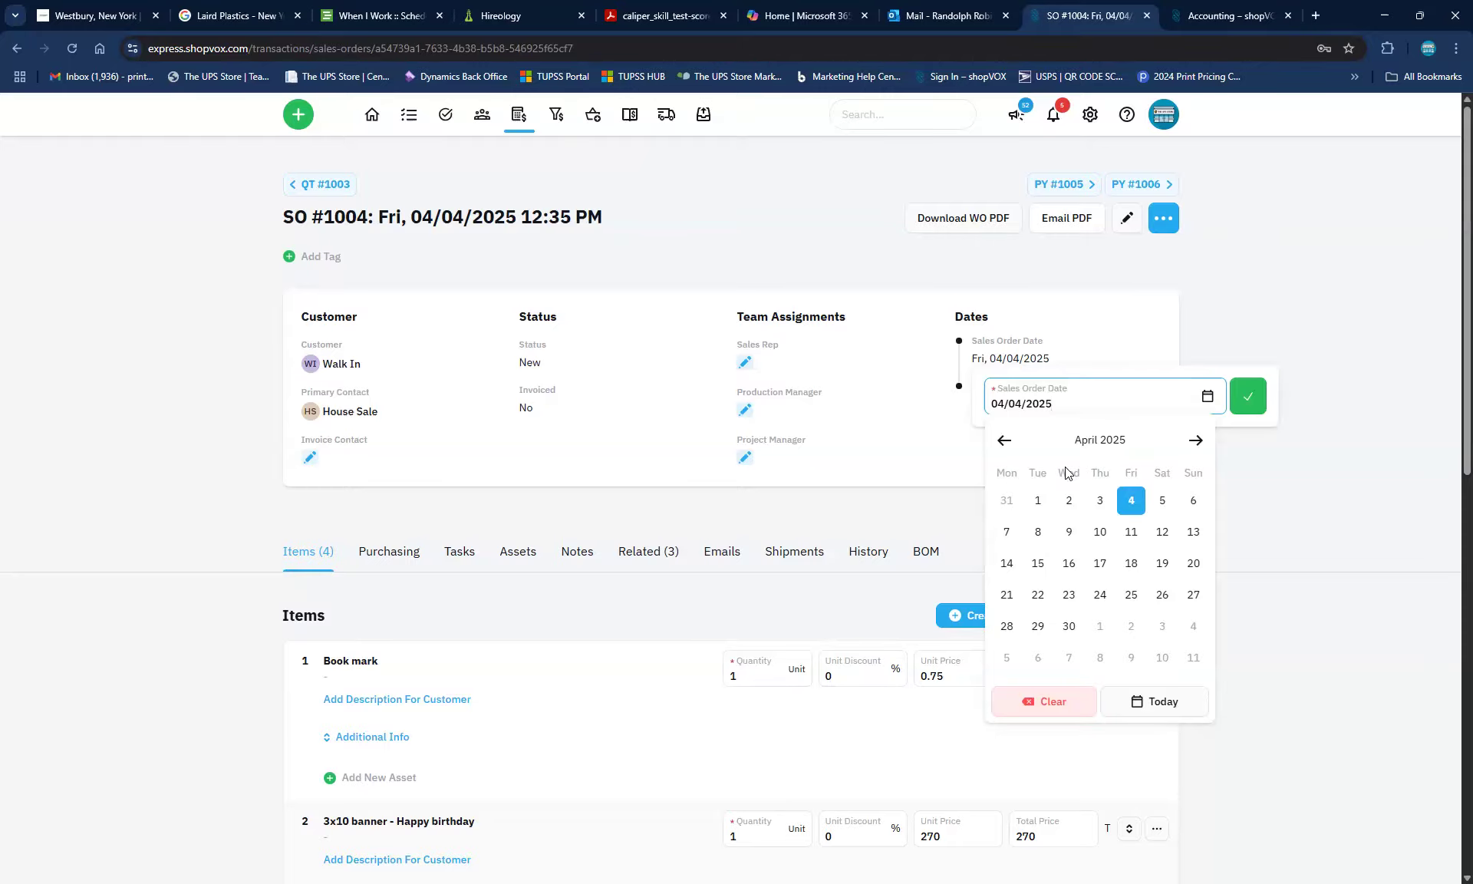
{"action": "left_click", "coordinate": [1214, 20]}
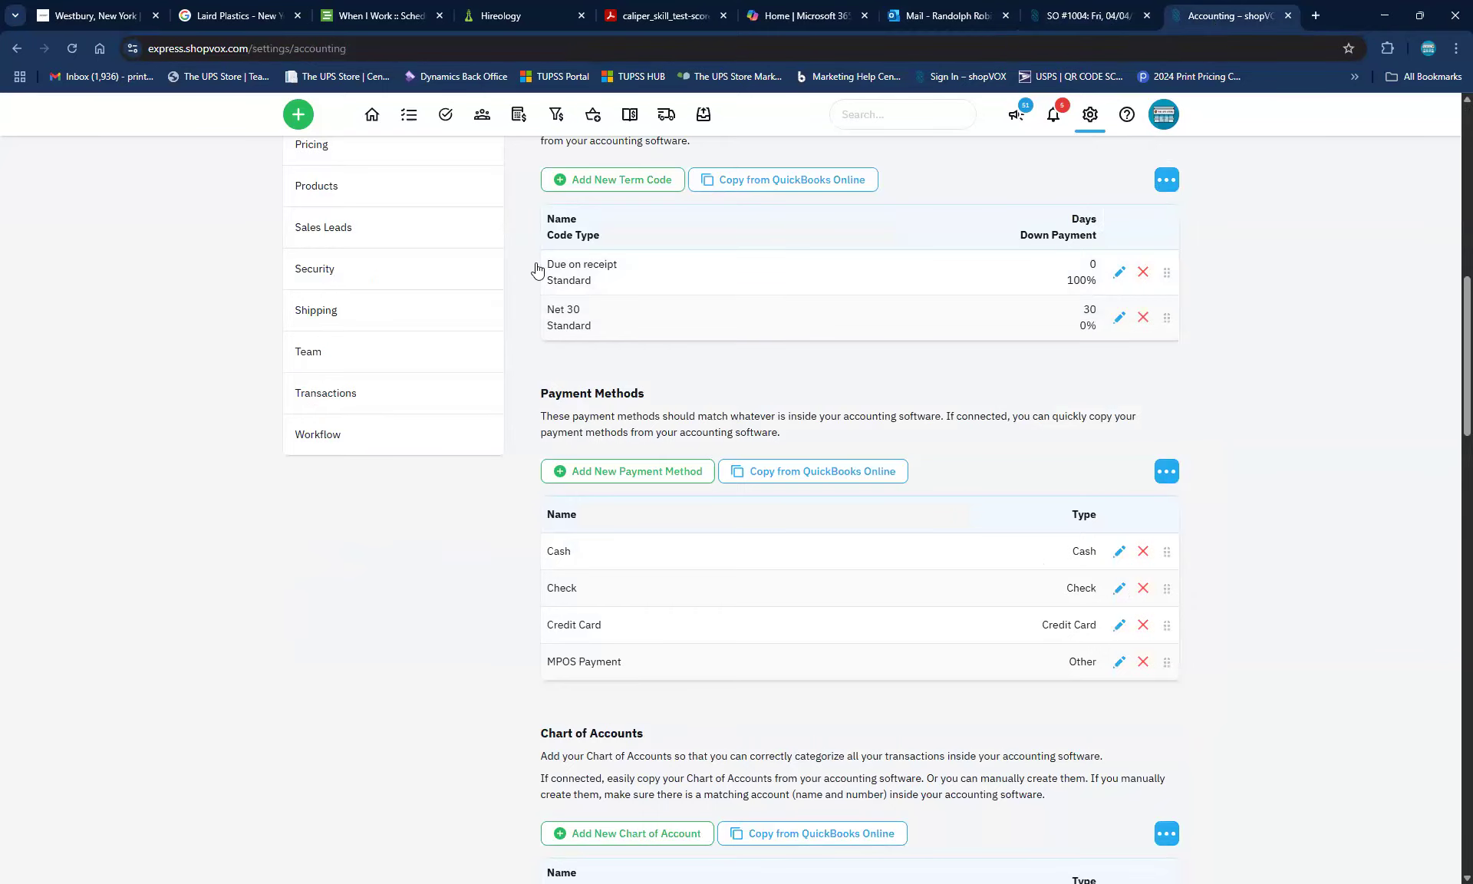
Go to the Account settings and scroll down to the Date & Time section
{"action": "left_click", "coordinate": [330, 396]}
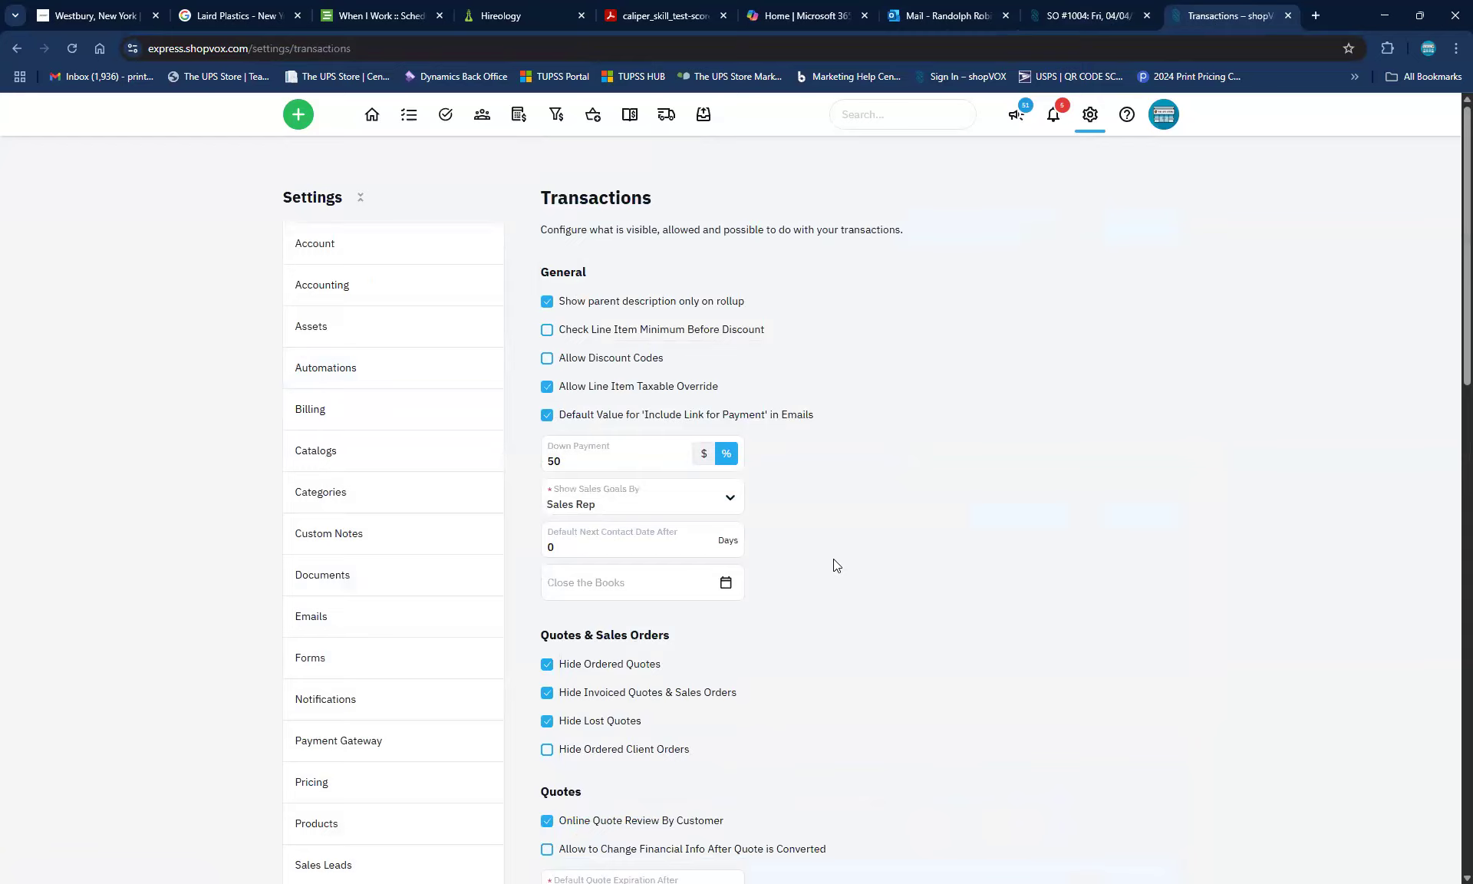
{"action": "scroll", "coordinate": [856, 569], "scroll_direction": "down", "scroll_amount": 3}
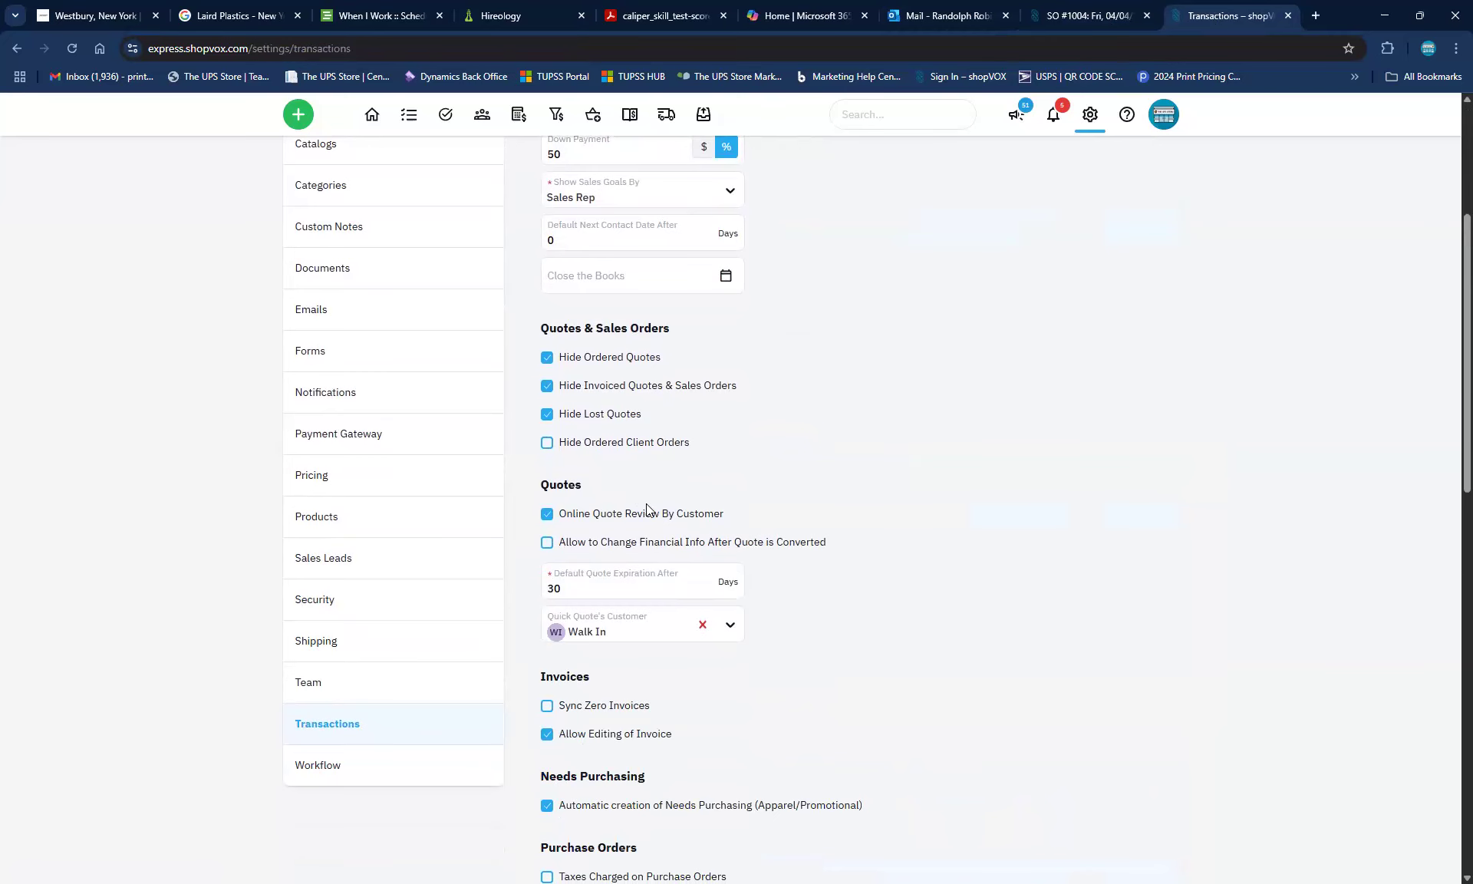
{"action": "scroll", "coordinate": [646, 504], "scroll_direction": "down", "scroll_amount": 3}
{"action": "scroll", "coordinate": [584, 469], "scroll_direction": "up", "scroll_amount": 6}
{"action": "scroll", "coordinate": [525, 439], "scroll_direction": "up", "scroll_amount": 1}
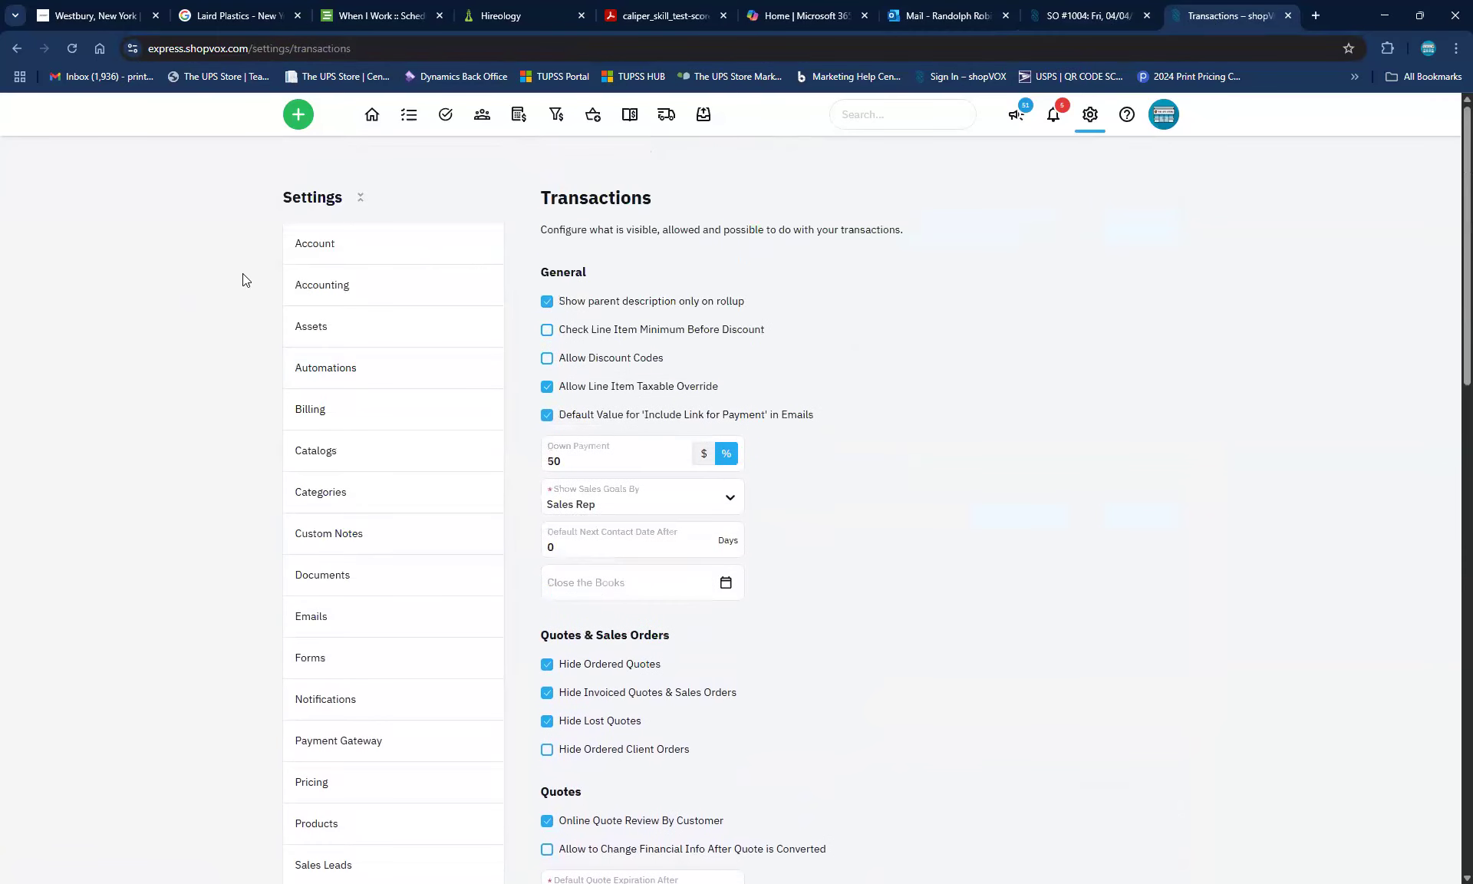
{"action": "left_click", "coordinate": [342, 244]}
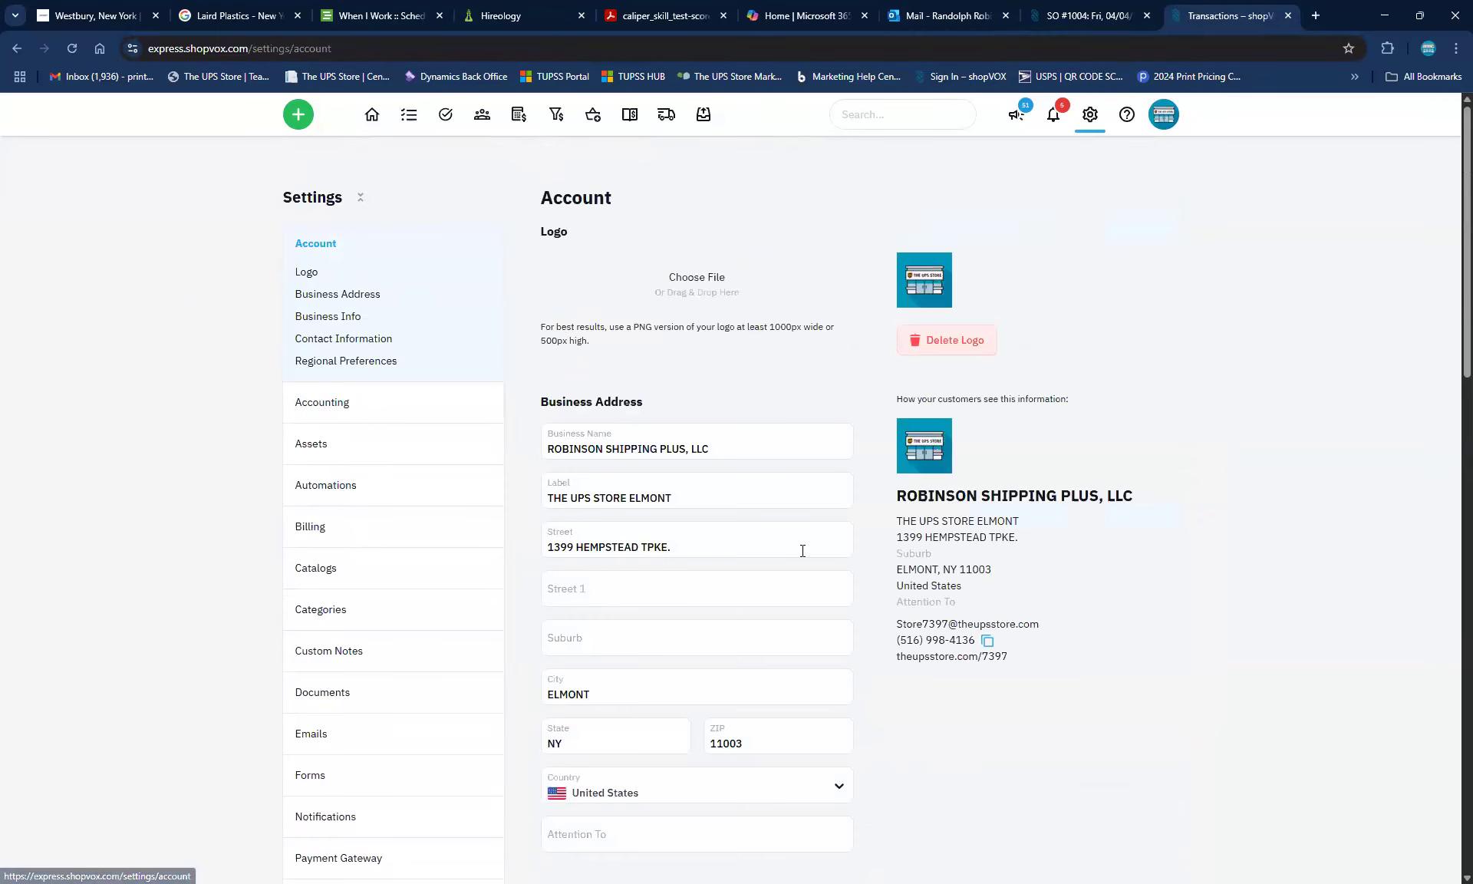
{"action": "scroll", "coordinate": [815, 622], "scroll_direction": "down", "scroll_amount": 3}
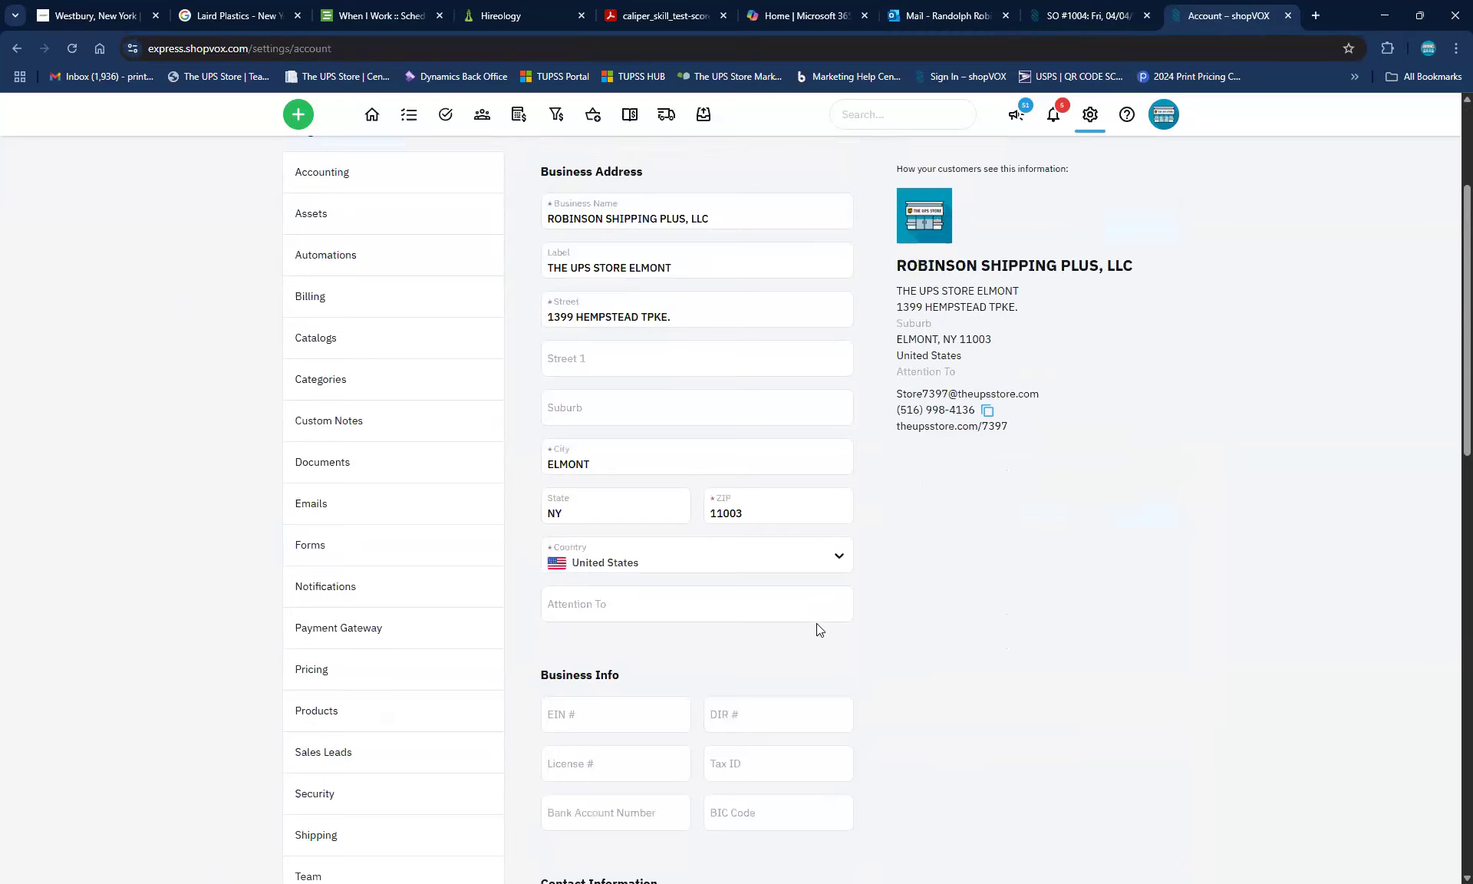
{"action": "scroll", "coordinate": [817, 624], "scroll_direction": "down", "scroll_amount": 4}
{"action": "scroll", "coordinate": [818, 623], "scroll_direction": "down", "scroll_amount": 3}
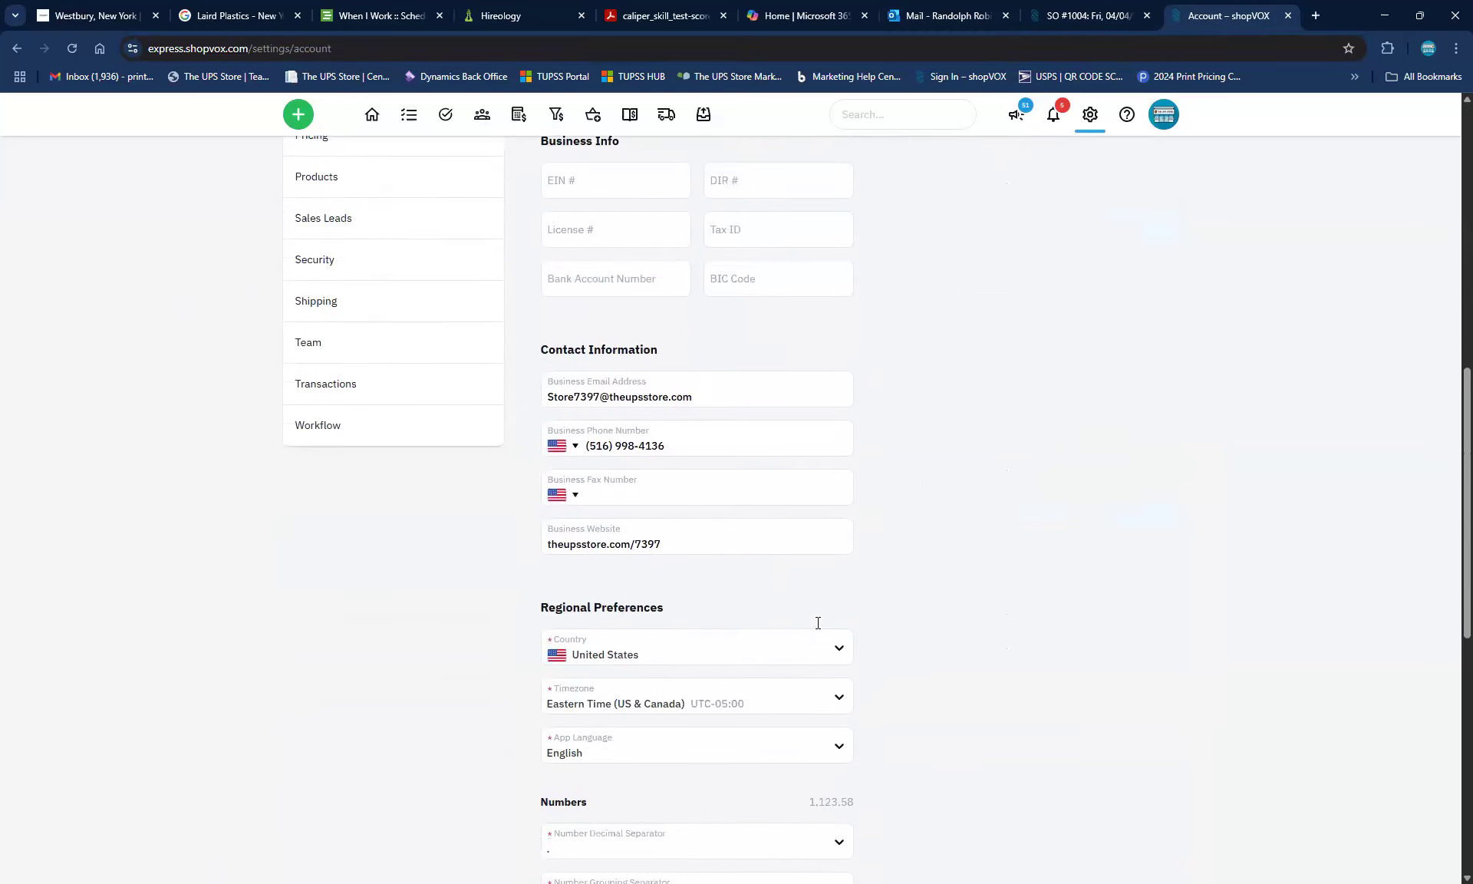
{"action": "scroll", "coordinate": [820, 629], "scroll_direction": "down", "scroll_amount": 2}
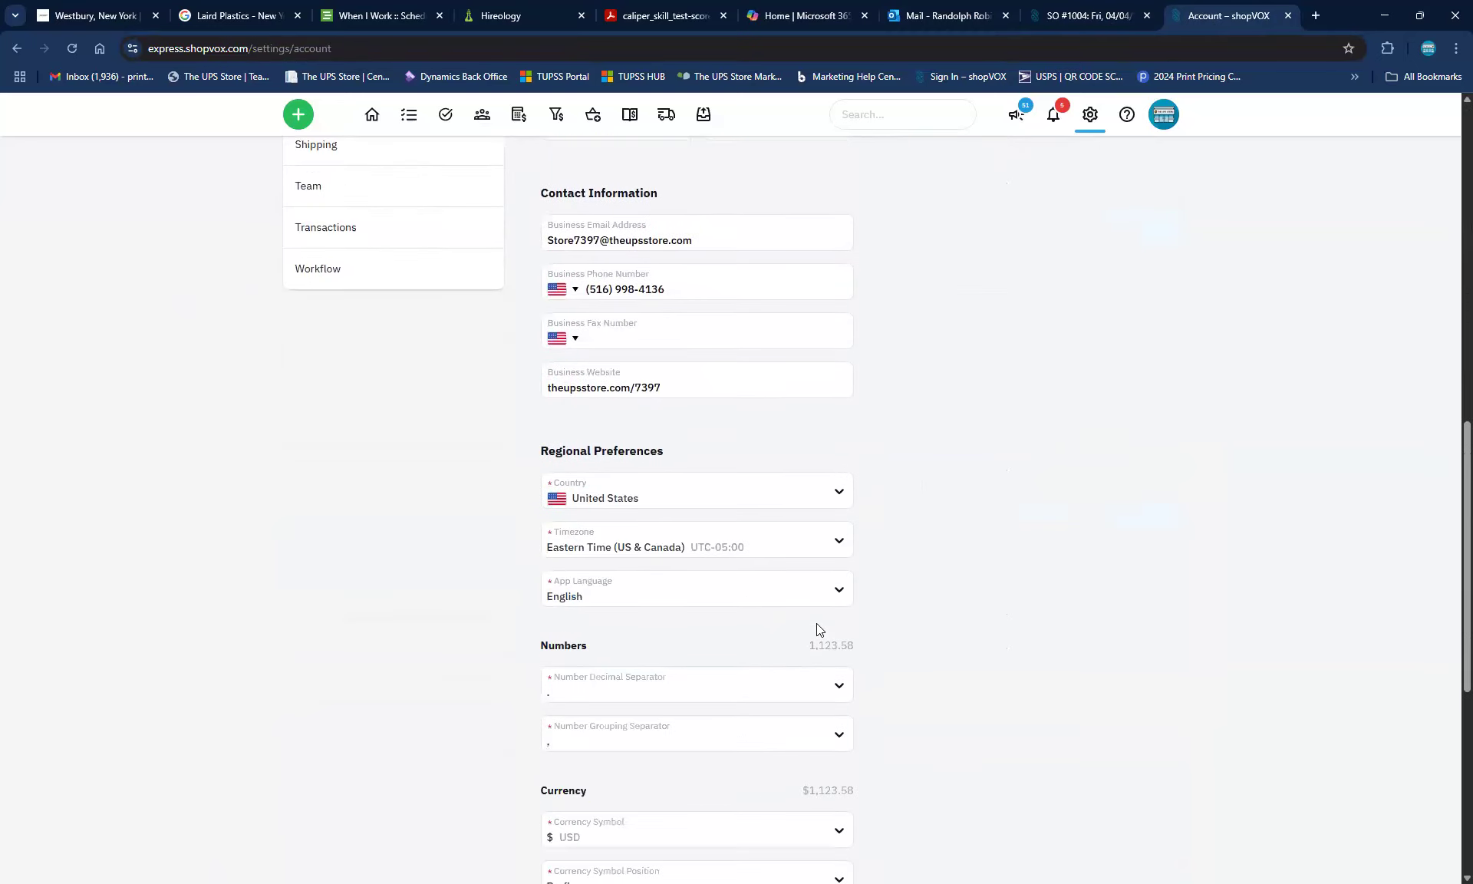
{"action": "scroll", "coordinate": [818, 629], "scroll_direction": "down", "scroll_amount": 2}
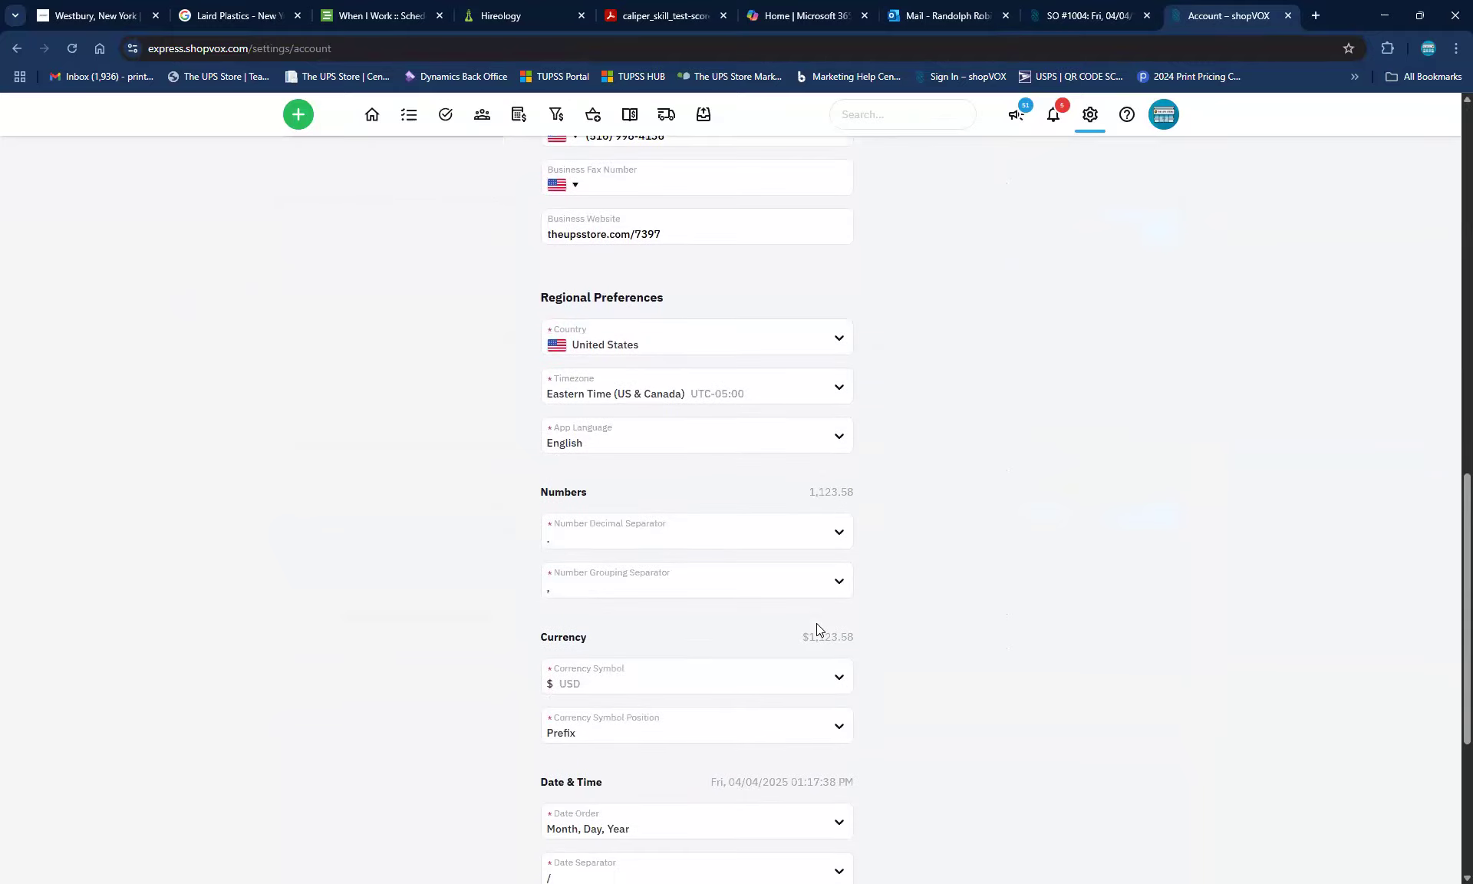
{"action": "scroll", "coordinate": [818, 630], "scroll_direction": "down", "scroll_amount": 3}
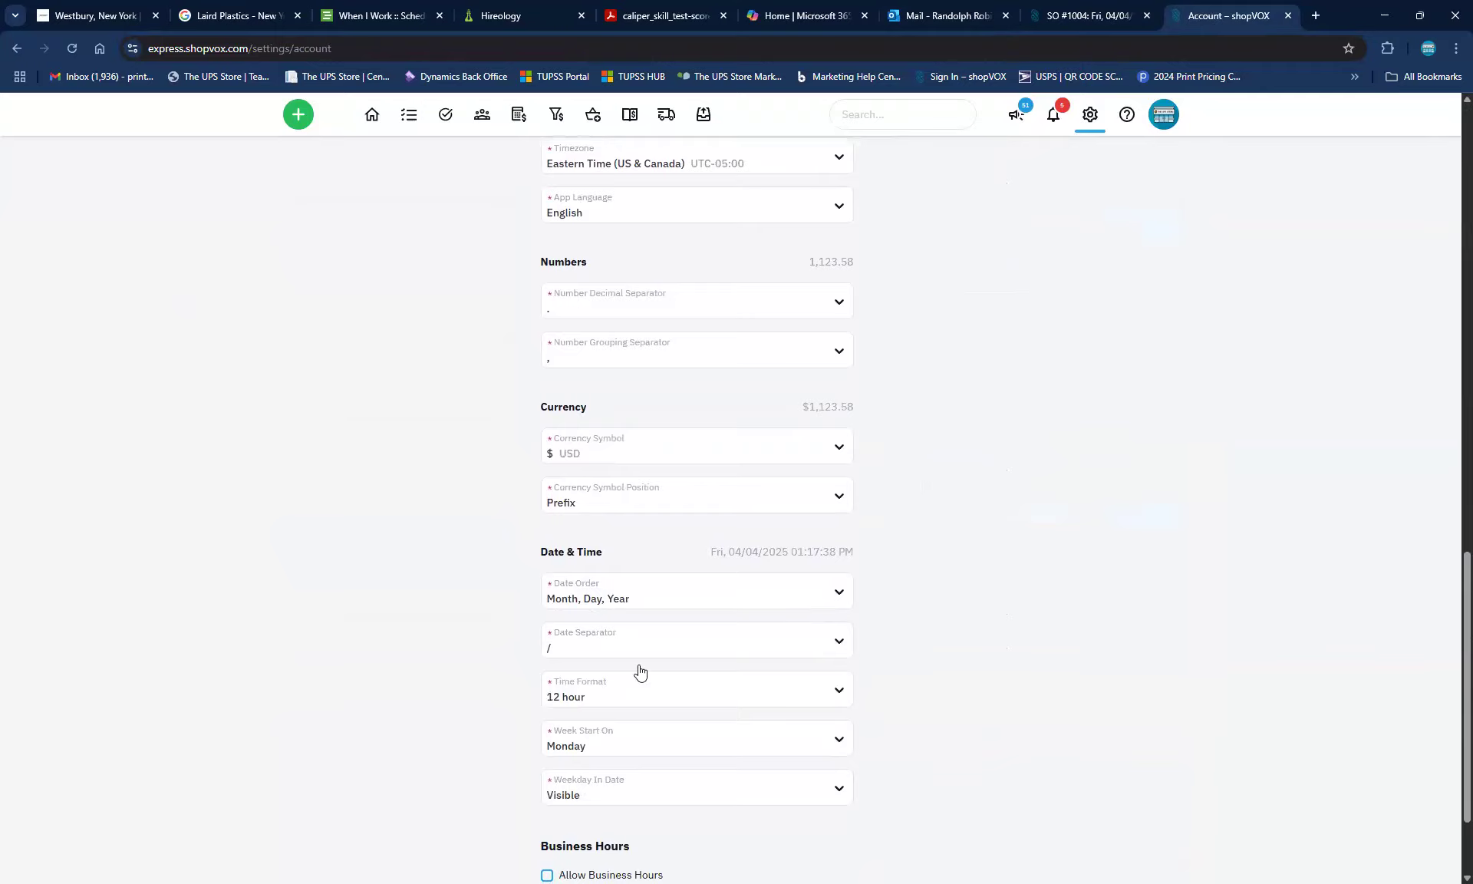
Set Week Start On to Sunday and save the account settings
{"action": "left_click", "coordinate": [712, 749]}
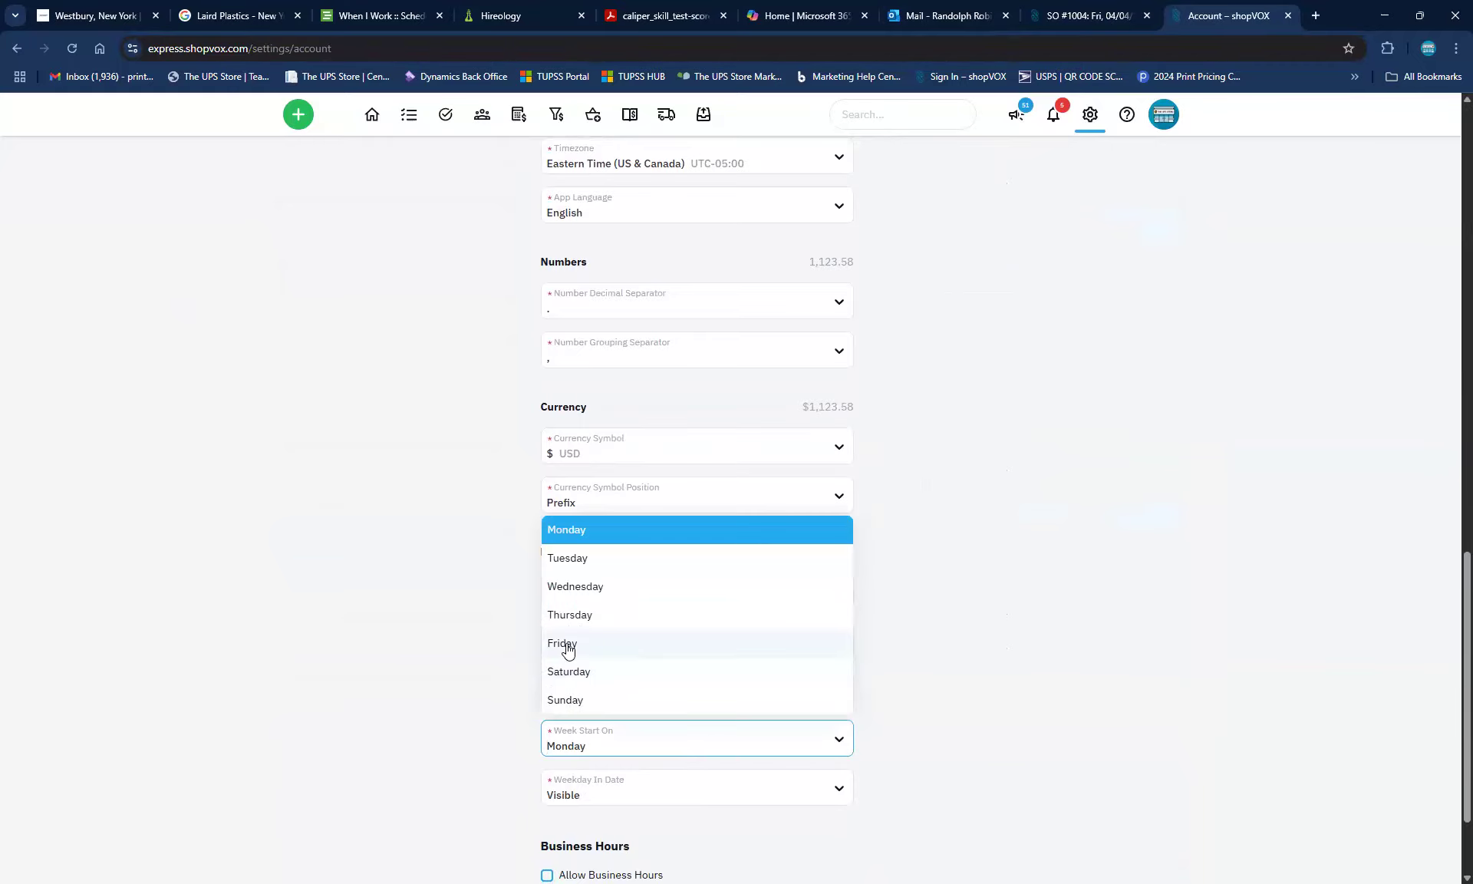
{"action": "left_click", "coordinate": [569, 699]}
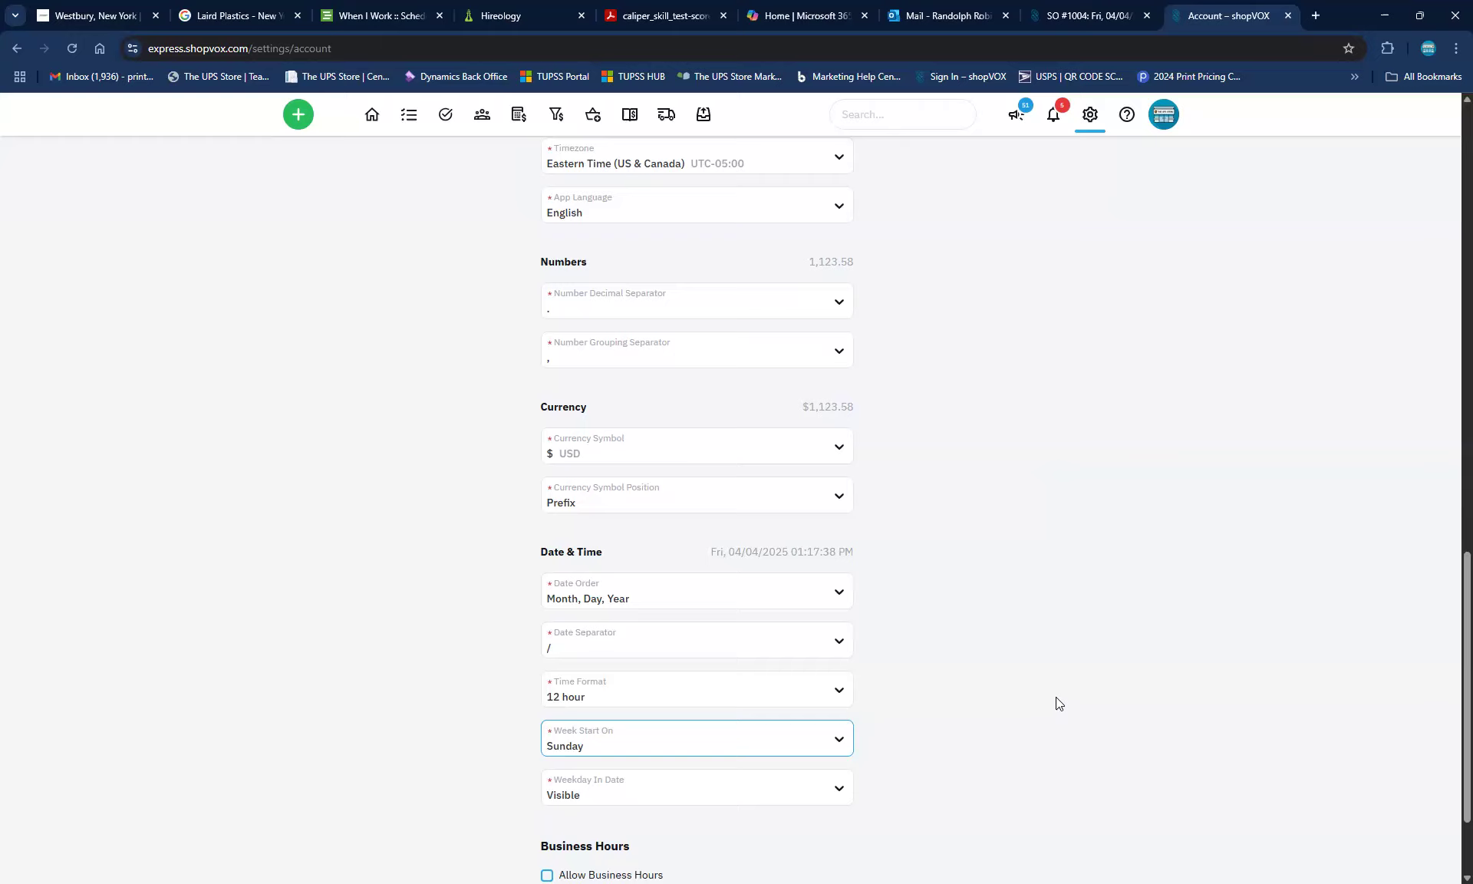
{"action": "scroll", "coordinate": [1056, 697], "scroll_direction": "down", "scroll_amount": 2}
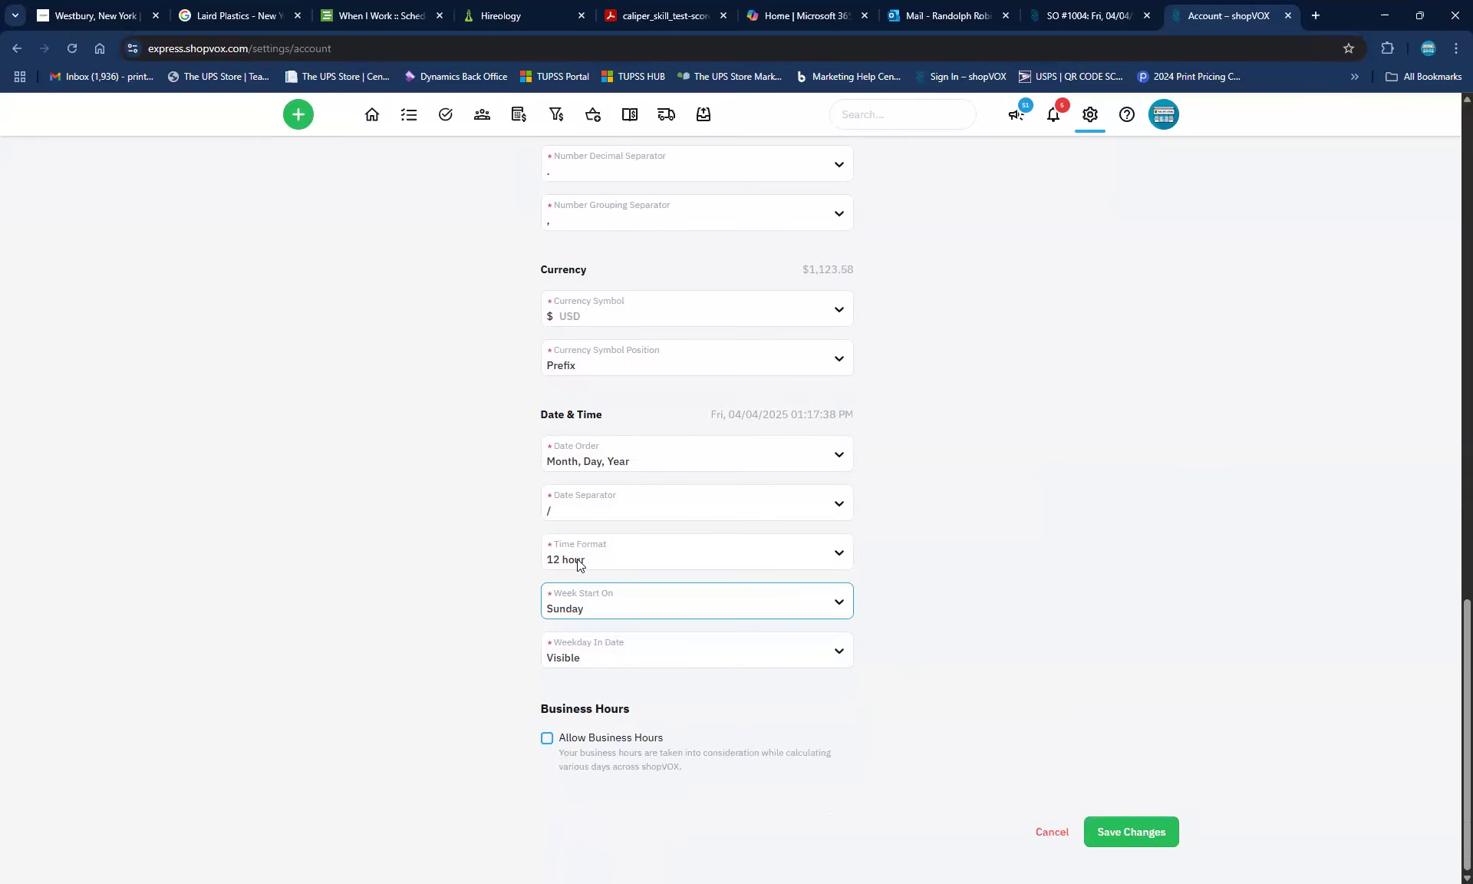
{"action": "left_click", "coordinate": [1132, 832]}
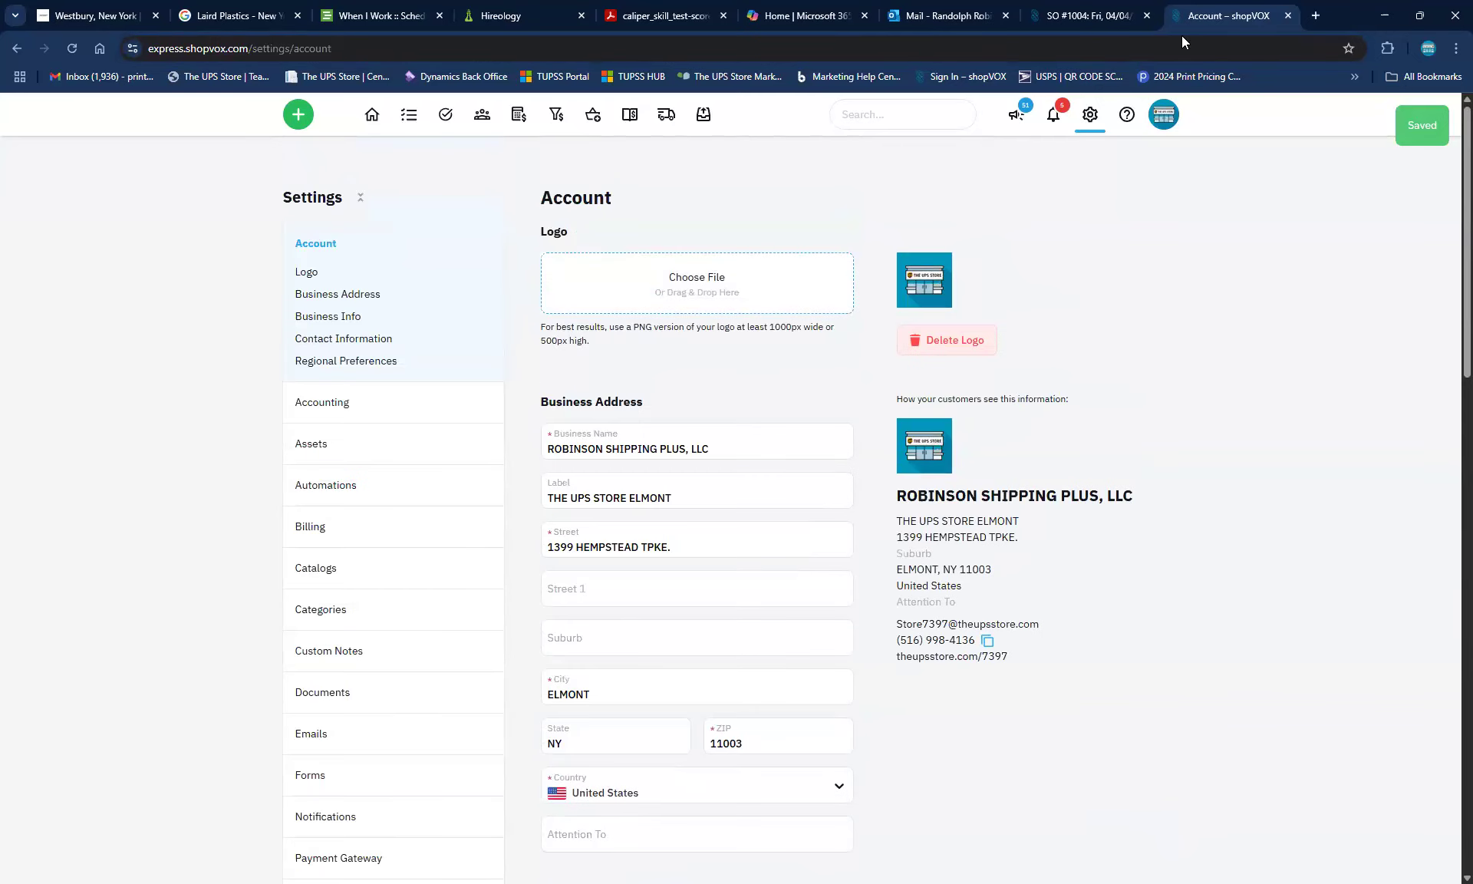
Return to SO #1004, reload it, and leave its sales order date at Fri, 04/04/2025
{"action": "left_click", "coordinate": [1099, 14]}
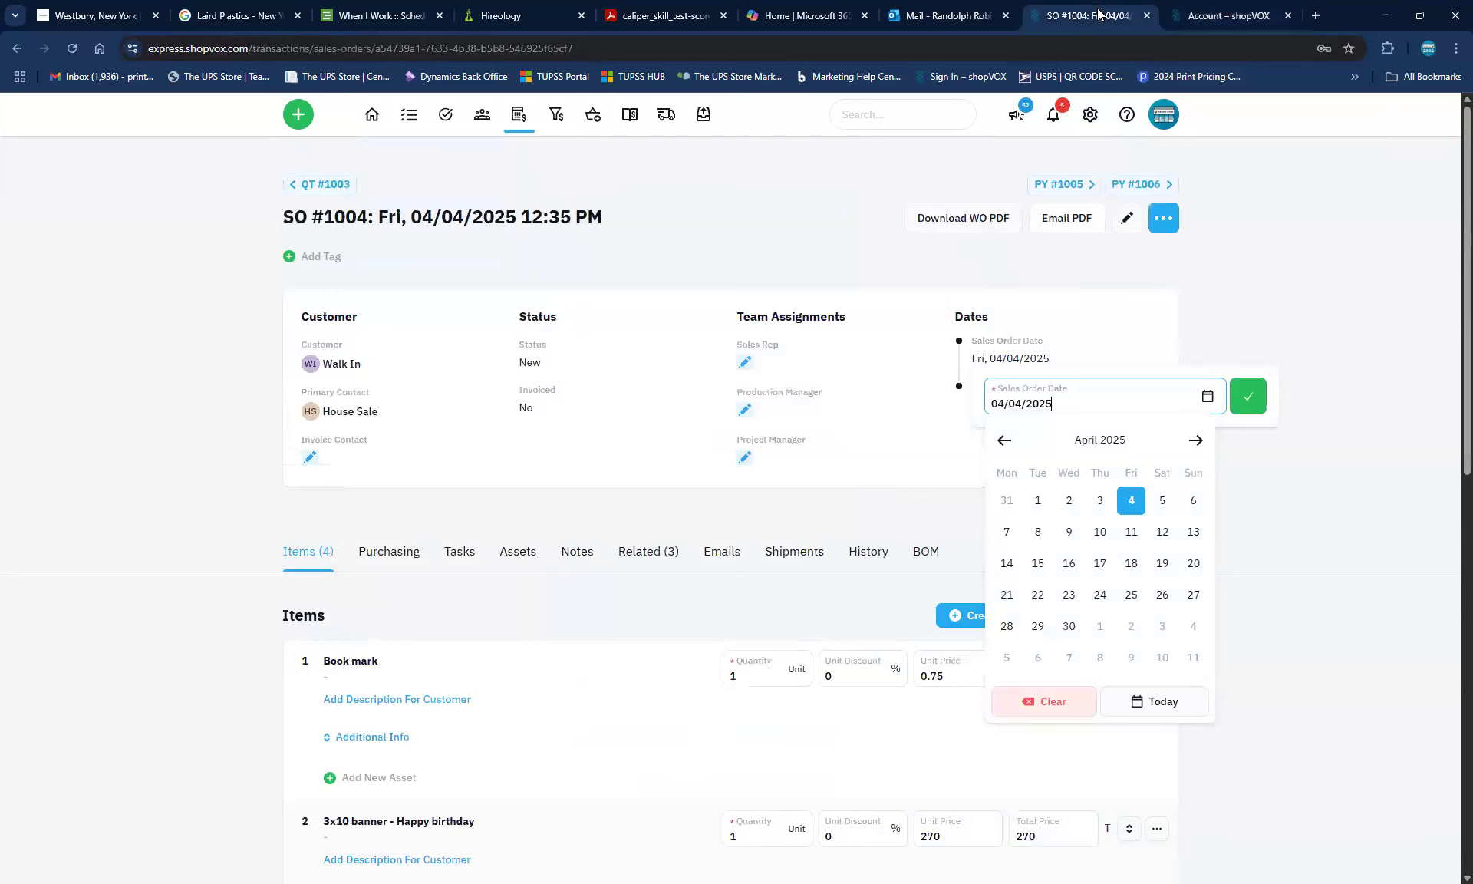
{"action": "left_click", "coordinate": [141, 304]}
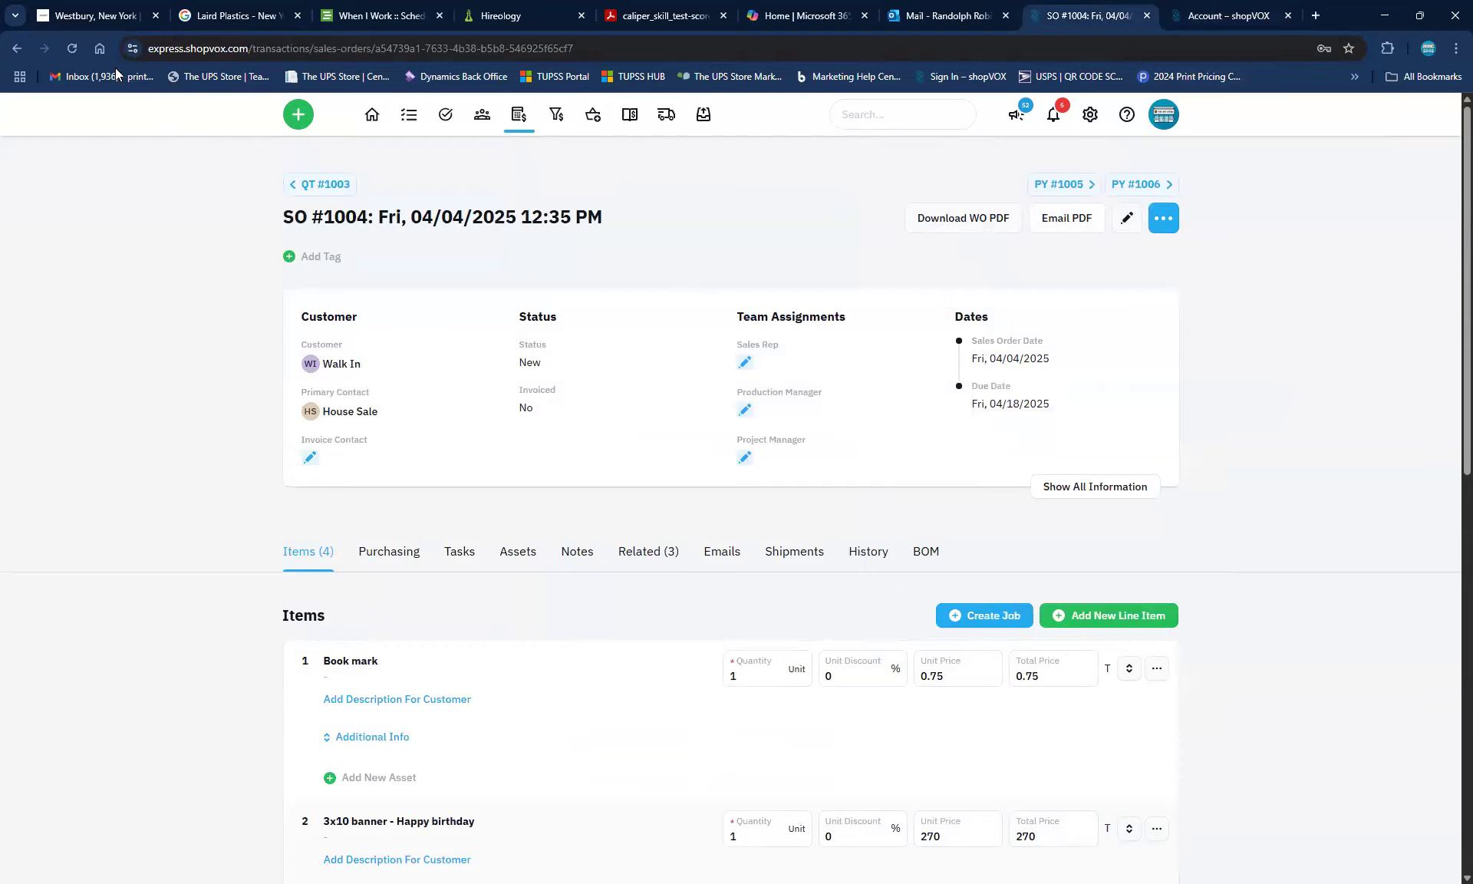
{"action": "left_click", "coordinate": [71, 49]}
{"action": "left_click", "coordinate": [1013, 359]}
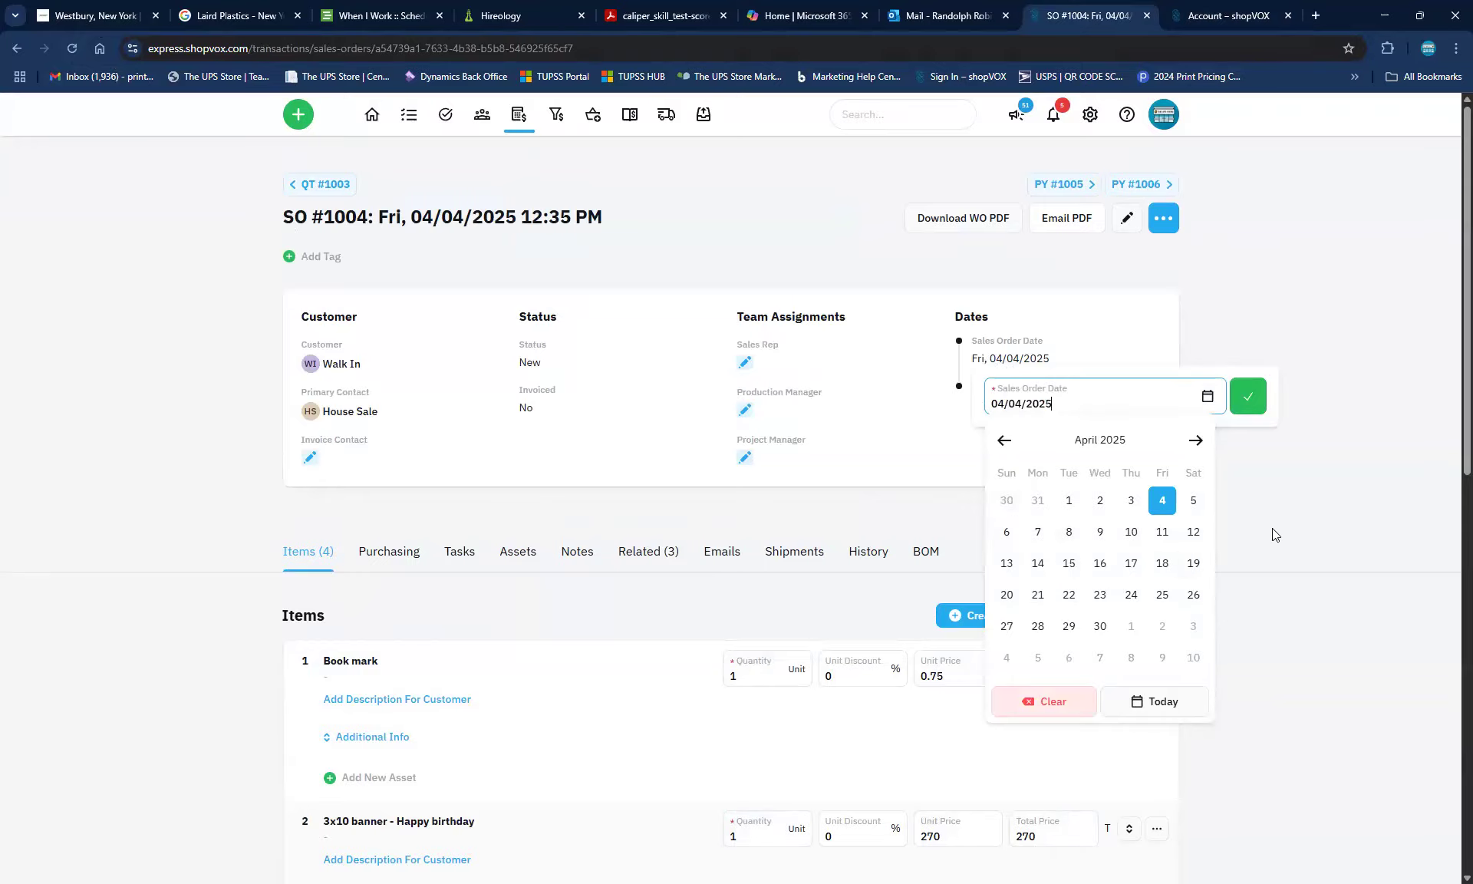
{"action": "left_click", "coordinate": [670, 224]}
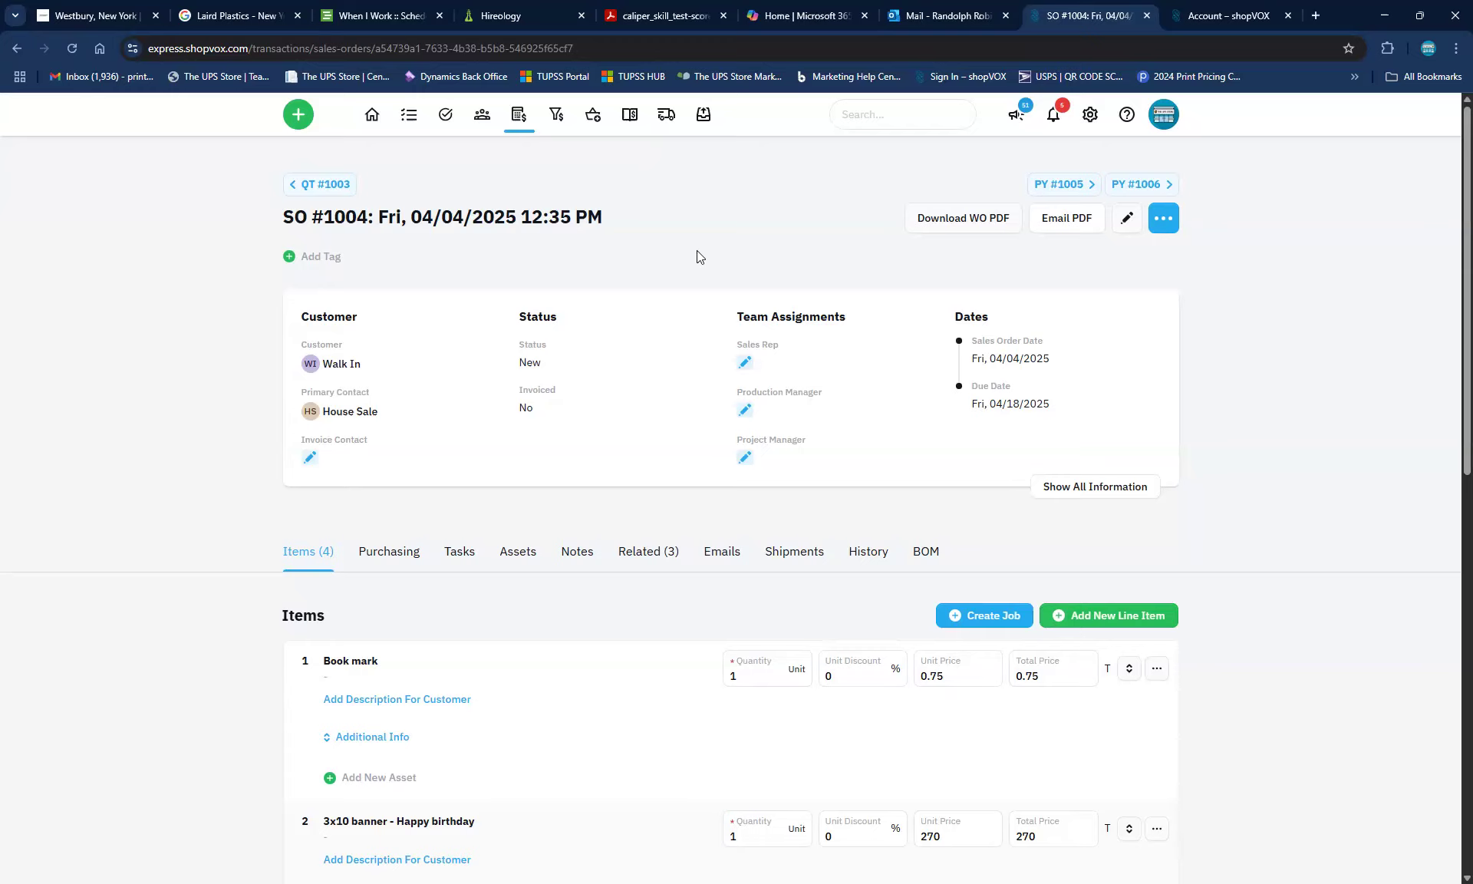
Export SO #1004 to PDF as an Invoice and save the file
{"action": "left_click", "coordinate": [1164, 220]}
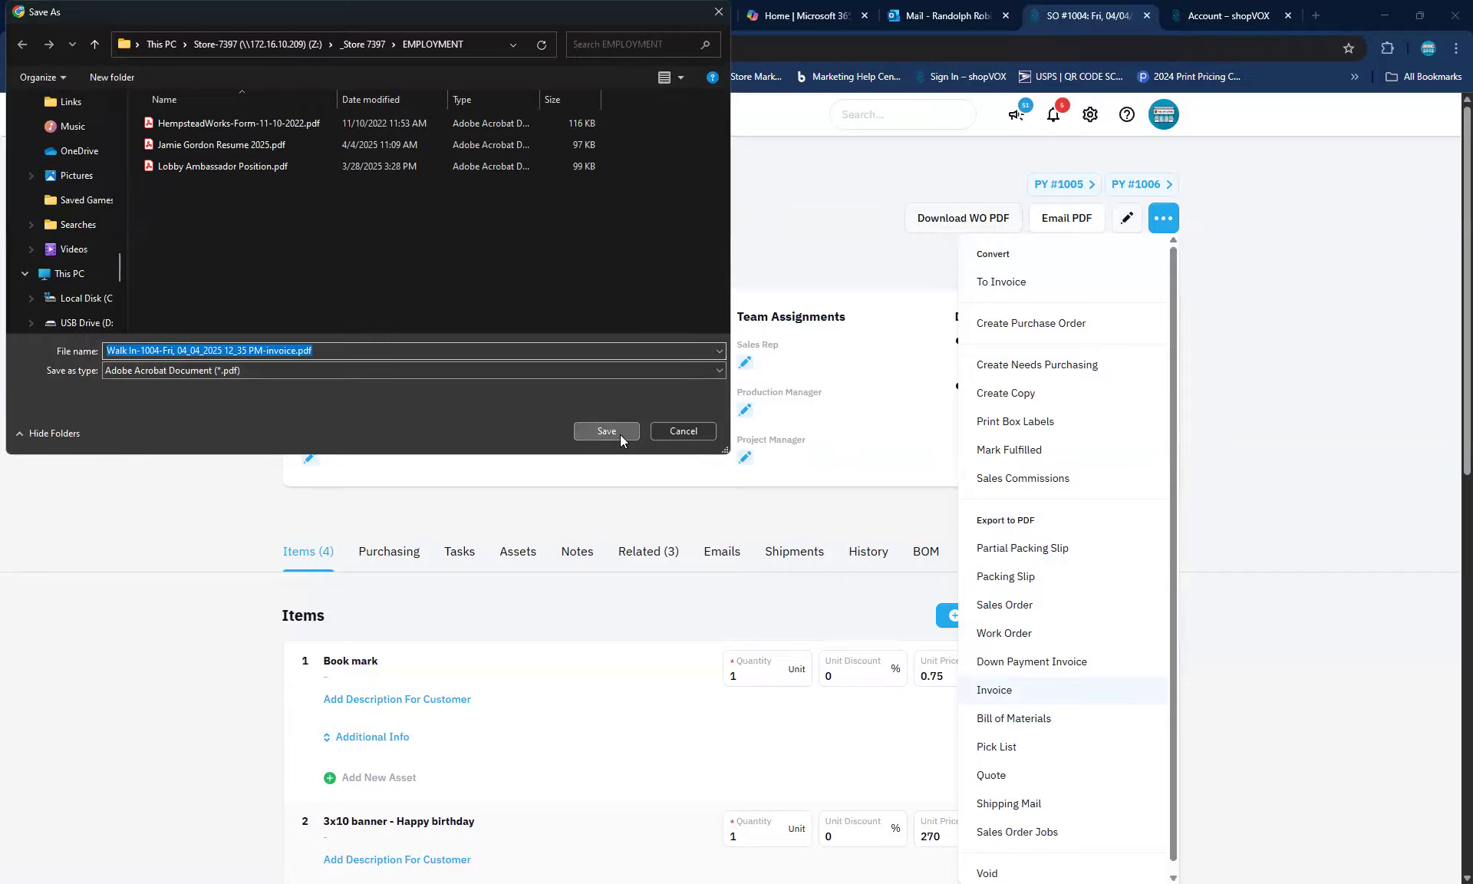
{"action": "left_click", "coordinate": [606, 431]}
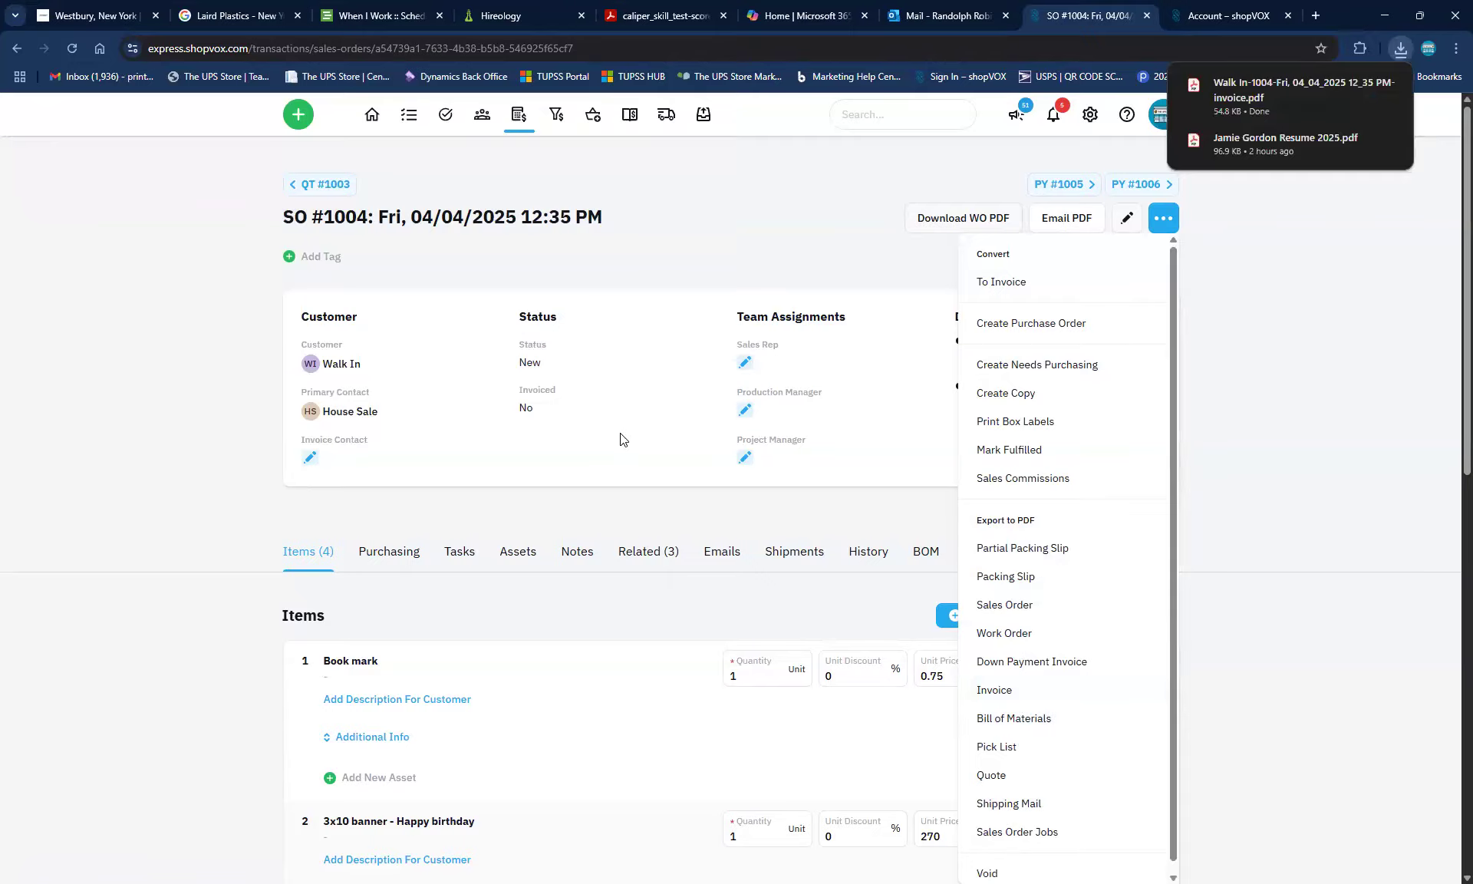
Open the downloaded Invoice 1004 PDF from Chrome's downloads in Acrobat
{"action": "left_click", "coordinate": [1237, 81]}
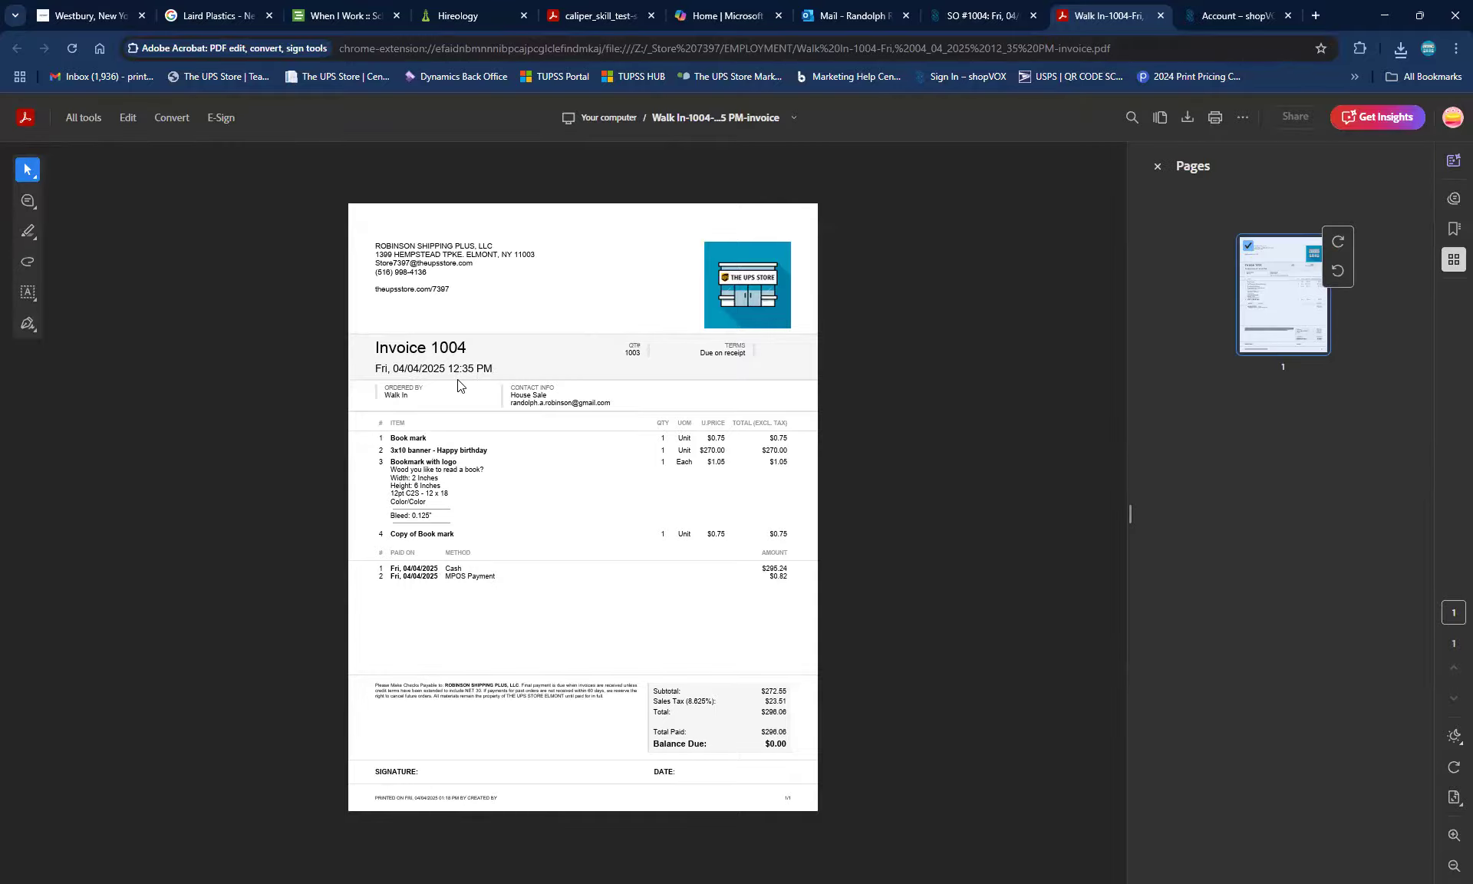
Clear the date text from SO #1004's Sales Order Title and update the sales order
{"action": "left_click", "coordinate": [1006, 19]}
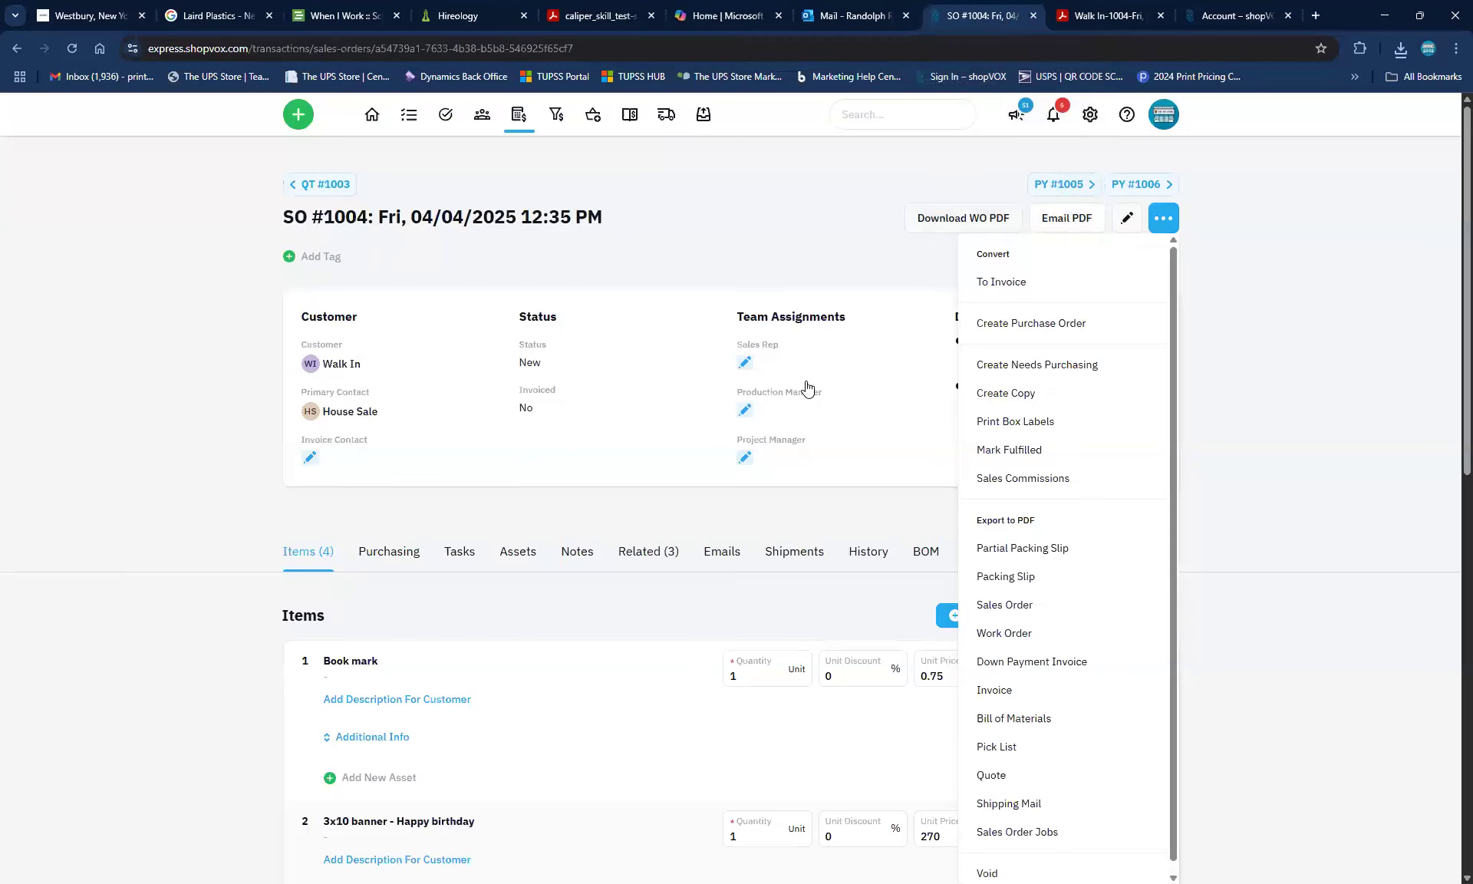
{"action": "left_click", "coordinate": [790, 219]}
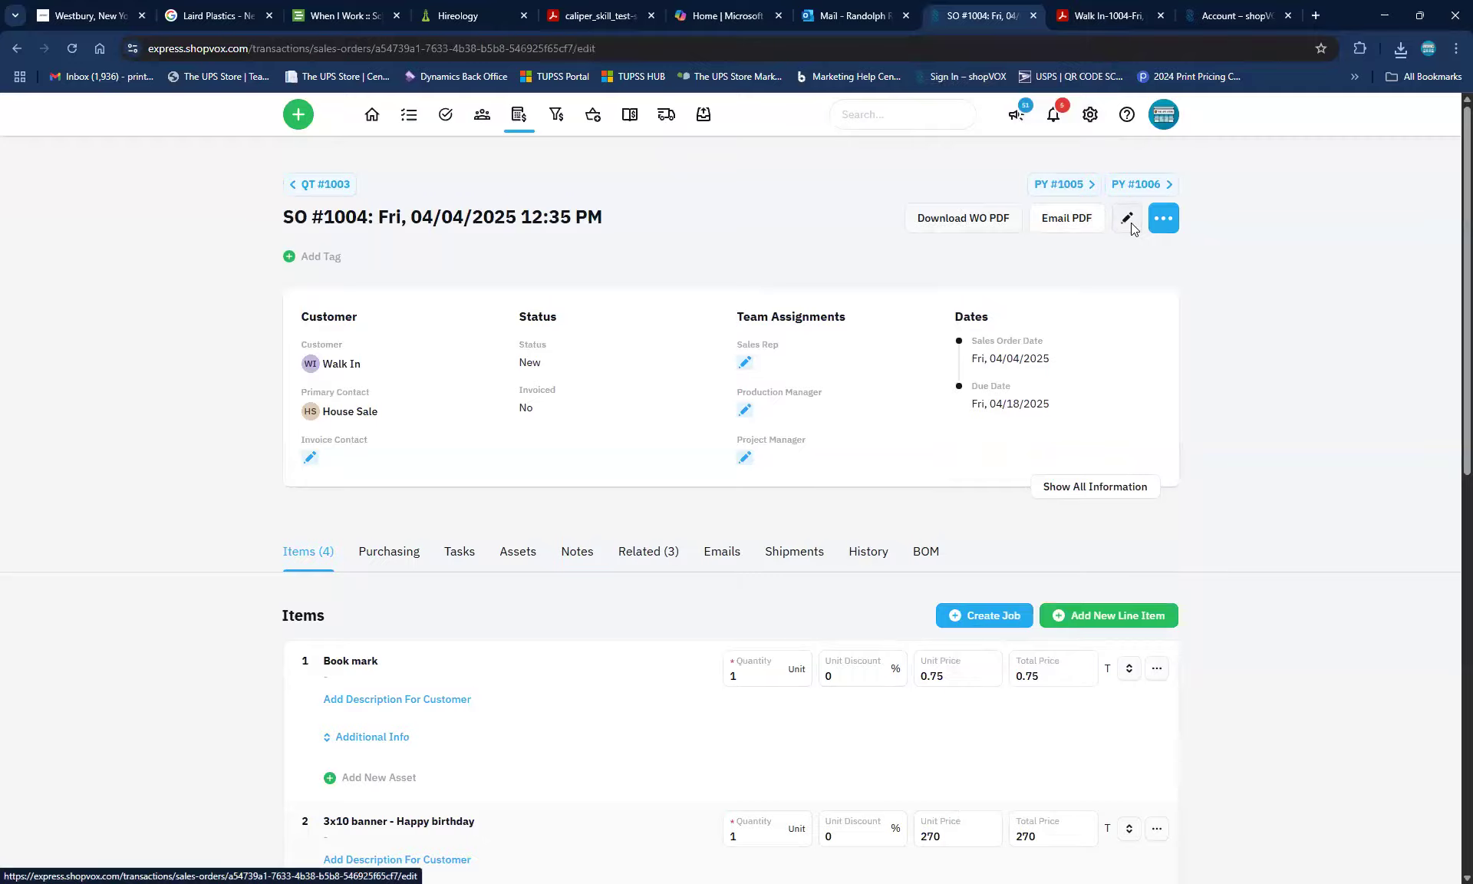
{"action": "left_click", "coordinate": [1129, 224]}
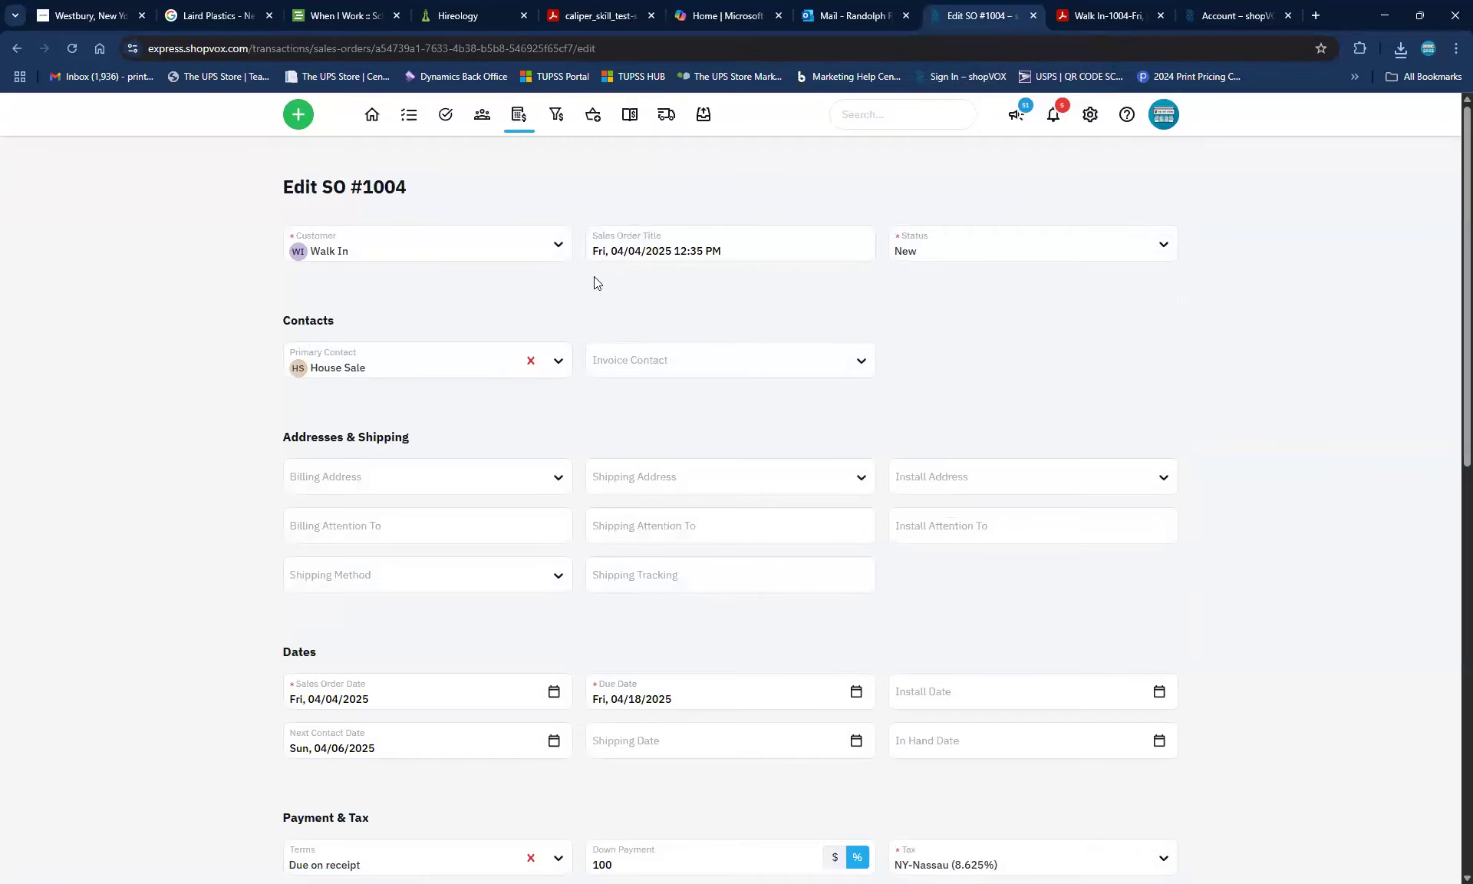
{"action": "key", "text": "BackSpace"}
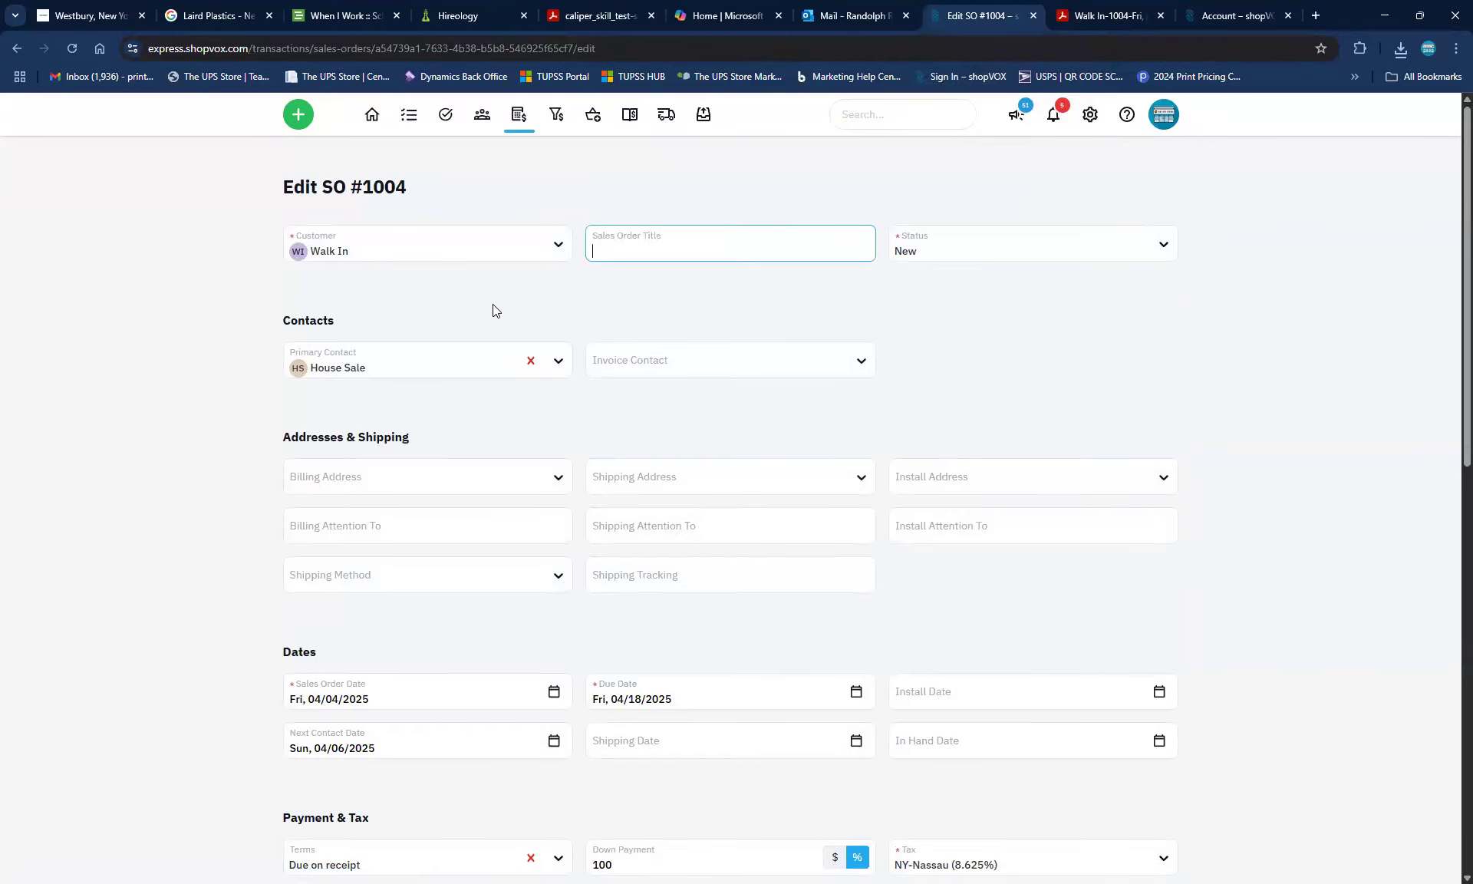
{"action": "scroll", "coordinate": [1029, 690], "scroll_direction": "down", "scroll_amount": 11}
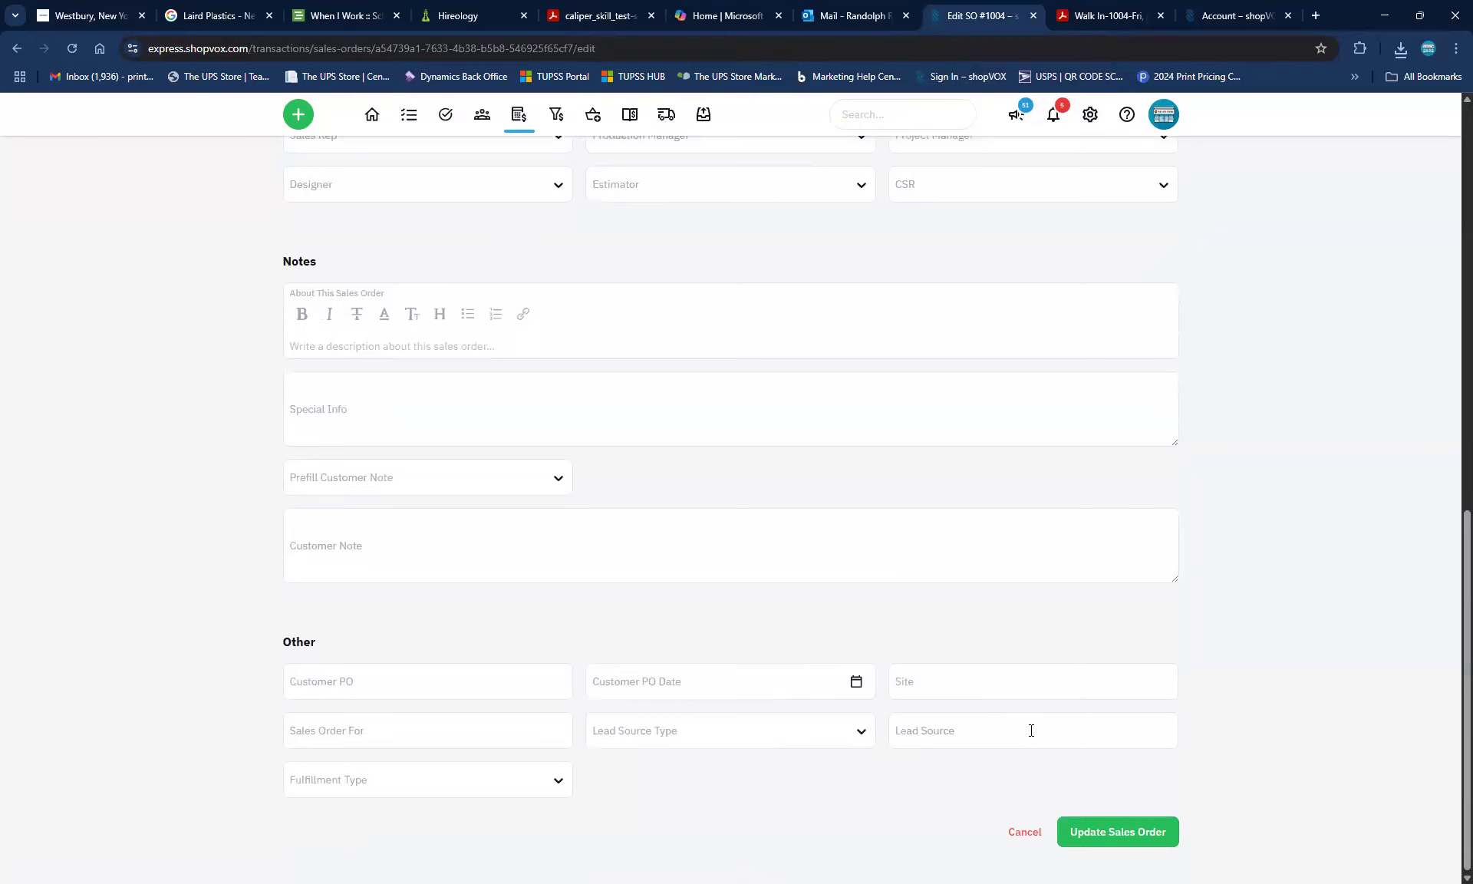
{"action": "left_click", "coordinate": [1095, 836]}
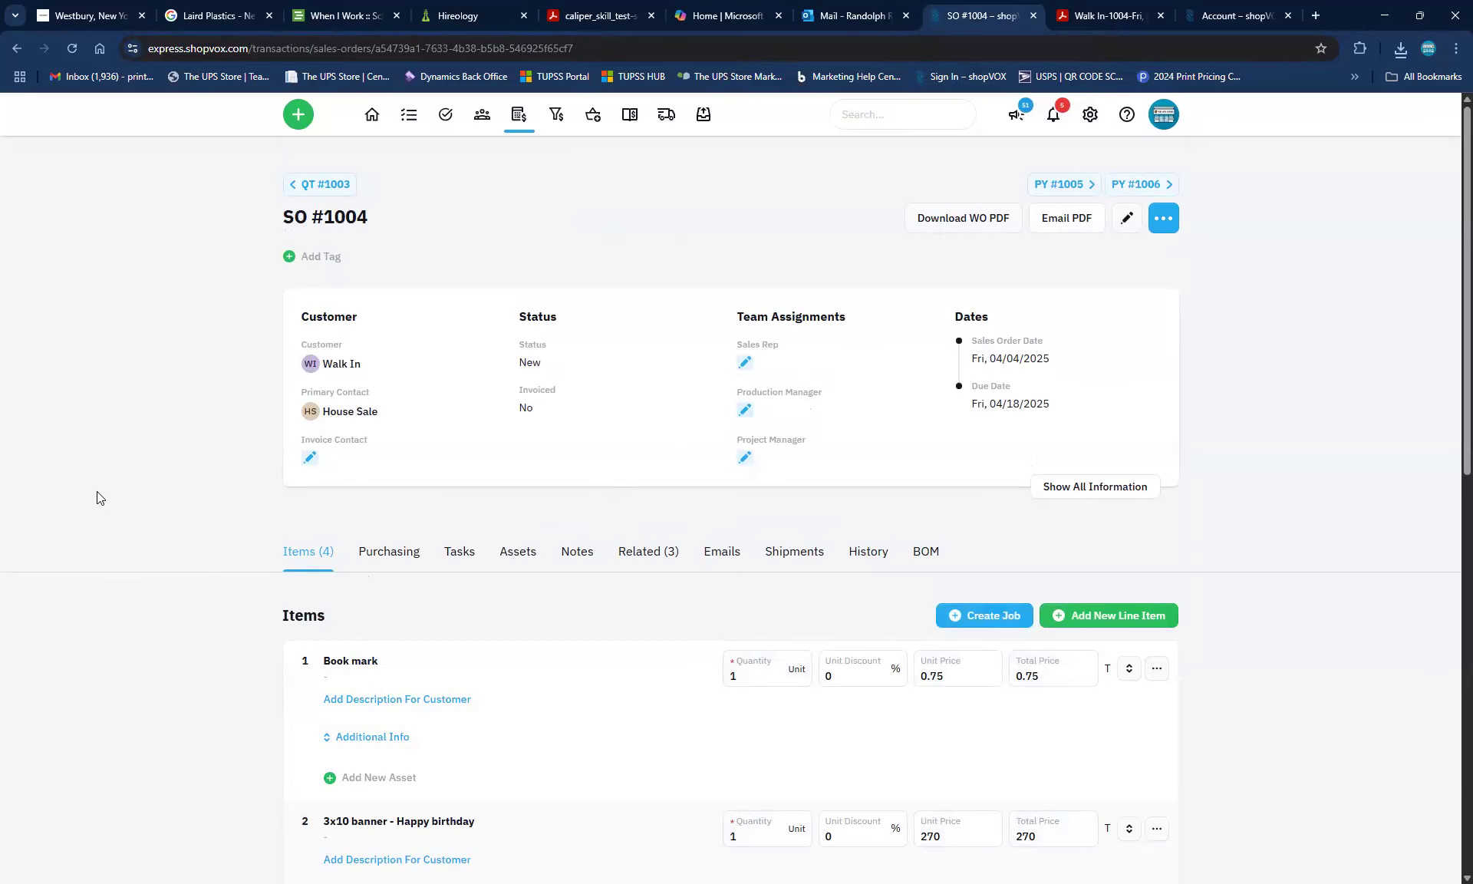
Start creating jobs from the four line items of SO #1004
{"action": "scroll", "coordinate": [96, 491], "scroll_direction": "down", "scroll_amount": 5}
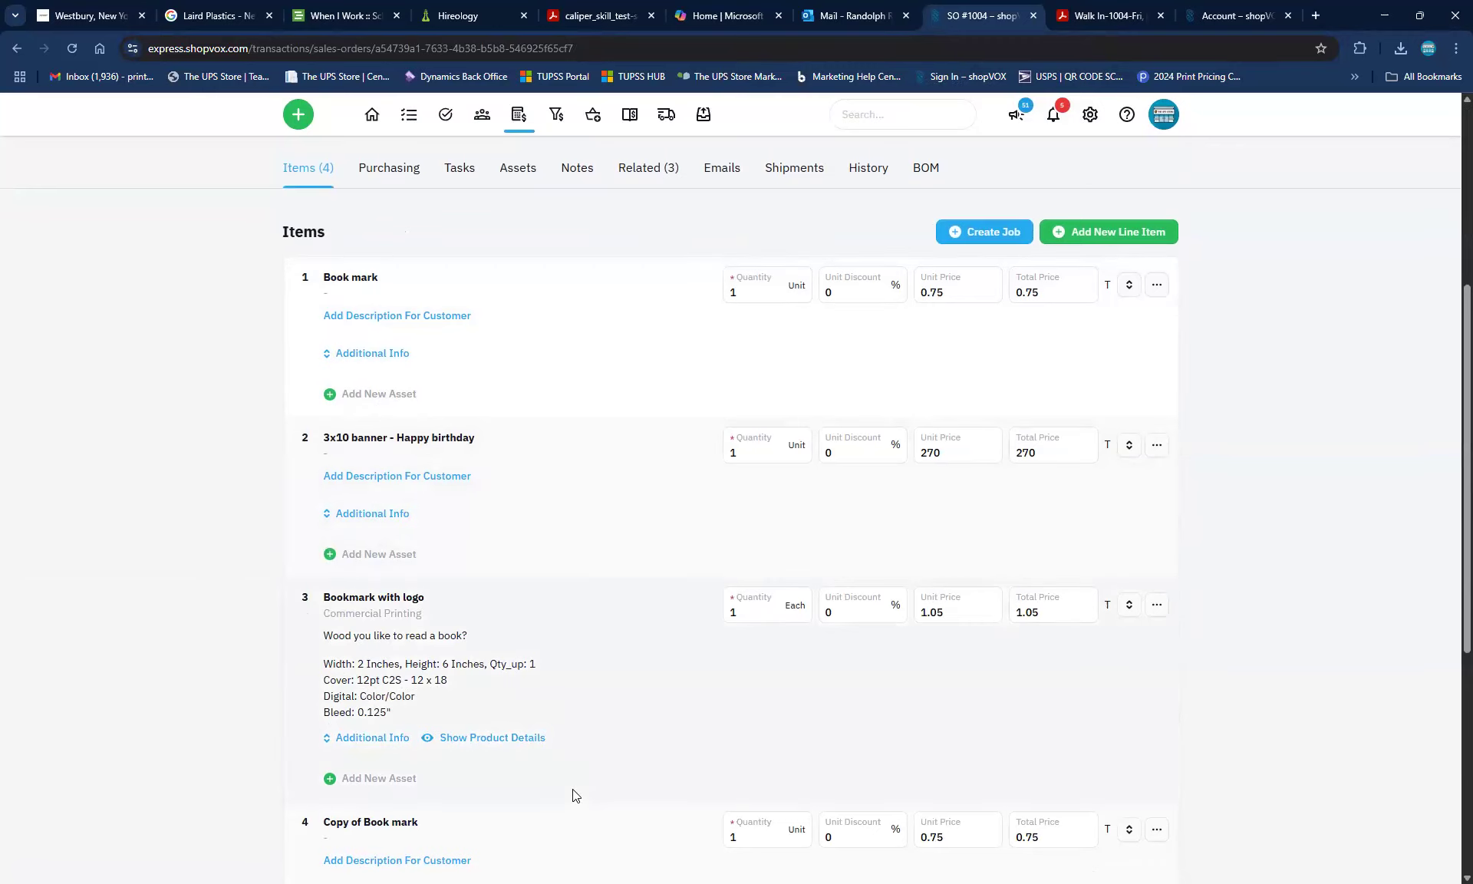
{"action": "left_click", "coordinate": [978, 227]}
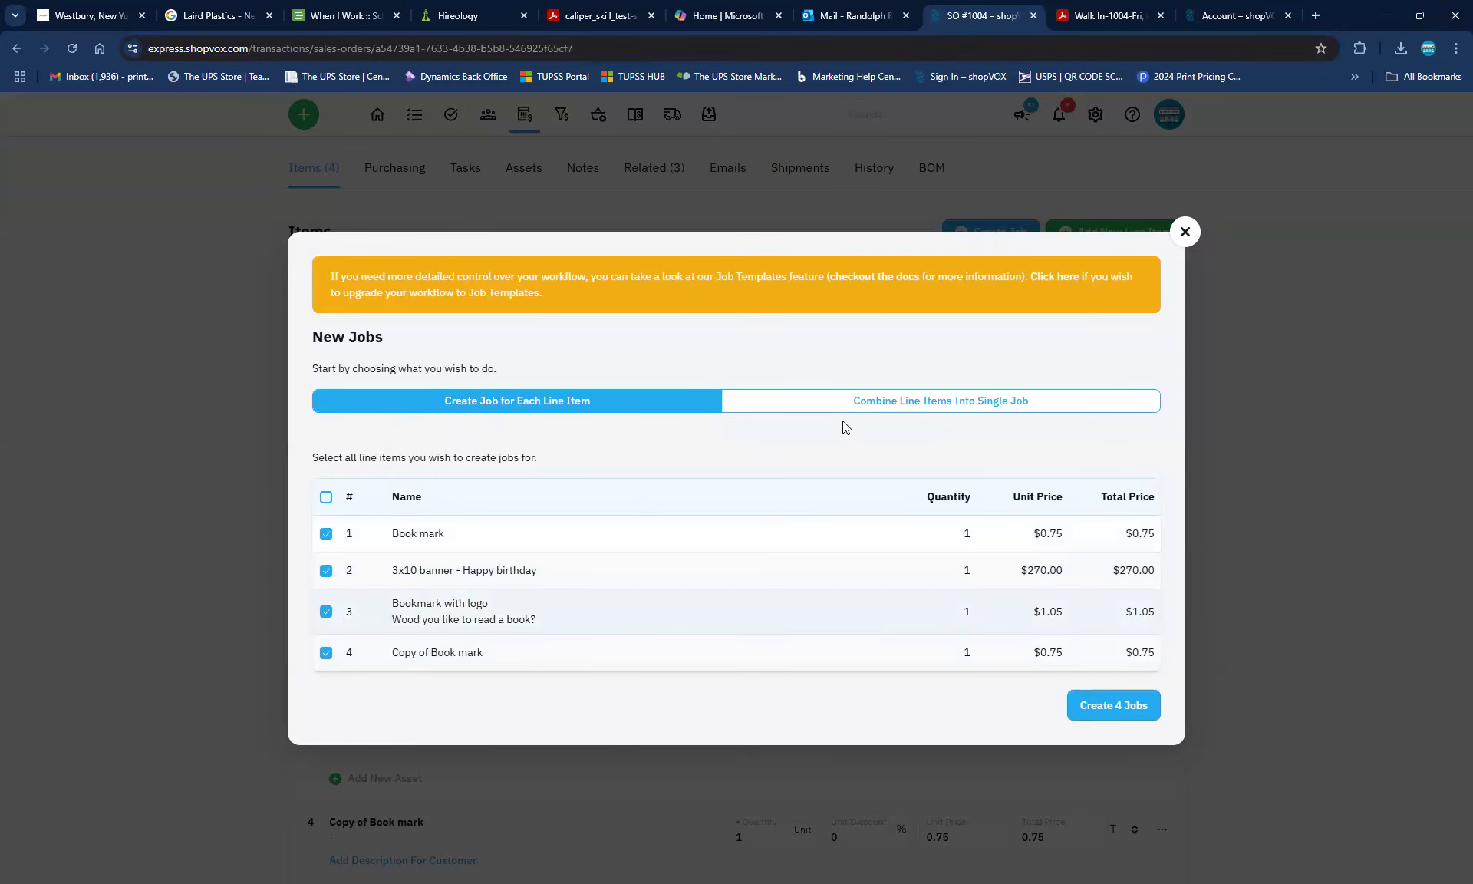
Combine Book mark, Bookmark with logo and Copy of Book mark into one combined job
{"action": "left_click", "coordinate": [994, 407]}
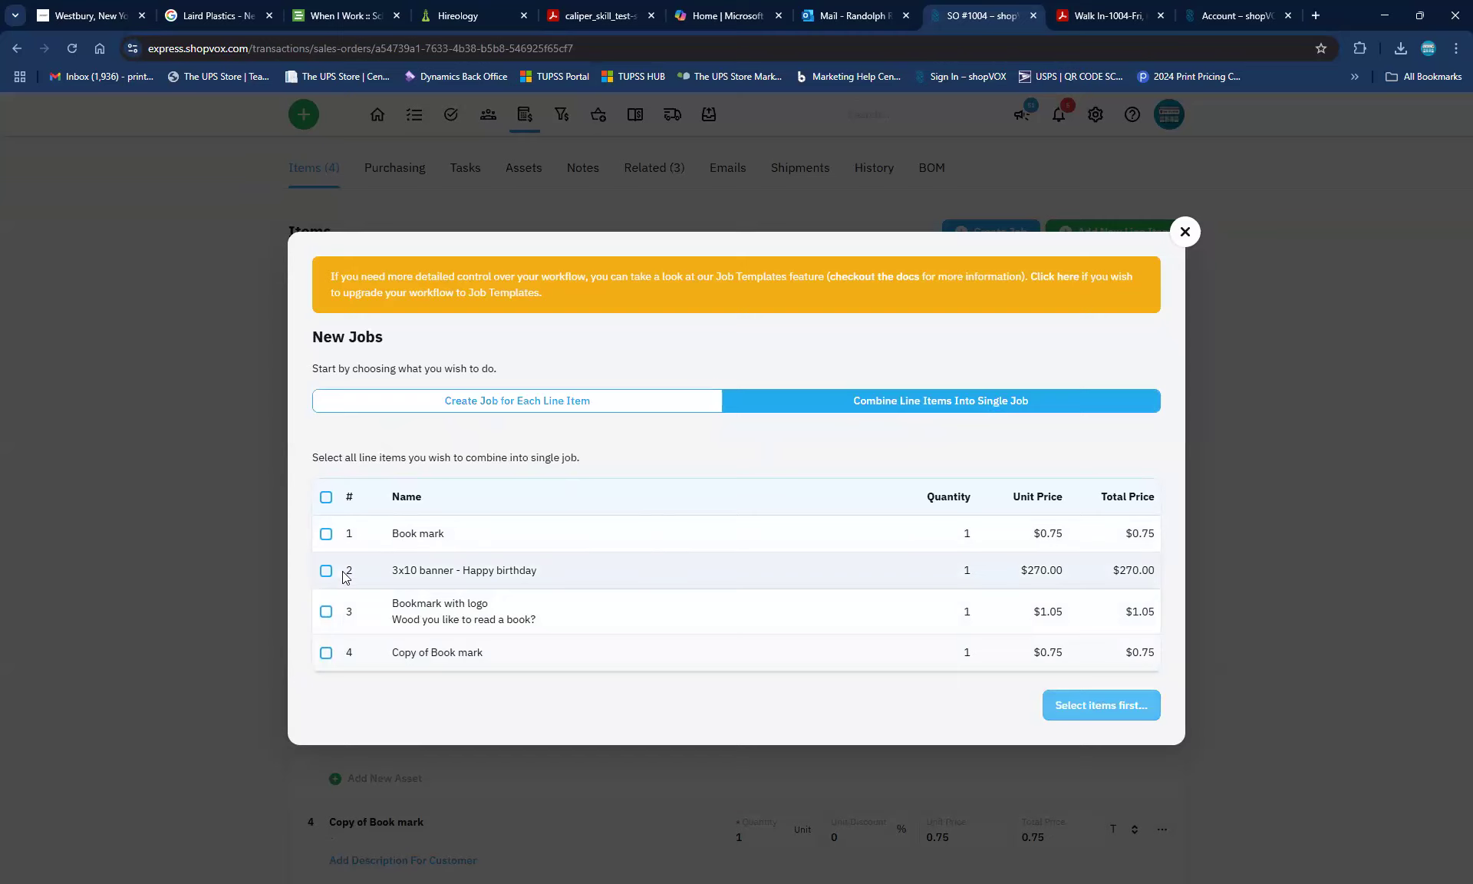
{"action": "left_click", "coordinate": [326, 534]}
{"action": "left_click", "coordinate": [326, 653]}
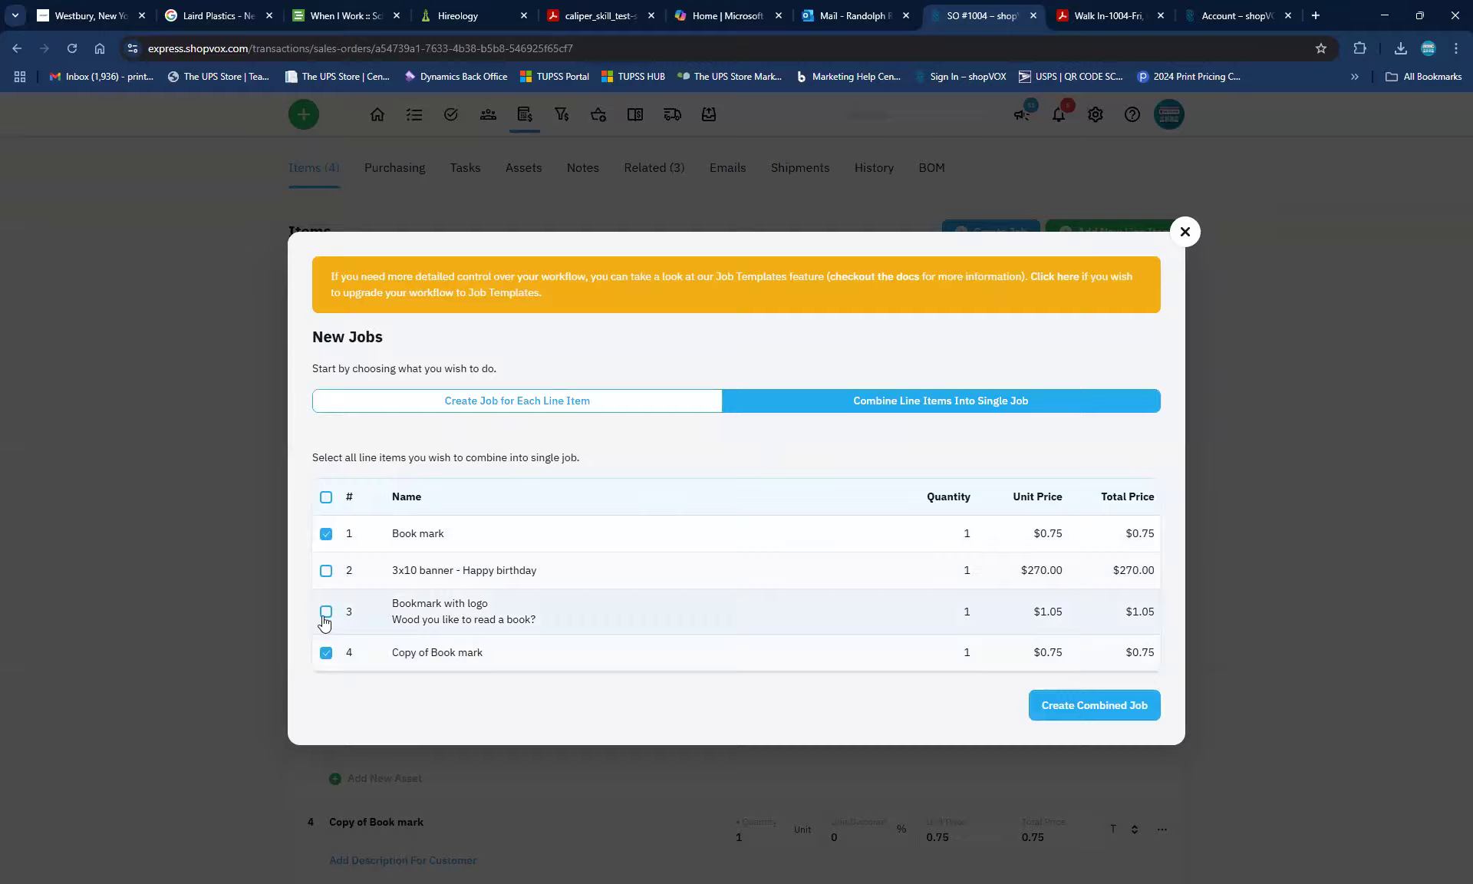
{"action": "left_click", "coordinate": [326, 614]}
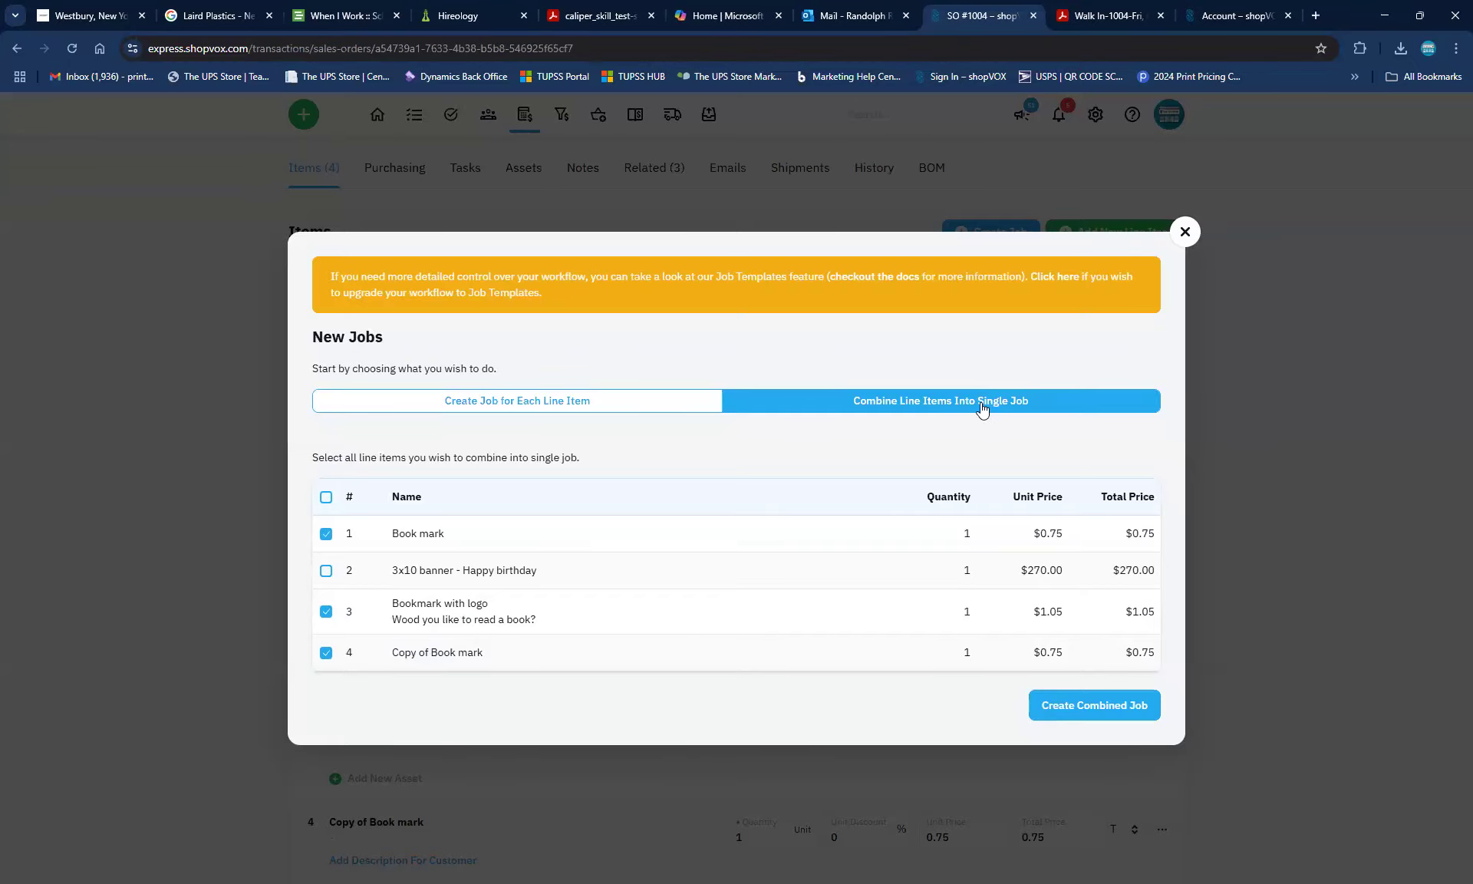
{"action": "left_click", "coordinate": [1097, 704]}
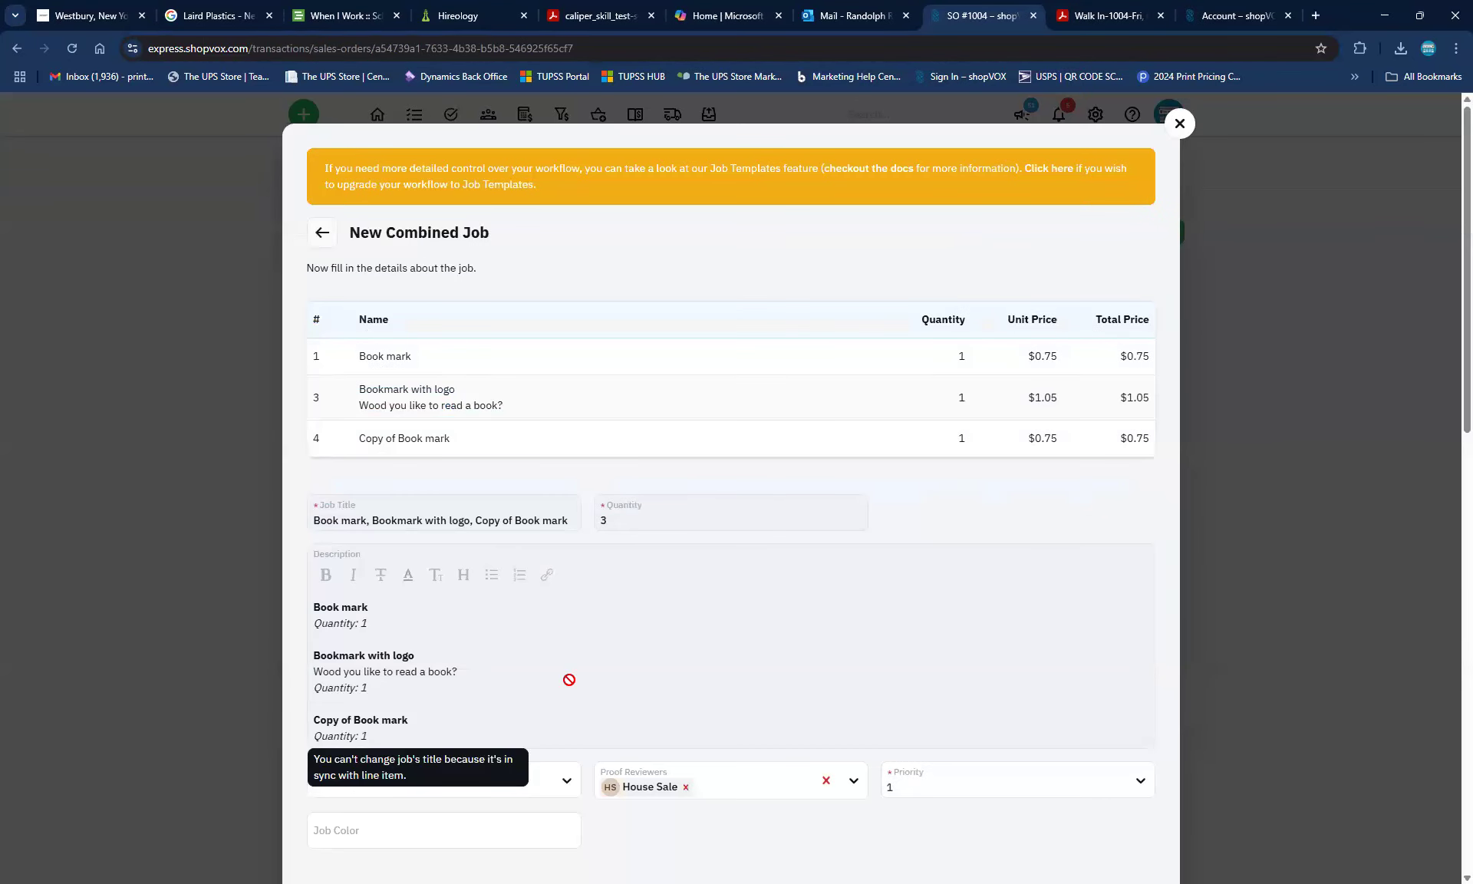
Review the New Combined Job form and close it without creating the job
{"action": "scroll", "coordinate": [568, 679], "scroll_direction": "down", "scroll_amount": 3}
{"action": "scroll", "coordinate": [569, 679], "scroll_direction": "down", "scroll_amount": 2}
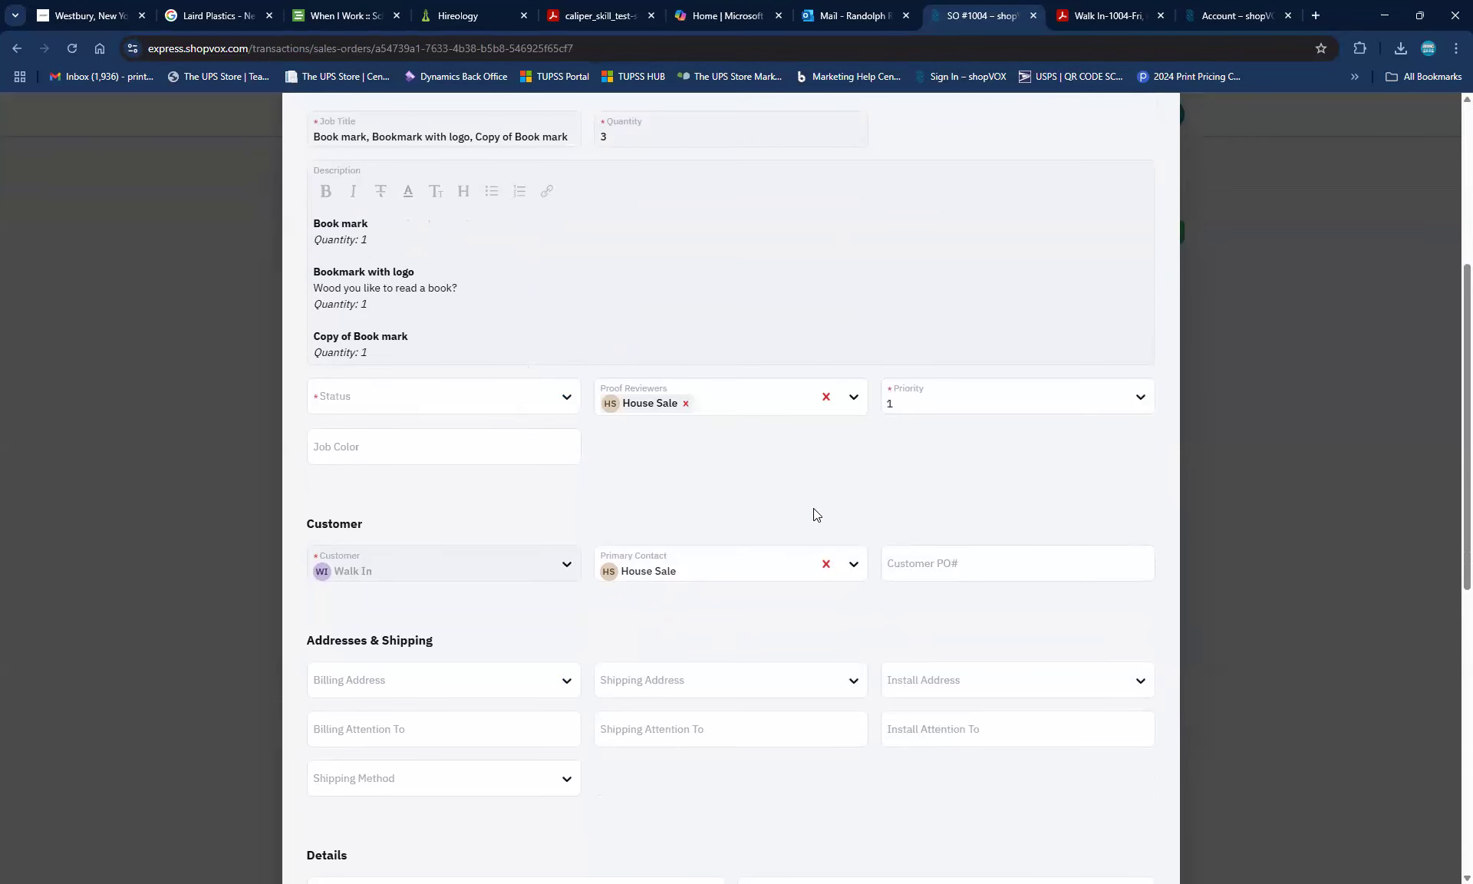
{"action": "scroll", "coordinate": [813, 508], "scroll_direction": "up", "scroll_amount": 5}
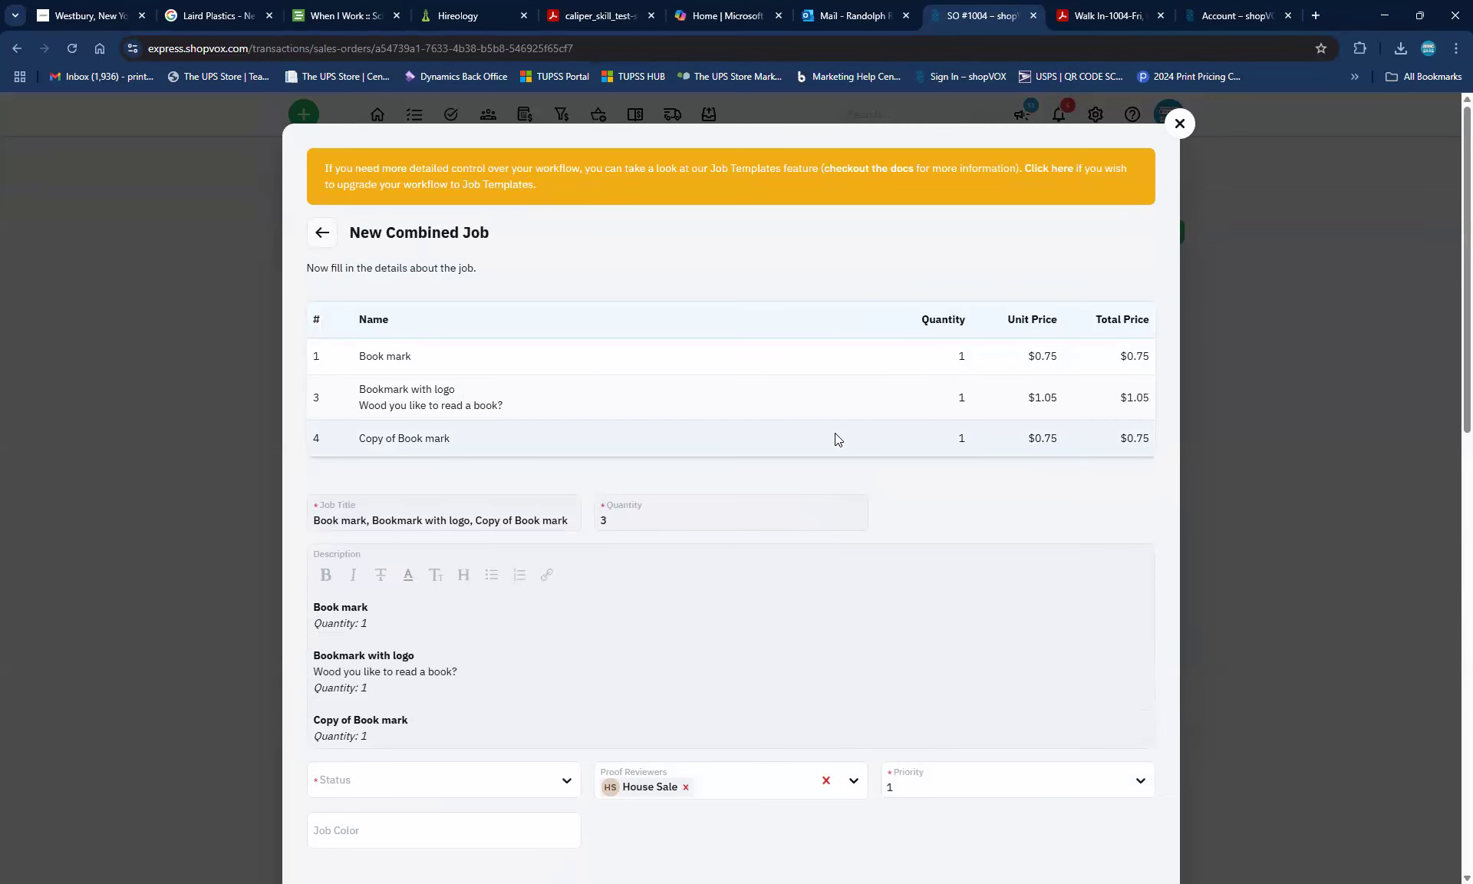
{"action": "left_click", "coordinate": [1180, 125]}
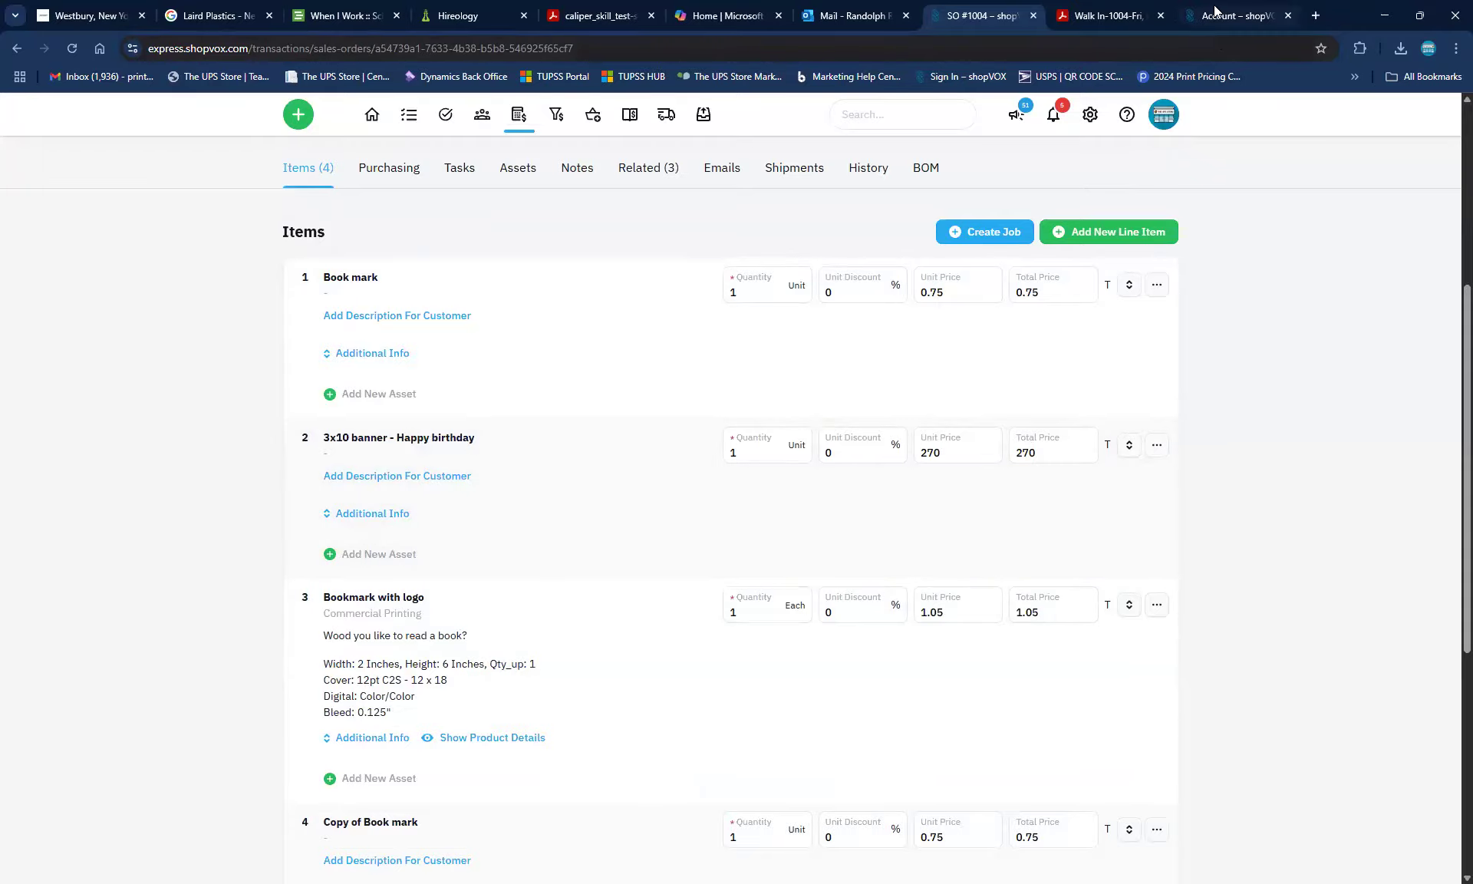
Open the Jobs board in a new browser tab and switch to it
{"action": "mouse_move", "coordinate": [407, 116]}
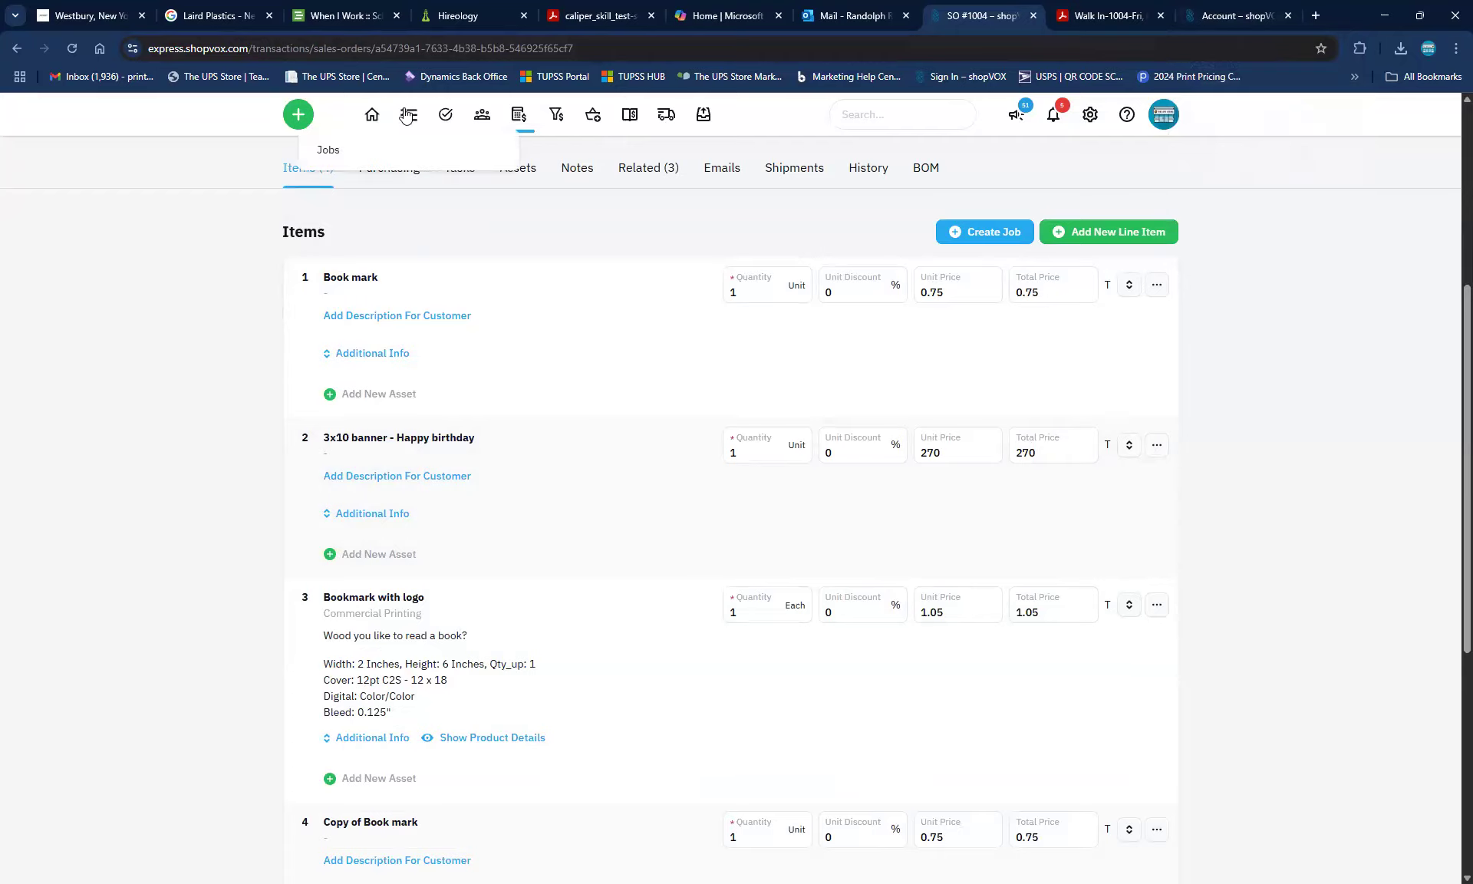
{"action": "right_click", "coordinate": [332, 152]}
{"action": "left_click", "coordinate": [370, 179]}
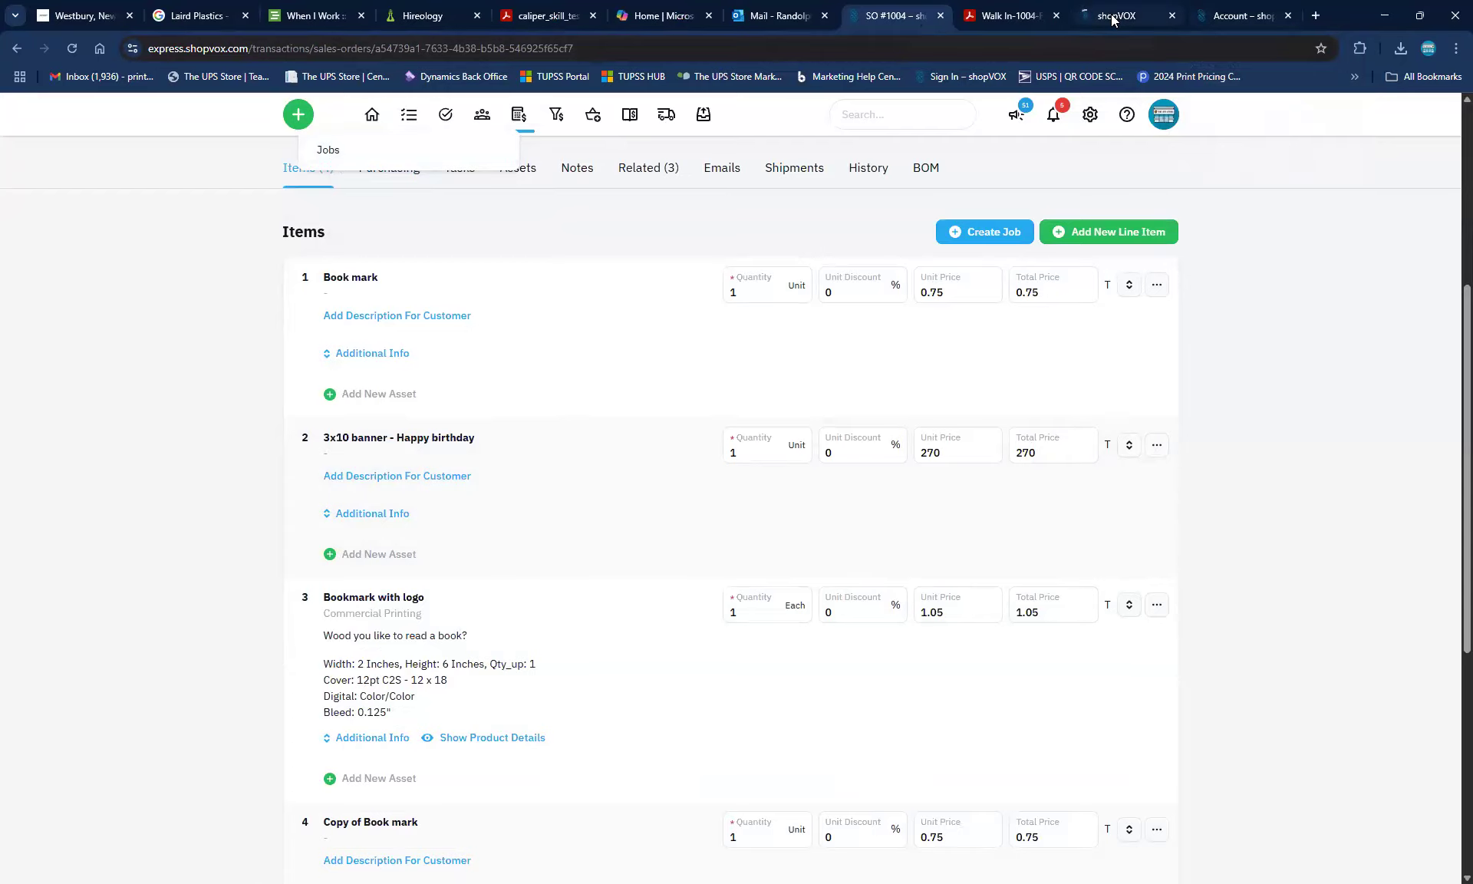
{"action": "left_click", "coordinate": [1109, 20]}
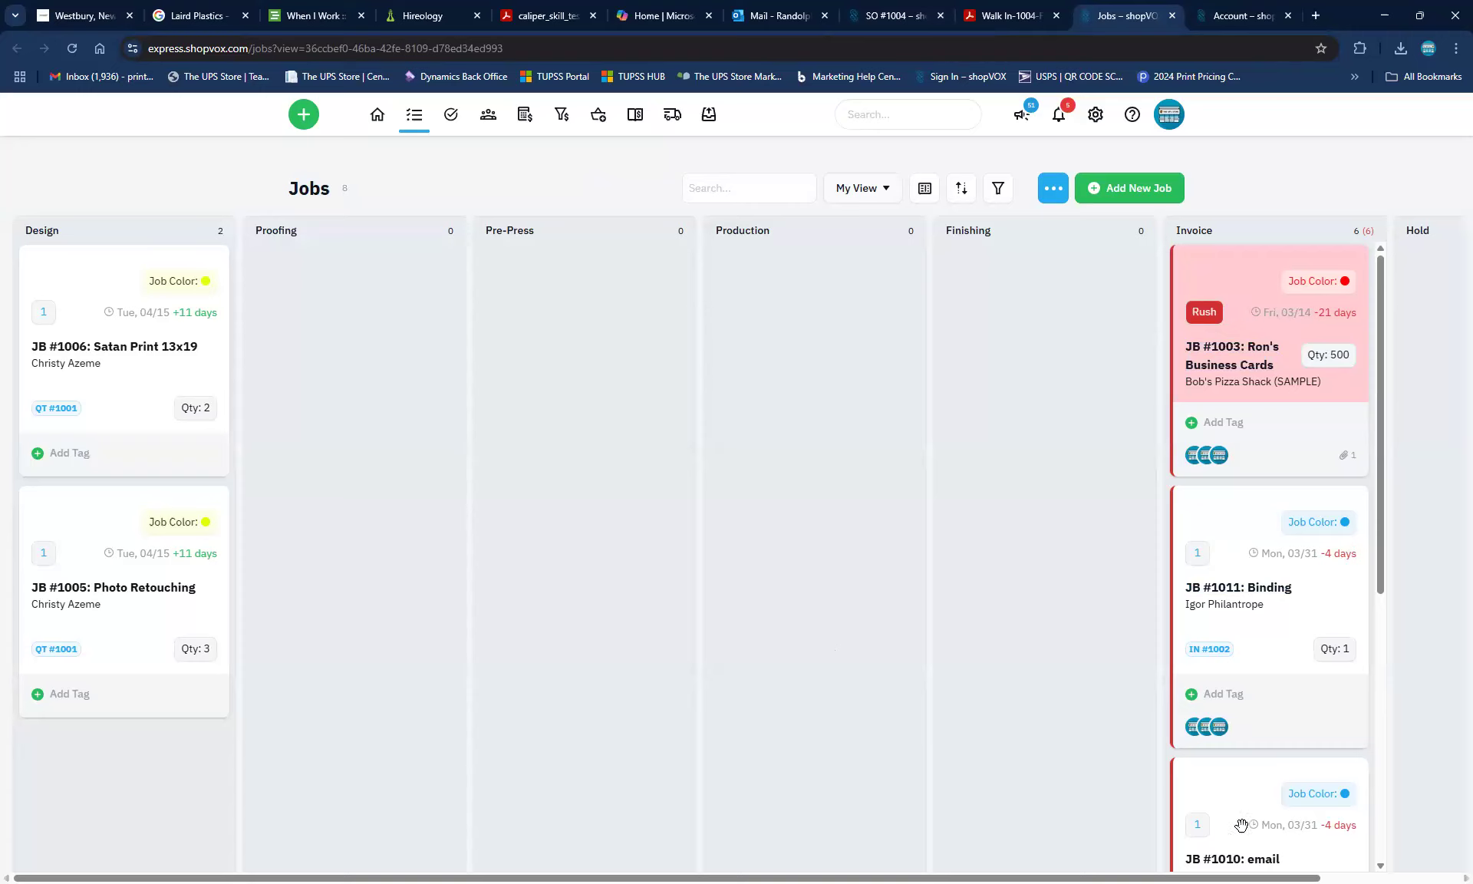
Find JB #1011: Binding in the Invoice column and open its job details
{"action": "scroll", "coordinate": [1242, 825], "scroll_direction": "down", "scroll_amount": 5}
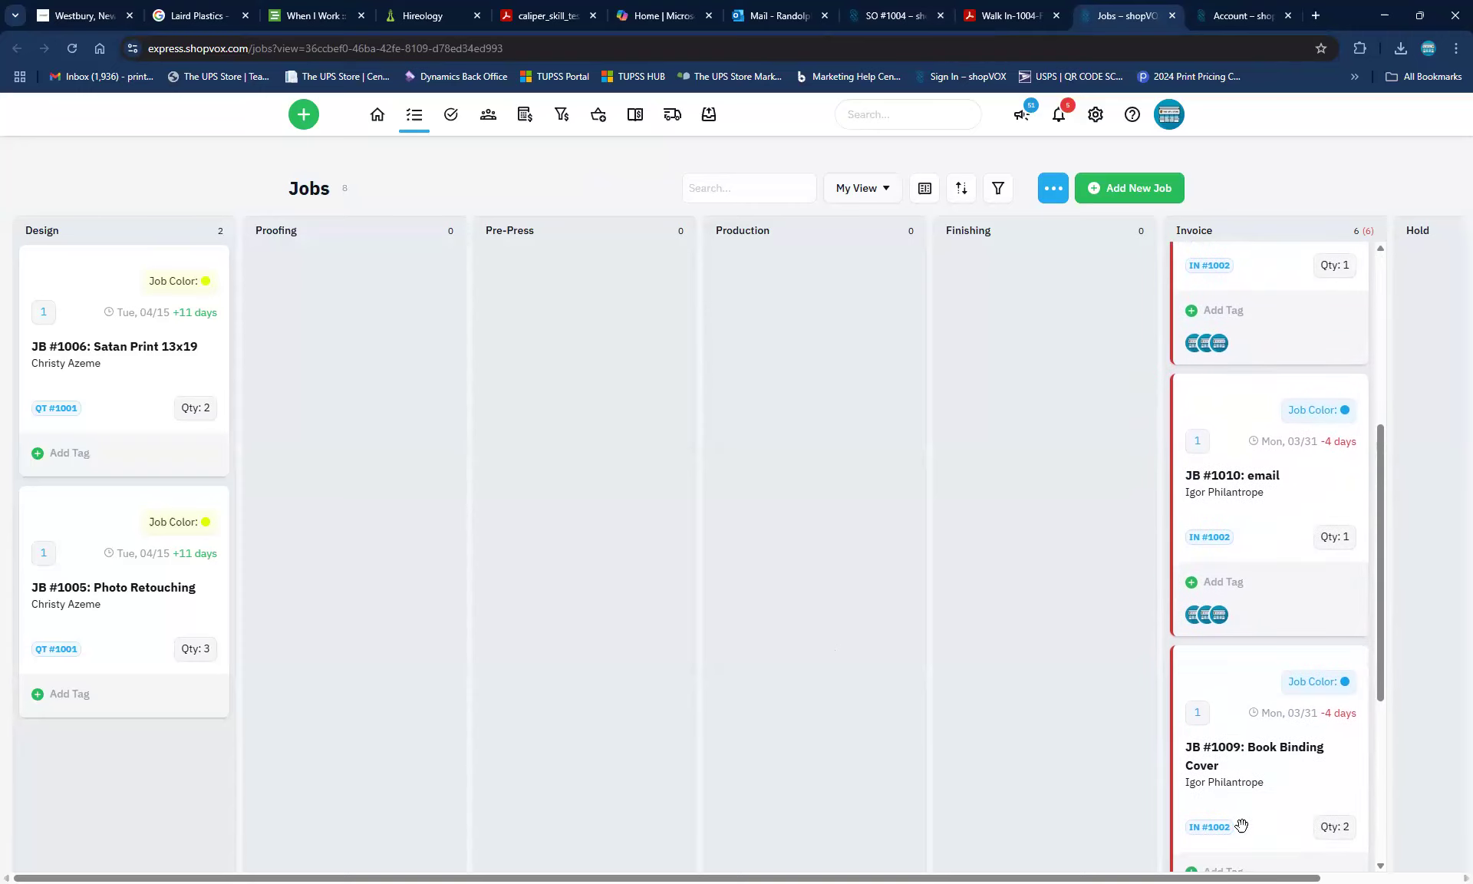
{"action": "scroll", "coordinate": [1241, 825], "scroll_direction": "down", "scroll_amount": 6}
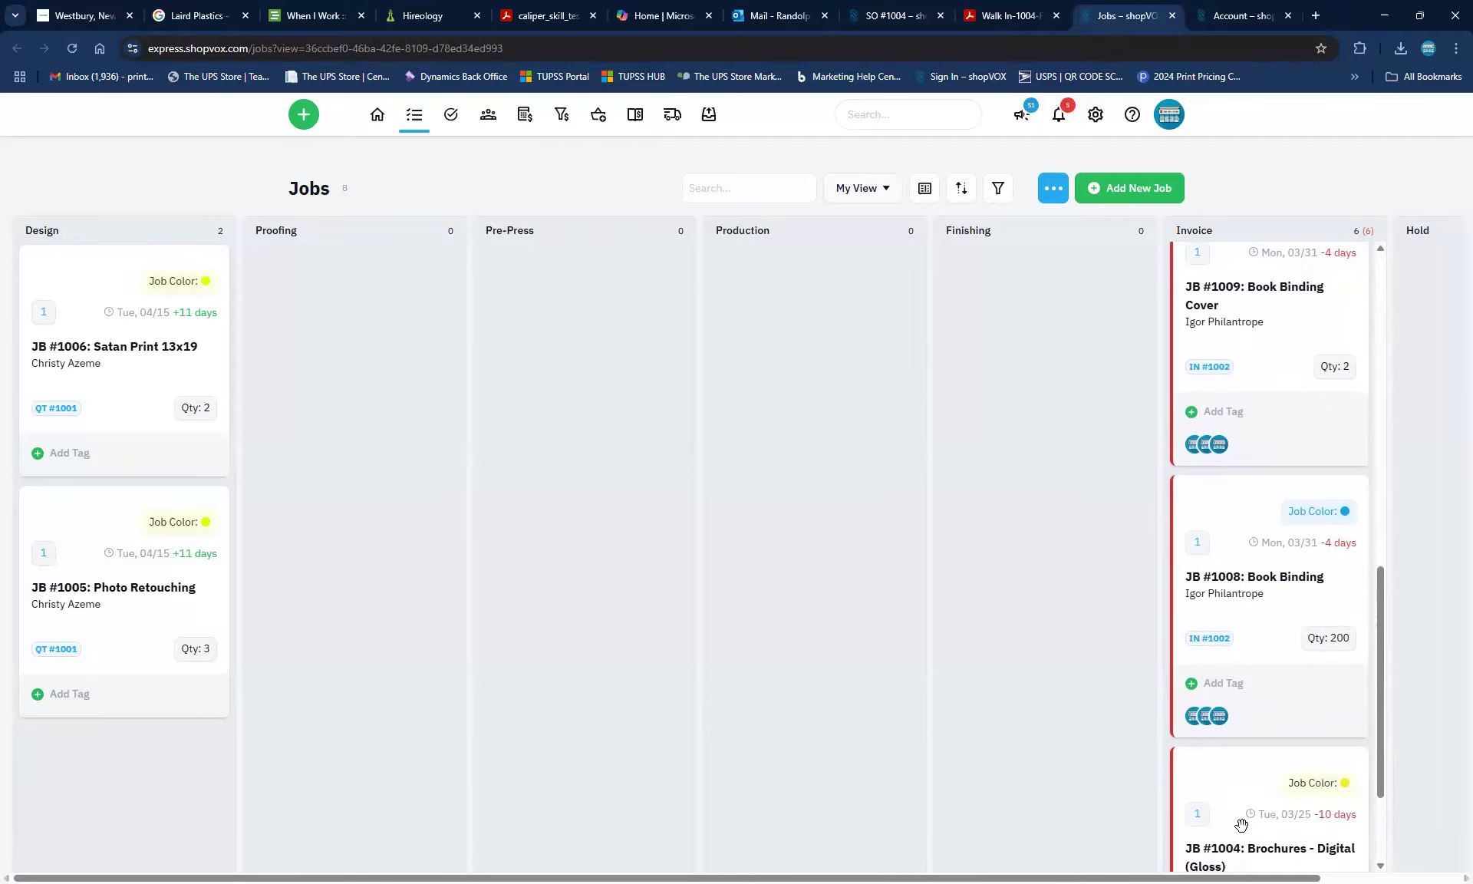
{"action": "scroll", "coordinate": [1242, 825], "scroll_direction": "down", "scroll_amount": 2}
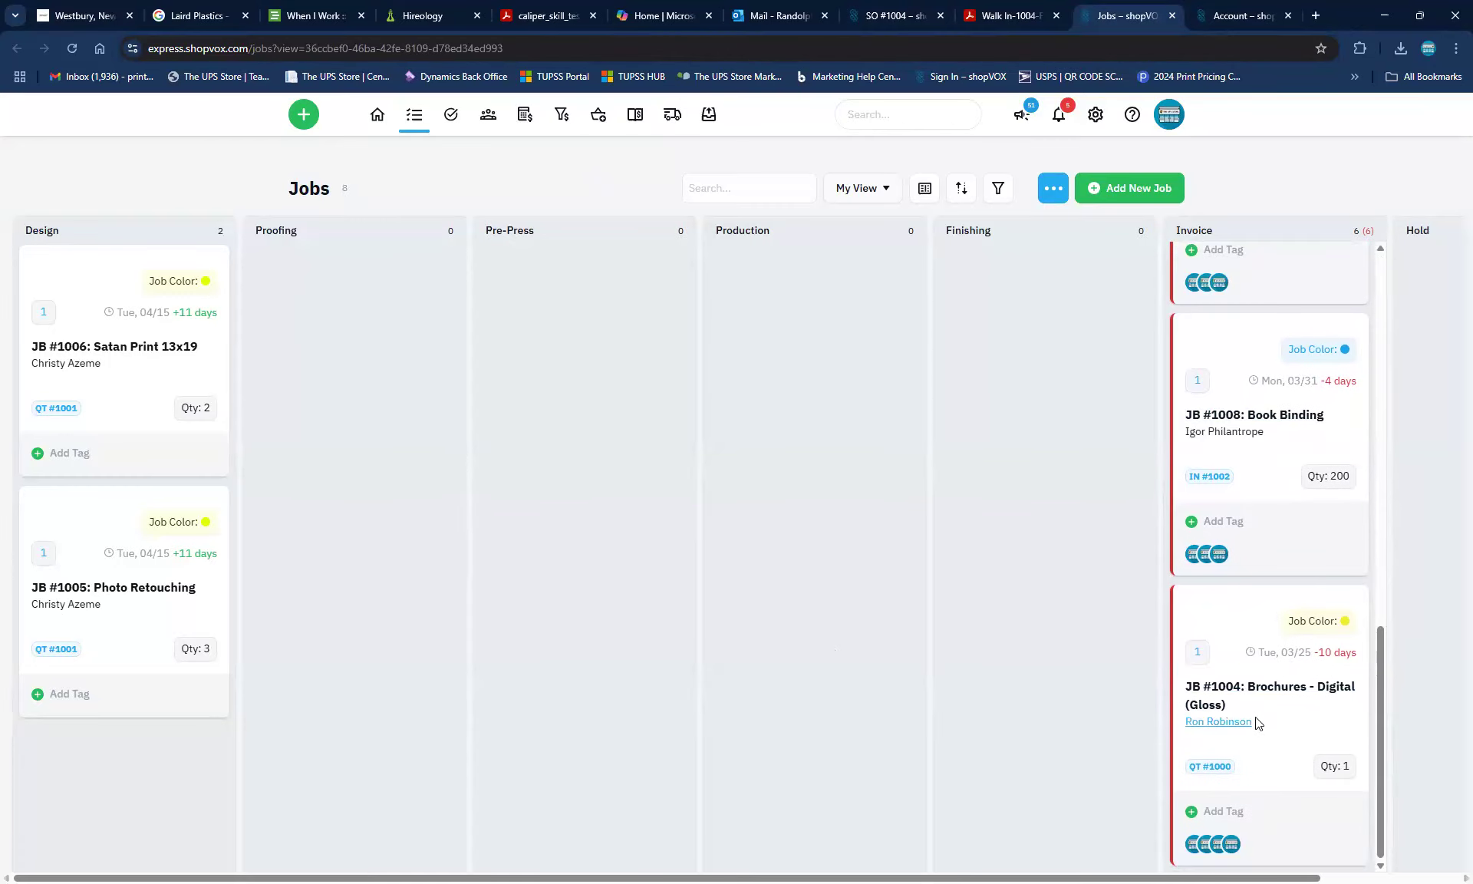
{"action": "scroll", "coordinate": [1259, 723], "scroll_direction": "up", "scroll_amount": 4}
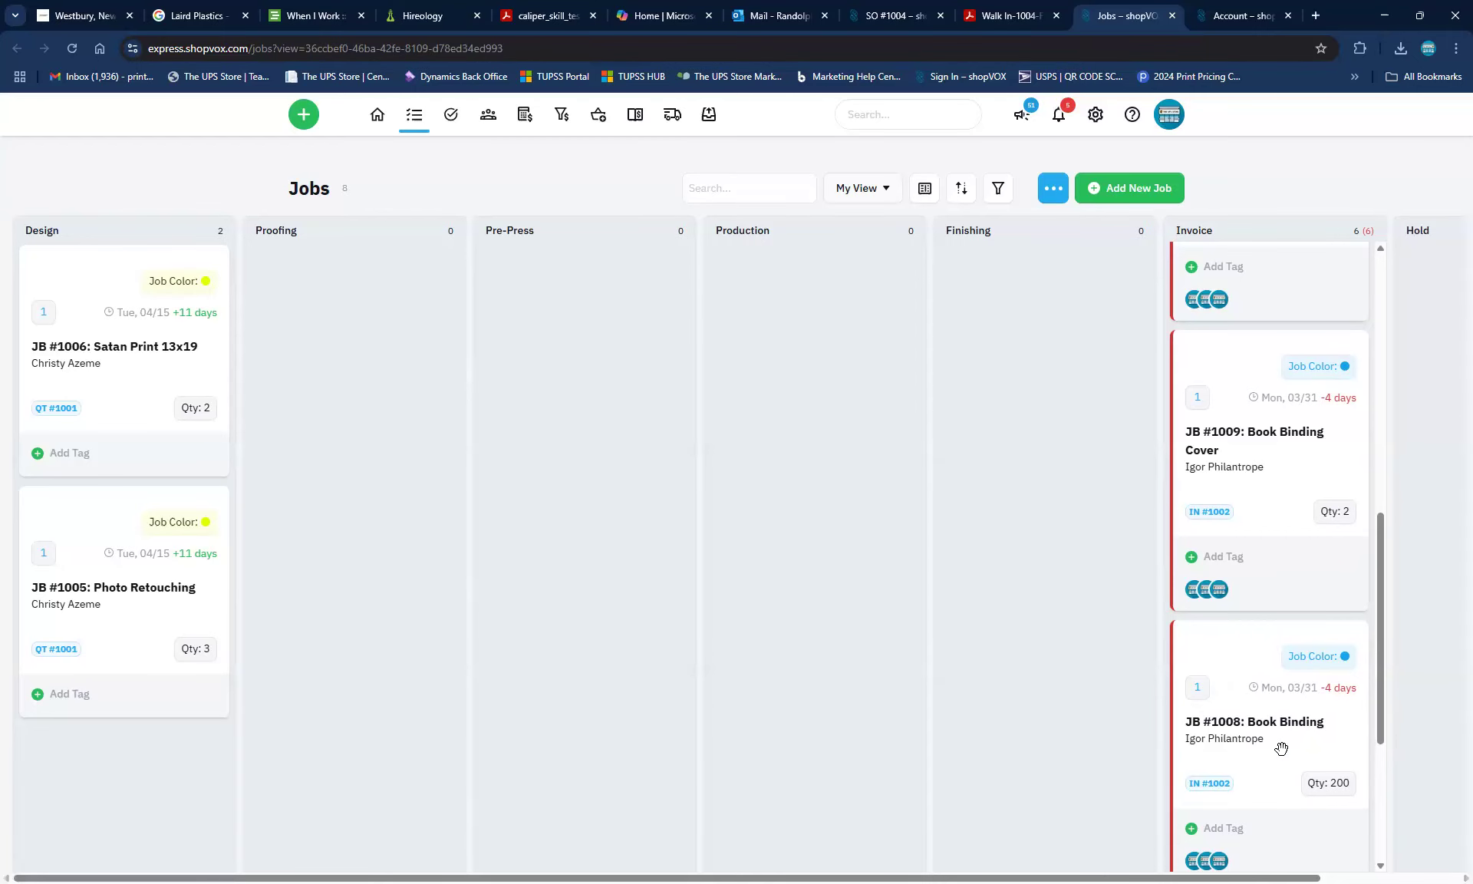
{"action": "scroll", "coordinate": [1281, 748], "scroll_direction": "down", "scroll_amount": 3}
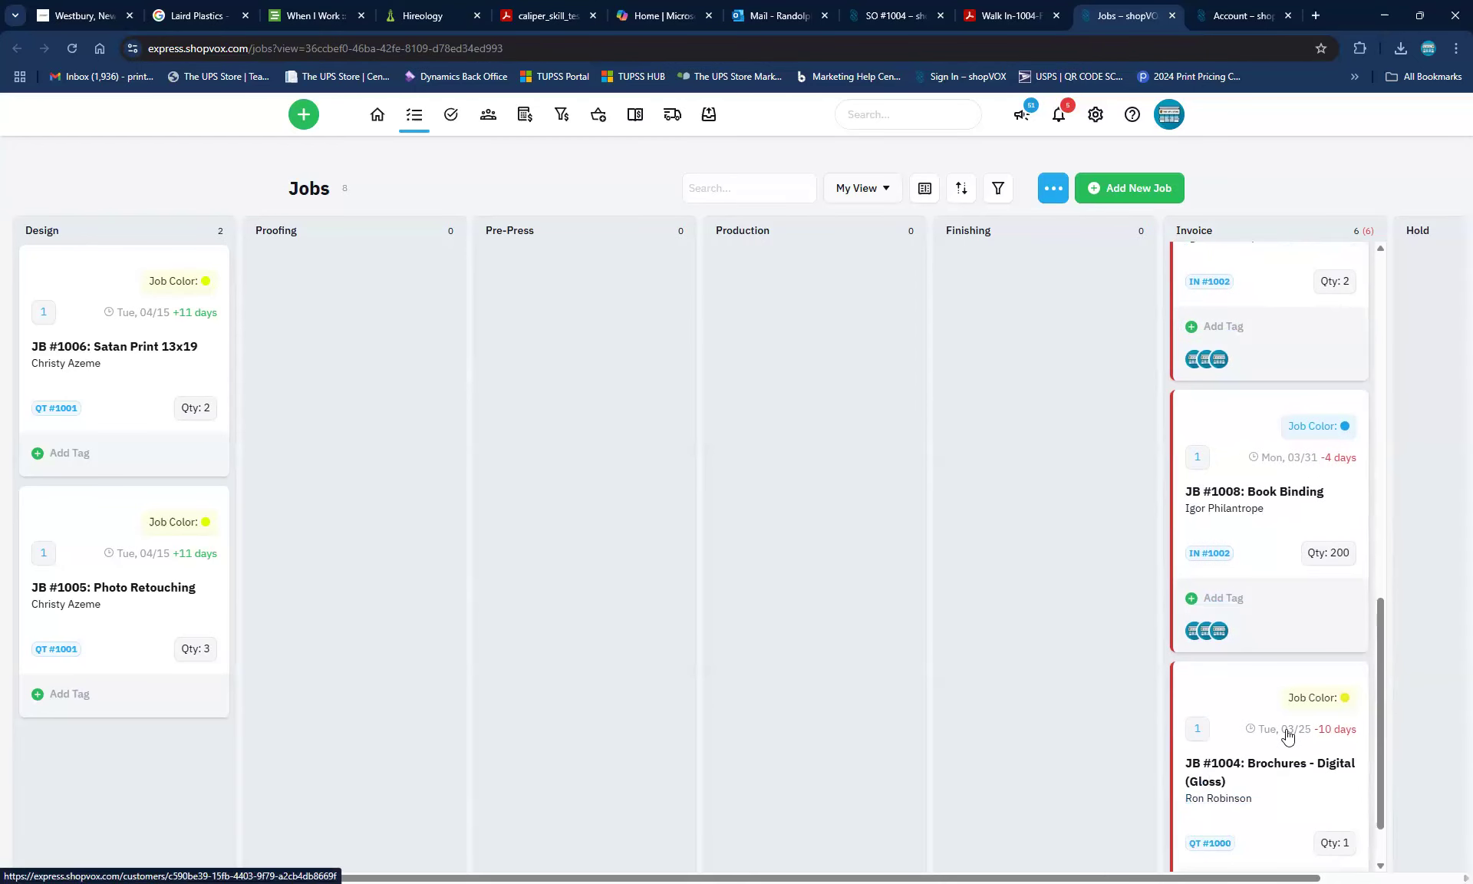
{"action": "scroll", "coordinate": [1293, 806], "scroll_direction": "up", "scroll_amount": 5}
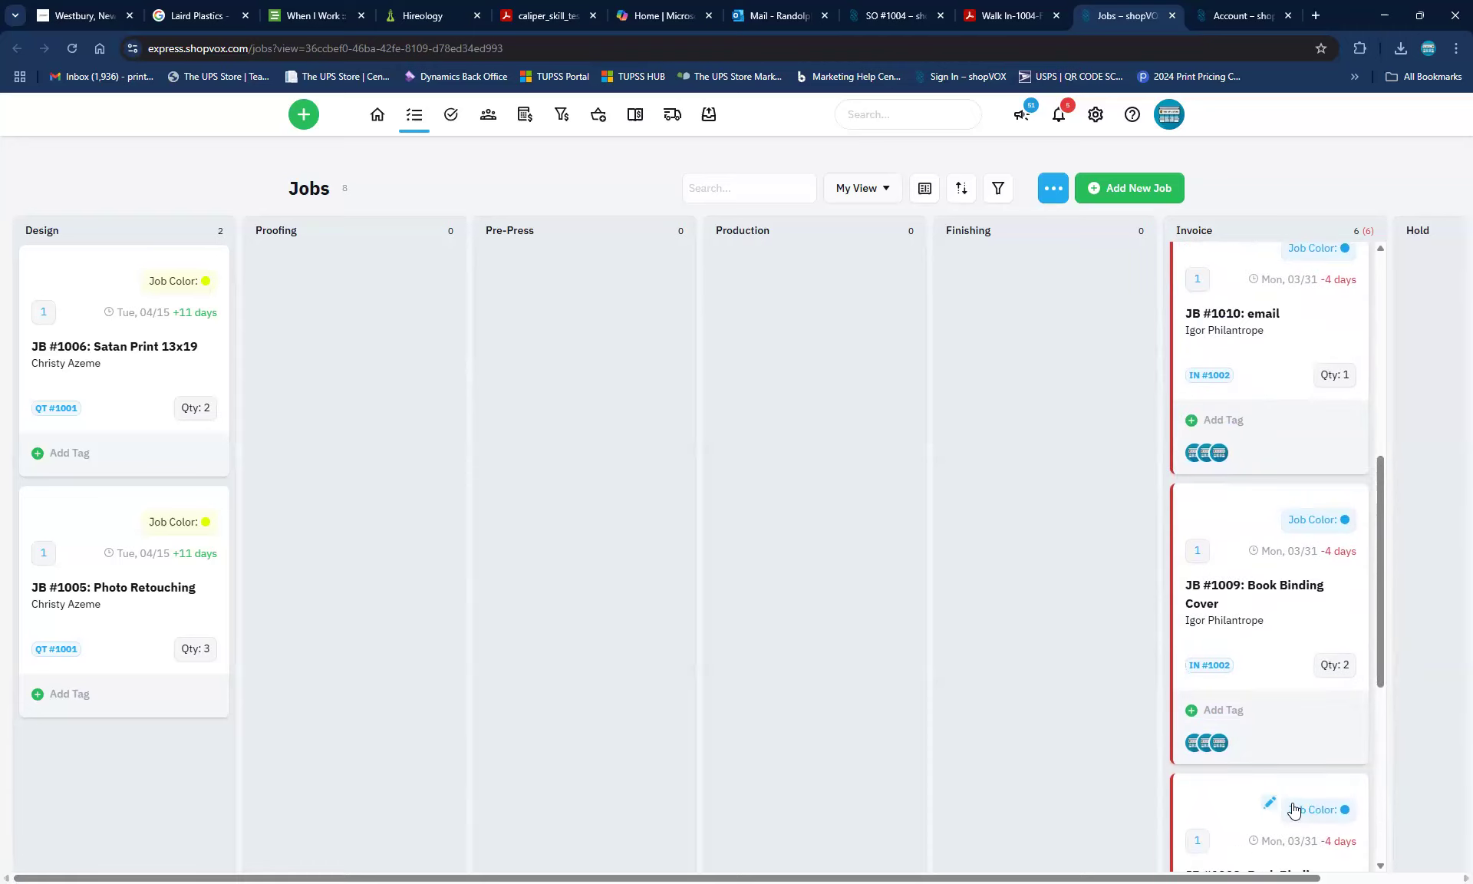
{"action": "scroll", "coordinate": [1295, 809], "scroll_direction": "up", "scroll_amount": 4}
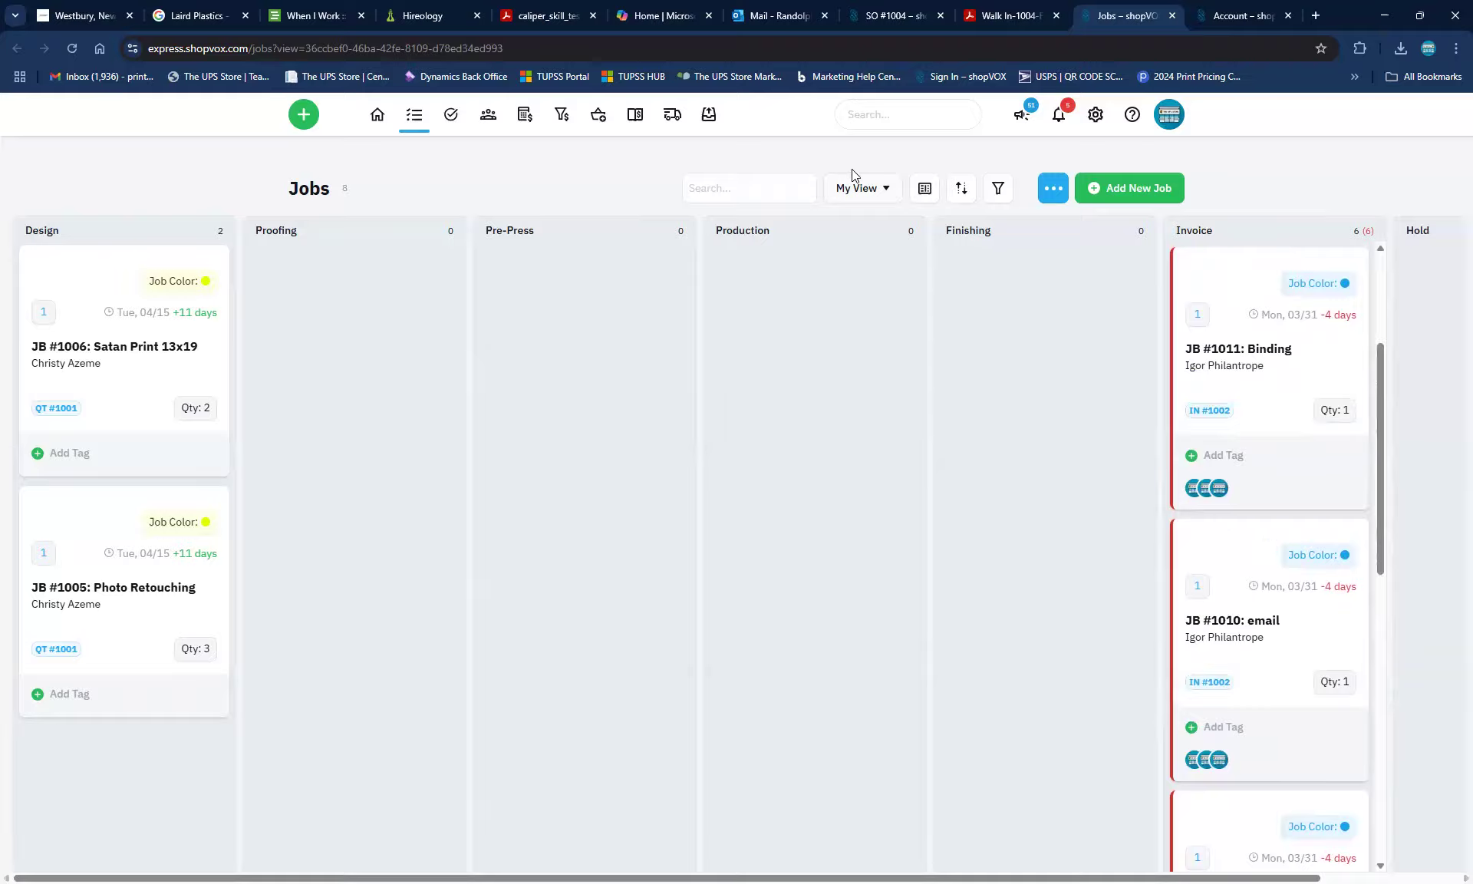
{"action": "left_click", "coordinate": [1231, 354]}
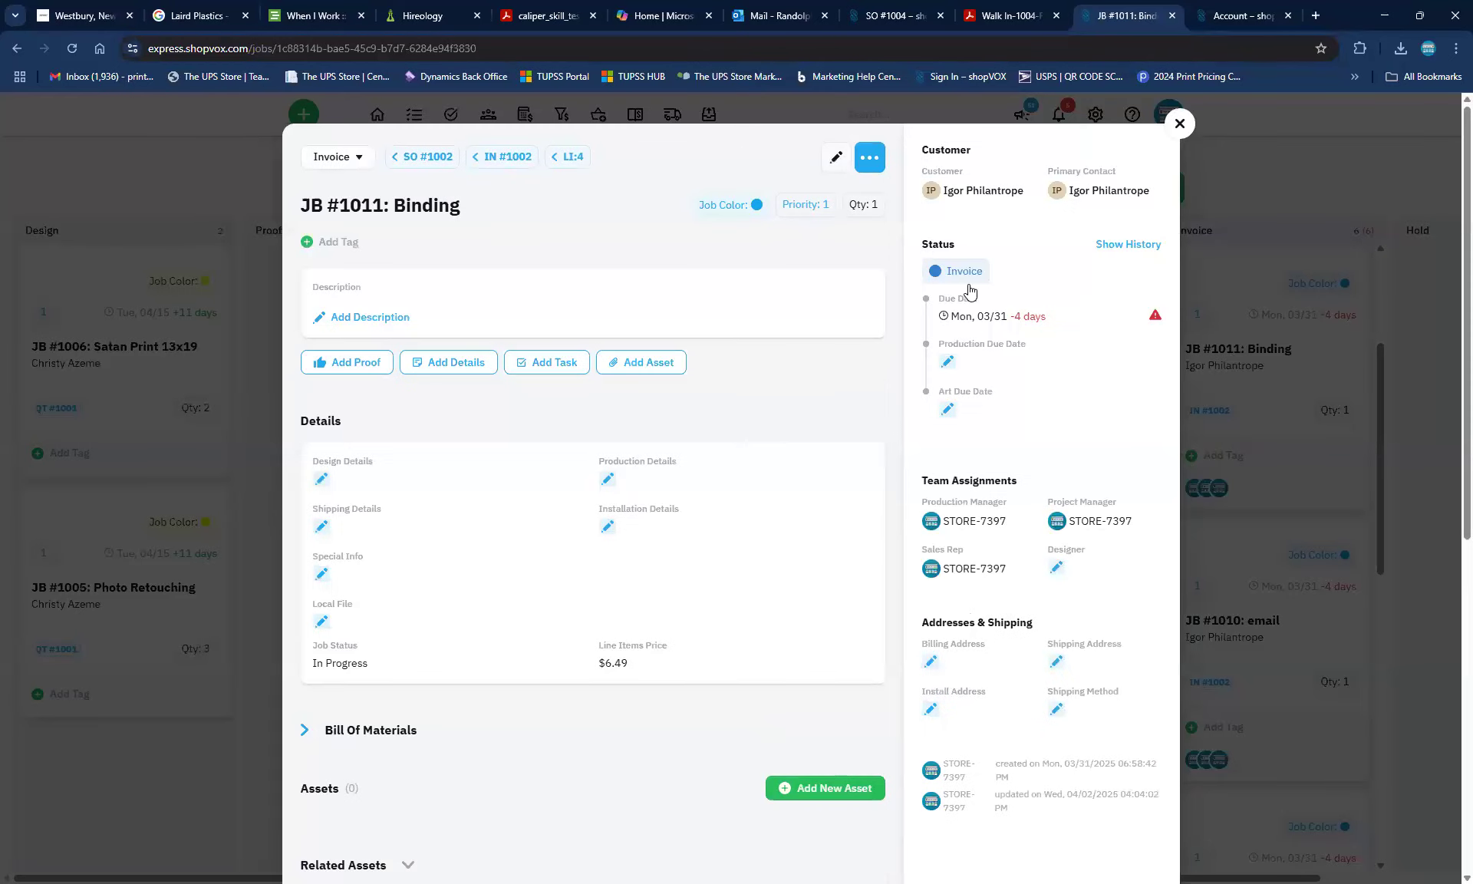
Change JB #1011: Binding from Invoice to Completed, then briefly view and close JB #1010: email
{"action": "left_click", "coordinate": [969, 290]}
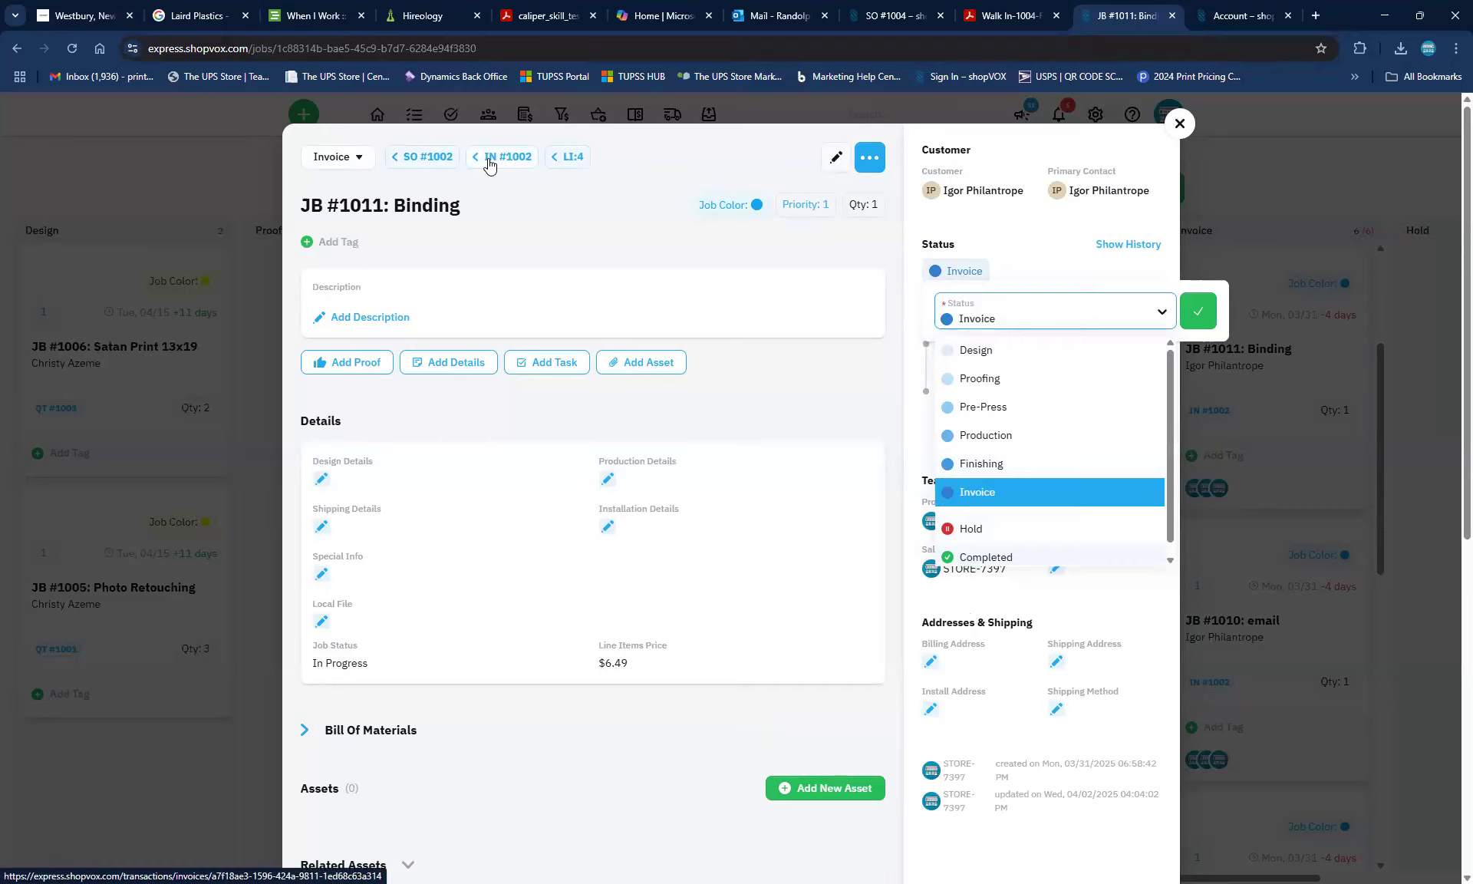
{"action": "left_click", "coordinate": [976, 557]}
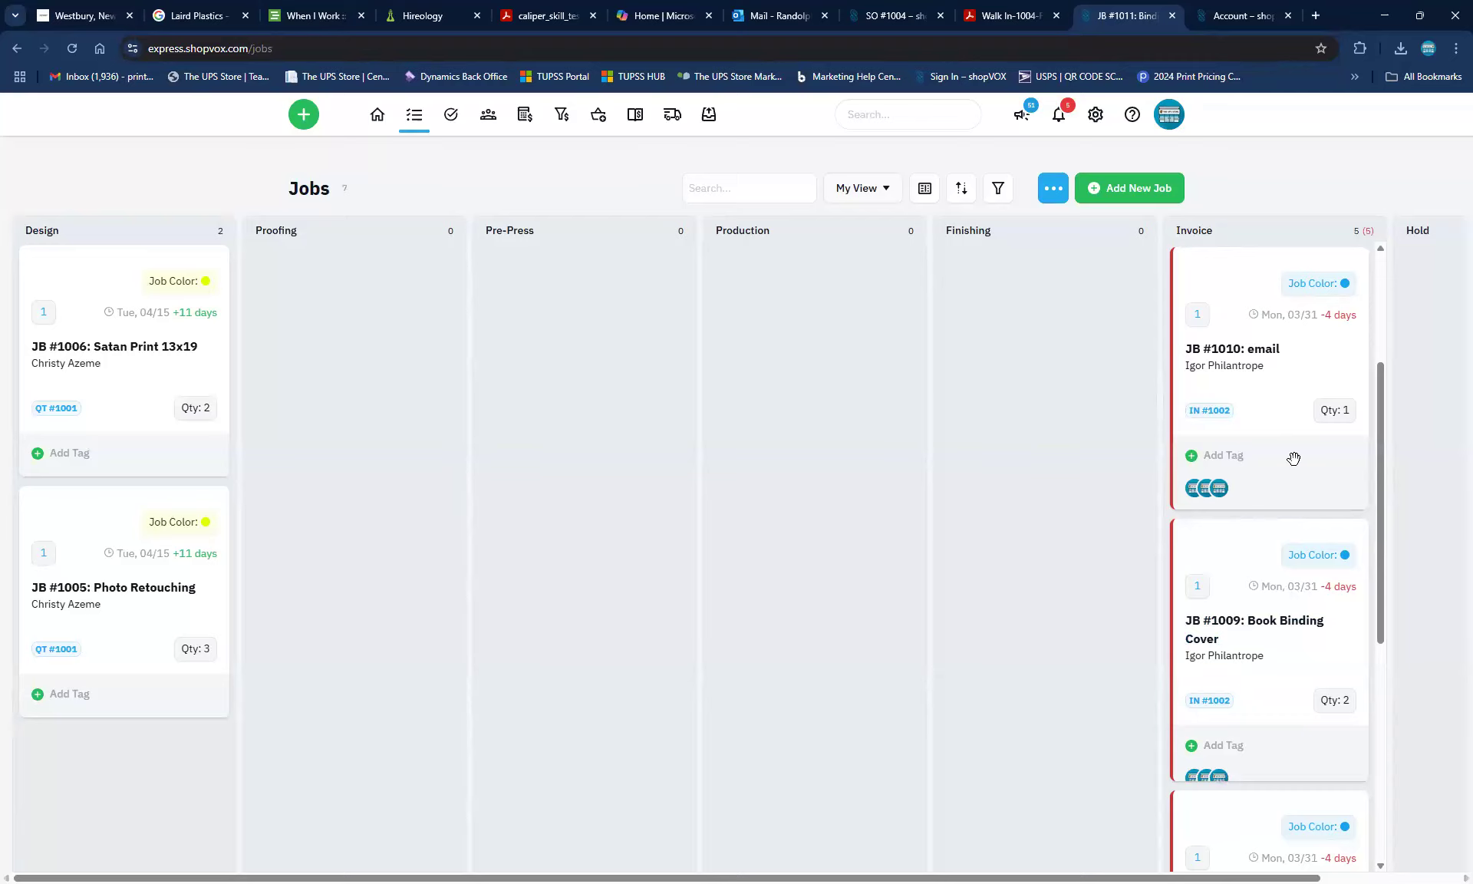
{"action": "left_click", "coordinate": [1262, 364]}
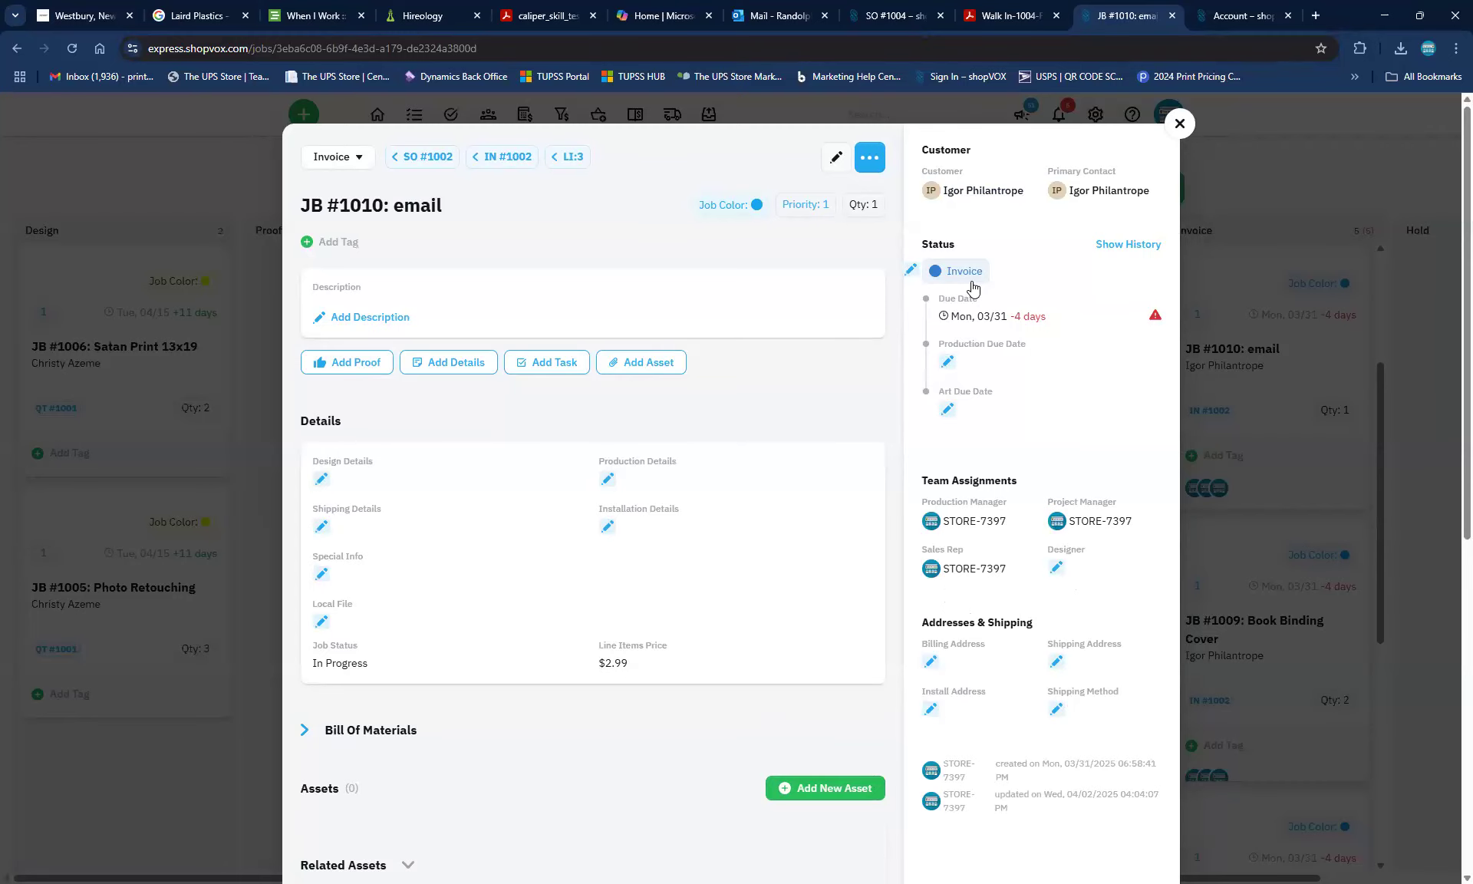
{"action": "left_click", "coordinate": [1180, 123]}
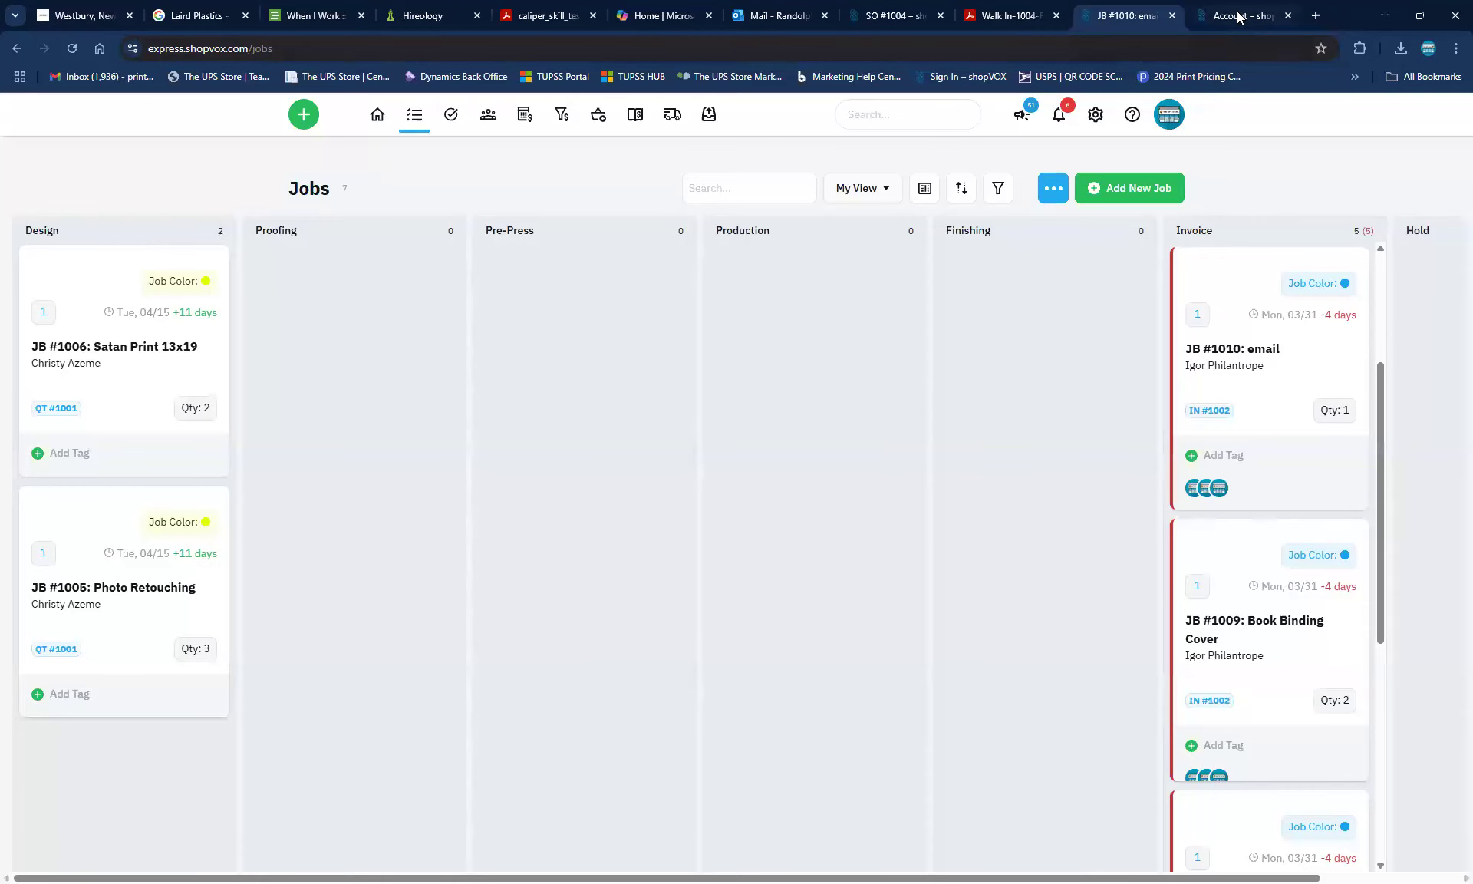
In the Account – shopVOX tab, go to Workflow in the settings menu
{"action": "left_click", "coordinate": [1239, 15]}
{"action": "scroll", "coordinate": [297, 590], "scroll_direction": "down", "scroll_amount": 7}
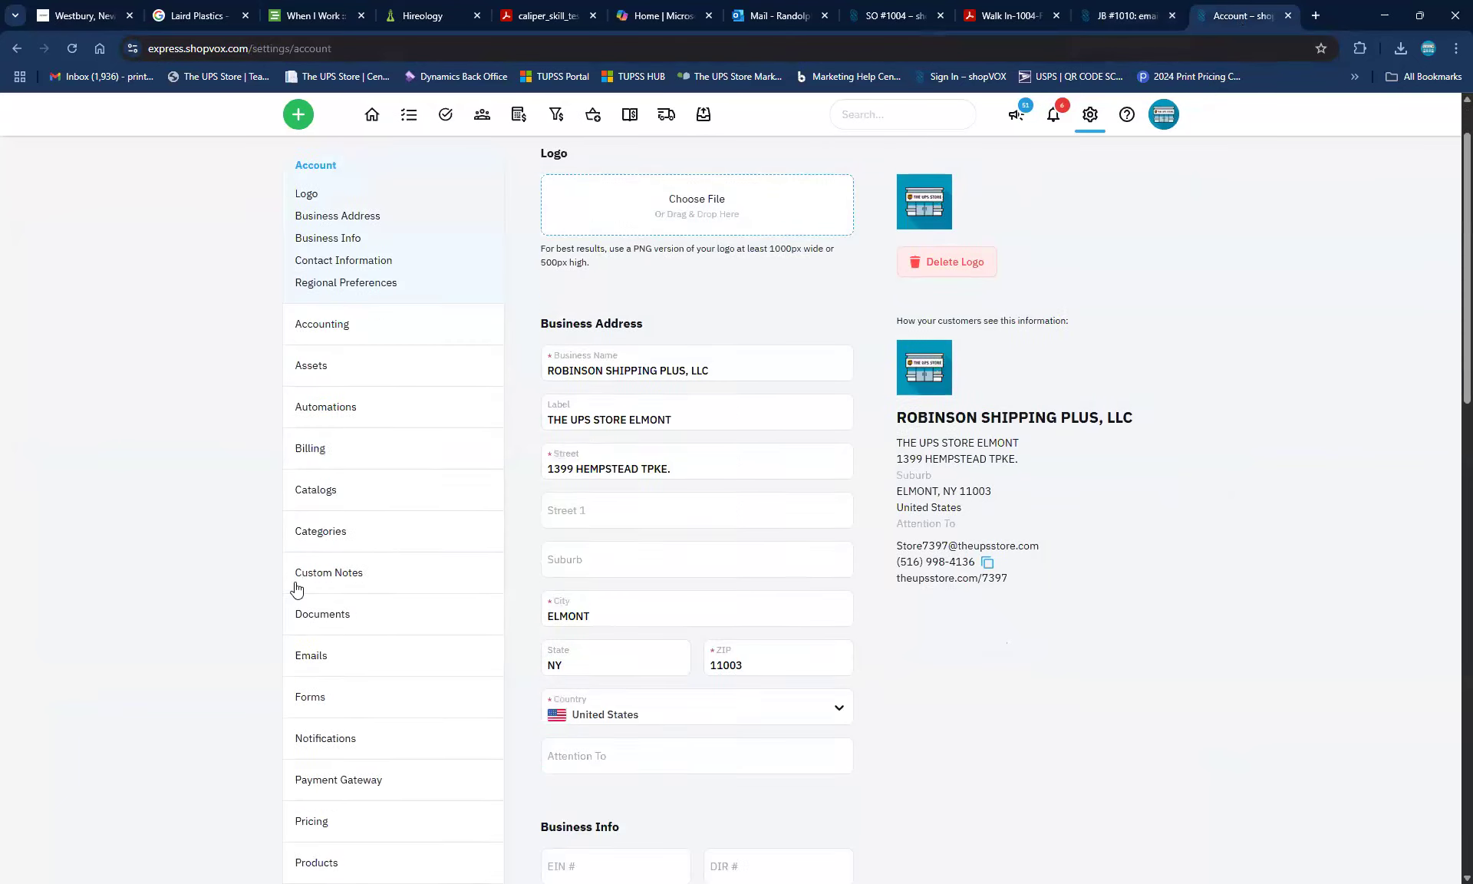
{"action": "scroll", "coordinate": [297, 590], "scroll_direction": "down", "scroll_amount": 7}
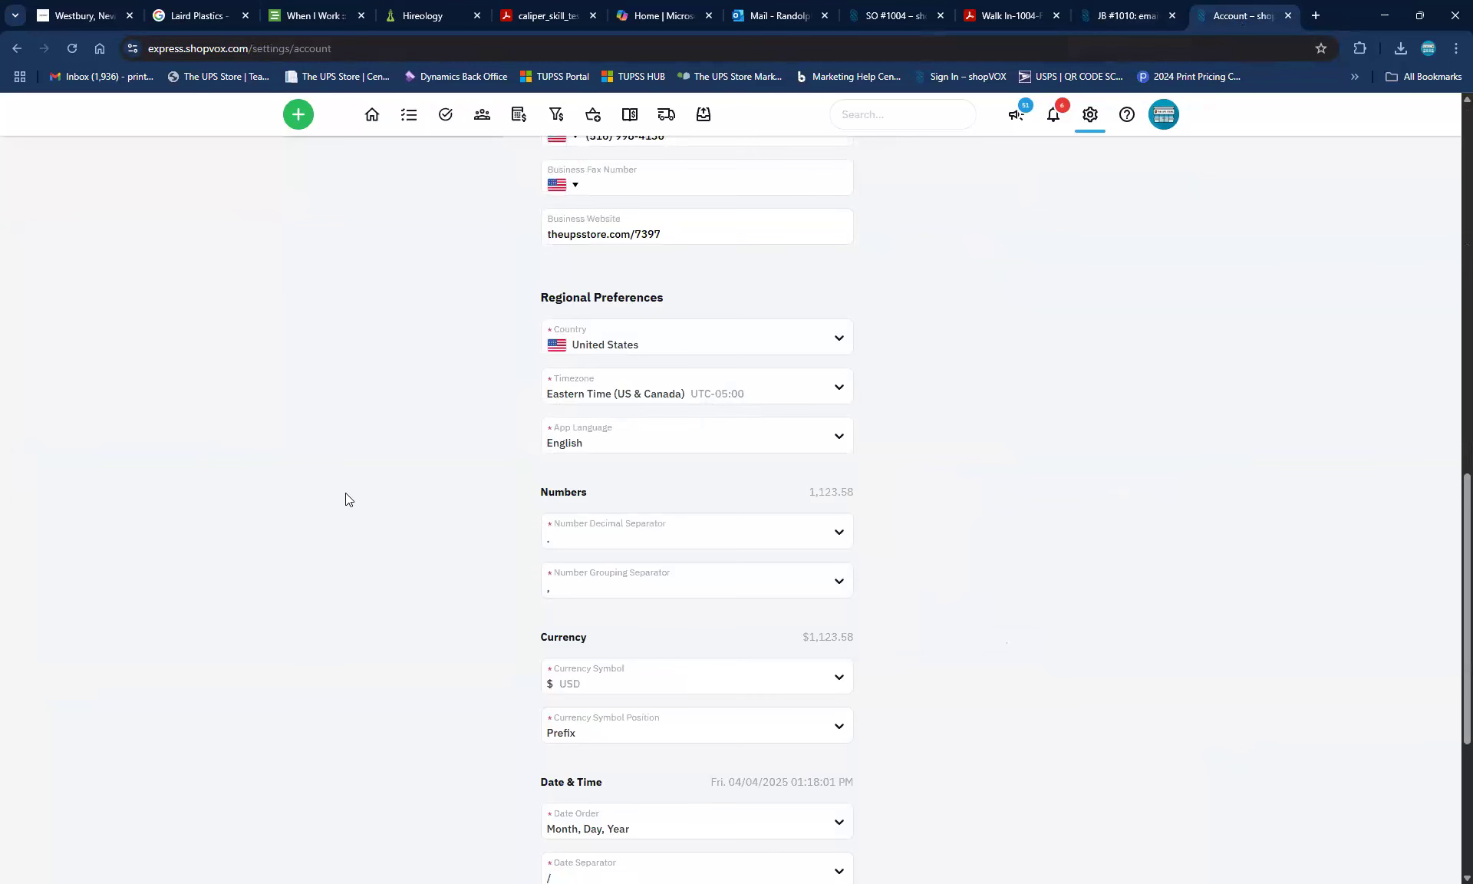
{"action": "scroll", "coordinate": [345, 493], "scroll_direction": "up", "scroll_amount": 5}
{"action": "left_click", "coordinate": [312, 514]}
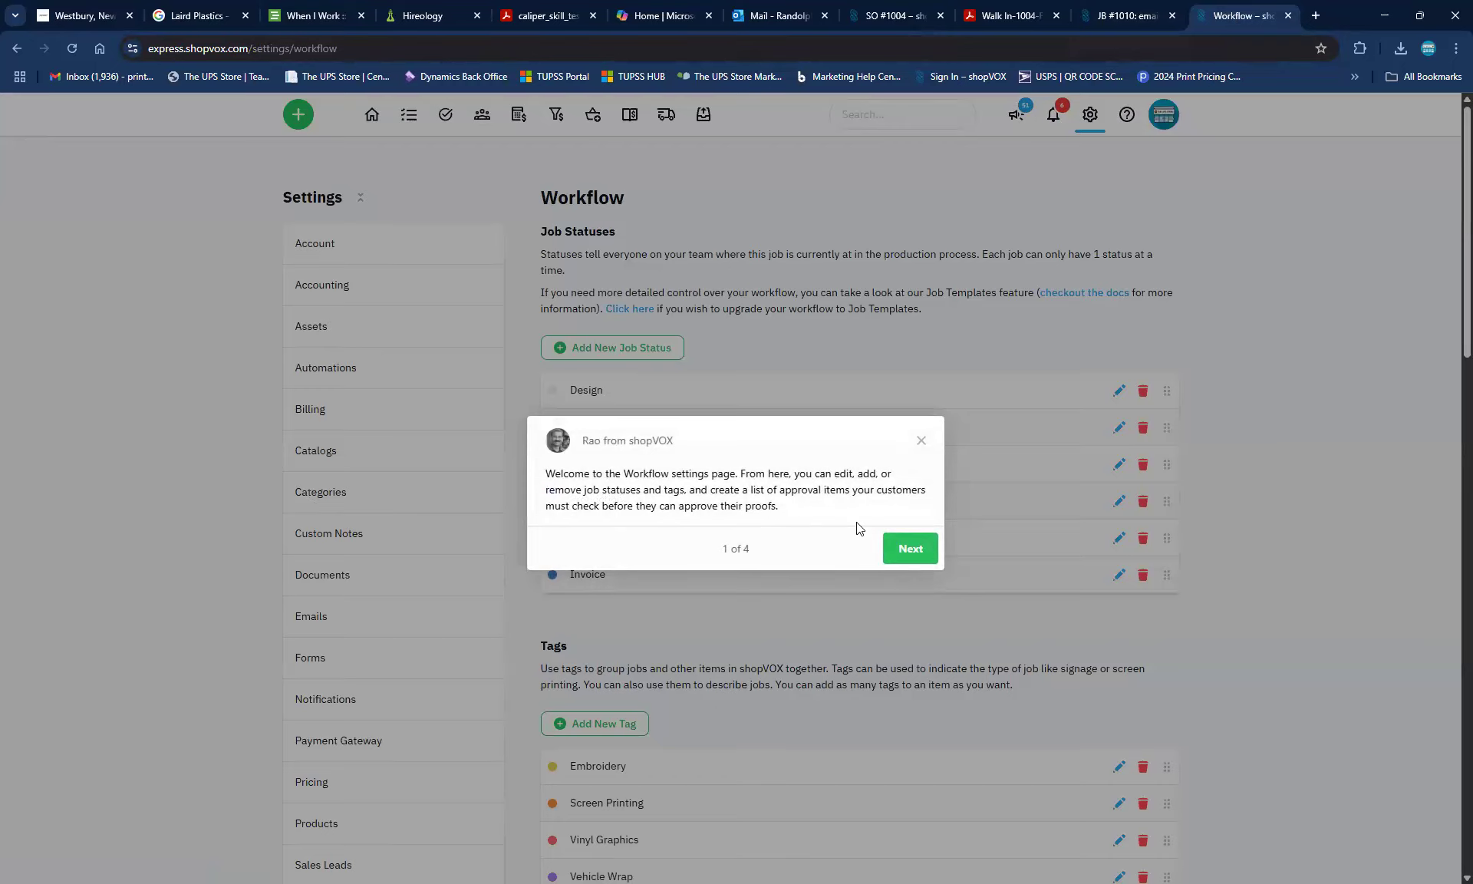
Step through the Workflow tour to Done, then request the Job Templates upgrade showing 7 active jobs
{"action": "left_click", "coordinate": [899, 545]}
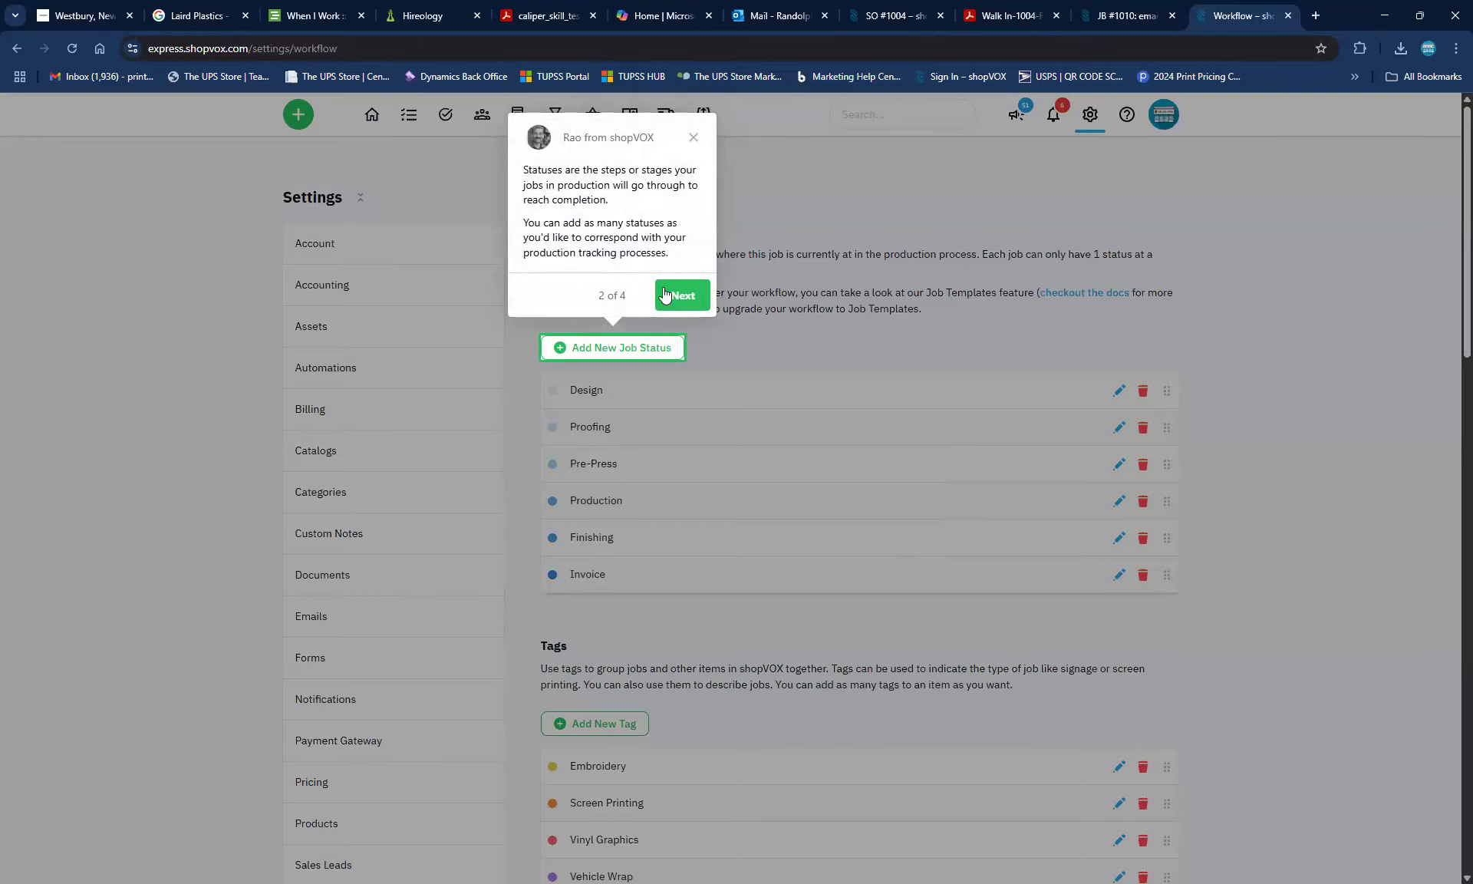
{"action": "left_click", "coordinate": [684, 305]}
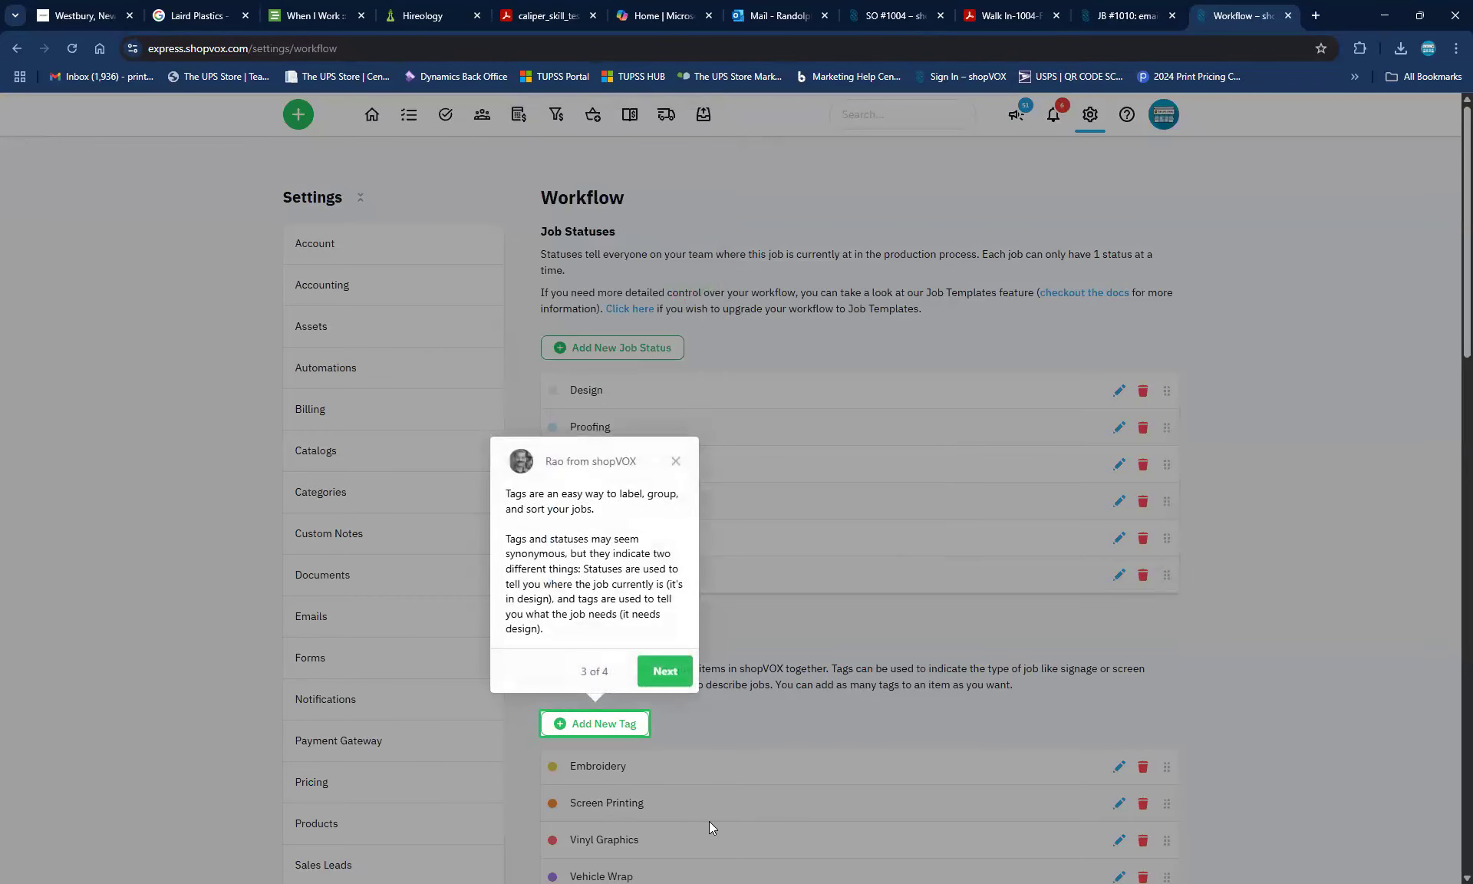
{"action": "left_click", "coordinate": [668, 664]}
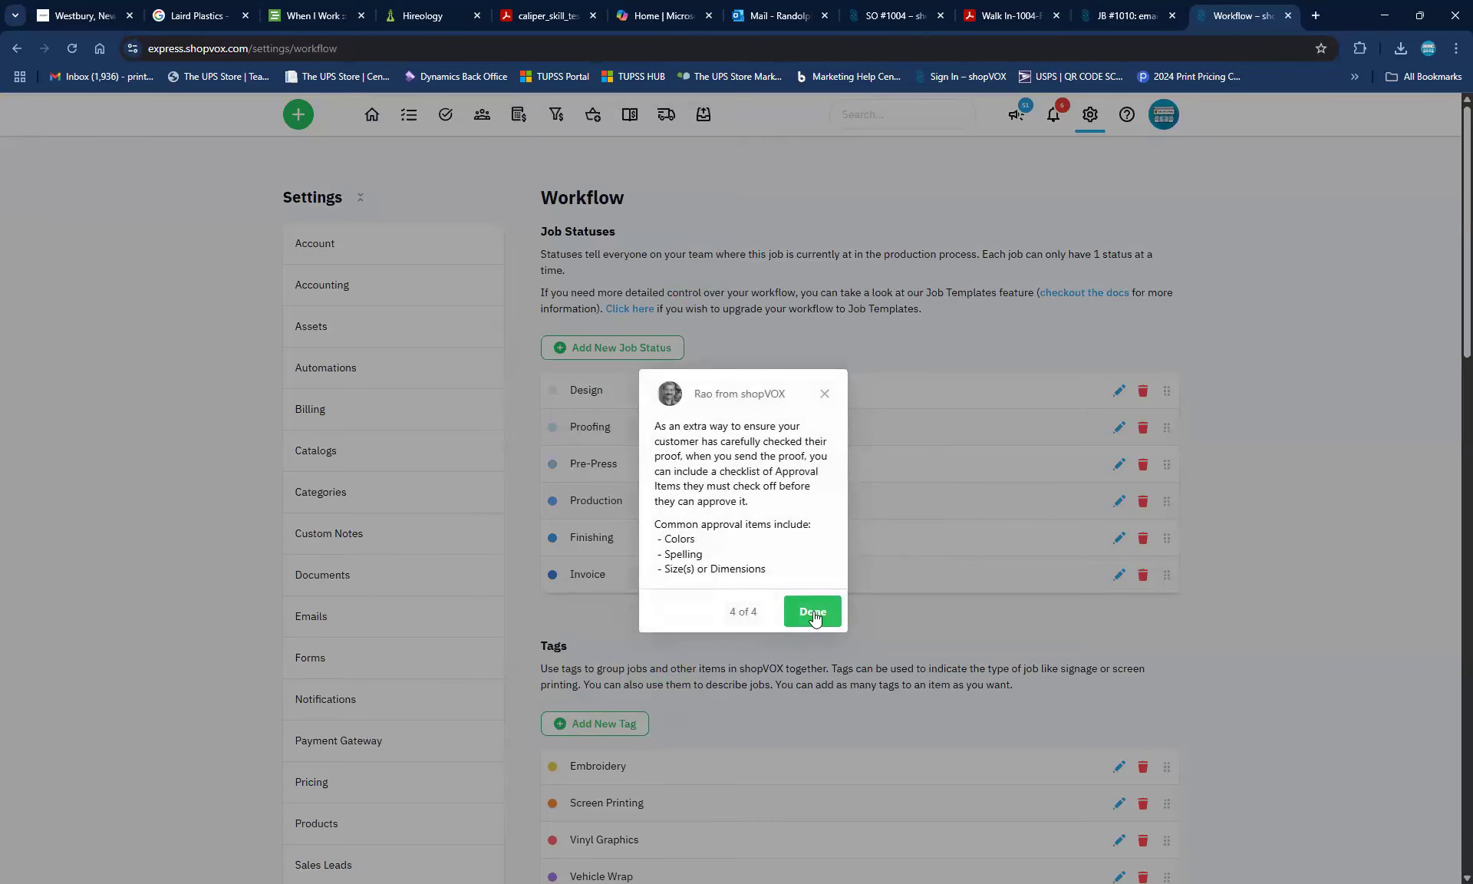
{"action": "left_click", "coordinate": [814, 617]}
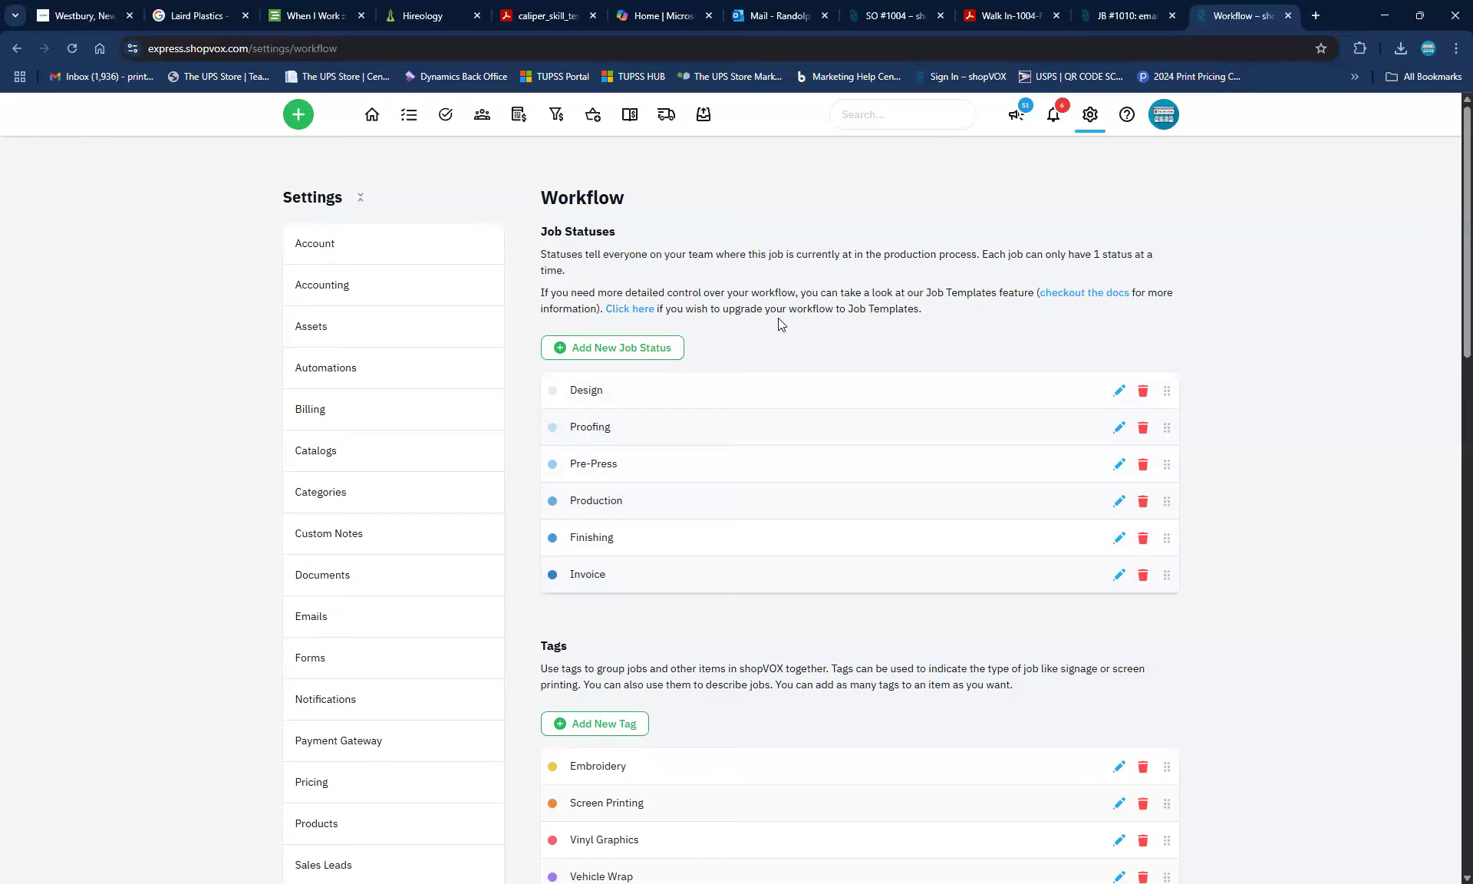
{"action": "left_click", "coordinate": [626, 308]}
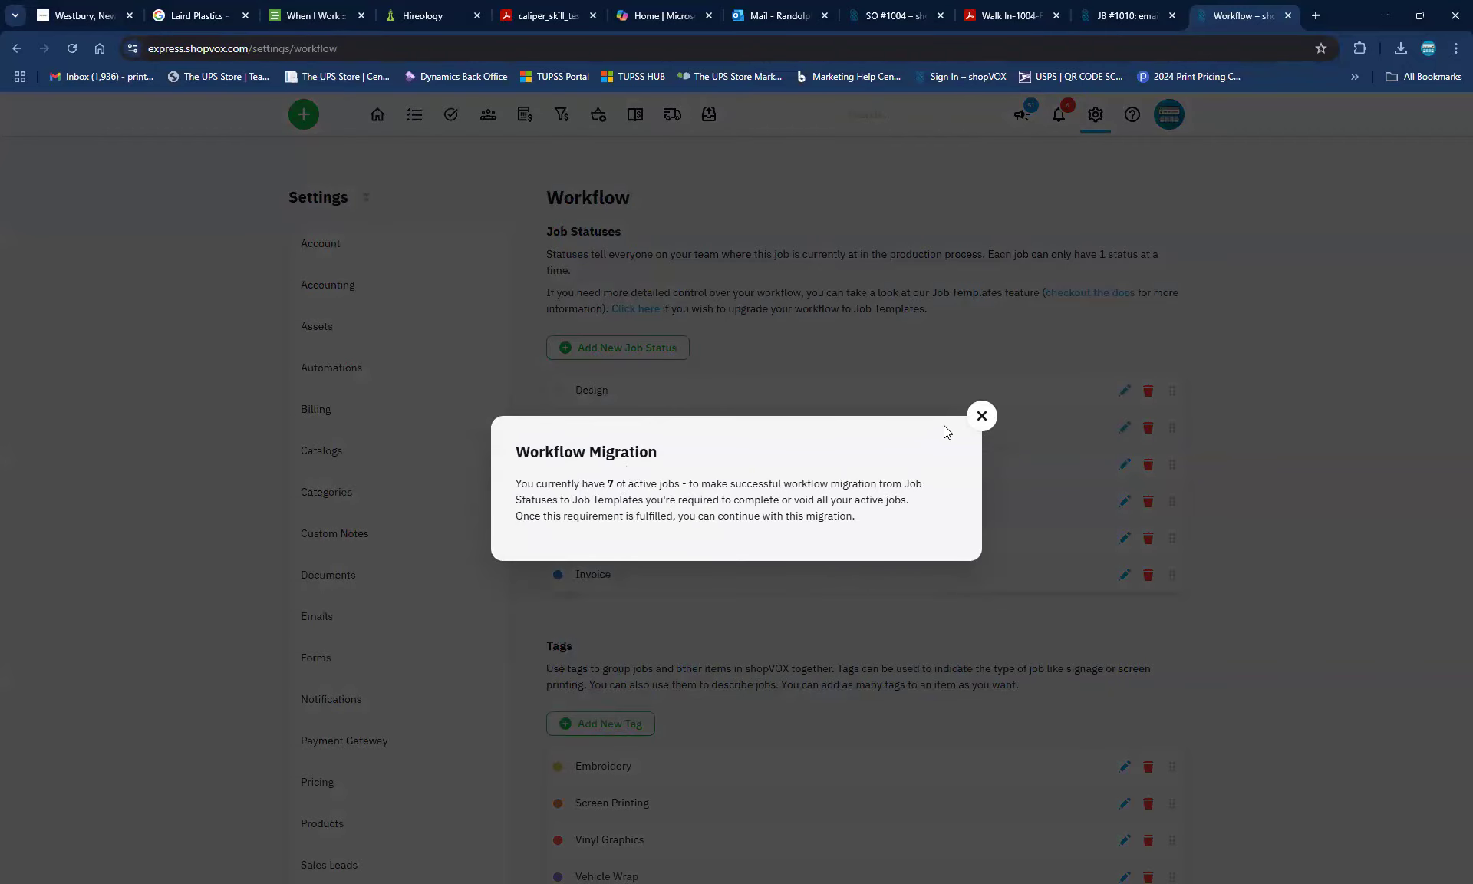
Dismiss the Workflow Migration notice and switch back to the JB #1010 Jobs board tab
{"action": "left_click", "coordinate": [981, 418]}
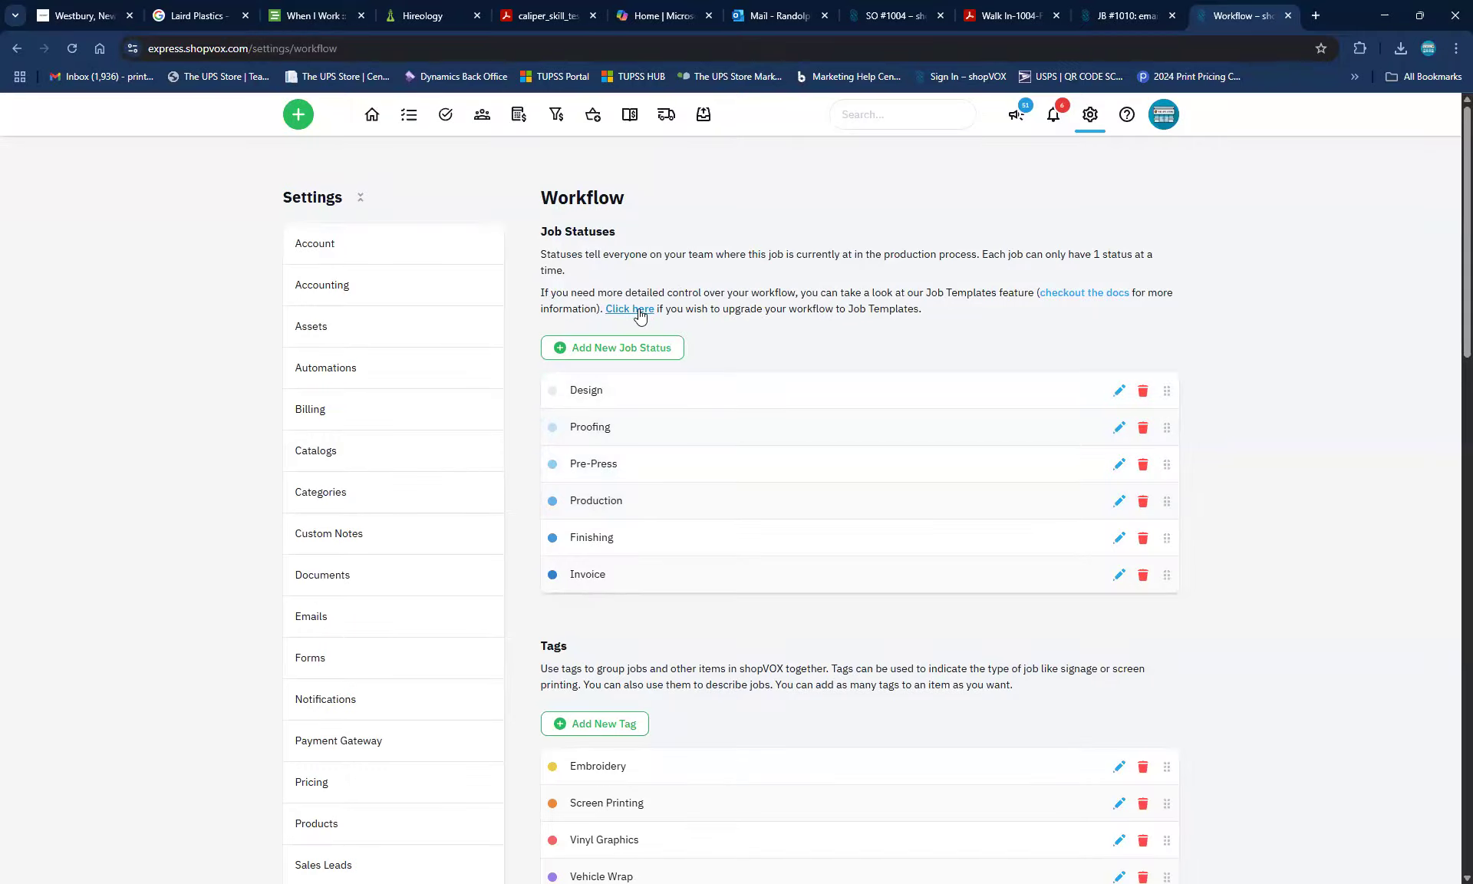
{"action": "left_click", "coordinate": [1117, 14]}
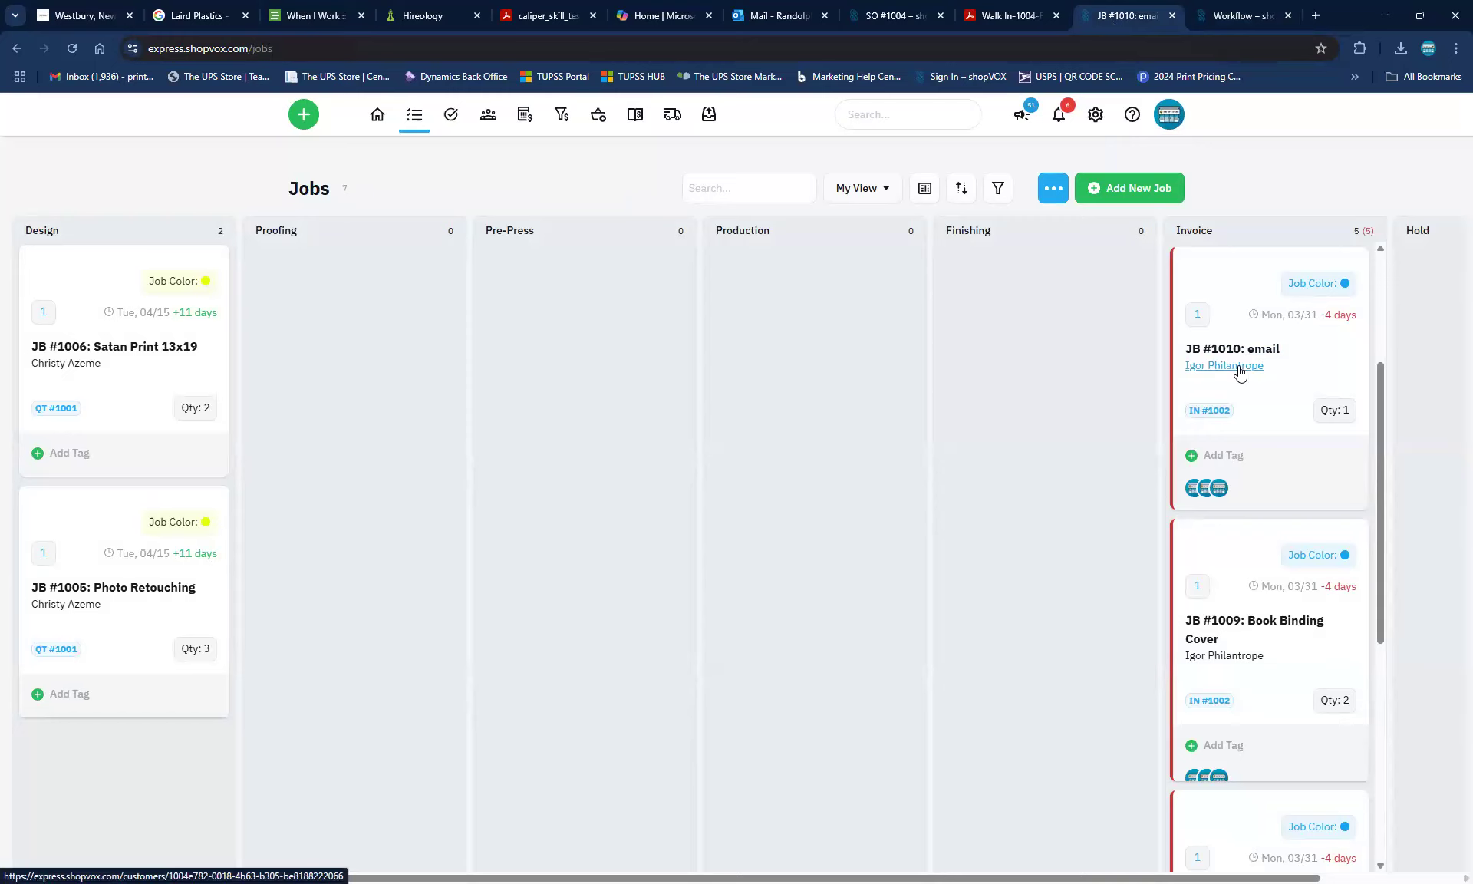
Open JB #1003, the business cards job, and change its status from Invoice to Completed
{"action": "scroll", "coordinate": [1297, 477], "scroll_direction": "up", "scroll_amount": 3}
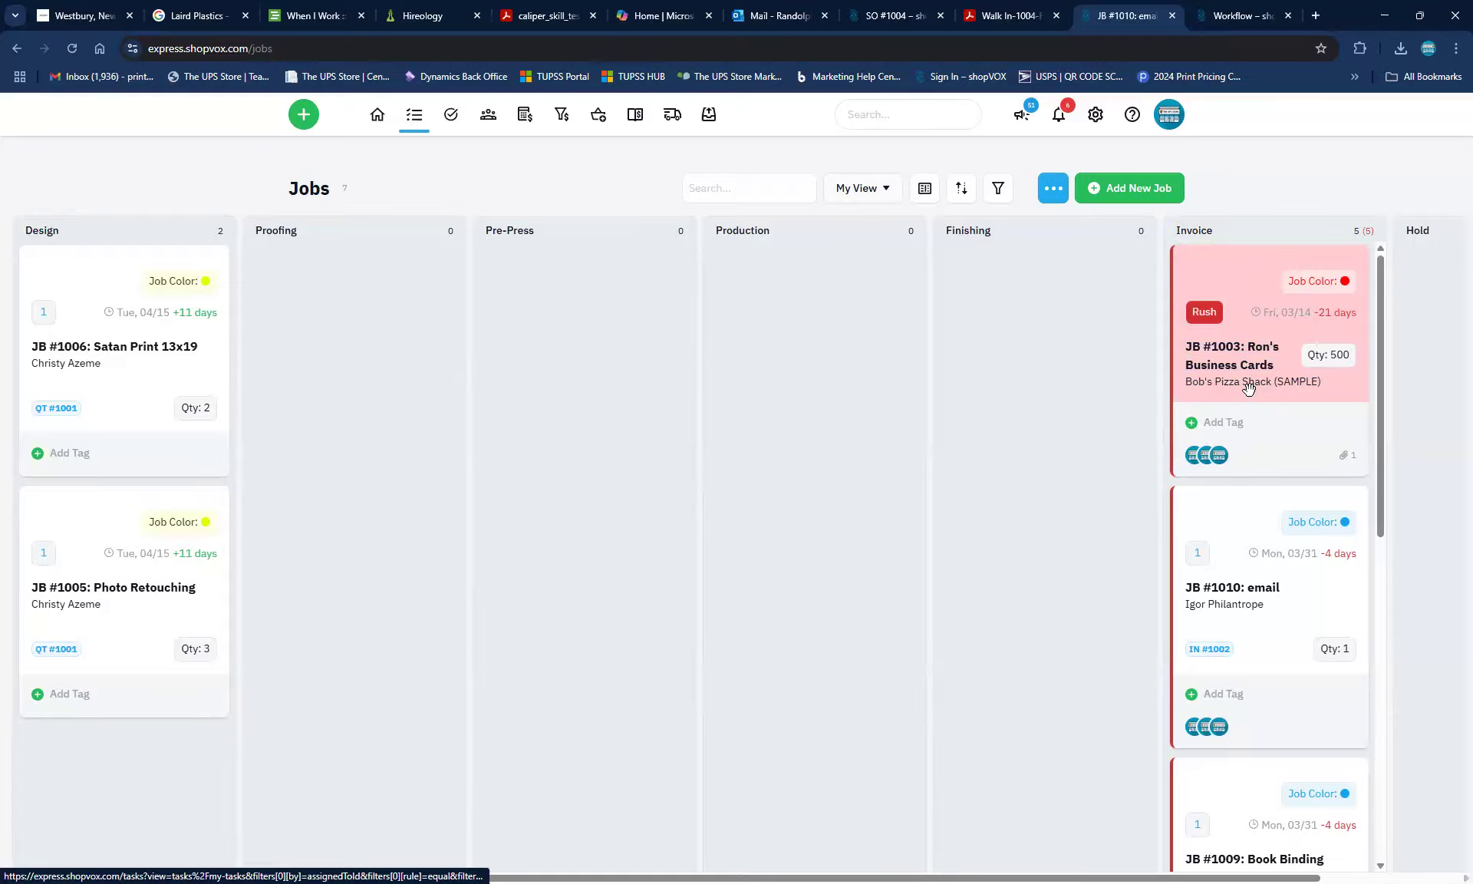
{"action": "left_click", "coordinate": [1238, 358]}
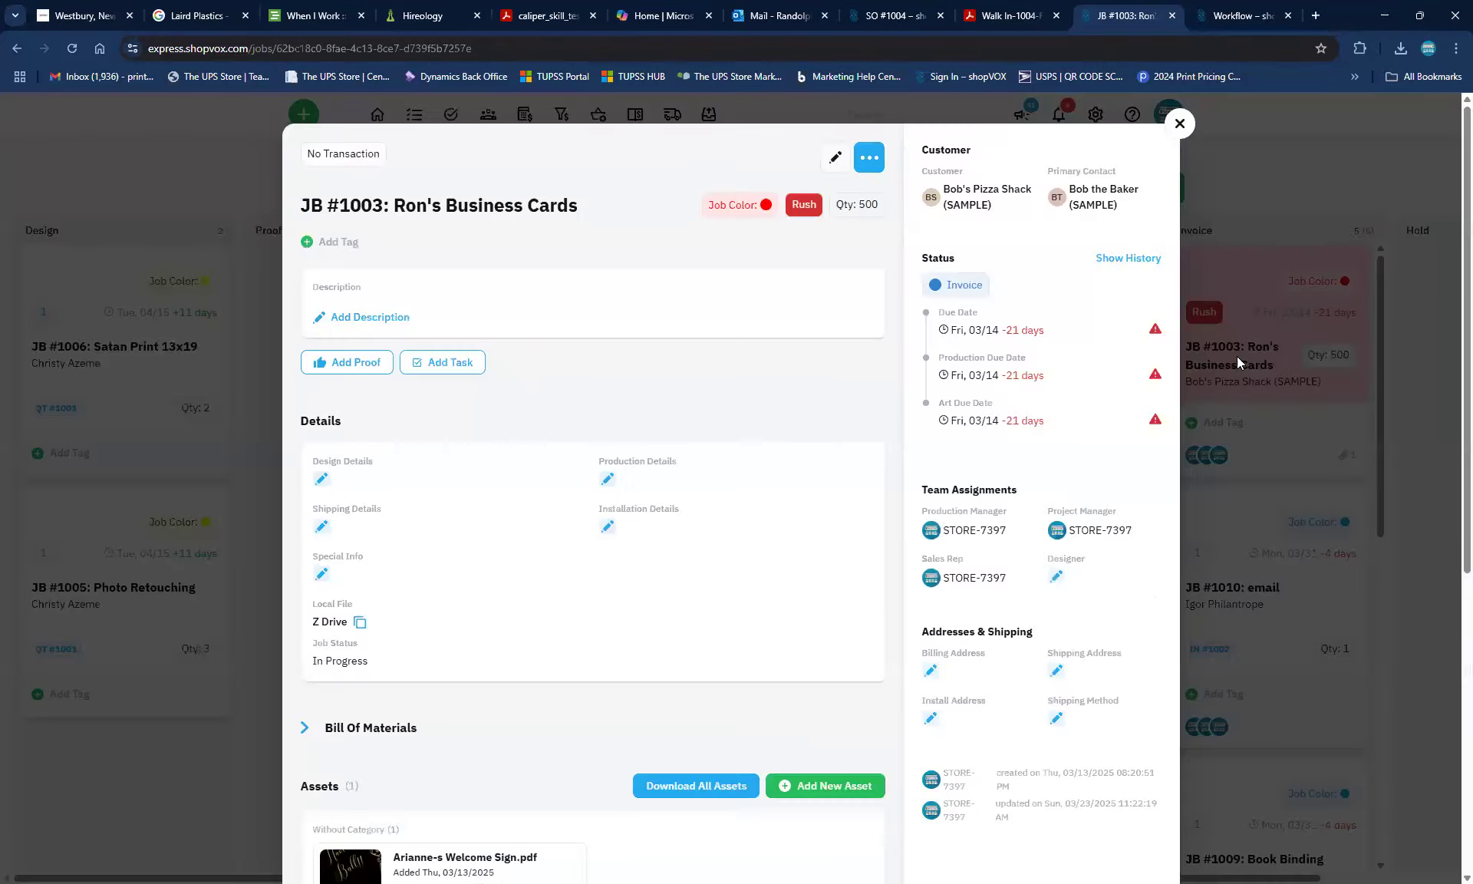
{"action": "left_click", "coordinate": [977, 286]}
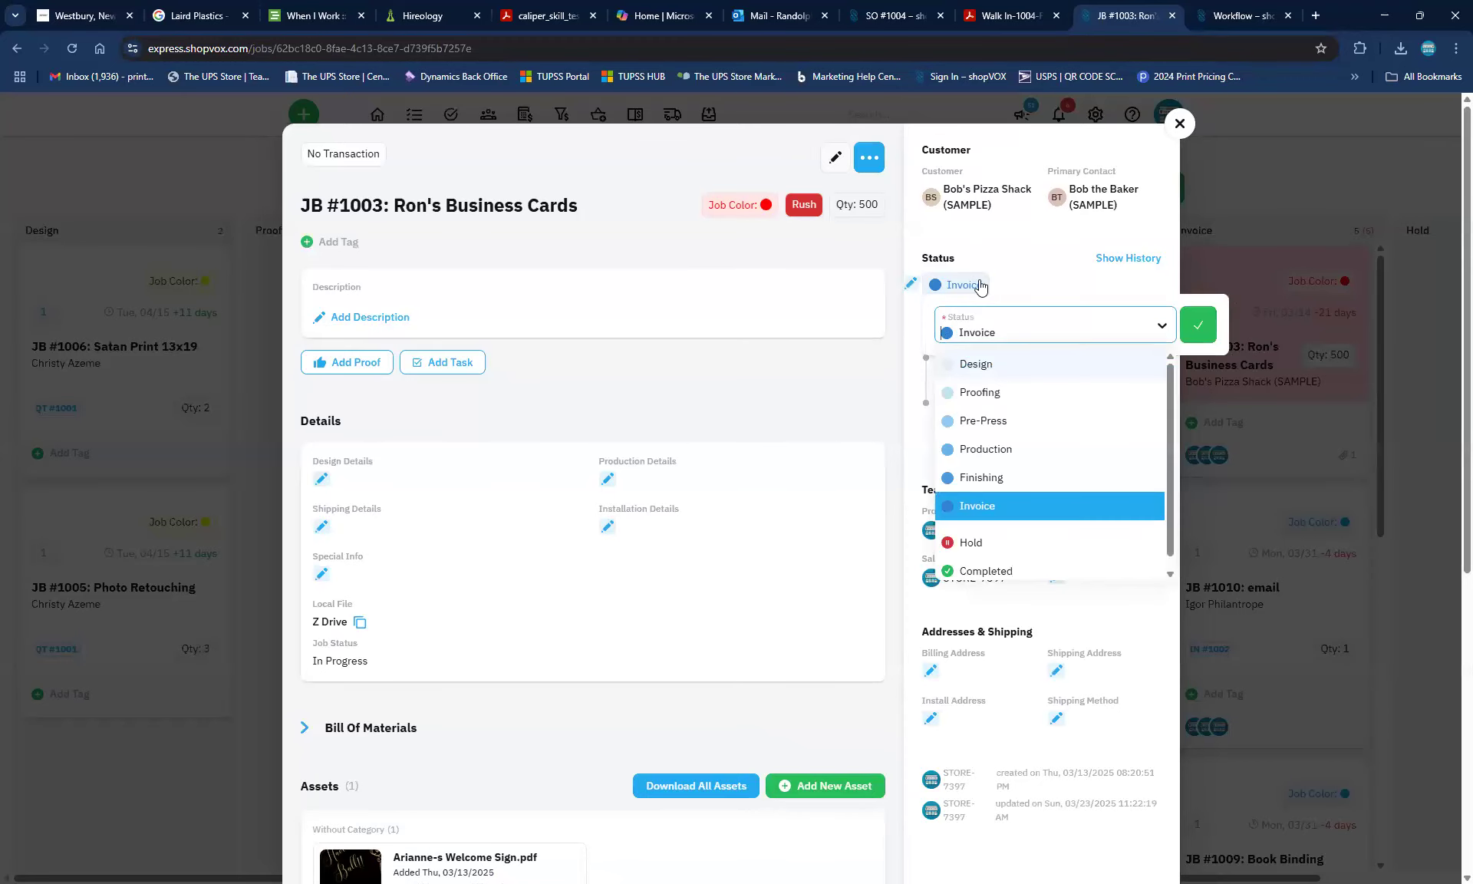
{"action": "key", "text": "Escape"}
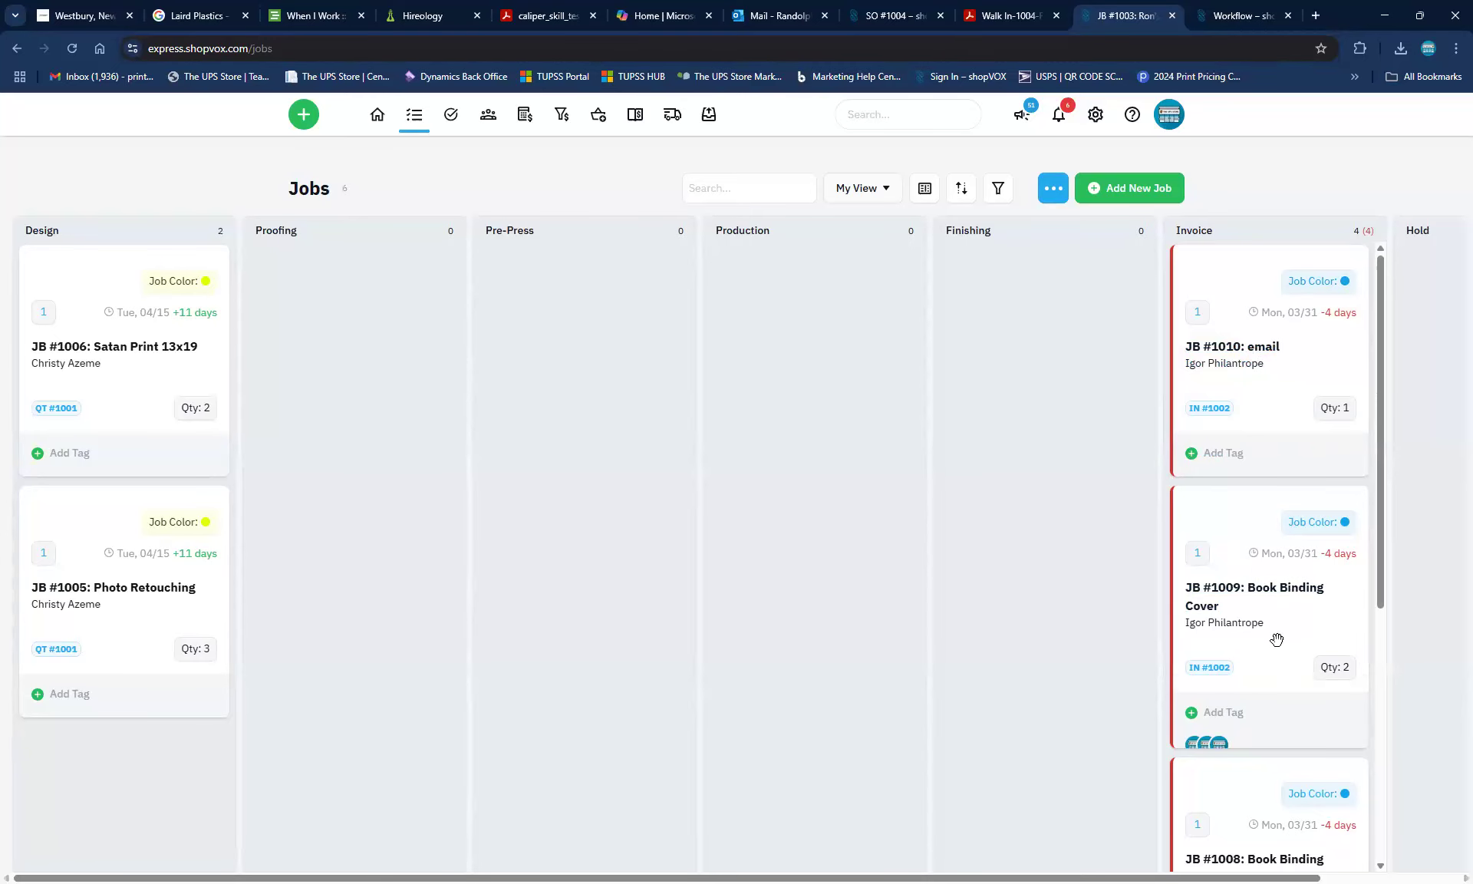
Via the Settings gear, reopen Workflow and retry the Job Templates upgrade, now blocked by 6 active jobs
{"action": "left_click", "coordinate": [1103, 121]}
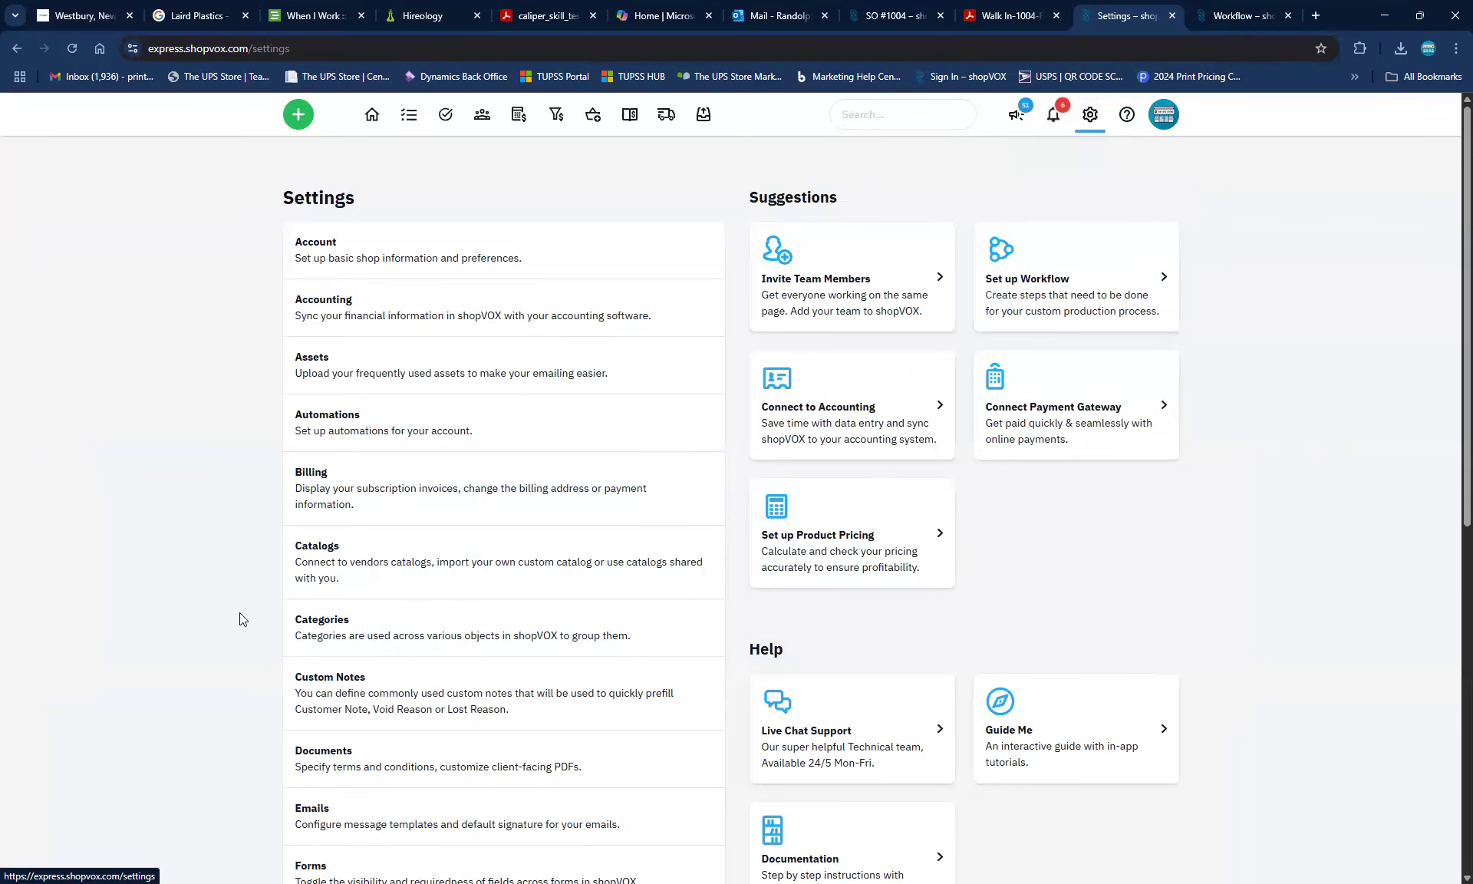
{"action": "scroll", "coordinate": [239, 618], "scroll_direction": "down", "scroll_amount": 9}
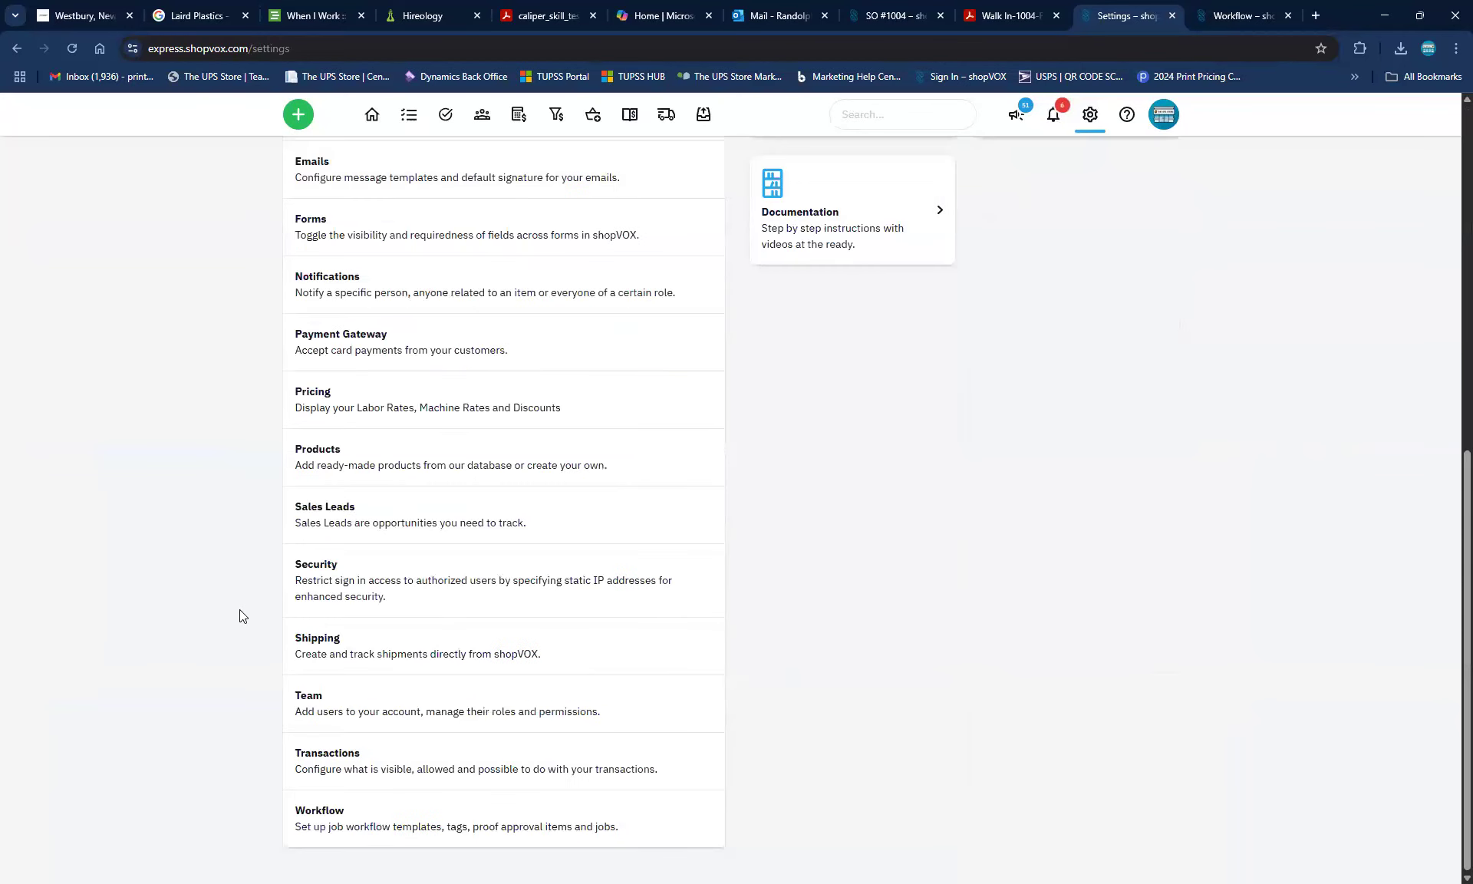
{"action": "left_click", "coordinate": [303, 810]}
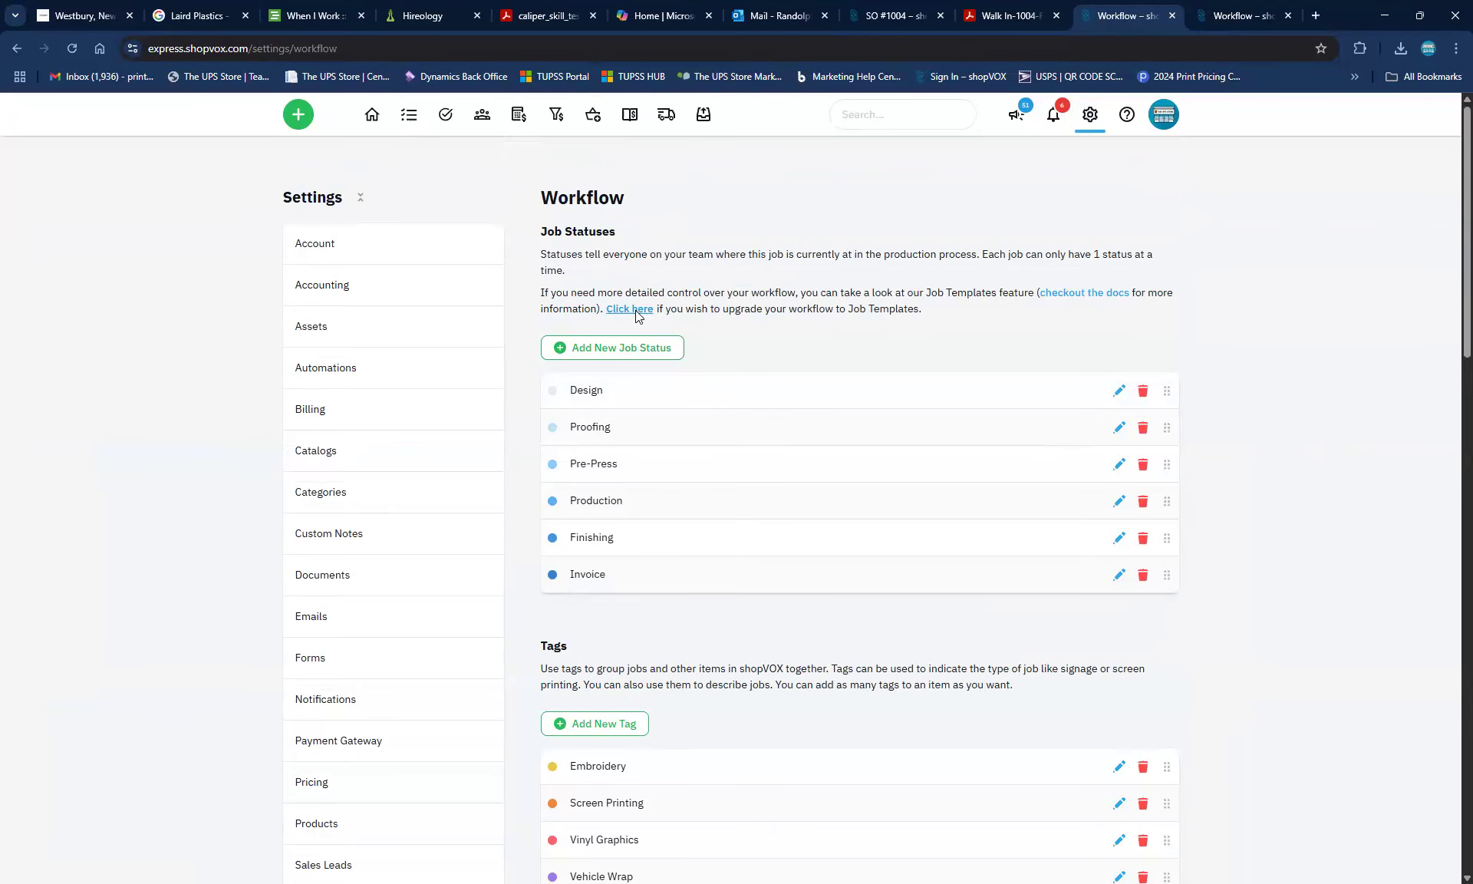
{"action": "left_click", "coordinate": [635, 310]}
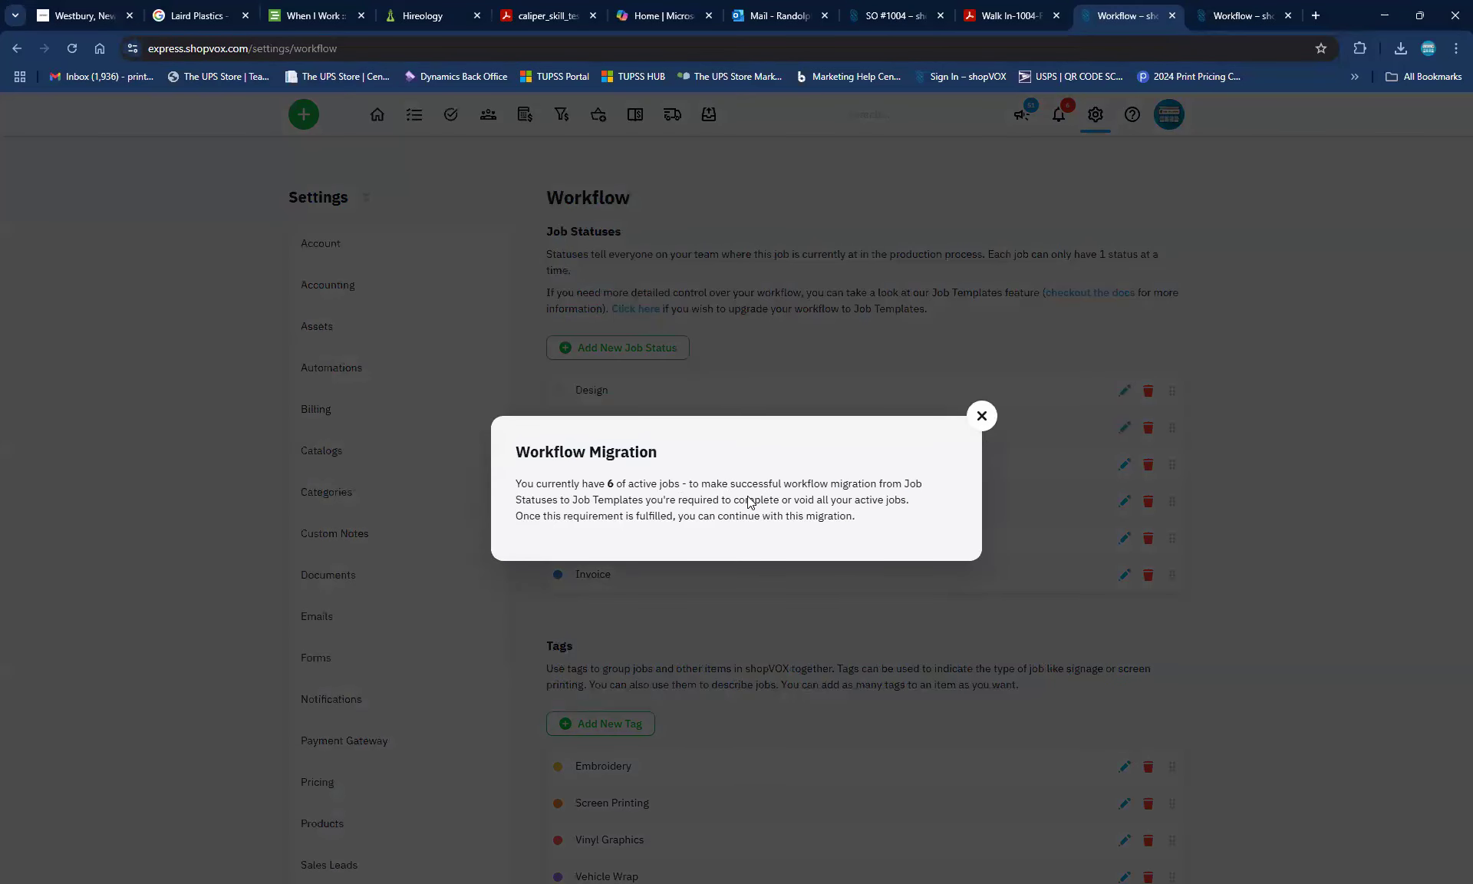
{"action": "left_click", "coordinate": [982, 416]}
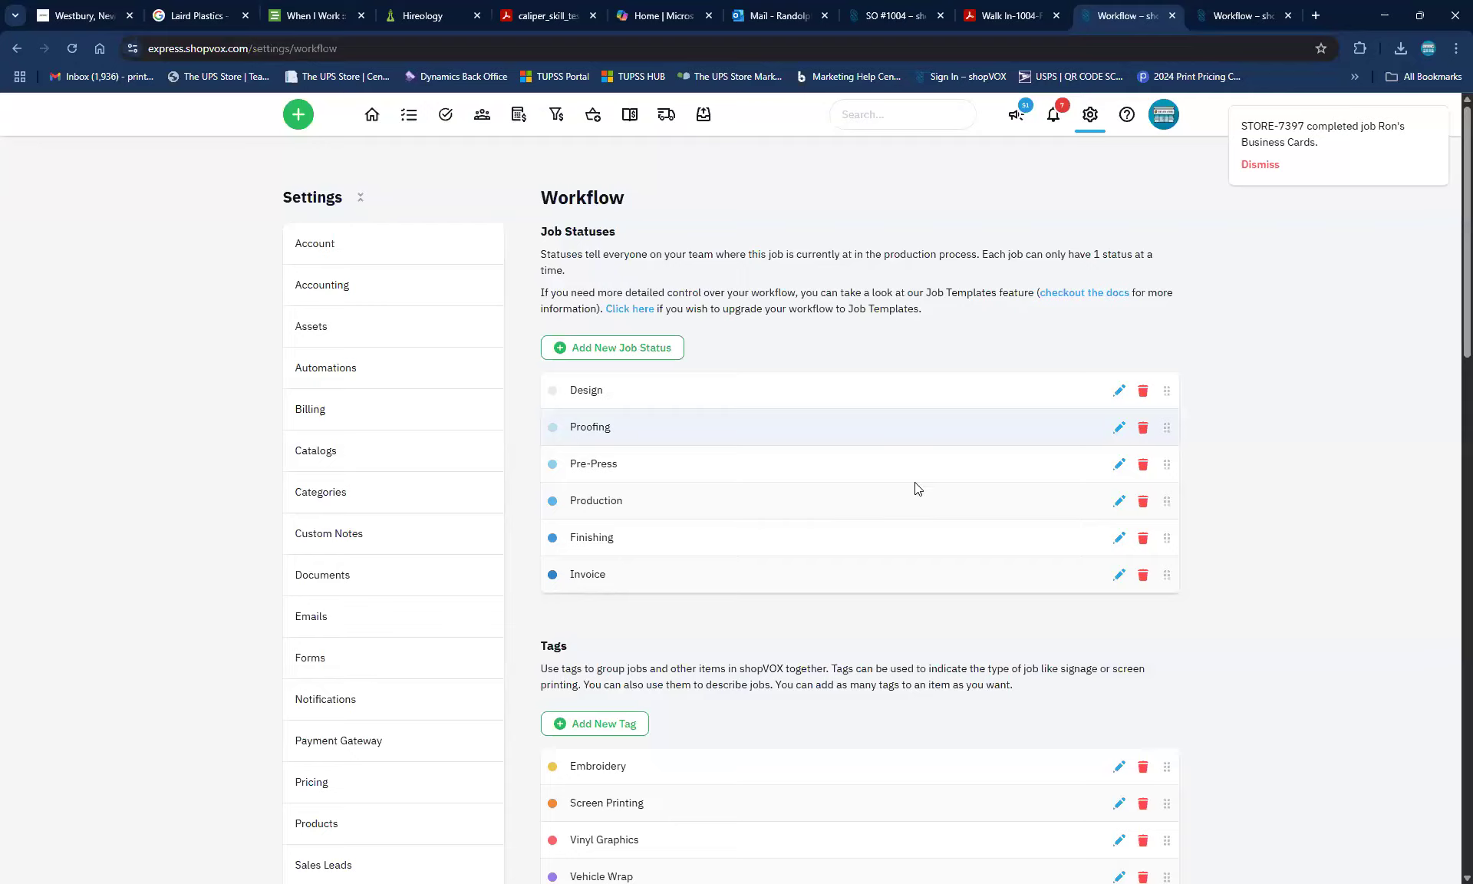